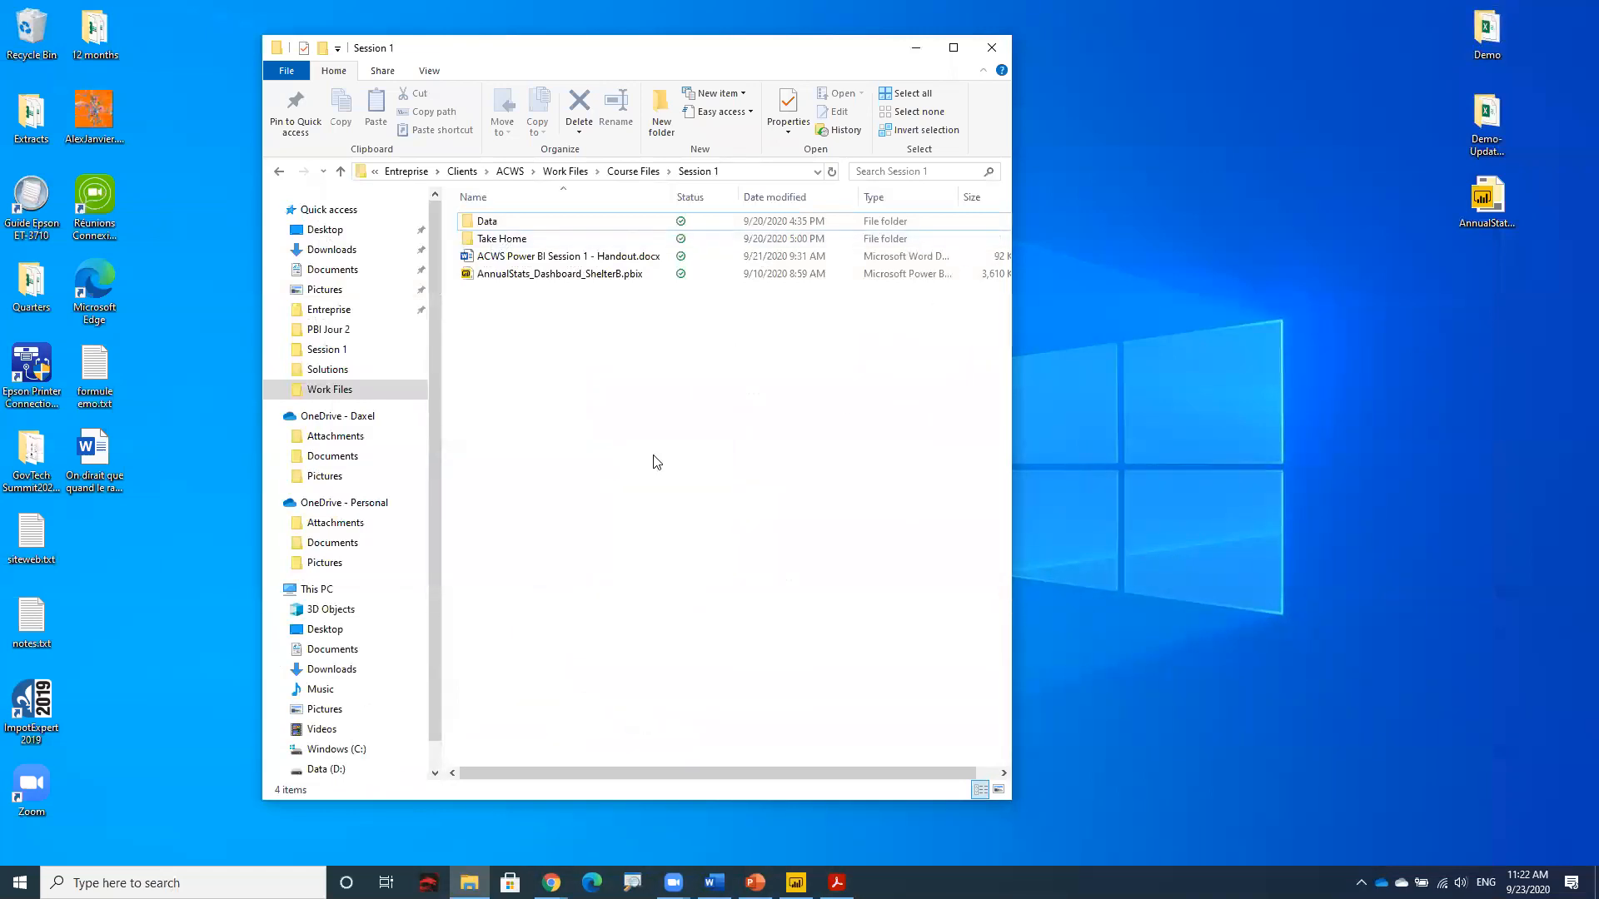
Step: Go to the Work Files folder and show the available actions for Course Files.zip
{"action": "left_click", "coordinate": [353, 391]}
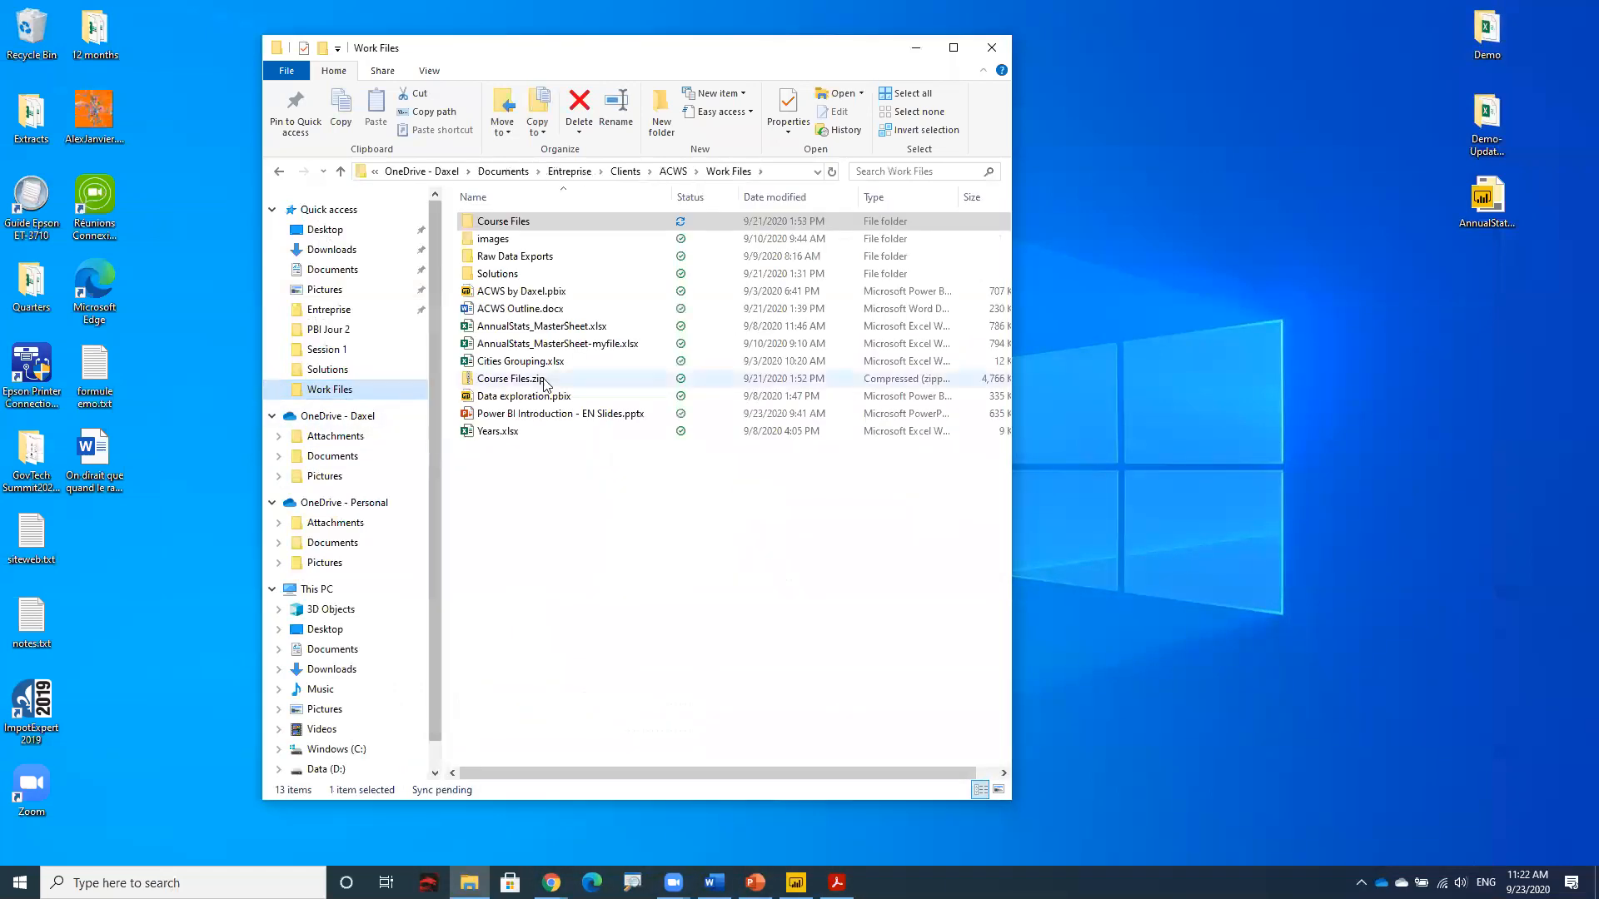
{"action": "left_click", "coordinate": [494, 382]}
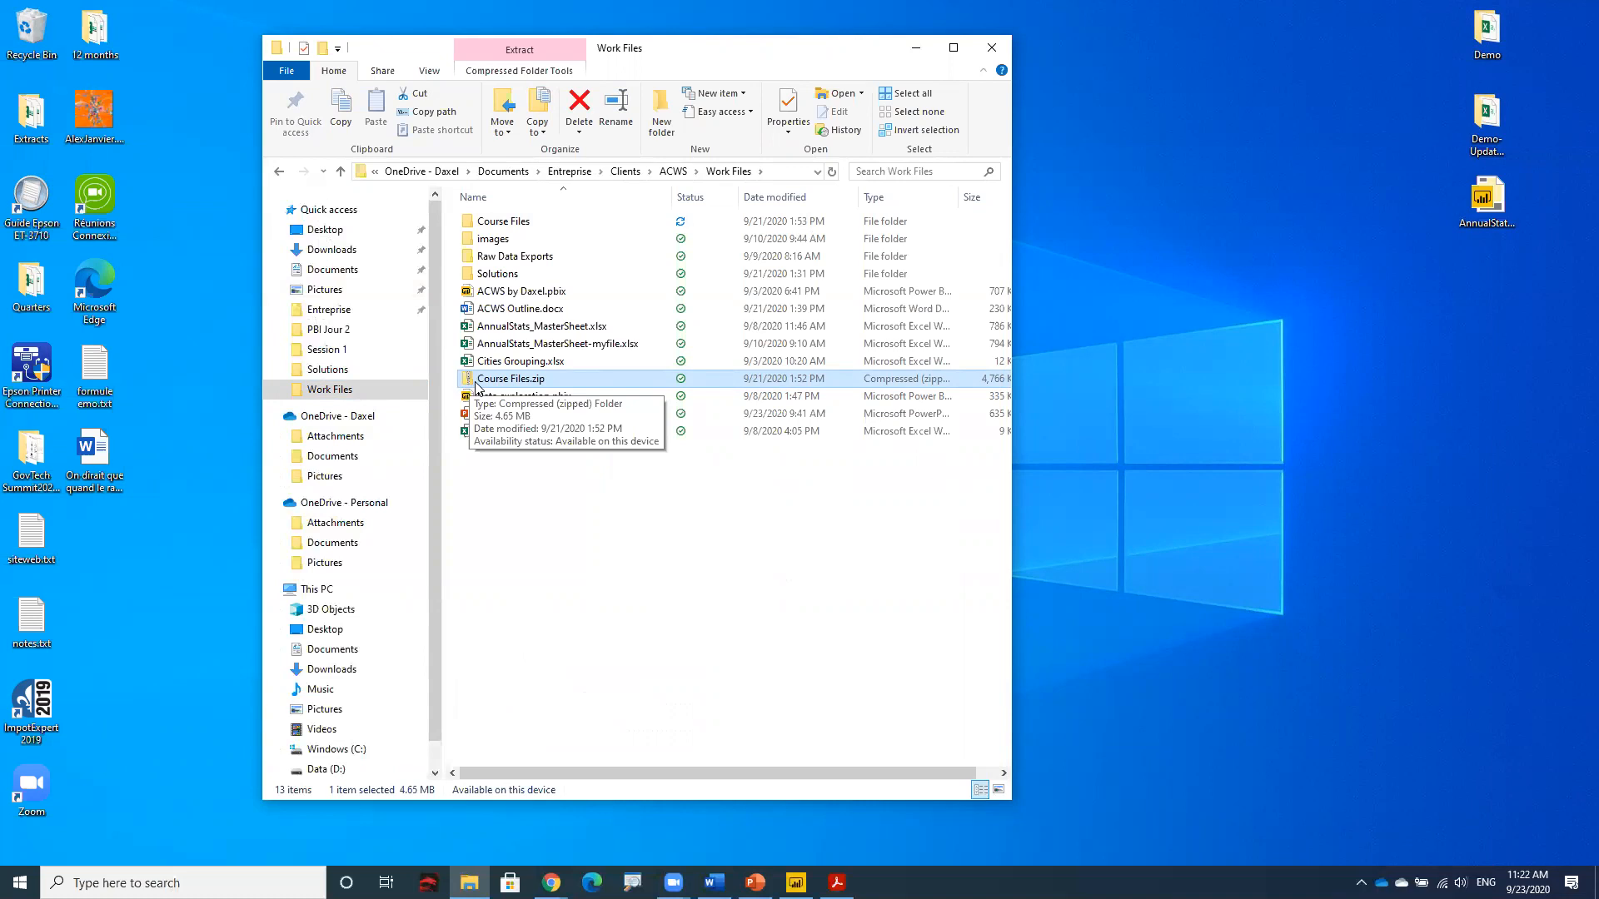
{"action": "right_click", "coordinate": [541, 383]}
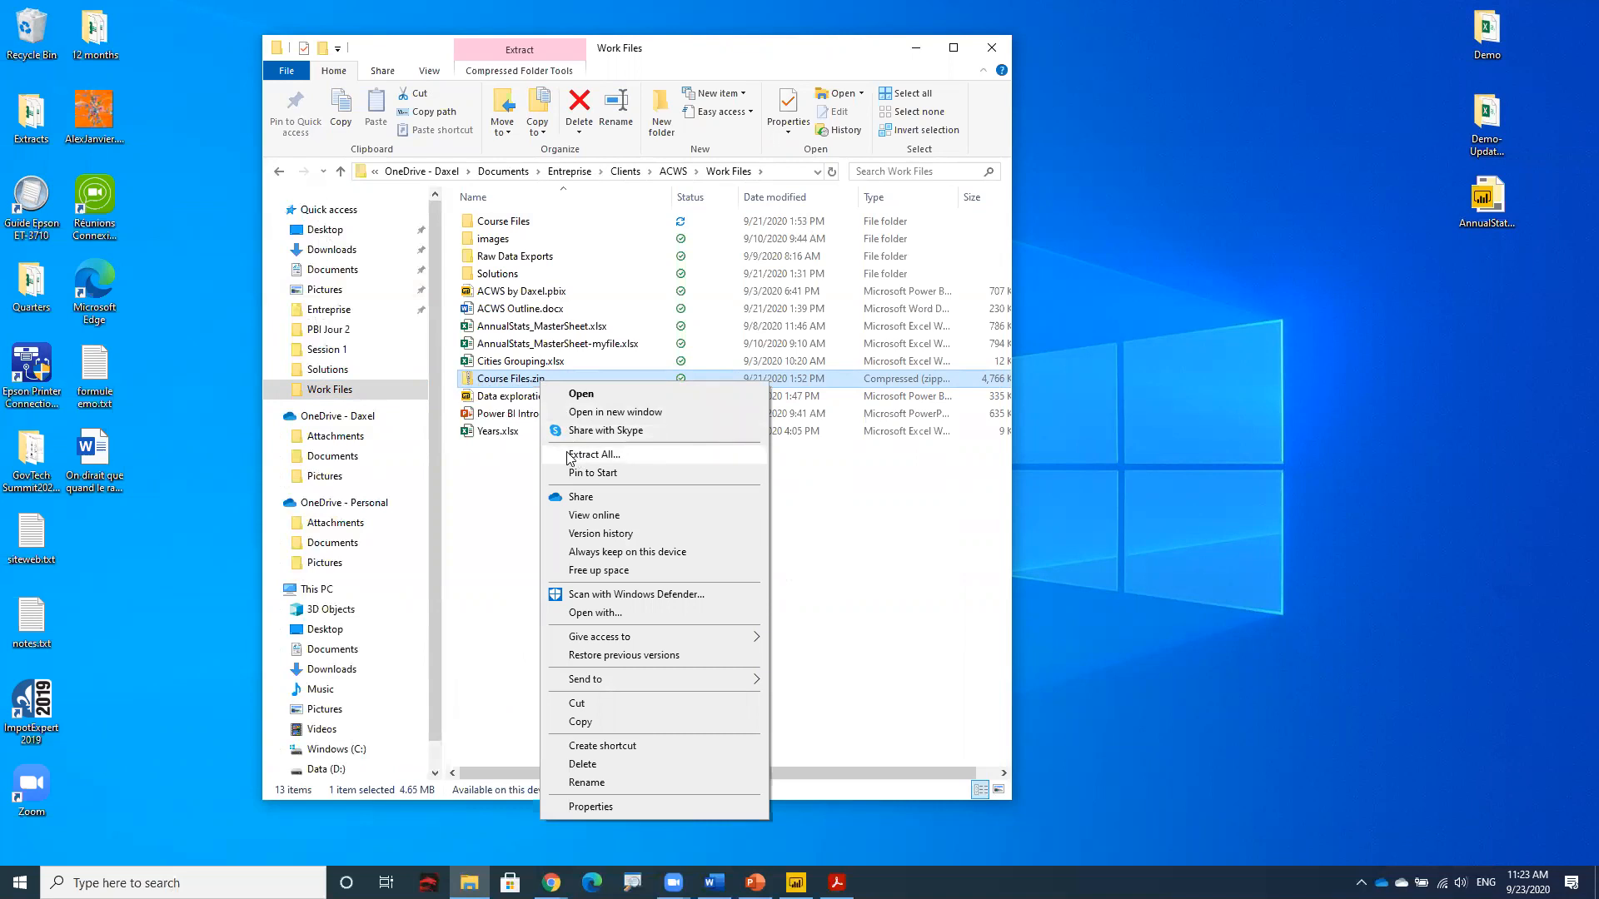
Step: Open the Session 1 folder inside Course Files to view its contents, and minimize the file window
{"action": "left_click", "coordinate": [518, 220]}
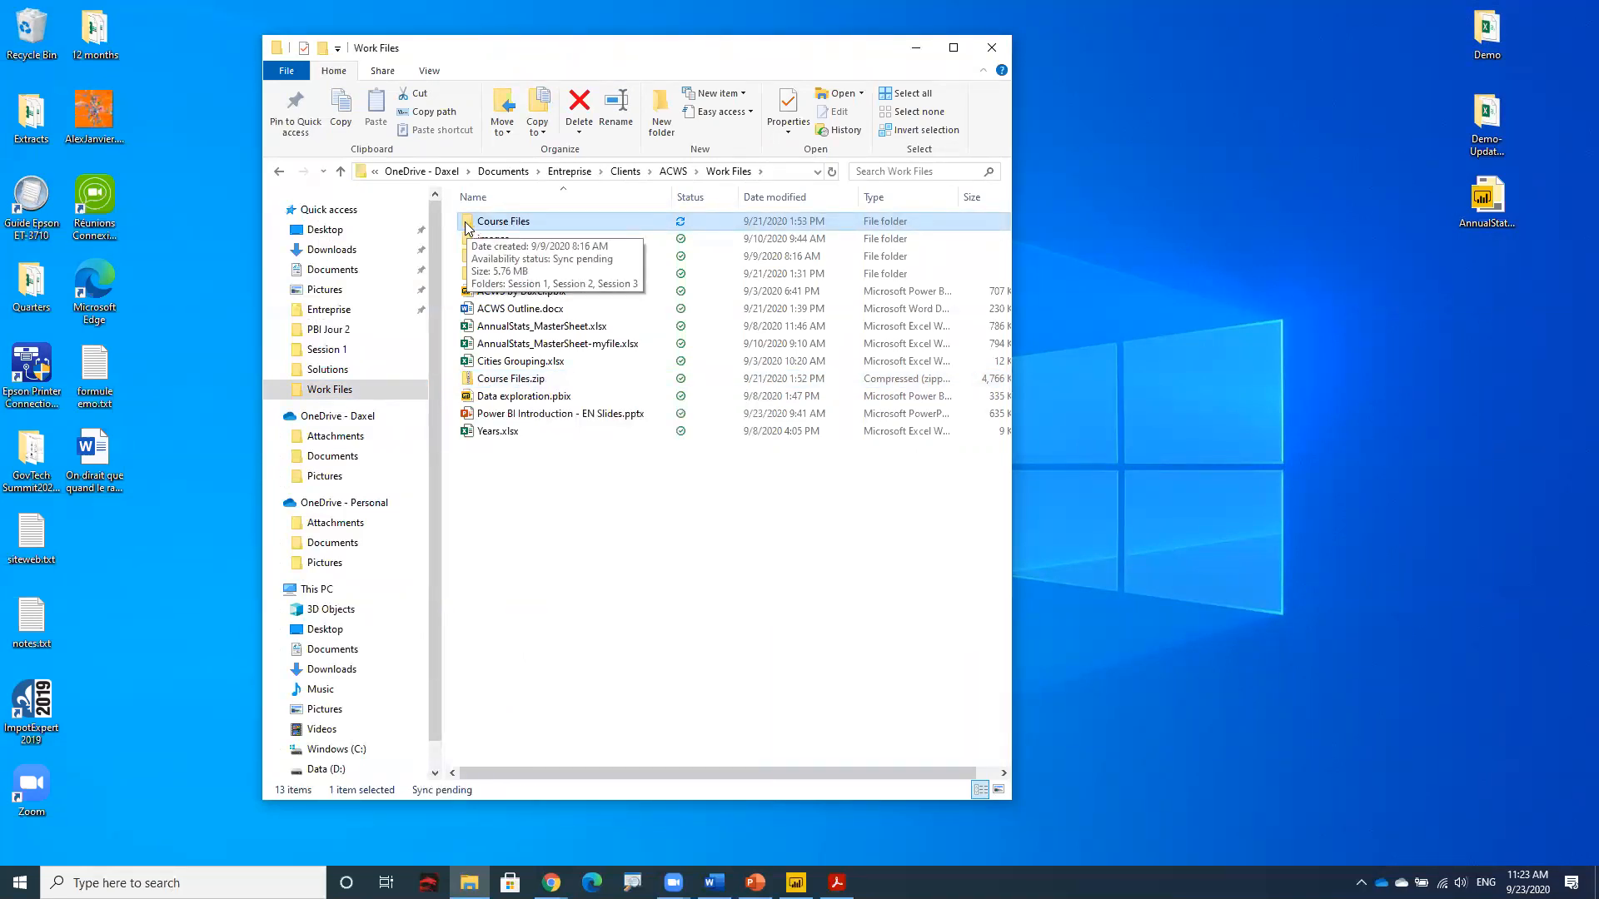
{"action": "double_click", "coordinate": [478, 228]}
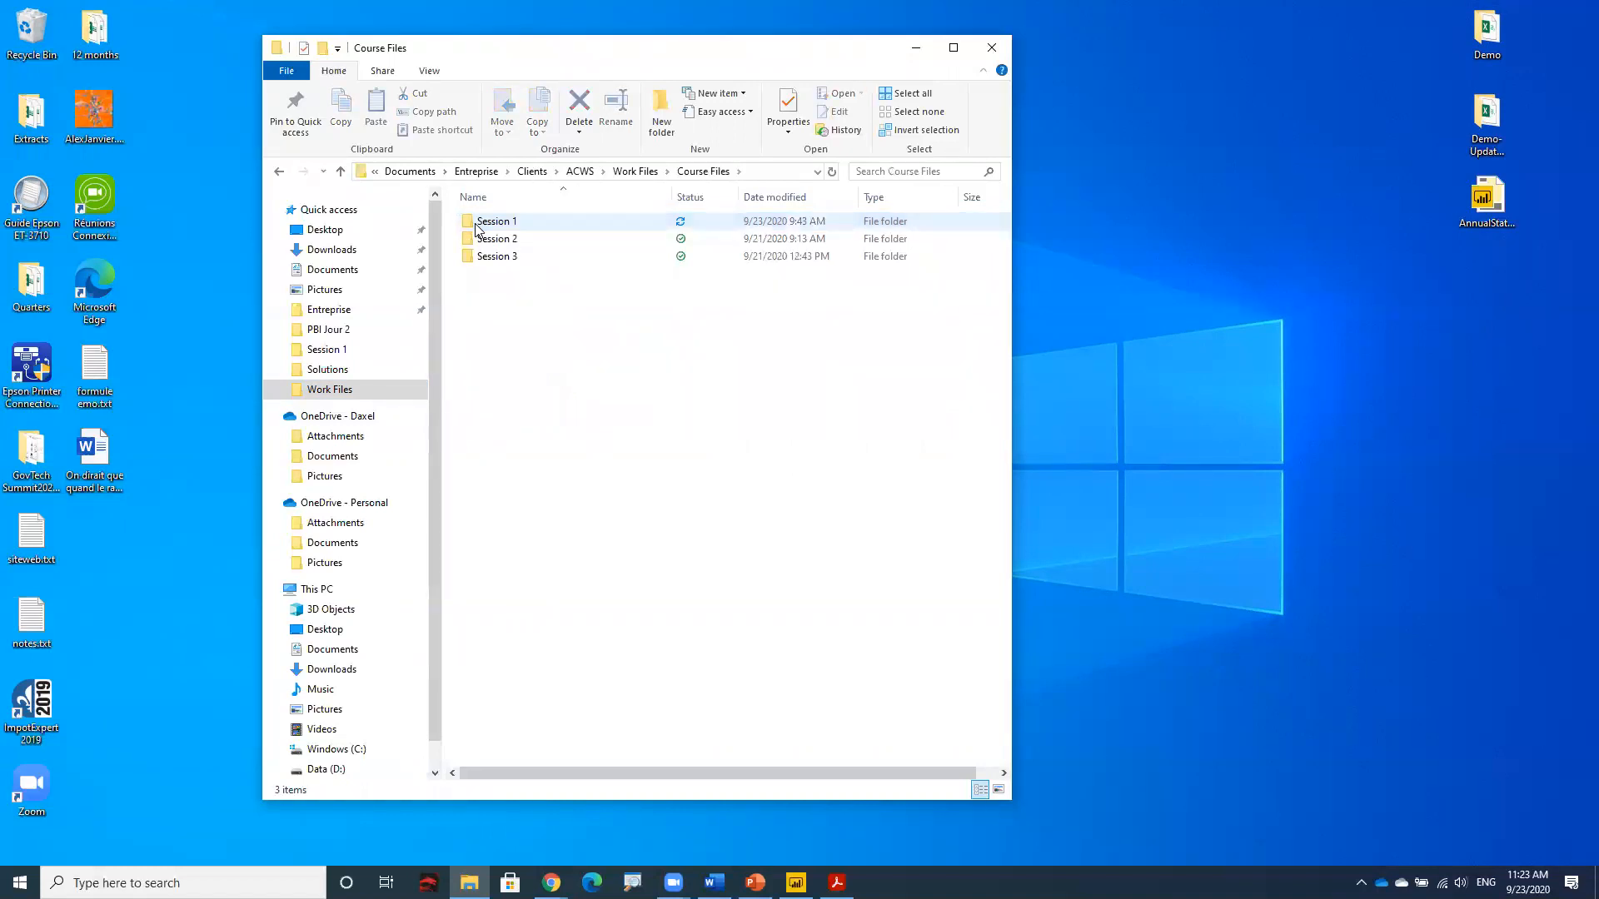
{"action": "double_click", "coordinate": [480, 226]}
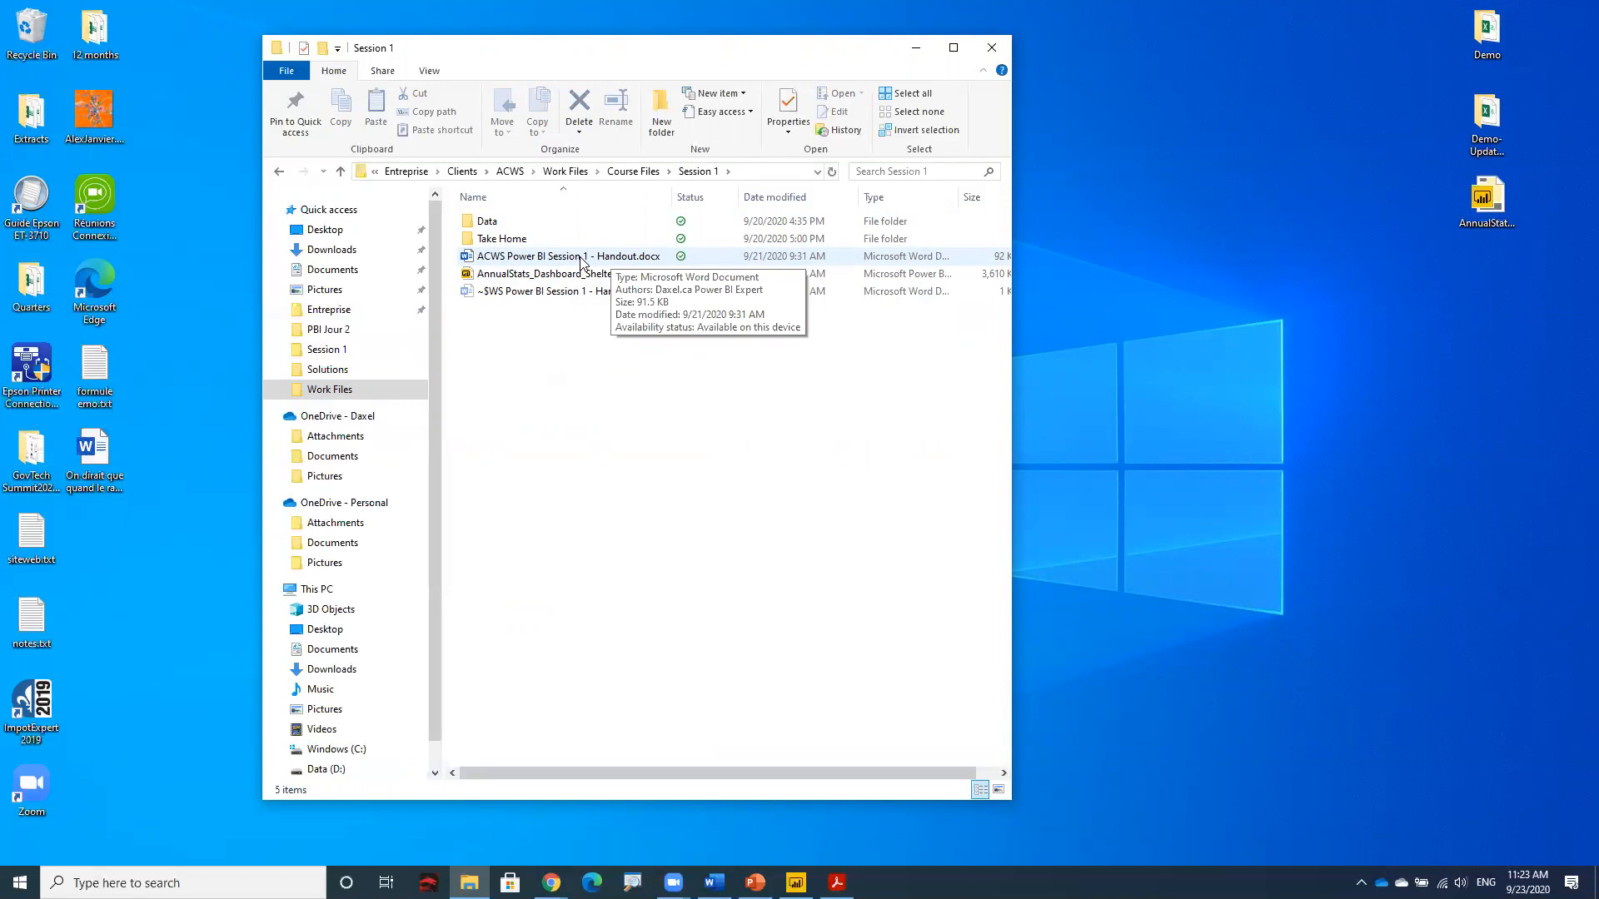
{"action": "left_click", "coordinate": [916, 48]}
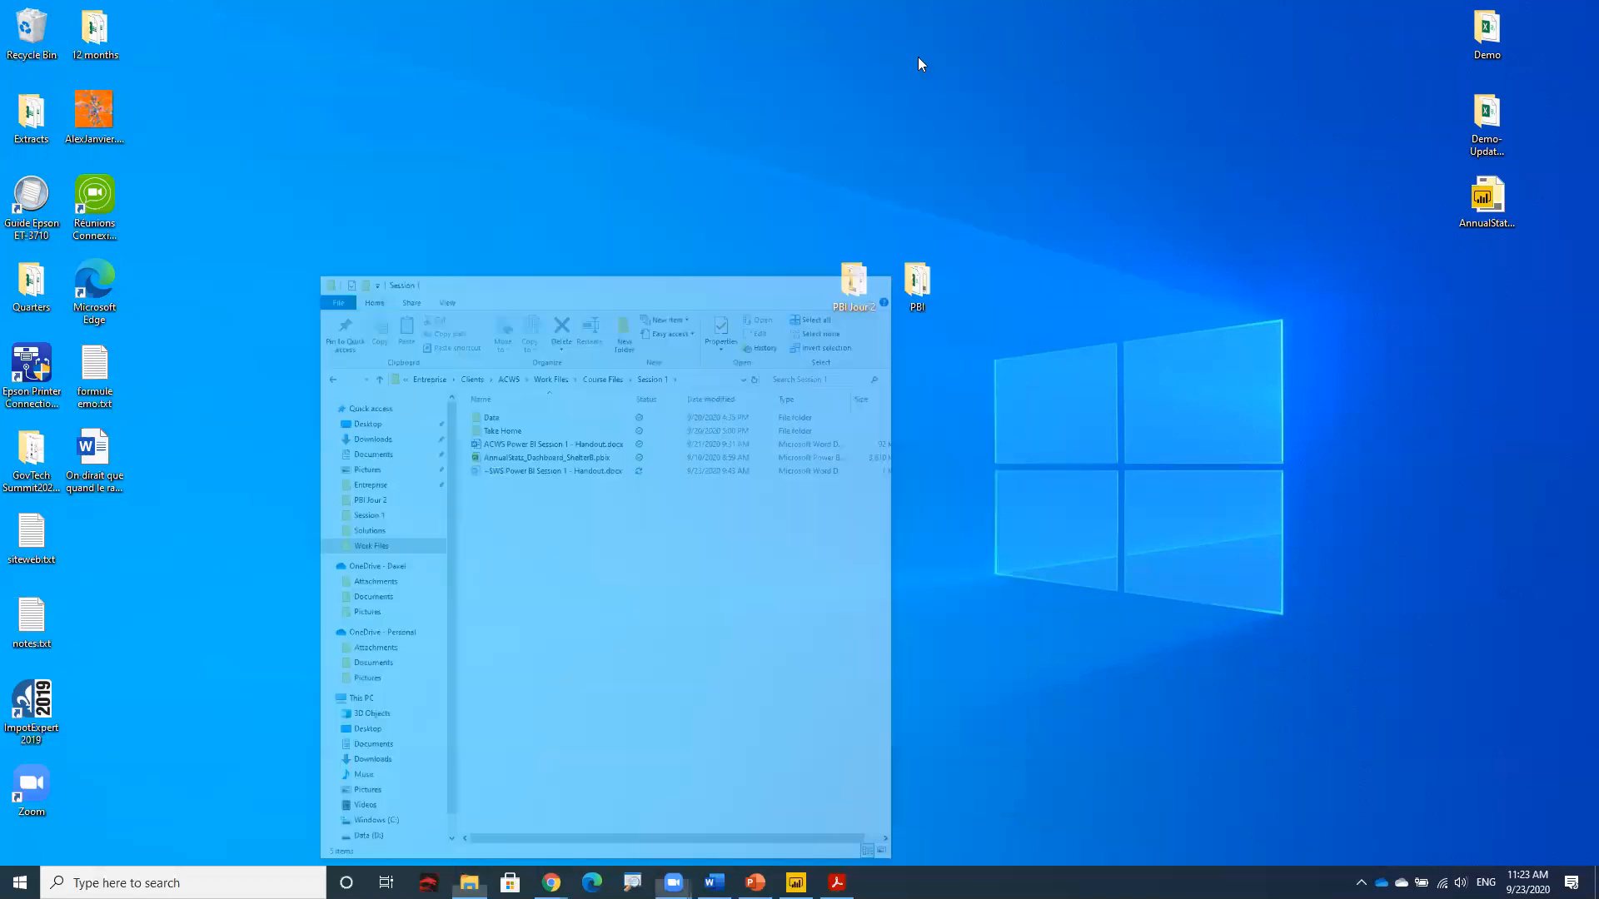
Step: Switch to the Session 1 handout in Word and open its Typical Workflow hyperlink
{"action": "left_click", "coordinate": [713, 883]}
{"action": "scroll", "coordinate": [876, 714], "scroll_direction": "up", "scroll_amount": 10}
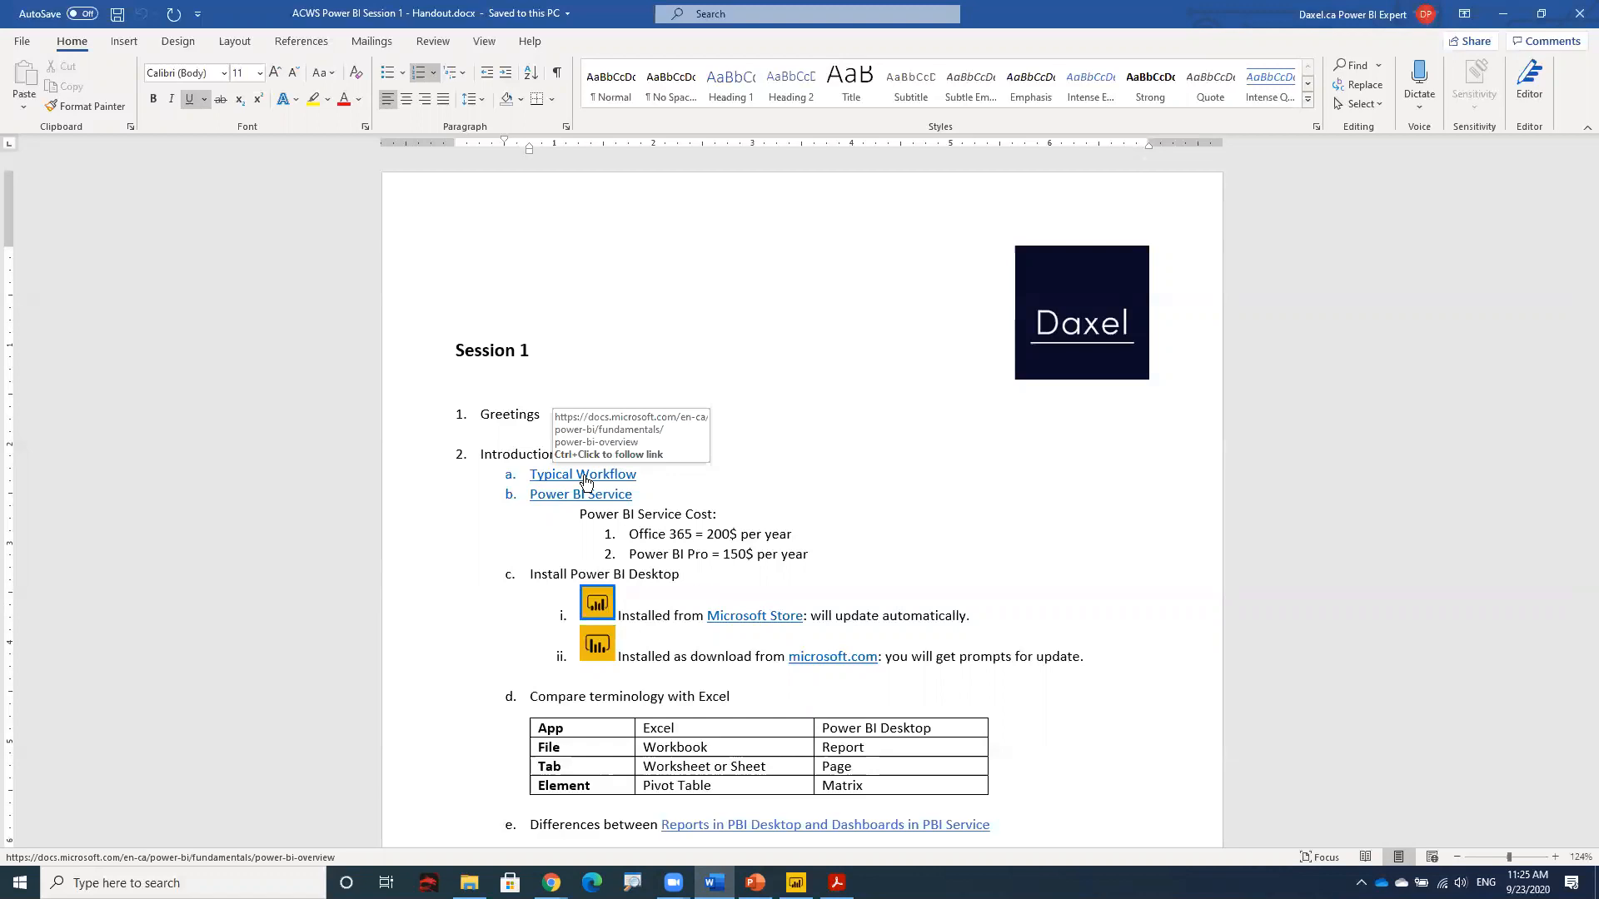
{"action": "triple_click", "coordinate": [583, 476]}
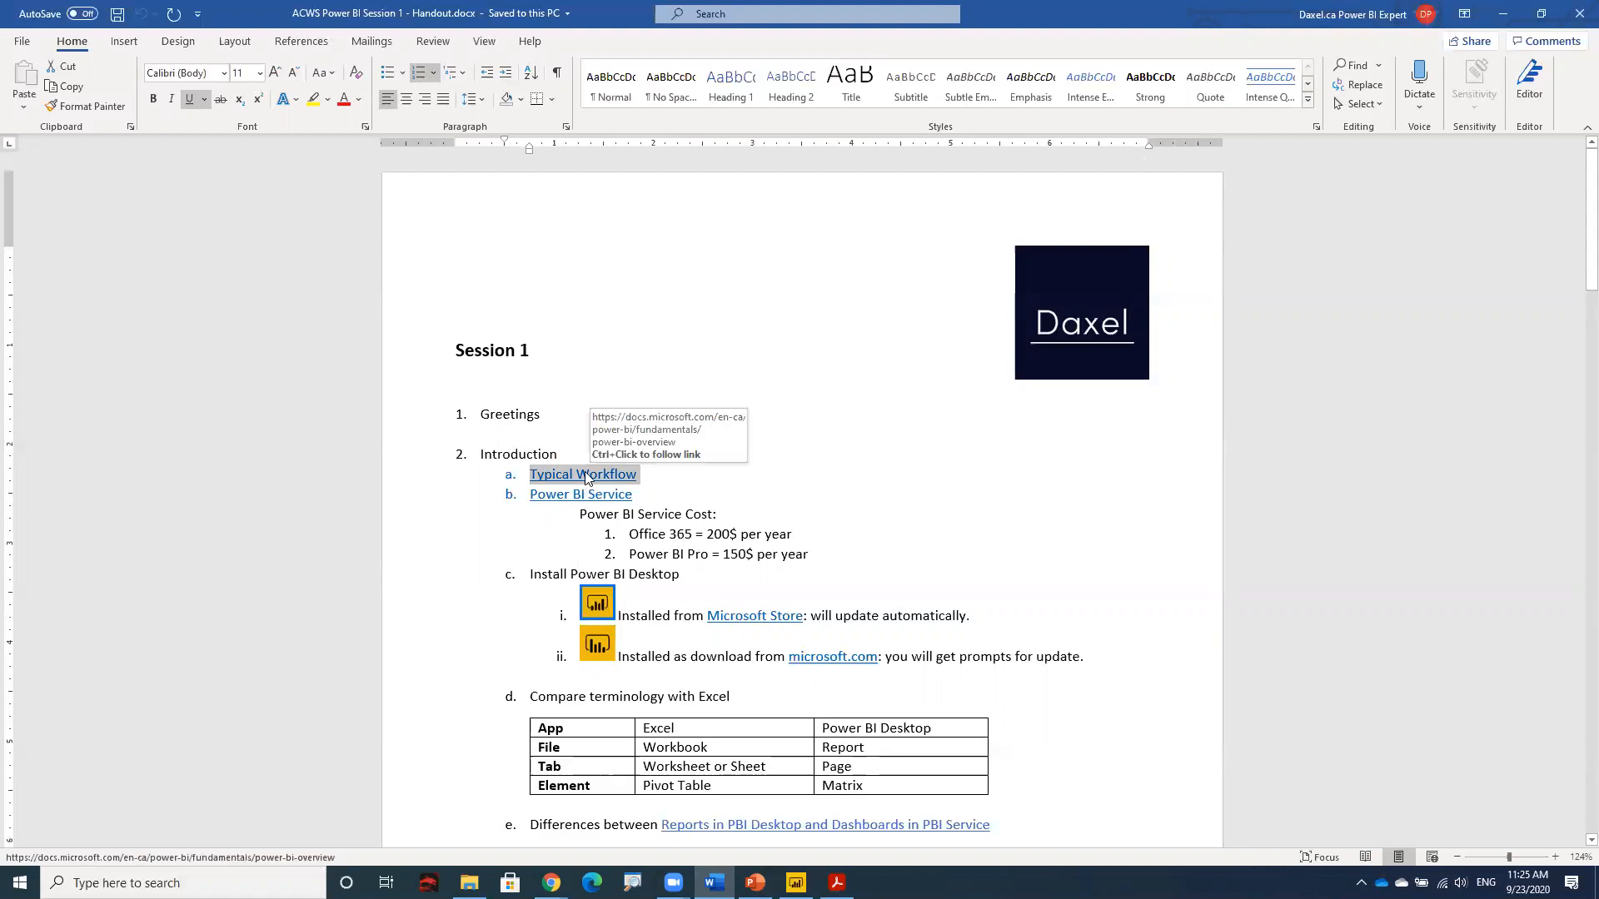
{"action": "right_click", "coordinate": [585, 477]}
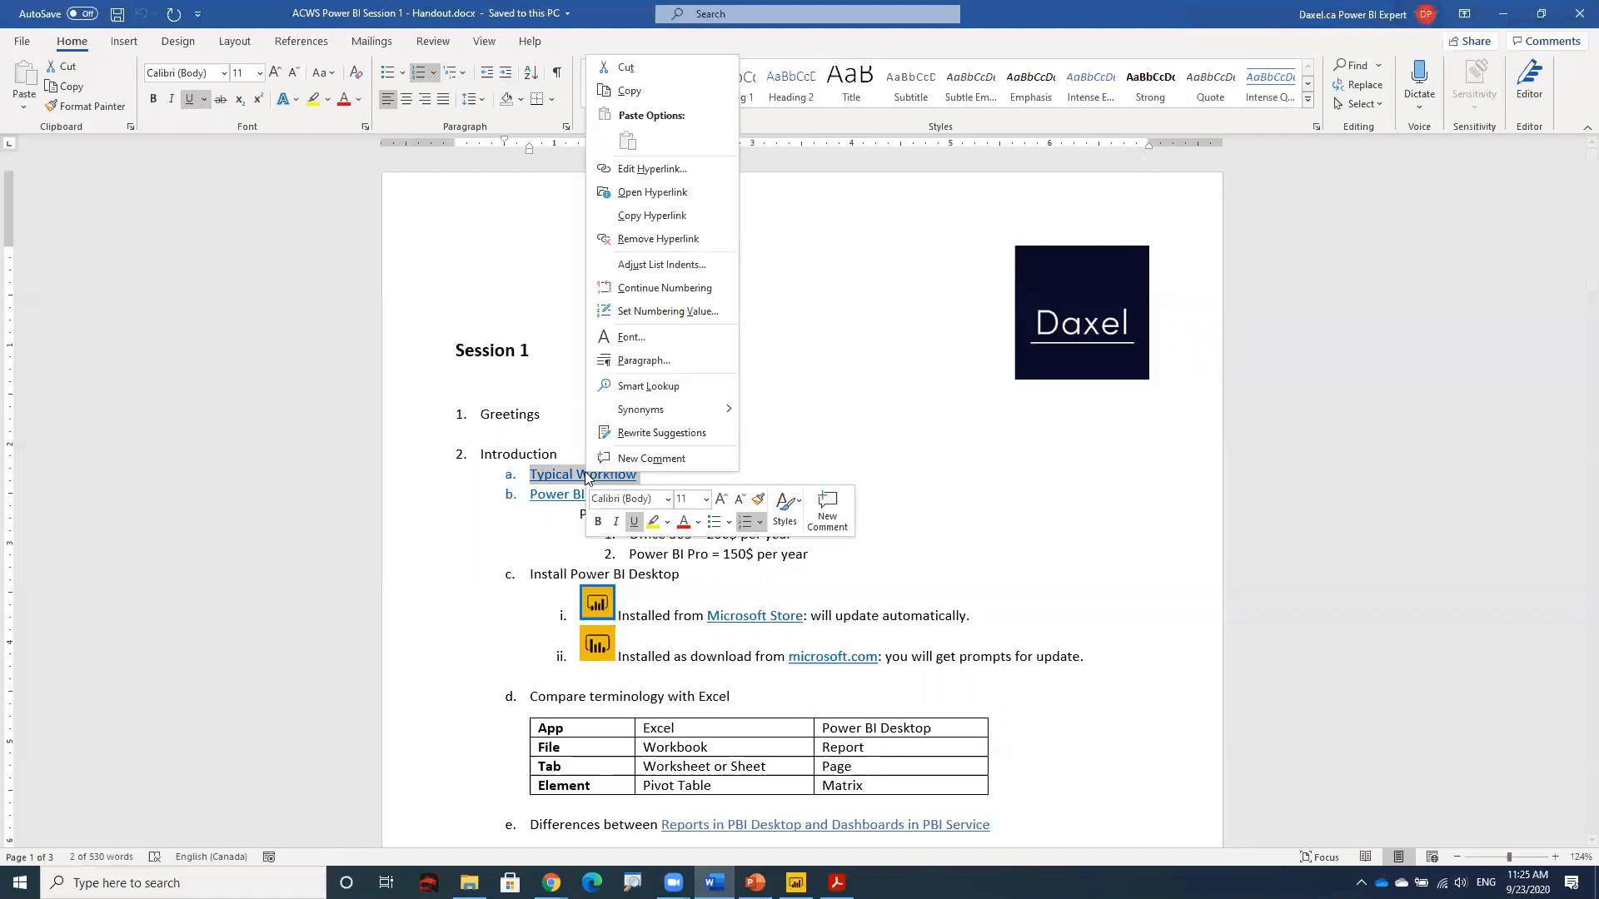
{"action": "left_click", "coordinate": [632, 196]}
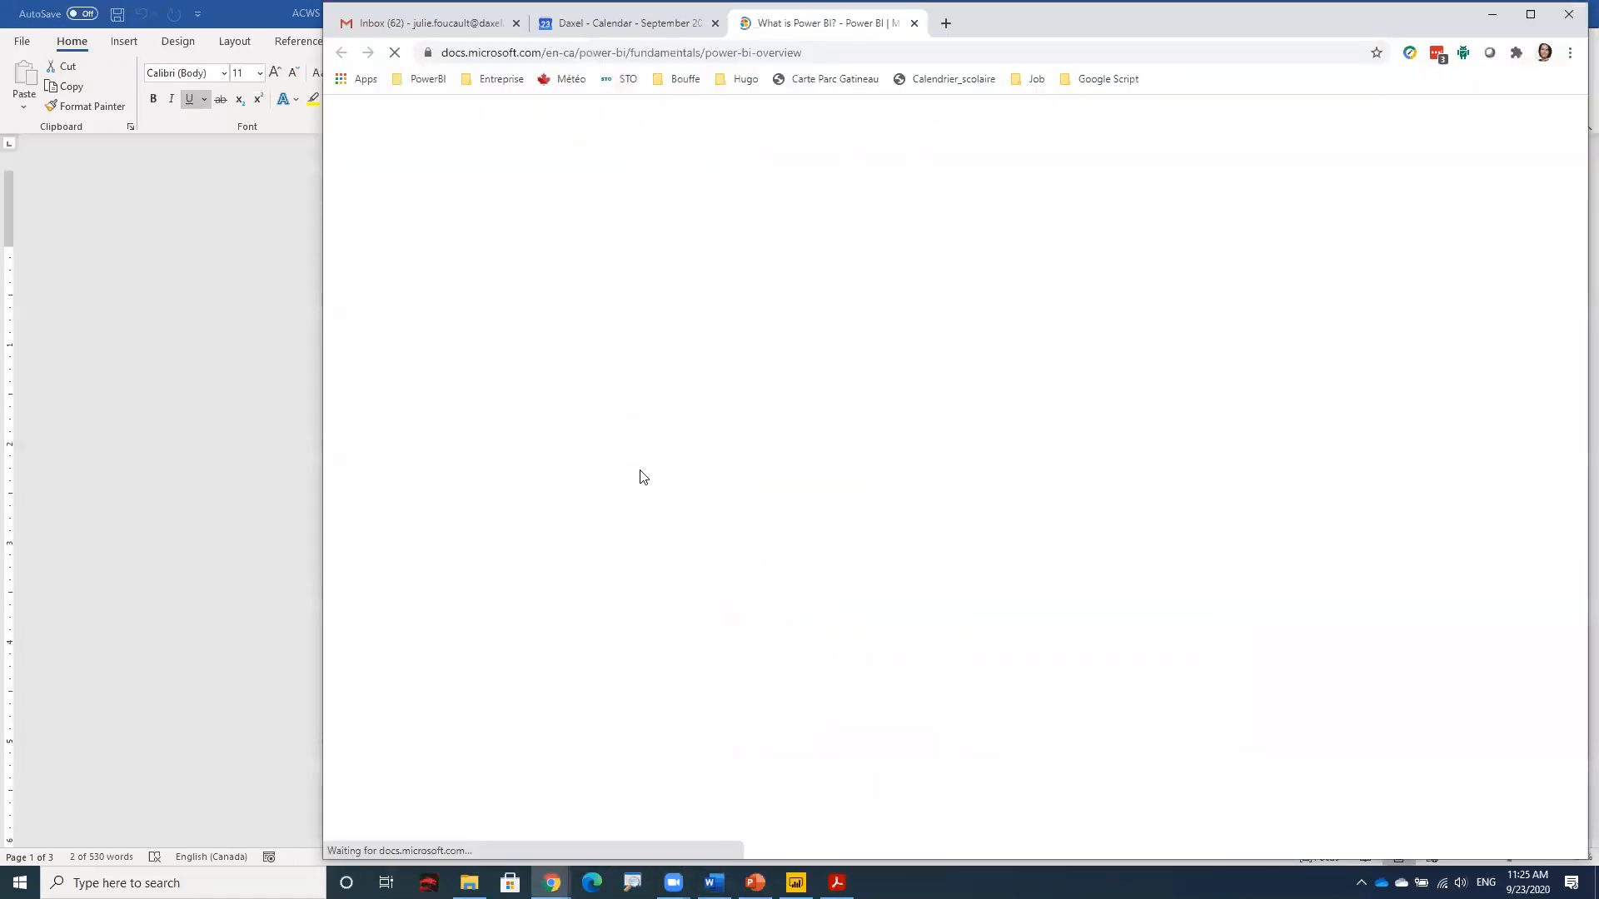
Step: Maximize the browser window and examine the diagram under The parts of Power BI
{"action": "left_click", "coordinate": [1529, 14]}
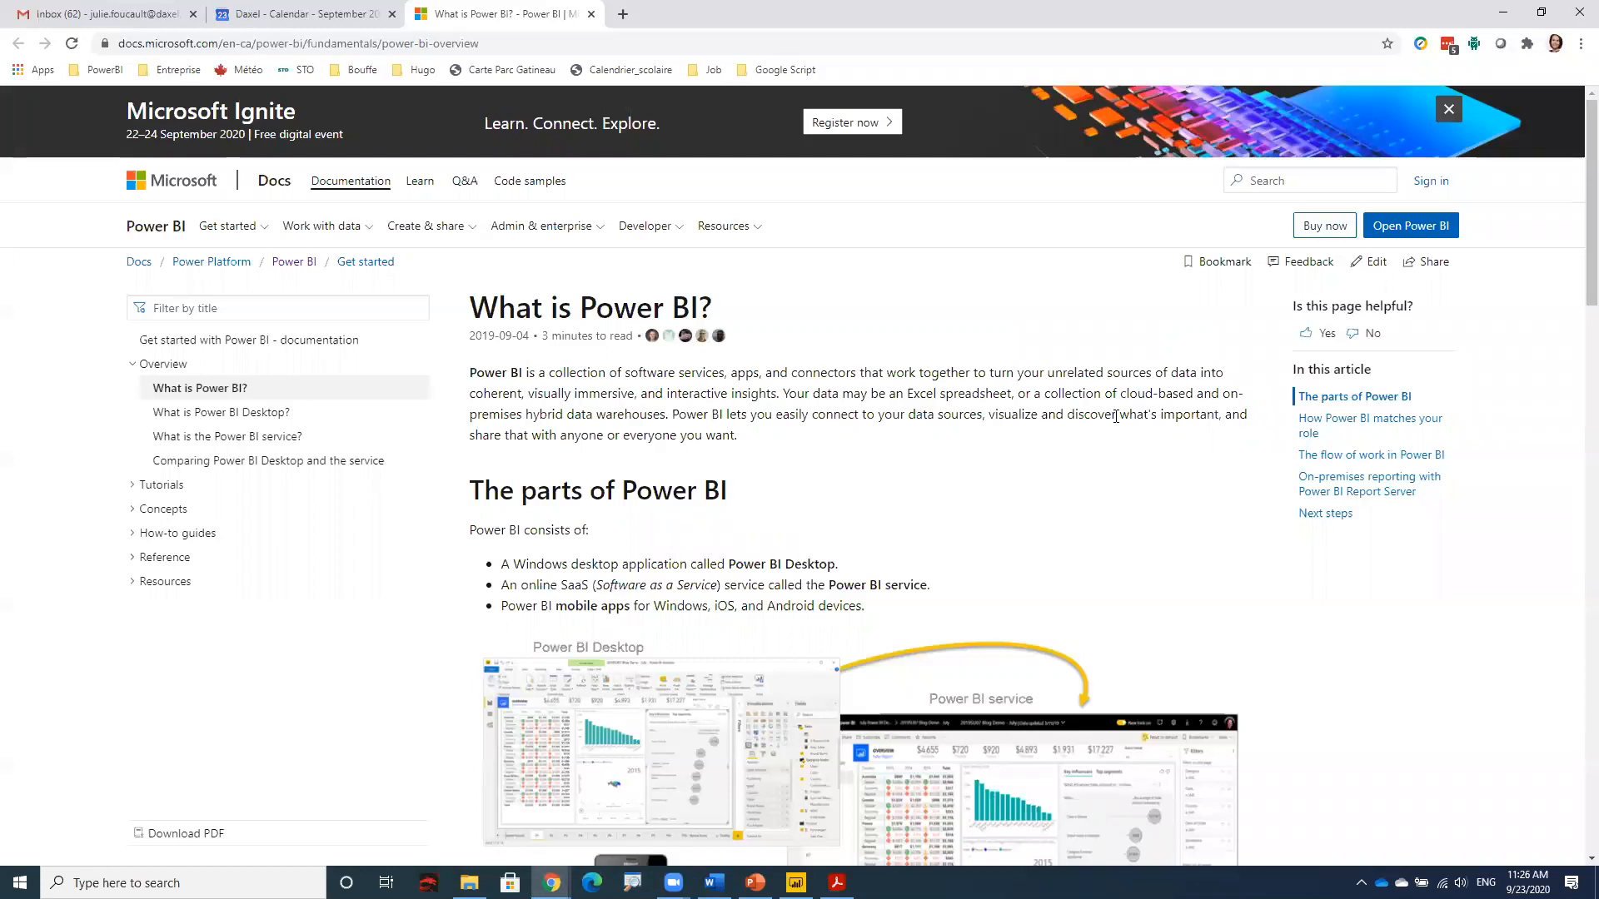
{"action": "scroll", "coordinate": [1140, 533], "scroll_direction": "down", "scroll_amount": 3}
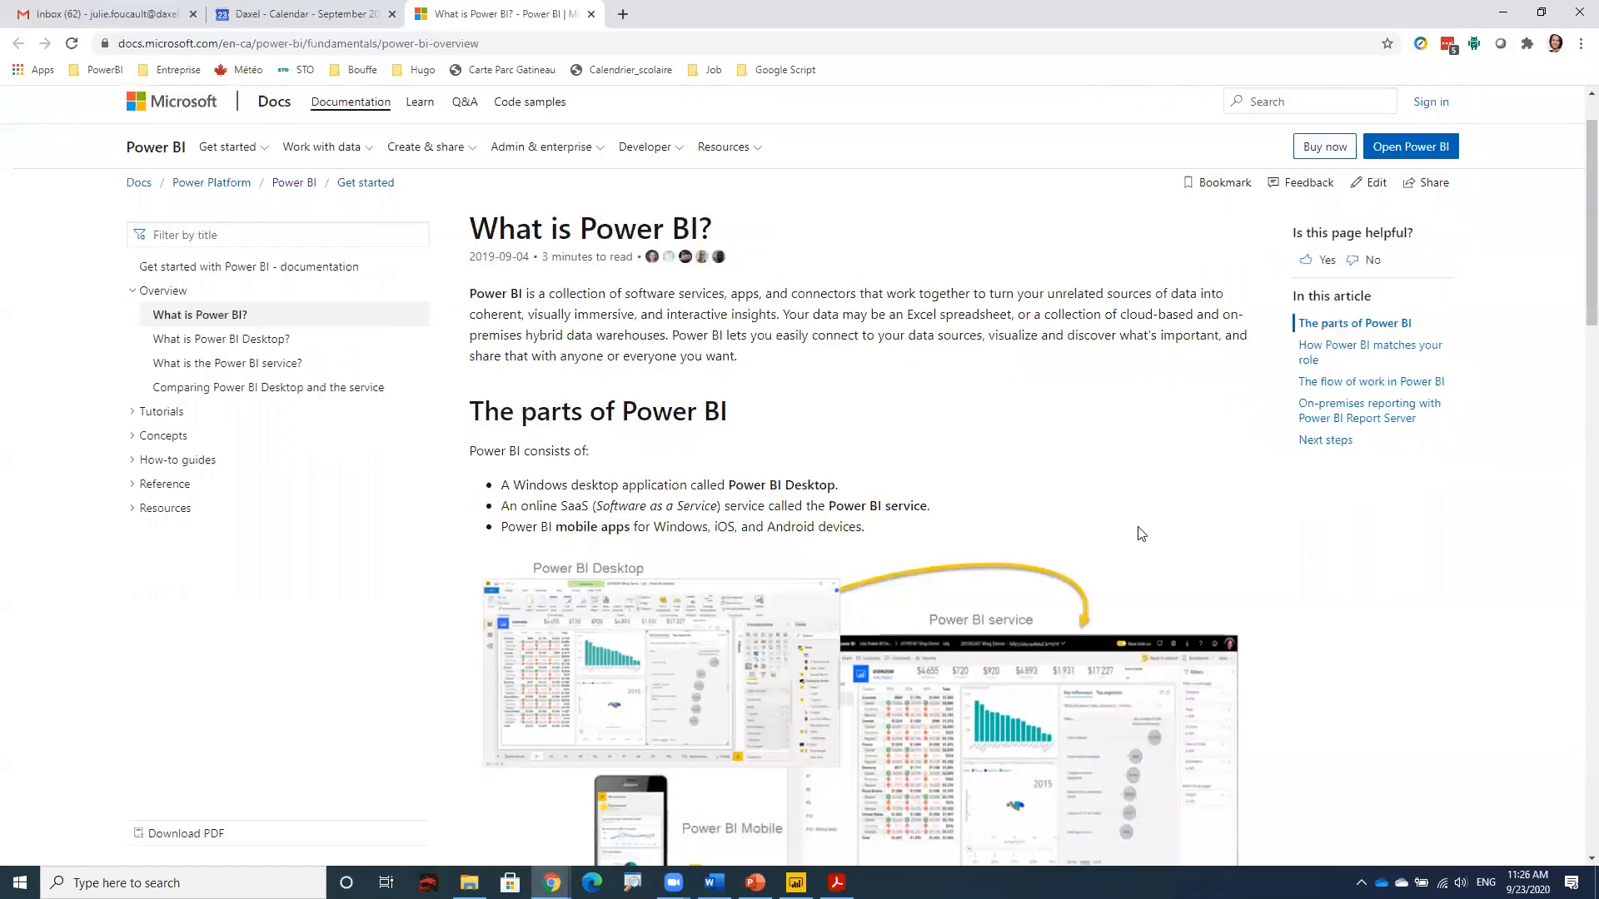
{"action": "scroll", "coordinate": [1139, 532], "scroll_direction": "down", "scroll_amount": 1}
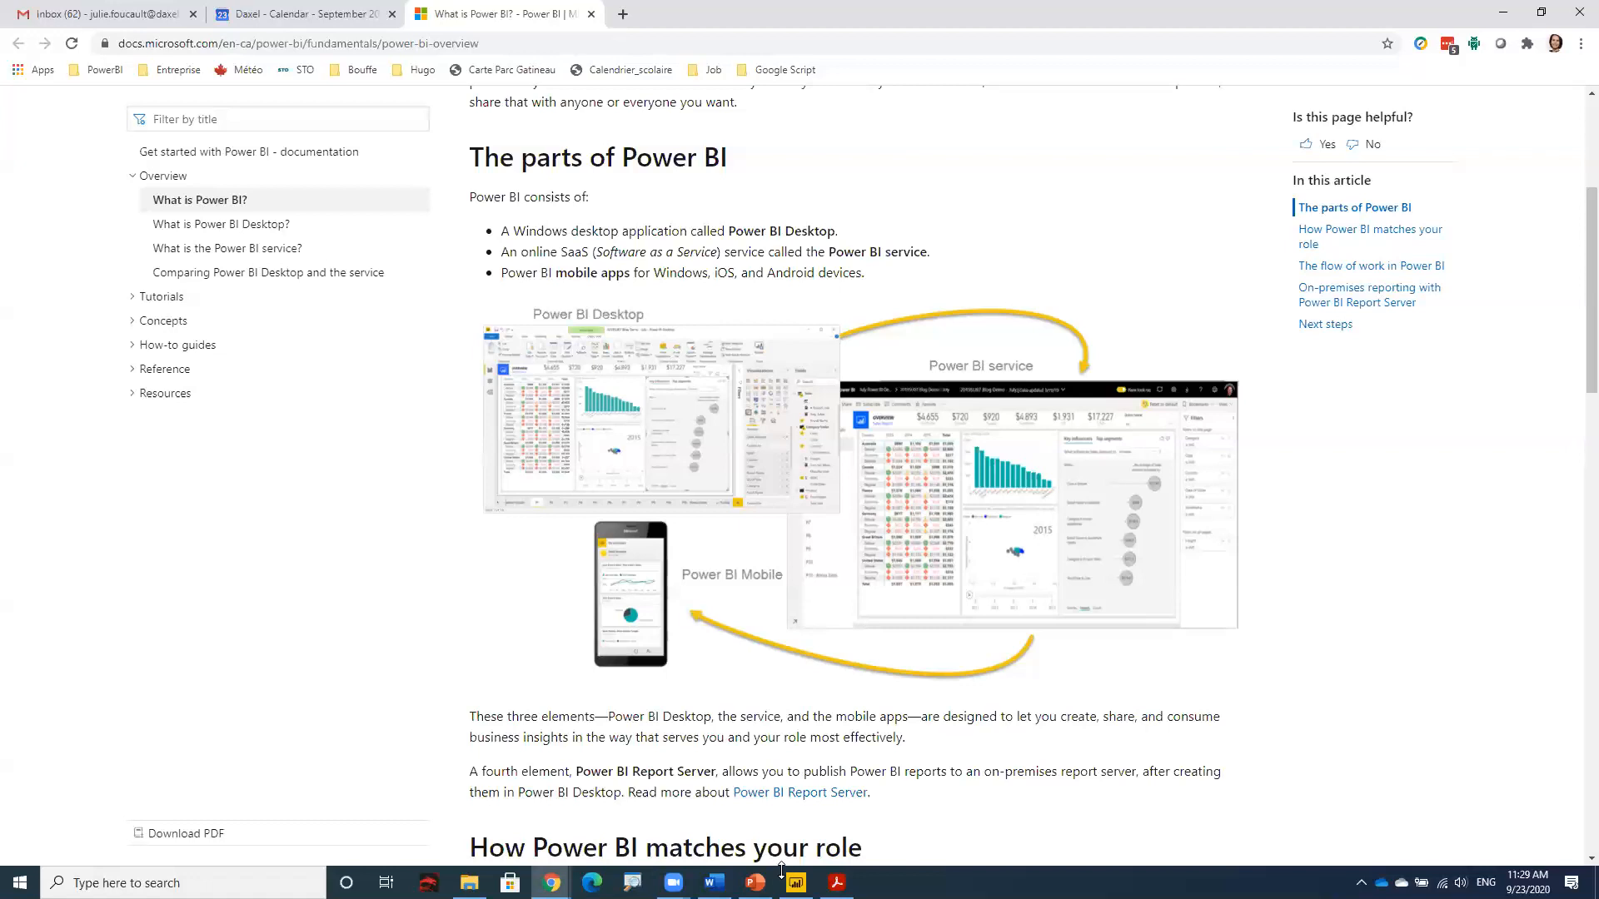
Step: Return to the Word handout and review the Introduction topics on Power BI Service, installation and Excel terminology
{"action": "left_click", "coordinate": [713, 882]}
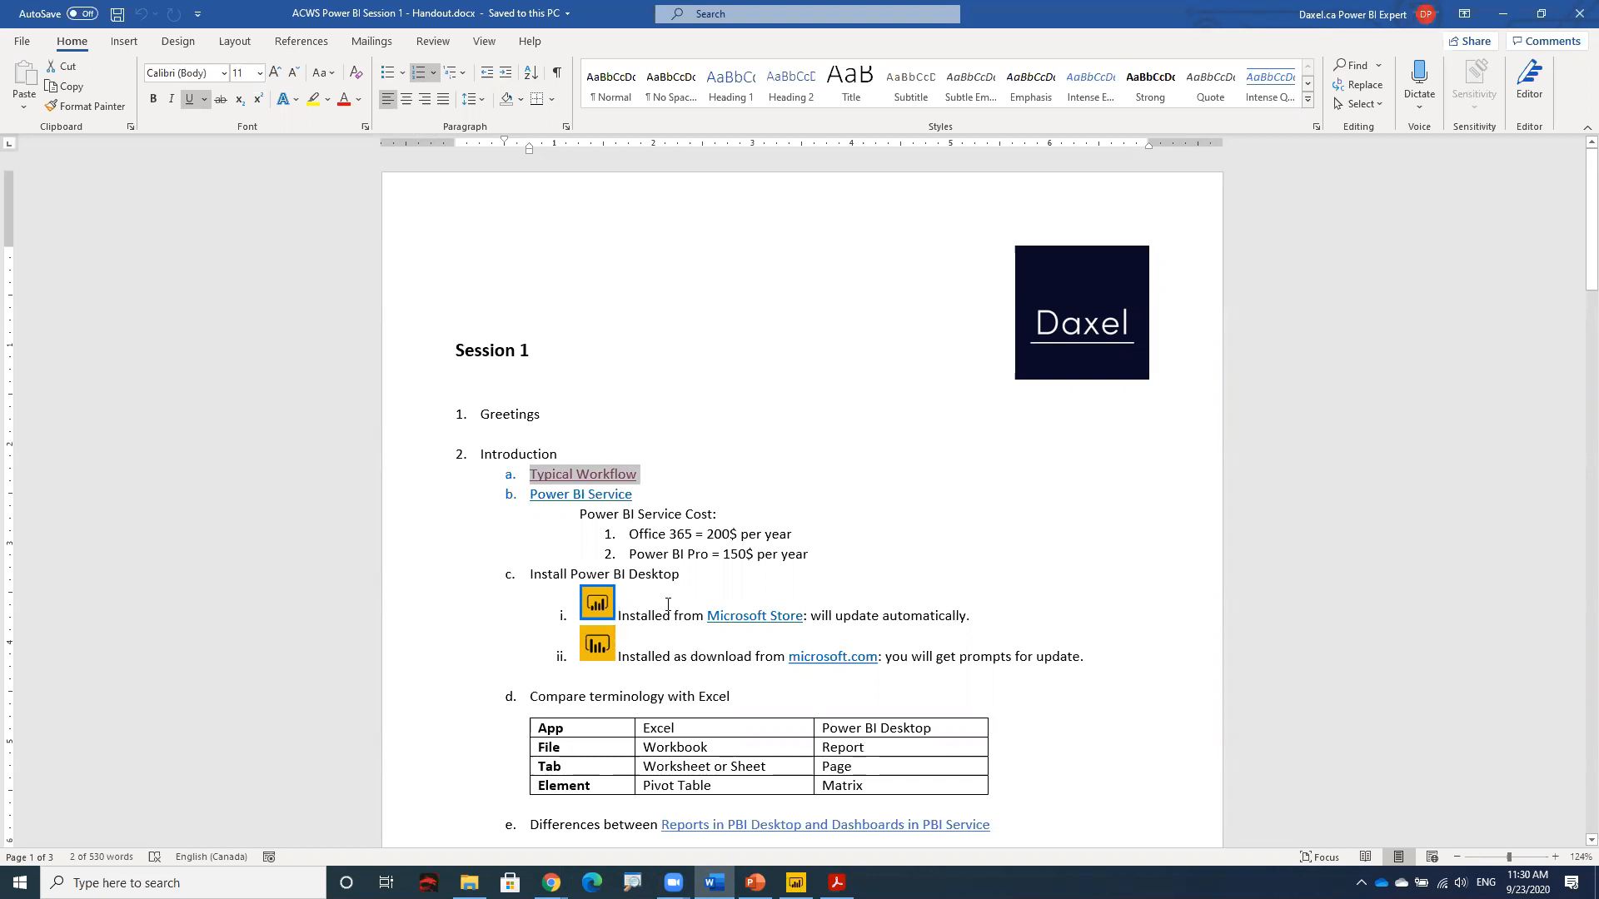
{"action": "mouse_move", "coordinate": [731, 617]}
{"action": "scroll", "coordinate": [499, 575], "scroll_direction": "down", "scroll_amount": 3}
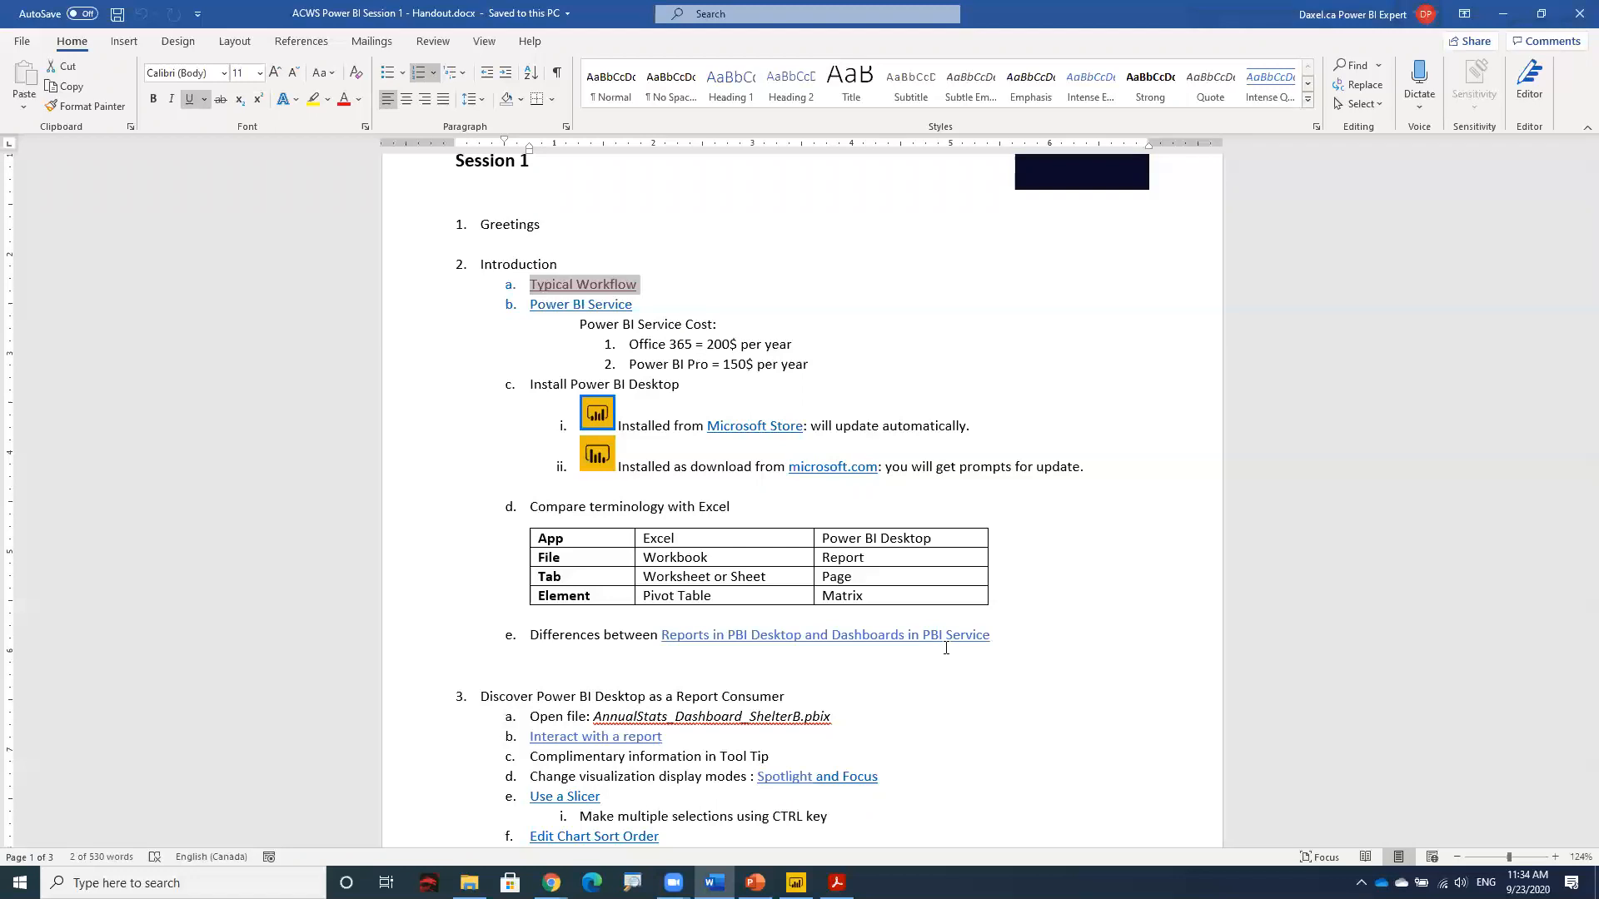
Step: Minimize the Word and browser windows and open AnnualStats_Dashboard_ShelterB.pbix from the Session 1 folder
{"action": "left_click", "coordinate": [1499, 21]}
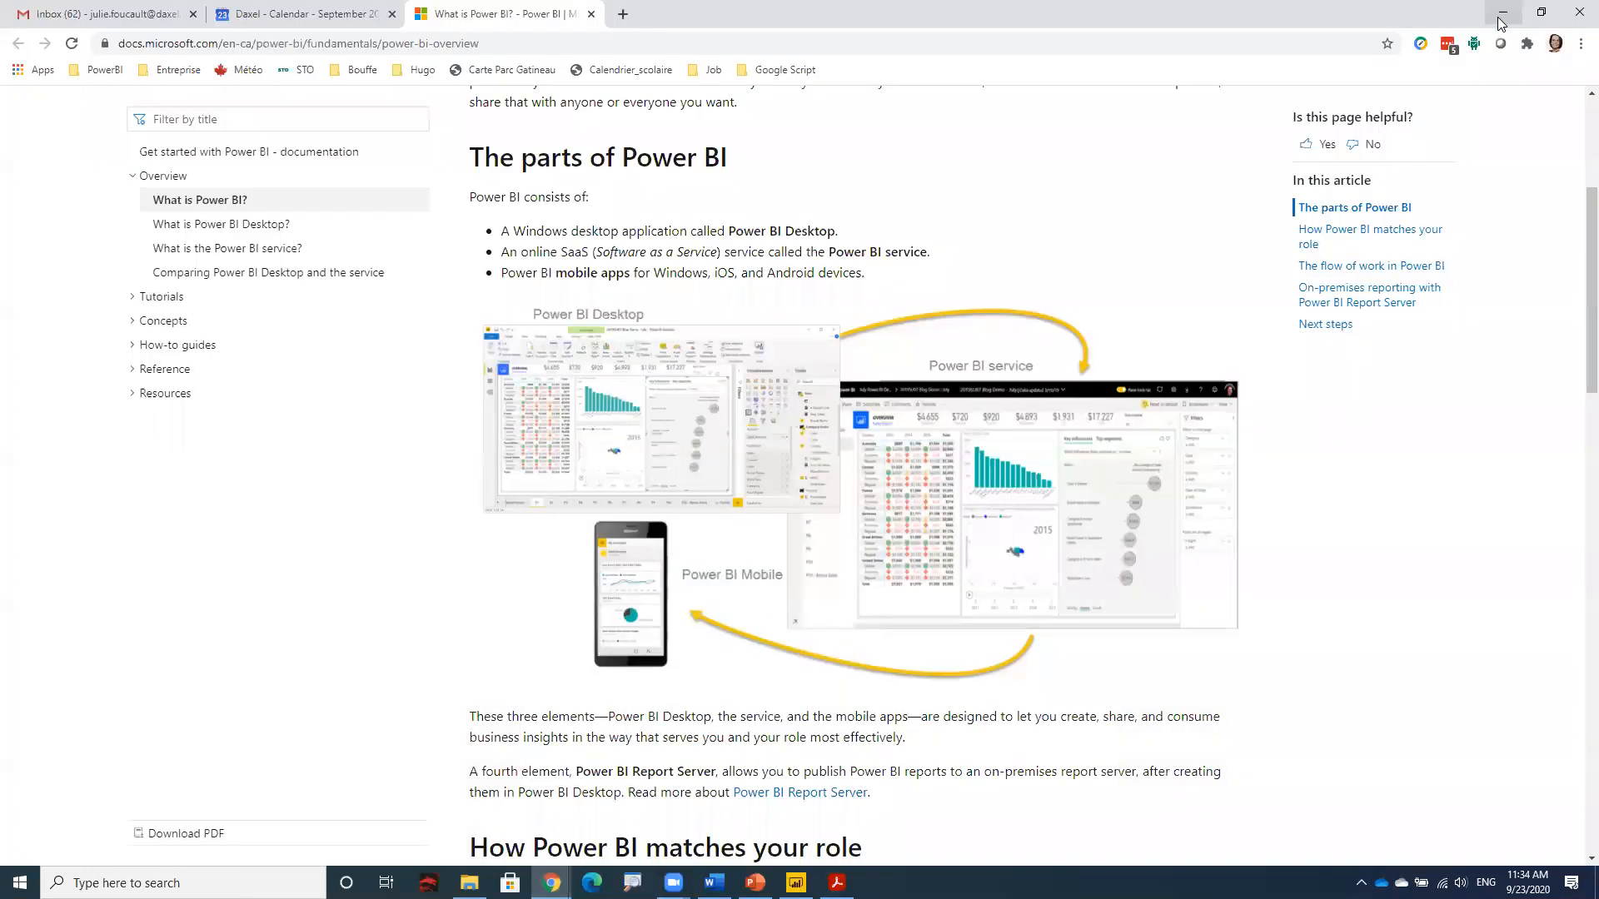
{"action": "left_click", "coordinate": [1501, 22]}
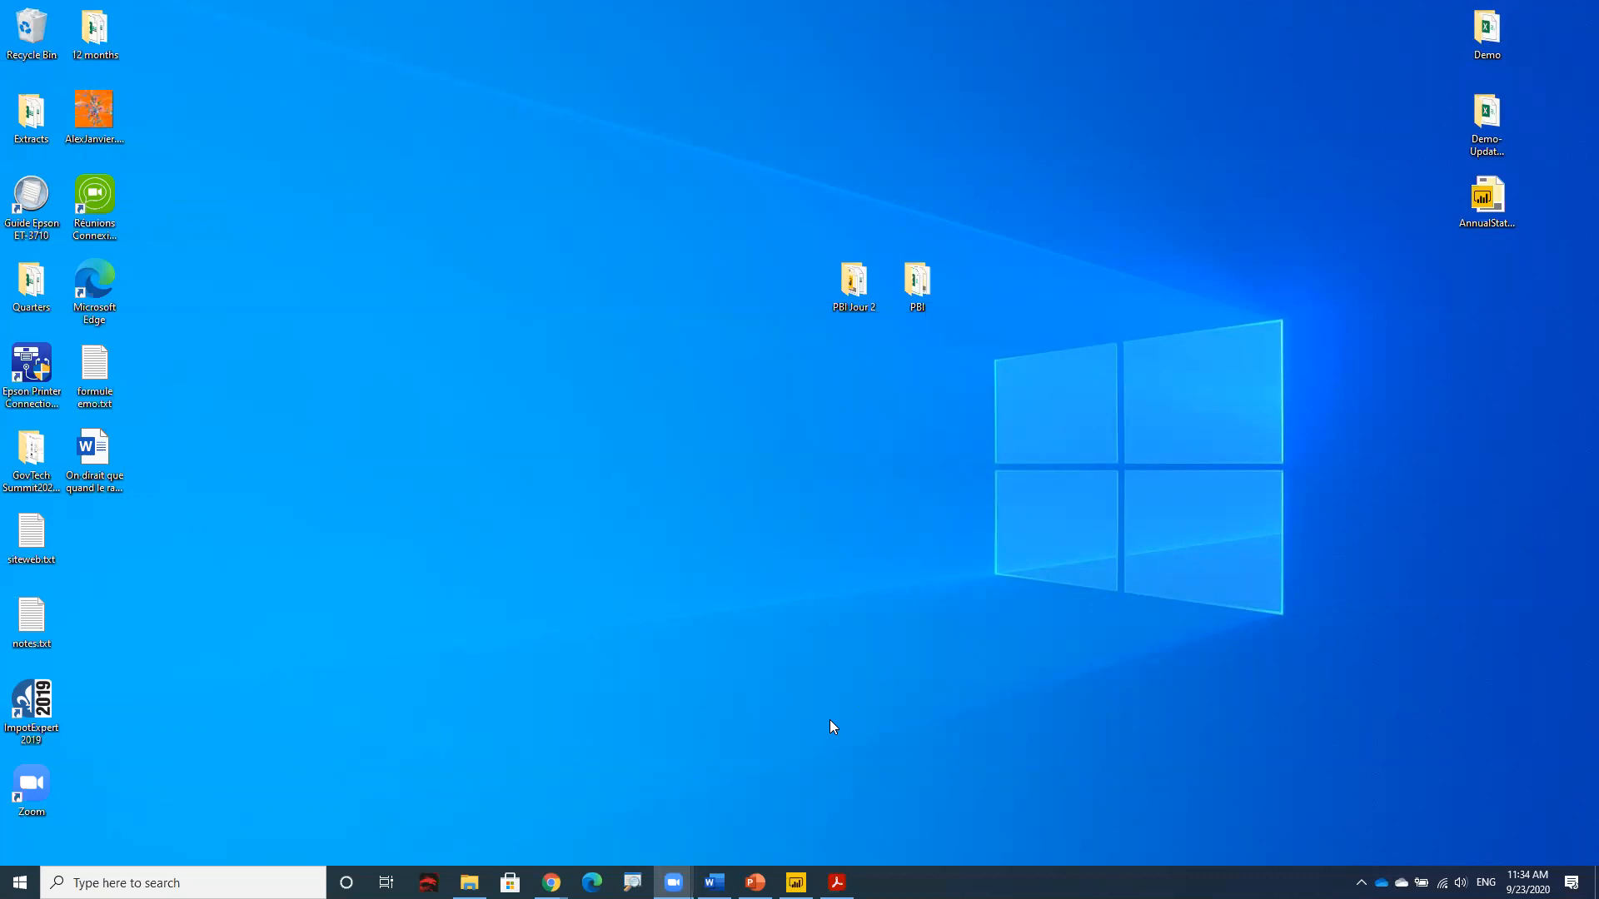
{"action": "left_click", "coordinate": [469, 883]}
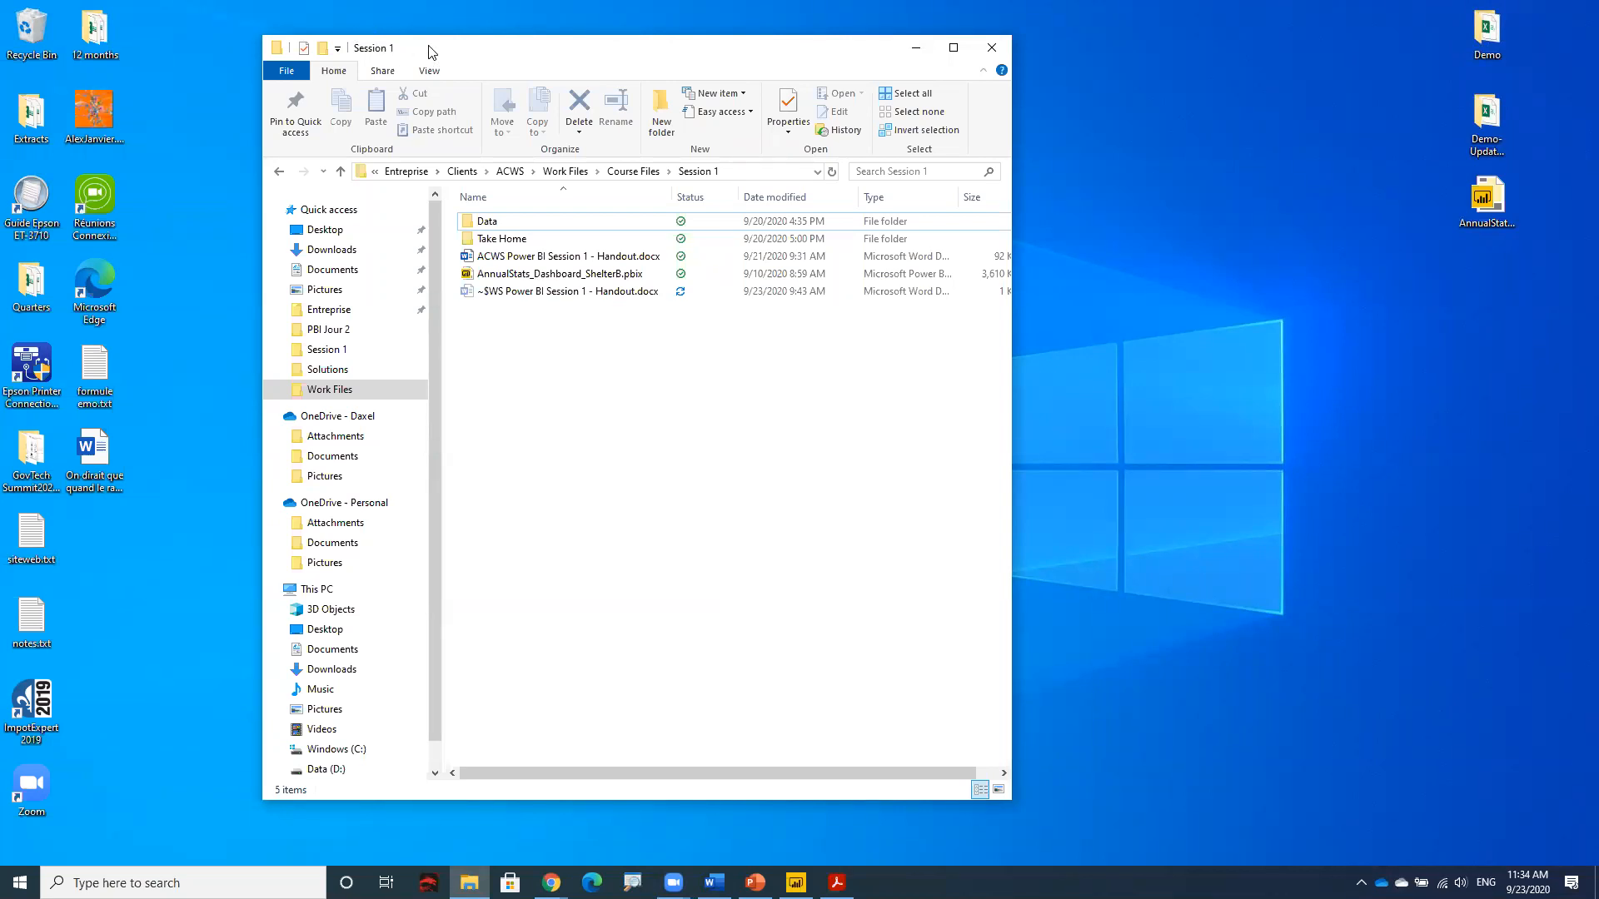
{"action": "left_click", "coordinate": [542, 282]}
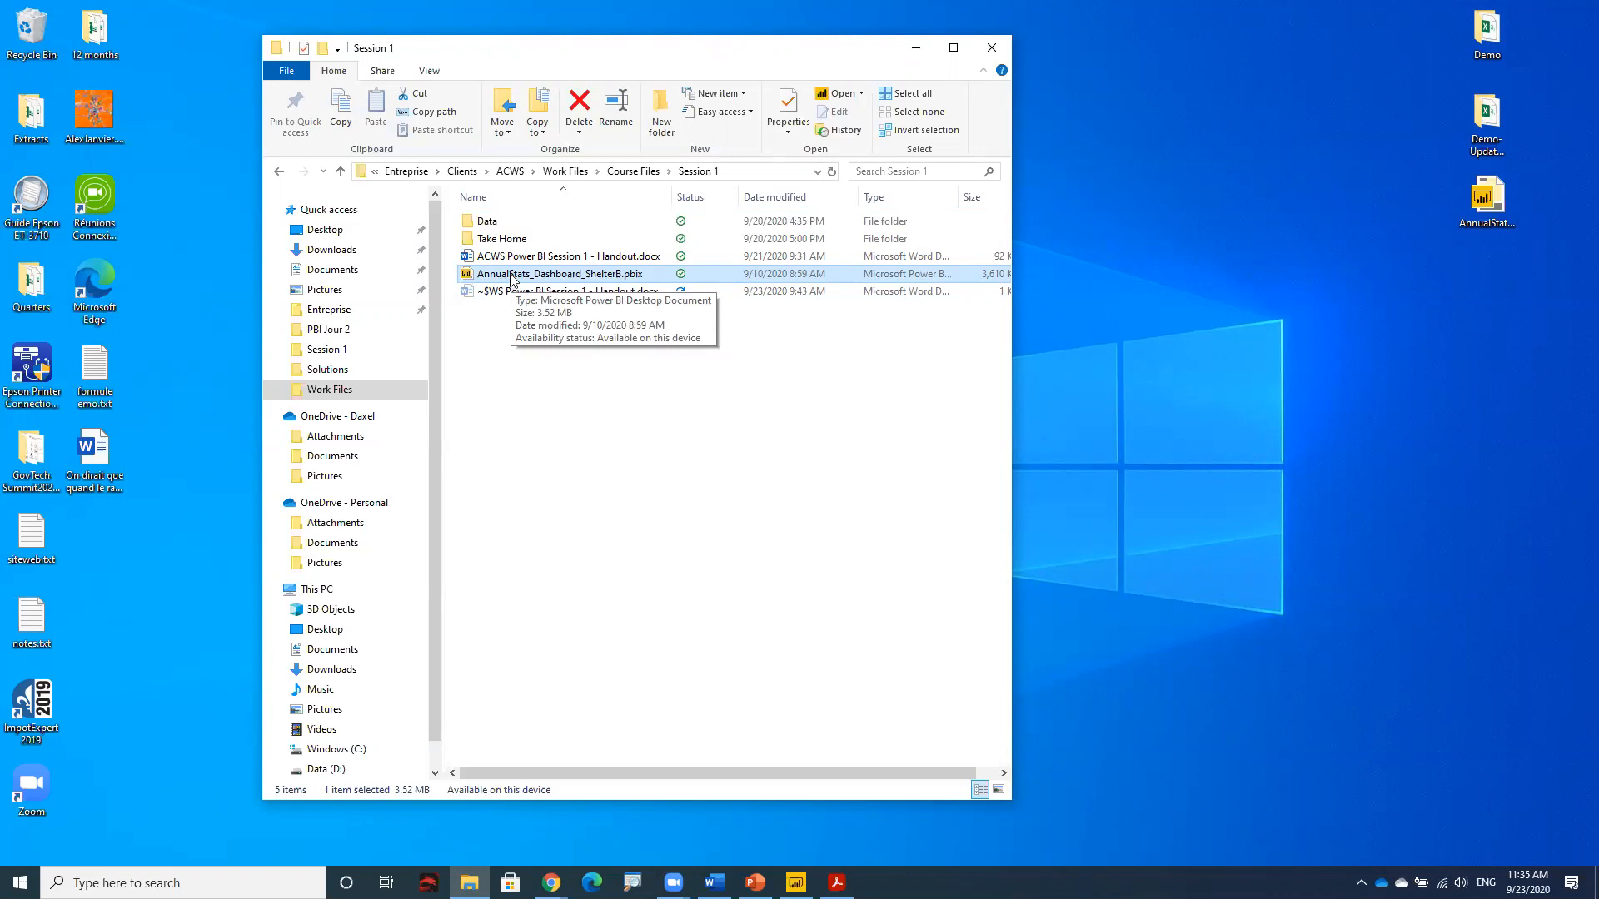
{"action": "double_click", "coordinate": [467, 277]}
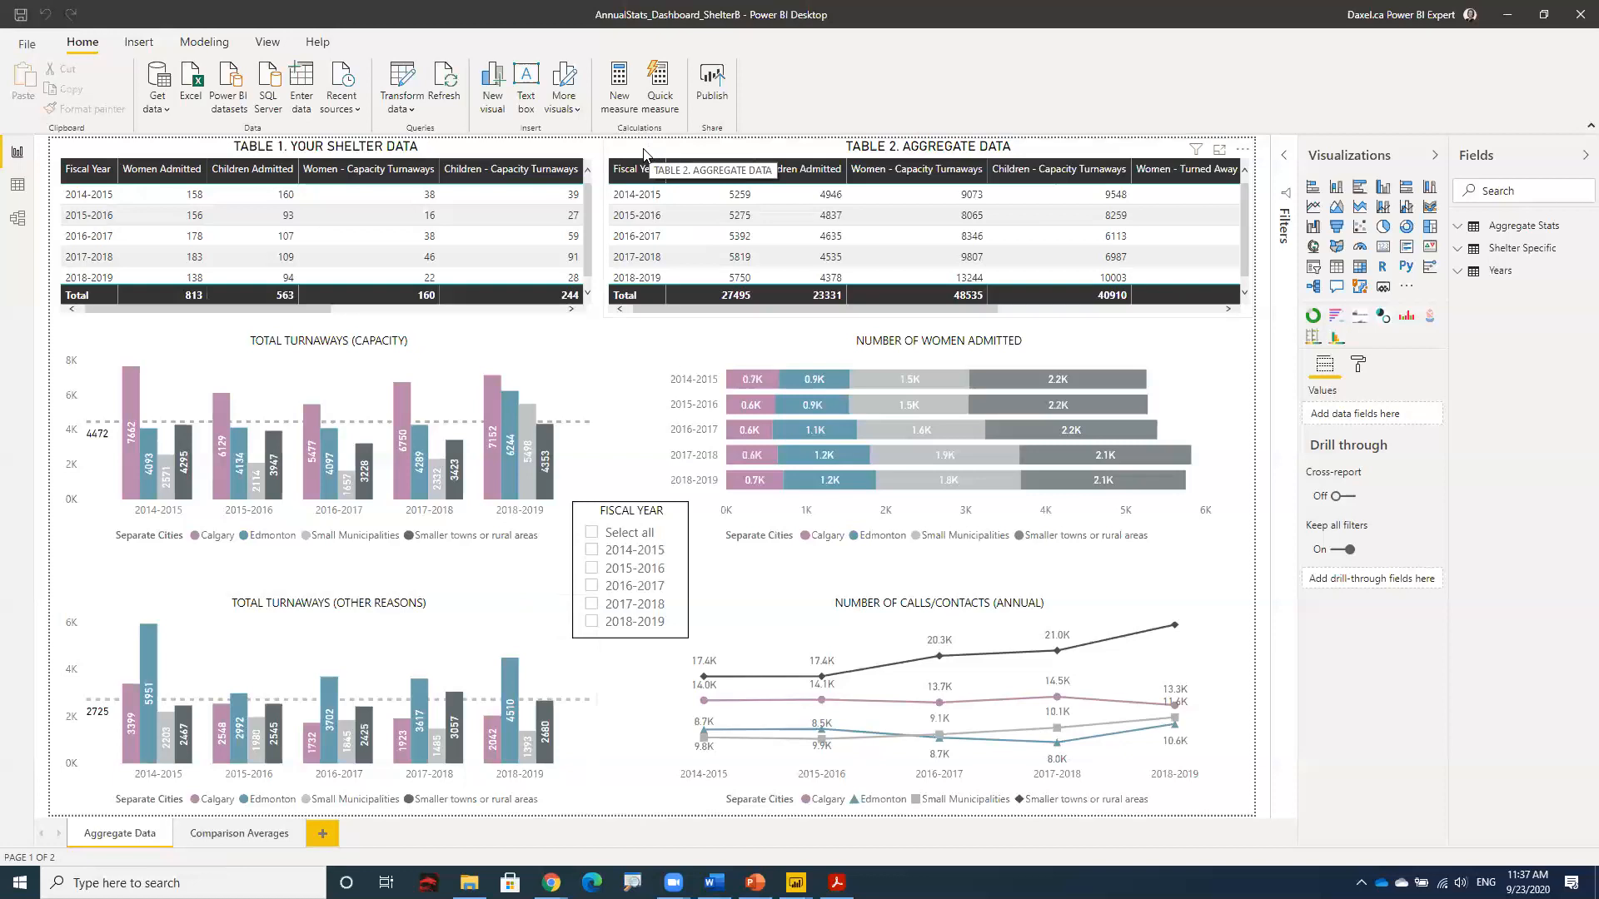
Step: Try moving the Table 2 Aggregate Data visual down over the Number of Women Admitted chart, and undo the move
{"action": "left_click_drag", "start_coordinate": [649, 151], "coordinate": [648, 336]}
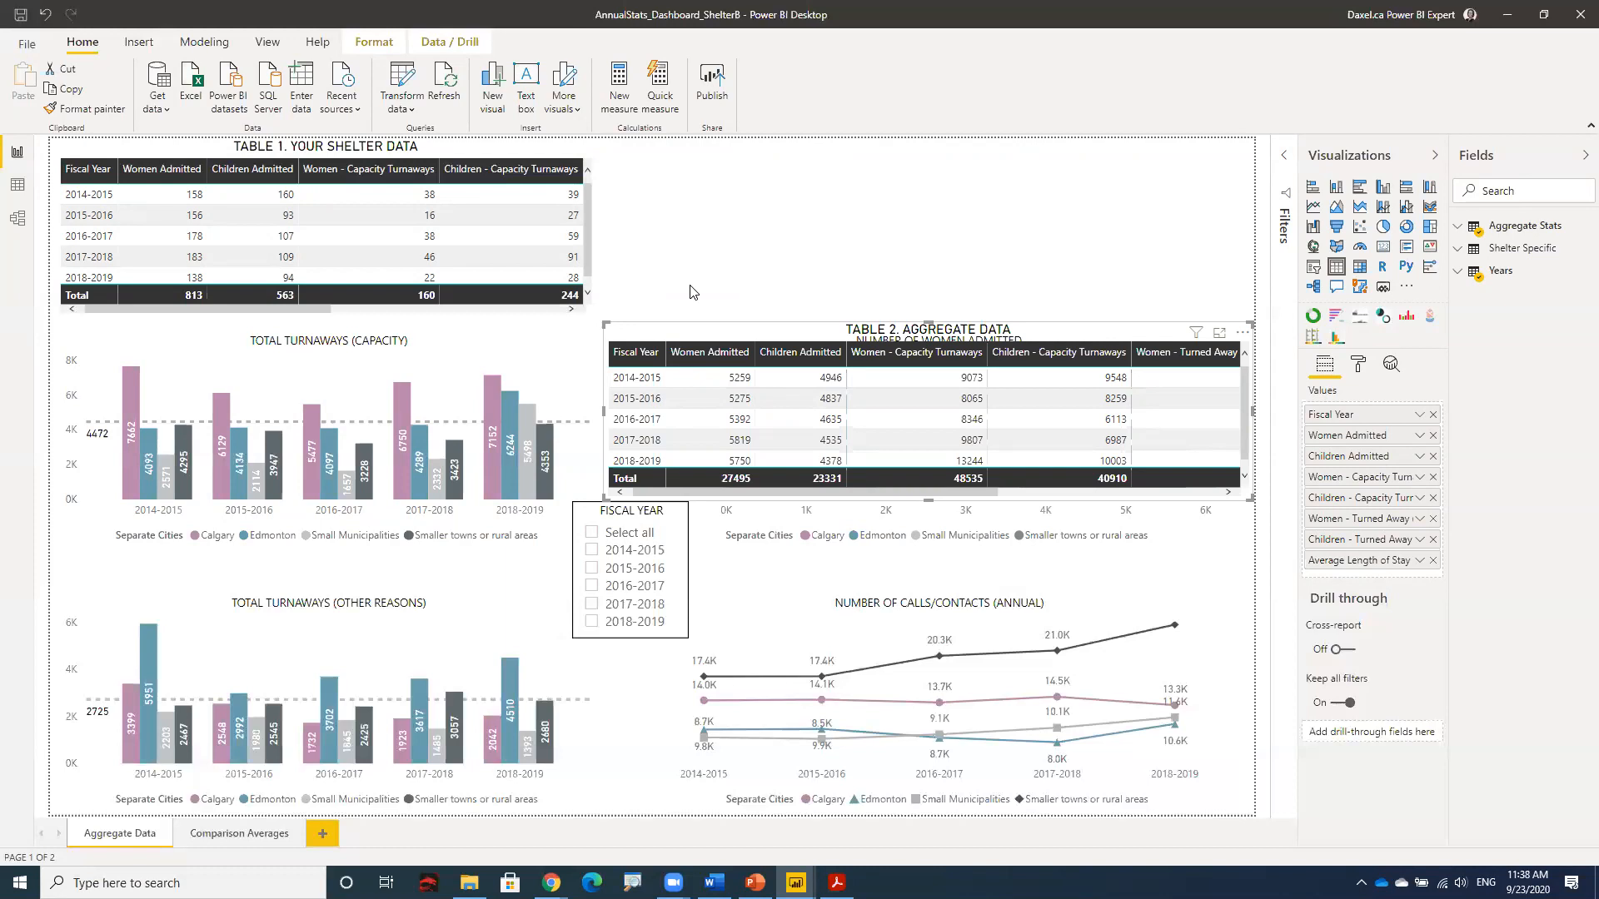
{"action": "left_click", "coordinate": [47, 22]}
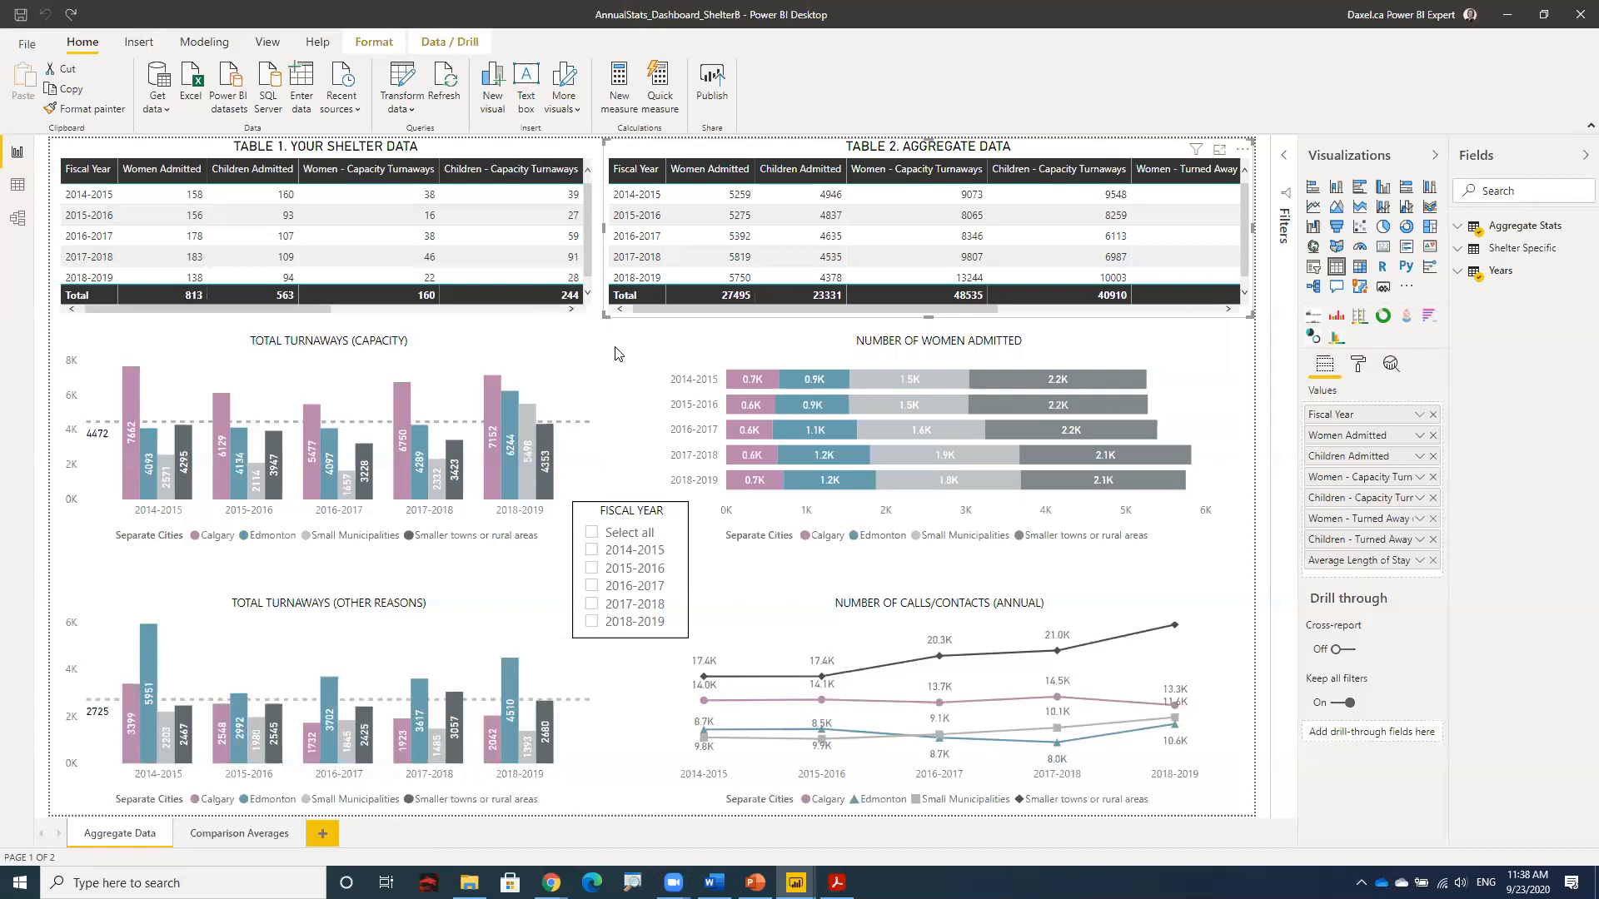
Step: Cross-highlight the report by Calgary's 2014-2015 bar in the Total Turnaways (Capacity) chart, and clear the highlight
{"action": "left_click", "coordinate": [293, 360]}
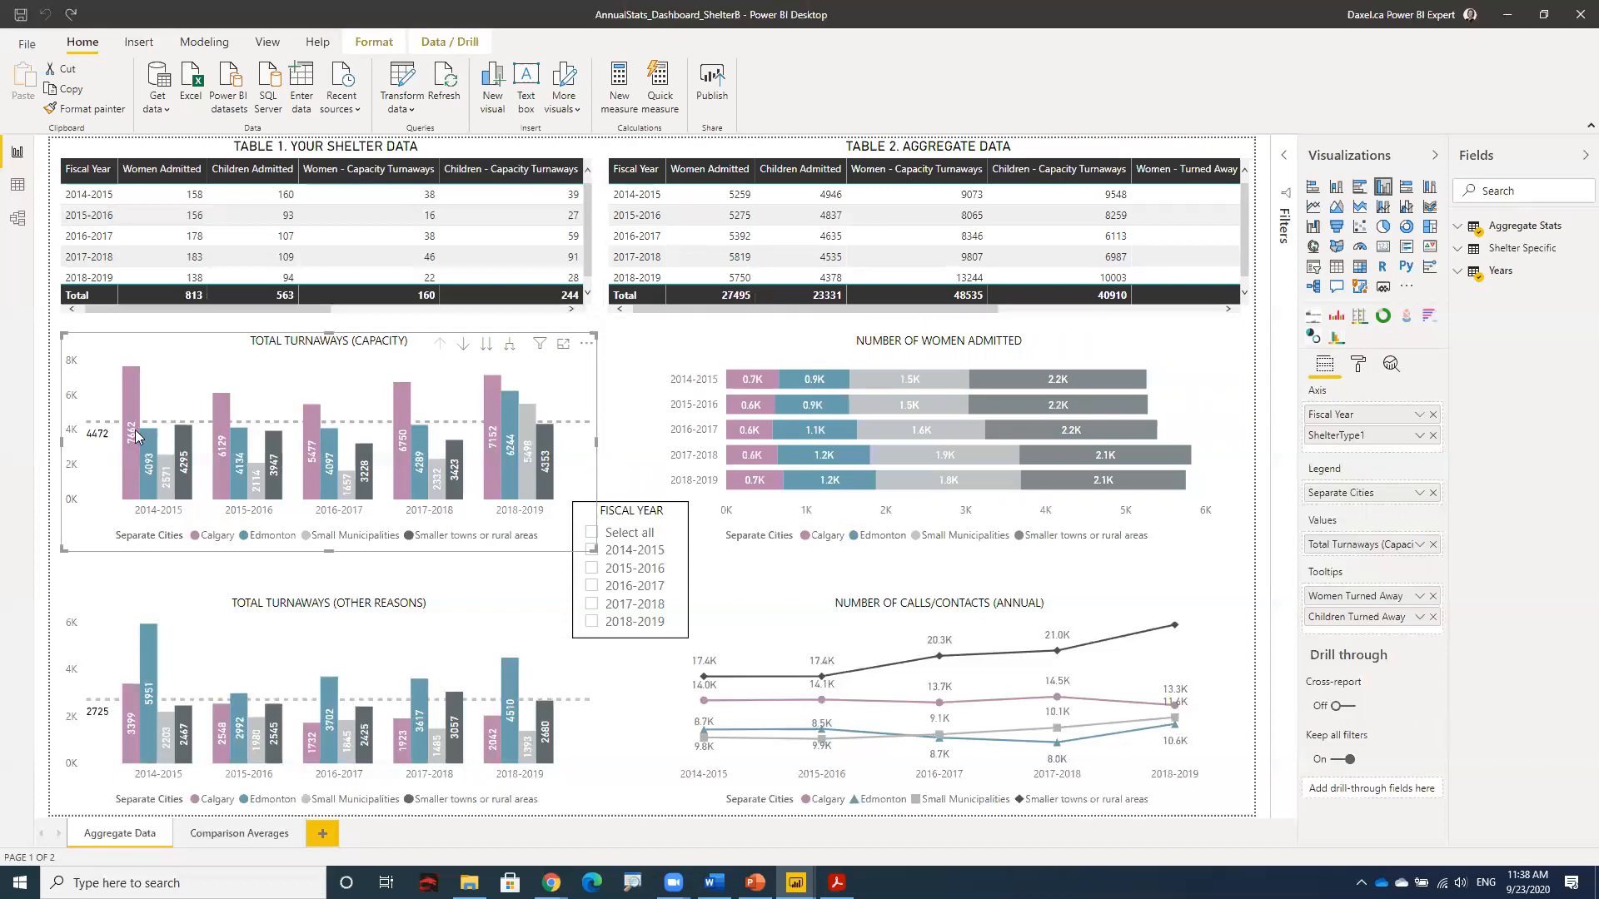
{"action": "mouse_move", "coordinate": [136, 435]}
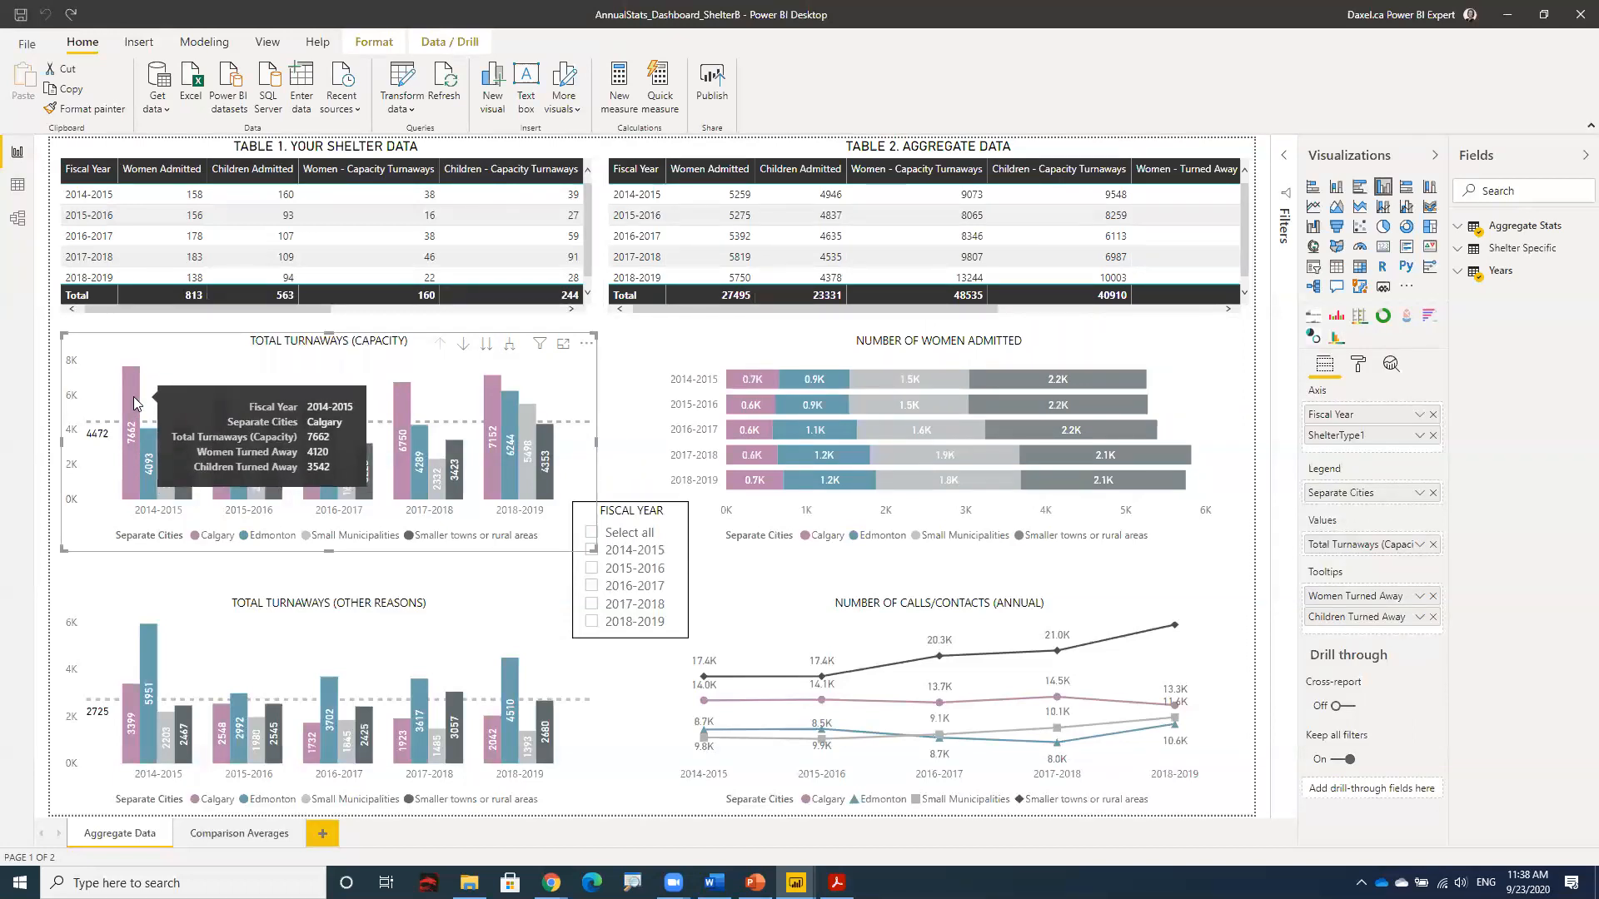
{"action": "left_click", "coordinate": [134, 397]}
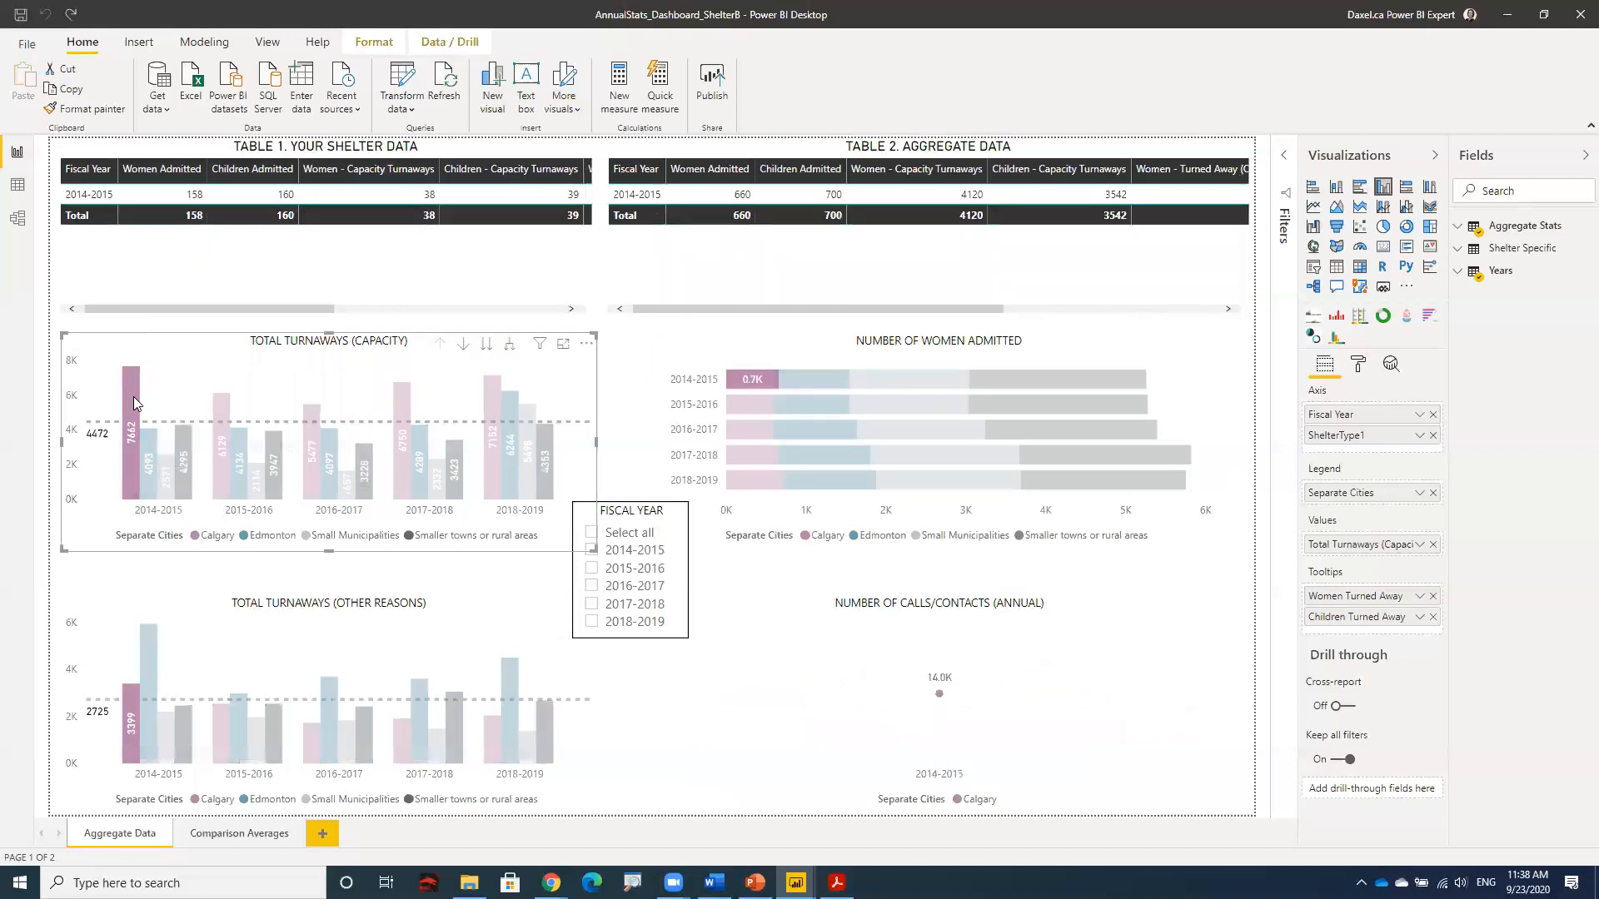
{"action": "mouse_move", "coordinate": [130, 396]}
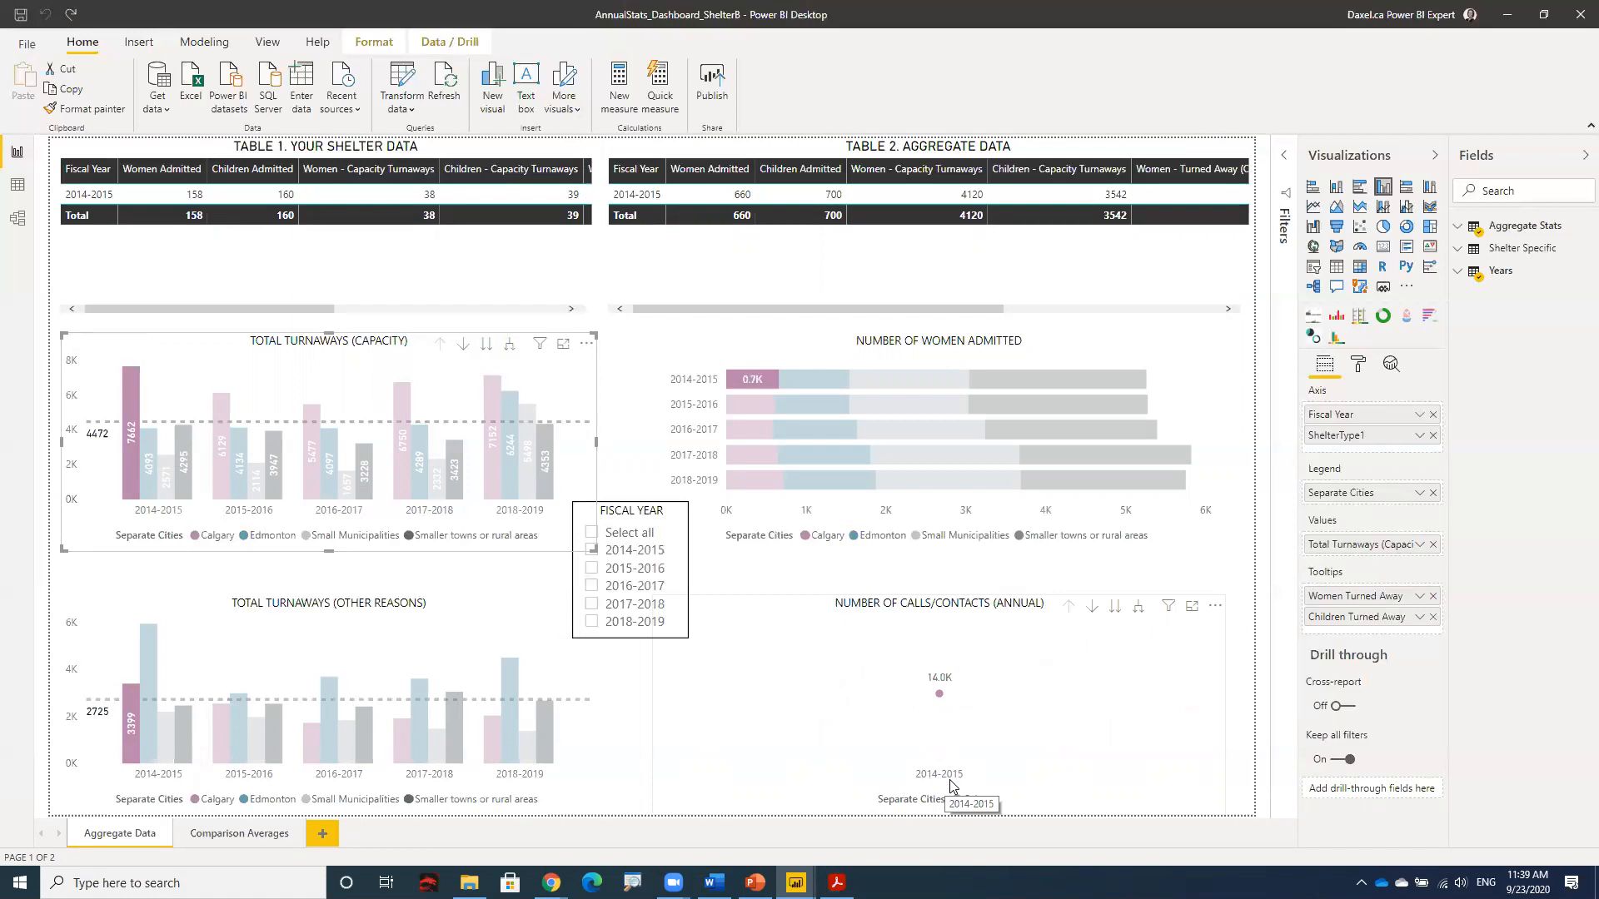
{"action": "left_click", "coordinate": [132, 404]}
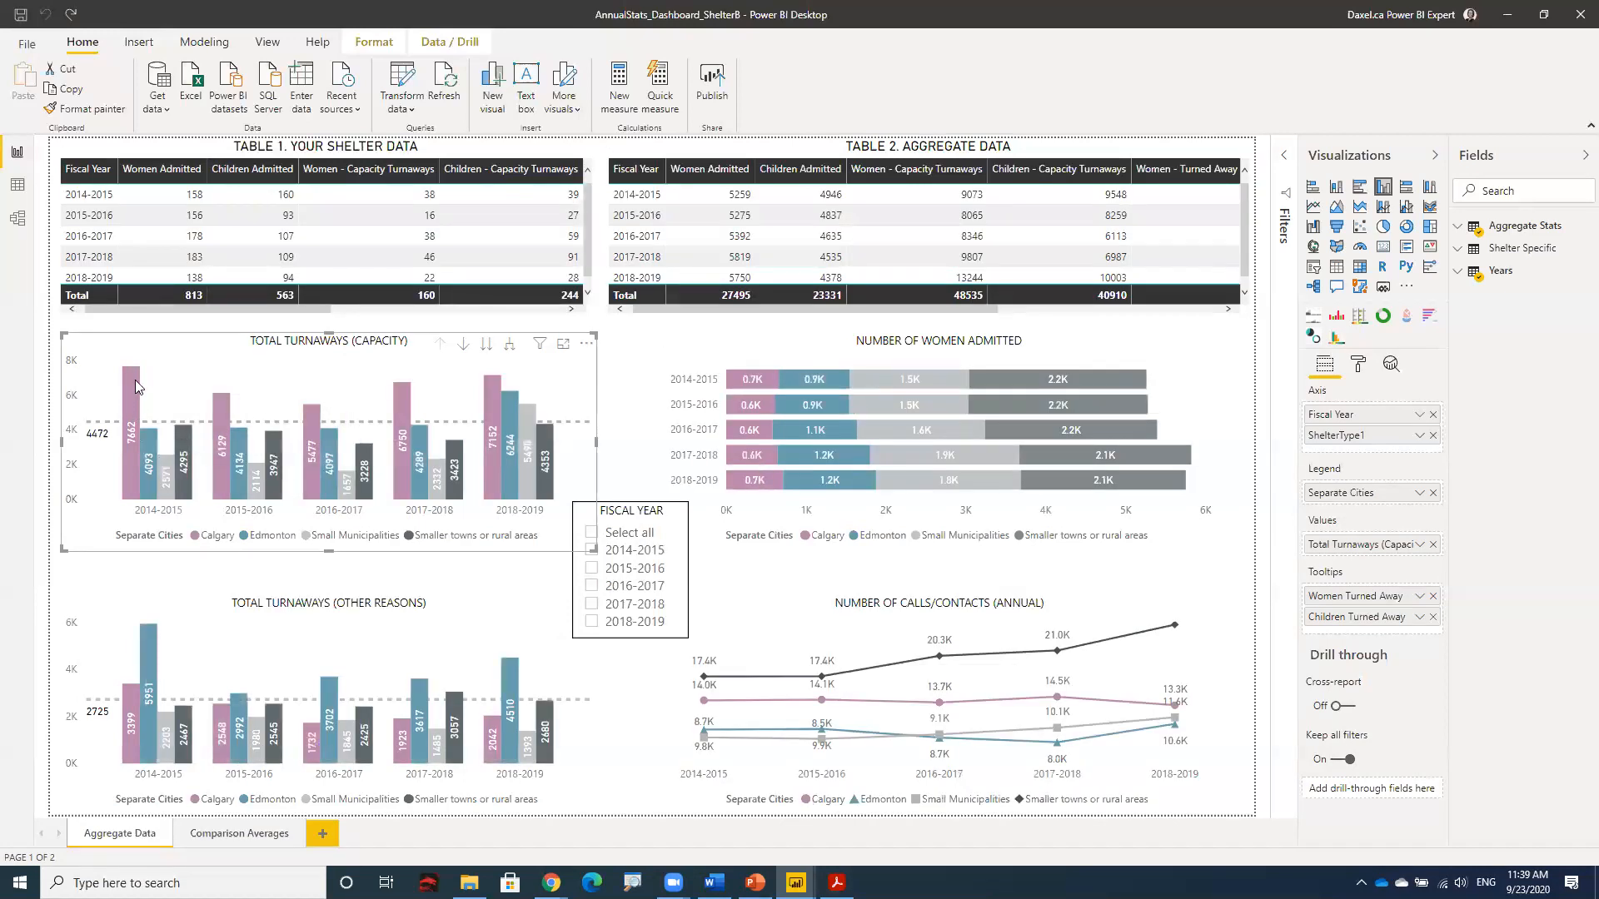
{"action": "mouse_move", "coordinate": [133, 380]}
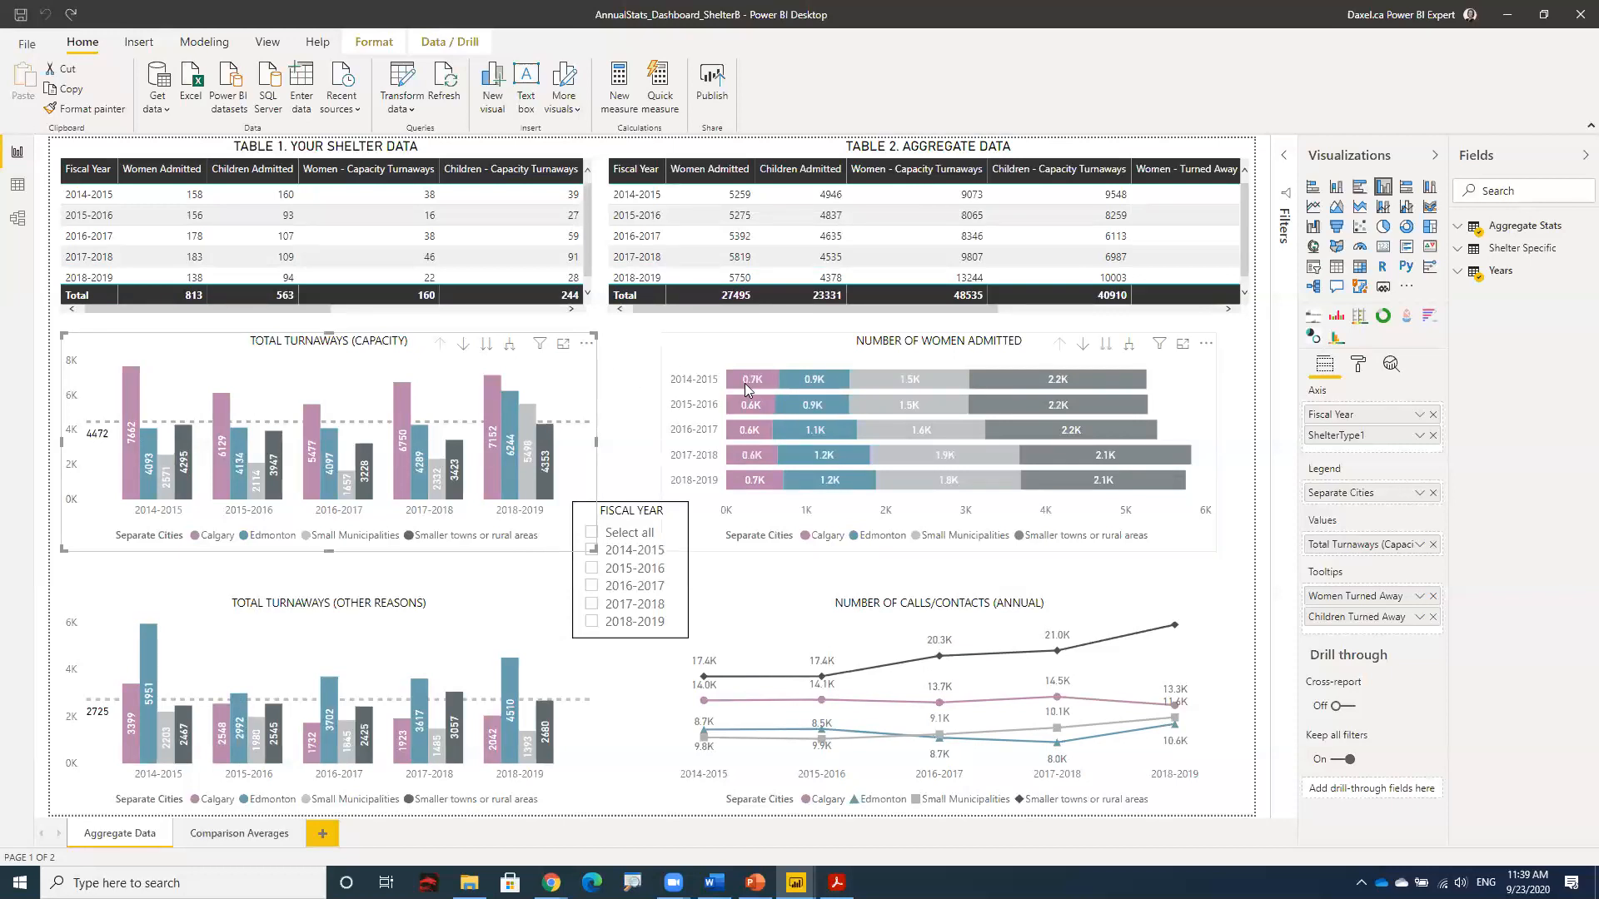
Step: Cross-highlight by Calgary's 2018-2019 segment in Number of Women Admitted and its 2016-2017 bar in Total Turnaways (Capacity), and clear the selection
{"action": "left_click", "coordinate": [736, 482]}
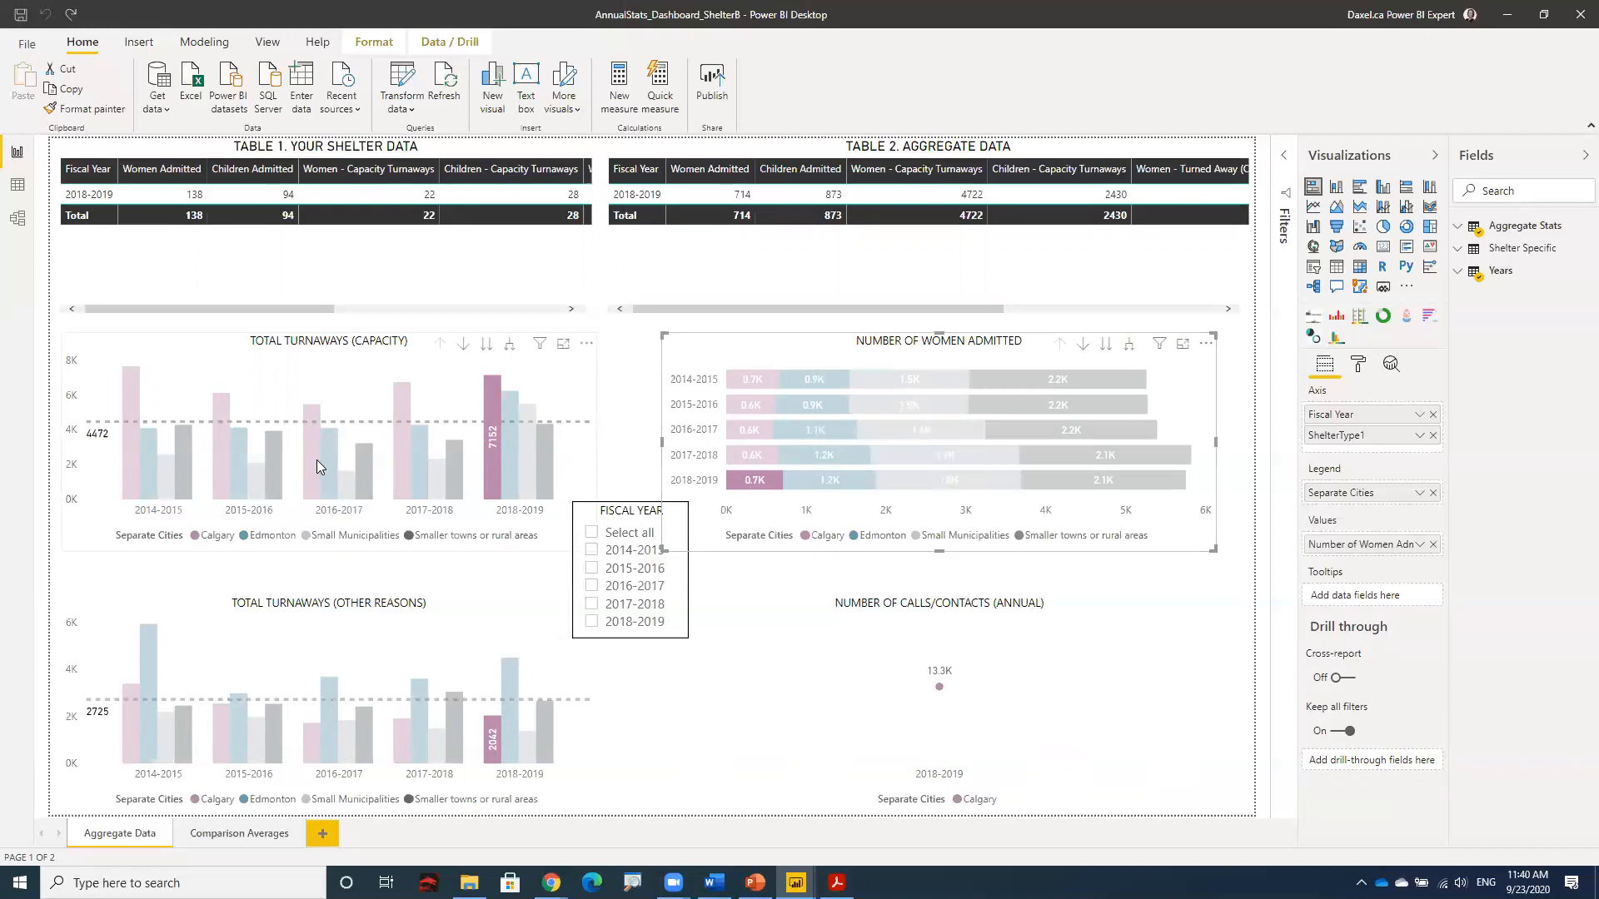
{"action": "mouse_move", "coordinate": [313, 466]}
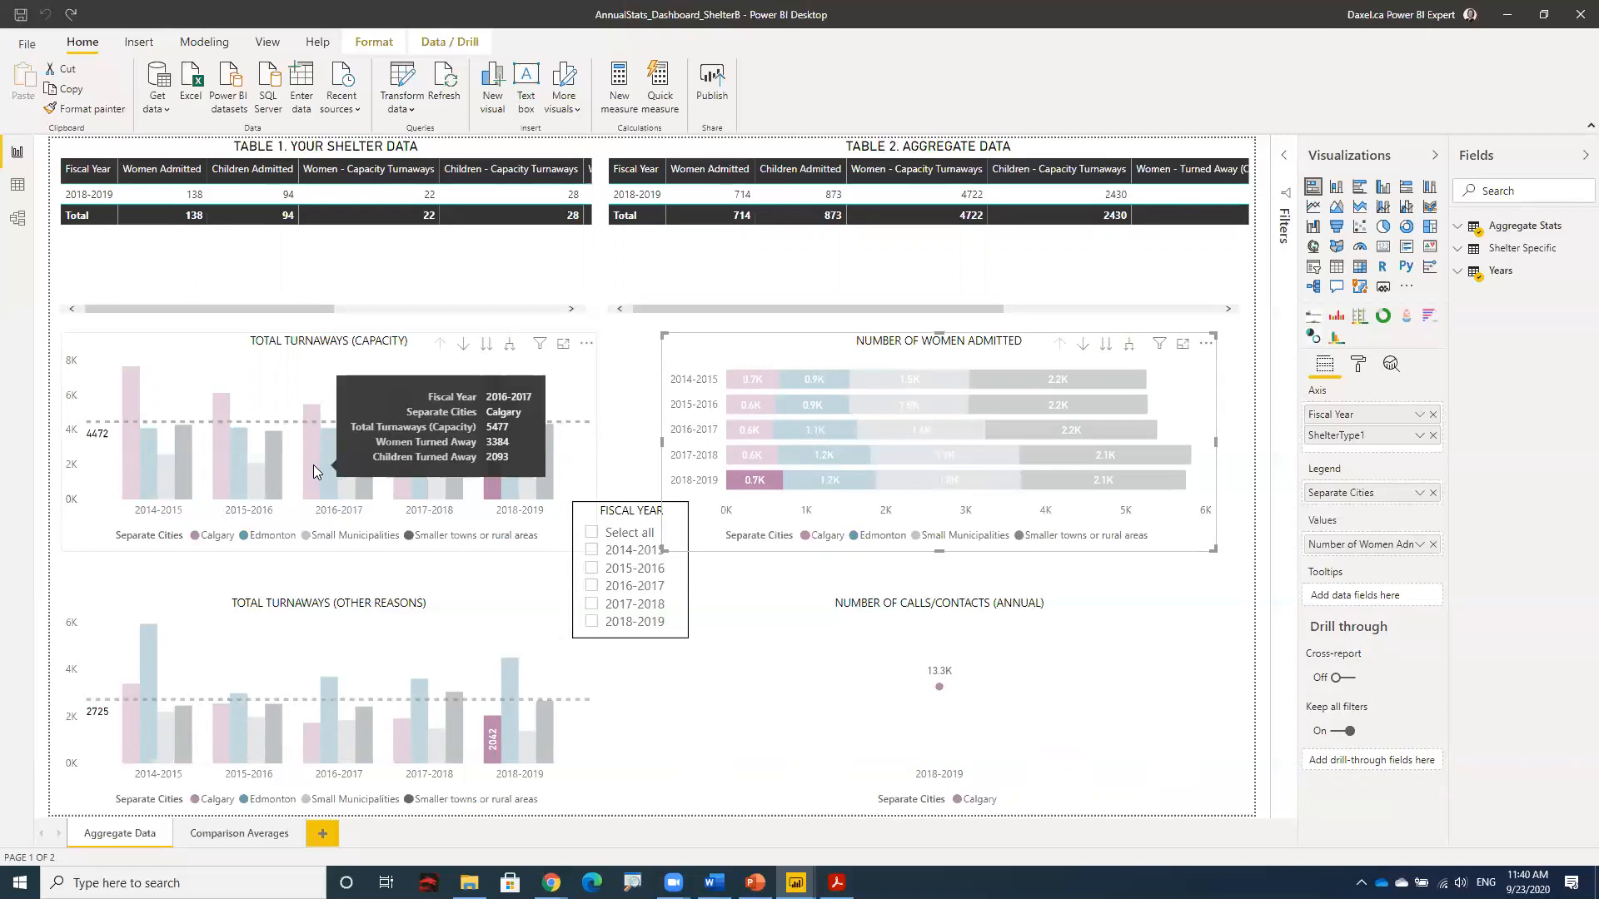
{"action": "left_click", "coordinate": [313, 465]}
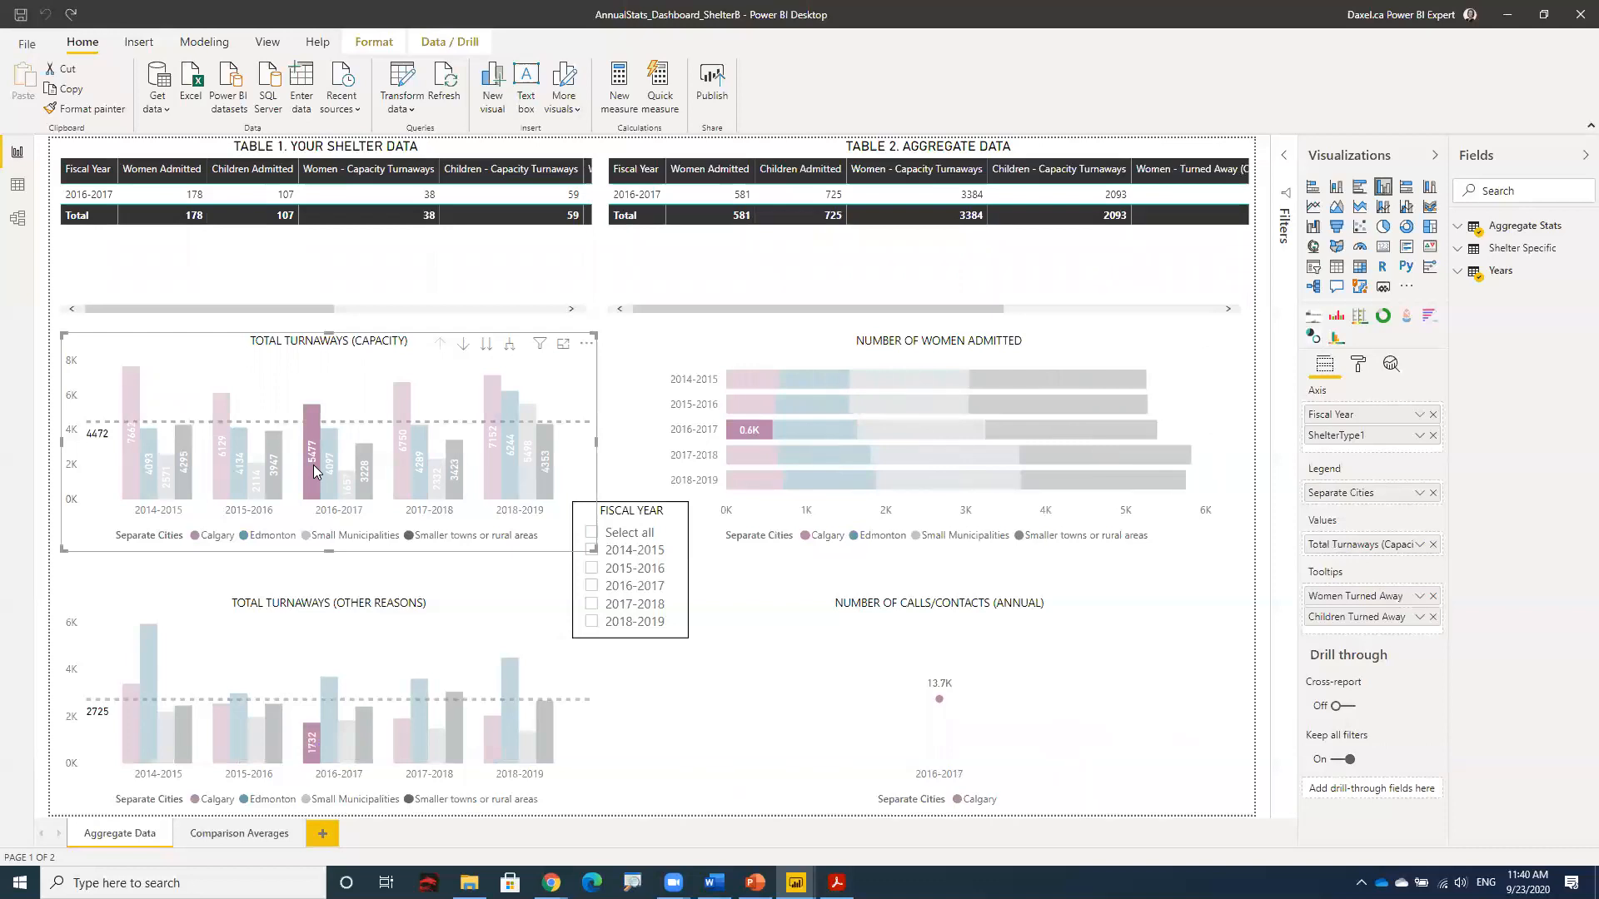
{"action": "mouse_move", "coordinate": [312, 480]}
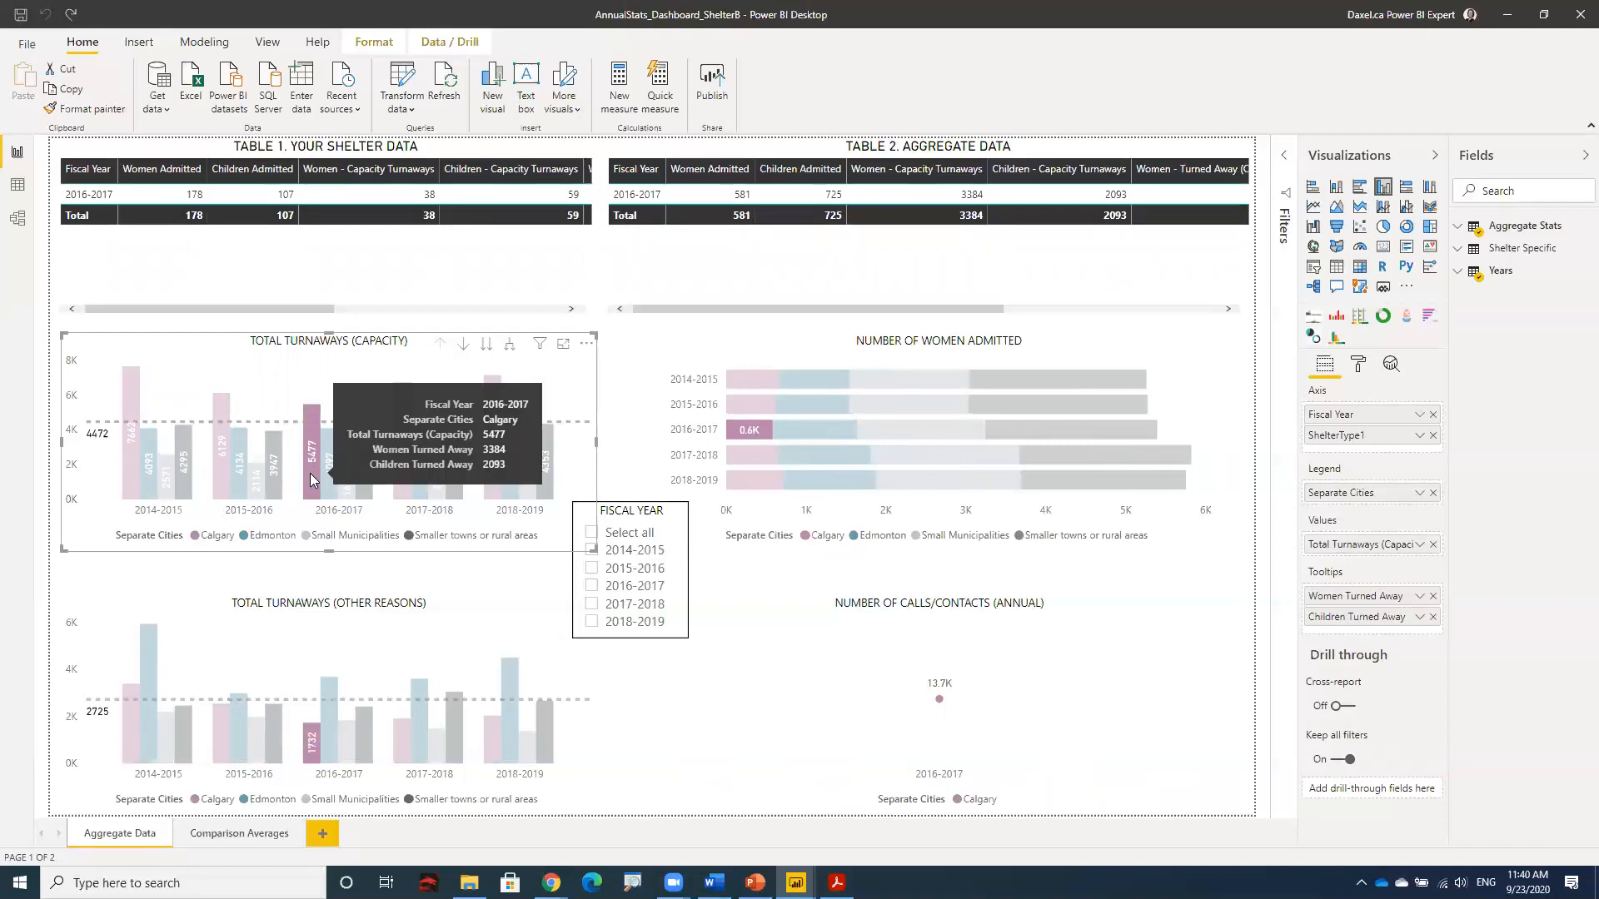
{"action": "left_click", "coordinate": [312, 479]}
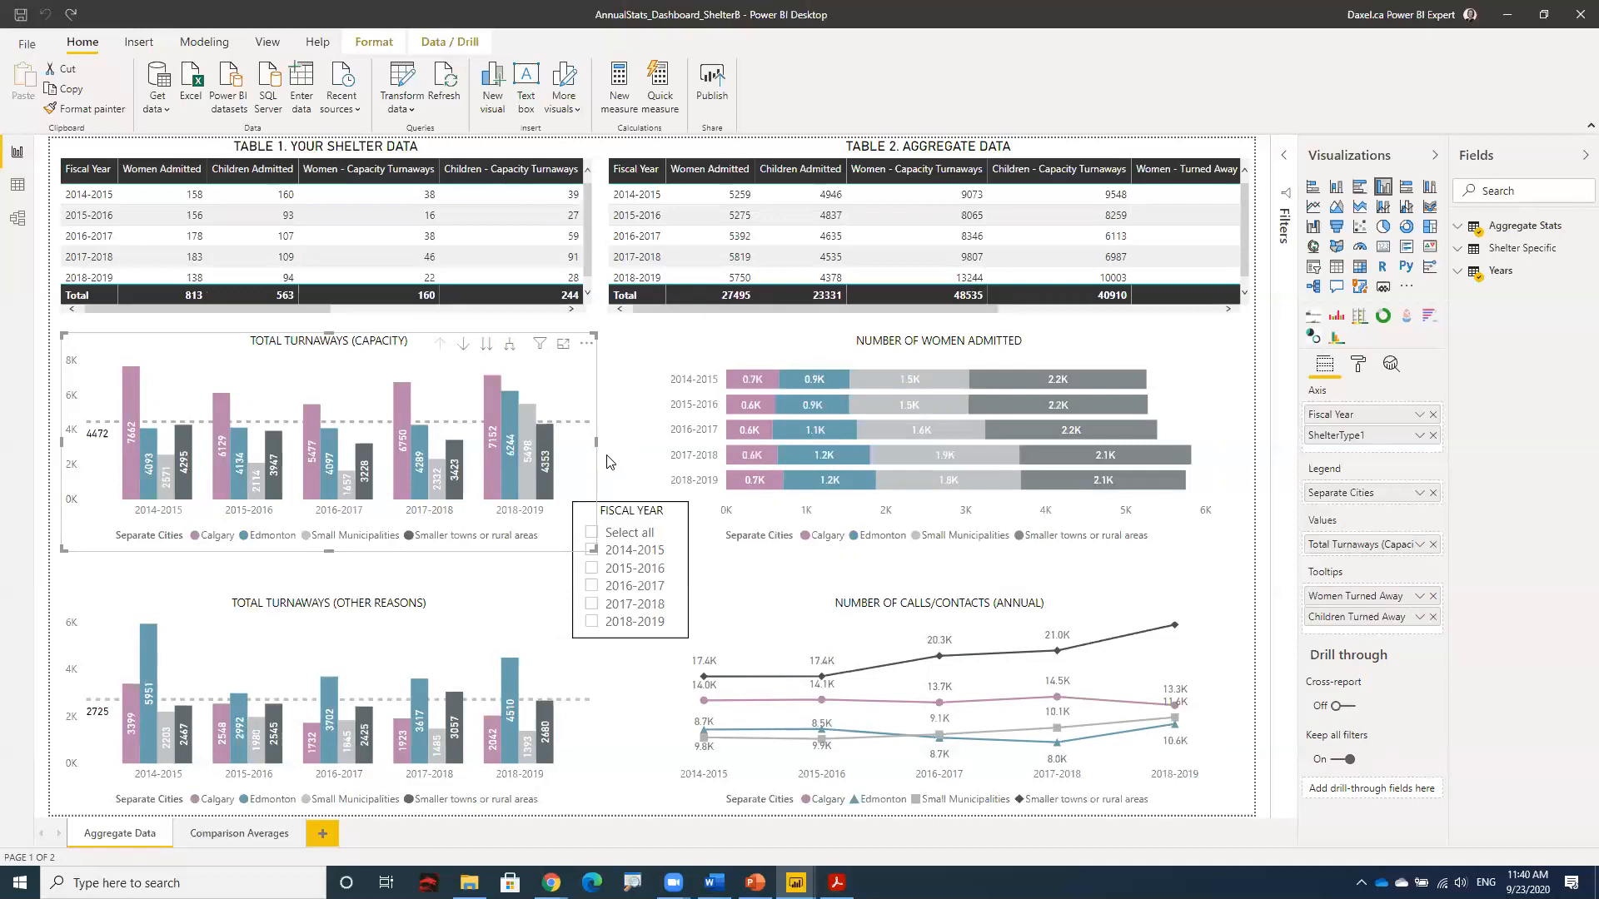
{"action": "left_click", "coordinate": [633, 404]}
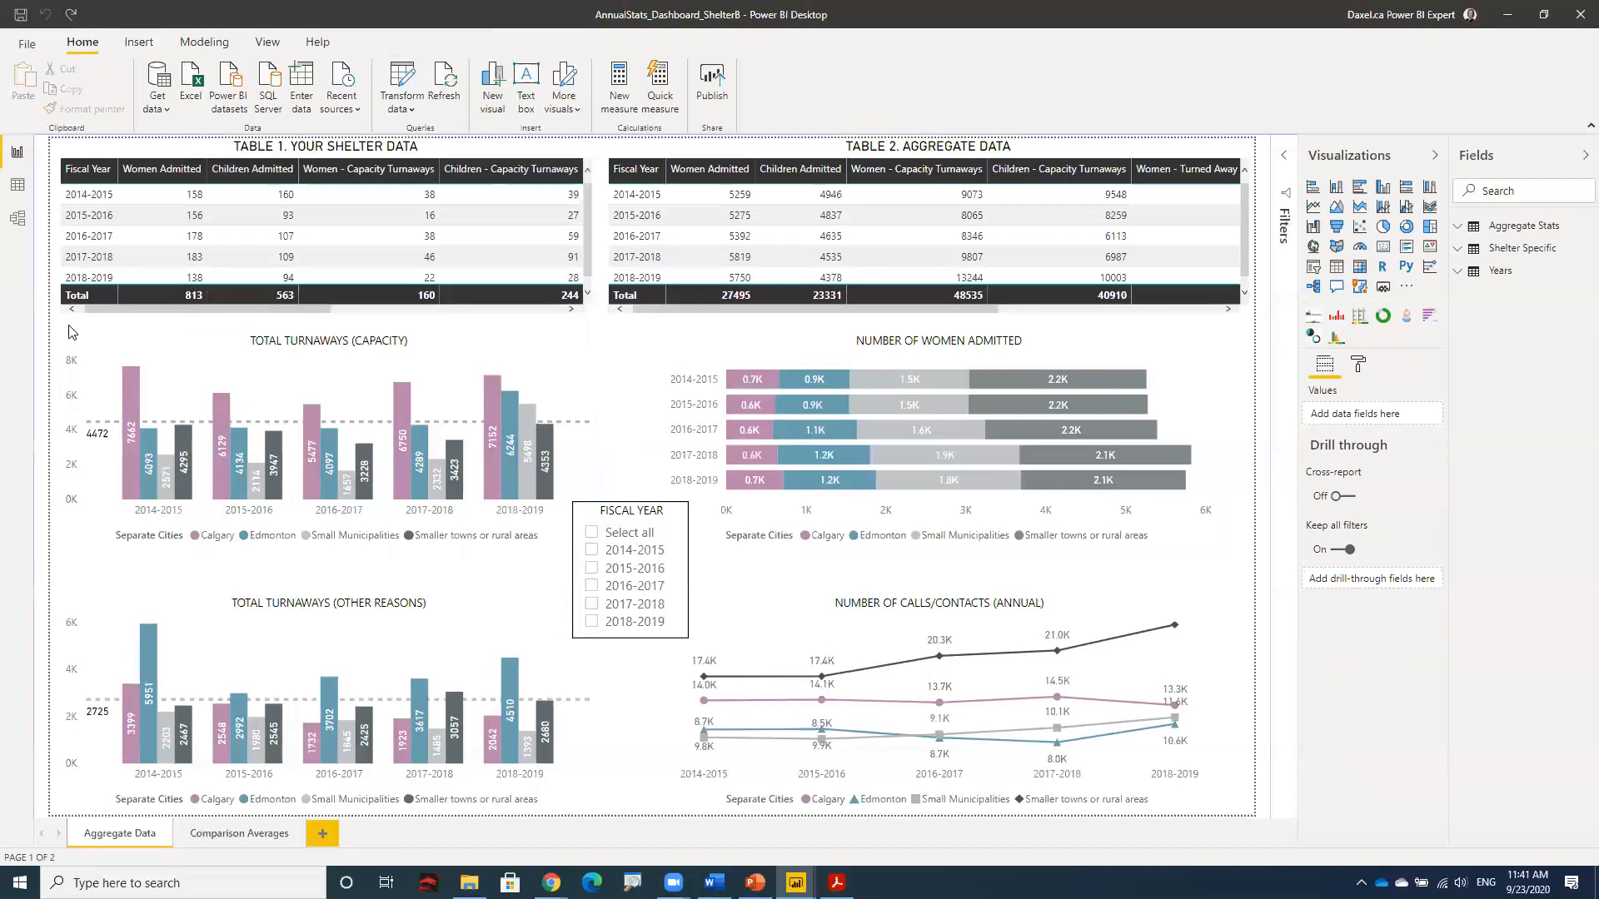
Step: Show the tooltip details for Calgary's 2018-2019 bar in the Total Turnaways (Capacity) chart
{"action": "left_click", "coordinate": [94, 153]}
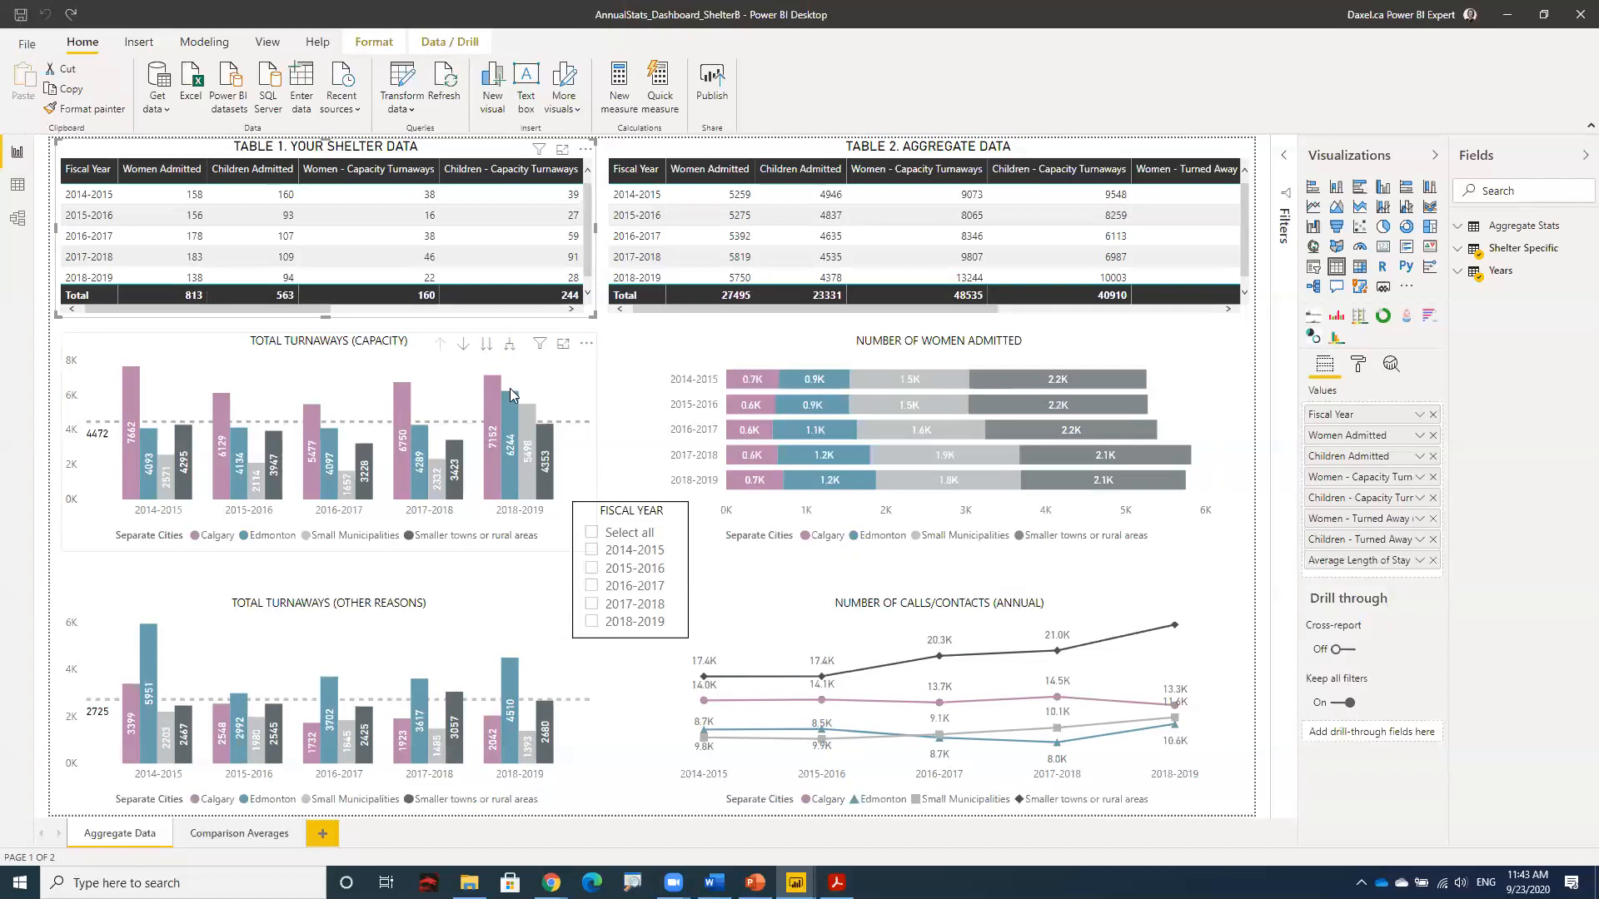
{"action": "mouse_move", "coordinate": [491, 403]}
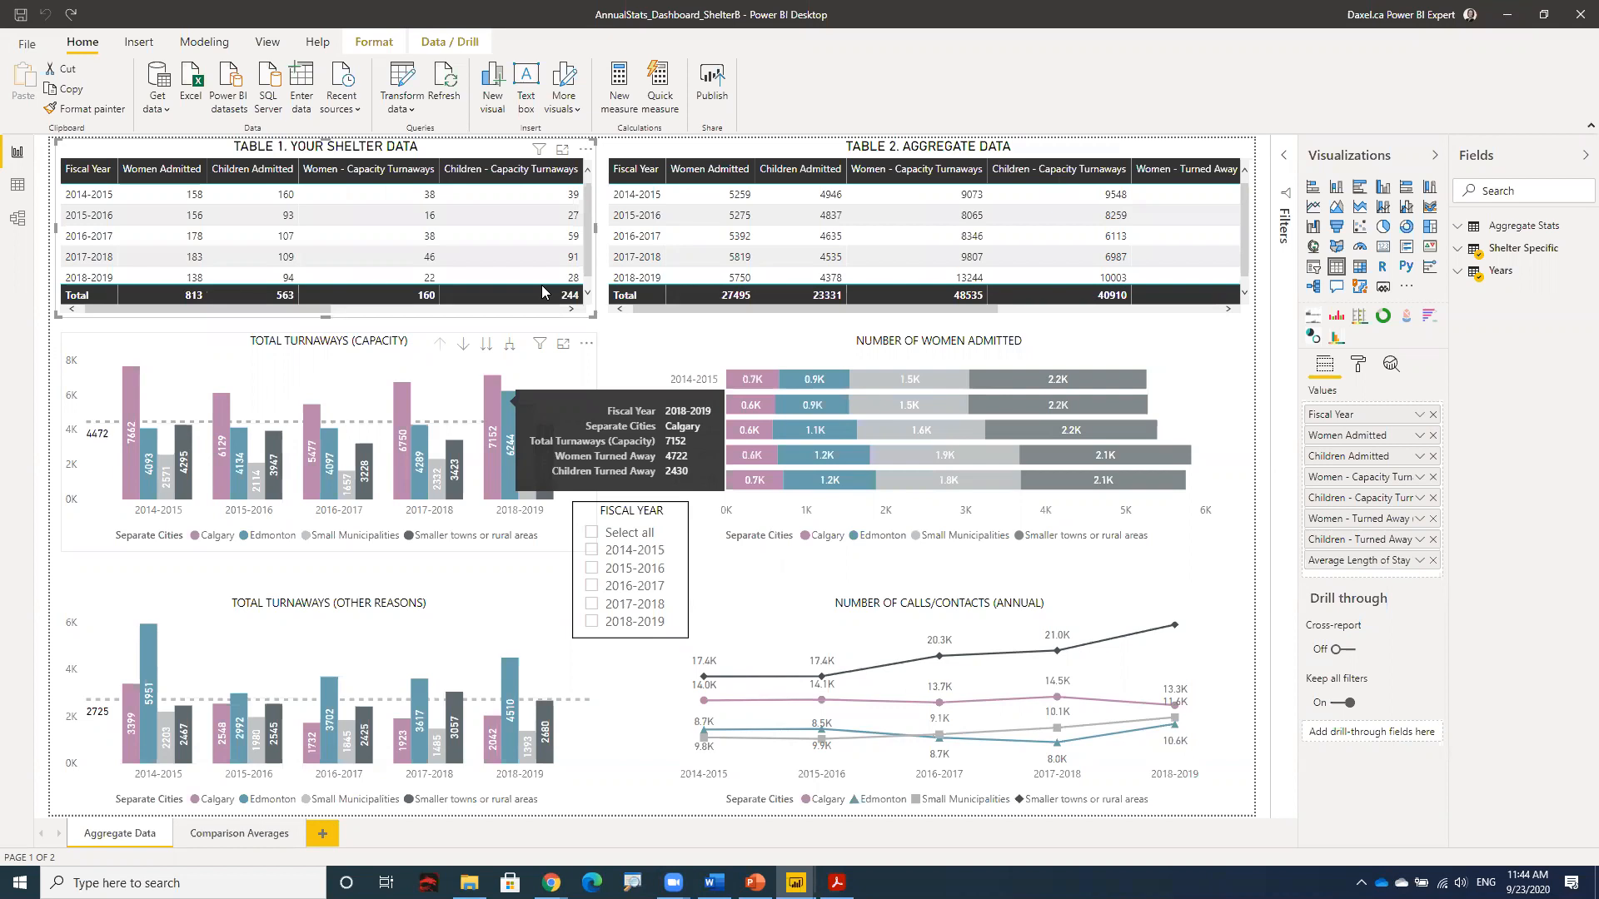
{"action": "left_click", "coordinate": [618, 363]}
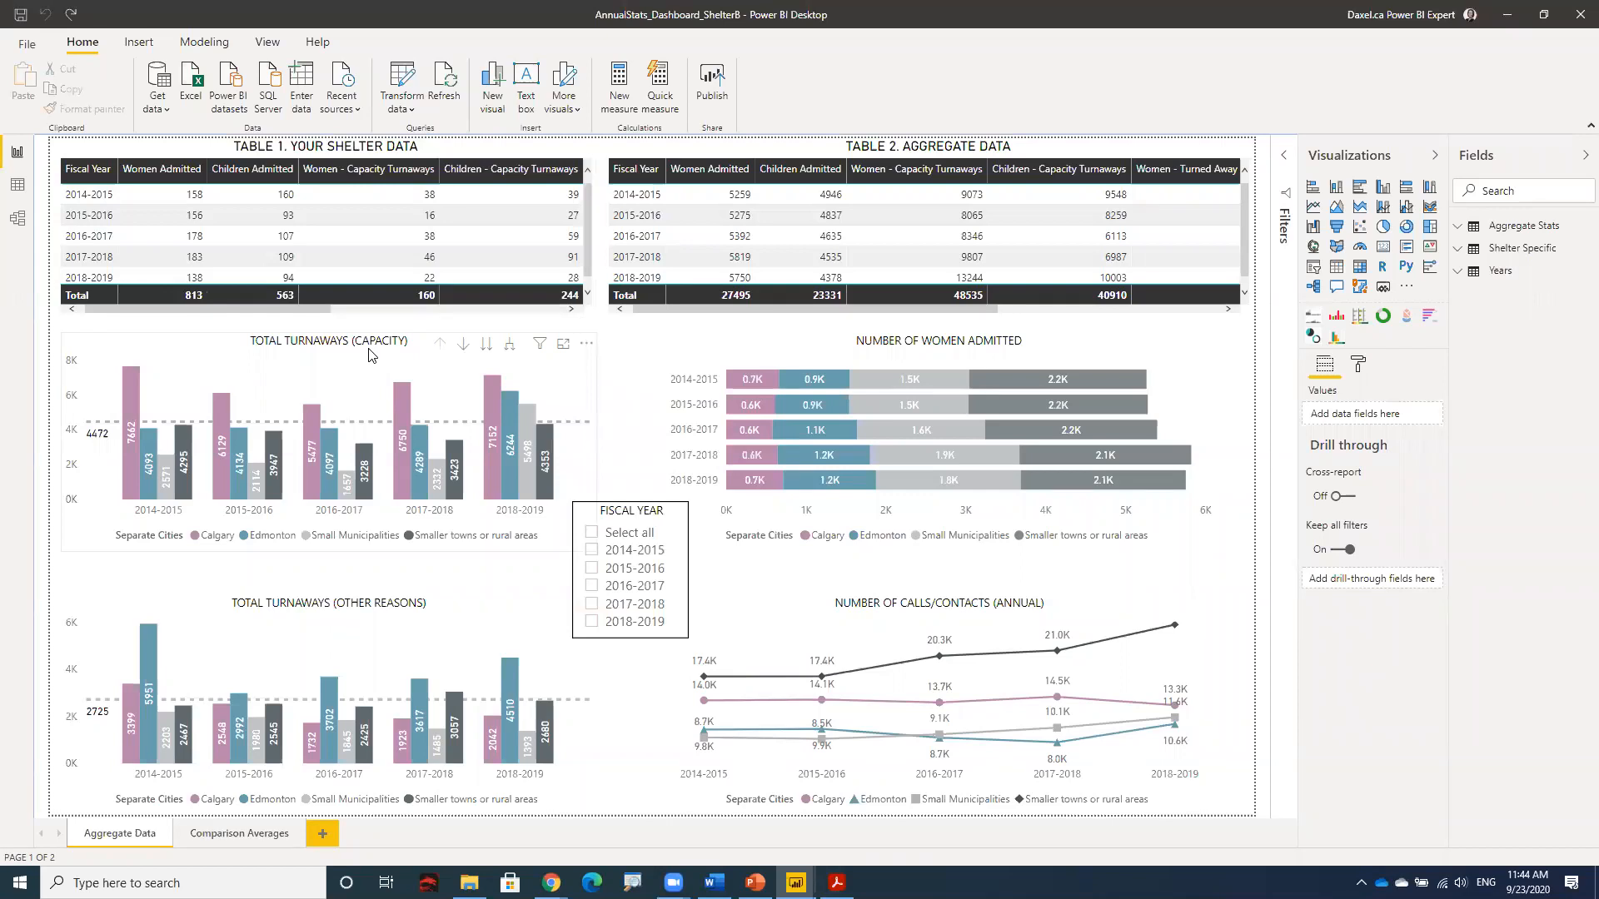
Step: Spotlight the Total Turnaways (Capacity) chart, then view it in focus mode and return to the report page
{"action": "left_click", "coordinate": [587, 346]}
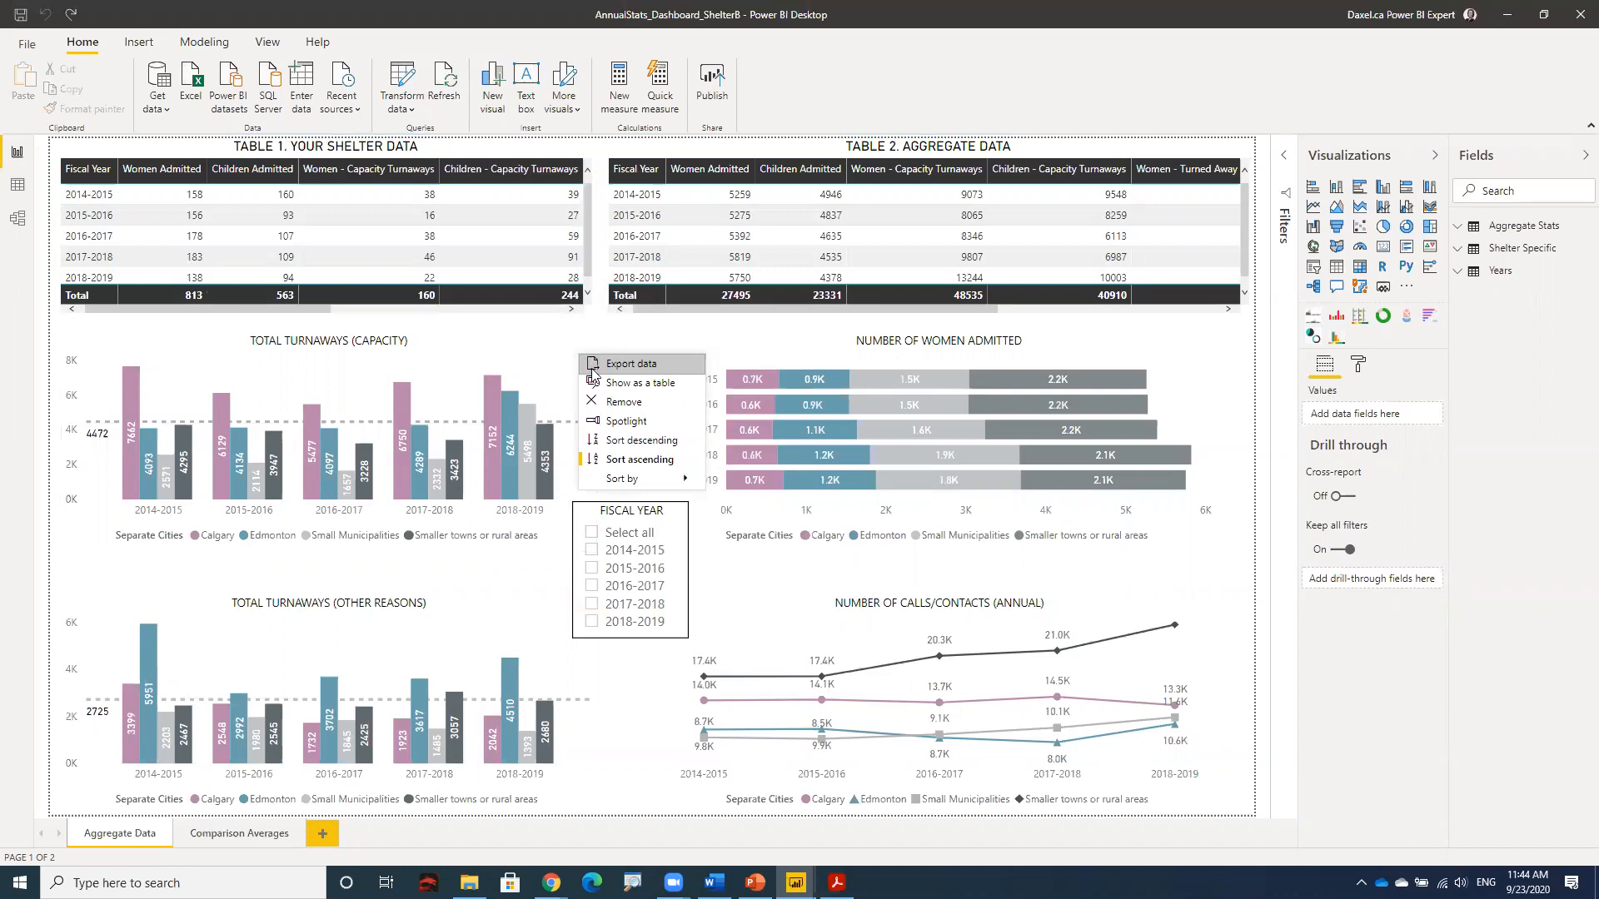
{"action": "left_click", "coordinate": [624, 422]}
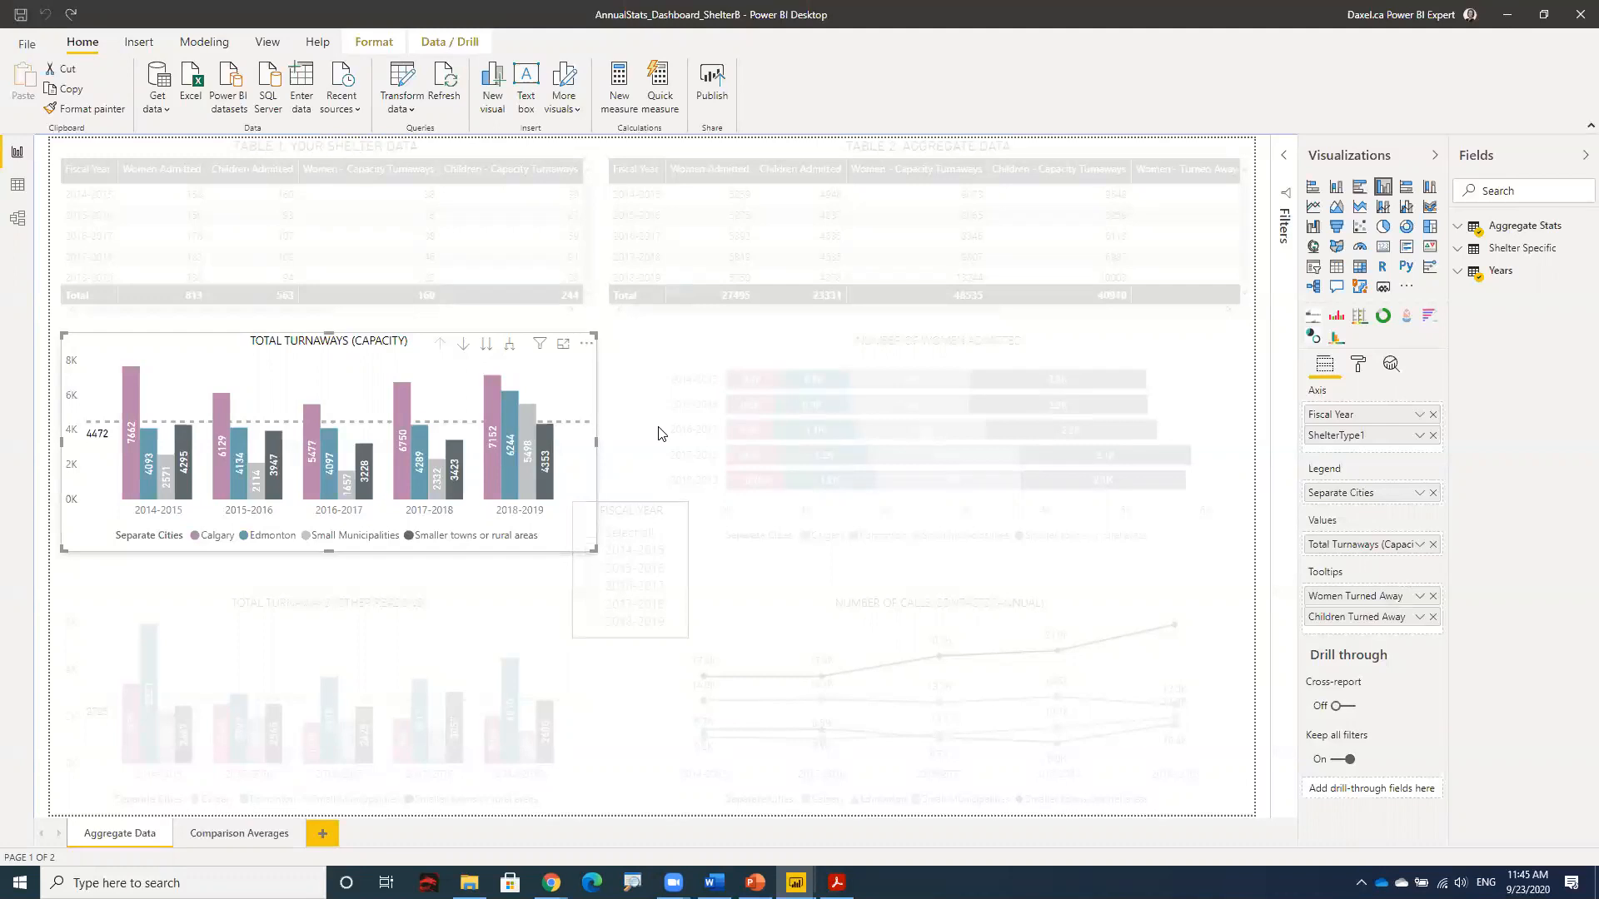
{"action": "left_click", "coordinate": [563, 344]}
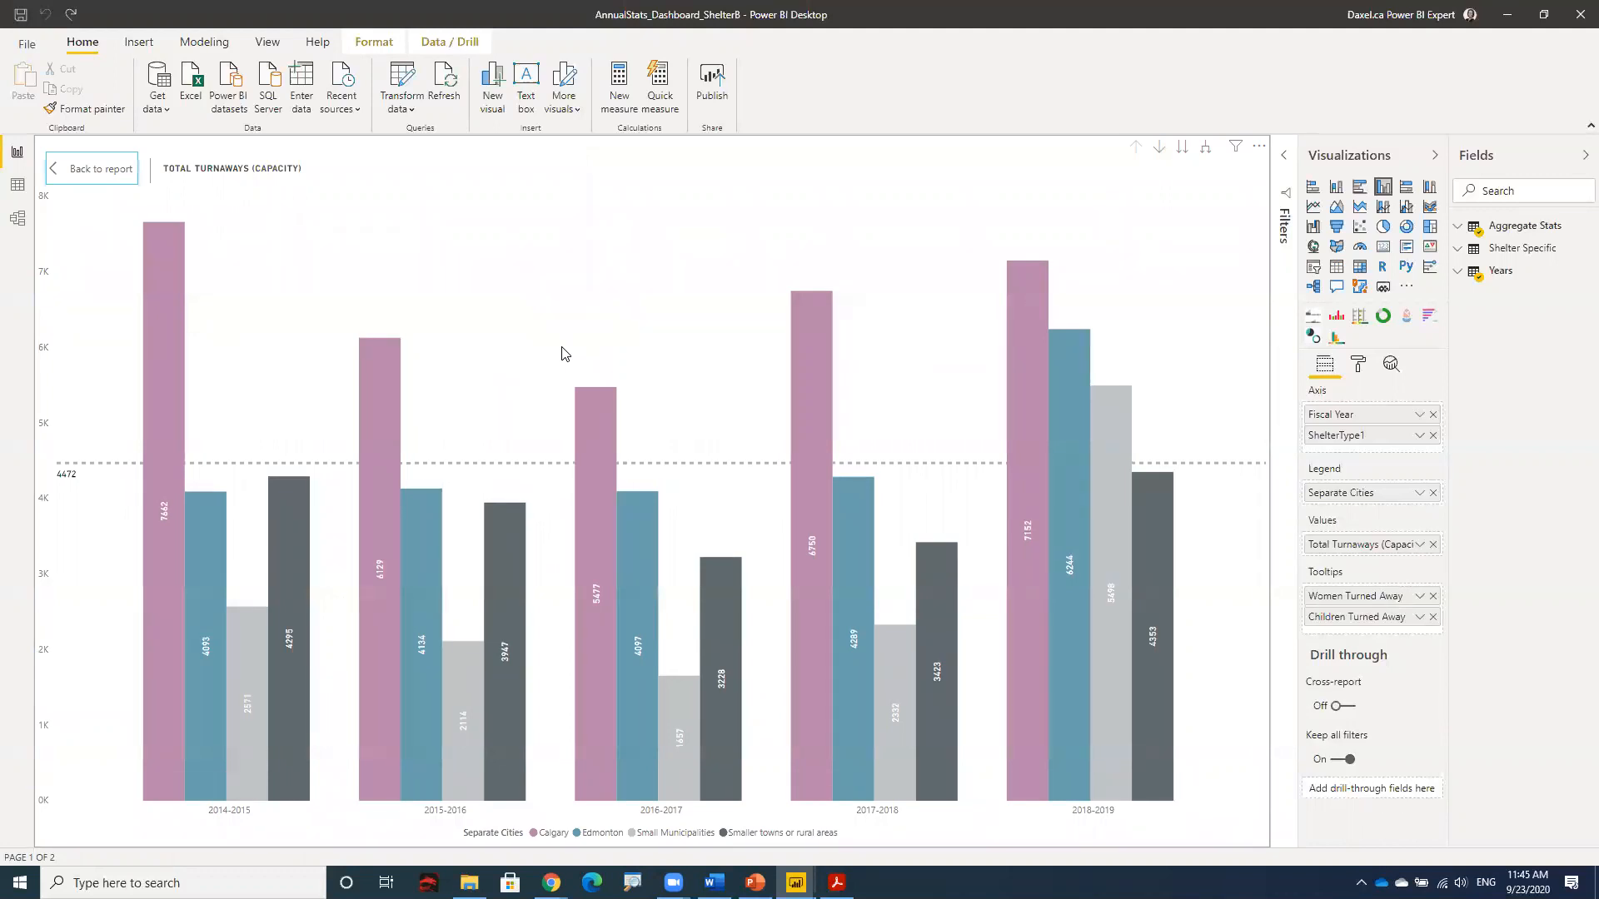
{"action": "left_click", "coordinate": [92, 178]}
{"action": "left_click", "coordinate": [91, 185]}
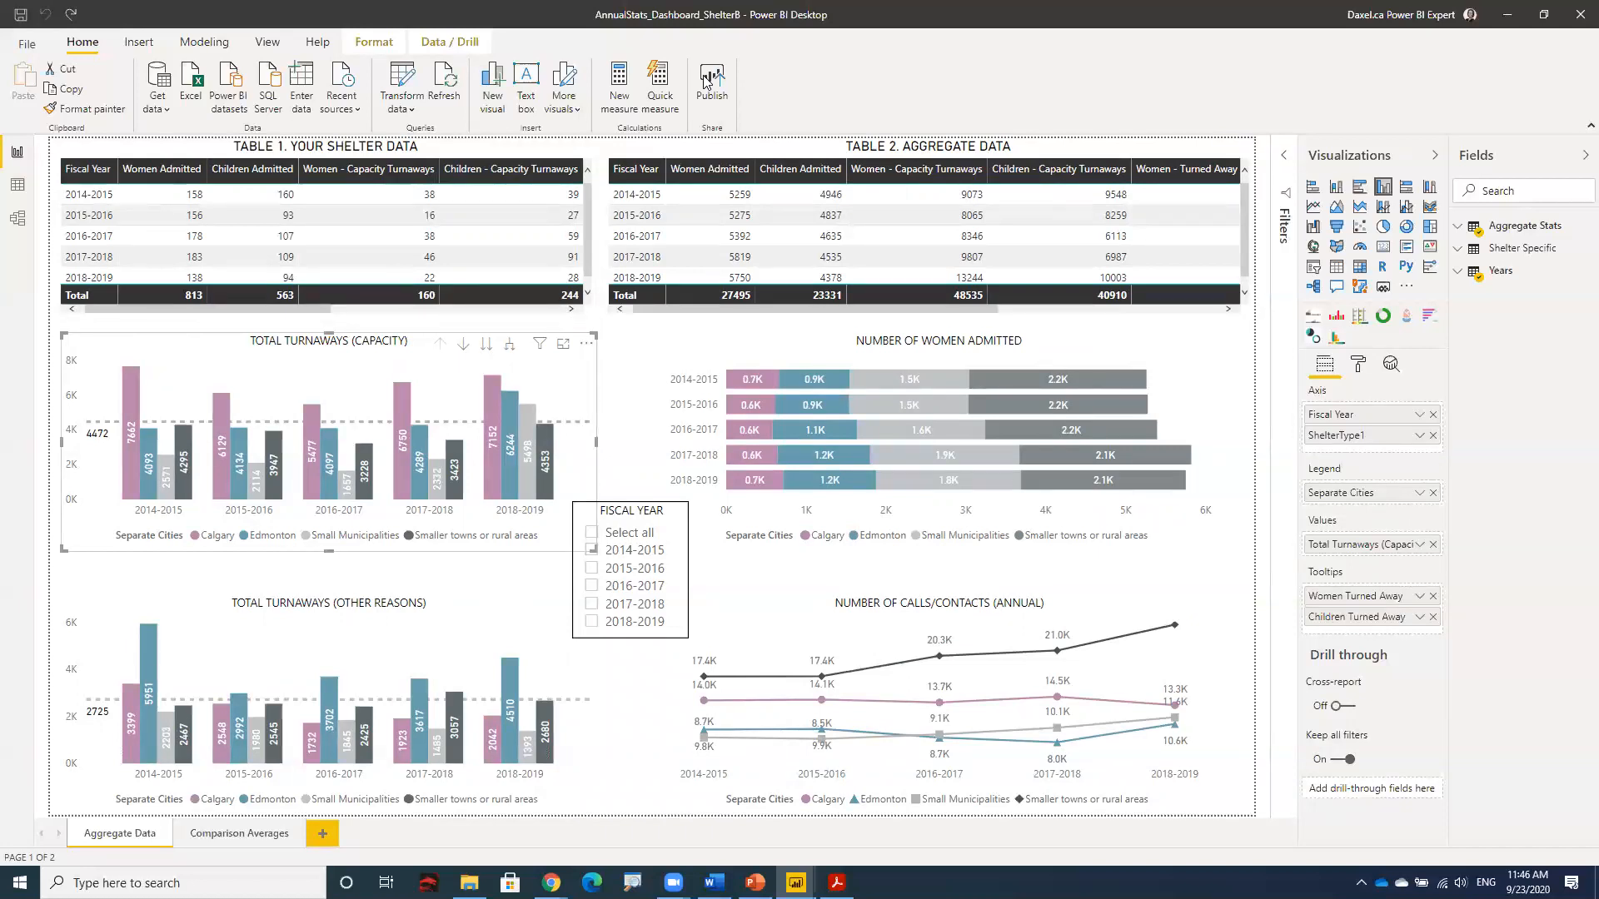
Step: Cross-highlight the report by the 2015-2016 row of Table 2 Aggregate Data, and clear the highlight
{"action": "left_click", "coordinate": [784, 220]}
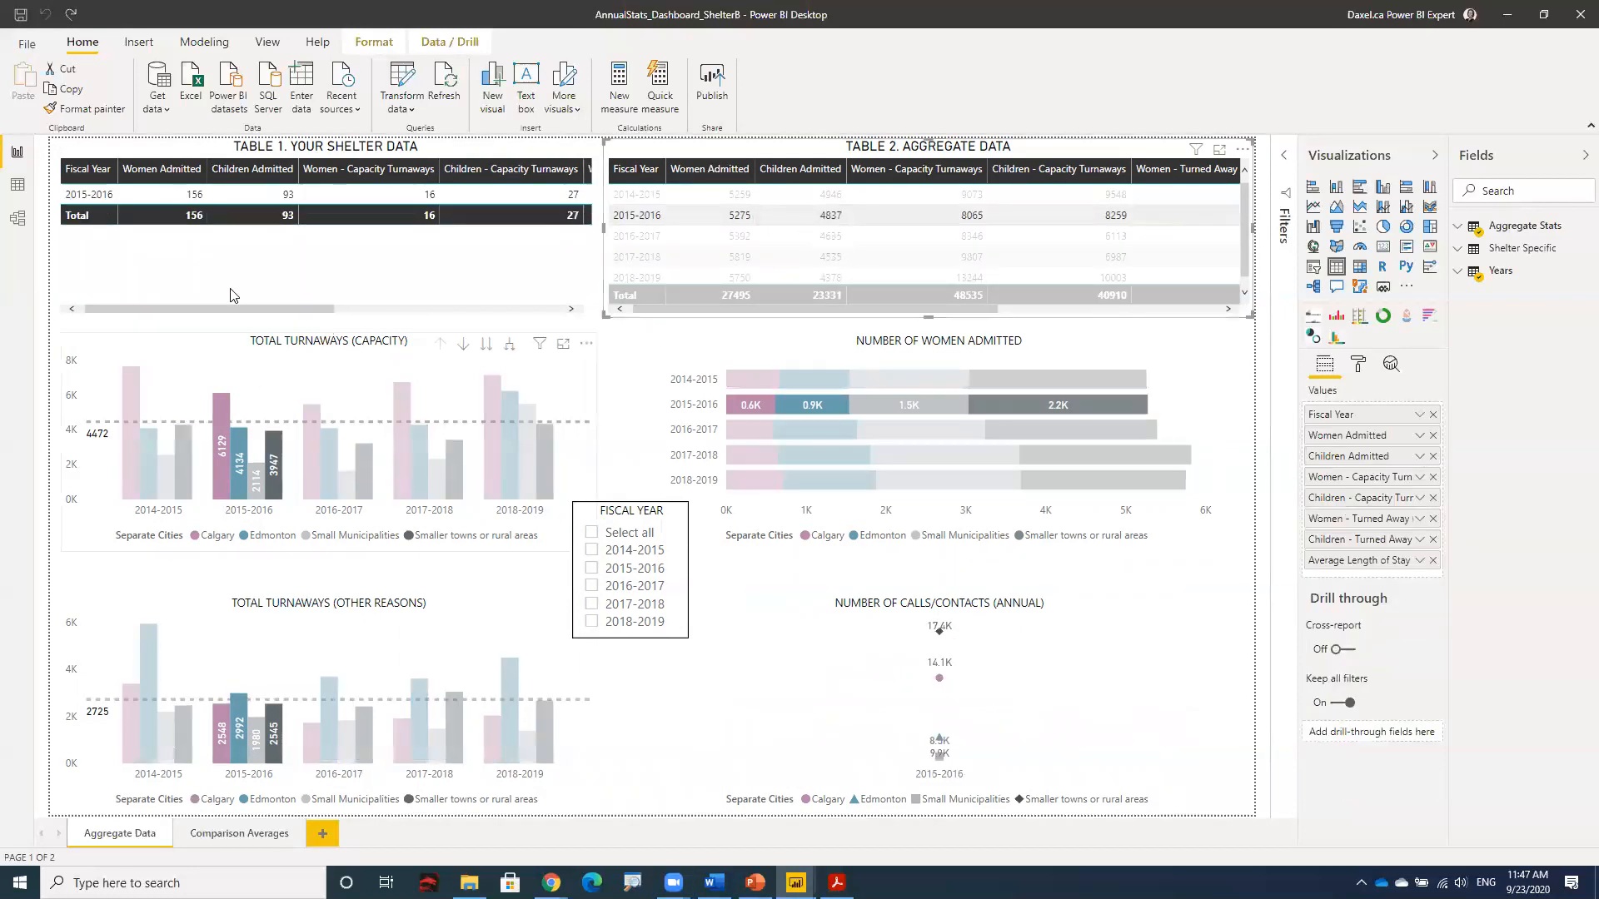
{"action": "mouse_move", "coordinate": [774, 452]}
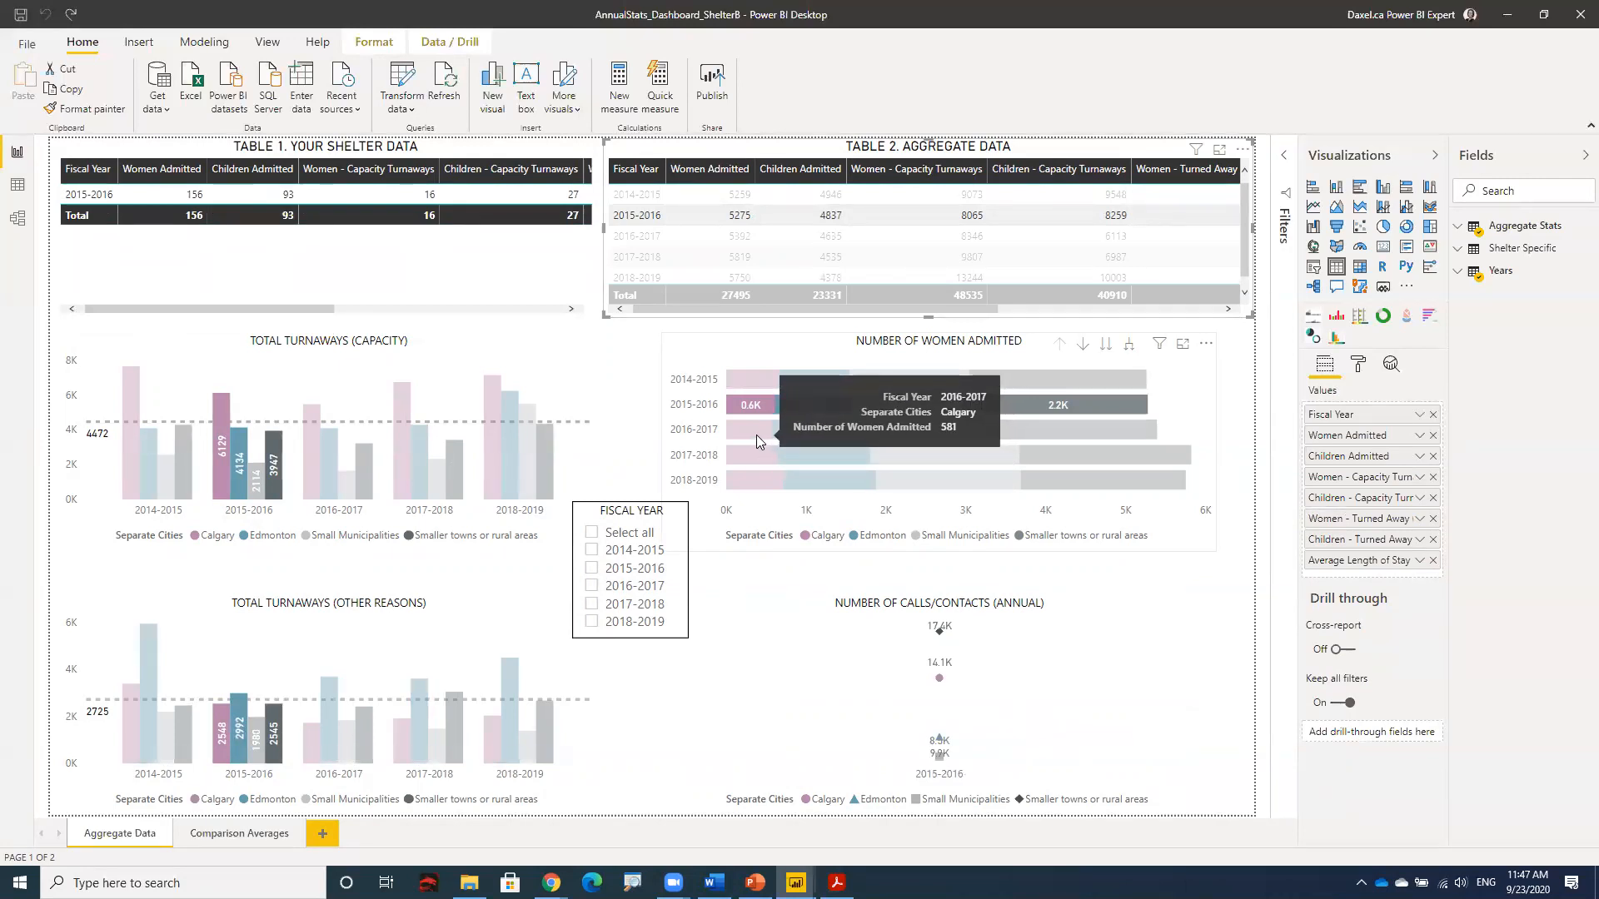
{"action": "left_click", "coordinate": [753, 479]}
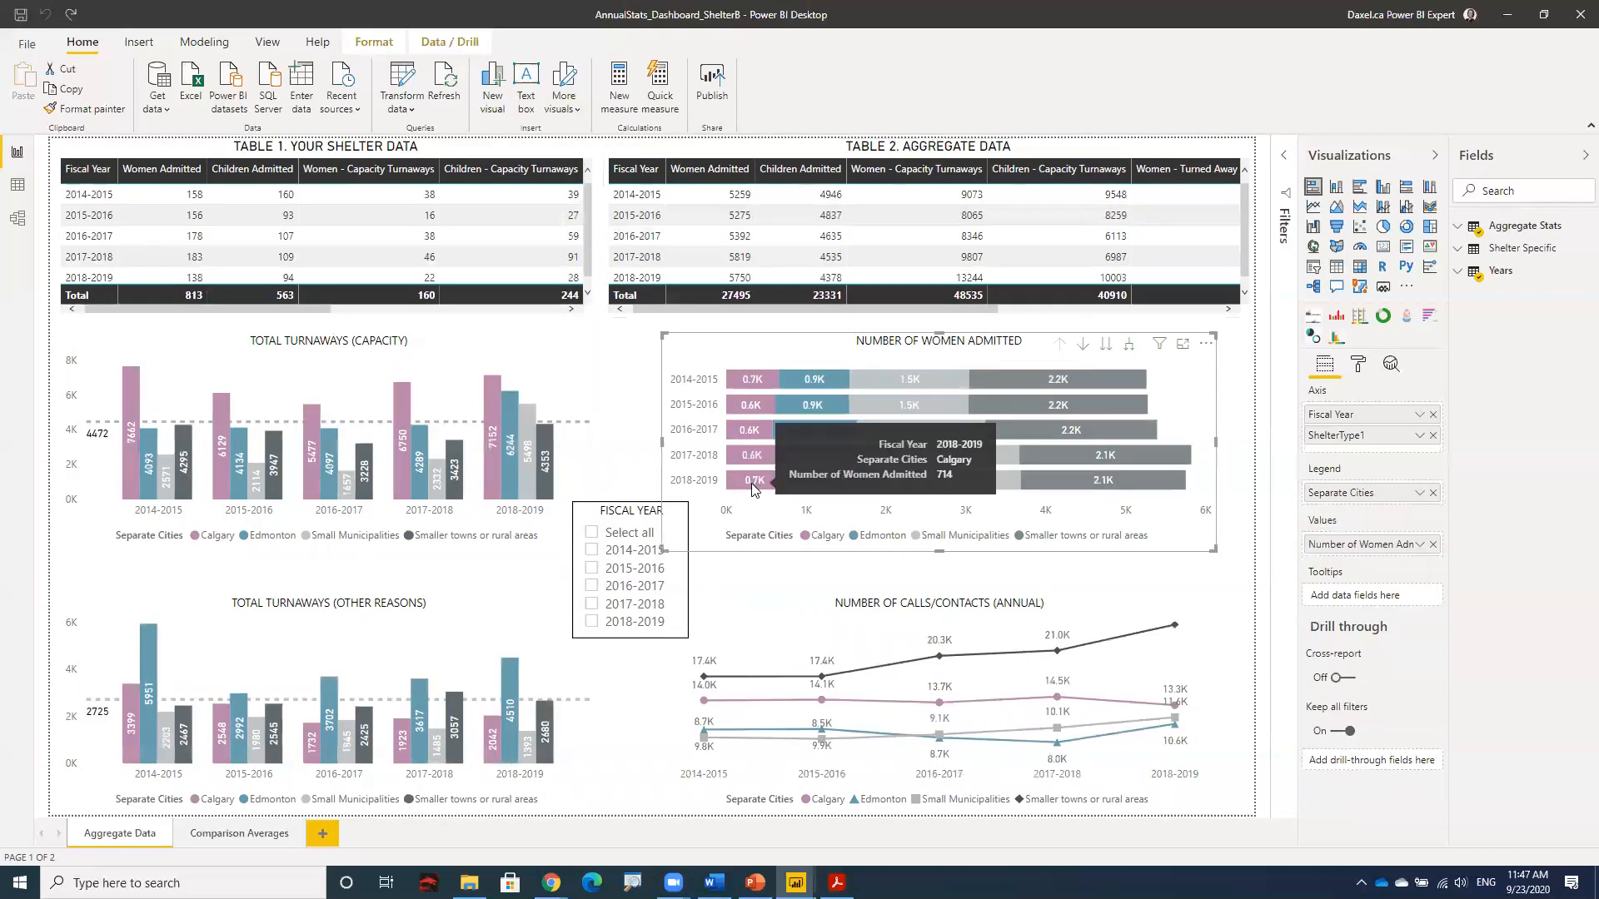
{"action": "mouse_move", "coordinate": [803, 493]}
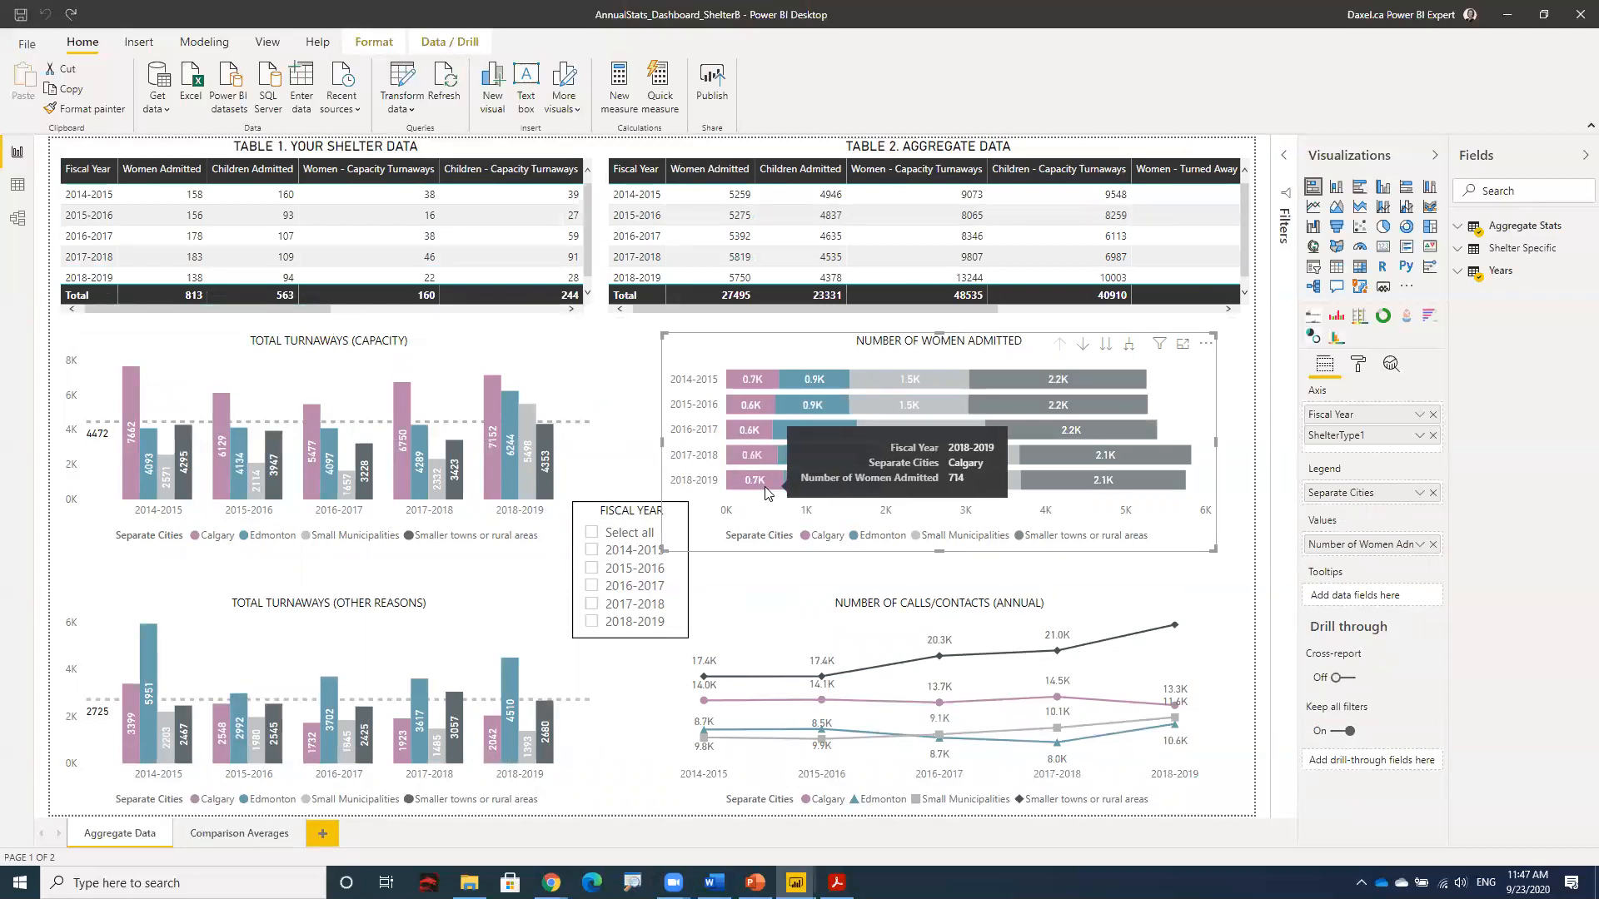
{"action": "left_click", "coordinate": [639, 354]}
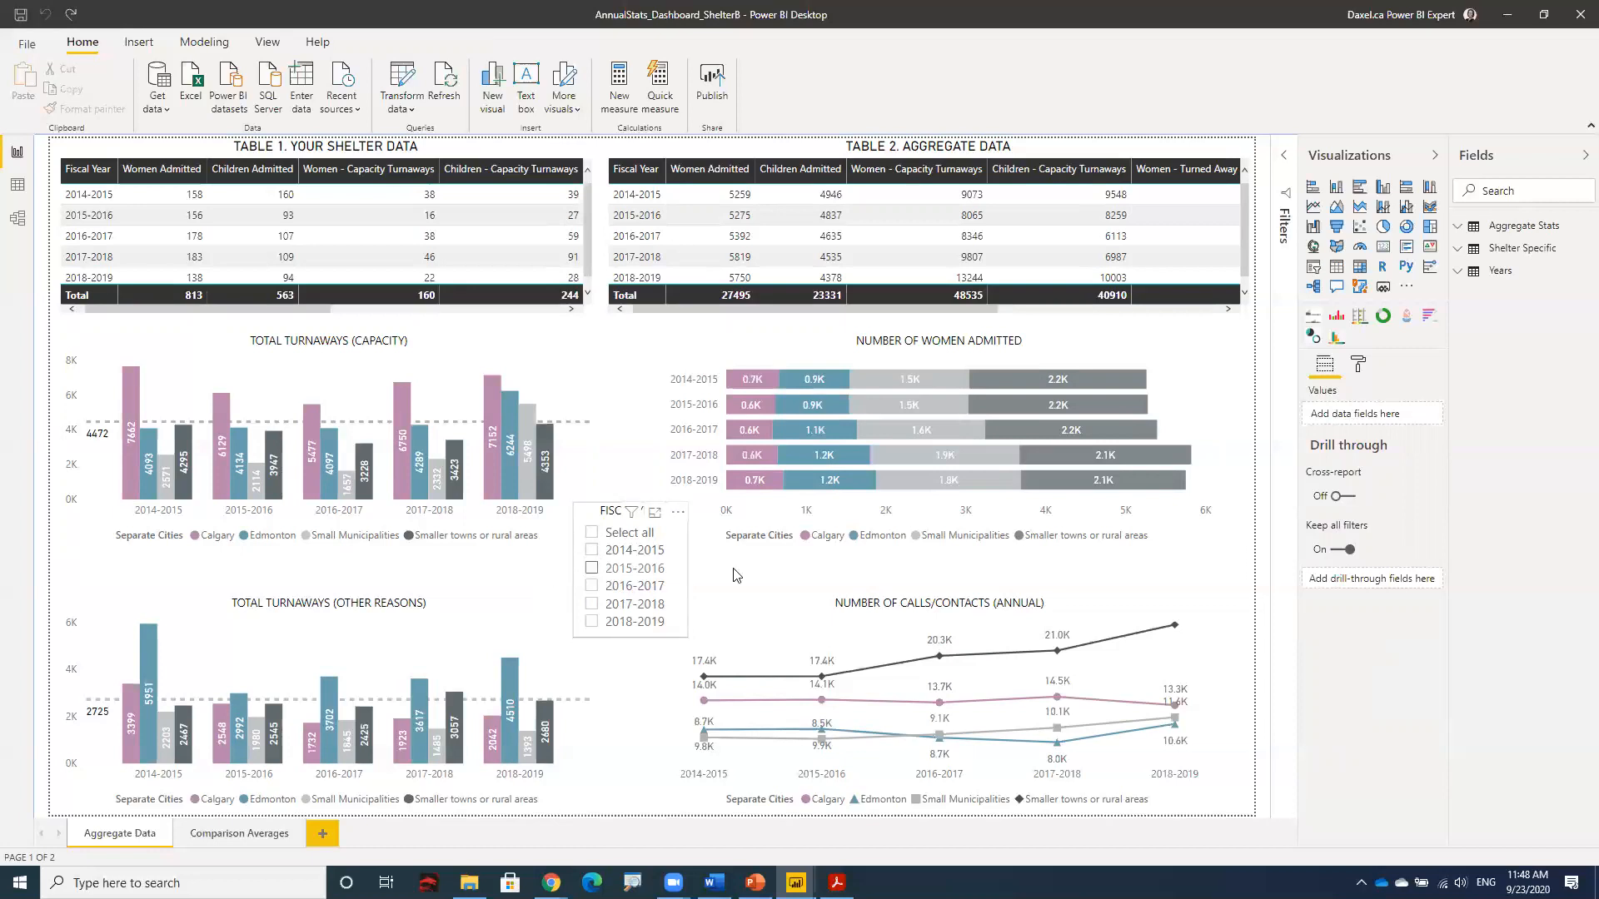
Step: Filter the report to fiscal years 2014-2015 and 2018-2019 together with the Fiscal Year slicer, and clear the filter
{"action": "left_click", "coordinate": [591, 553]}
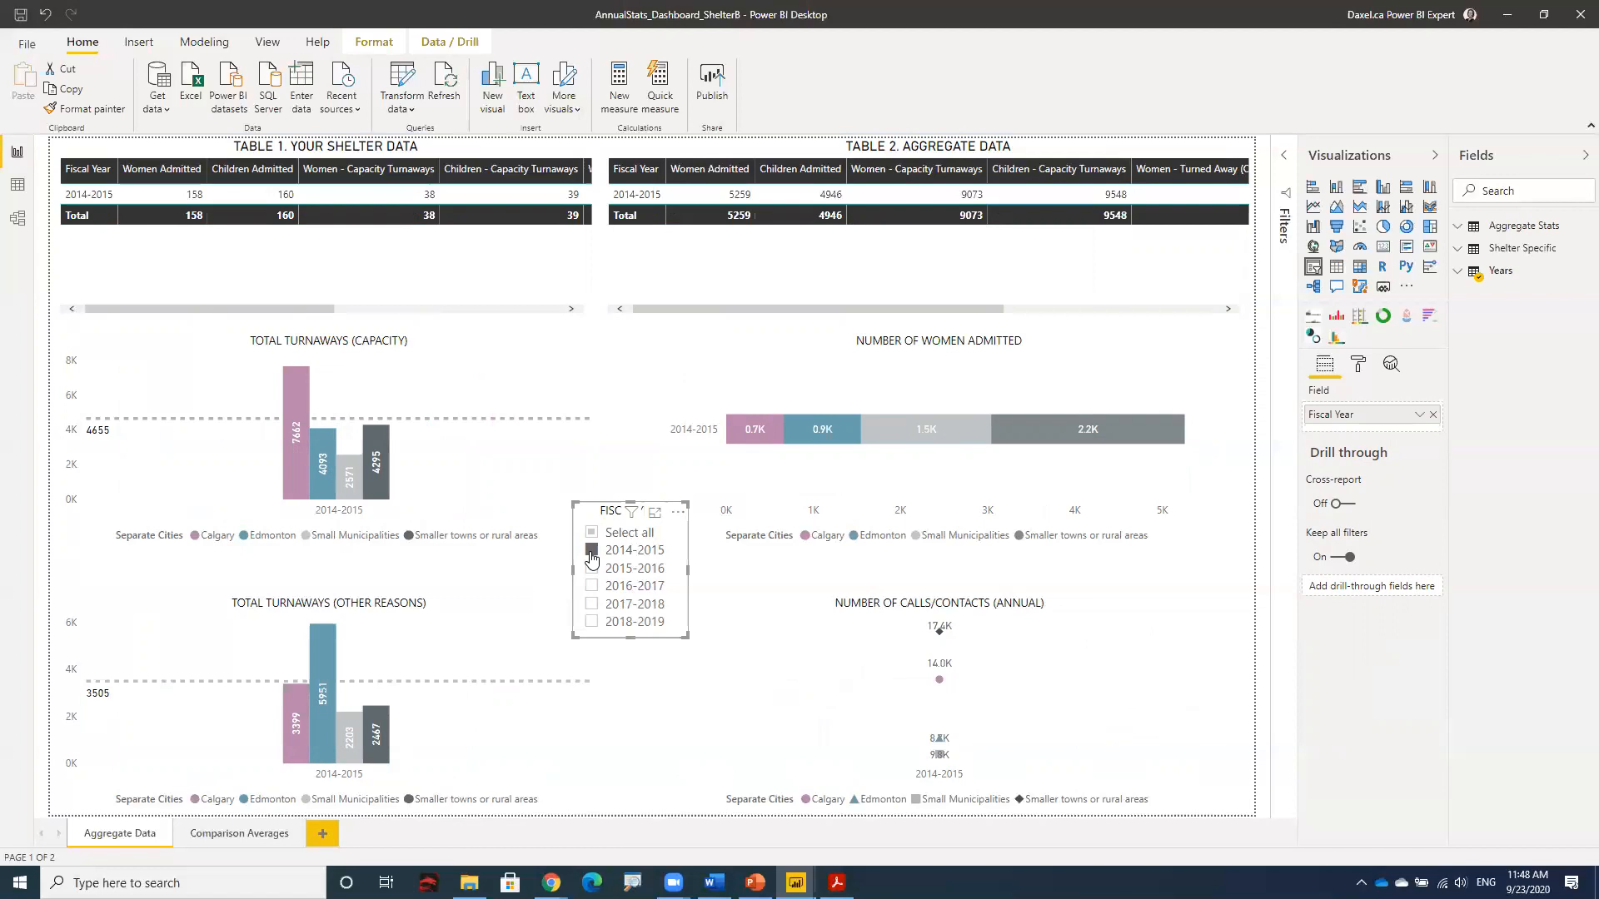
{"action": "left_click", "coordinate": [592, 622]}
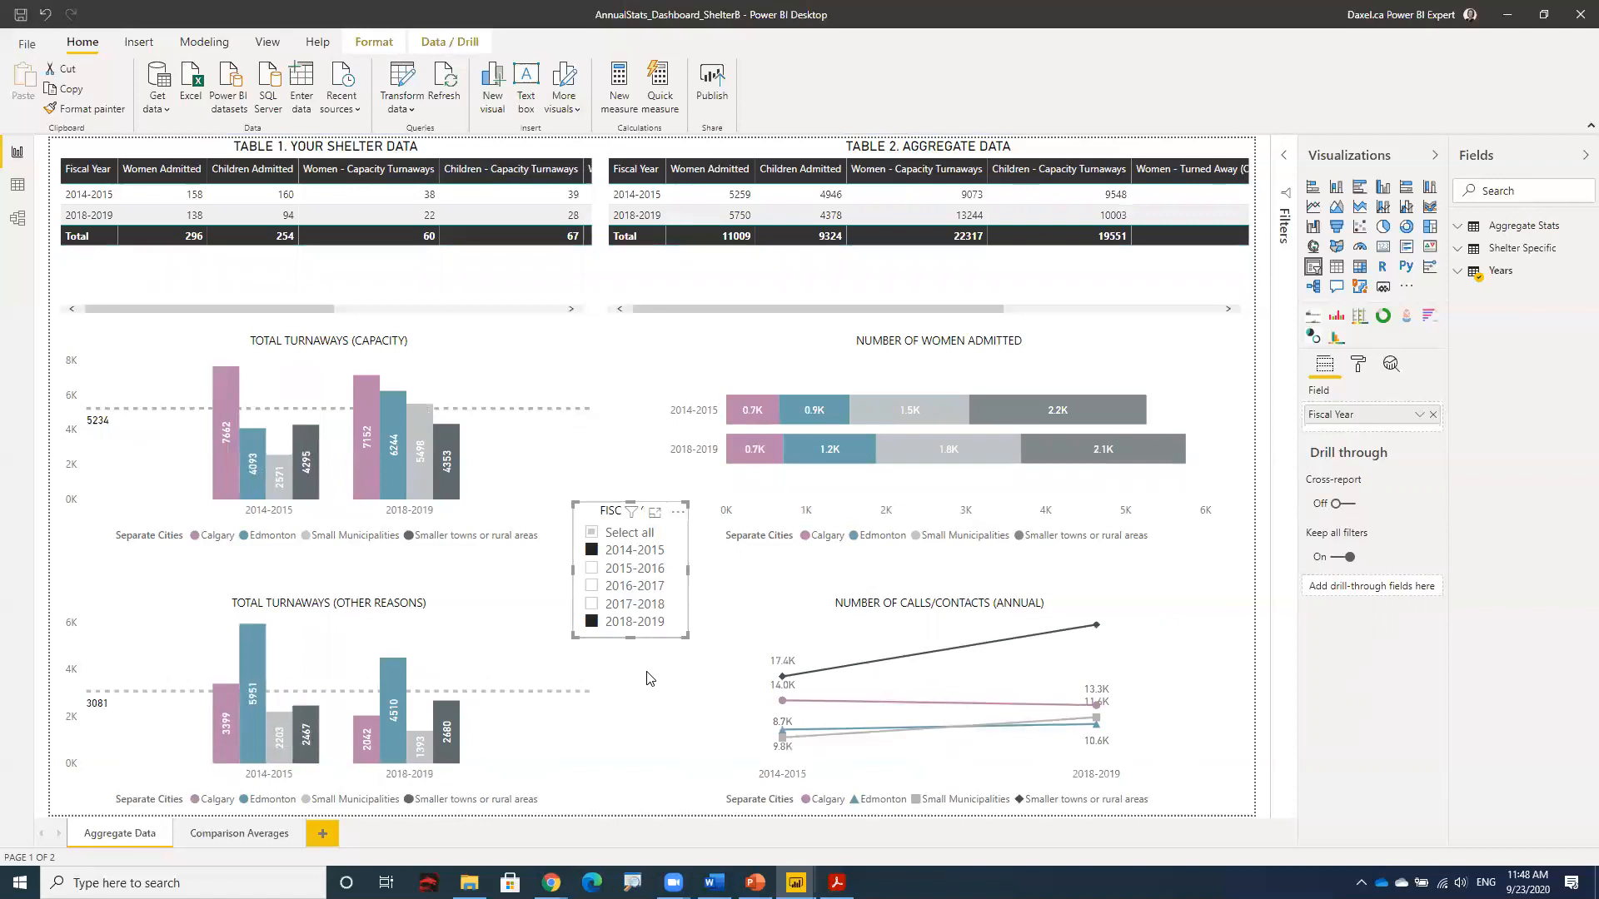
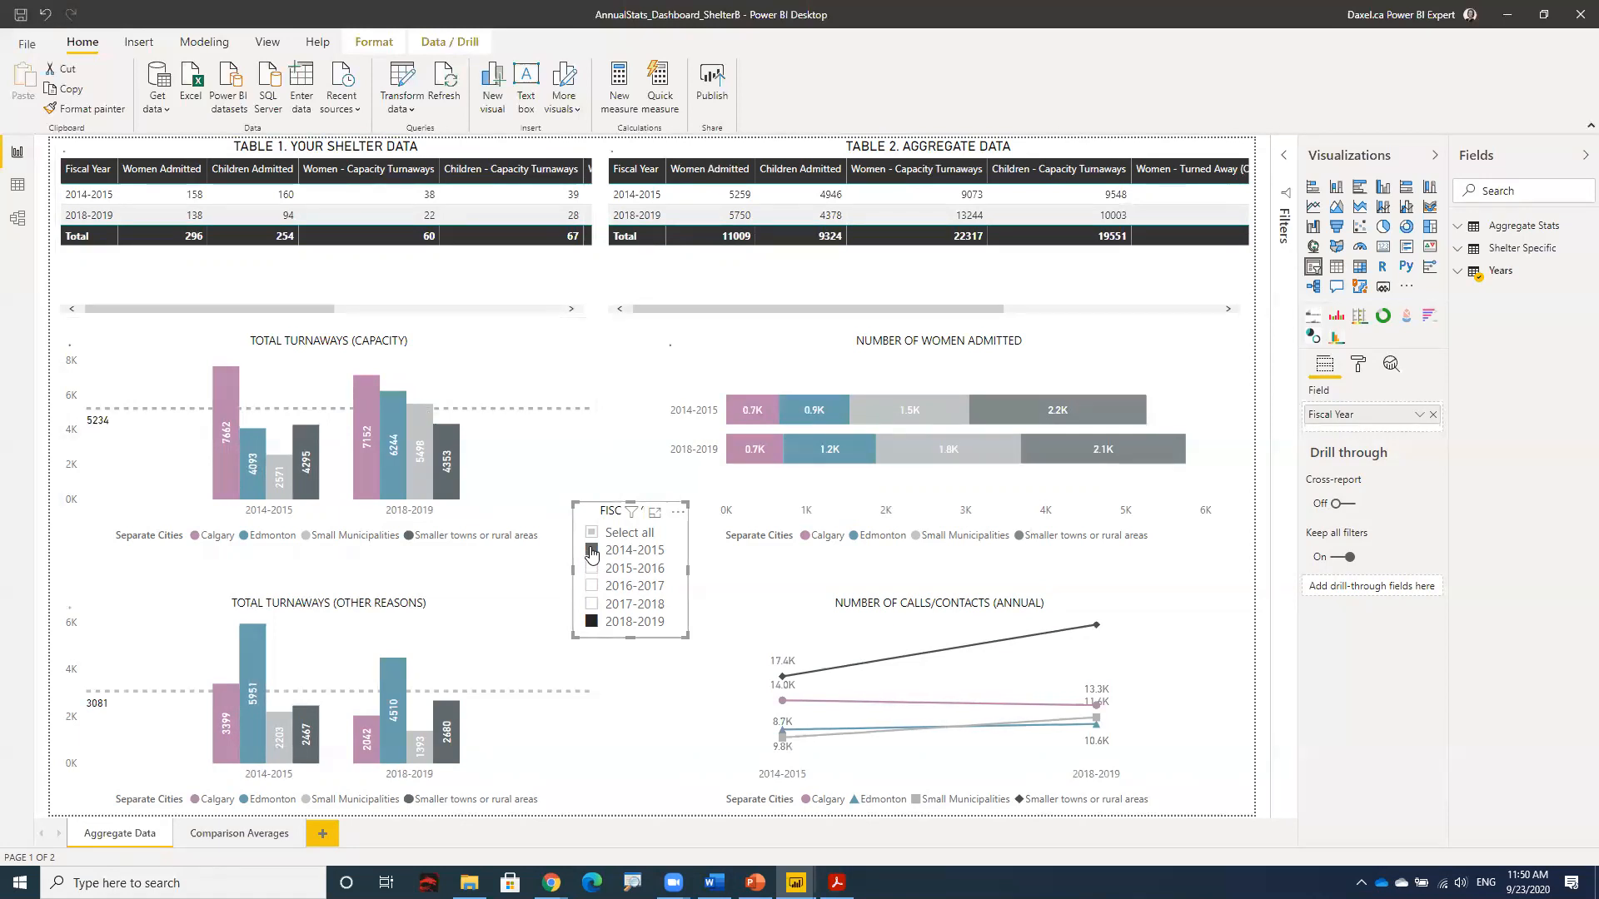
{"action": "left_click", "coordinate": [592, 552]}
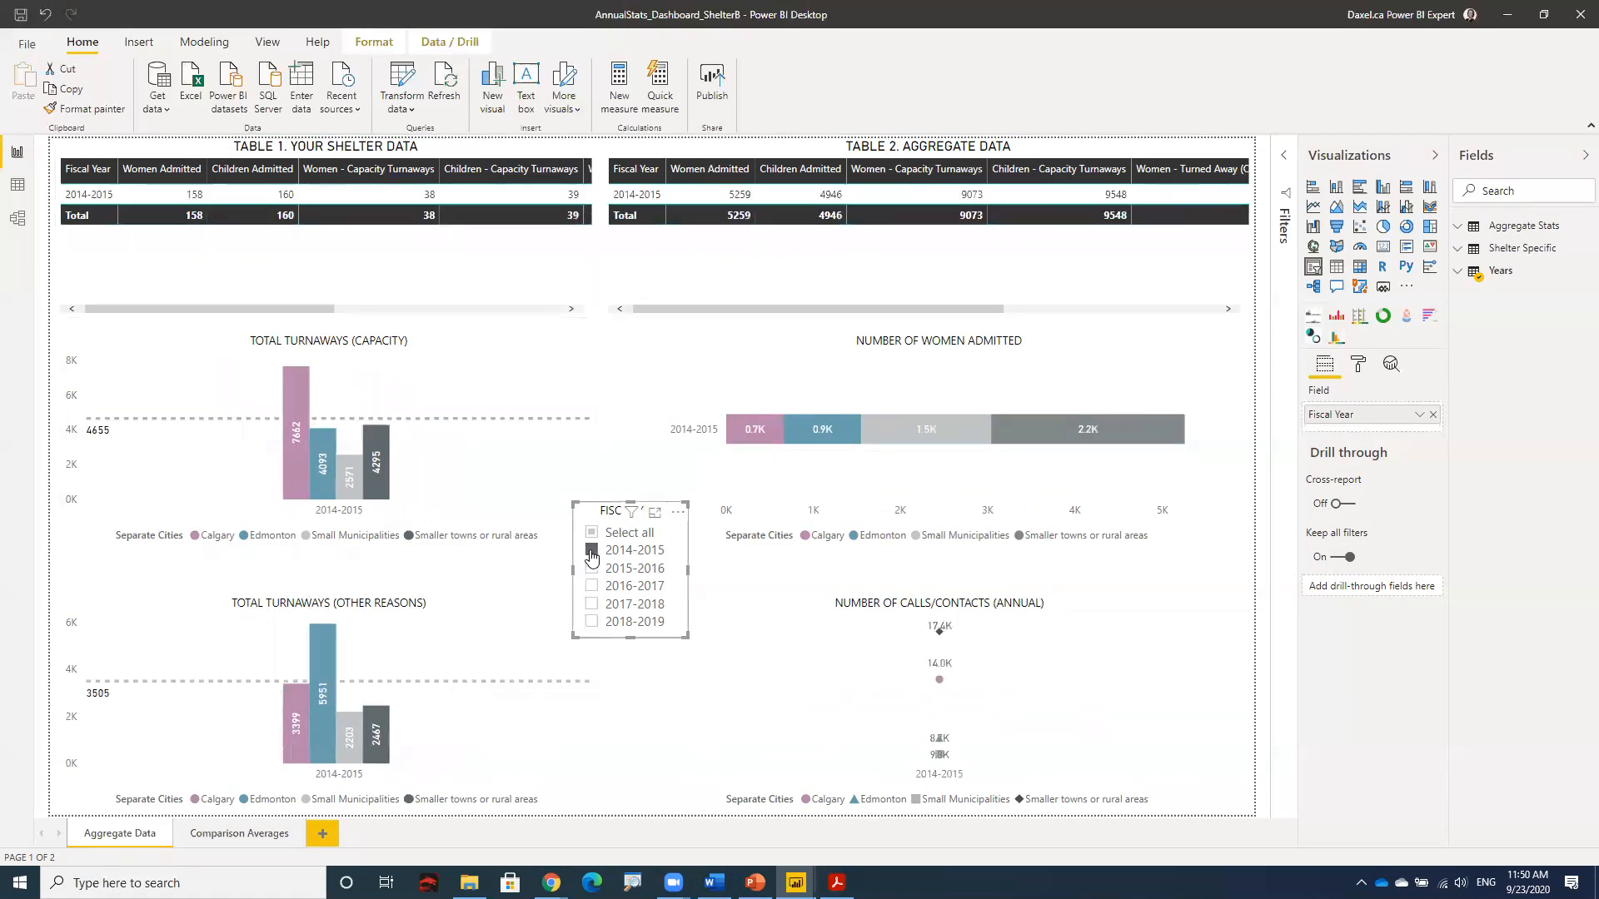
{"action": "left_click", "coordinate": [592, 553]}
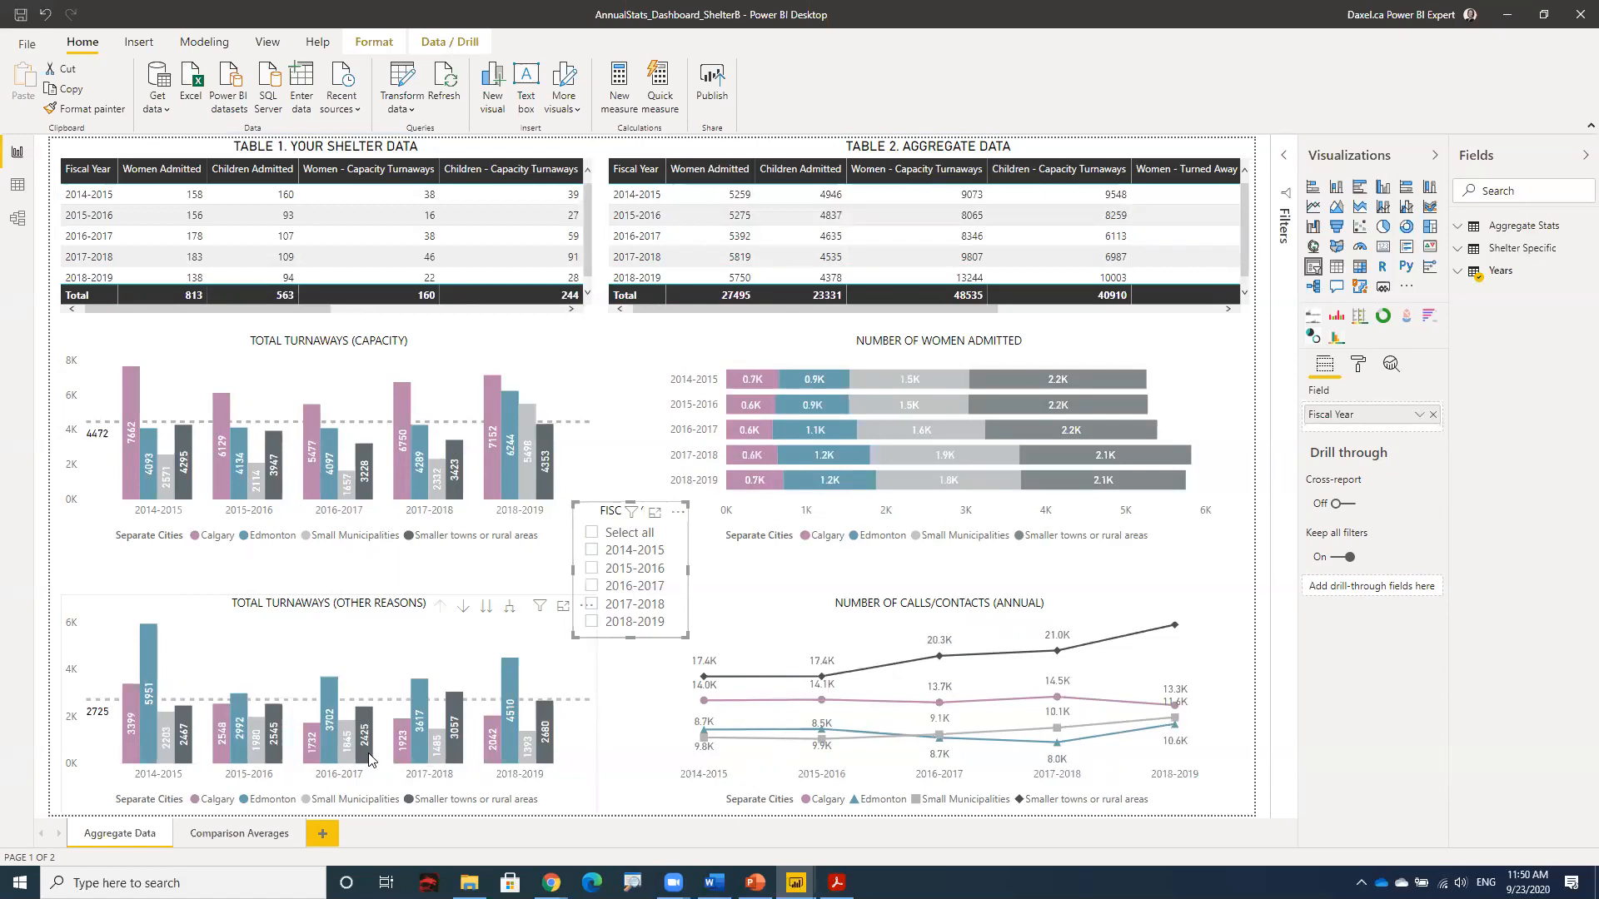
Step: Sort the Total Turnaways (Capacity) chart by Total Turnaways (Capacity), and return its sorting to Fiscal Year
{"action": "mouse_move", "coordinate": [365, 755]}
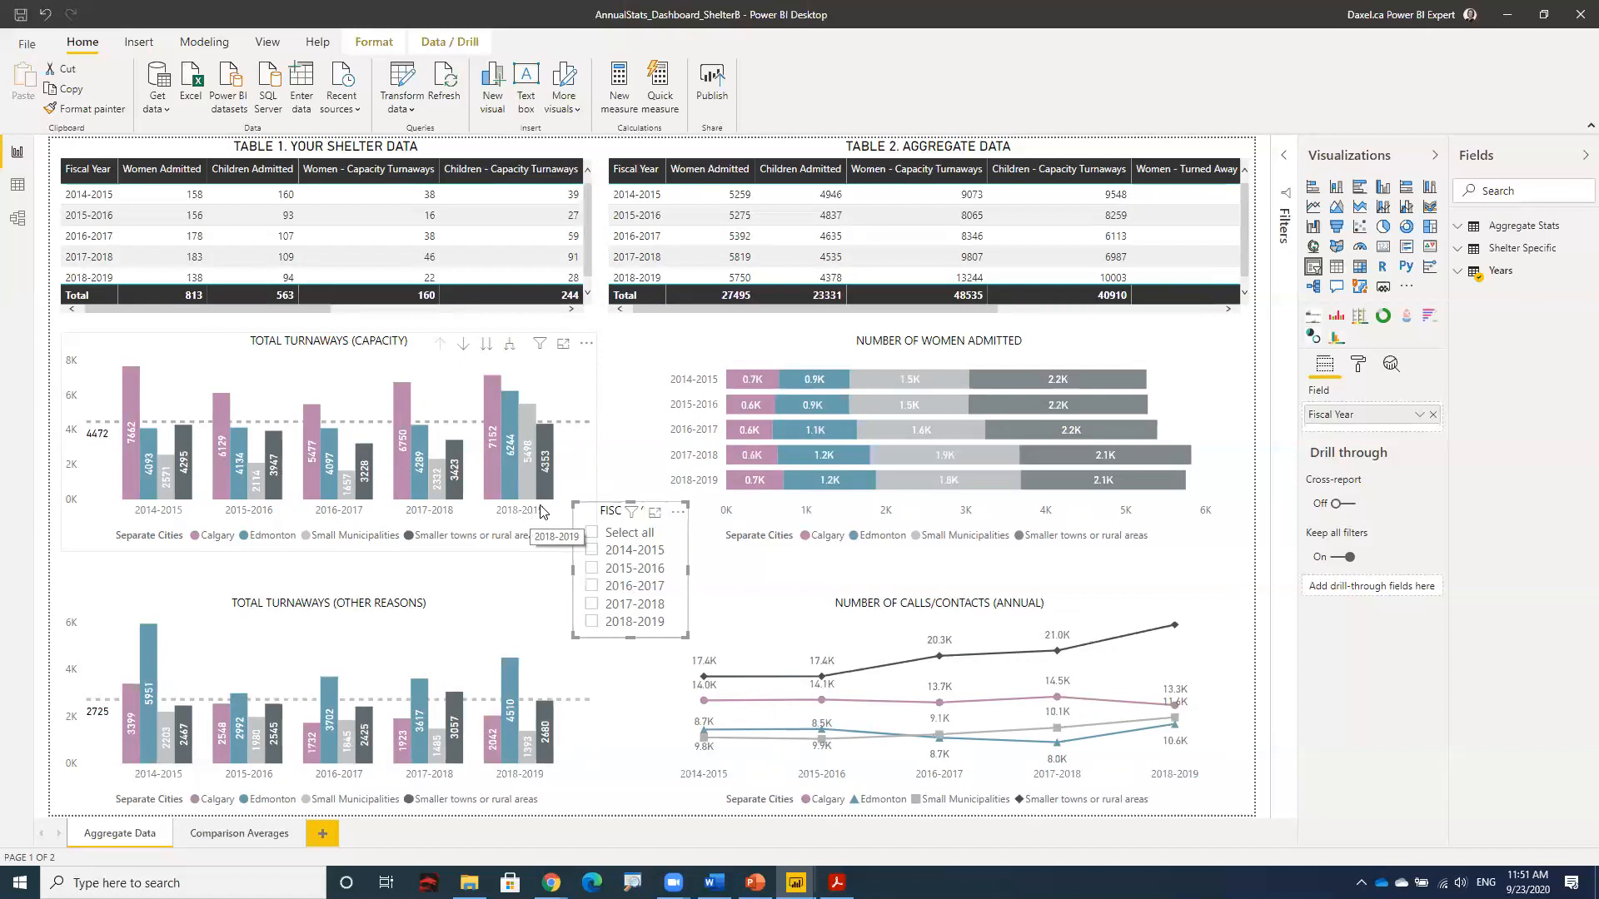
{"action": "left_click", "coordinate": [587, 348]}
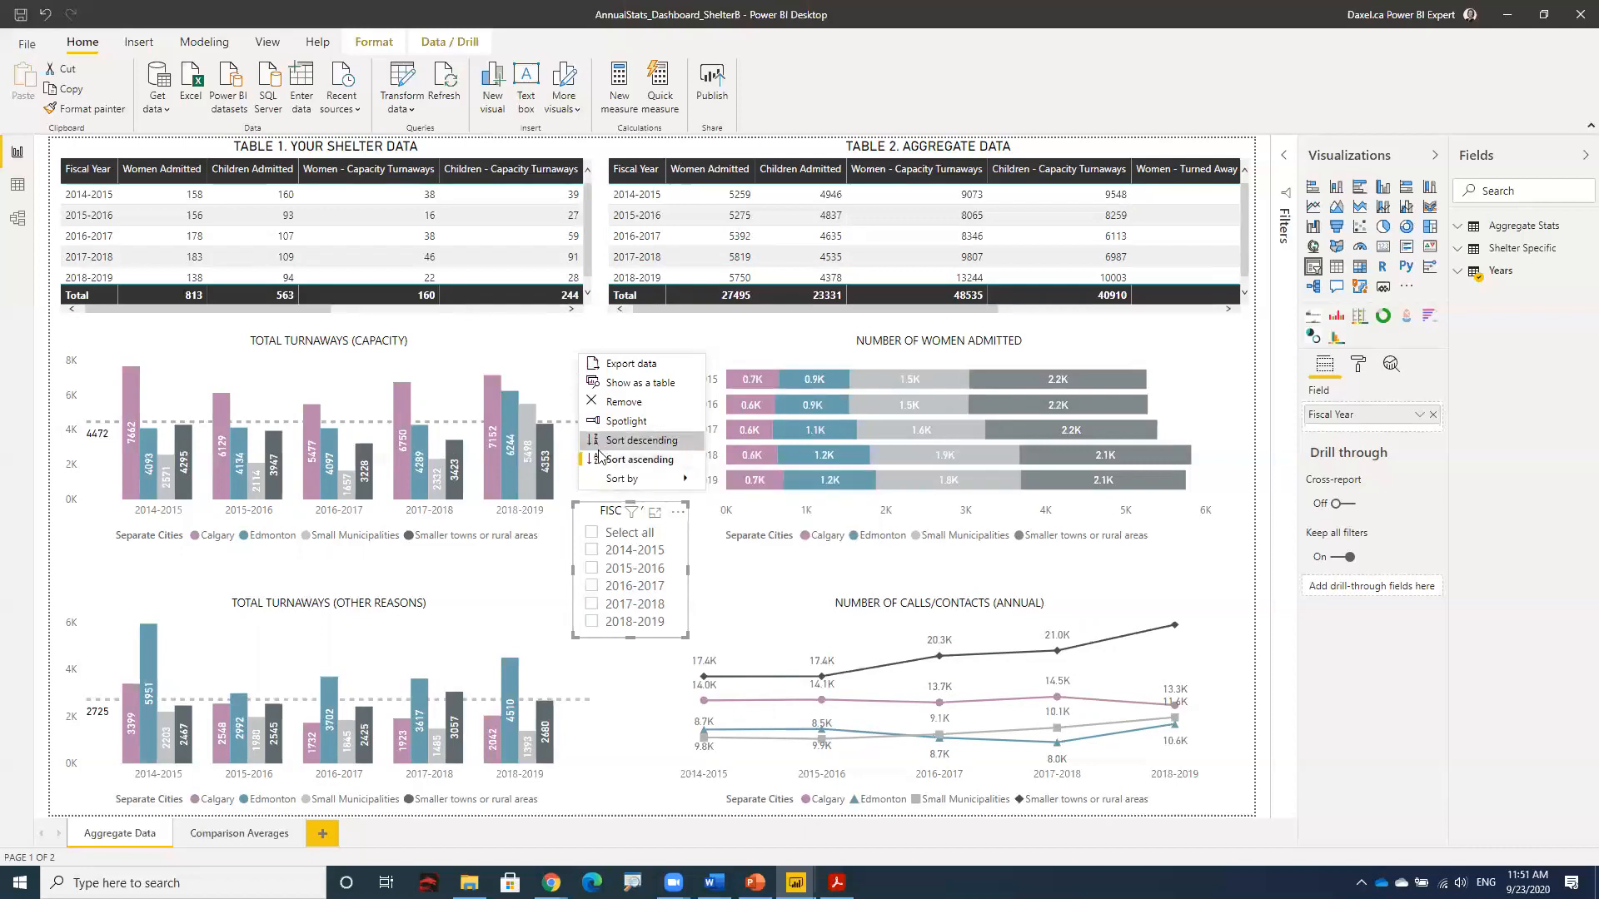
{"action": "mouse_move", "coordinate": [600, 481]}
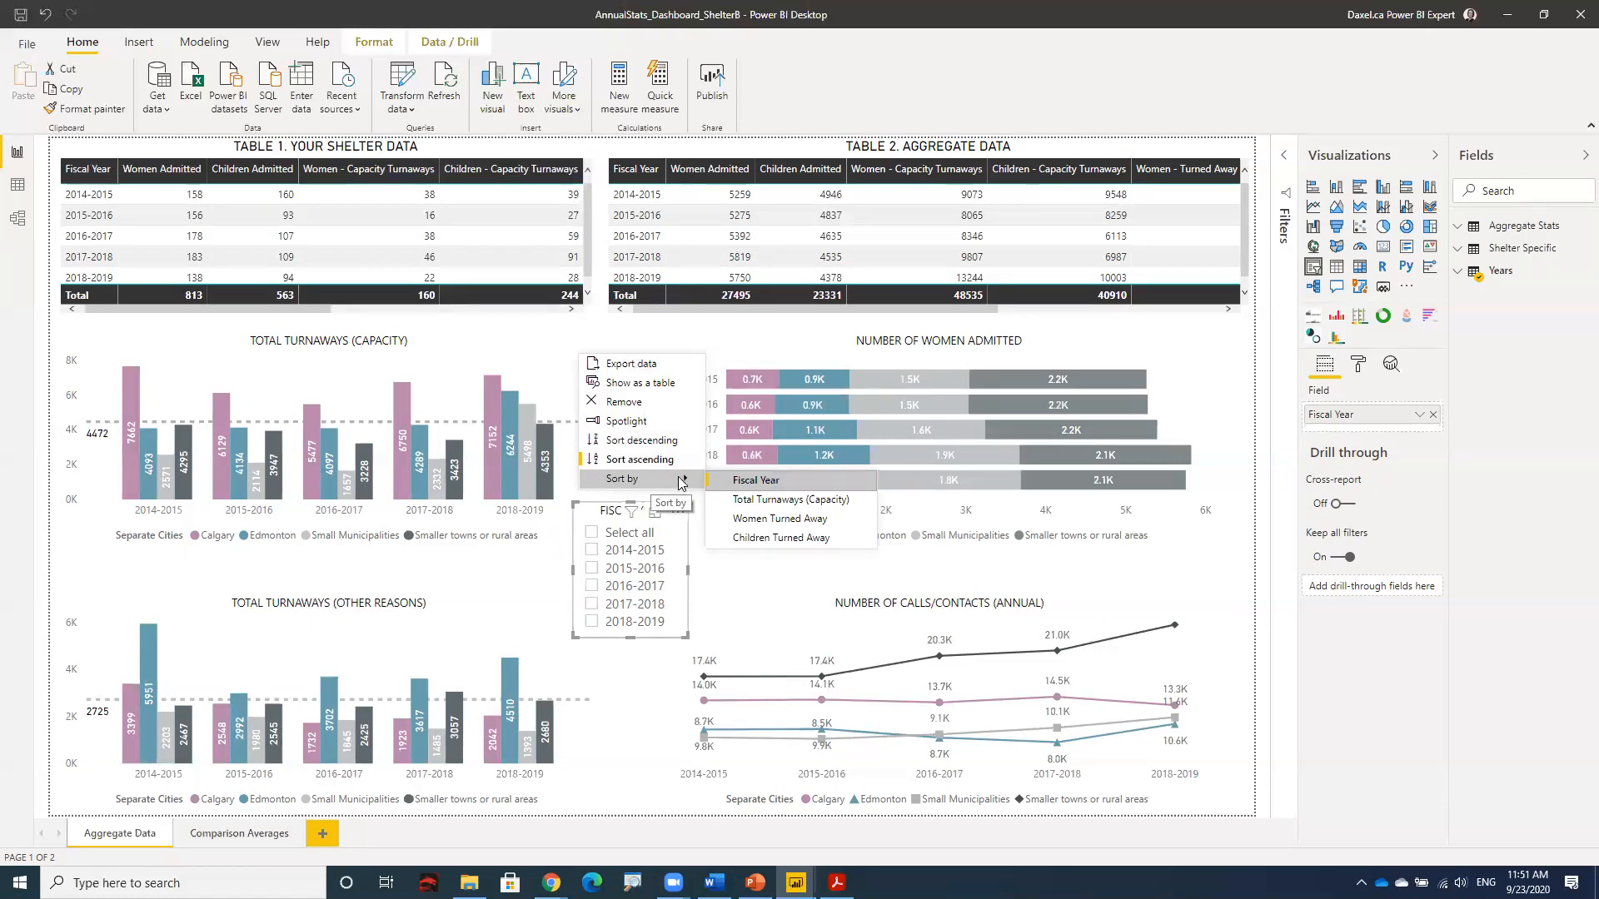
{"action": "left_click", "coordinate": [741, 501]}
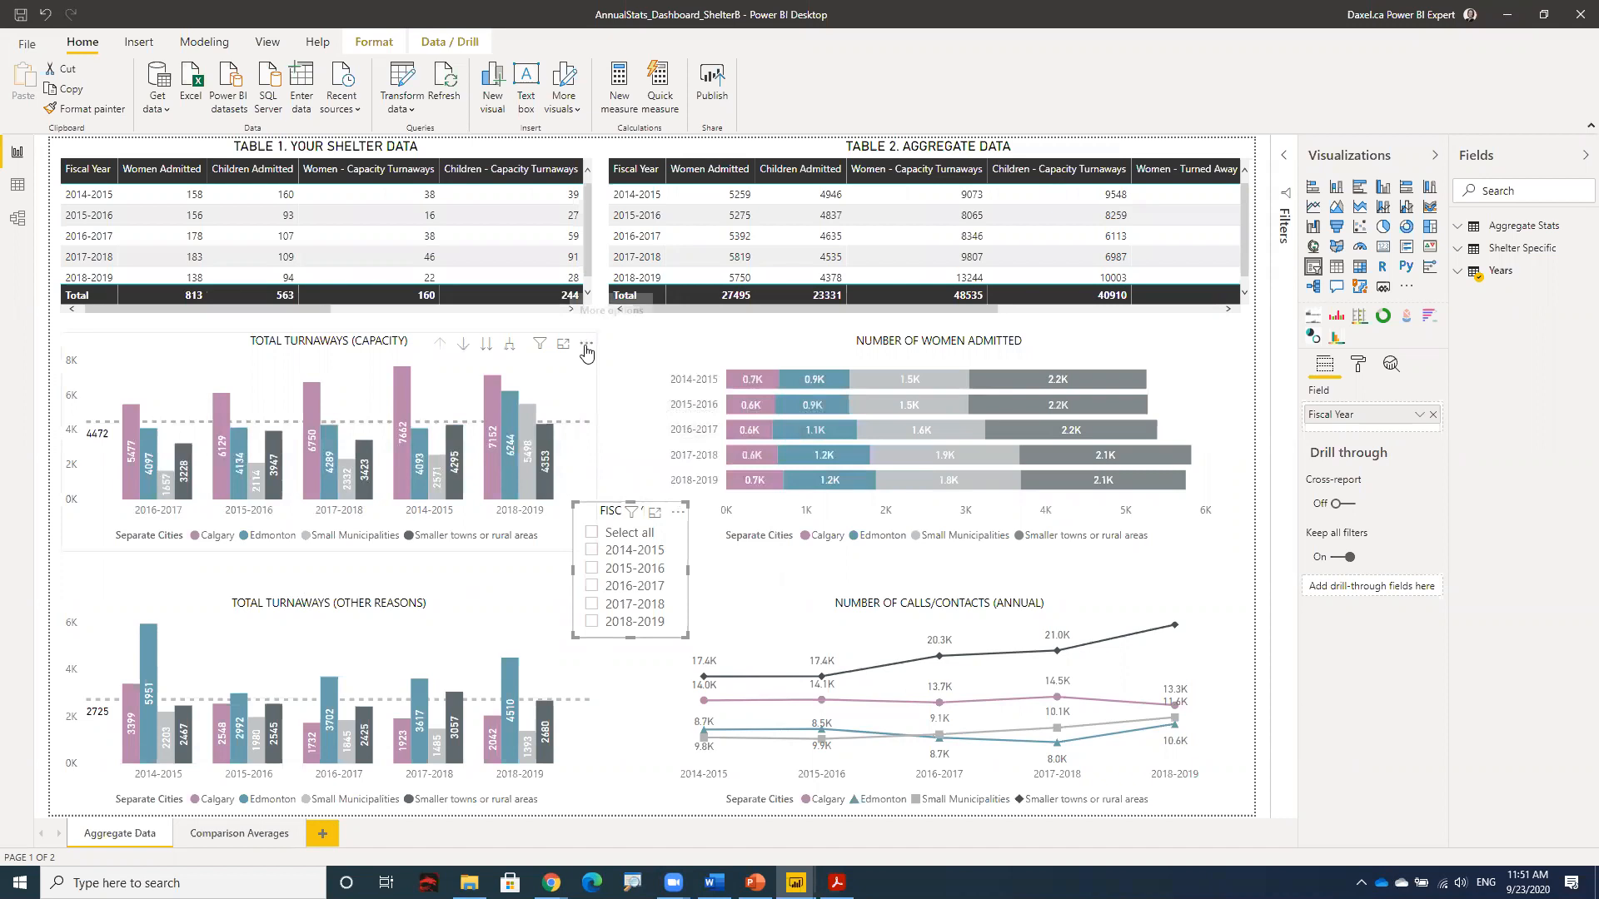
{"action": "left_click", "coordinate": [587, 351]}
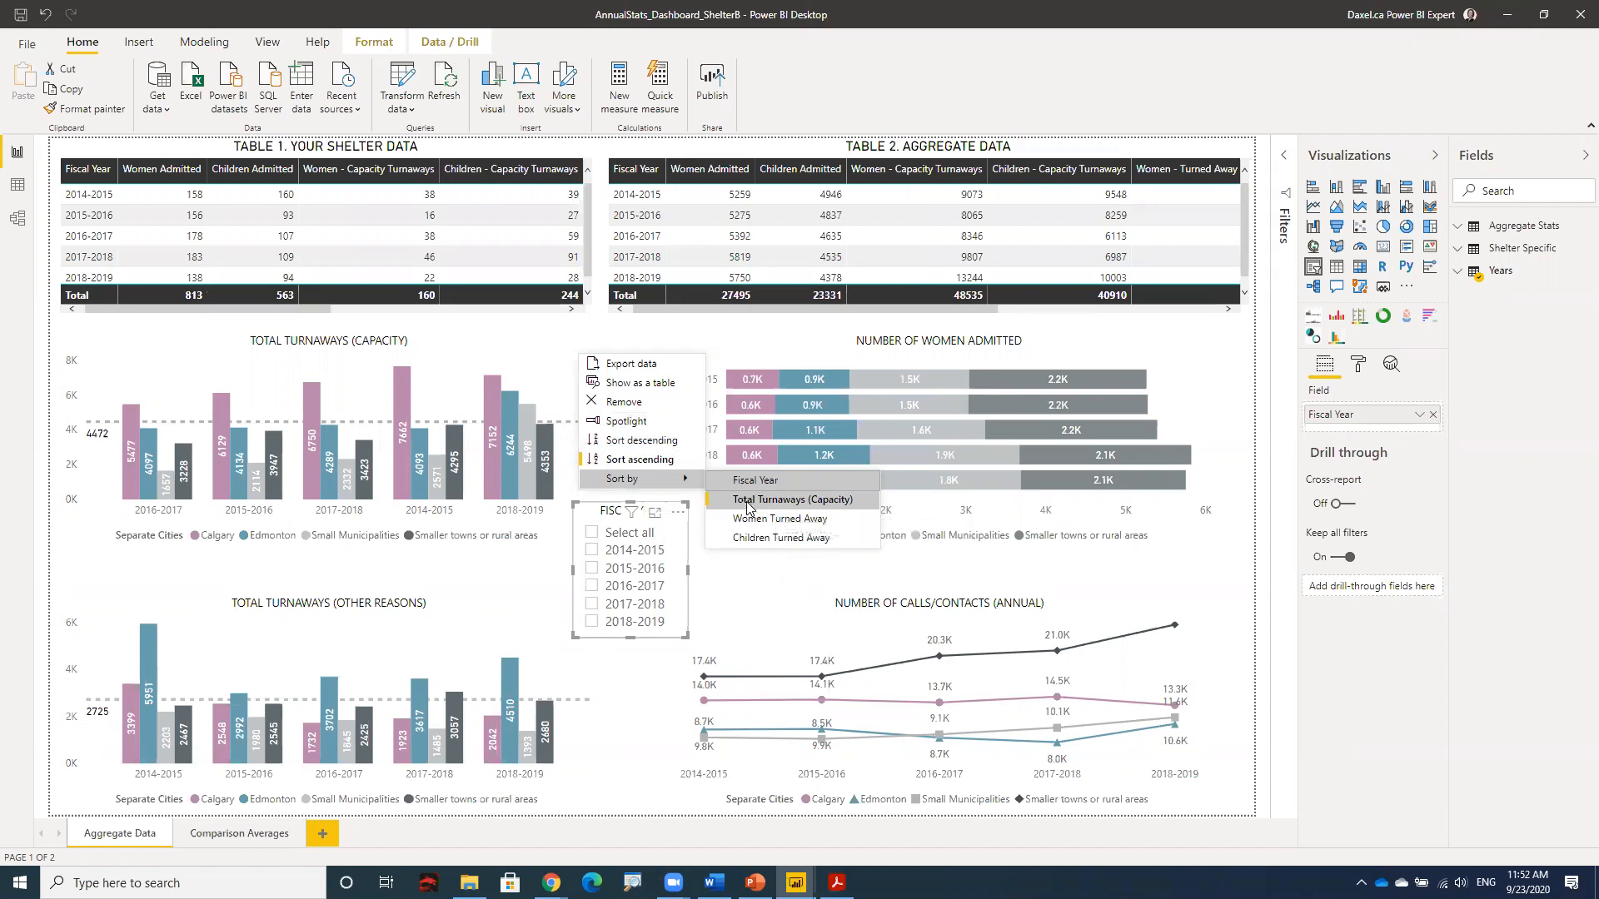
{"action": "left_click", "coordinate": [620, 341]}
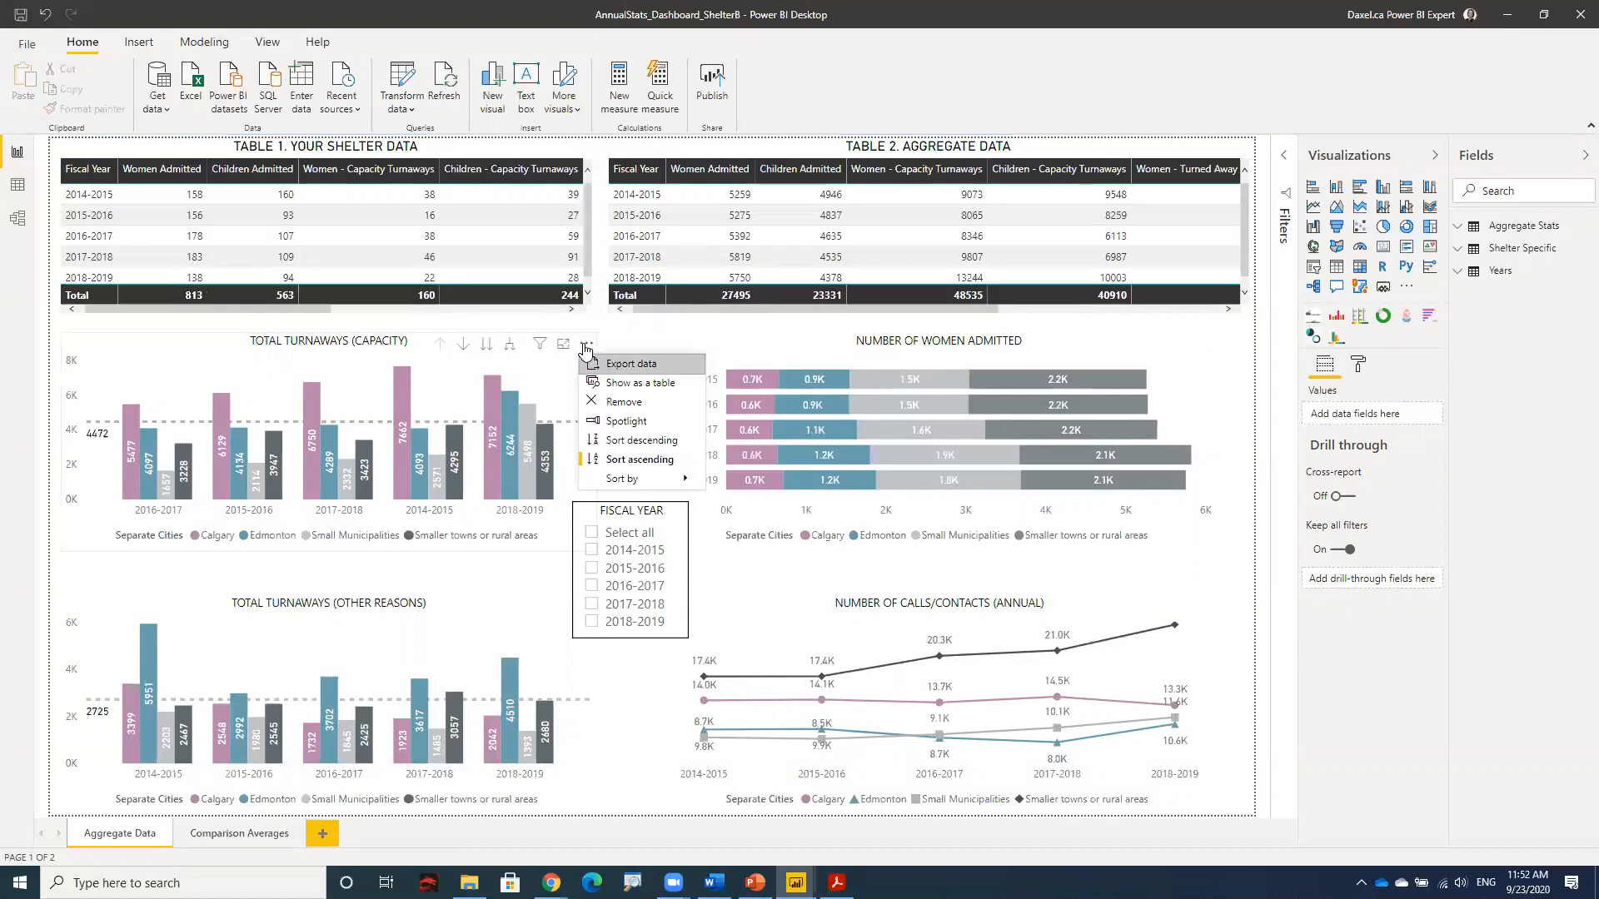
{"action": "mouse_move", "coordinate": [619, 482]}
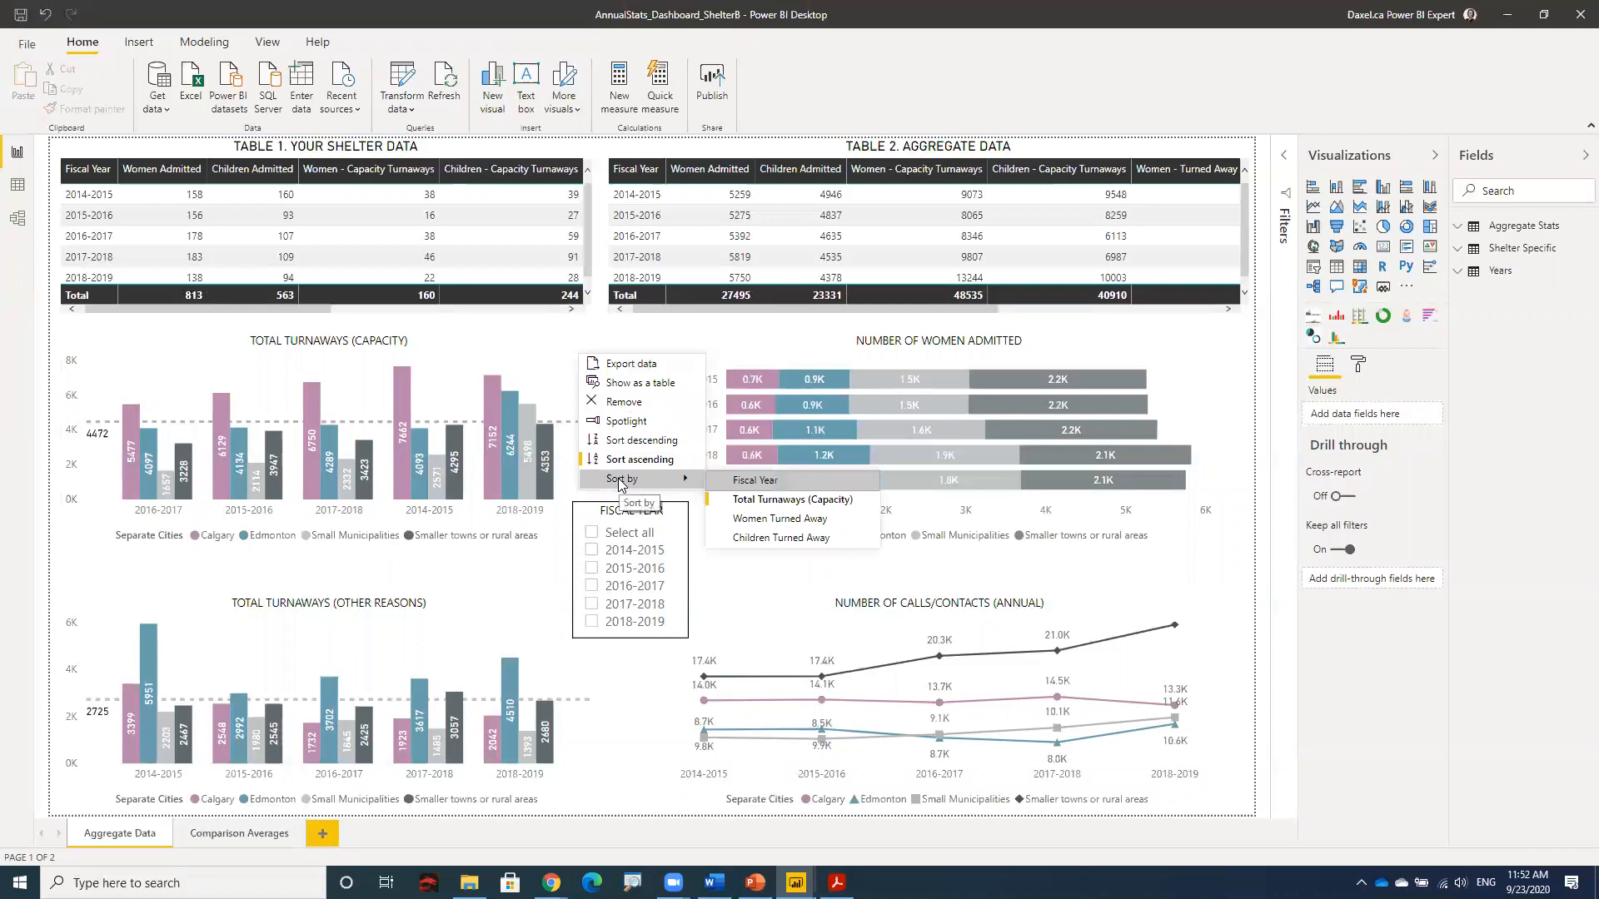
{"action": "left_click", "coordinate": [721, 484]}
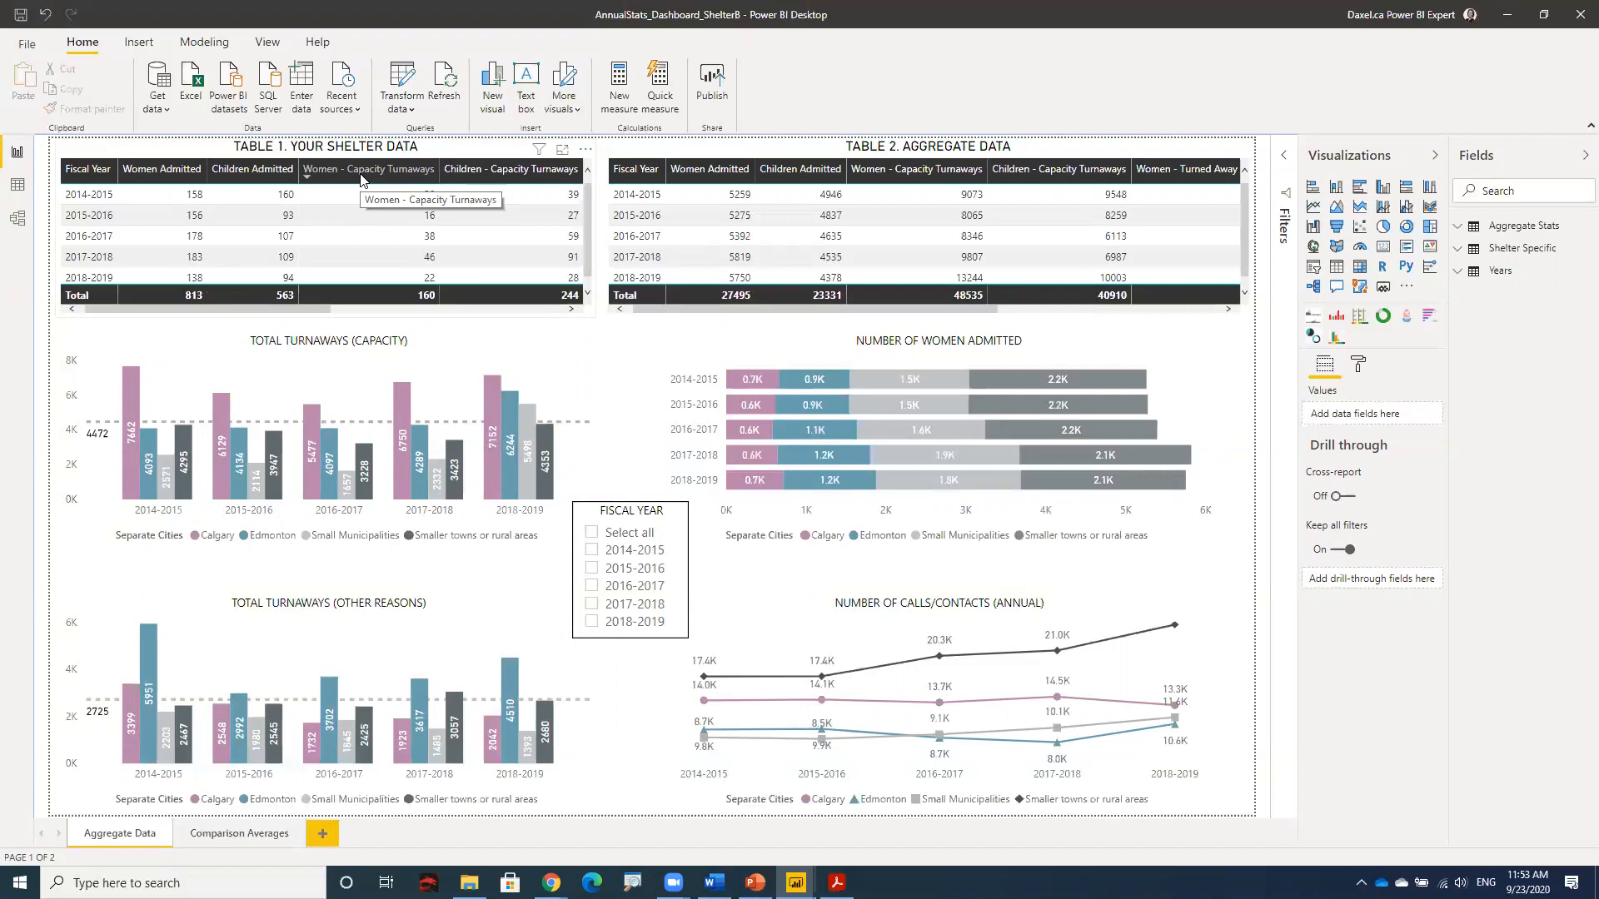
Step: Sort Table 1 by Women - Capacity Turnaways with Children - Capacity Turnaways as second sort column, and return it to Fiscal Year order
{"action": "left_click", "coordinate": [363, 180]}
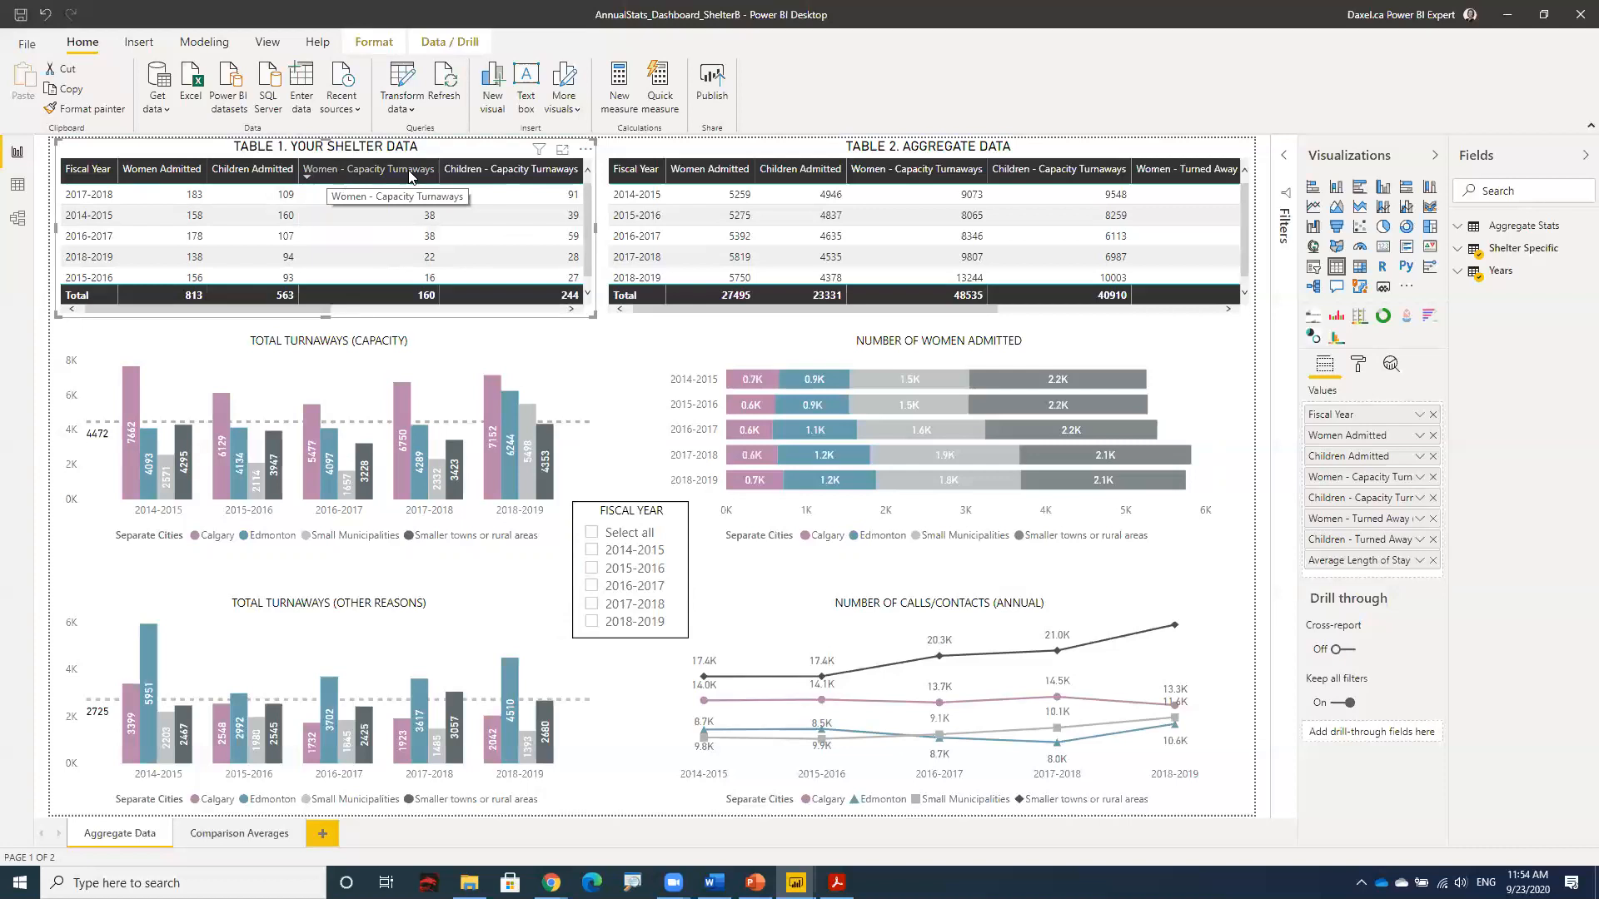
{"action": "left_click", "coordinate": [495, 173]}
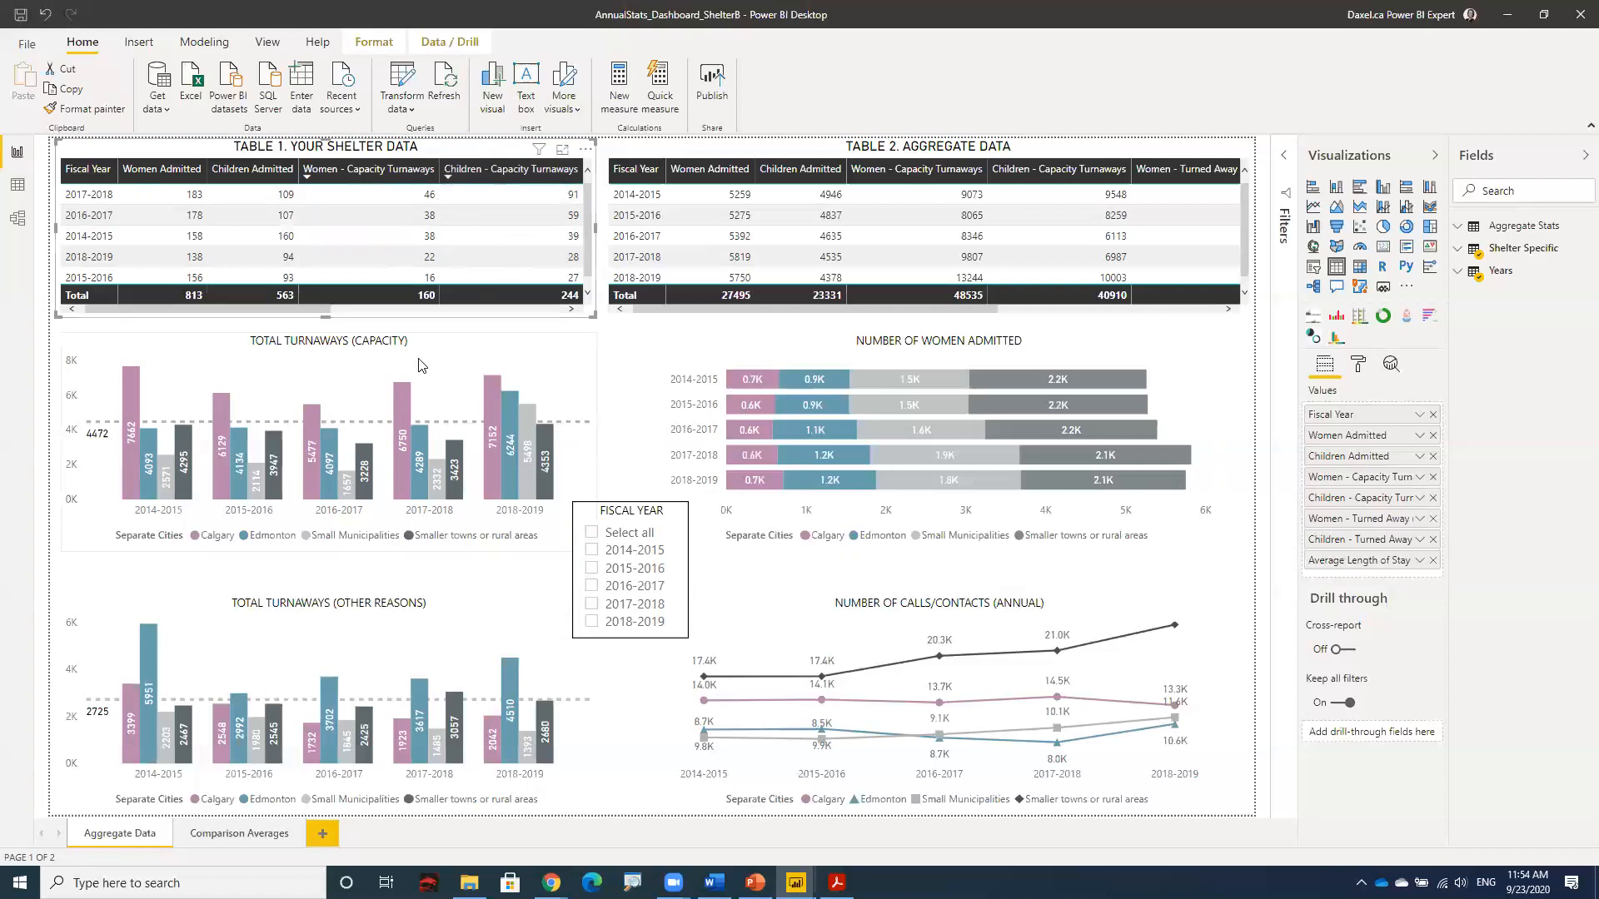
{"action": "left_click", "coordinate": [316, 179]}
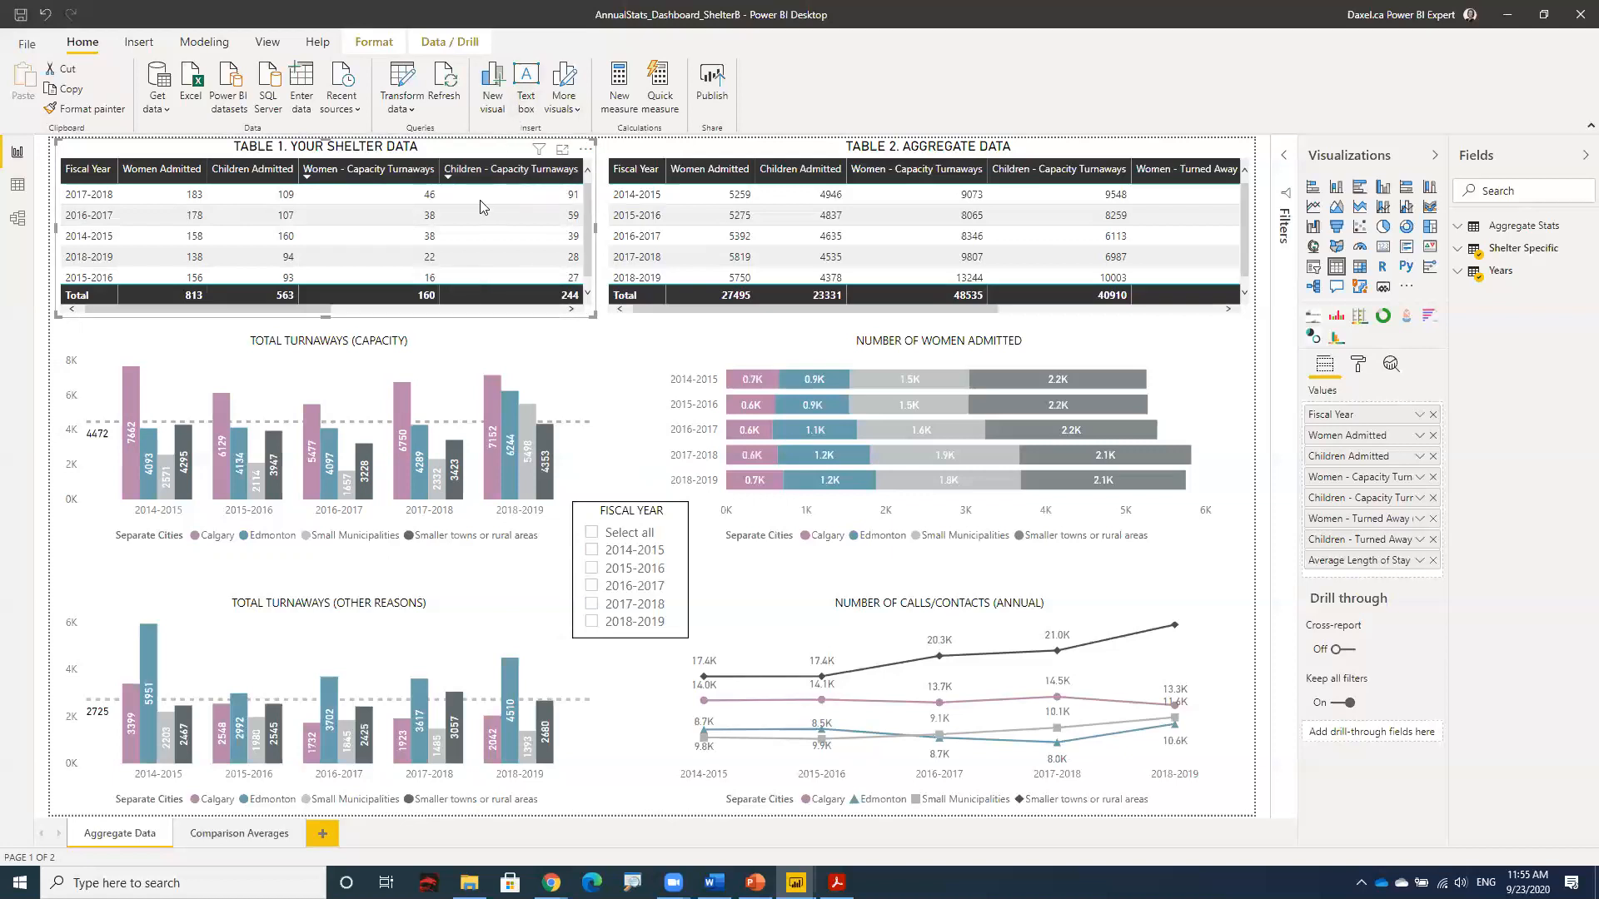
{"action": "left_click", "coordinate": [82, 172]}
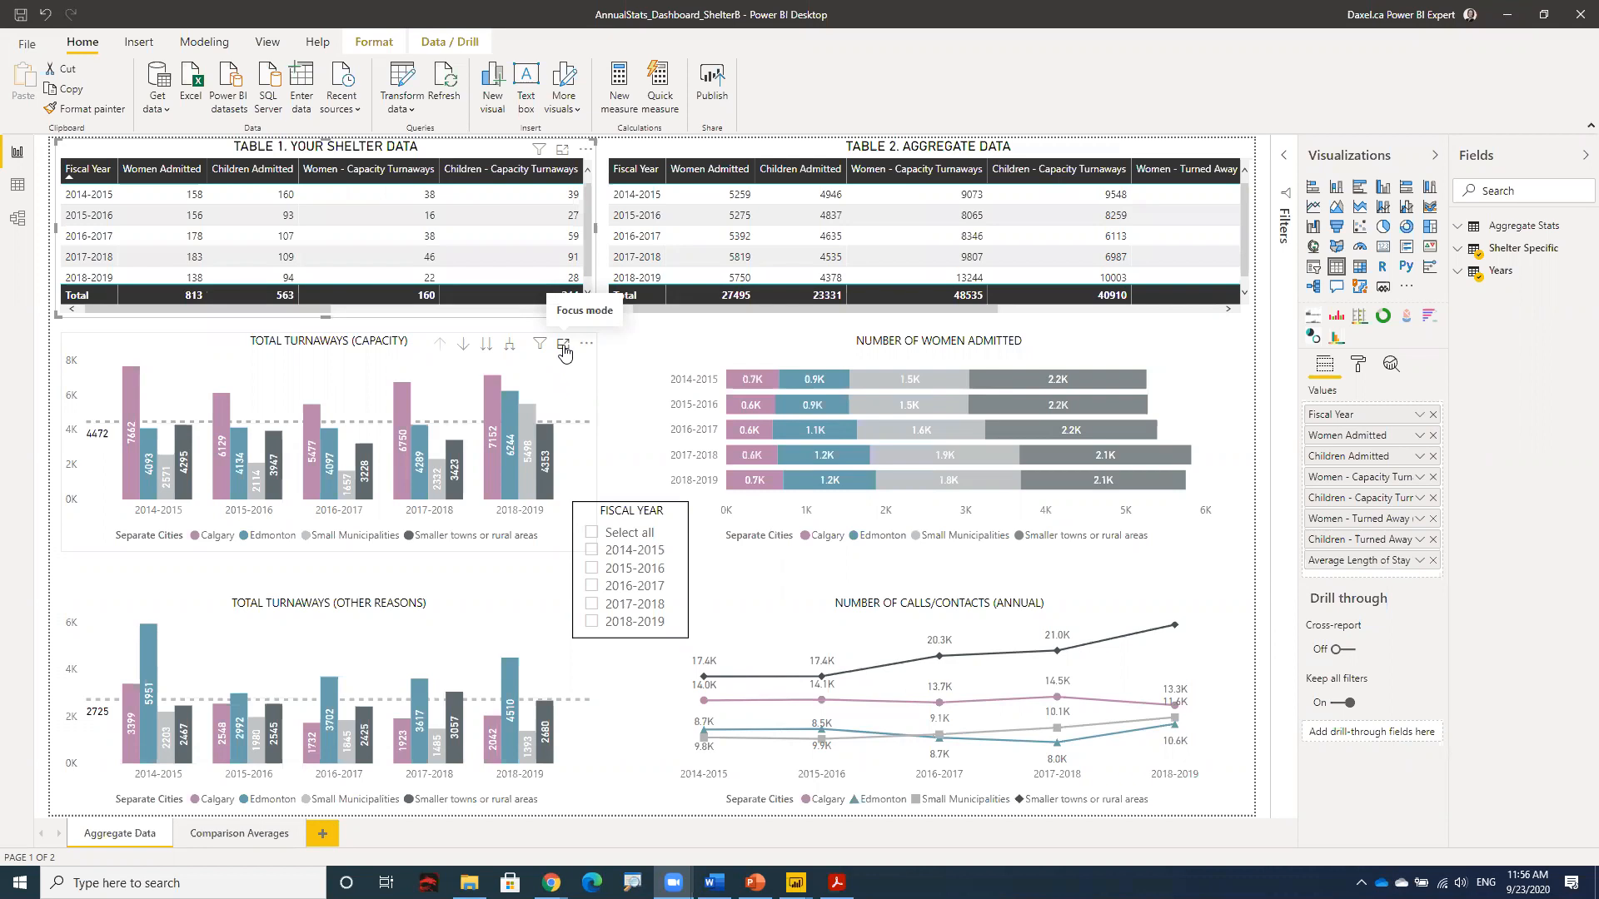
Step: View Total Turnaways (Capacity) by shelter type in focus mode, then drill up to fiscal year and return to the report
{"action": "left_click", "coordinate": [563, 350]}
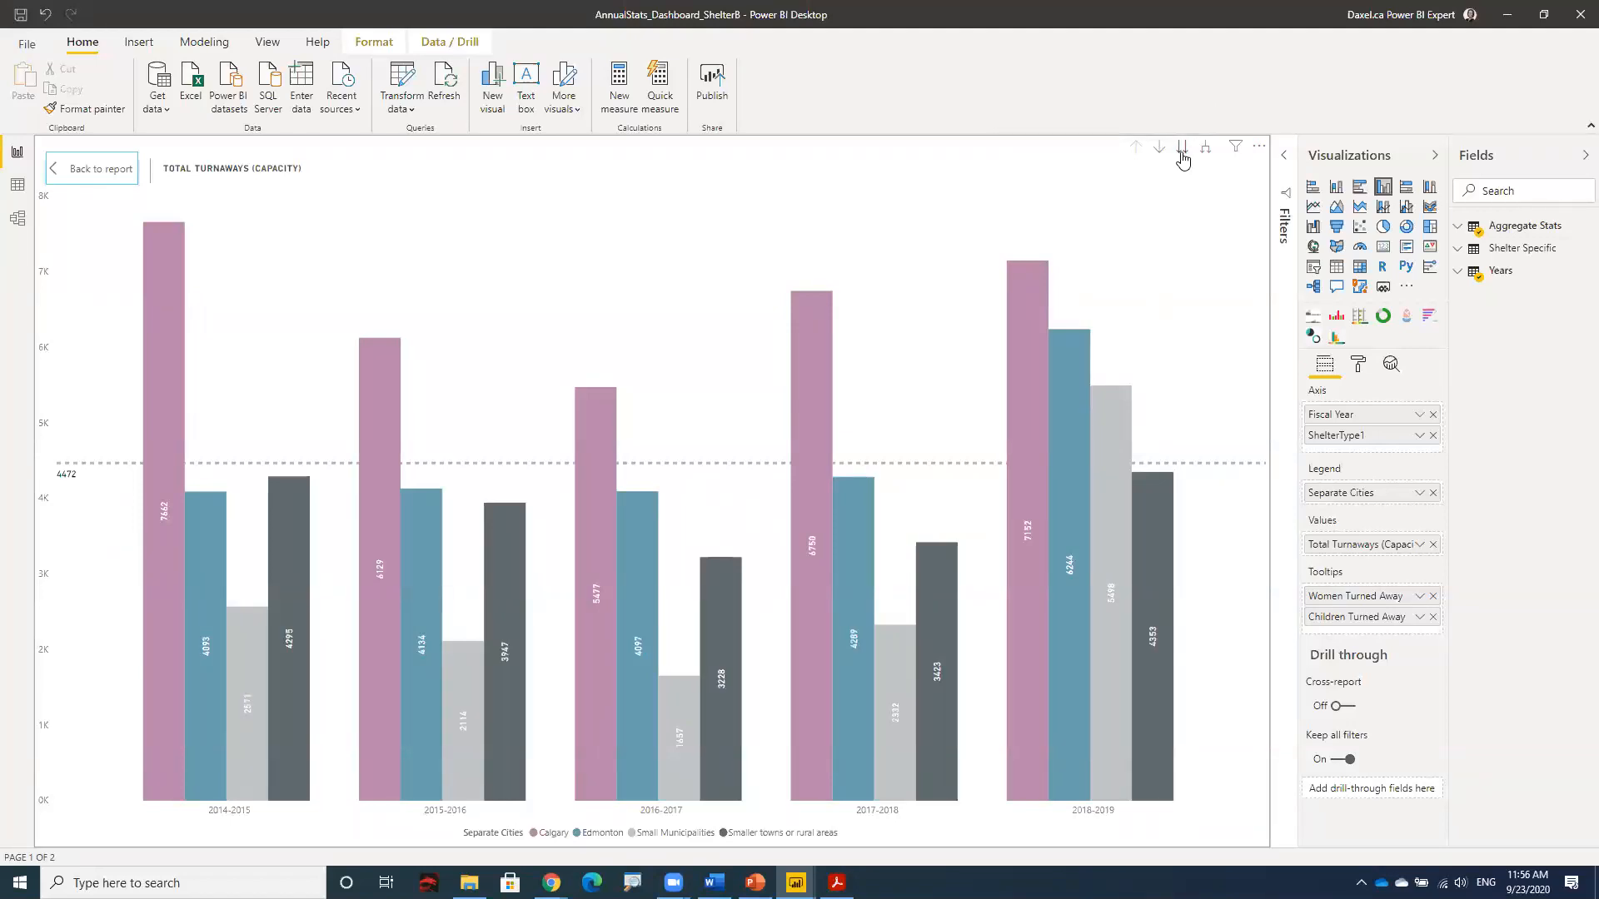
{"action": "left_click", "coordinate": [1182, 149]}
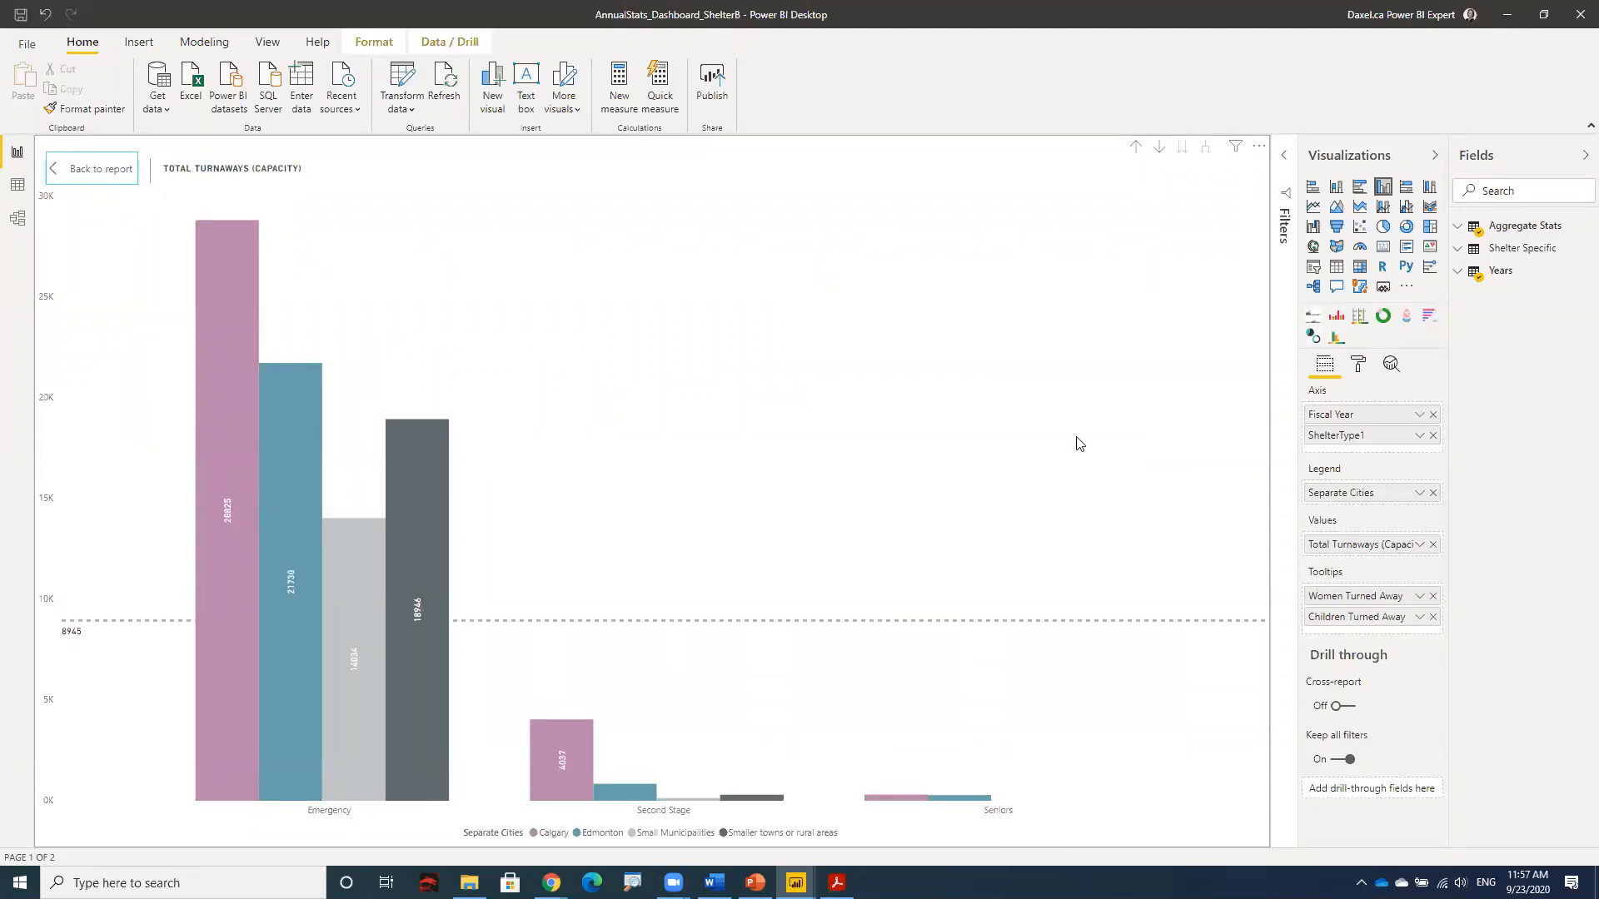
{"action": "mouse_move", "coordinate": [221, 560]}
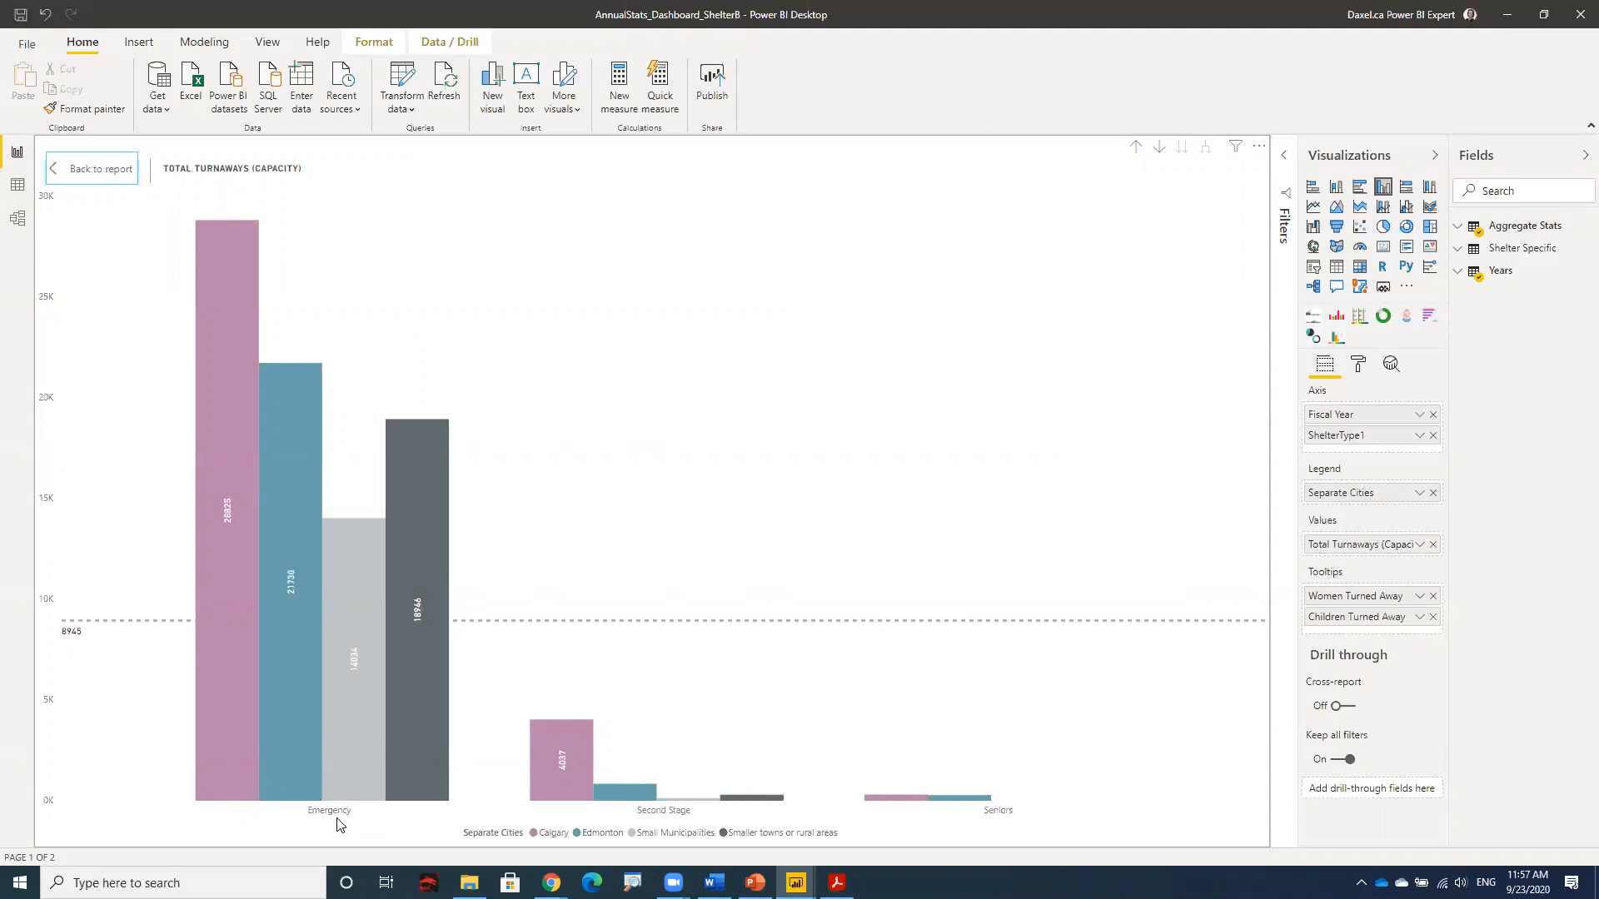
{"action": "left_click", "coordinate": [1137, 151]}
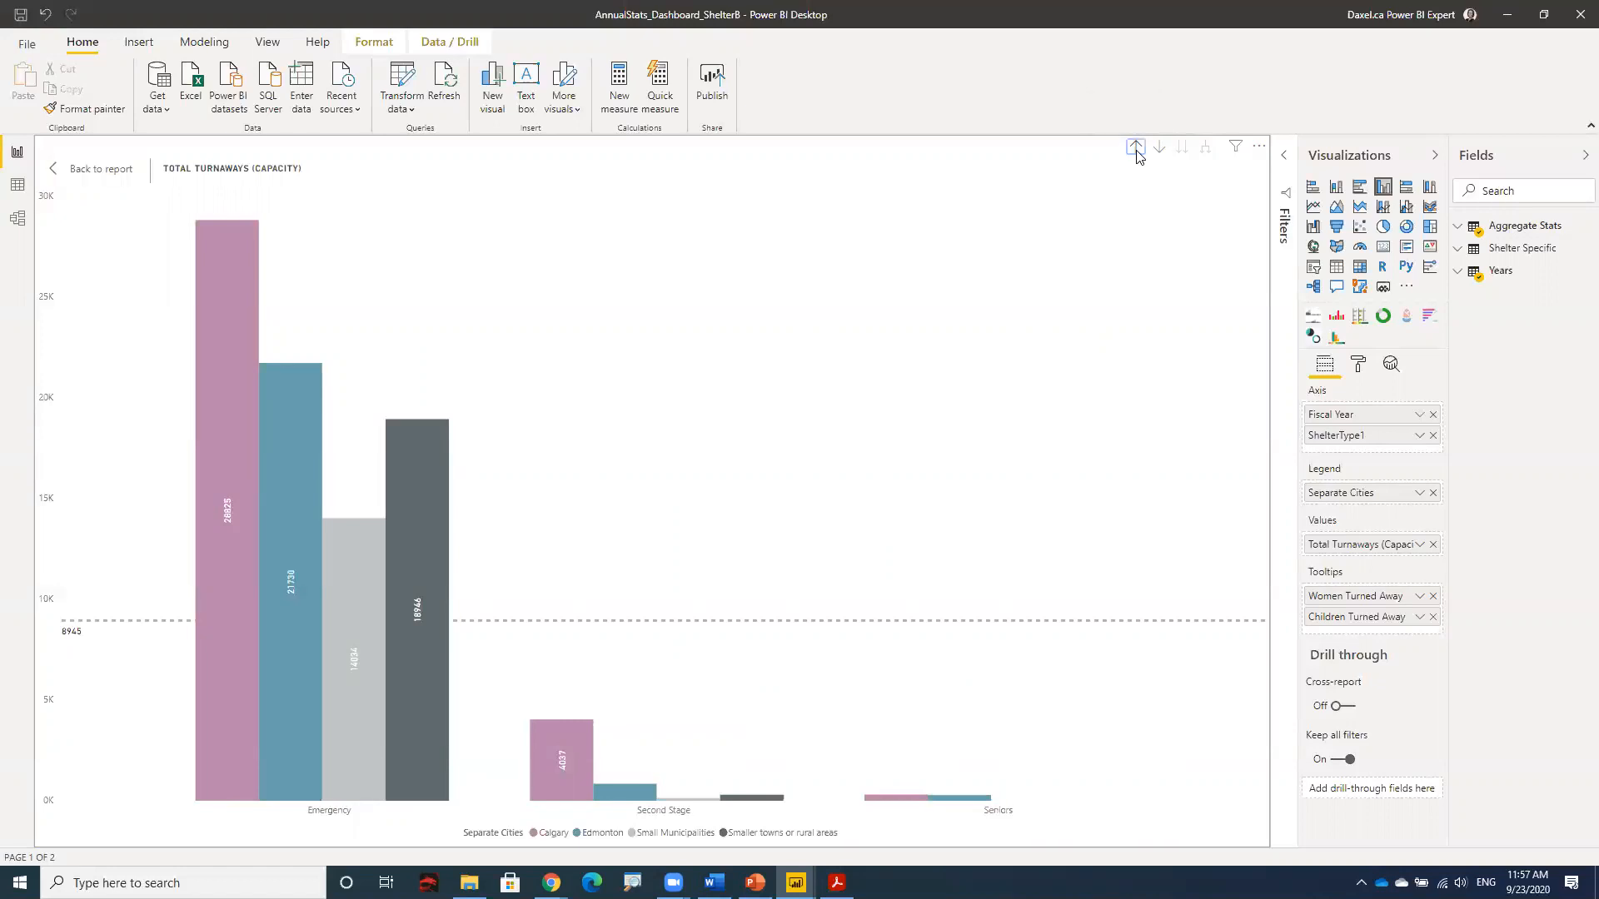
{"action": "key", "text": "Escape"}
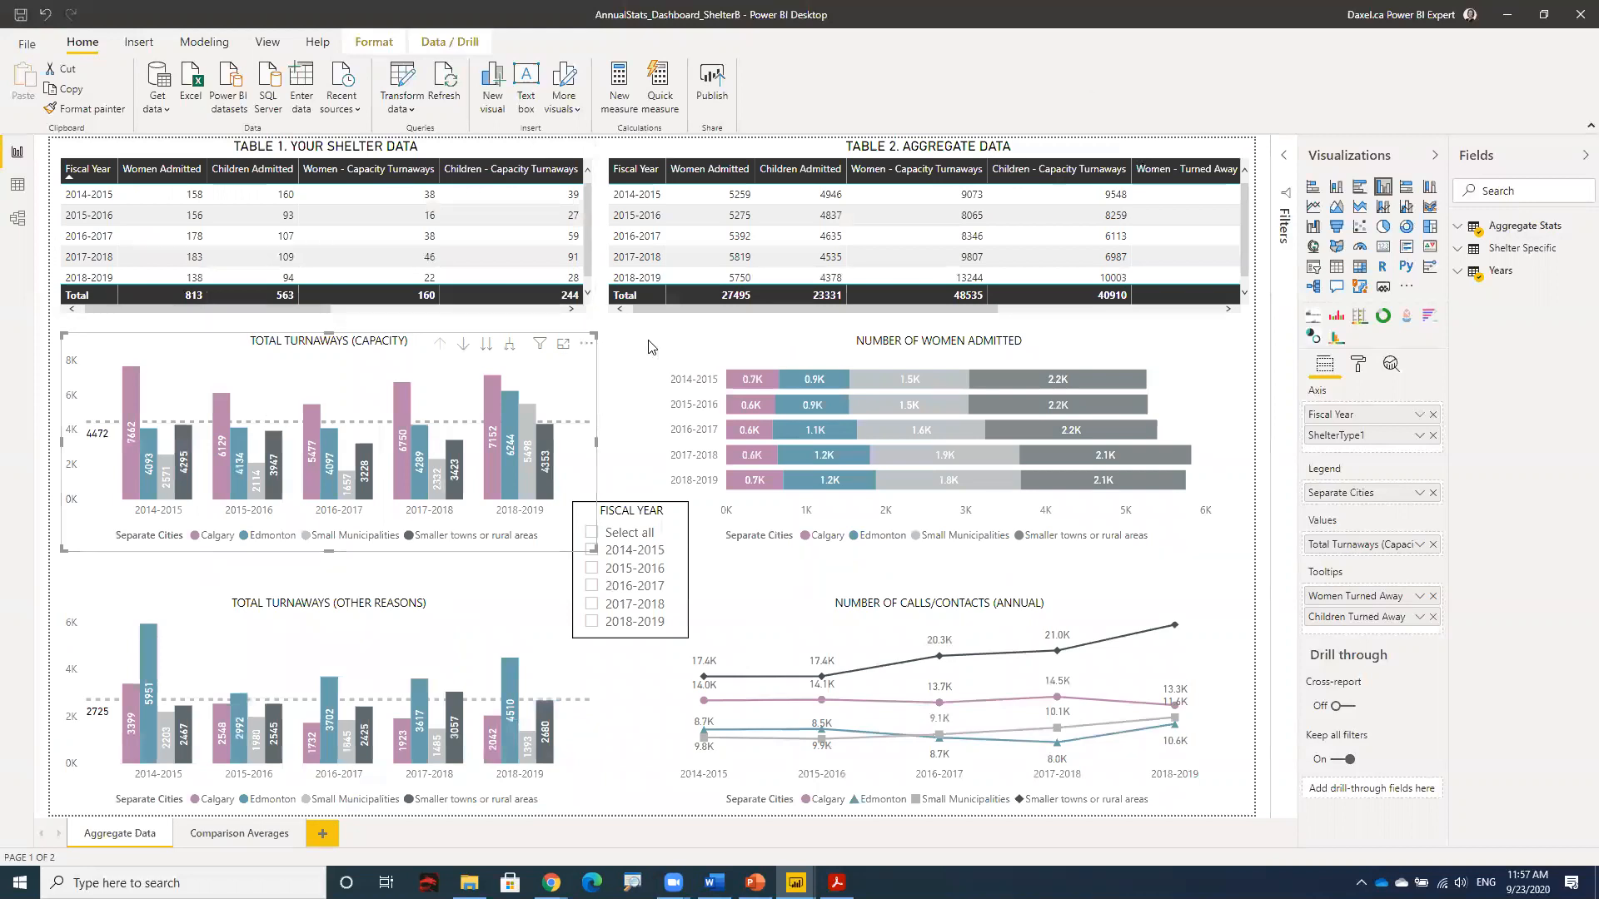
Step: Show Total Turnaways (Capacity) in focus mode and inspect Calgary's details for 2016-2017, 2014-2015 and 2018-2019
{"action": "left_click", "coordinate": [564, 344]}
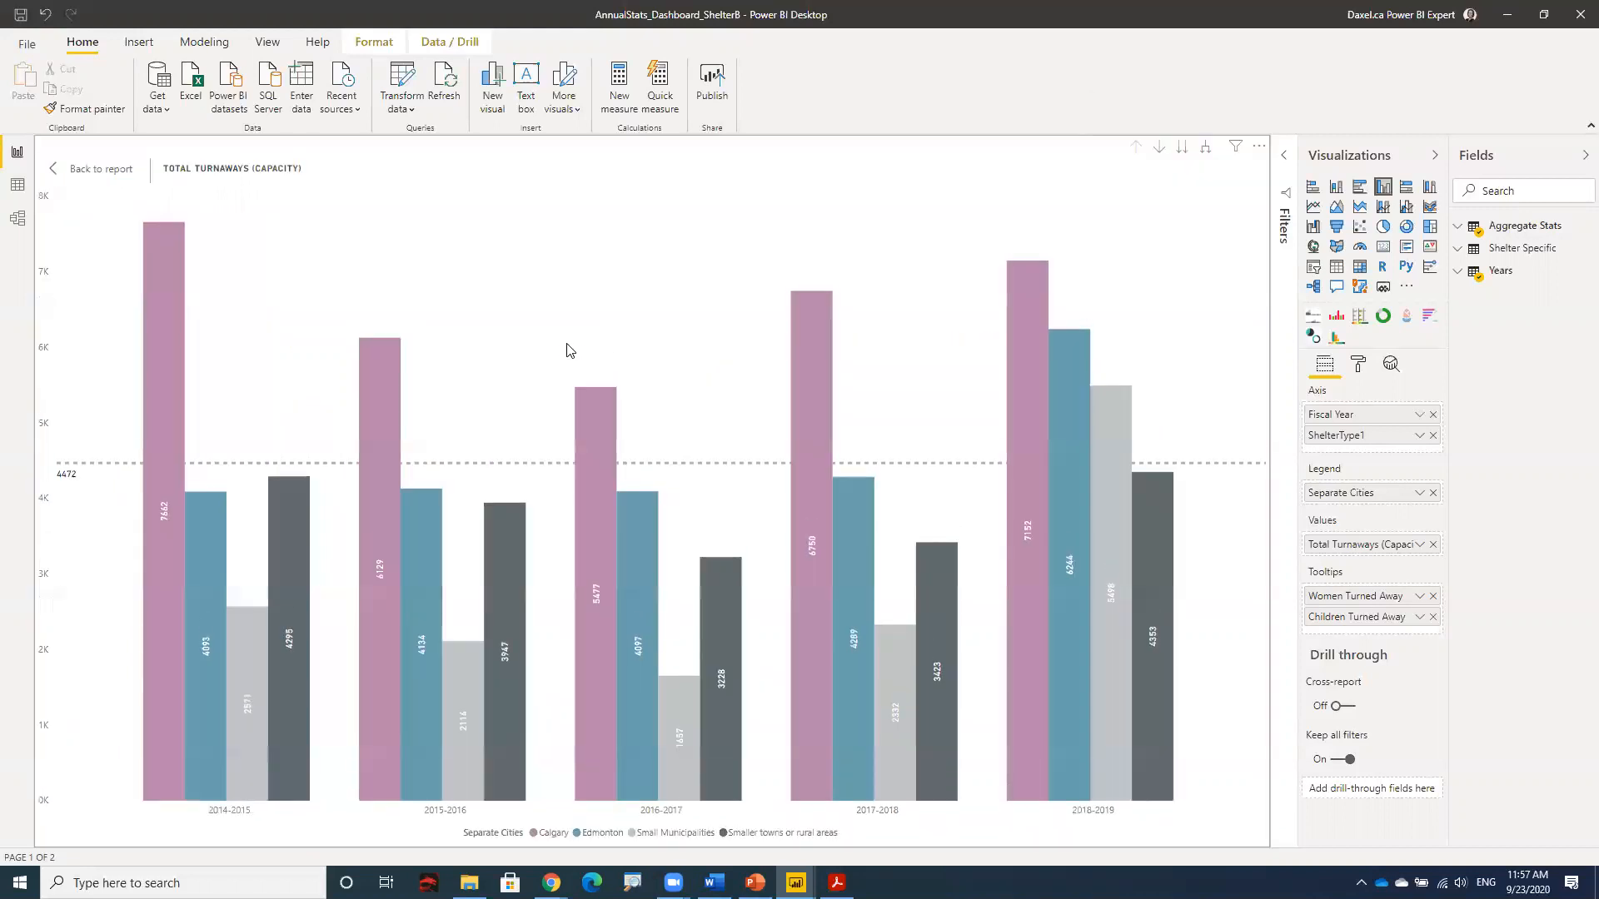
{"action": "key", "text": "Escape"}
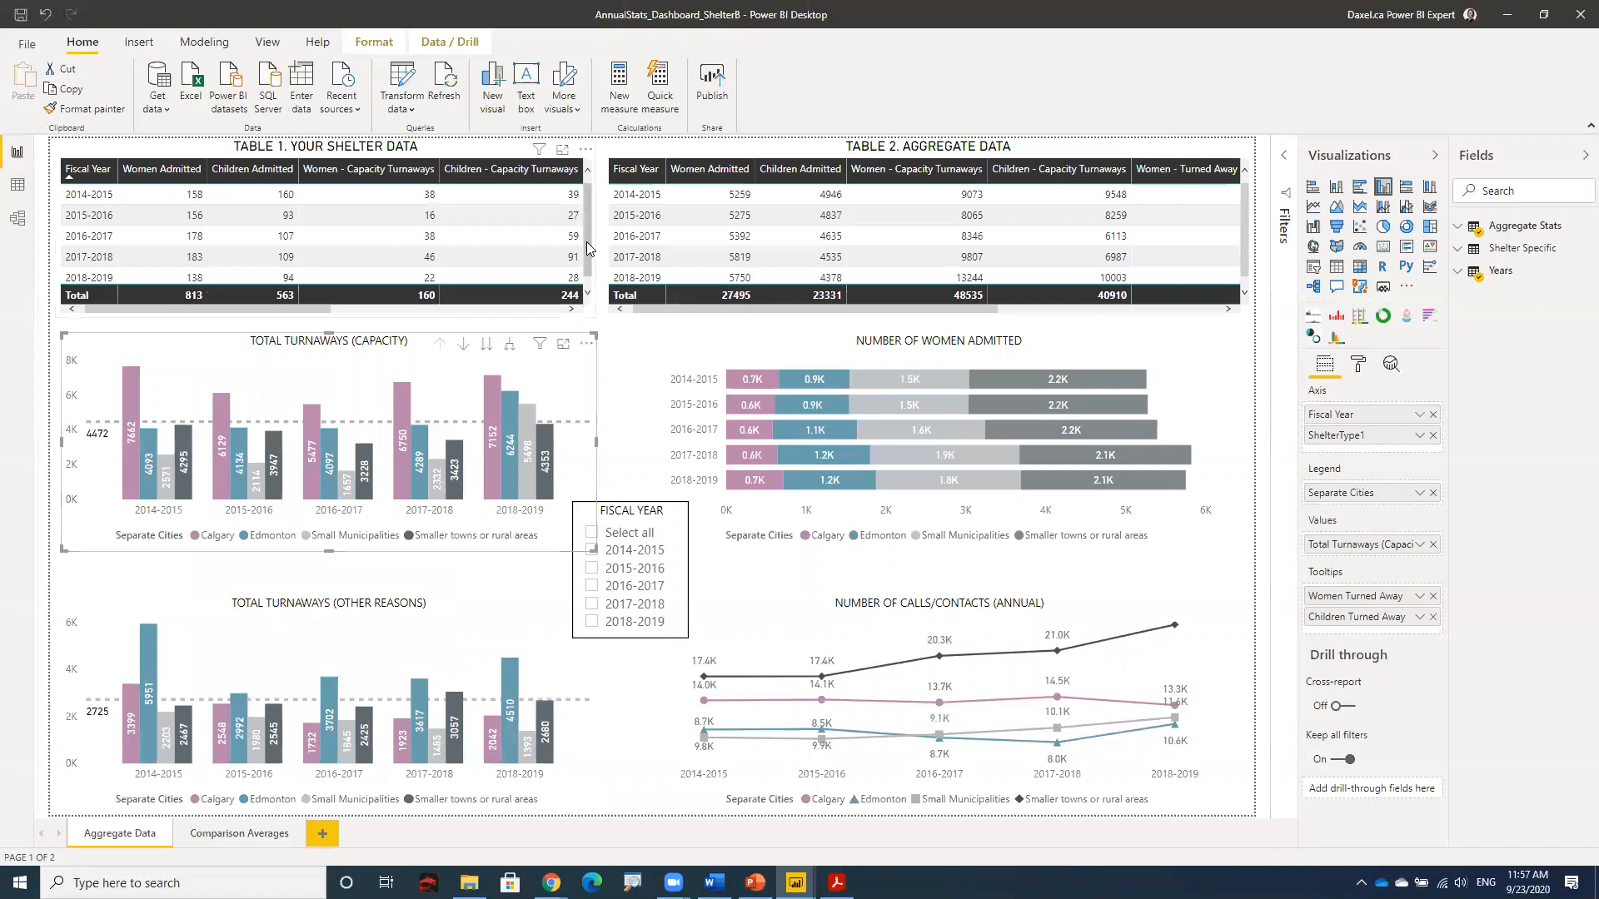
{"action": "left_click", "coordinate": [563, 344]}
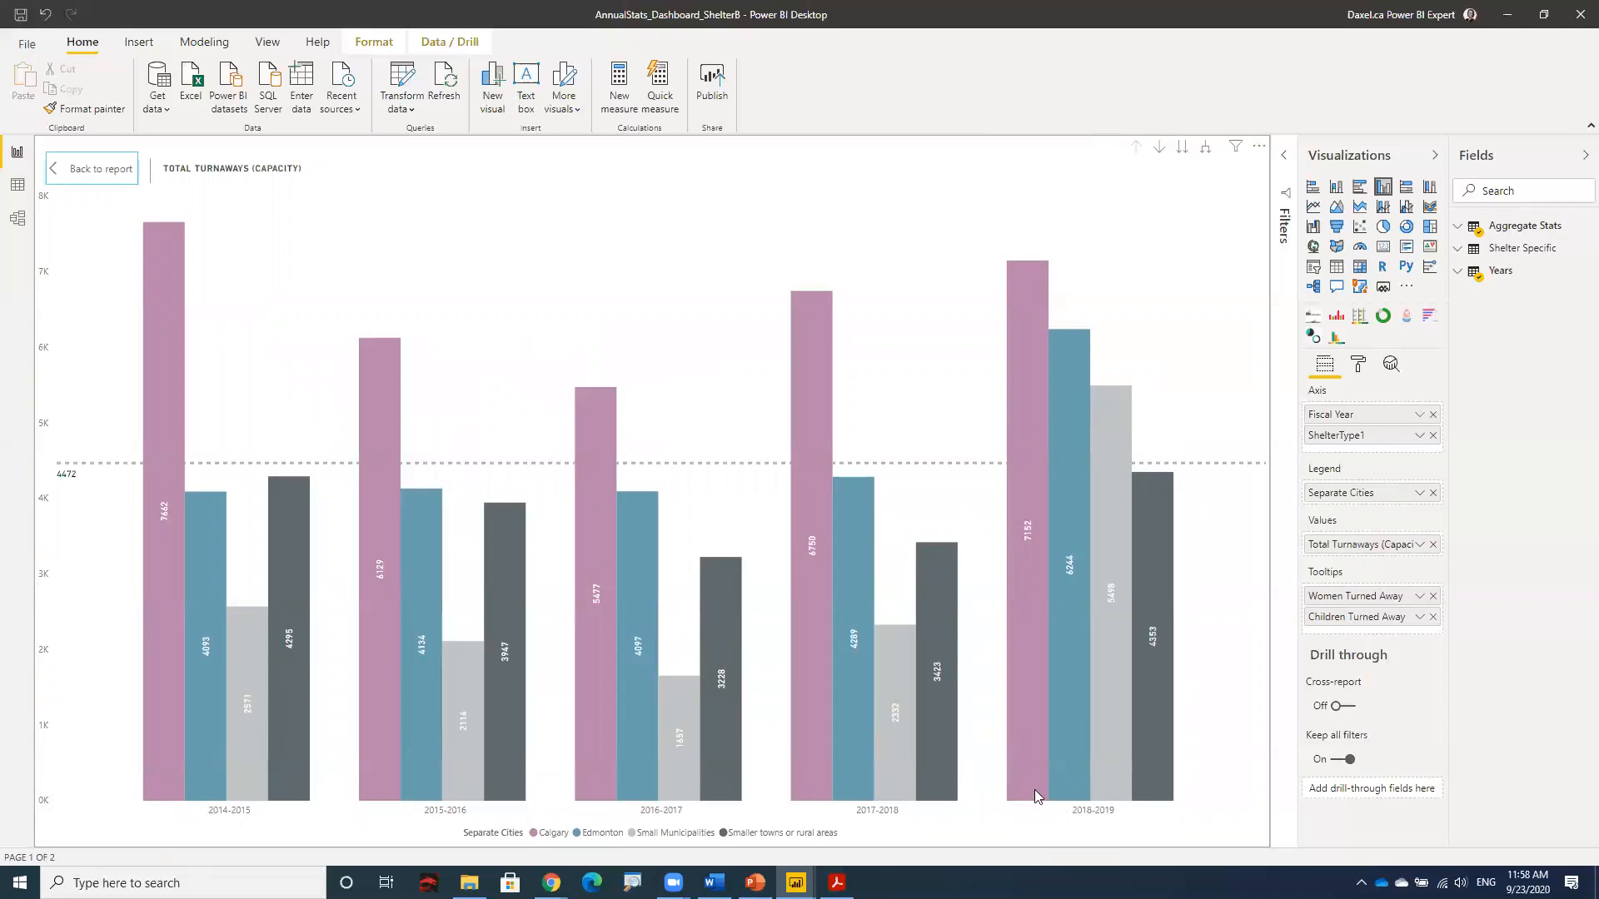
{"action": "mouse_move", "coordinate": [1030, 688]}
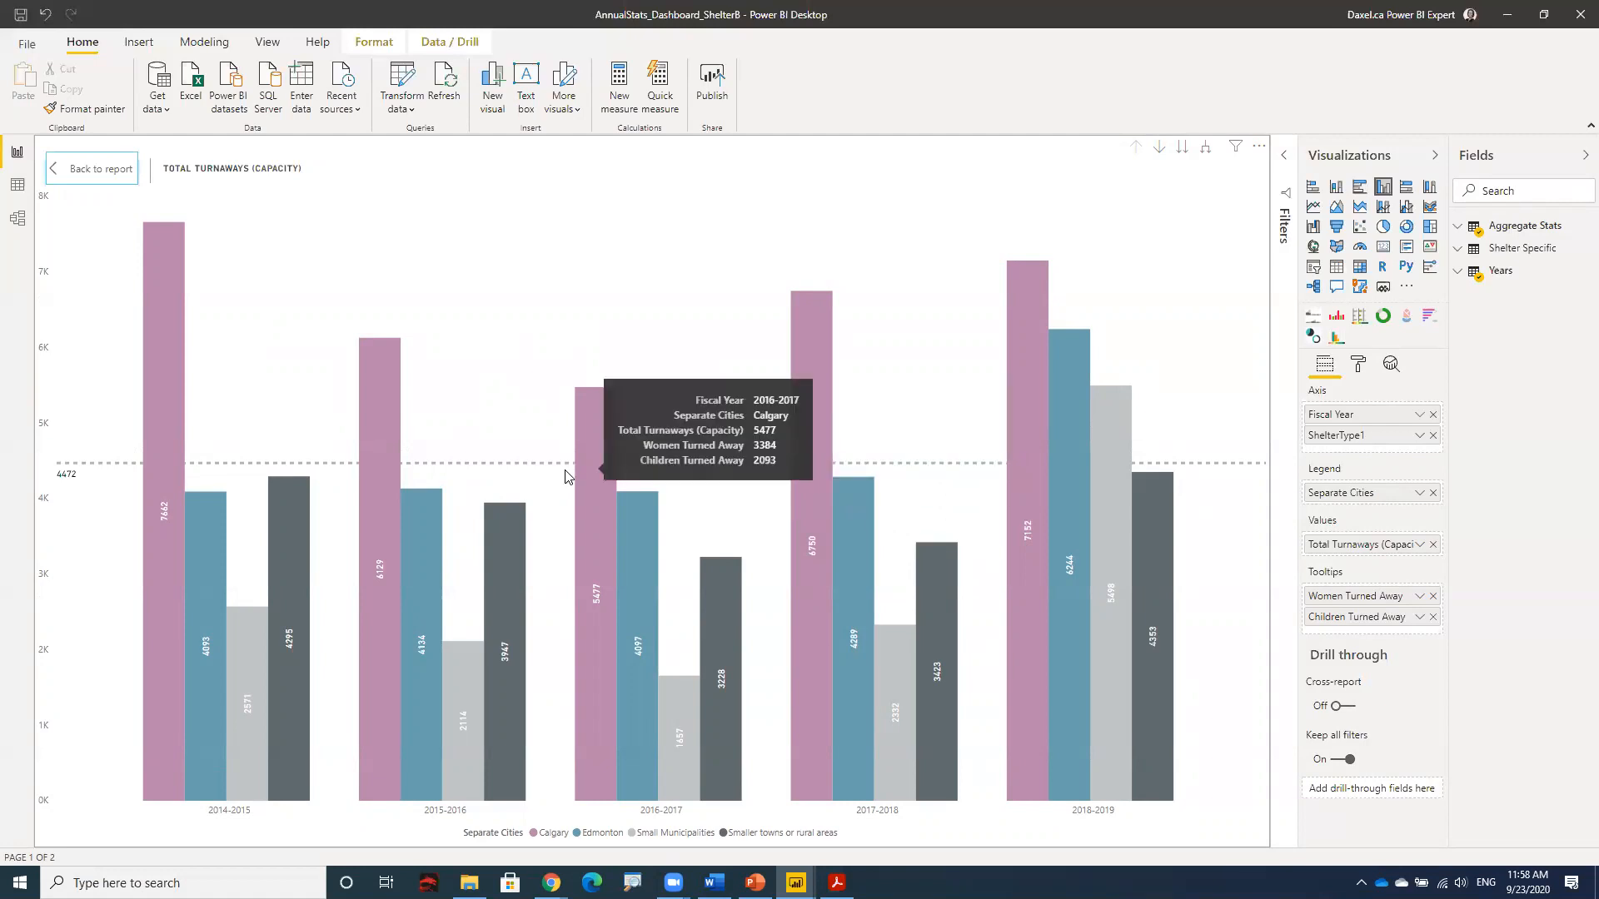
{"action": "mouse_move", "coordinate": [179, 453]}
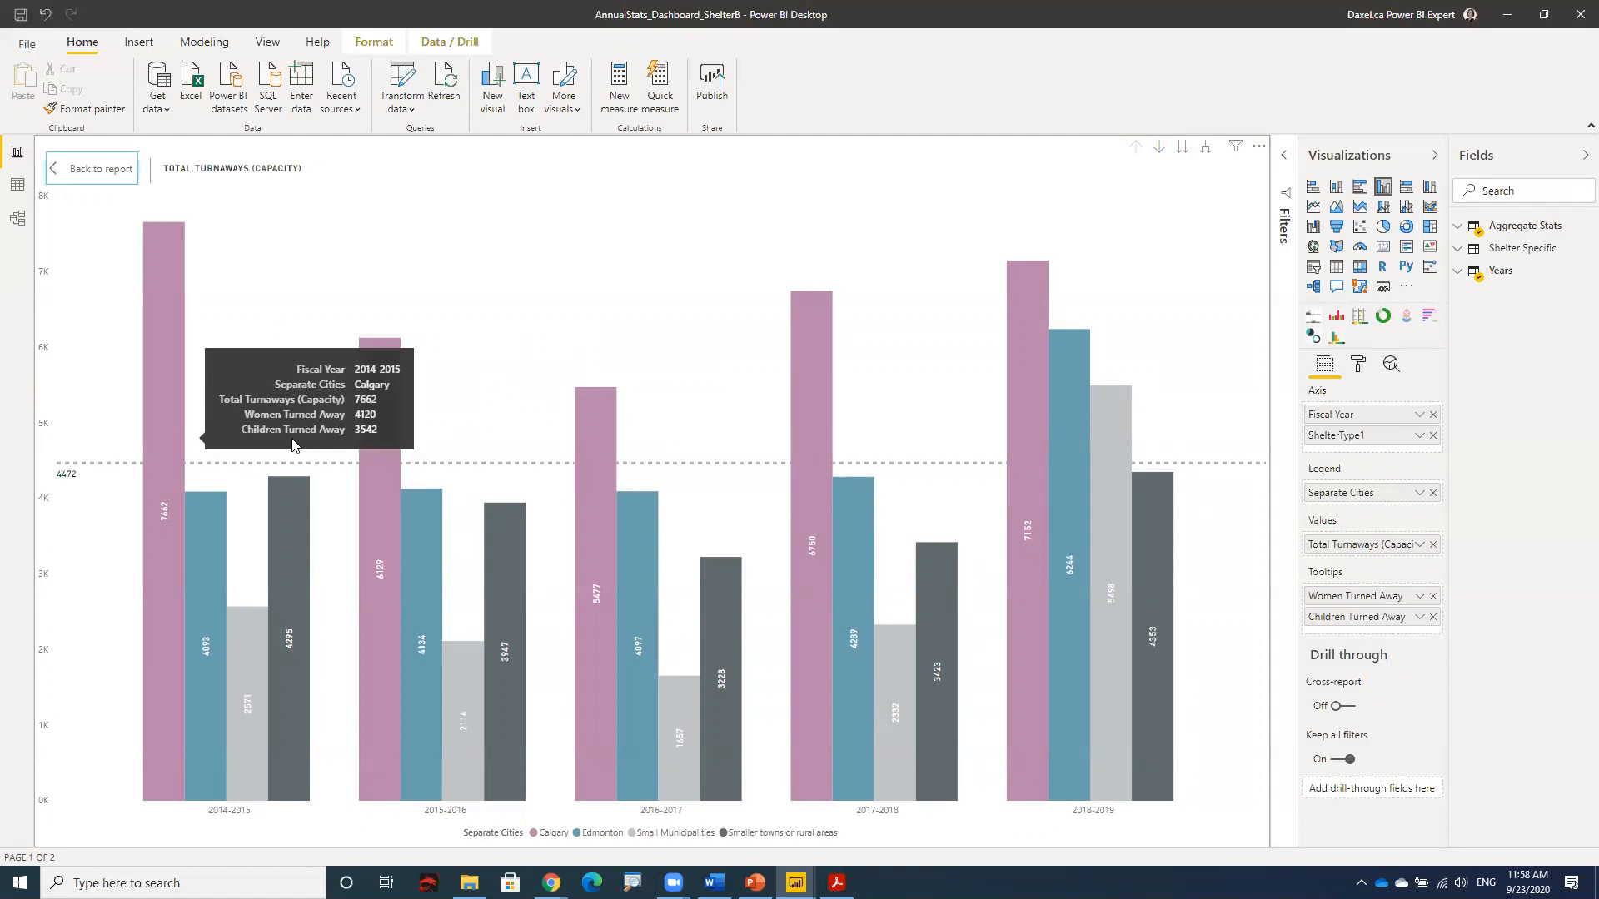
{"action": "mouse_move", "coordinate": [1013, 458]}
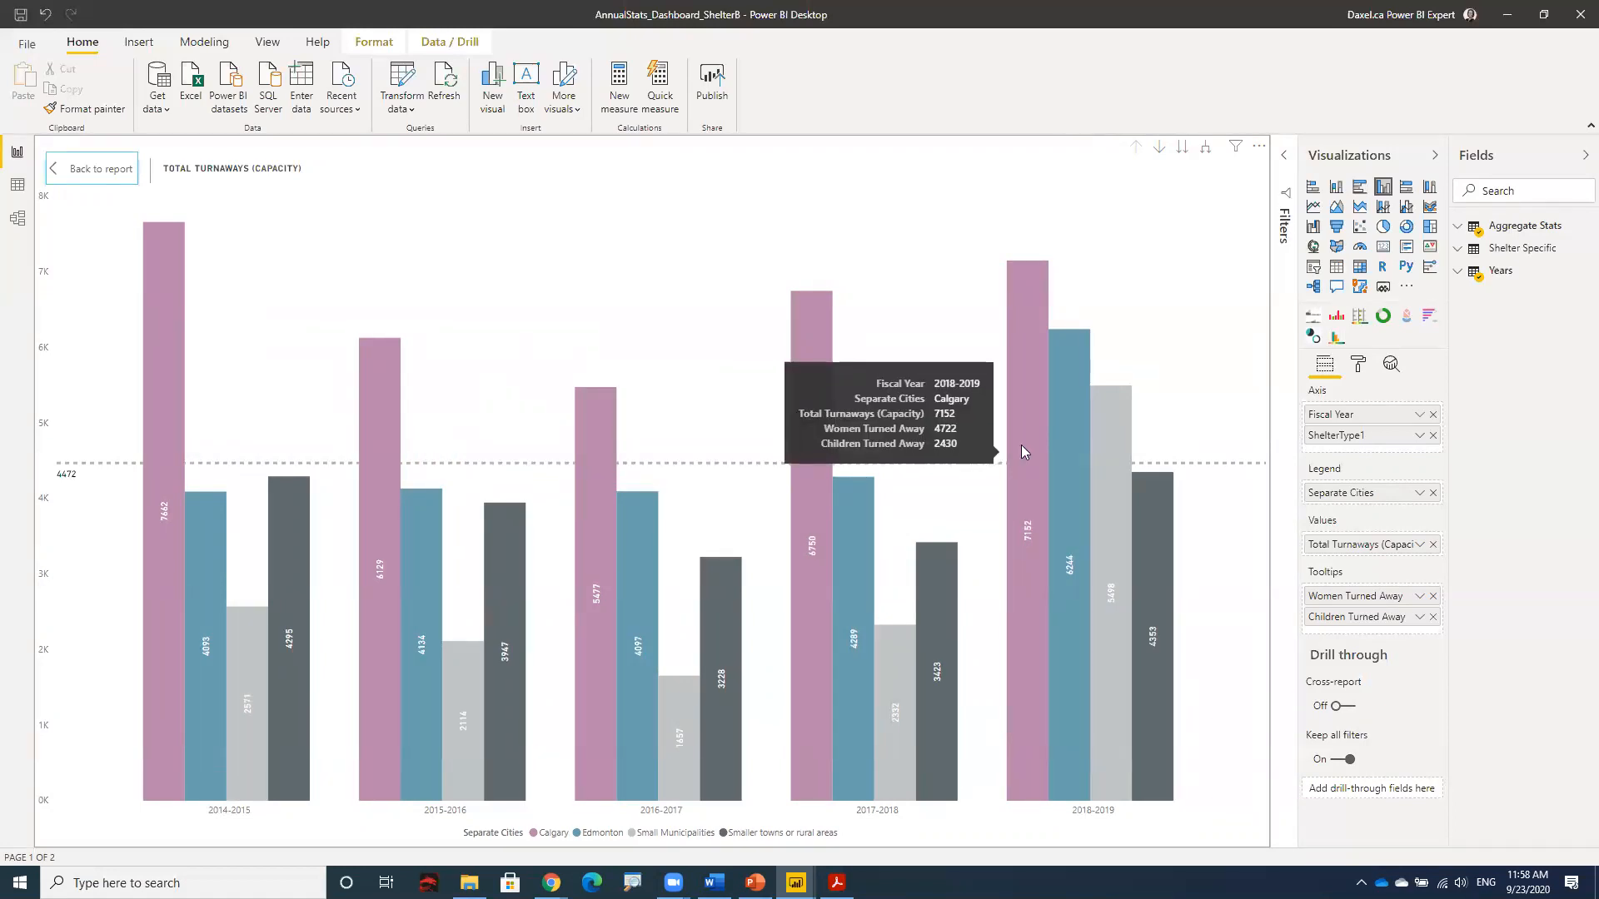
Step: Go to the shelter type level of Total Turnaways (Capacity), inspect Calgary's Emergency details, and drill back up to fiscal year
{"action": "left_click", "coordinate": [1181, 150]}
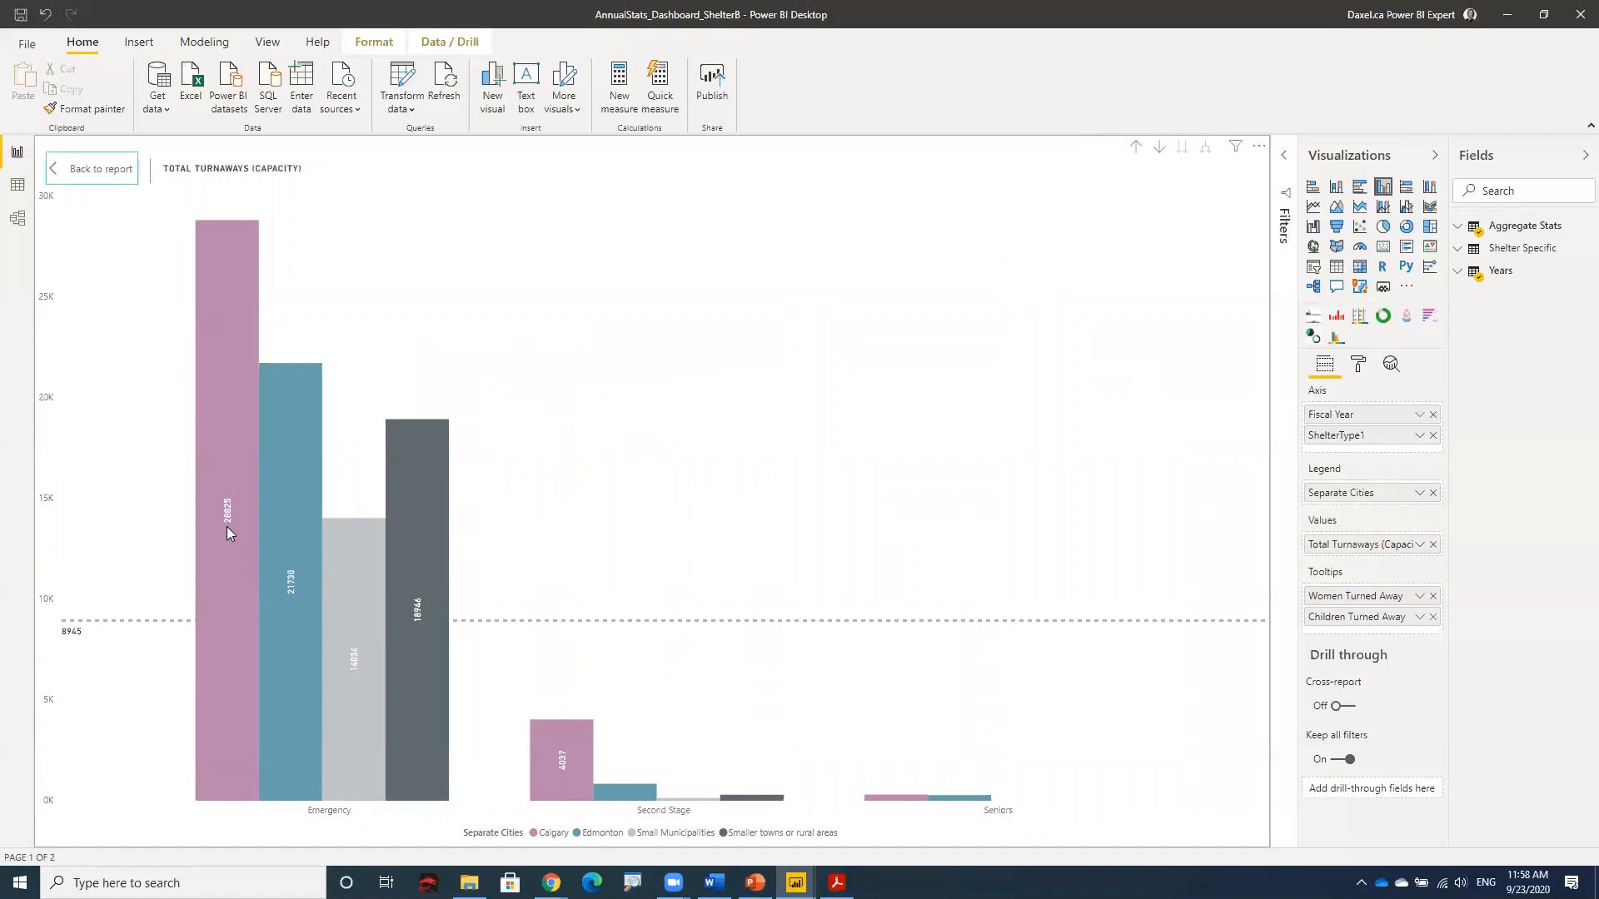
{"action": "mouse_move", "coordinate": [232, 530]}
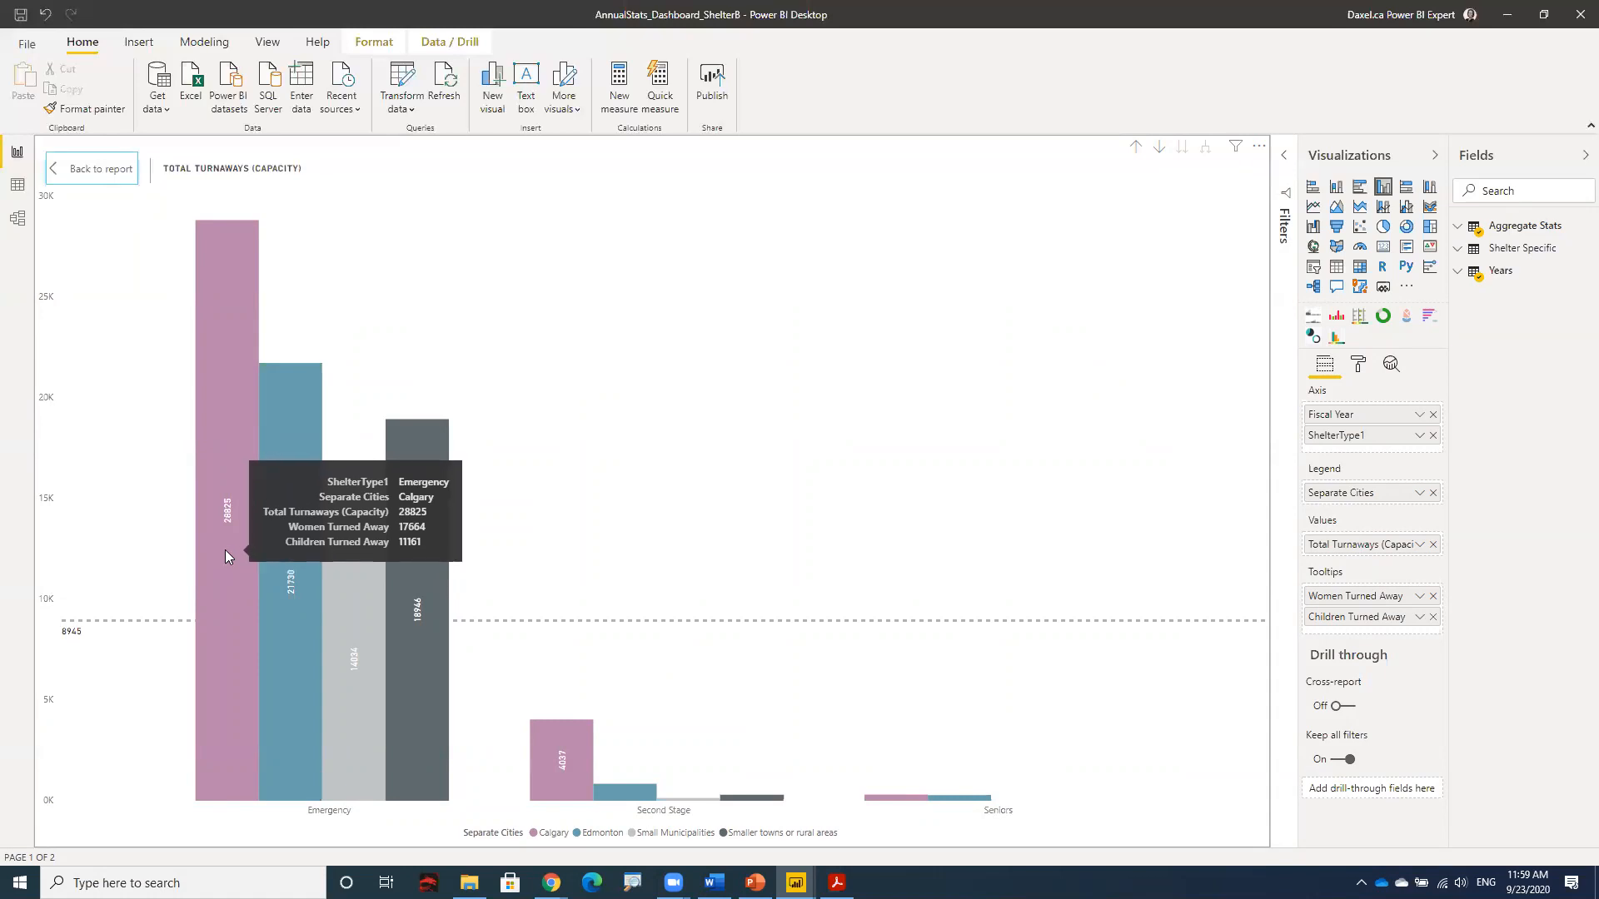
{"action": "left_click", "coordinate": [1136, 150]}
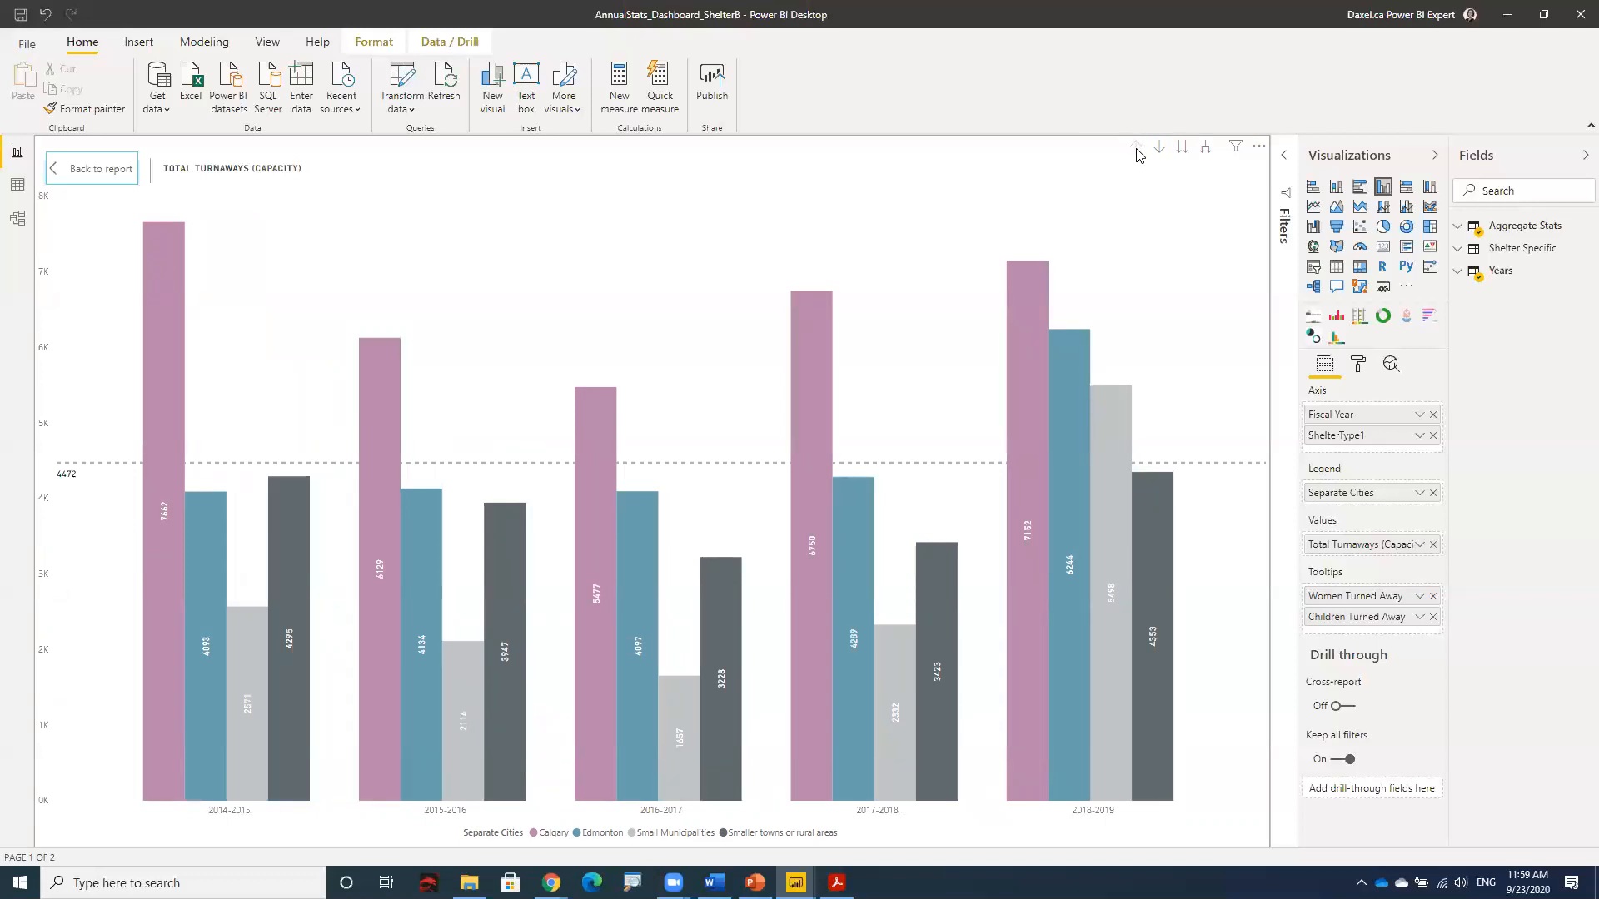
Step: Expand Total Turnaways (Capacity) to fiscal year and shelter type together, return to the report, and drill up to fiscal year
{"action": "left_click", "coordinate": [1206, 156]}
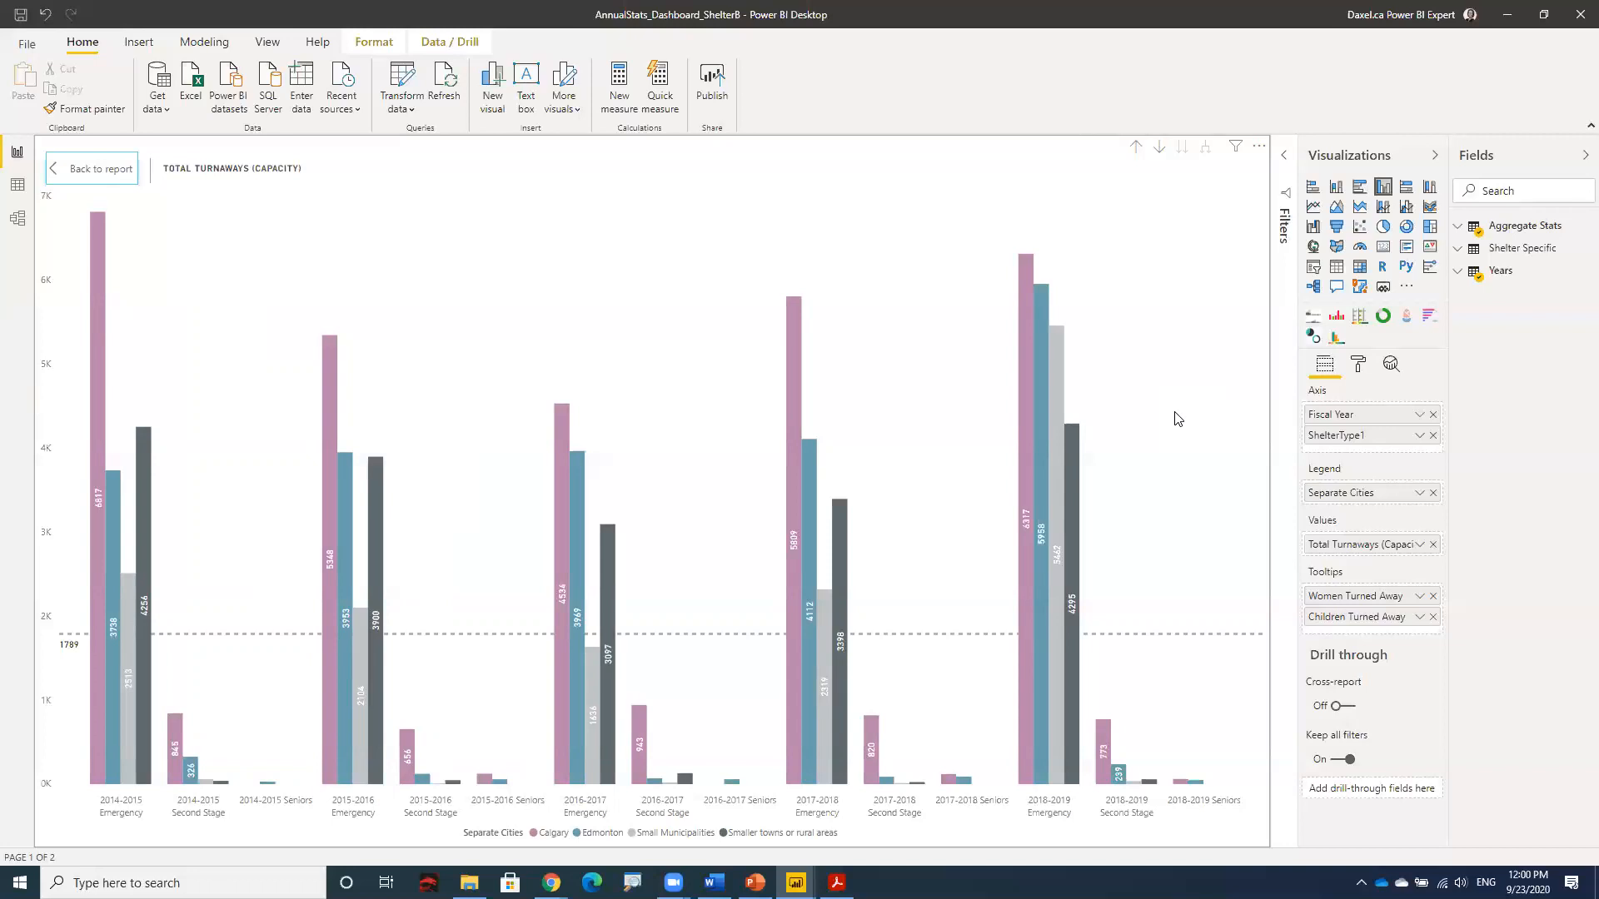
{"action": "left_click", "coordinate": [103, 169]}
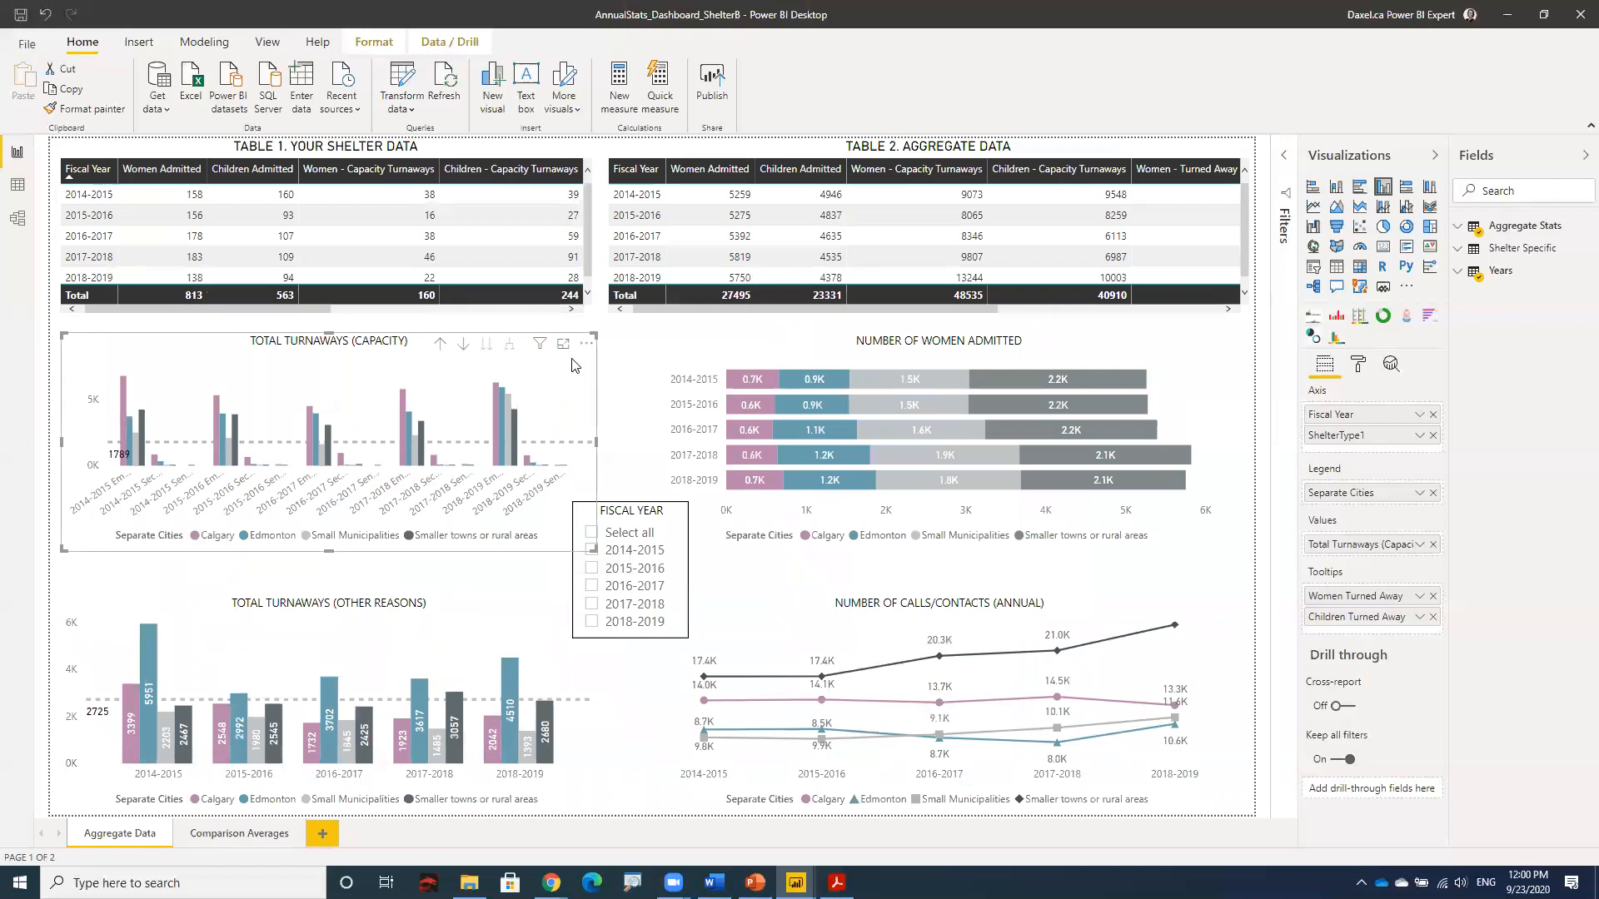
{"action": "left_click", "coordinate": [442, 350]}
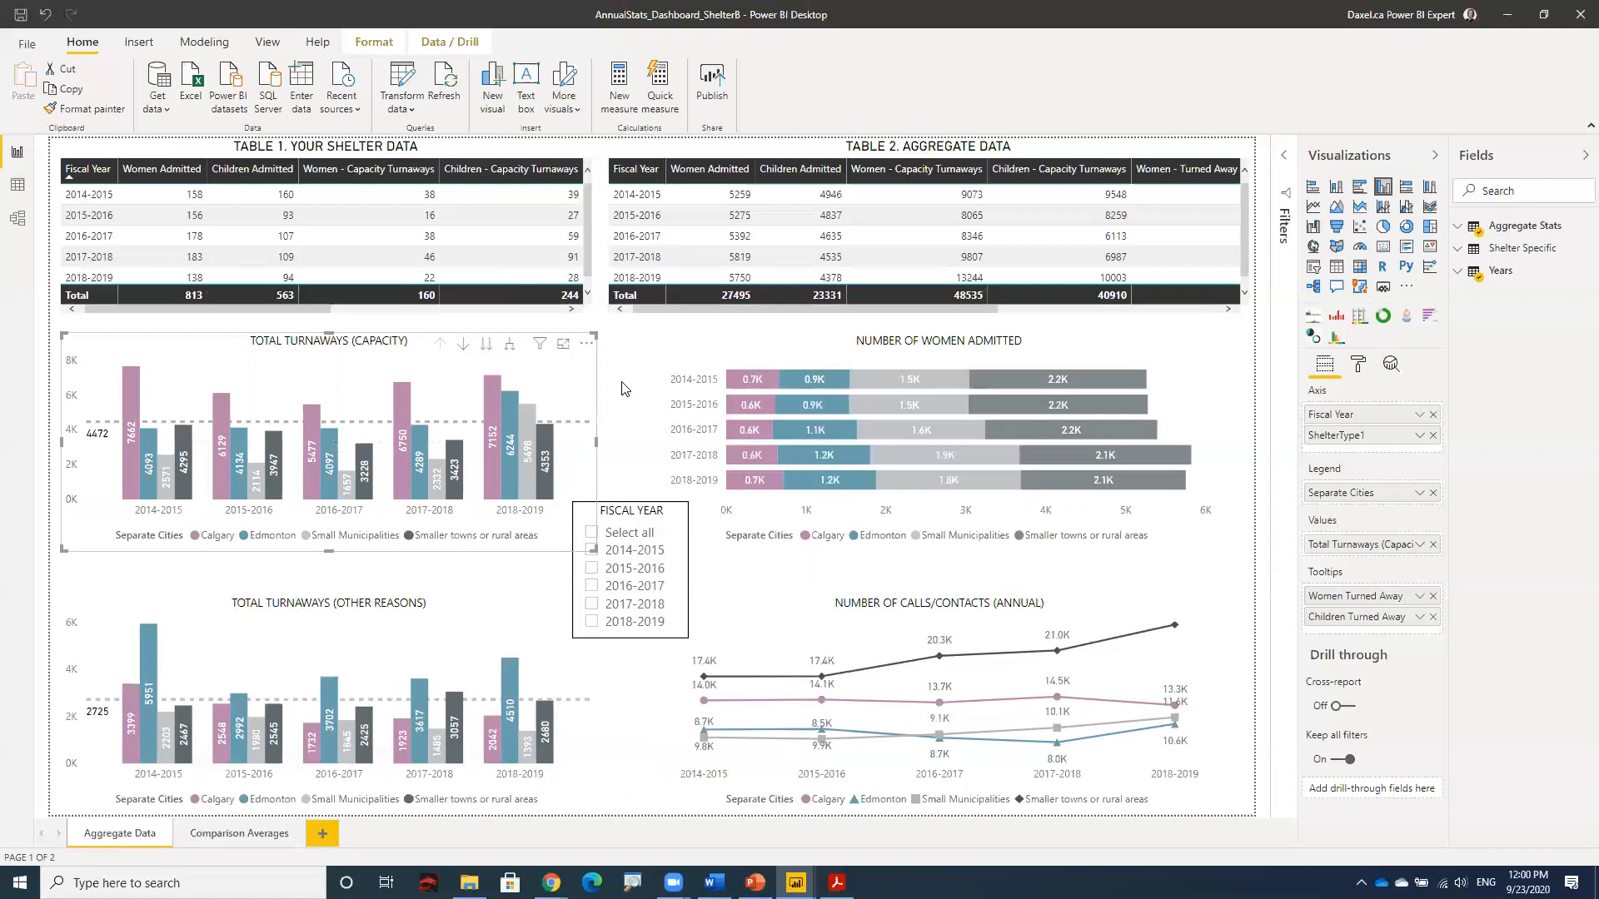
Step: Check the data export and other options offered for the Total Turnaways (Capacity) chart, and close them without choosing any
{"action": "mouse_move", "coordinate": [495, 411]}
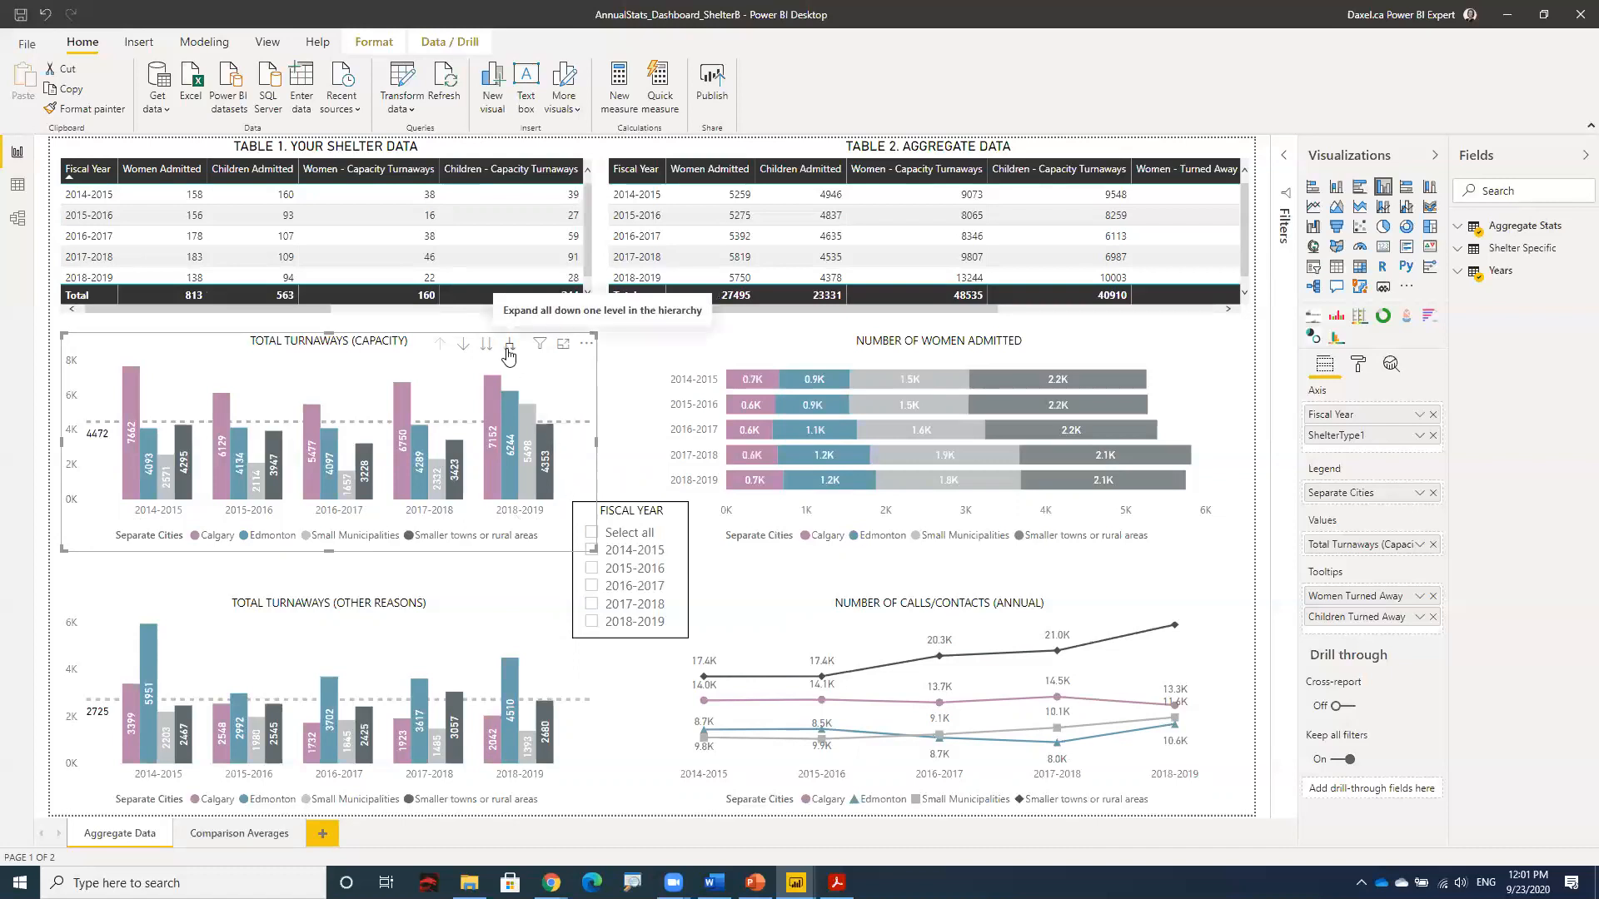
{"action": "left_click", "coordinate": [610, 487]}
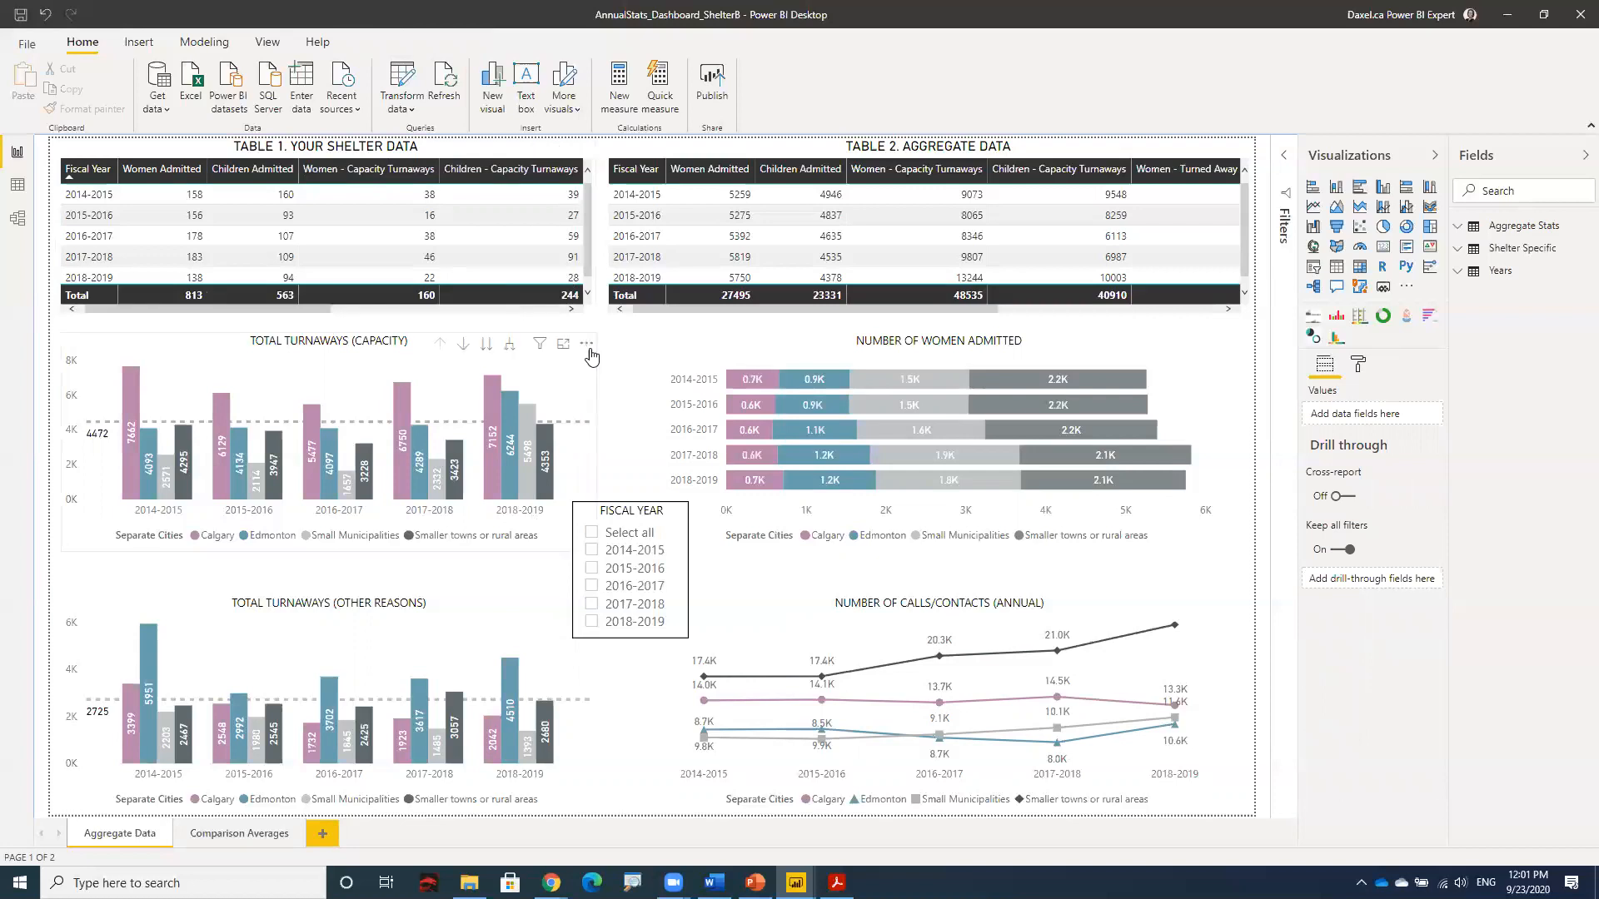
{"action": "left_click", "coordinate": [586, 345]}
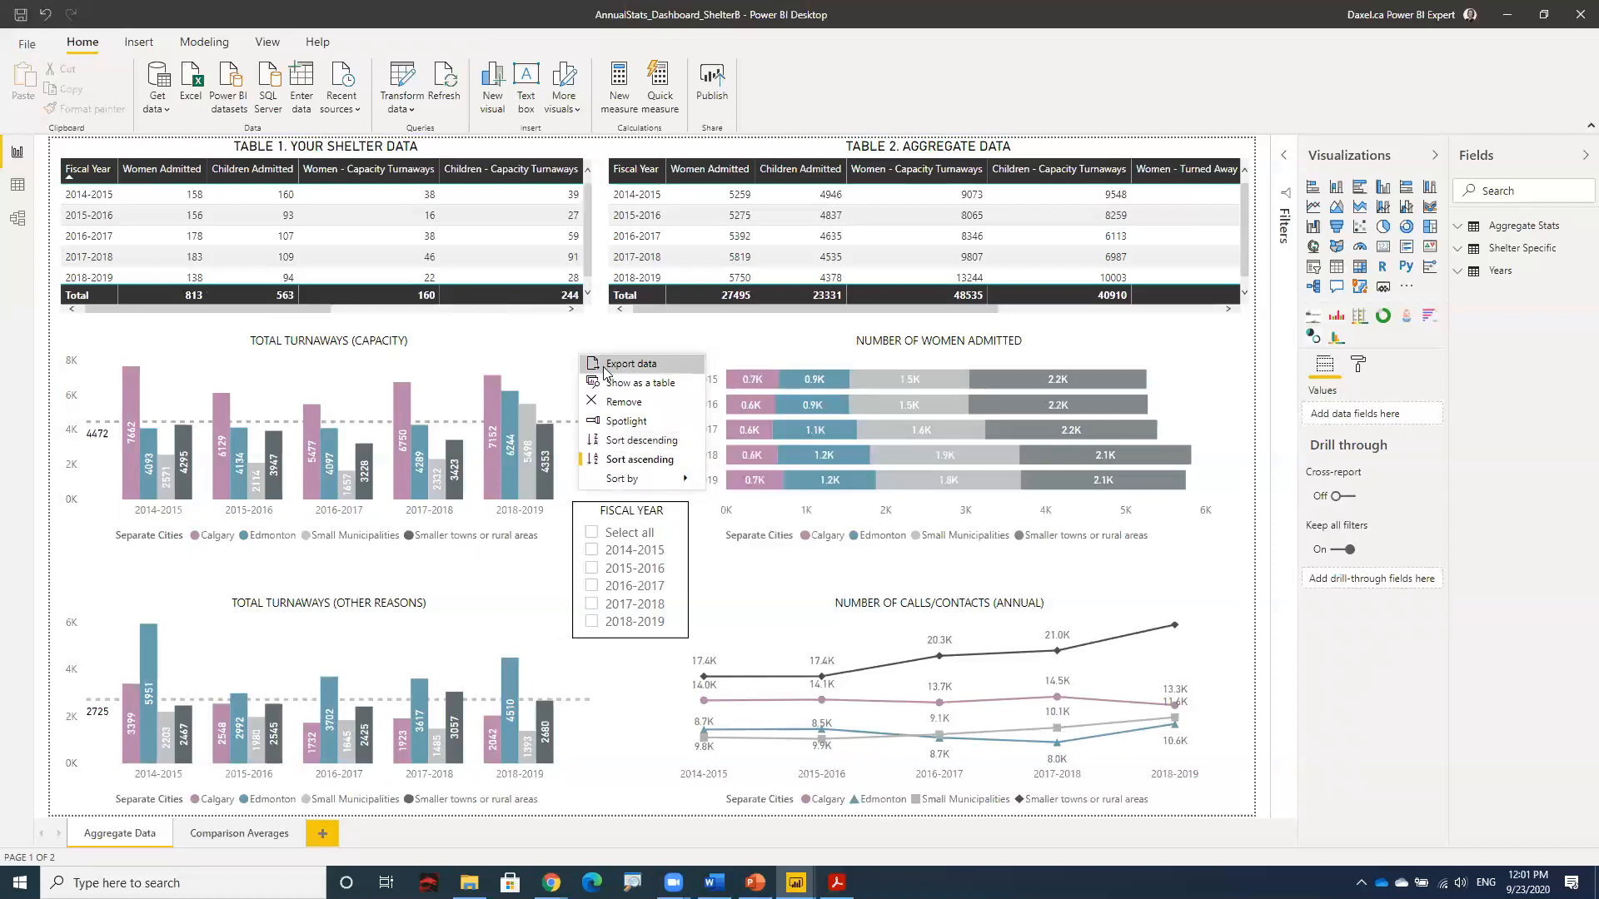
{"action": "left_click", "coordinate": [605, 335]}
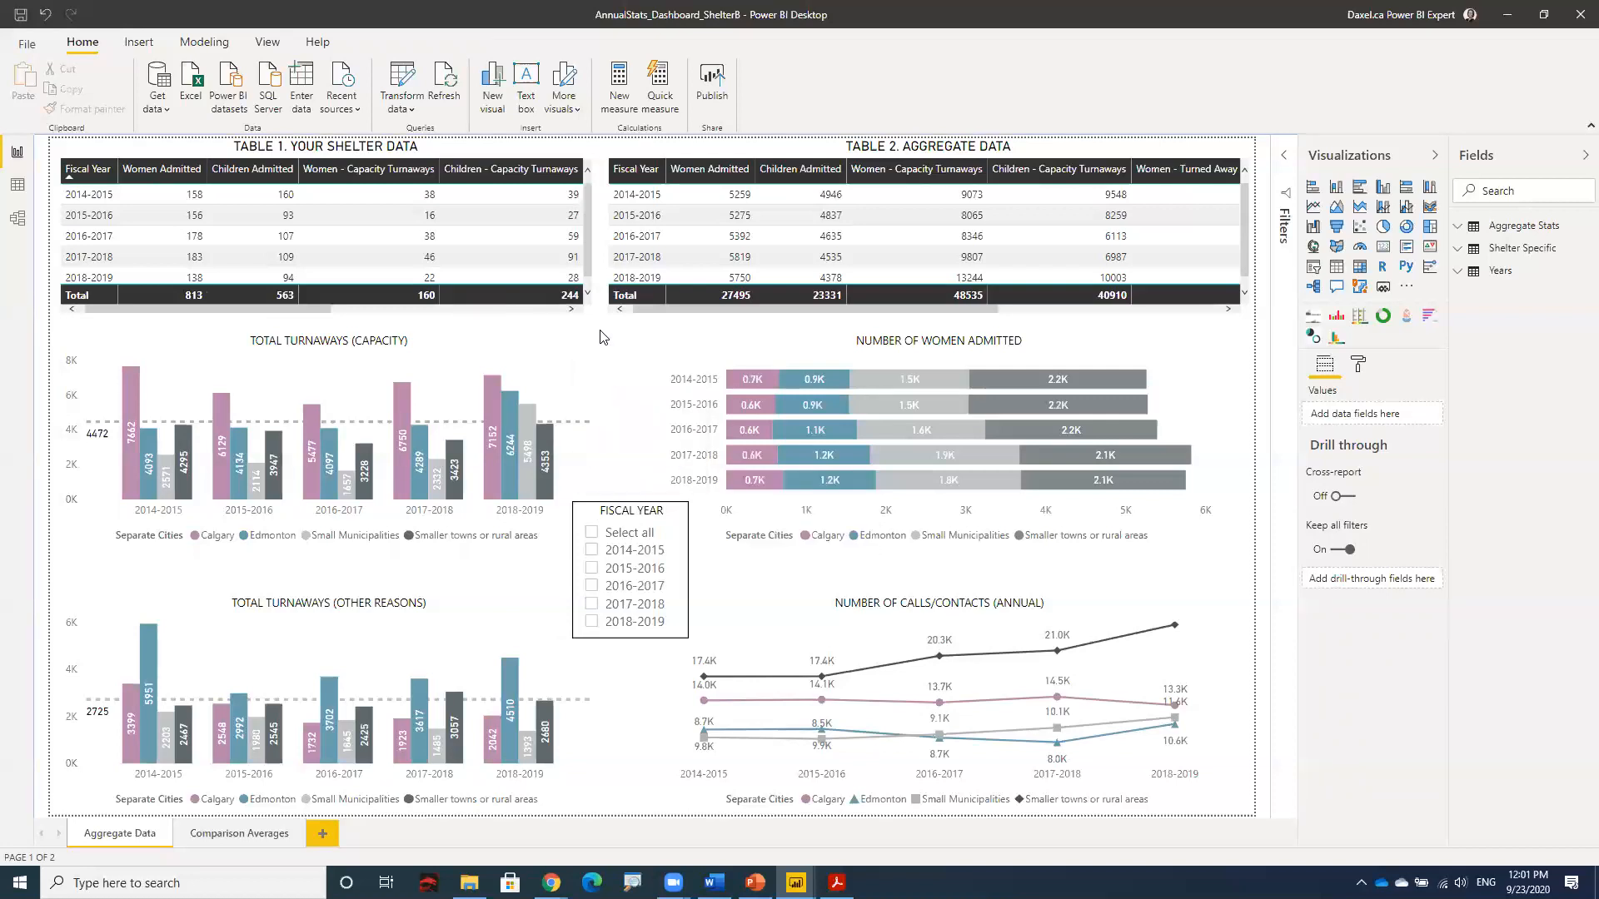
{"action": "left_click", "coordinate": [421, 170]}
Step: View the export formats offered for the whole report and return to the Aggregate Data page
{"action": "left_click", "coordinate": [30, 45]}
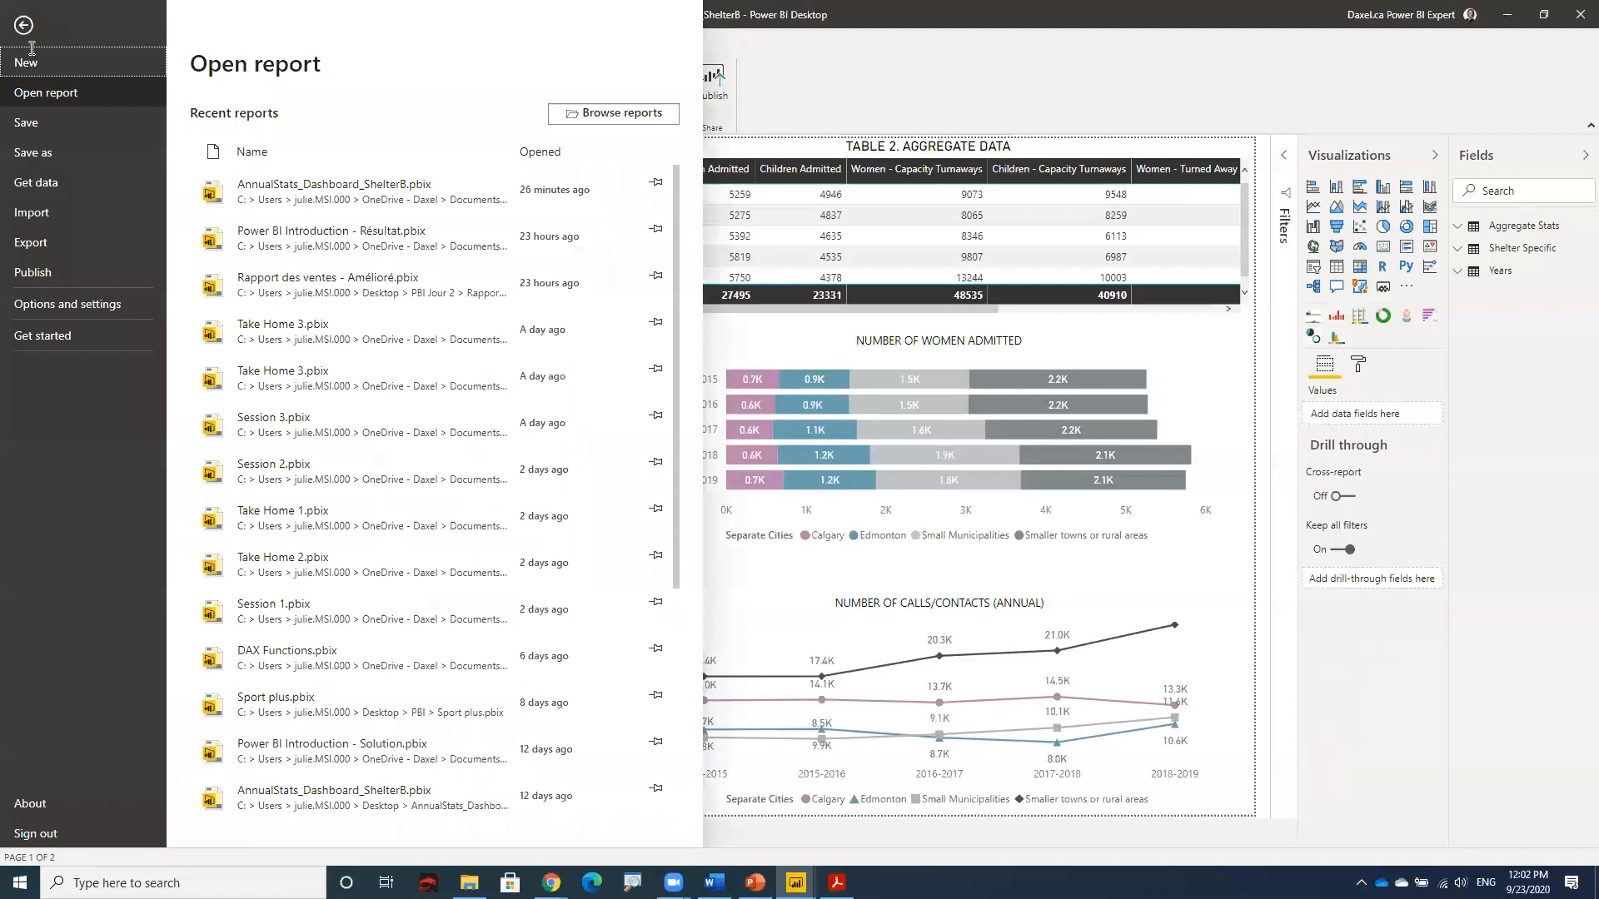
{"action": "left_click", "coordinate": [24, 25]}
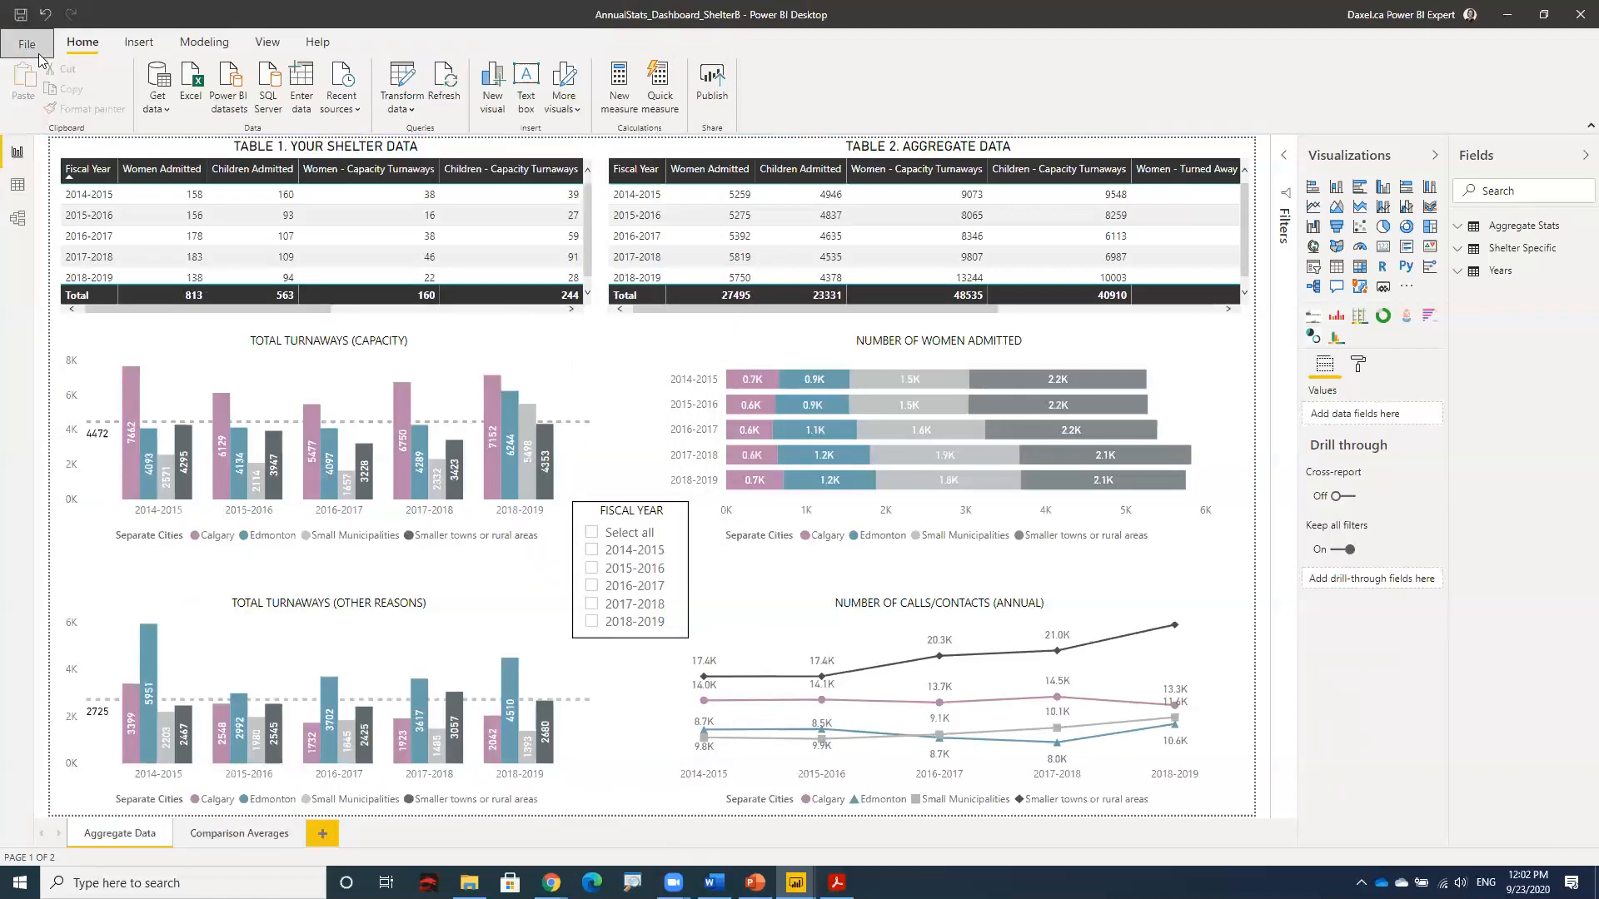
{"action": "left_click", "coordinate": [38, 50]}
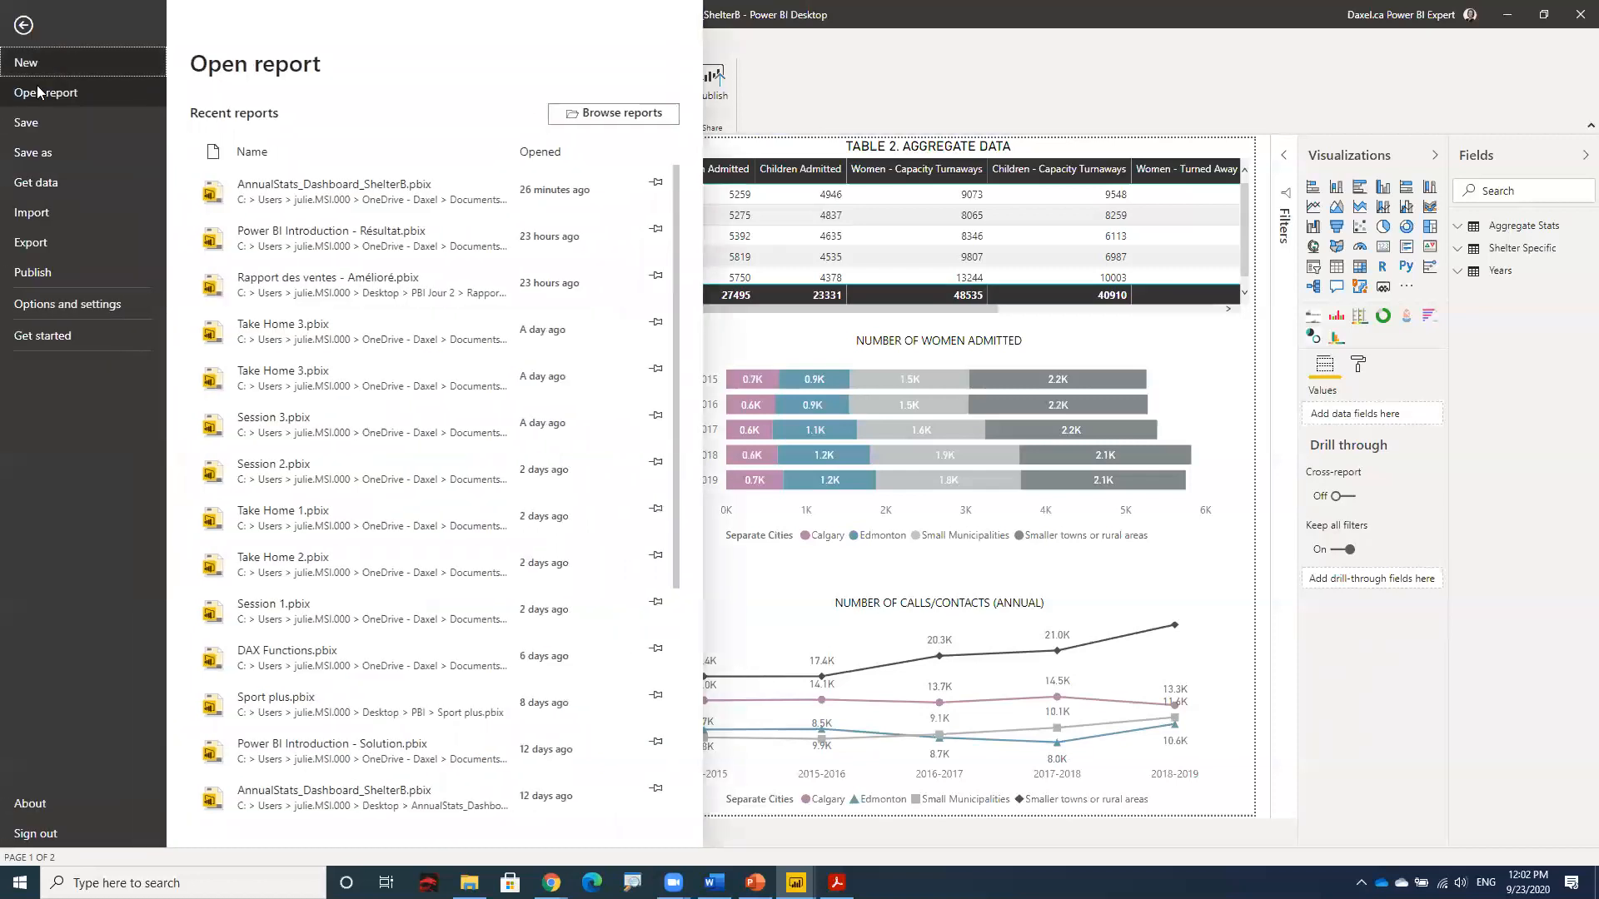
{"action": "left_click", "coordinate": [45, 243]}
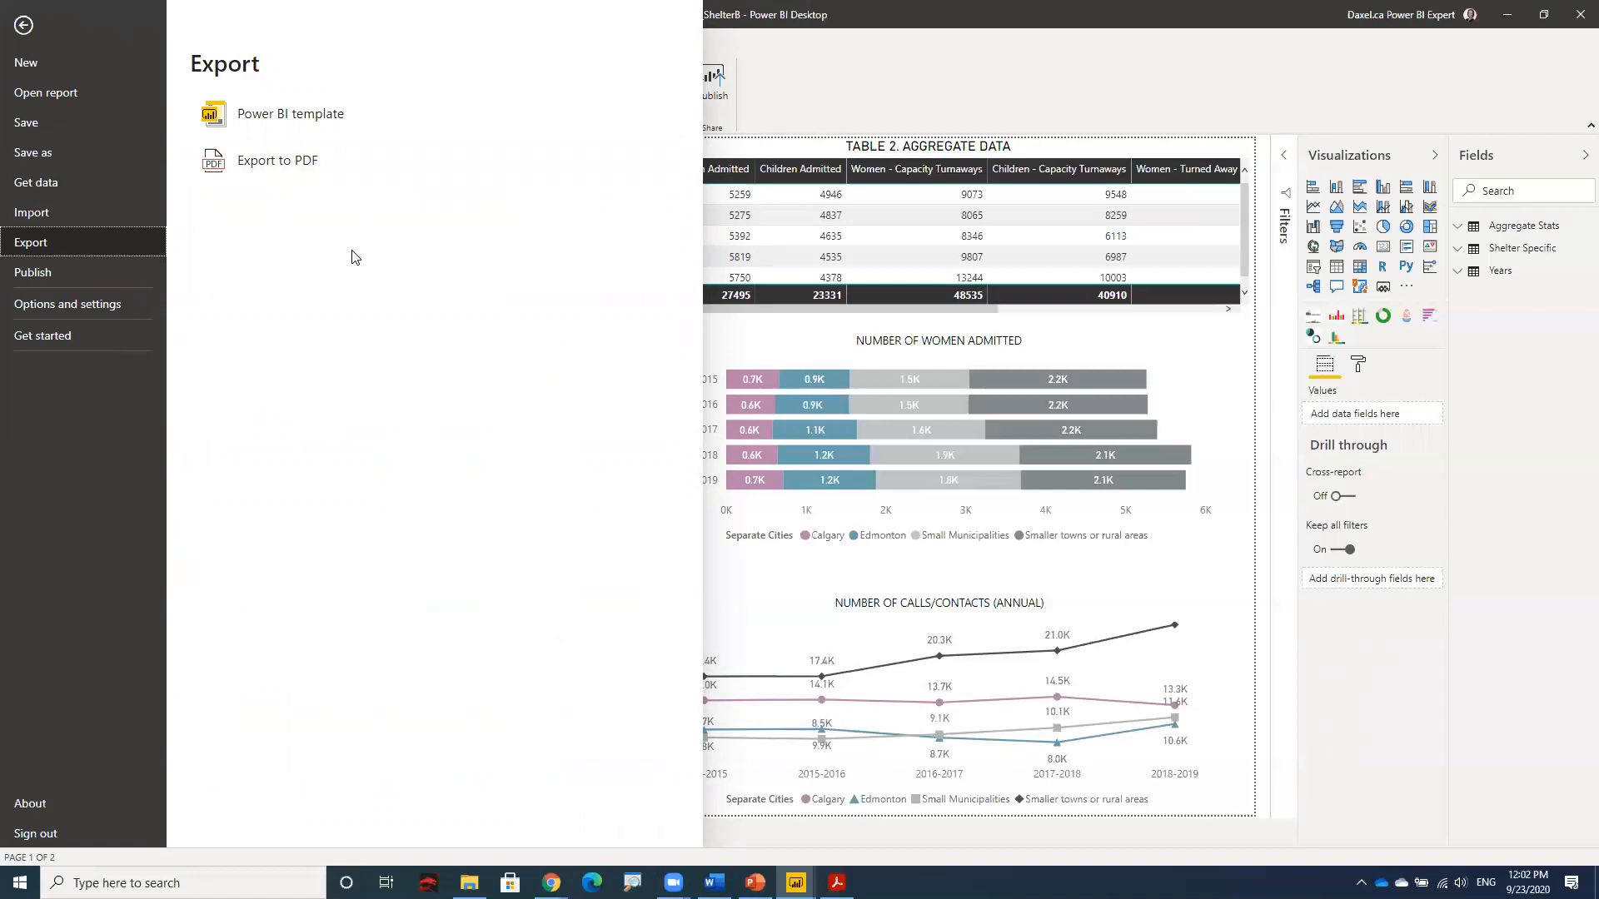
{"action": "left_click", "coordinate": [25, 25]}
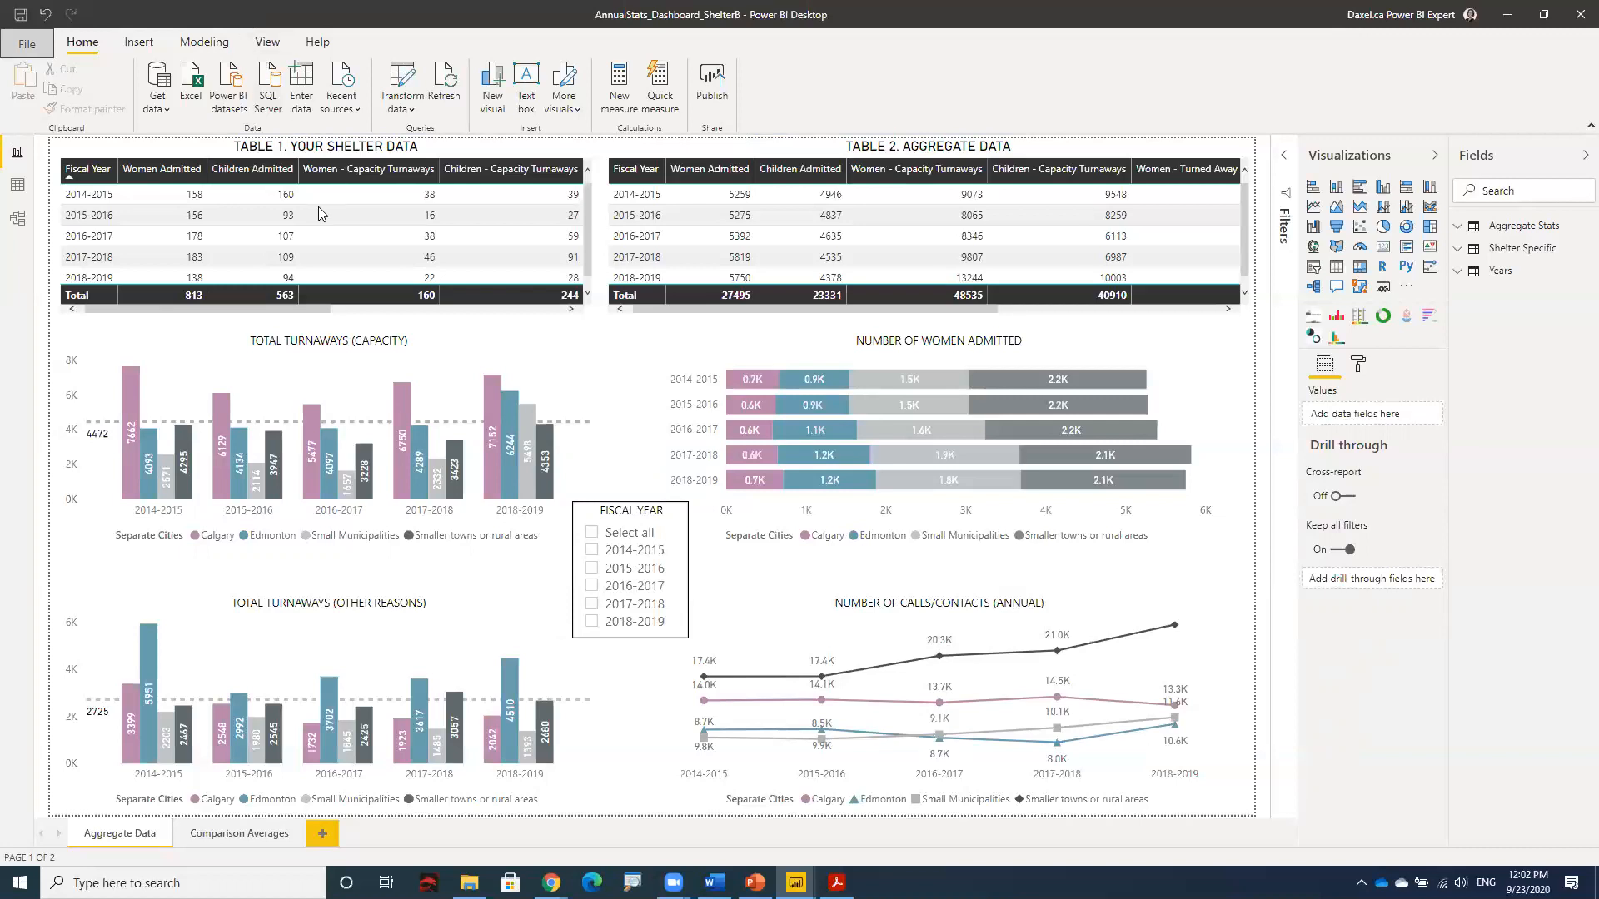
Step: Open the Comparison Averages page and examine the shelter and aggregate 2014-2015 bars in the capacity turnaways chart
{"action": "left_click", "coordinate": [236, 844]}
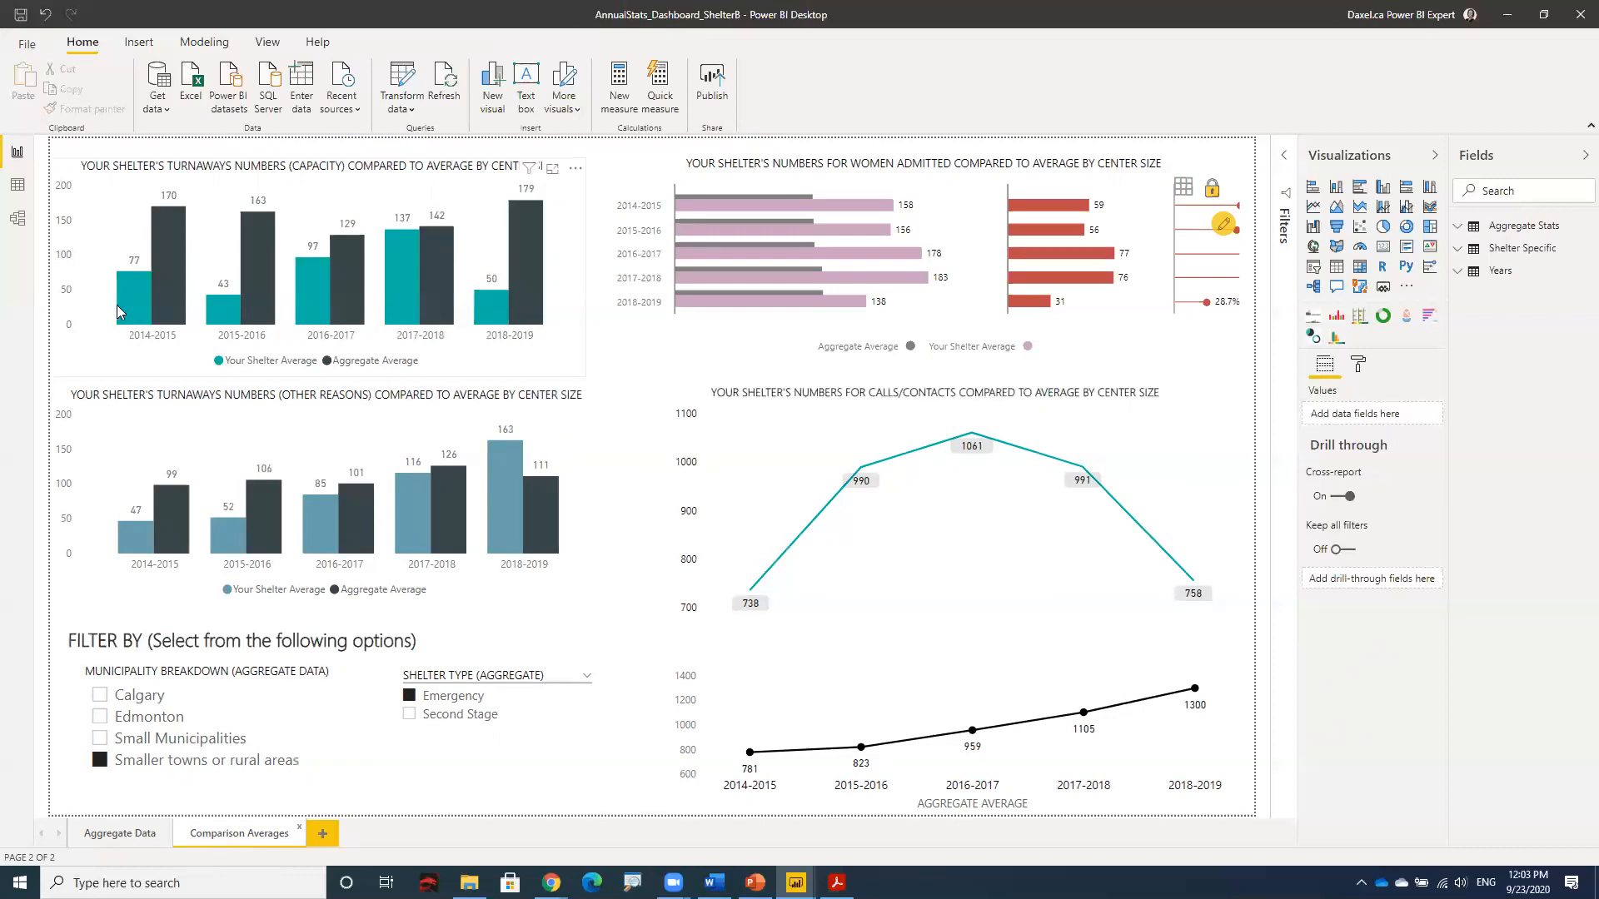
{"action": "mouse_move", "coordinate": [130, 301]}
{"action": "mouse_move", "coordinate": [139, 316]}
{"action": "mouse_move", "coordinate": [173, 262]}
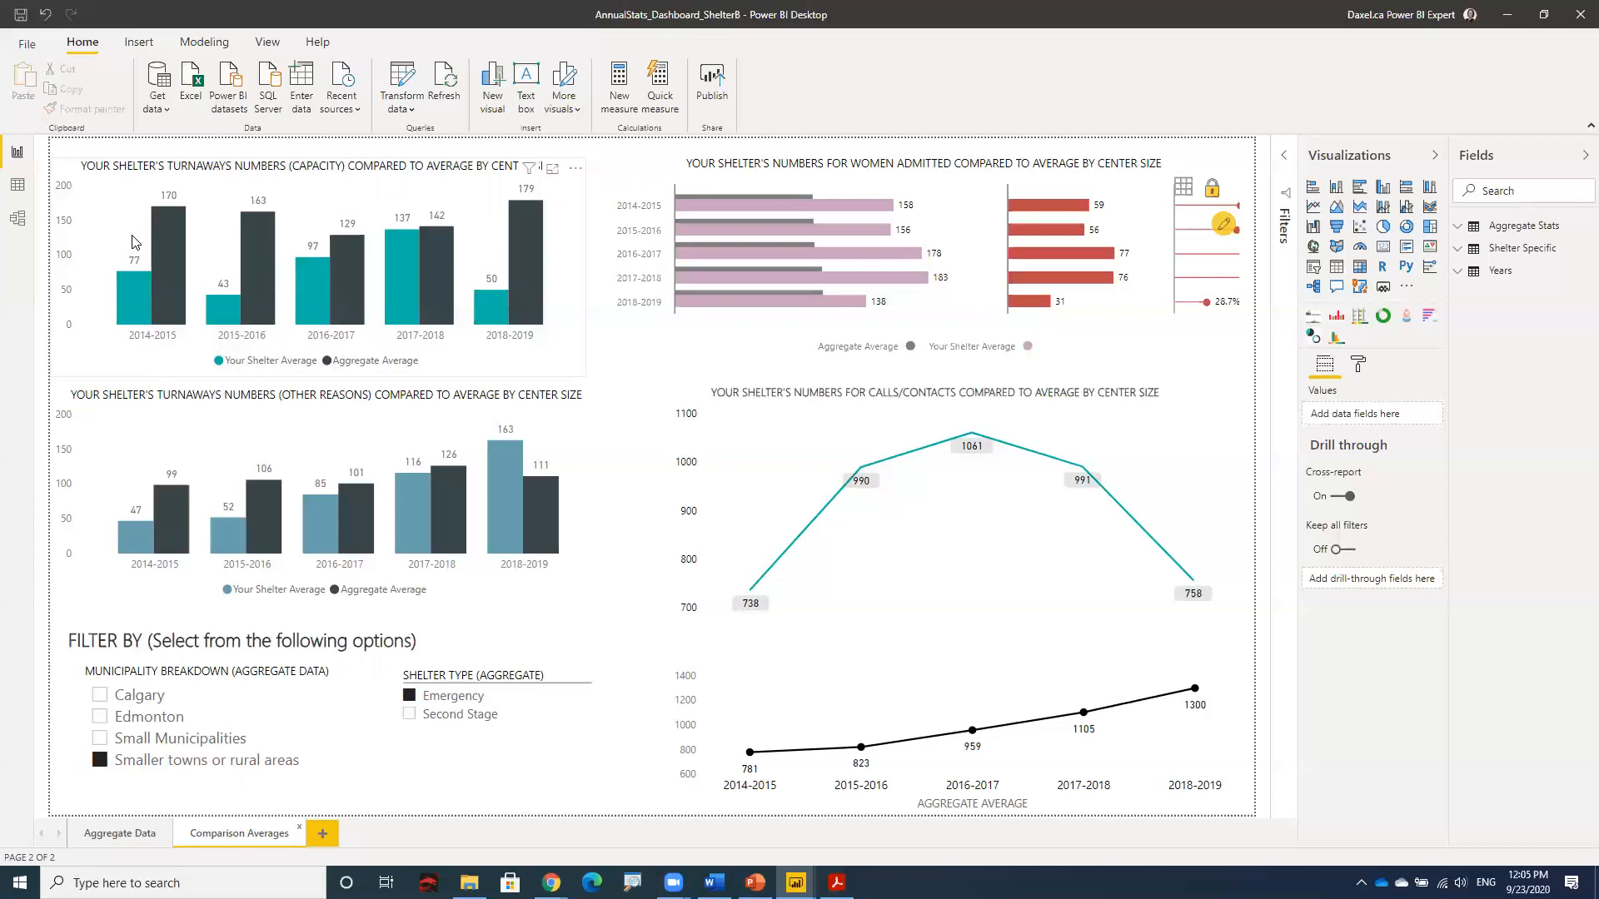
Step: Filter the Municipality Breakdown to Calgary, and set it back to Smaller towns or rural areas
{"action": "left_click", "coordinate": [99, 698]}
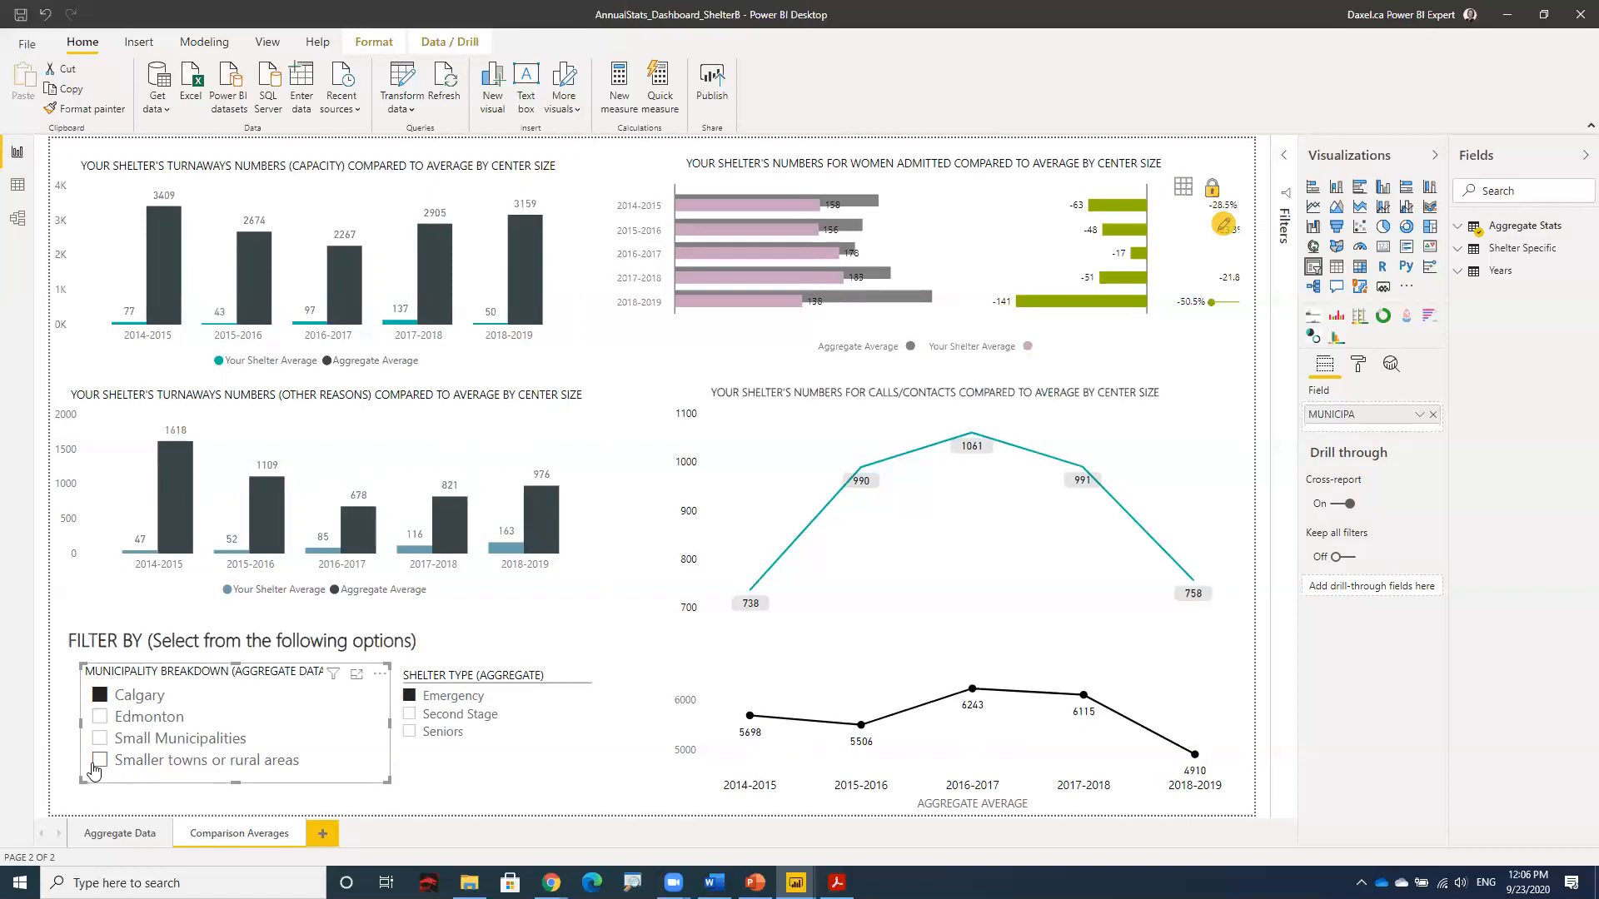
{"action": "left_click", "coordinate": [99, 761]}
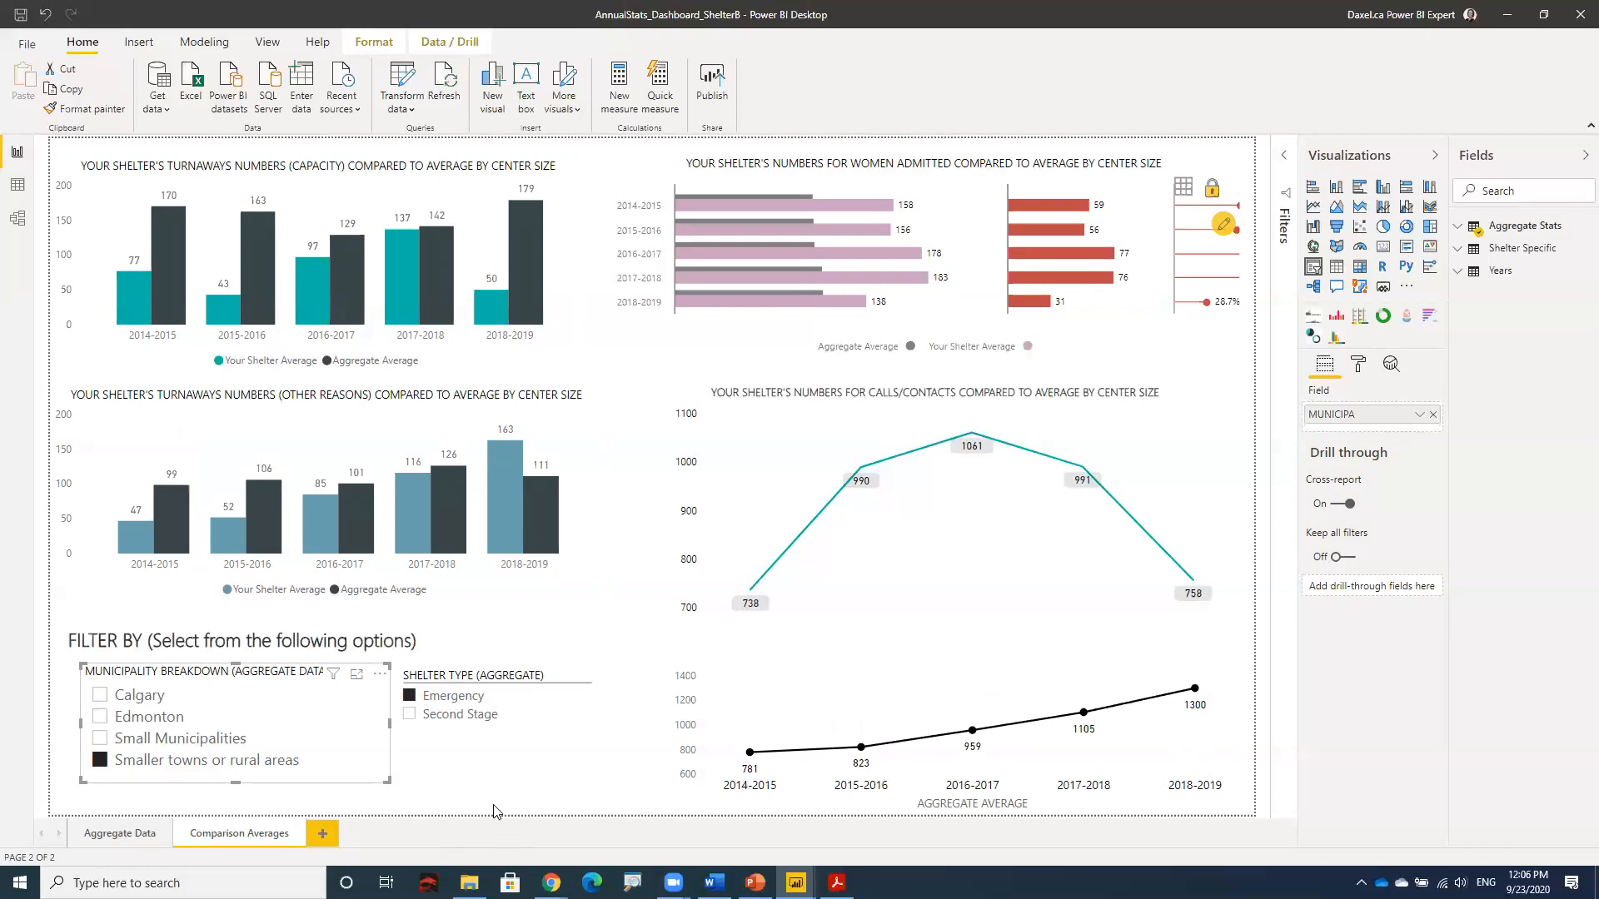
{"action": "left_click", "coordinate": [493, 806]}
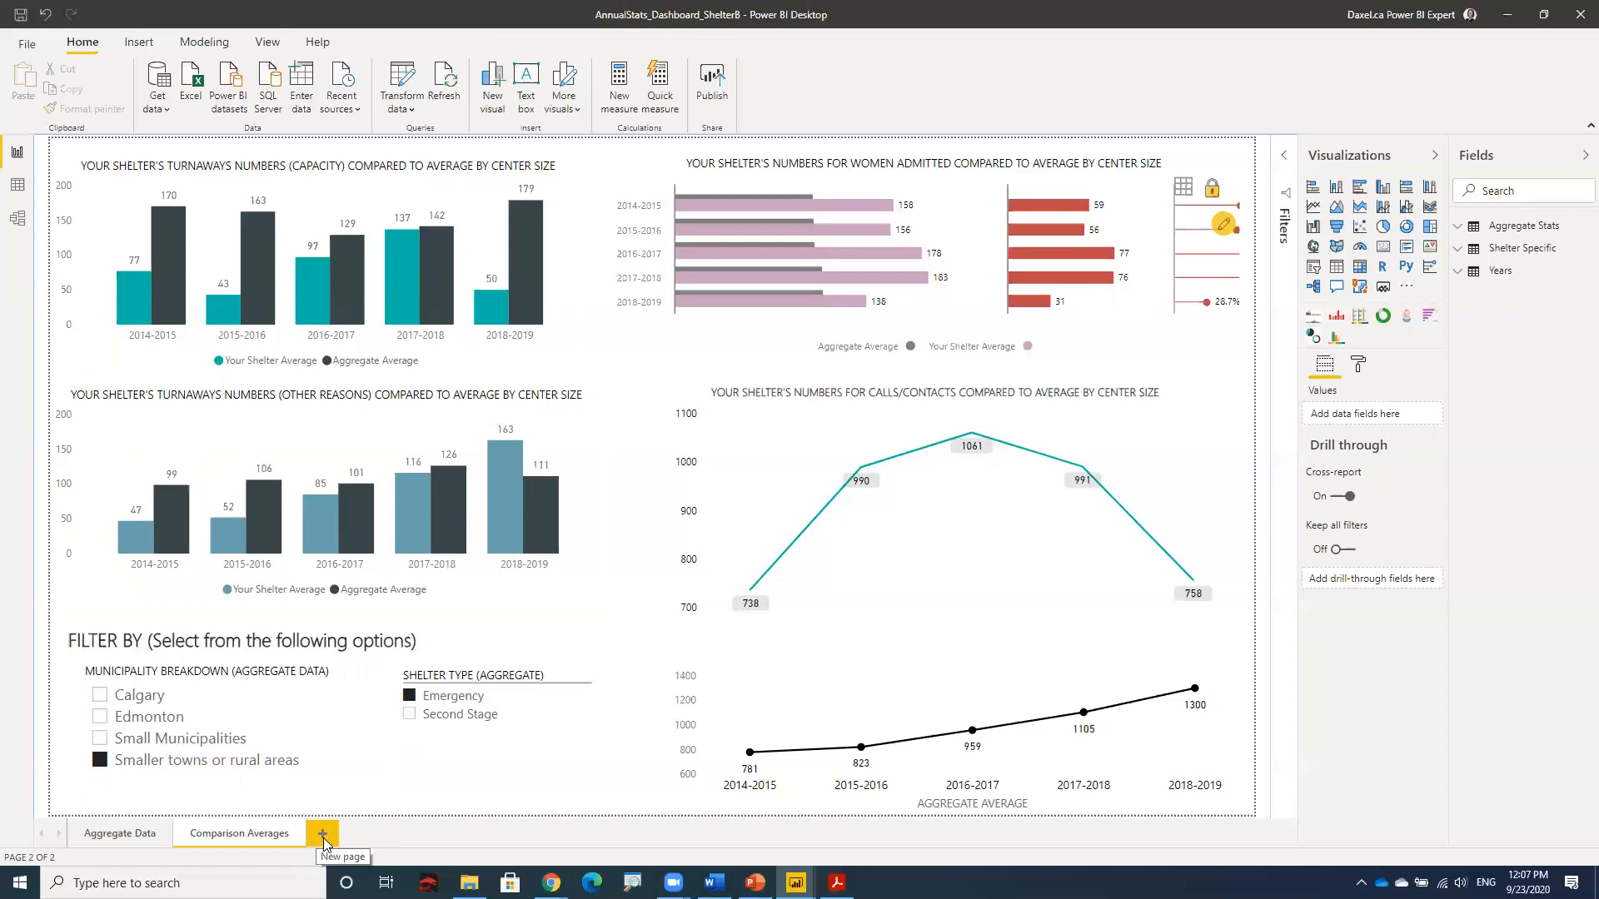
Step: Add a new report page and place a Q&A visual on it, widened to nearly half the page width
{"action": "left_click", "coordinate": [323, 834]}
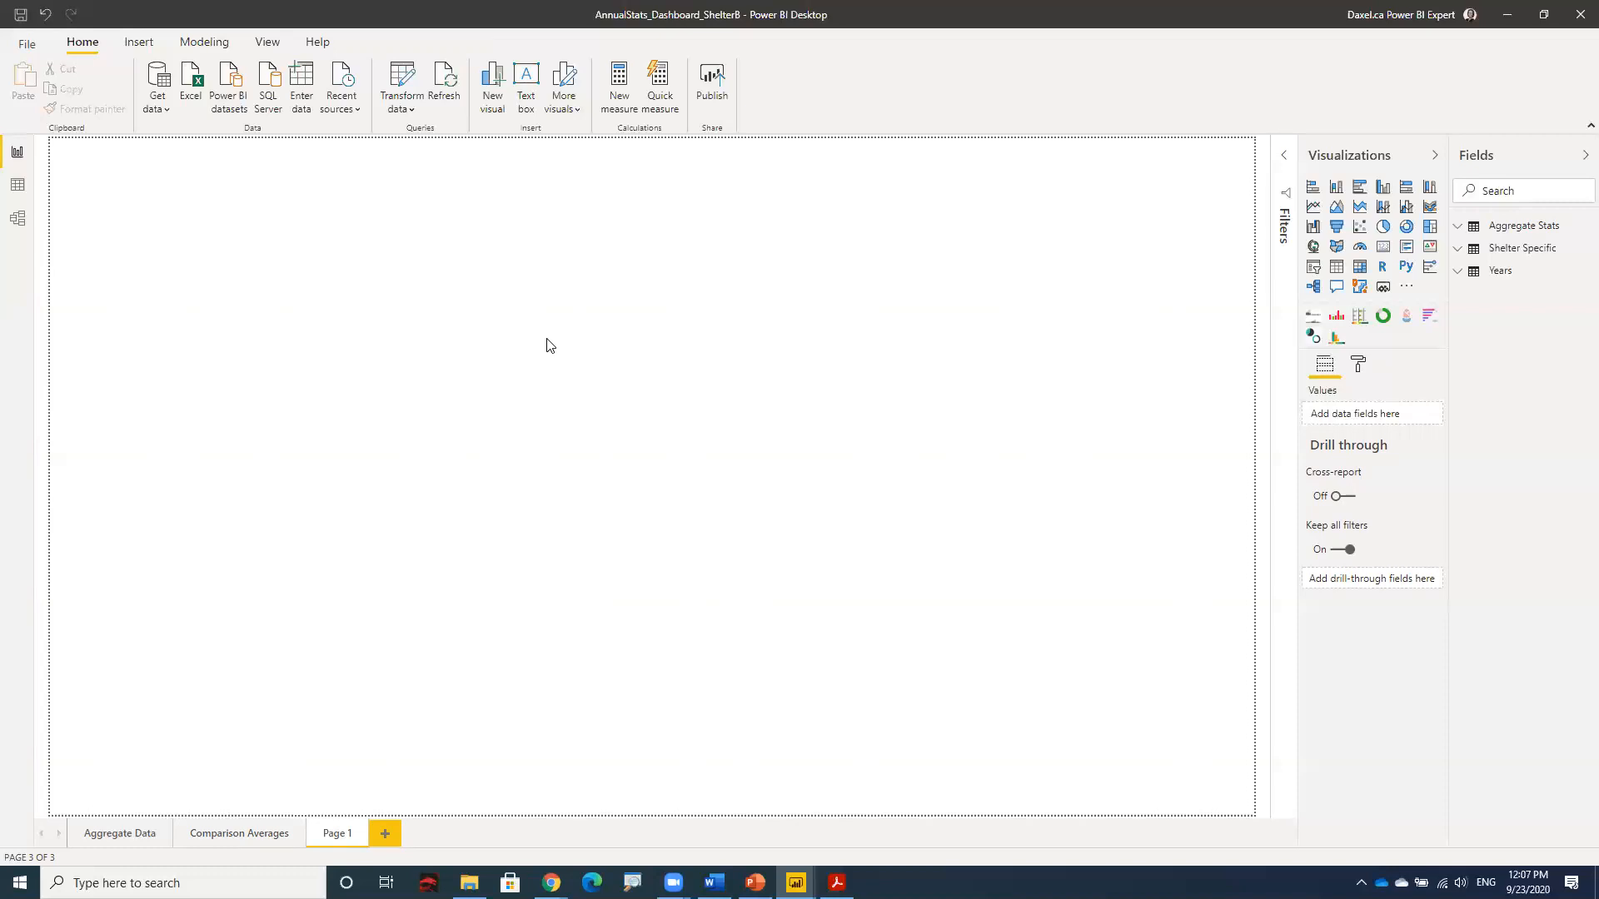
{"action": "double_click", "coordinate": [547, 343]}
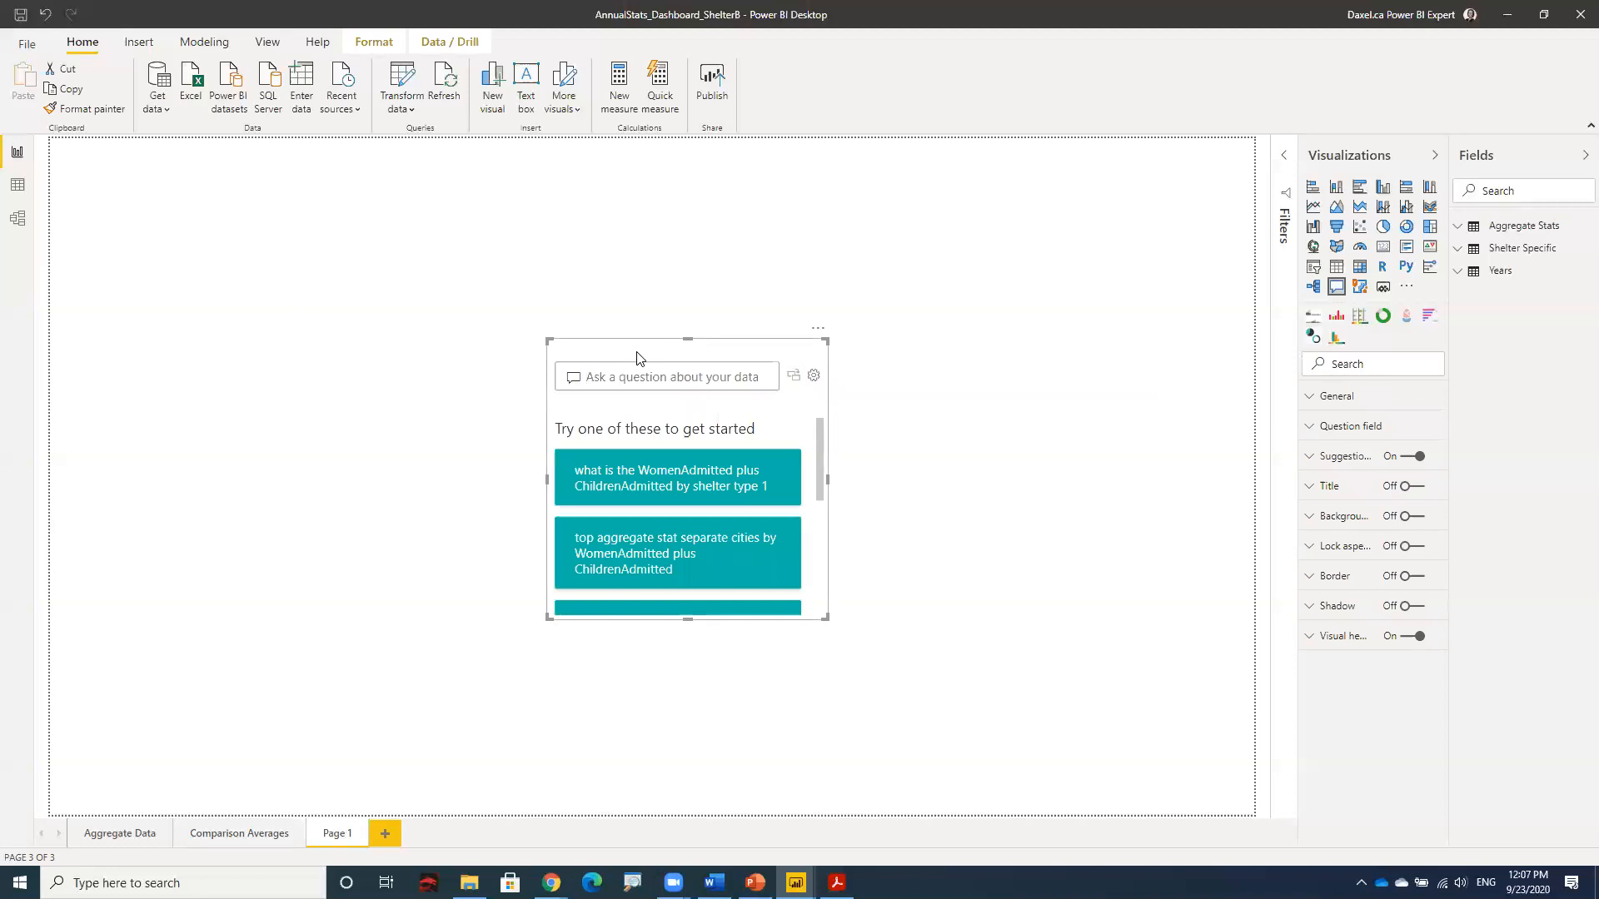
{"action": "left_click", "coordinate": [46, 16]}
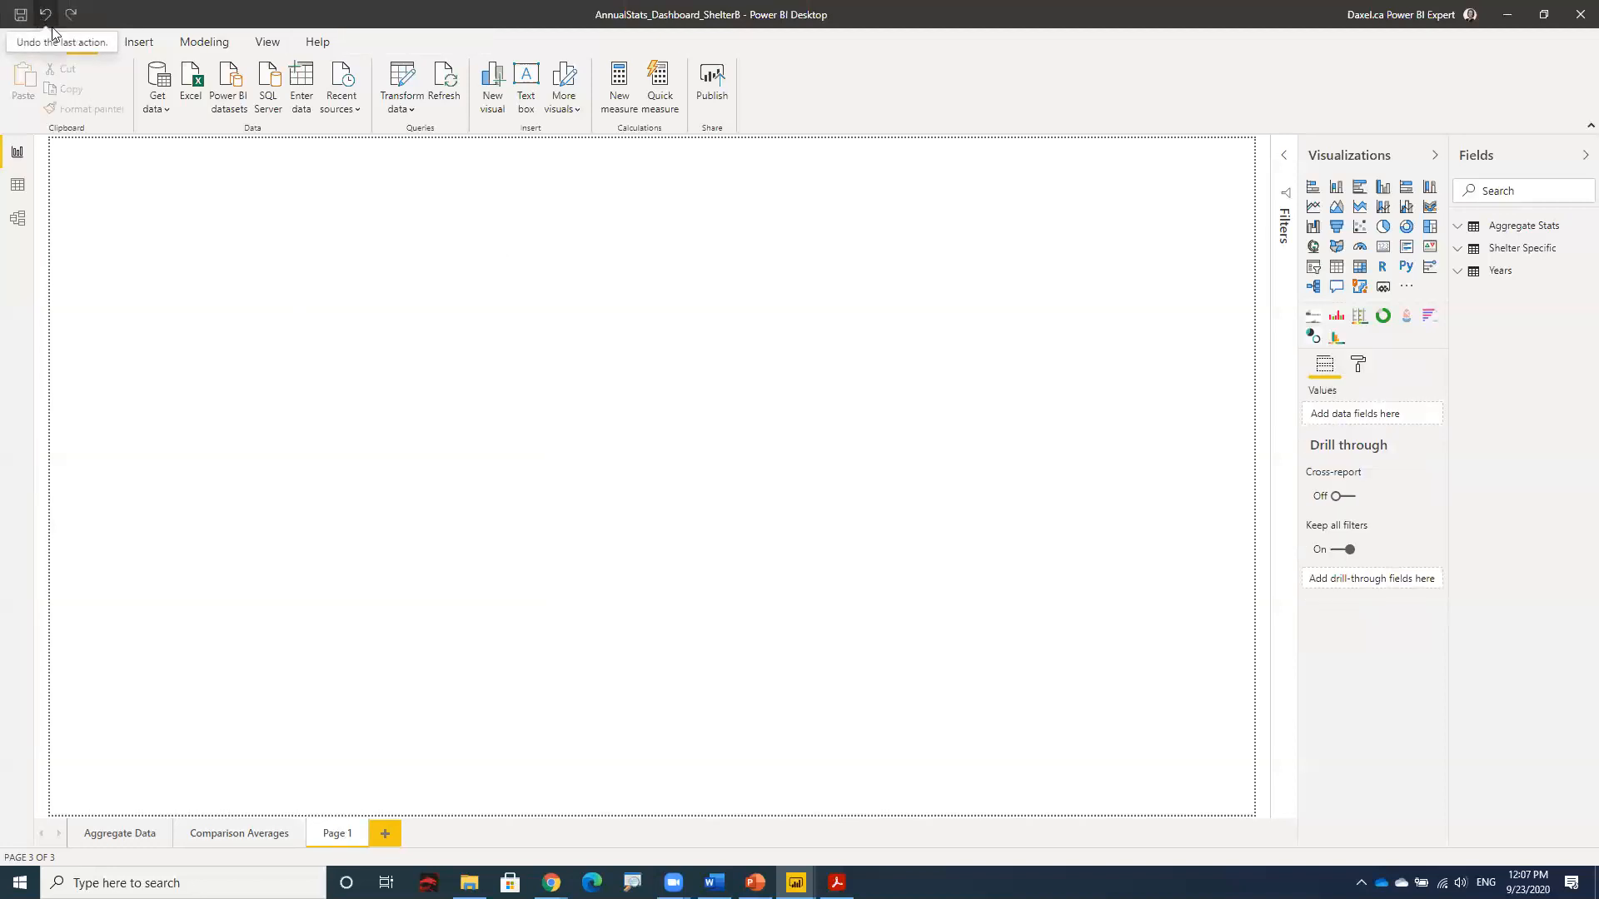
{"action": "double_click", "coordinate": [650, 295]}
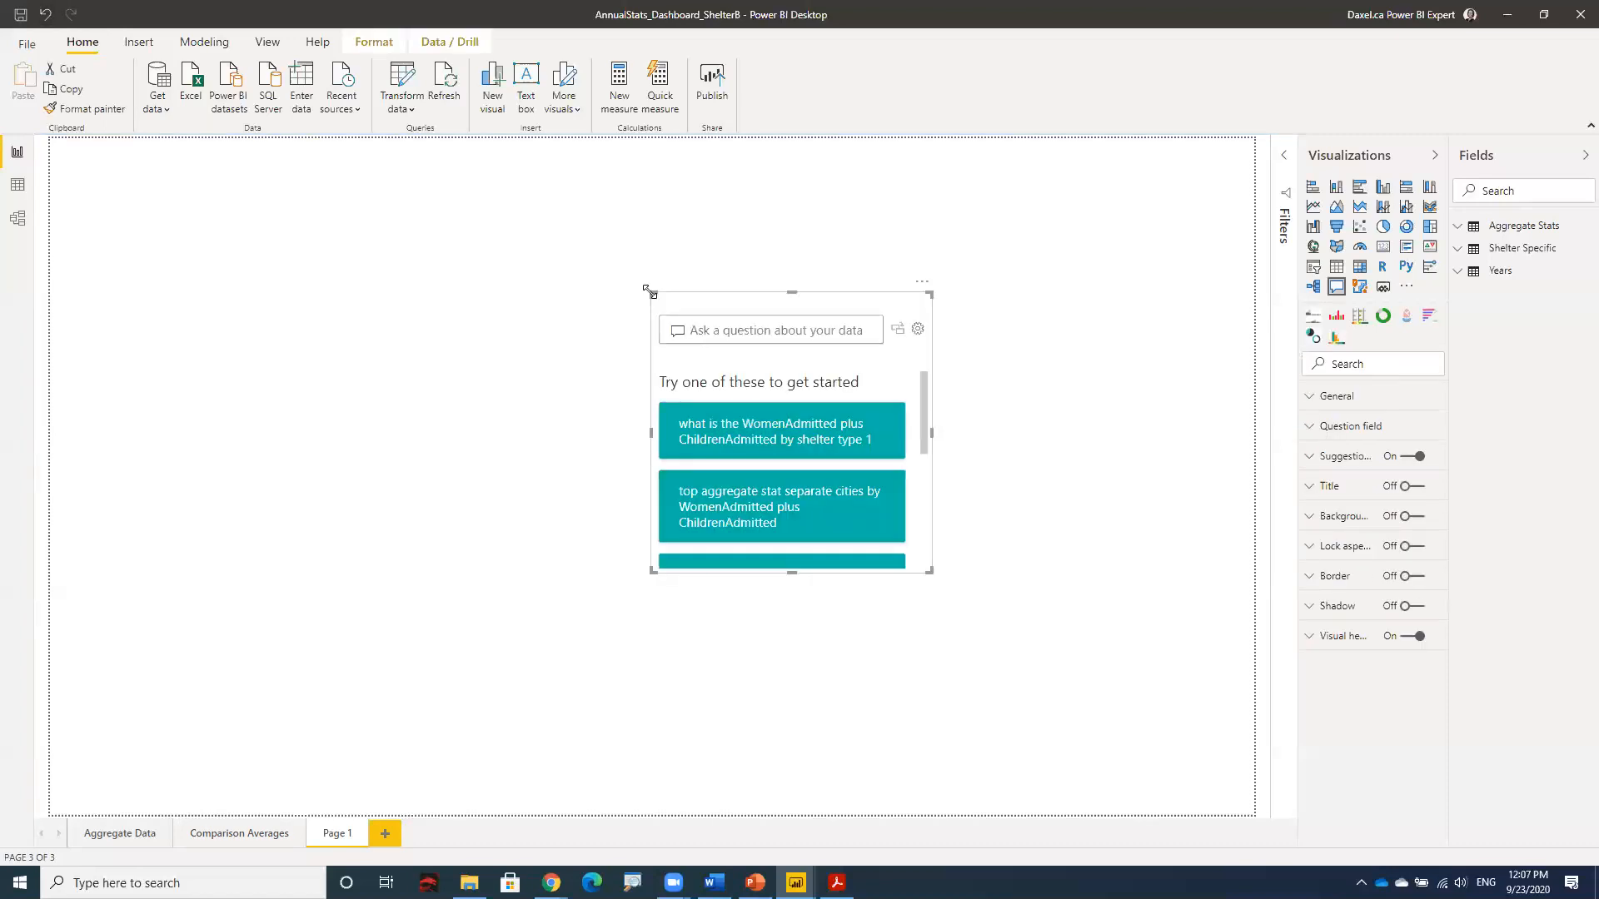
{"action": "left_click_drag", "start_coordinate": [649, 290], "coordinate": [385, 270]}
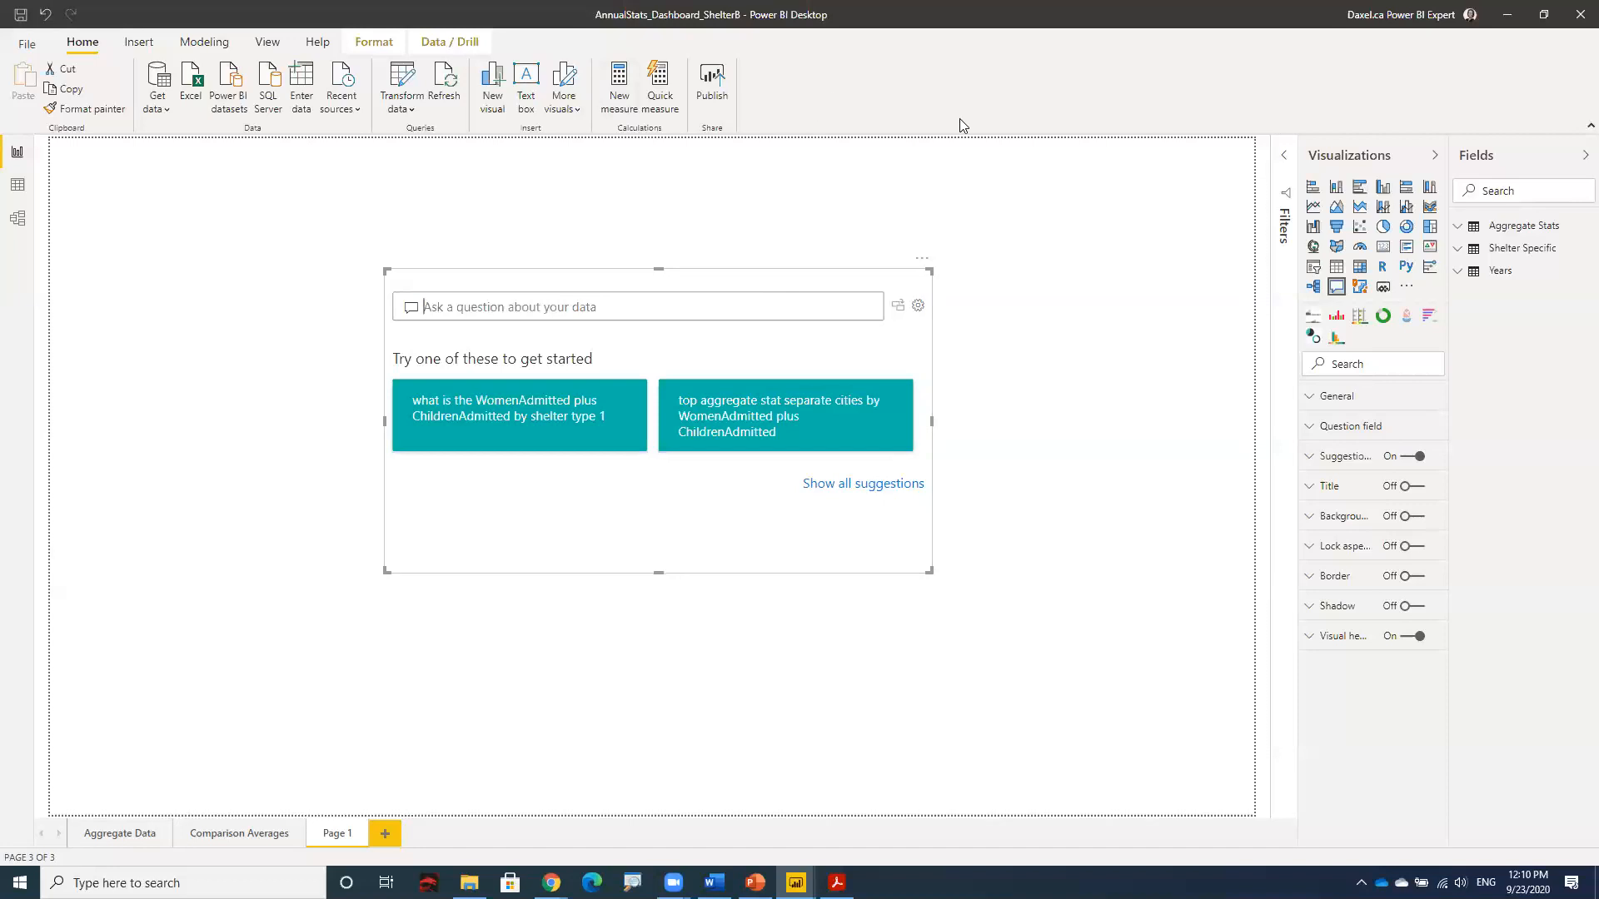
Step: Expand the Filters pane to view the page-level and all-pages filter areas, and collapse it again
{"action": "left_click", "coordinate": [1285, 158]}
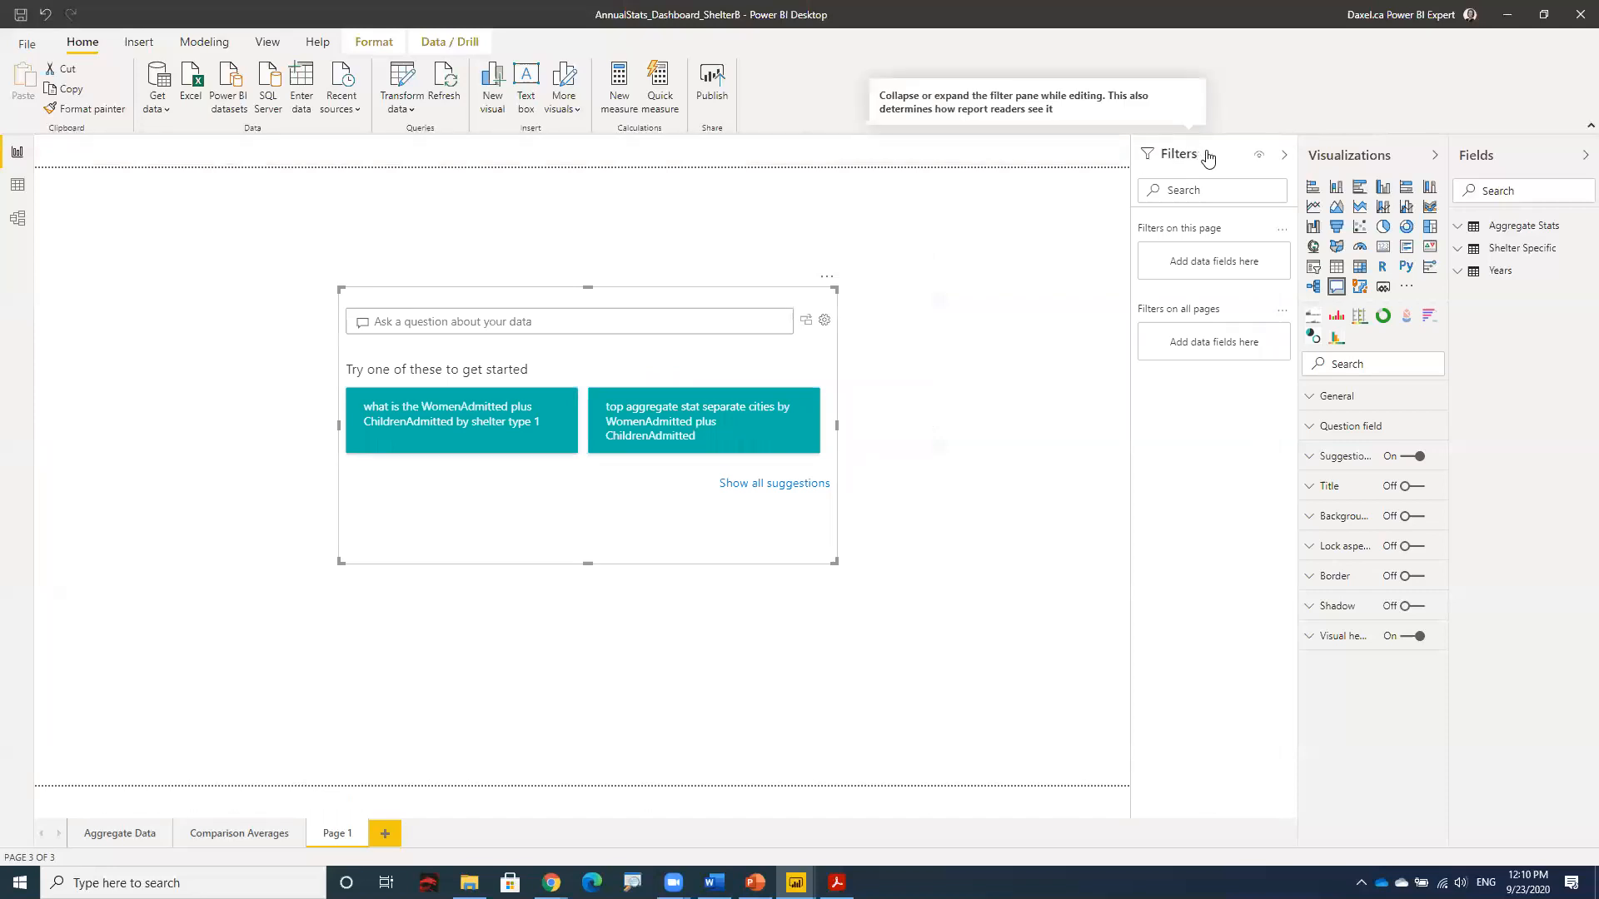
{"action": "left_click", "coordinate": [1287, 159]}
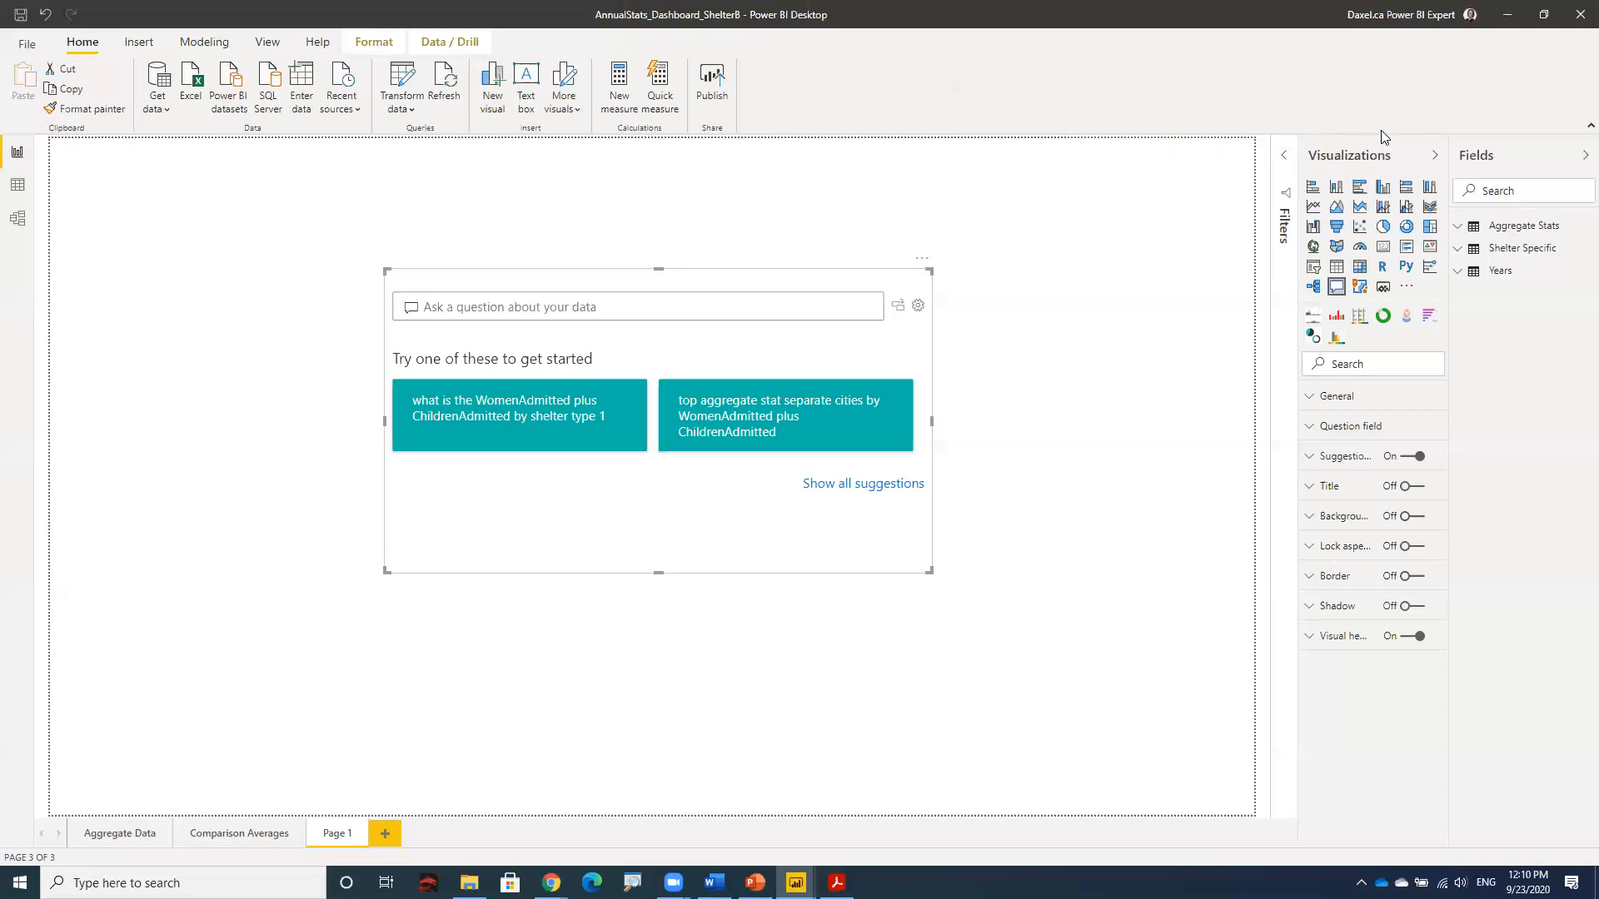
{"action": "left_click", "coordinate": [1284, 156]}
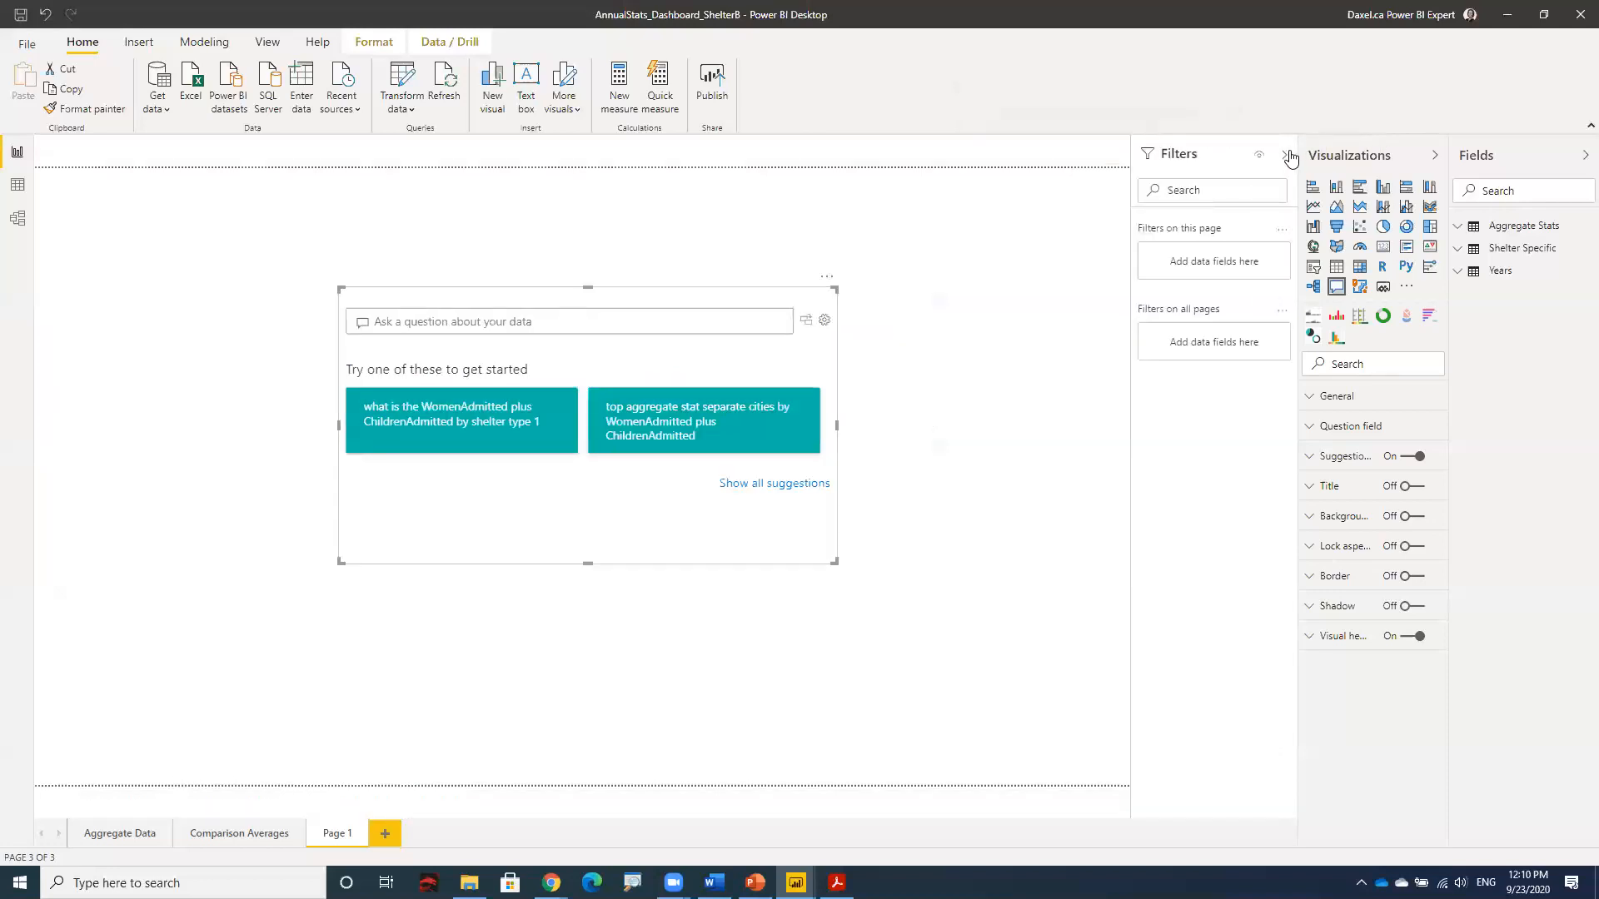
{"action": "left_click", "coordinate": [1288, 157]}
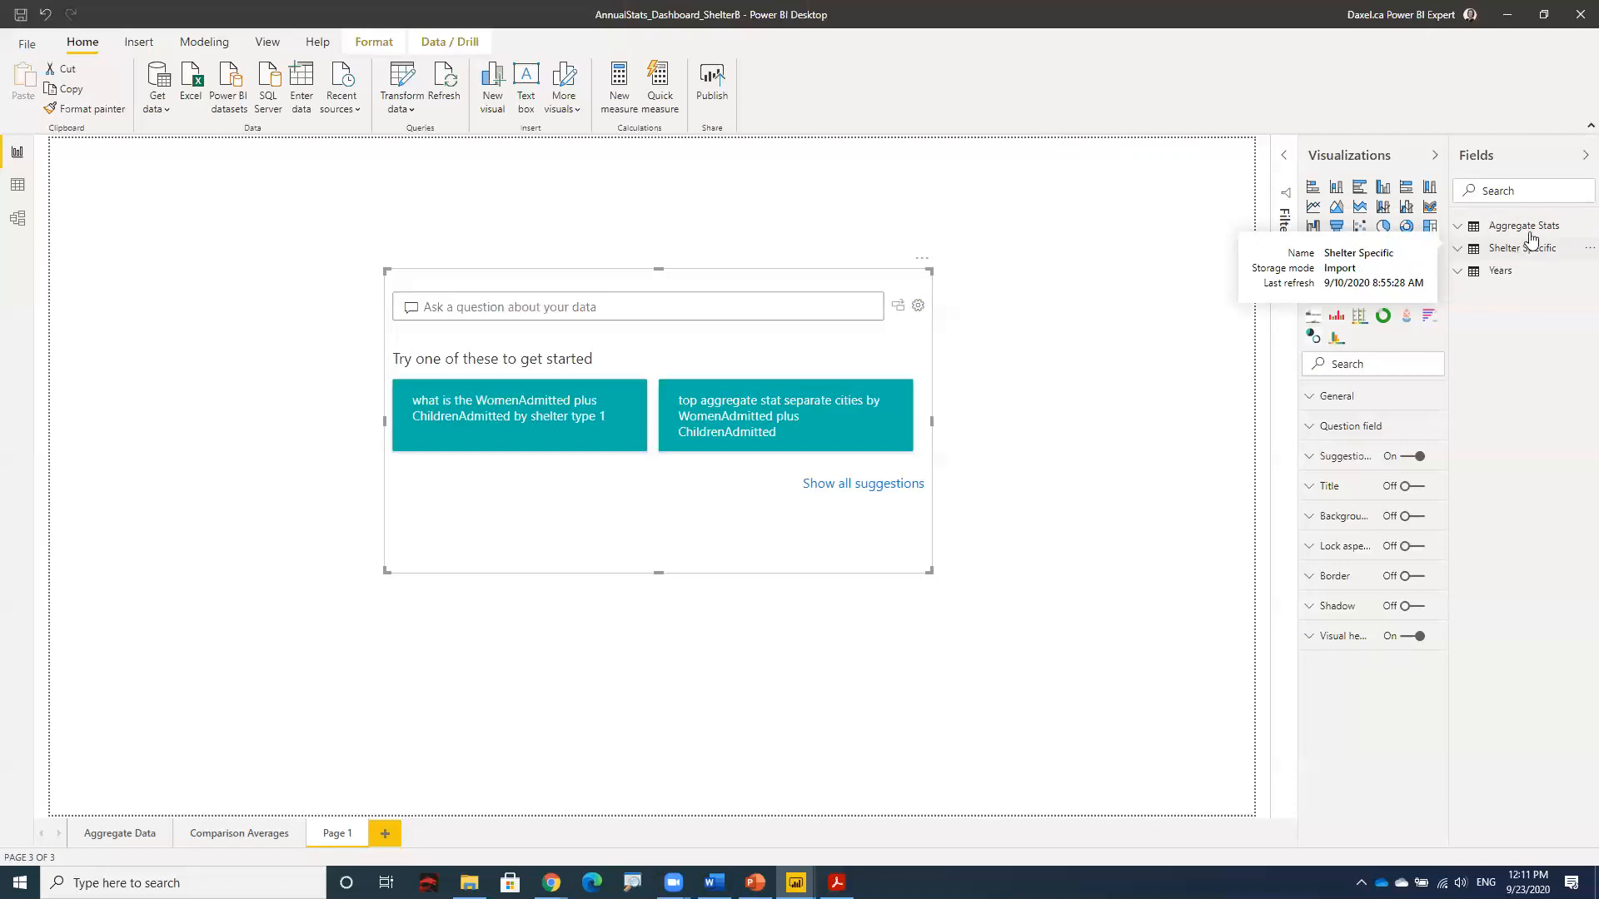
Step: Expand the Aggregate Stats table in the field list, look through its fields, and collapse it again
{"action": "mouse_move", "coordinate": [1531, 239]}
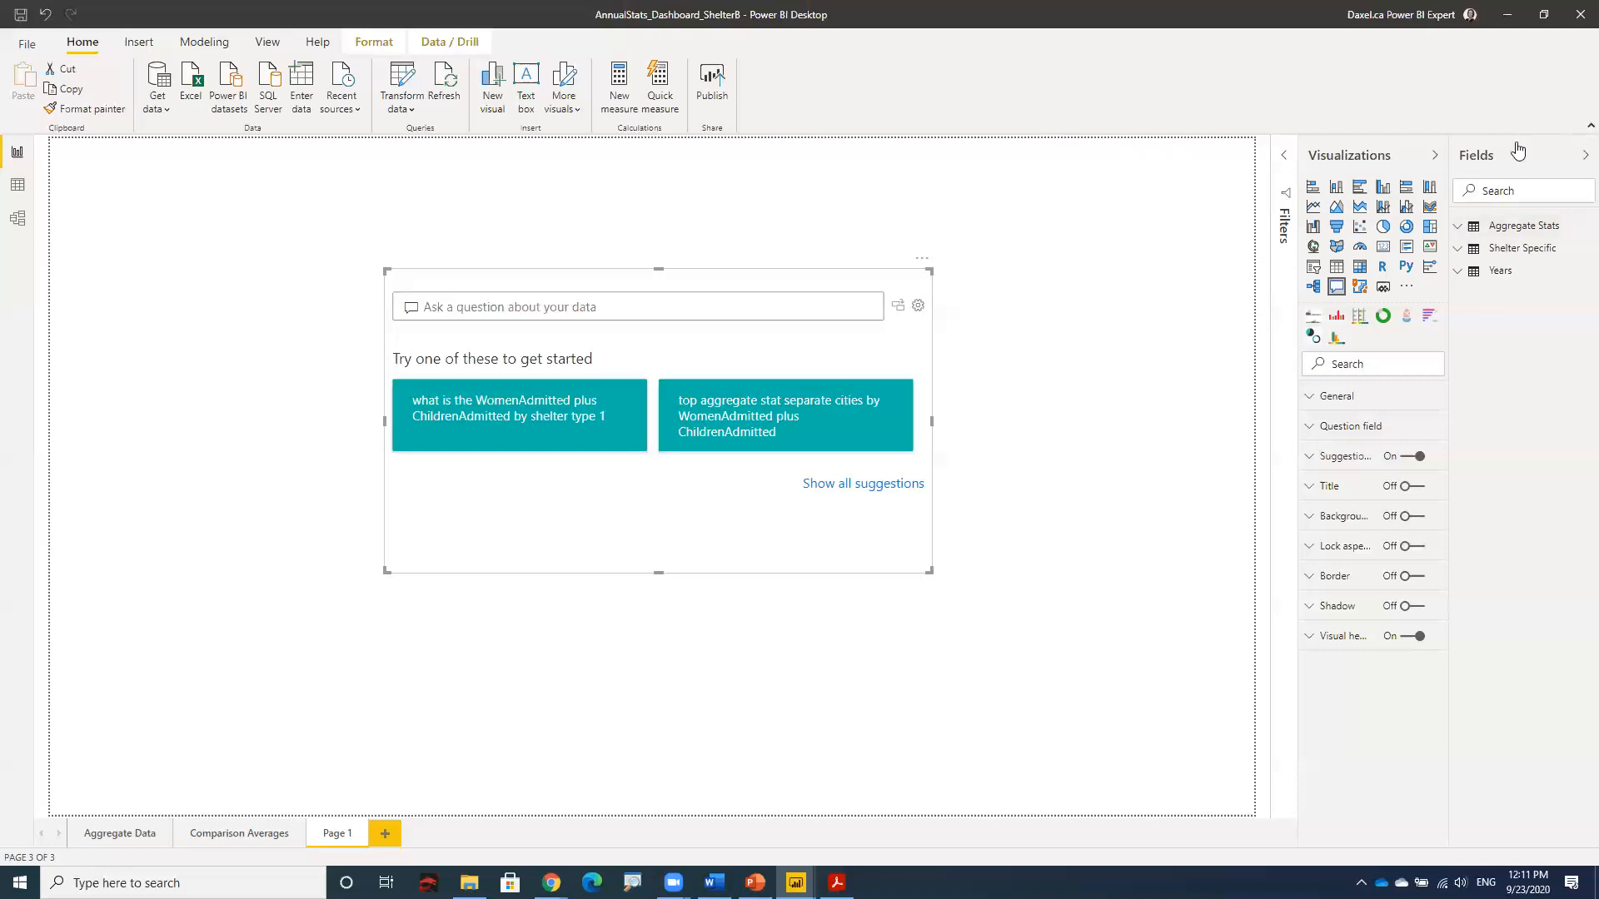
{"action": "left_click", "coordinate": [1458, 231]}
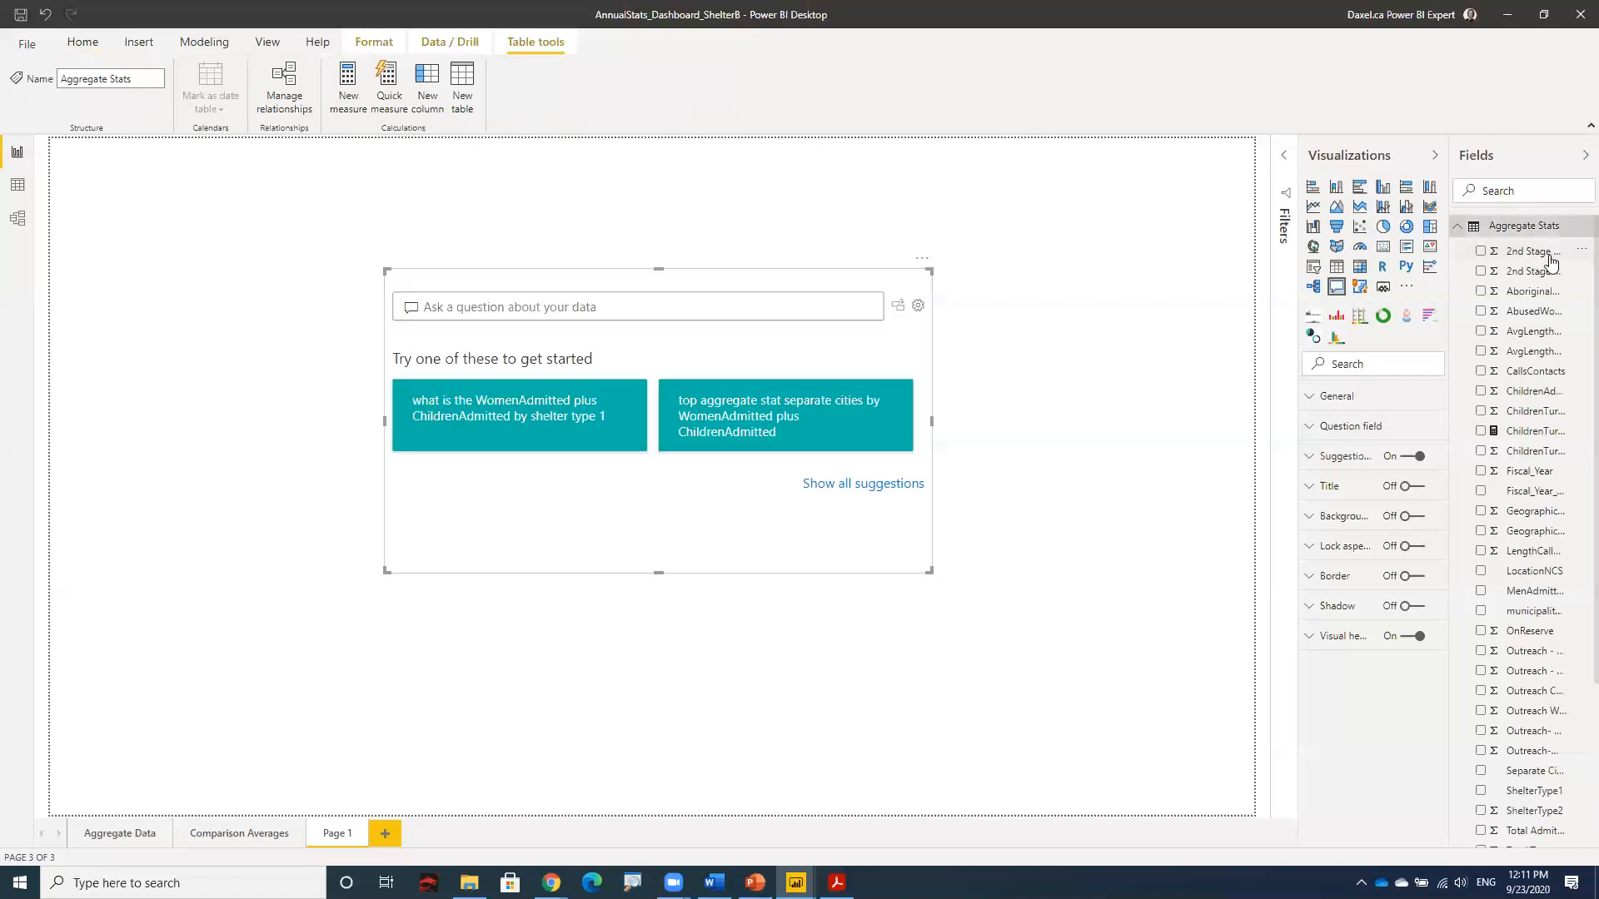
{"action": "scroll", "coordinate": [1551, 459], "scroll_direction": "down", "scroll_amount": 2}
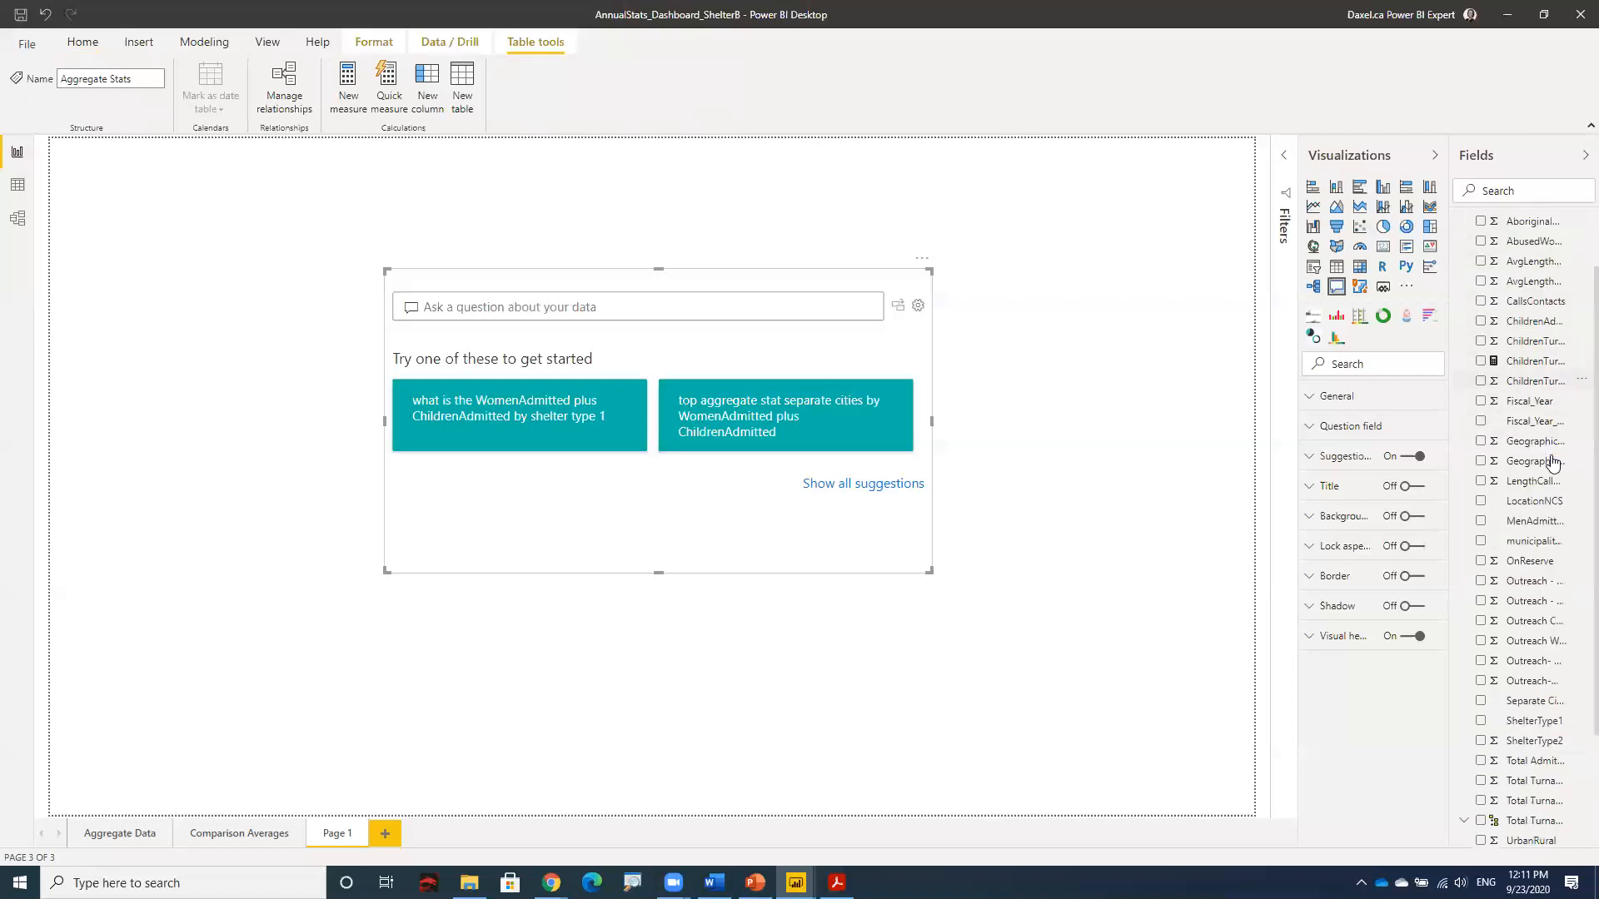
{"action": "scroll", "coordinate": [1553, 462], "scroll_direction": "down", "scroll_amount": 2}
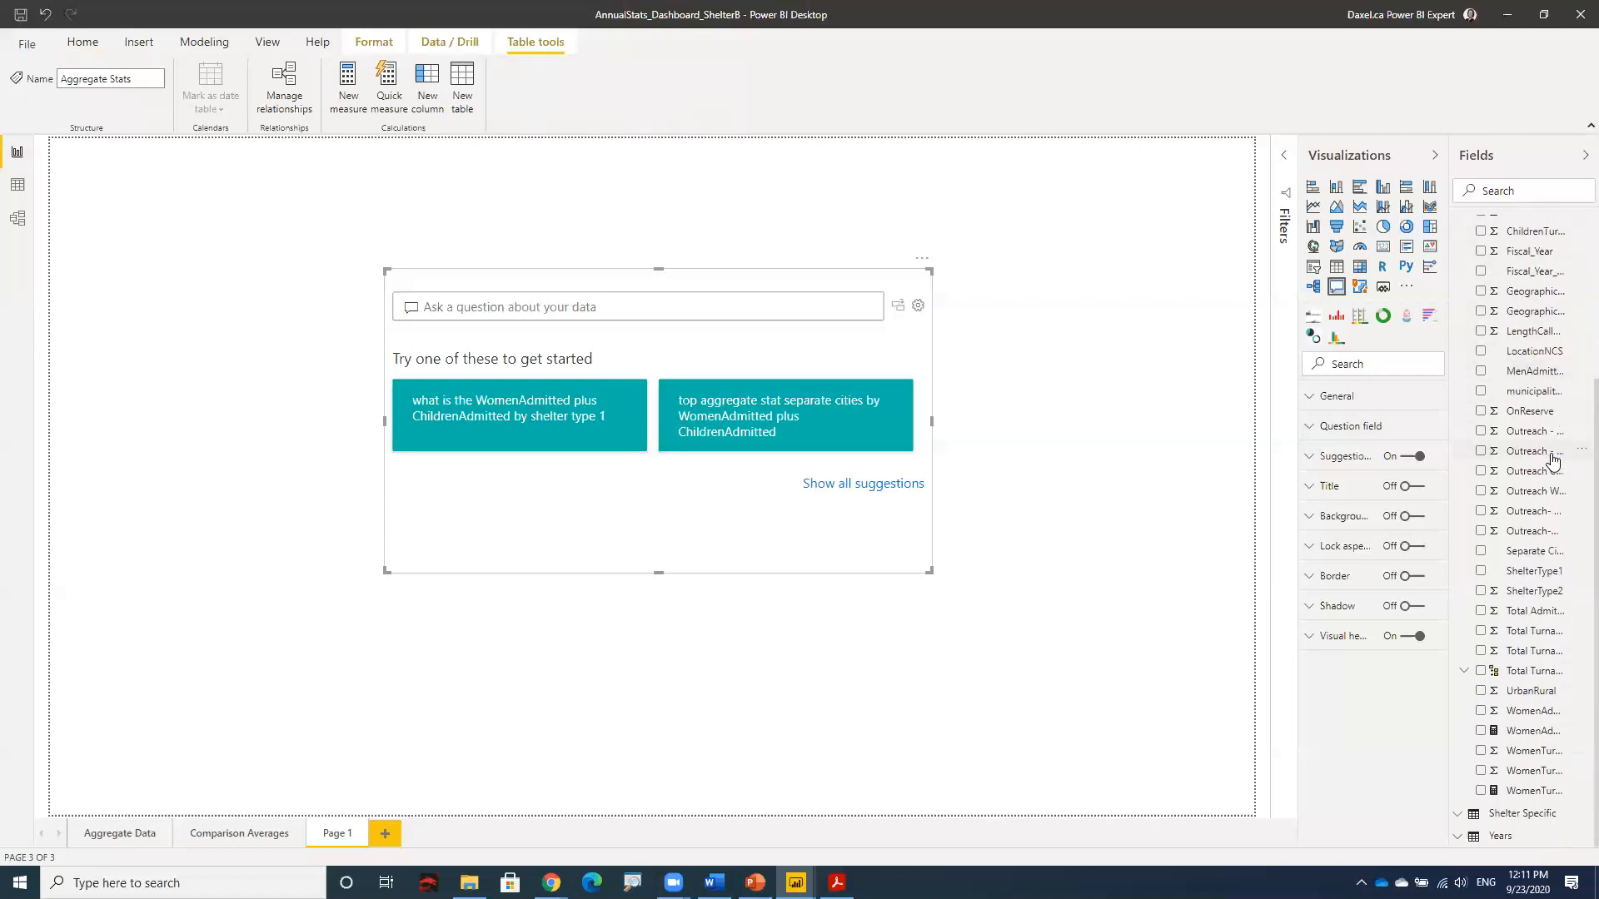
{"action": "scroll", "coordinate": [1550, 456], "scroll_direction": "up", "scroll_amount": 4}
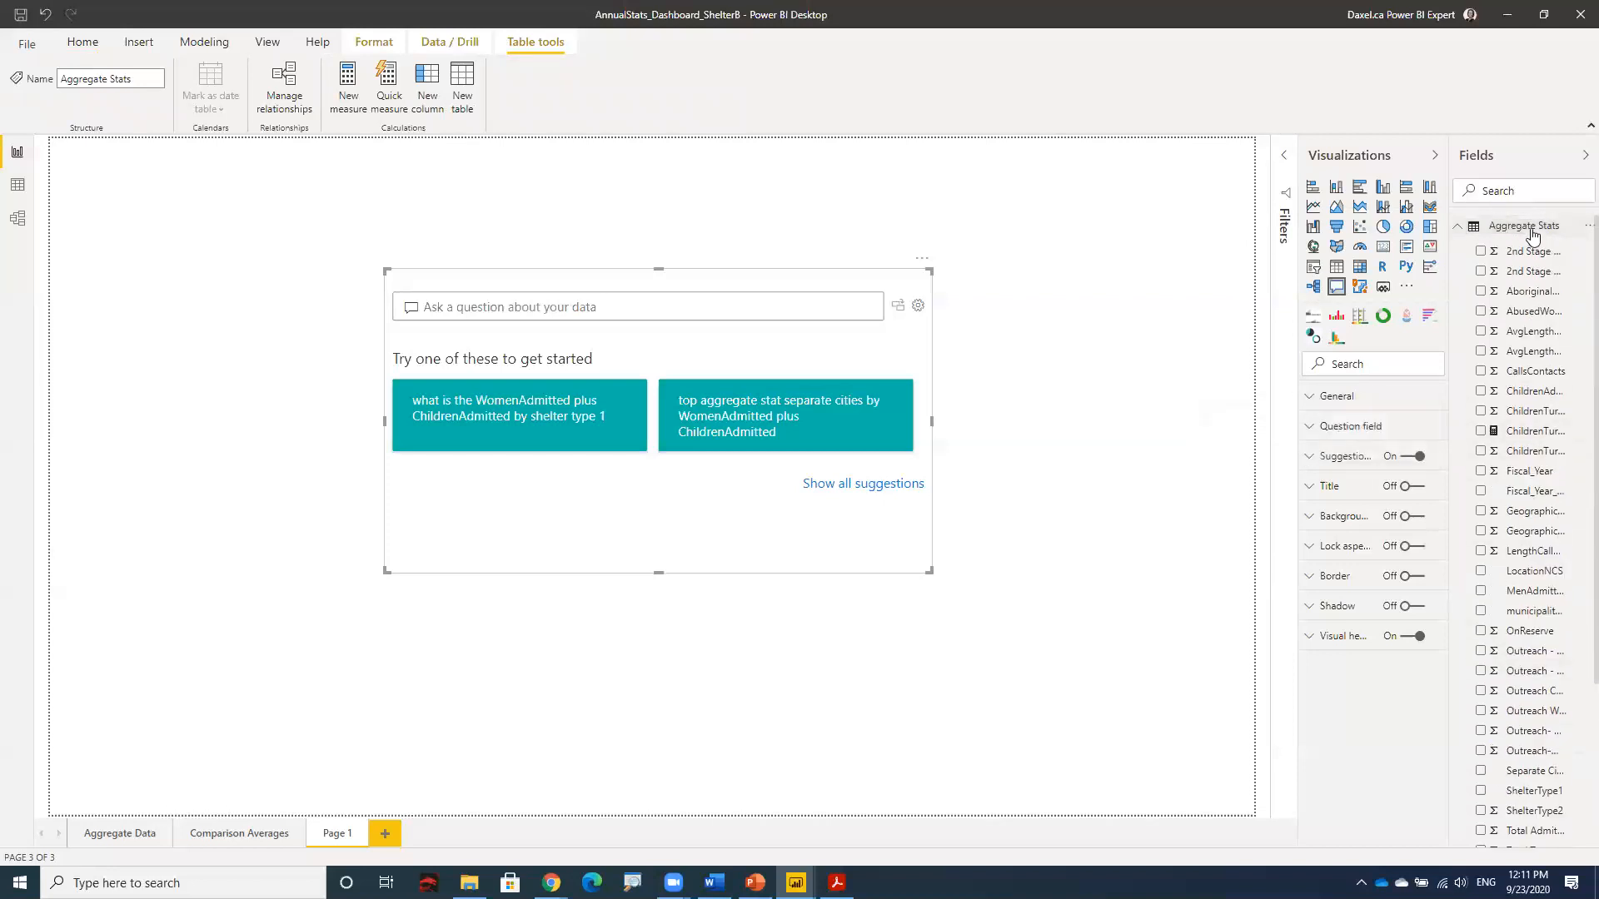
{"action": "left_click", "coordinate": [1454, 228]}
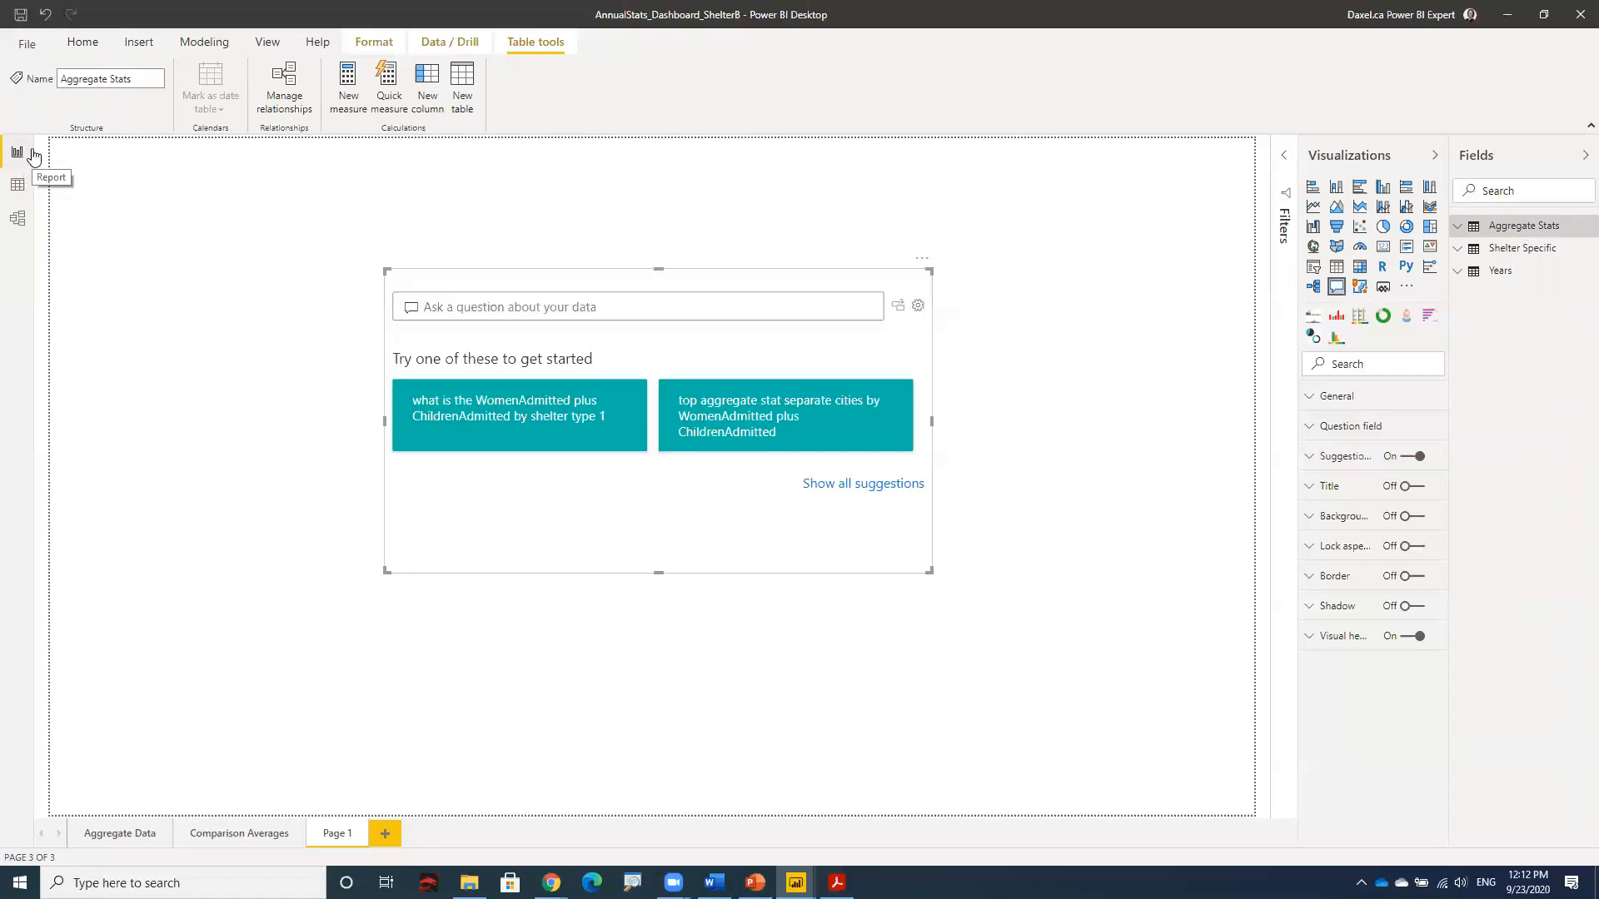
Step: Open the data view of the Aggregate Stats table and examine its columns from Fiscal_Year_uncoded through 2nd Stage Children Served
{"action": "left_click", "coordinate": [15, 193]}
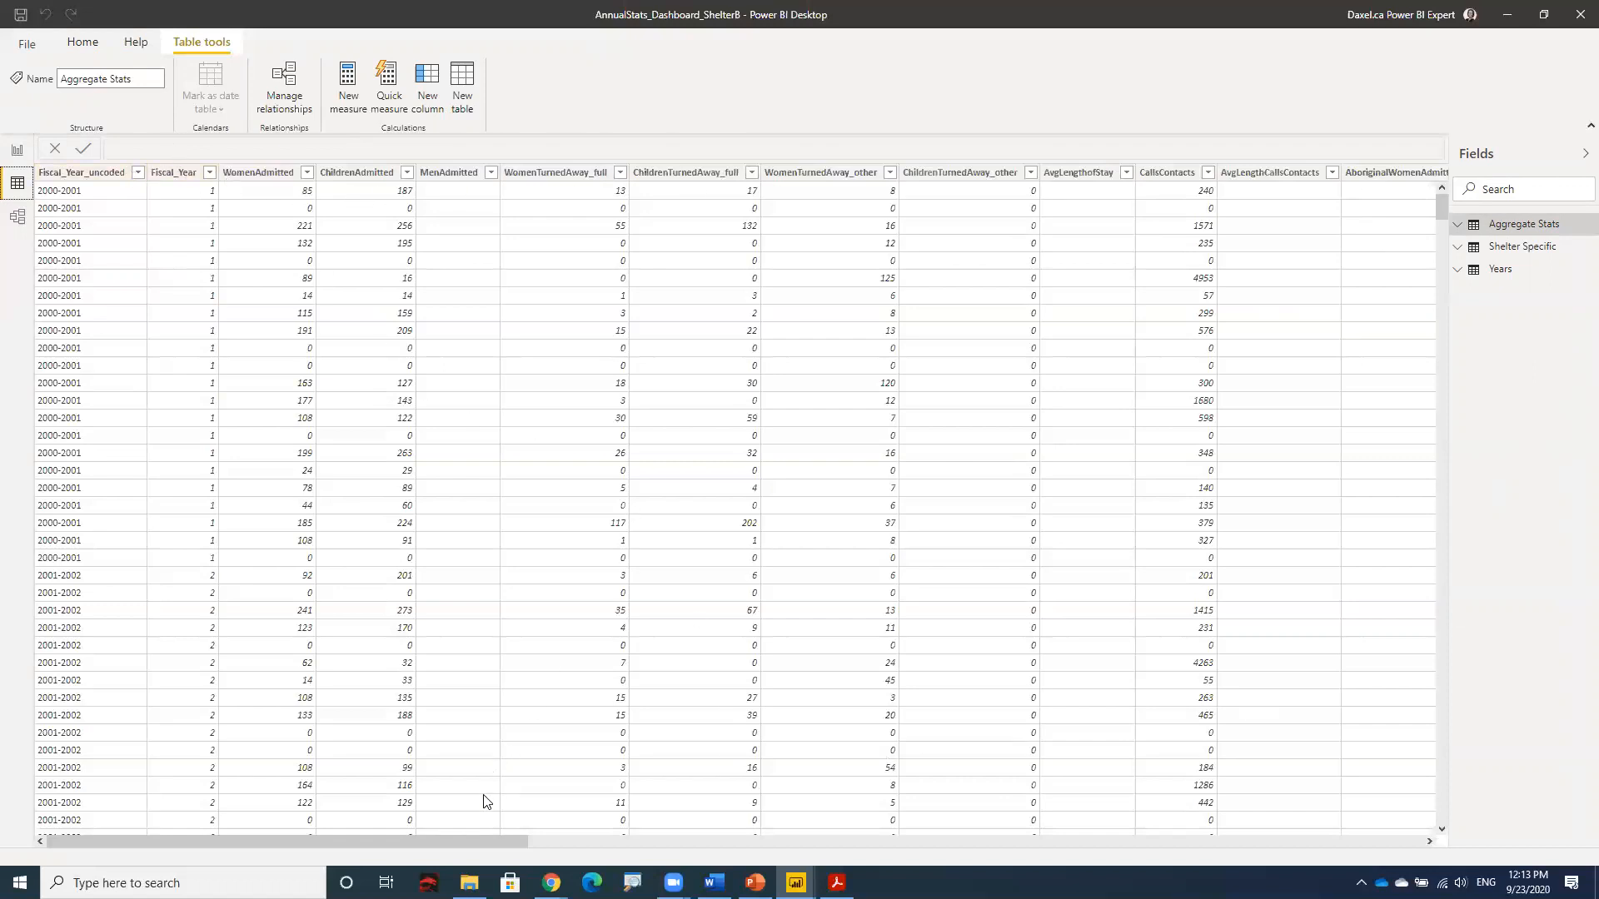
{"action": "left_click_drag", "start_coordinate": [481, 839], "coordinate": [1407, 862]}
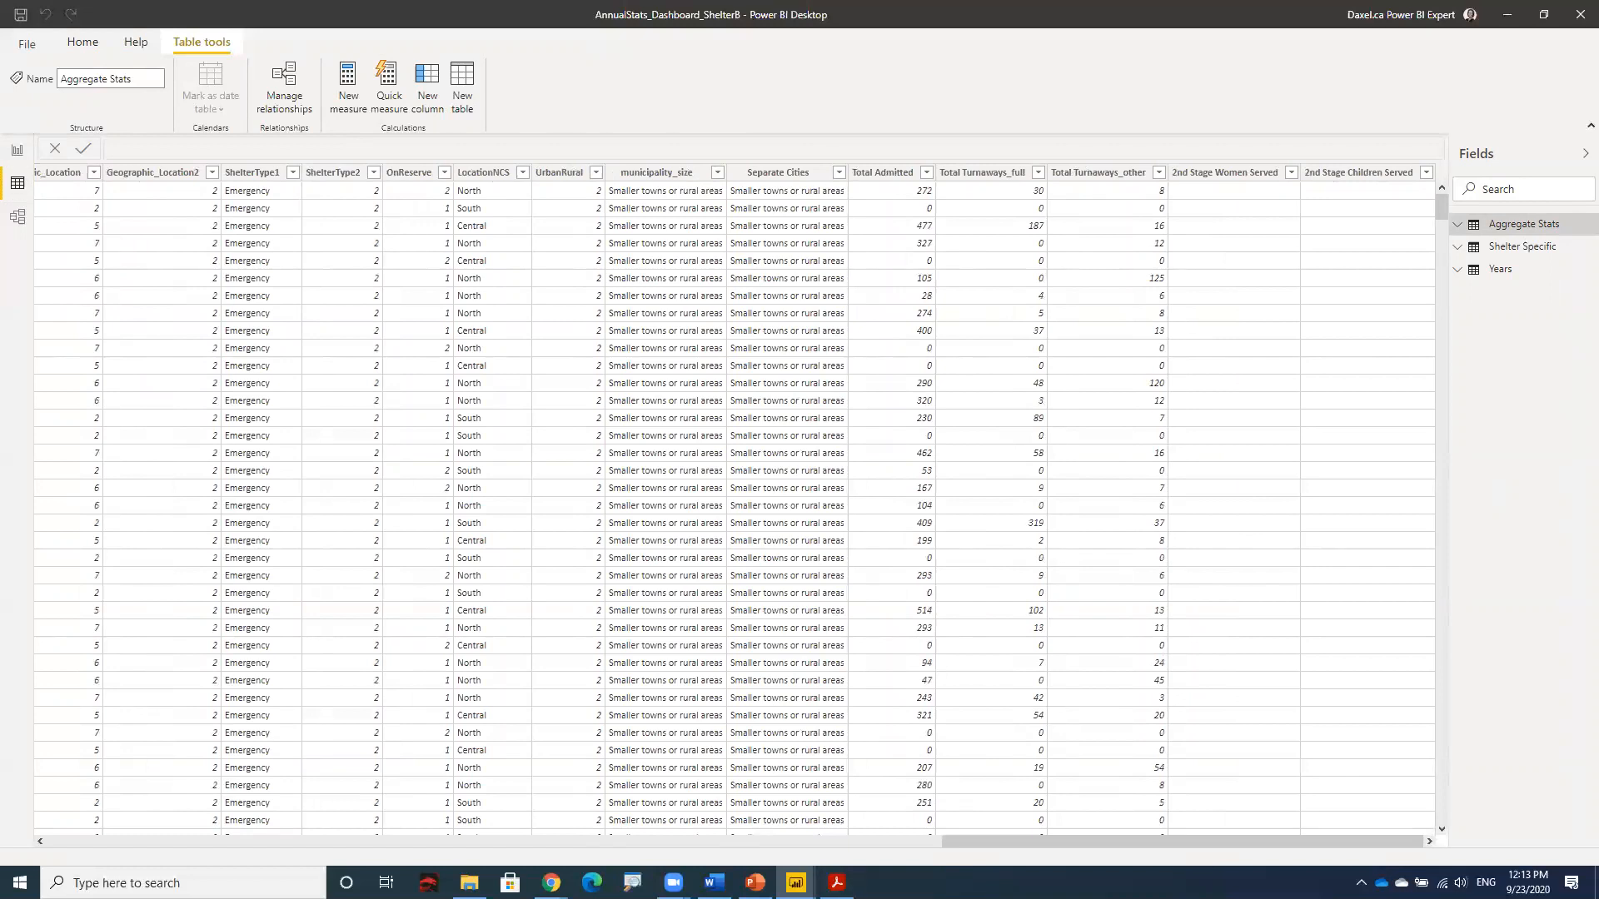
{"action": "left_click", "coordinate": [724, 843]}
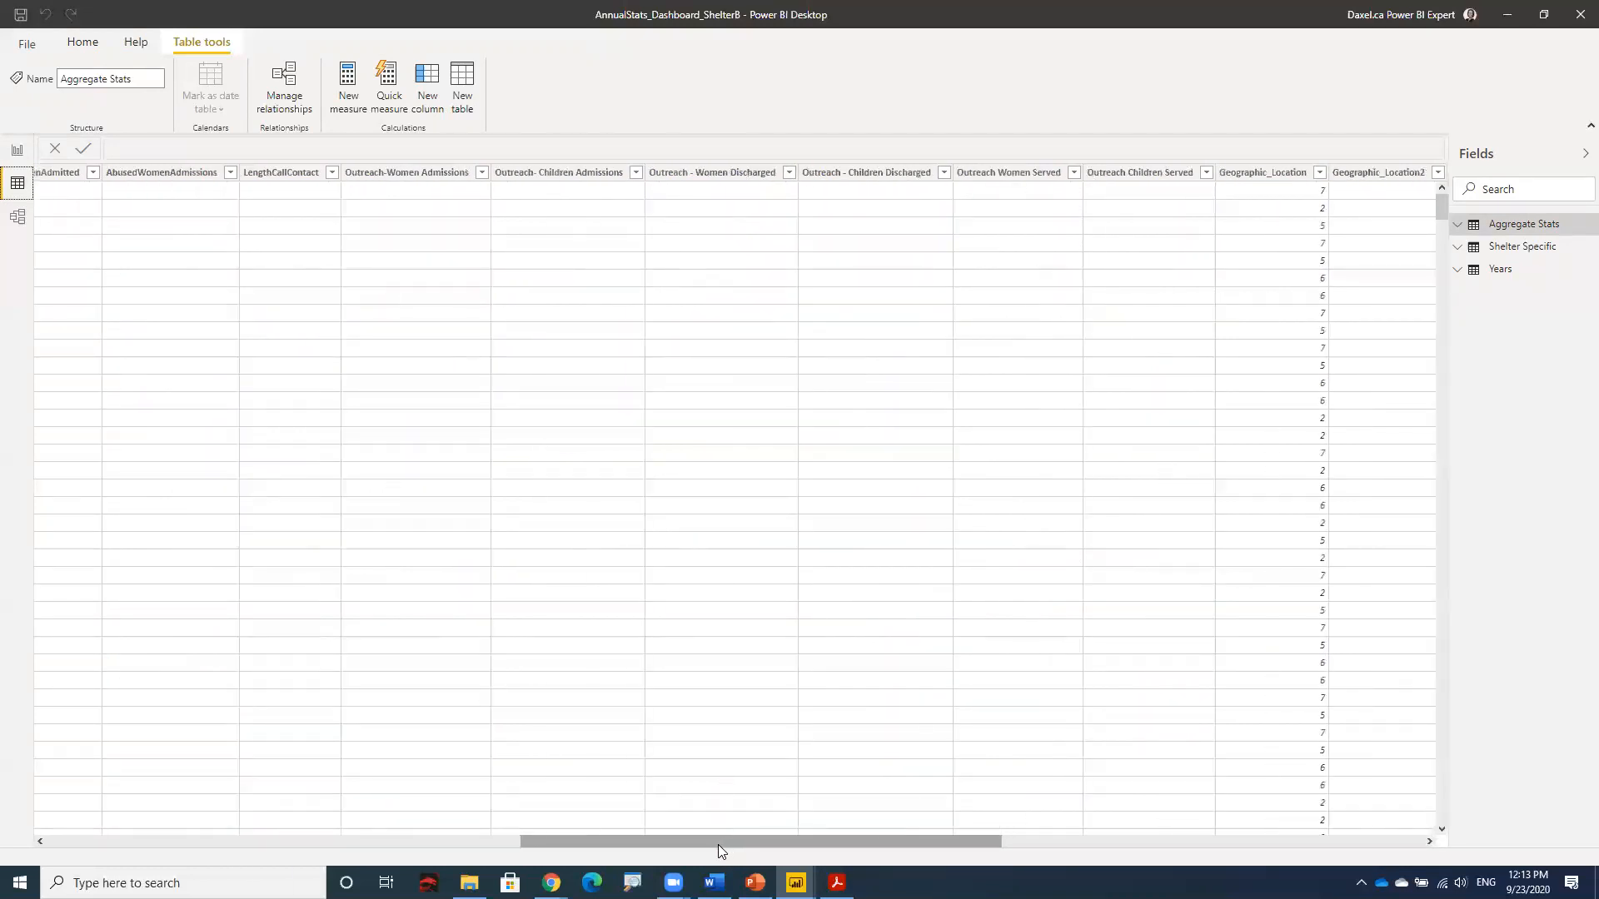
{"action": "left_click_drag", "start_coordinate": [718, 844], "coordinate": [533, 846]}
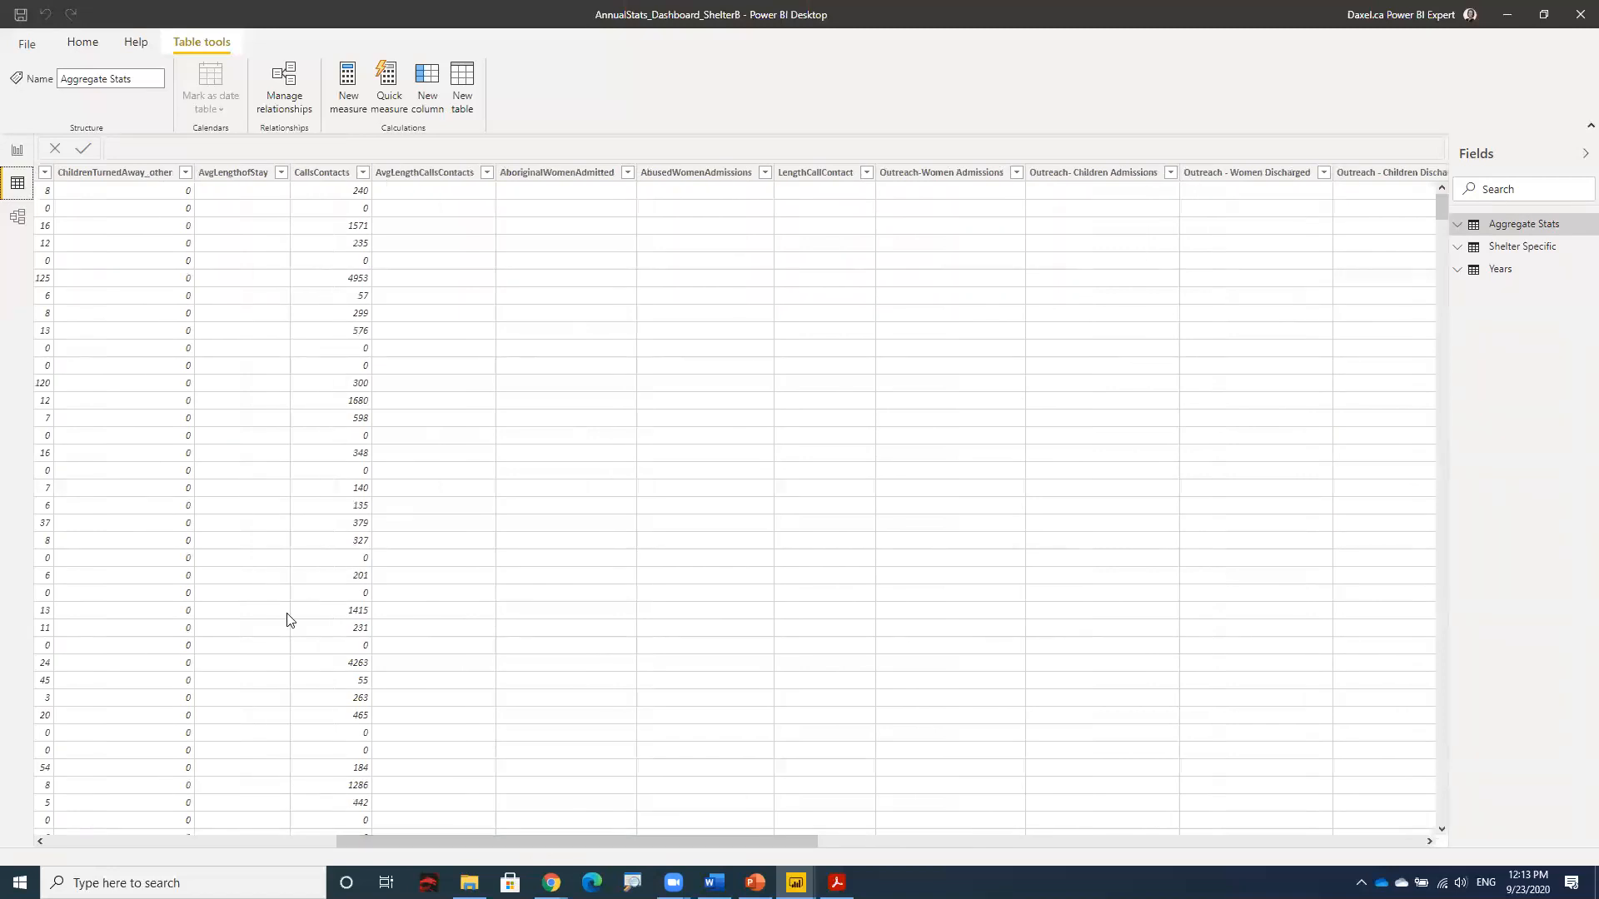
{"action": "left_click_drag", "start_coordinate": [668, 841], "coordinate": [285, 852]}
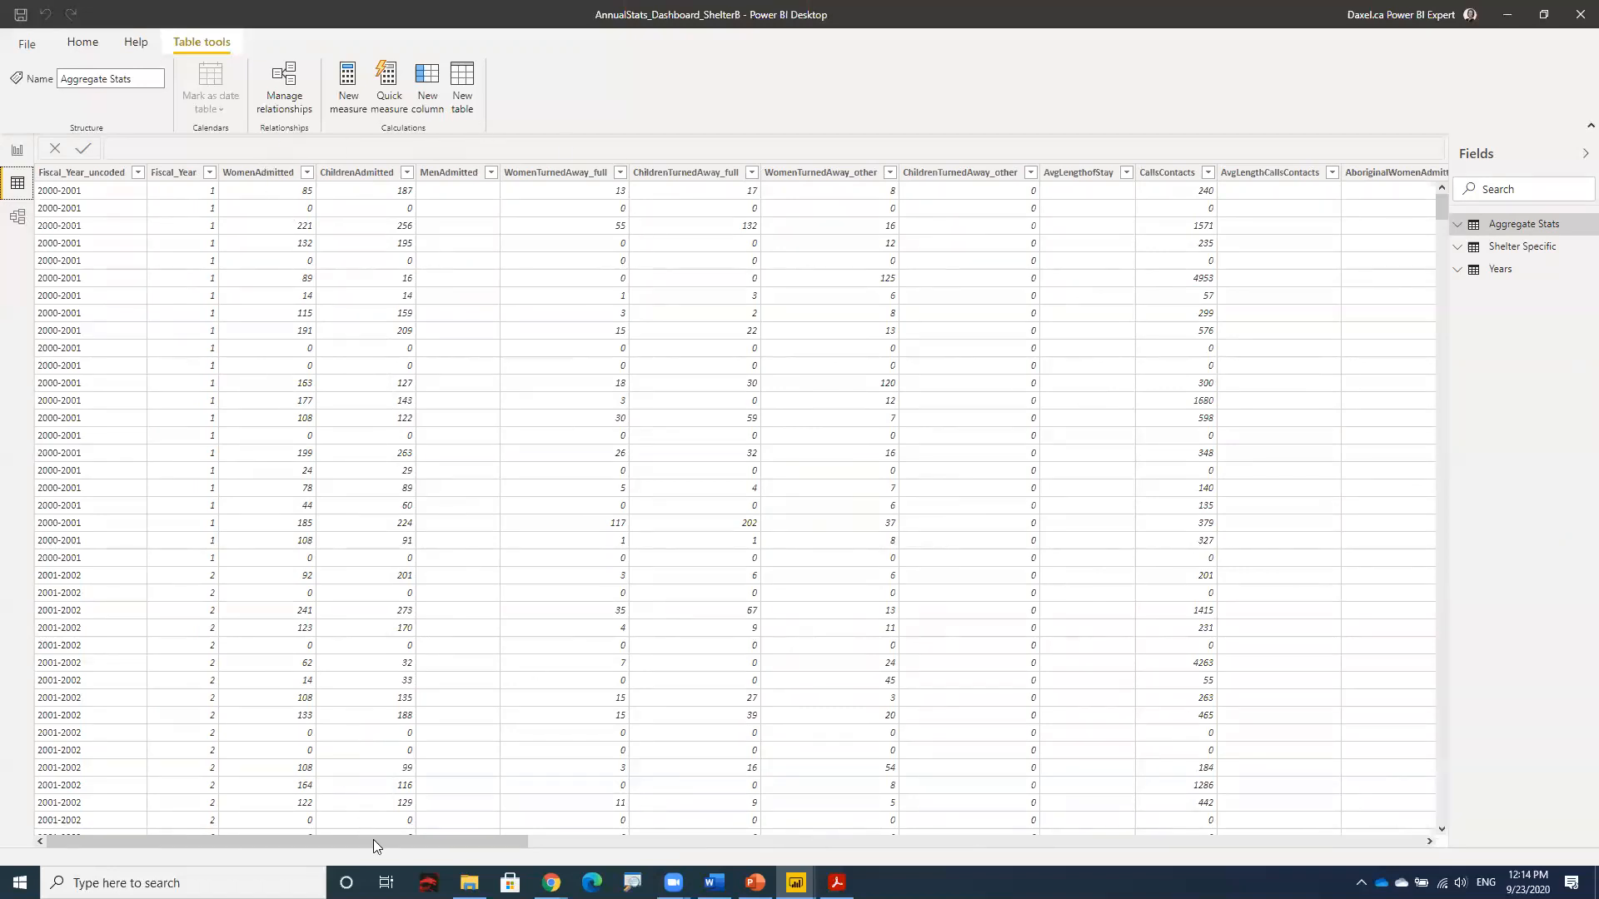
{"action": "left_click_drag", "start_coordinate": [378, 845], "coordinate": [1340, 870]}
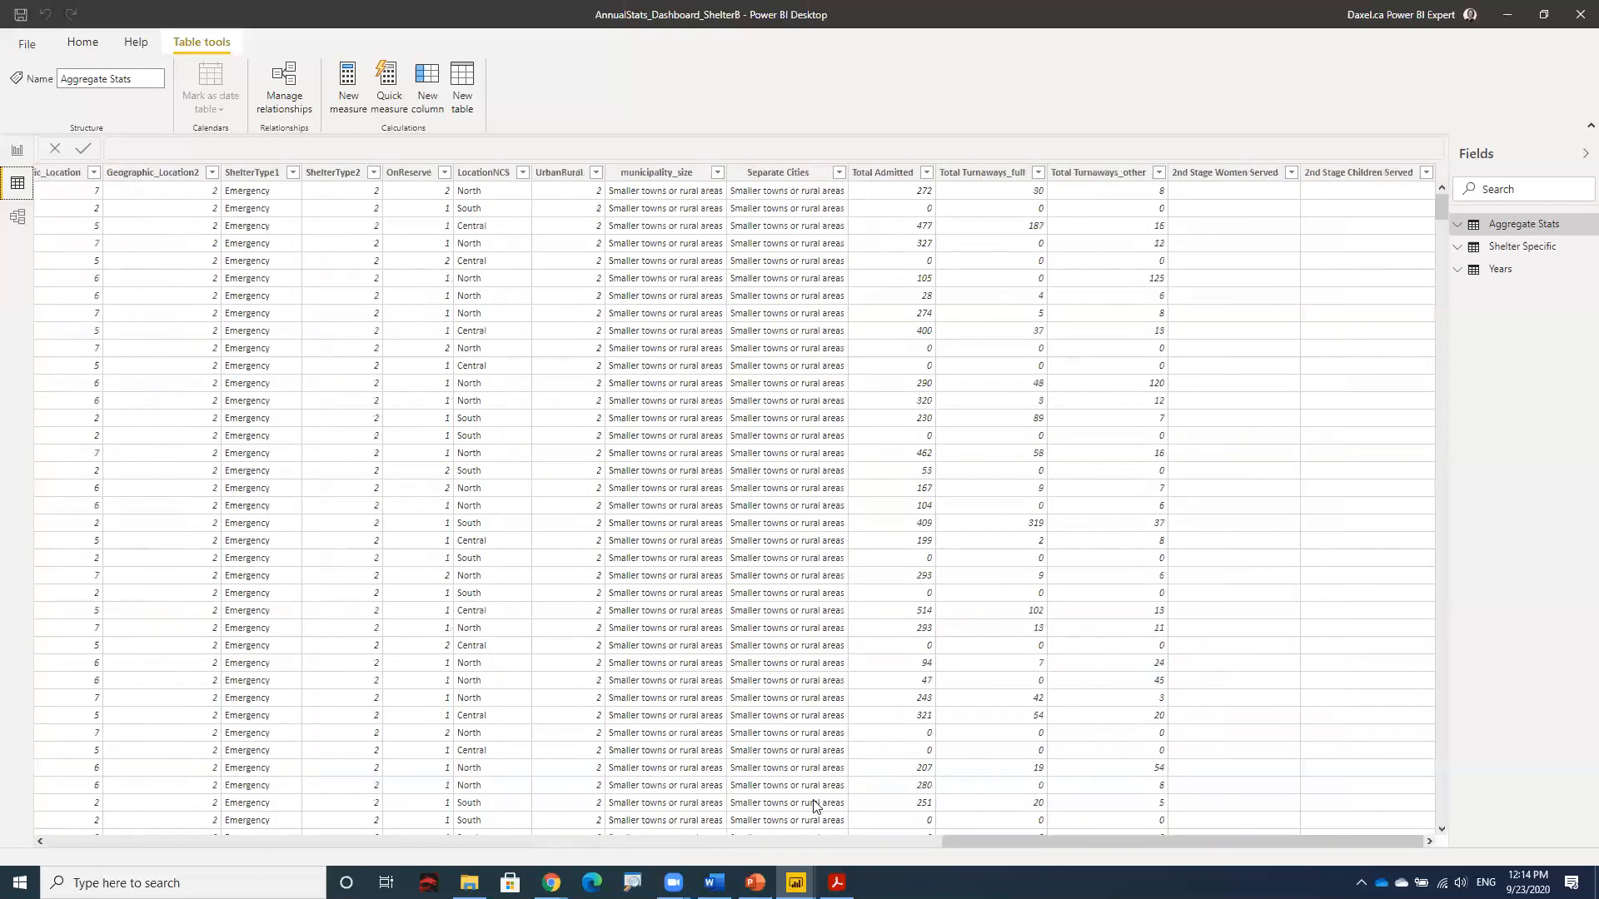
{"action": "left_click", "coordinate": [202, 843]}
{"action": "left_click", "coordinate": [202, 843]}
{"action": "left_click_drag", "start_coordinate": [135, 843], "coordinate": [85, 848]}
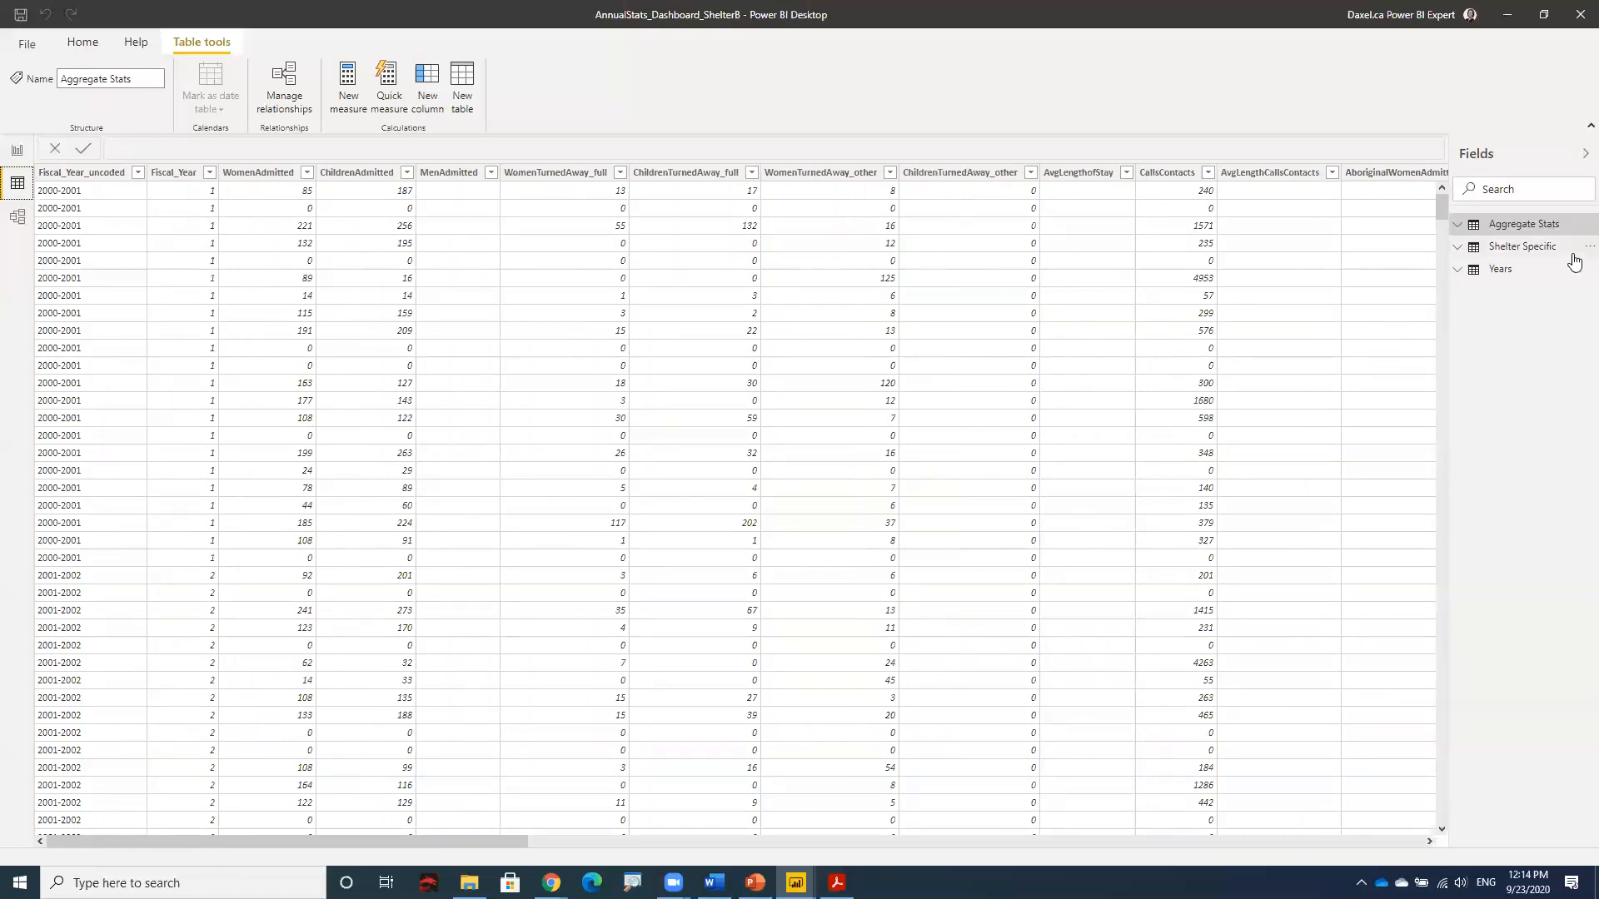
Step: View the data rows of the Shelter Specific table and of the Years table
{"action": "mouse_move", "coordinate": [1563, 257]}
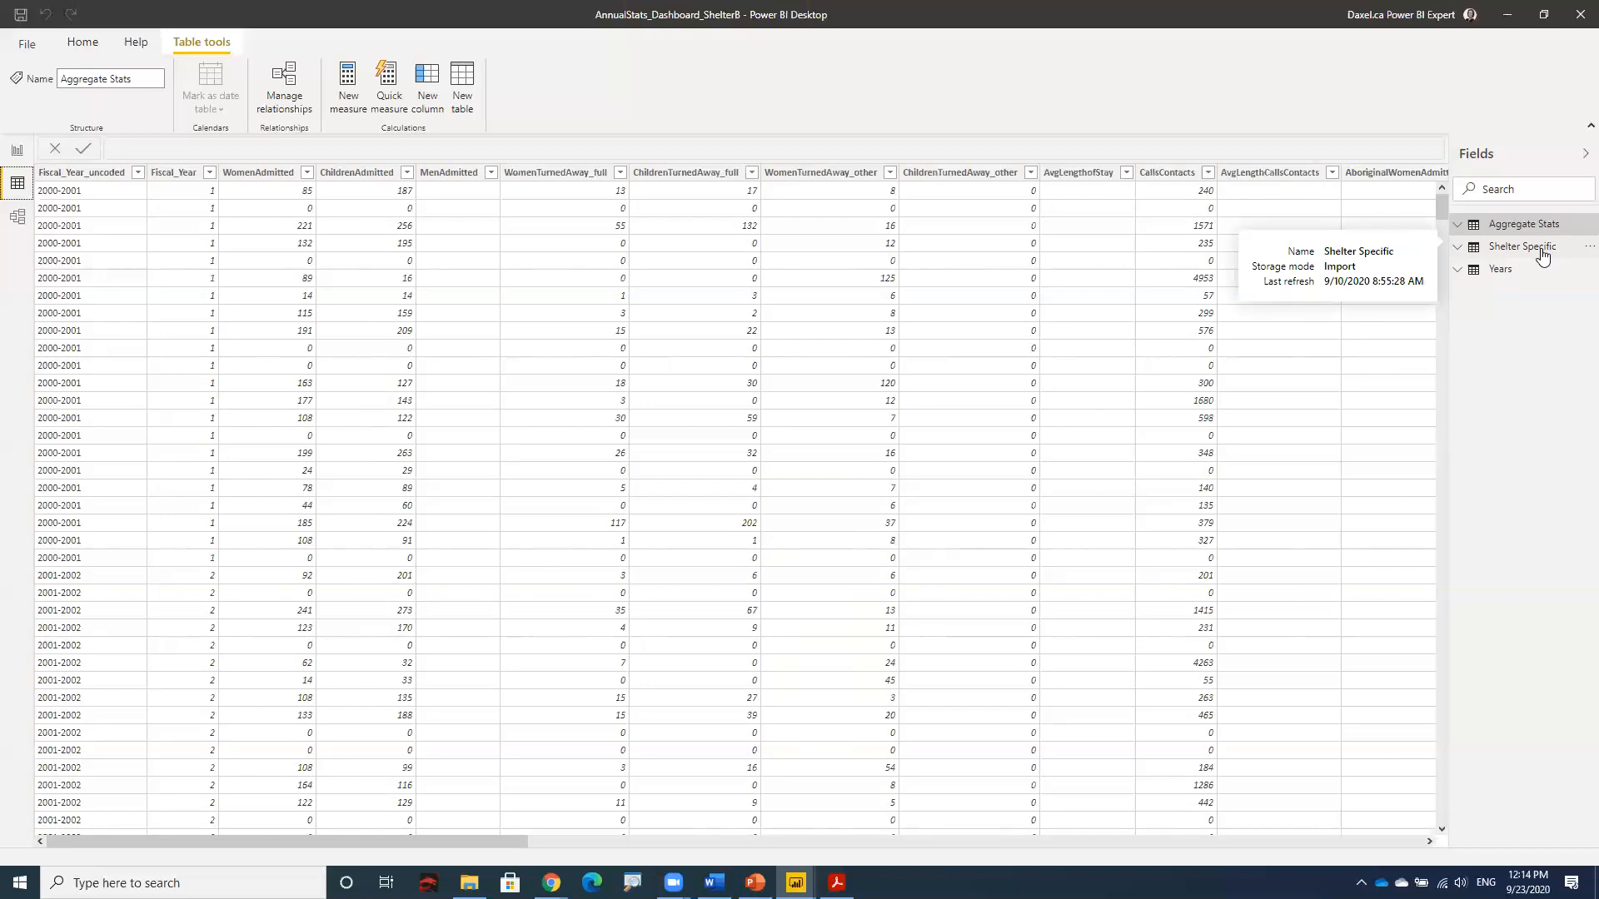
{"action": "left_click", "coordinate": [1540, 256]}
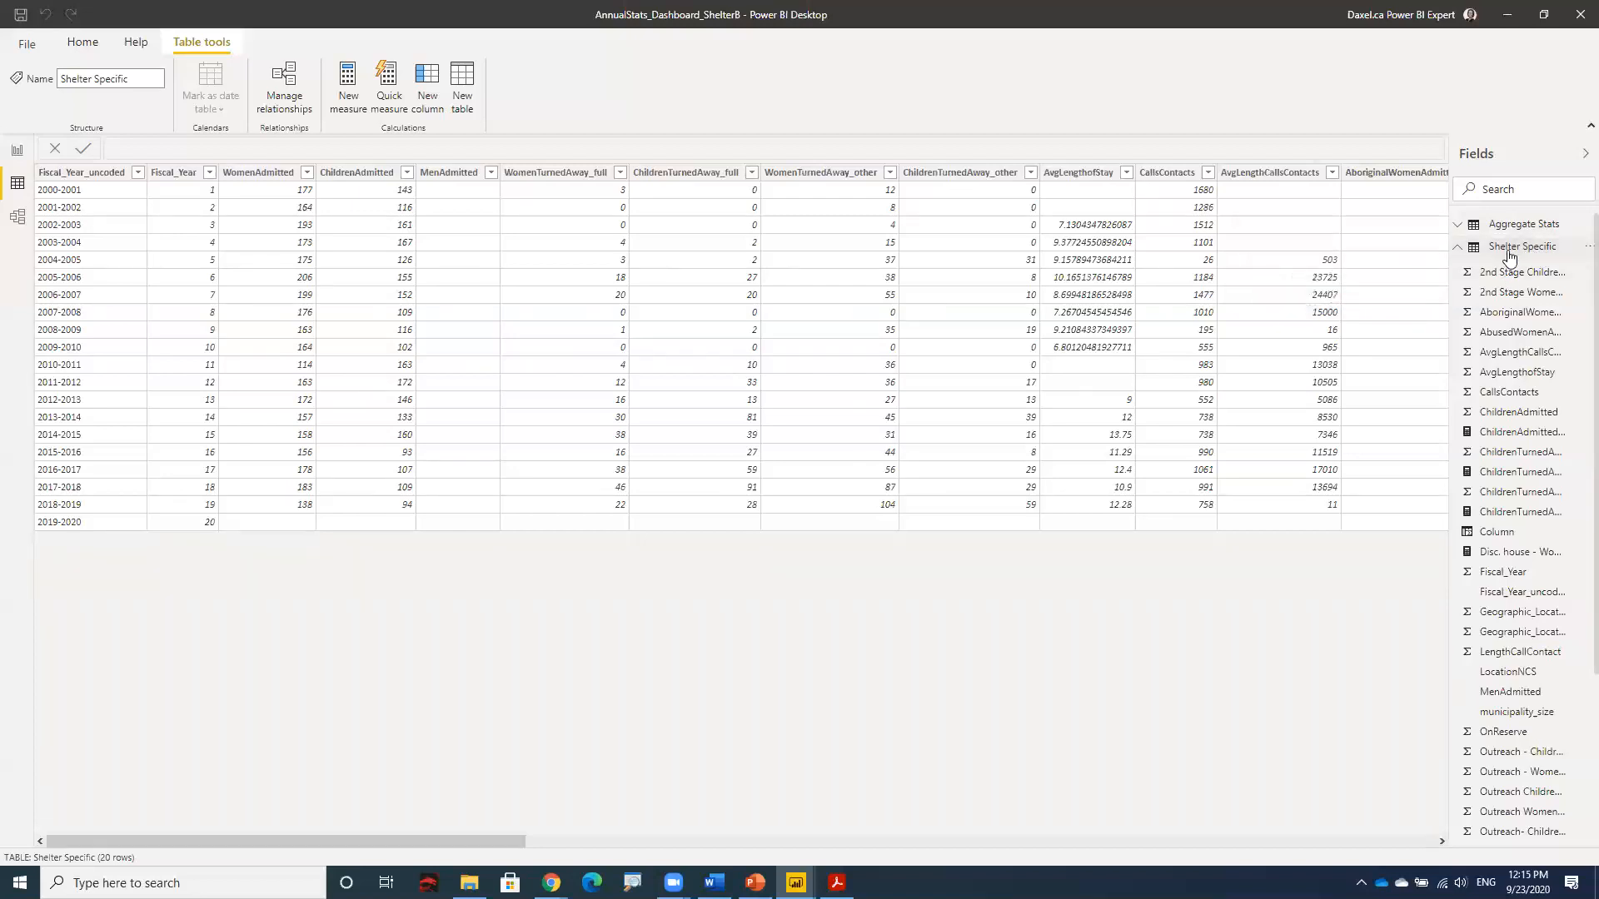
{"action": "left_click", "coordinate": [1456, 248]}
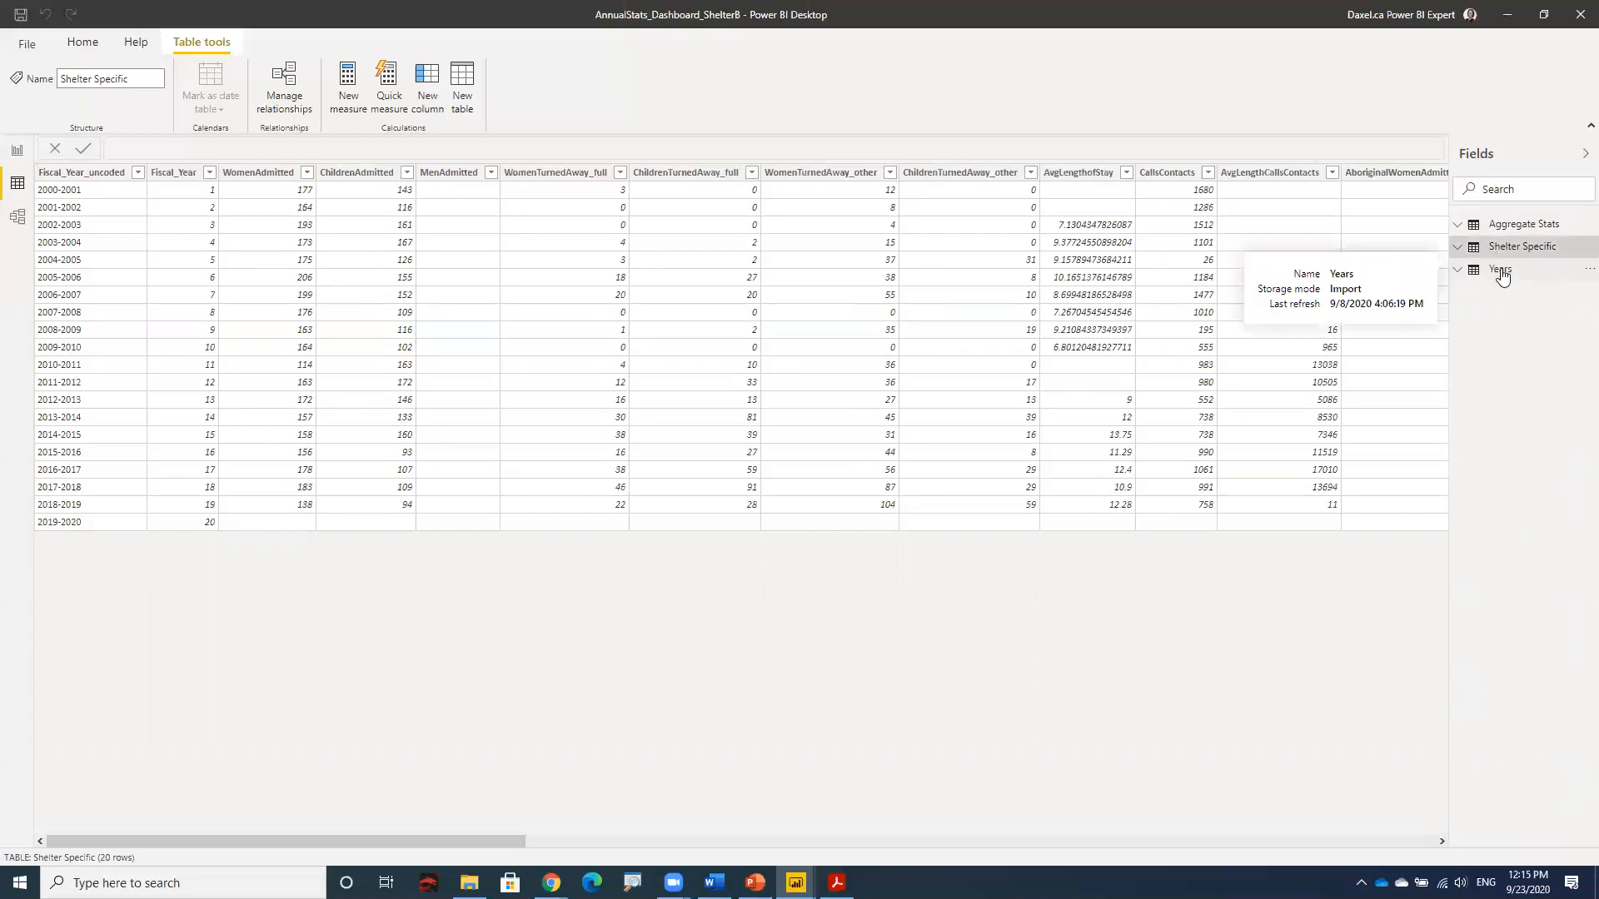
{"action": "left_click", "coordinate": [1502, 276]}
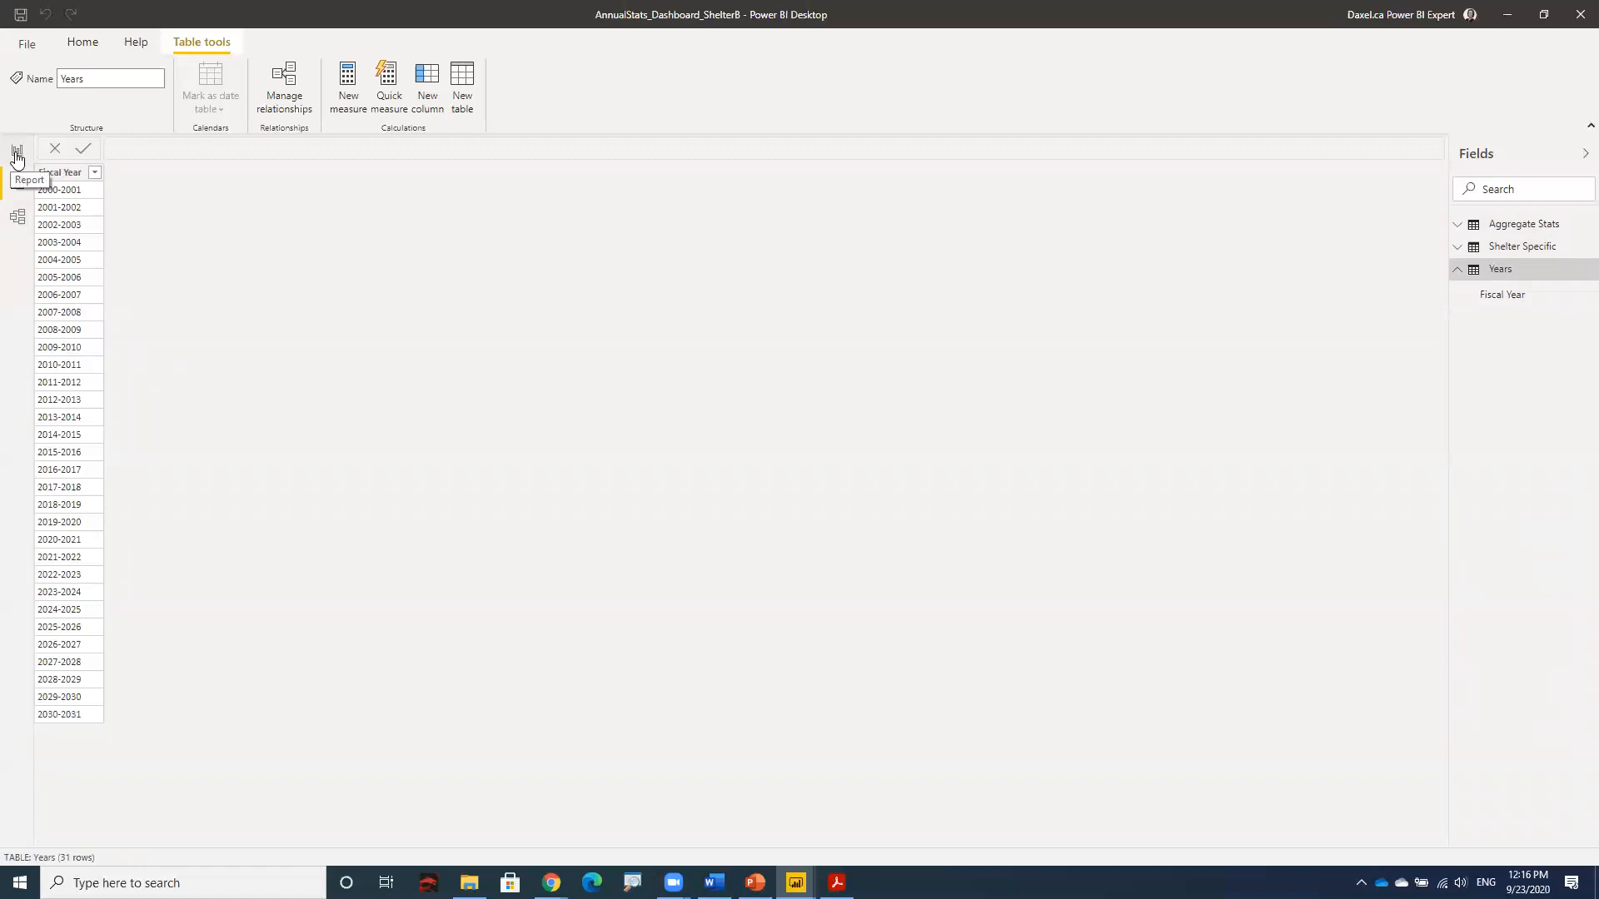
Step: Examine the relationships linking Years to Aggregate Stats and Shelter Specific in the model view, and return to the report
{"action": "left_click", "coordinate": [18, 222]}
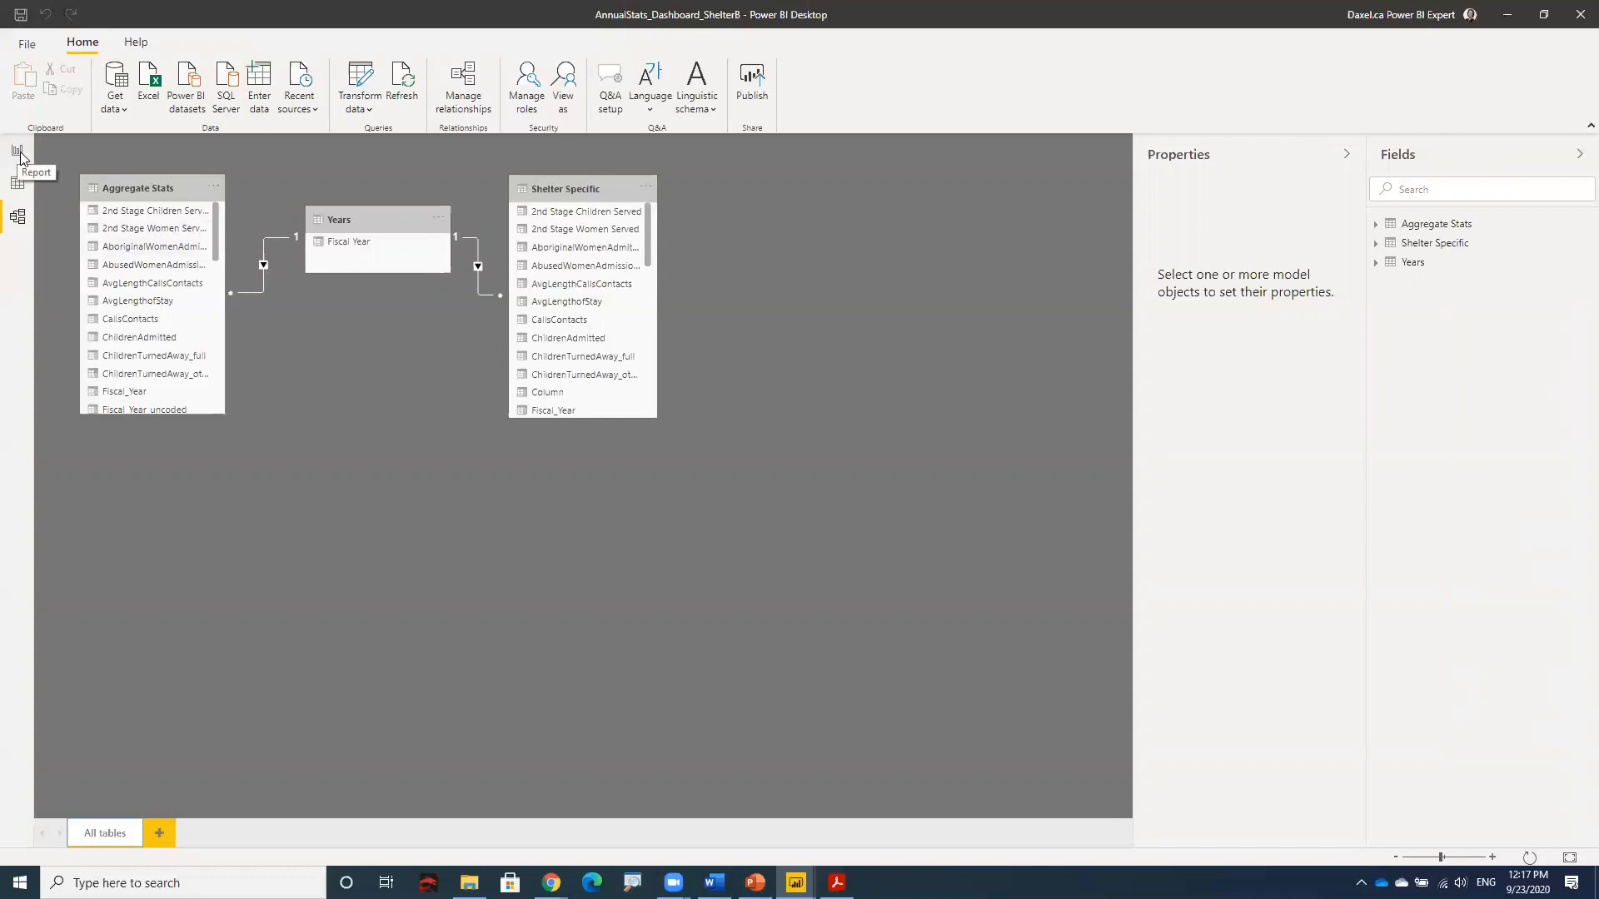
{"action": "left_click", "coordinate": [21, 156]}
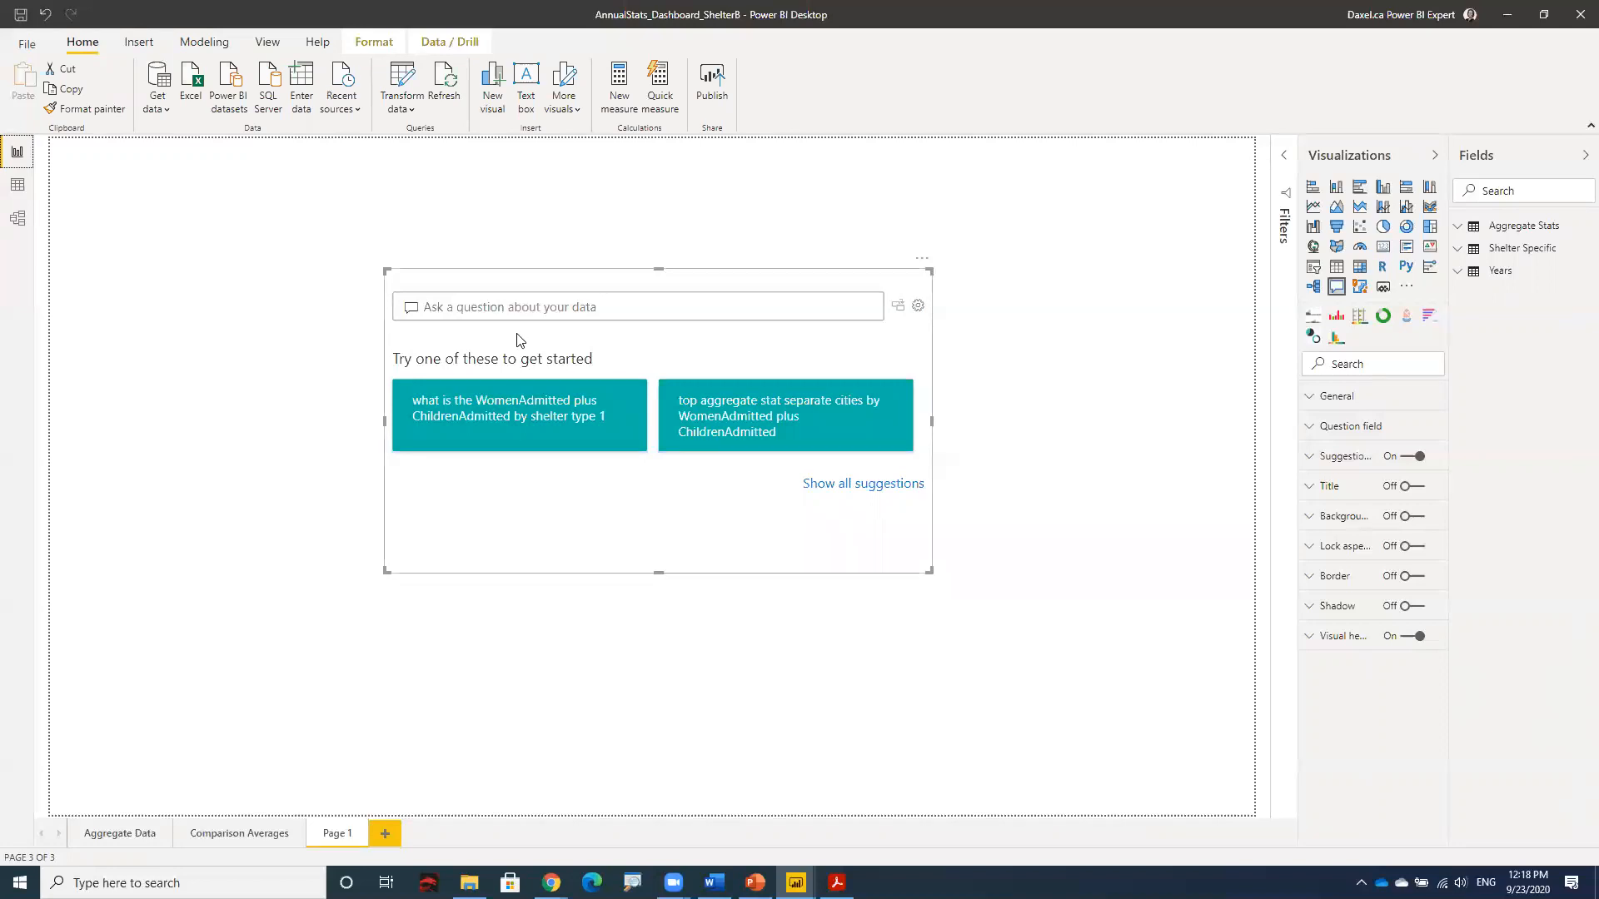
Step: Ask the Q&A visual for "total shelter specific aboriginal woman admitted", using the suggested wording
{"action": "left_click", "coordinate": [481, 313]}
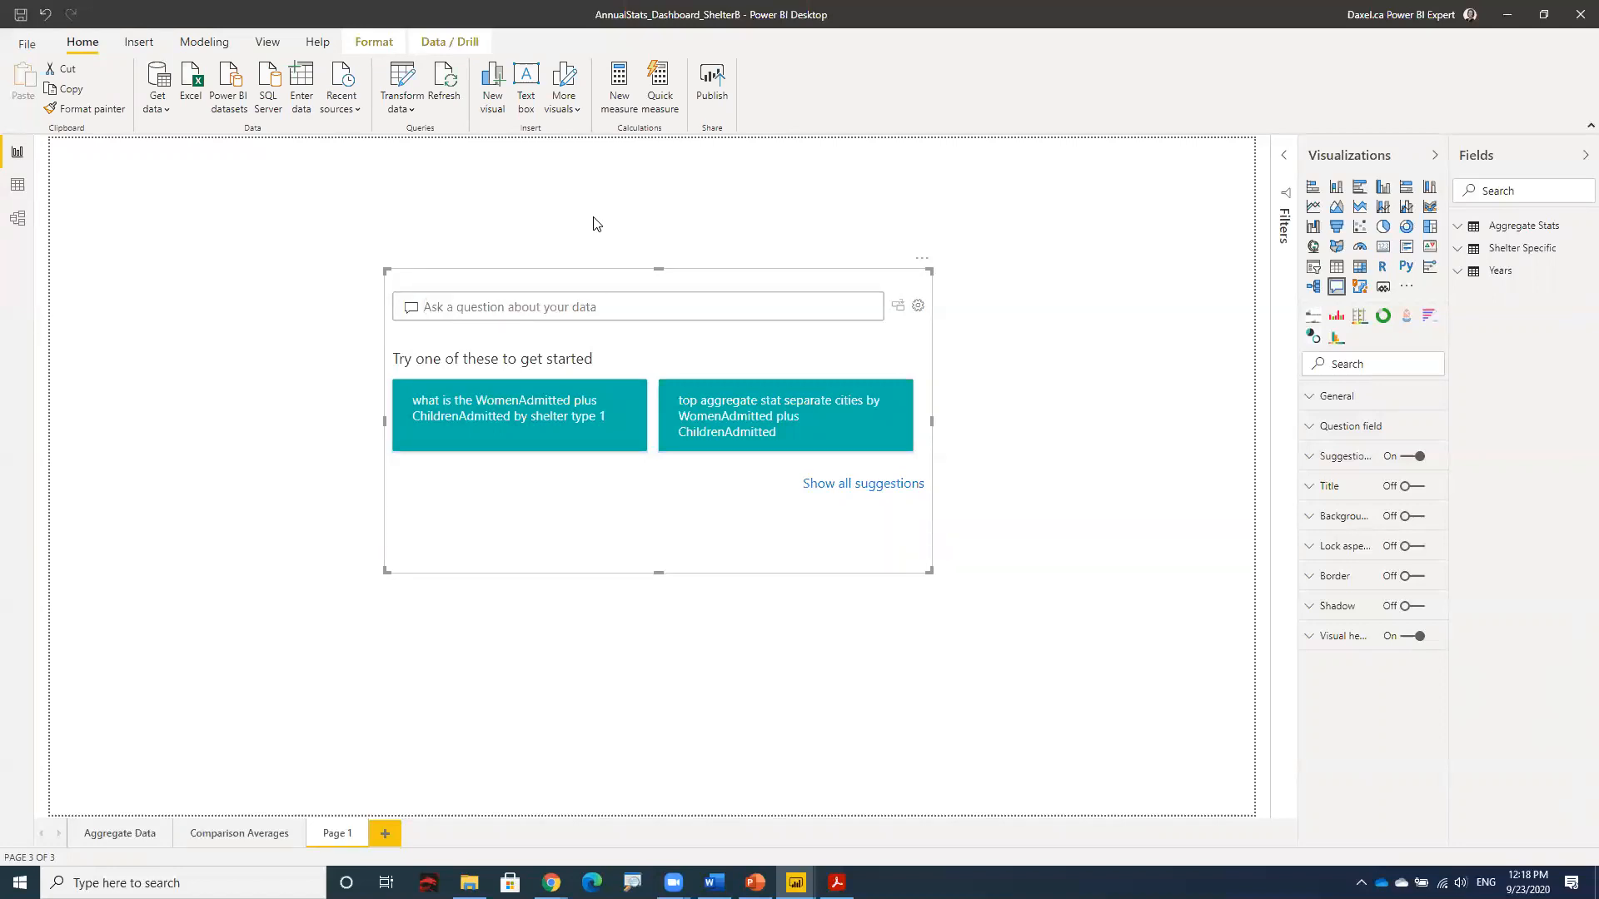
{"action": "type", "text": "total"}
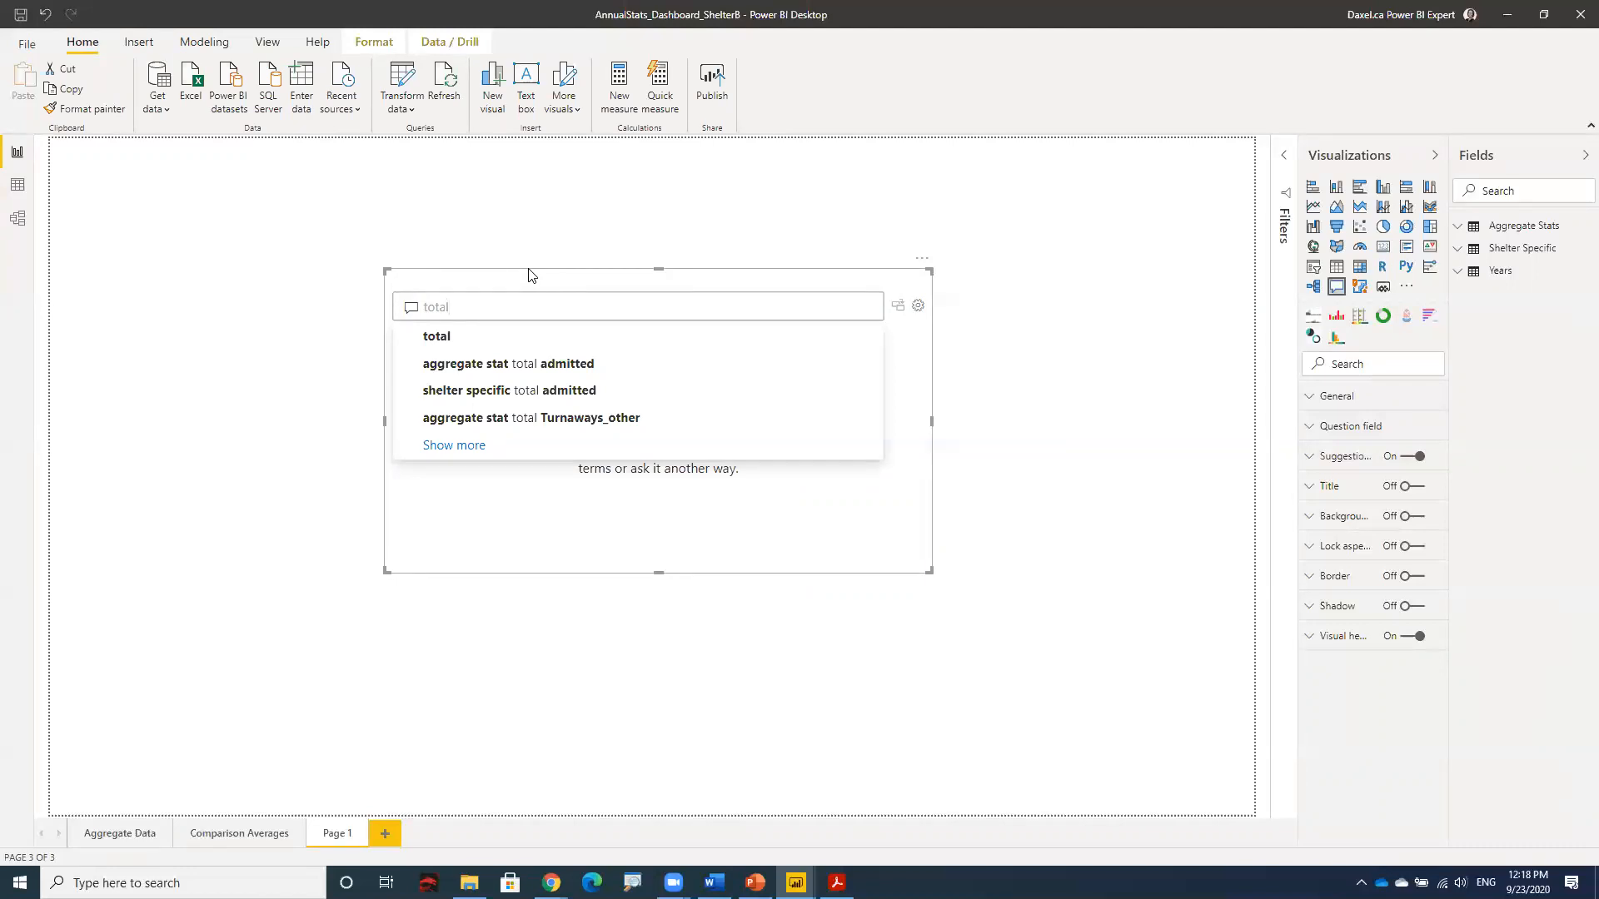
{"action": "type", "text": "aborigi"}
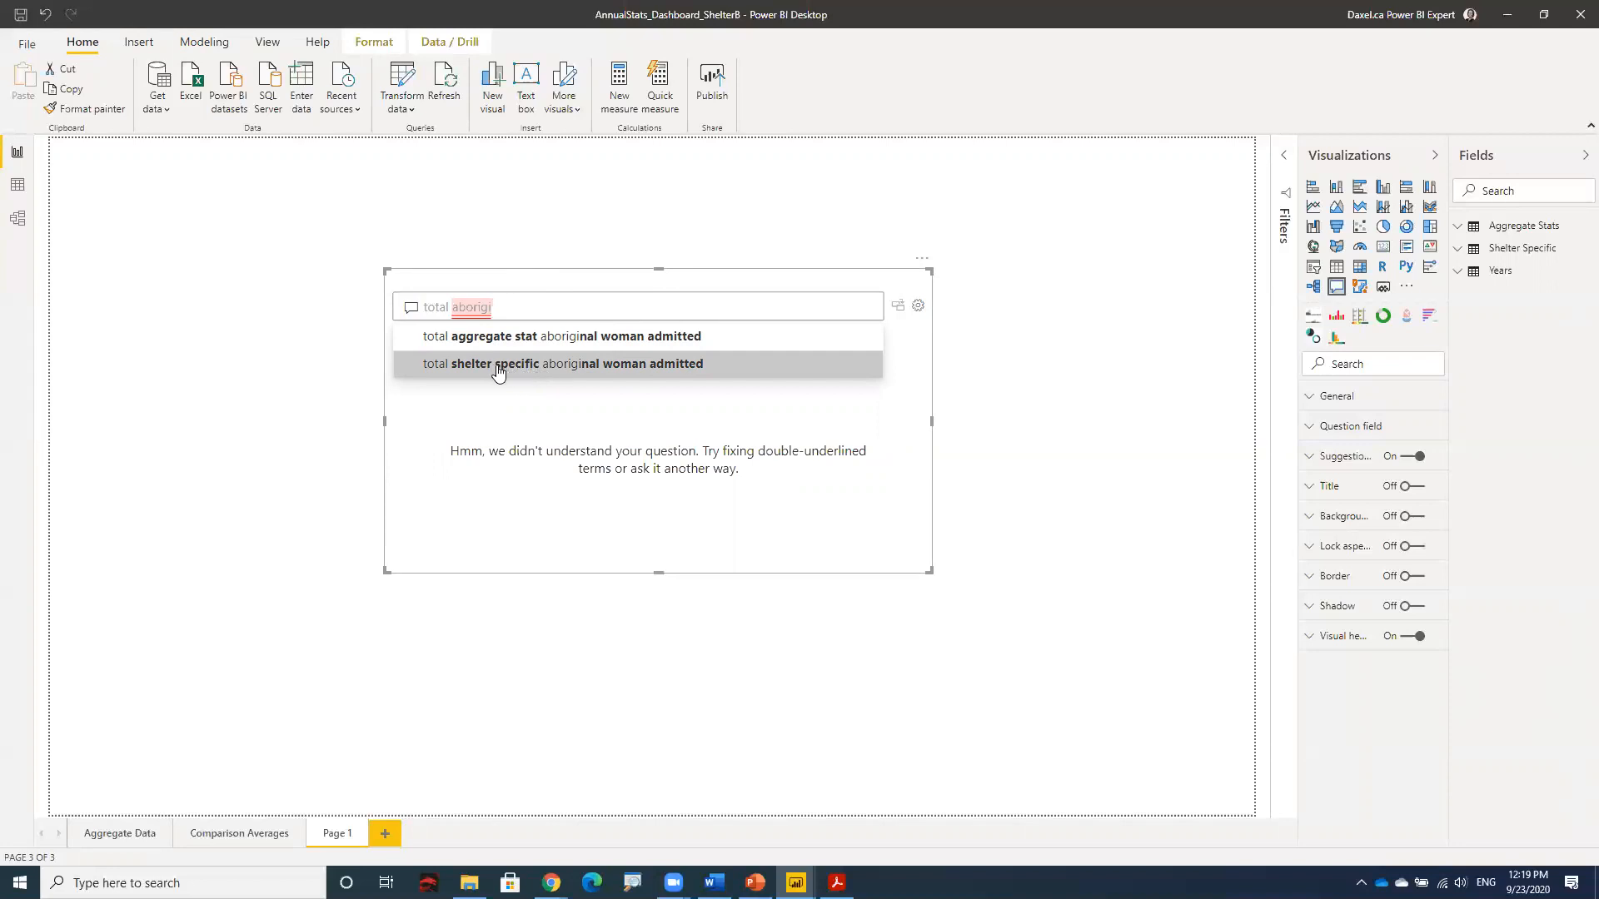
{"action": "left_click", "coordinate": [583, 371]}
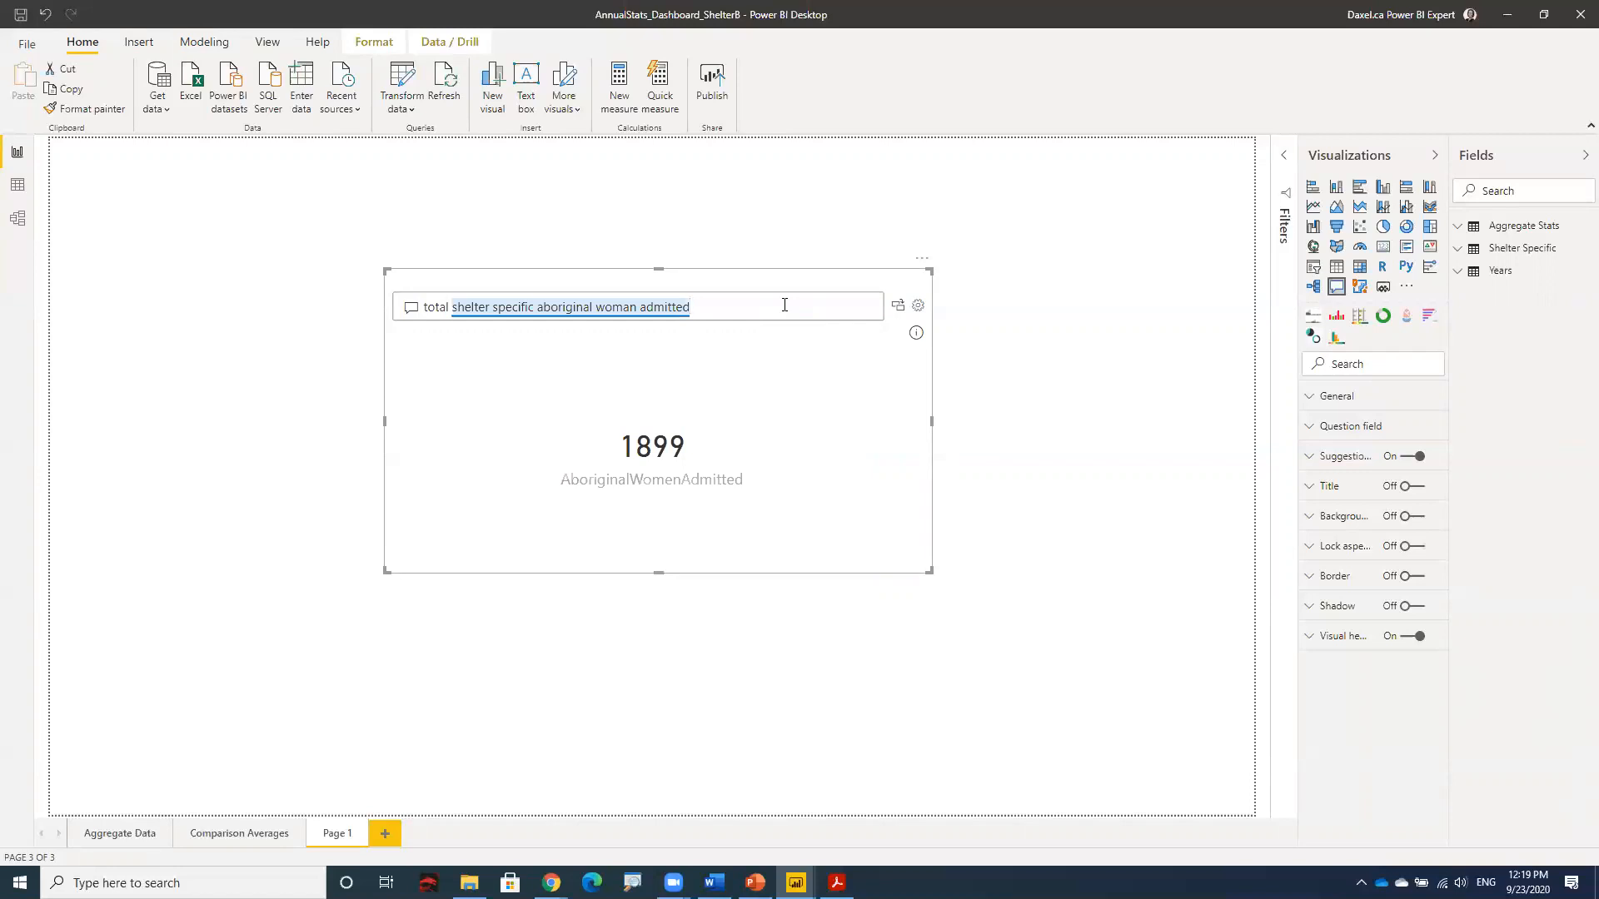
Step: Extend the Q&A question with "per shelter specific fiscal year"
{"action": "type", "text": "per"}
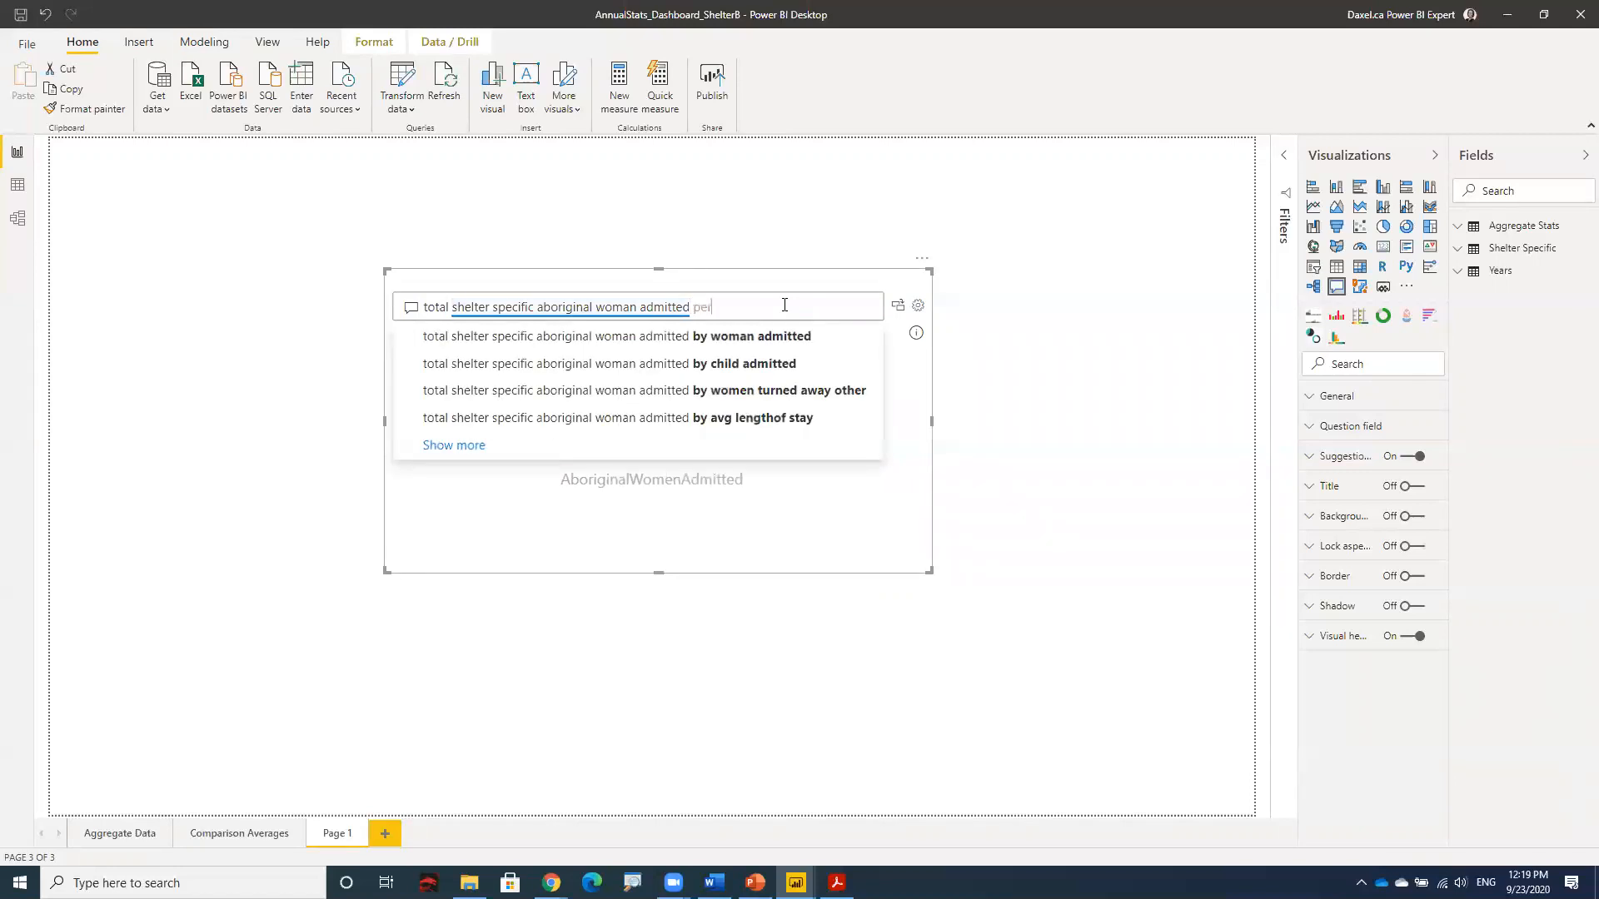
{"action": "type", "text": " year"}
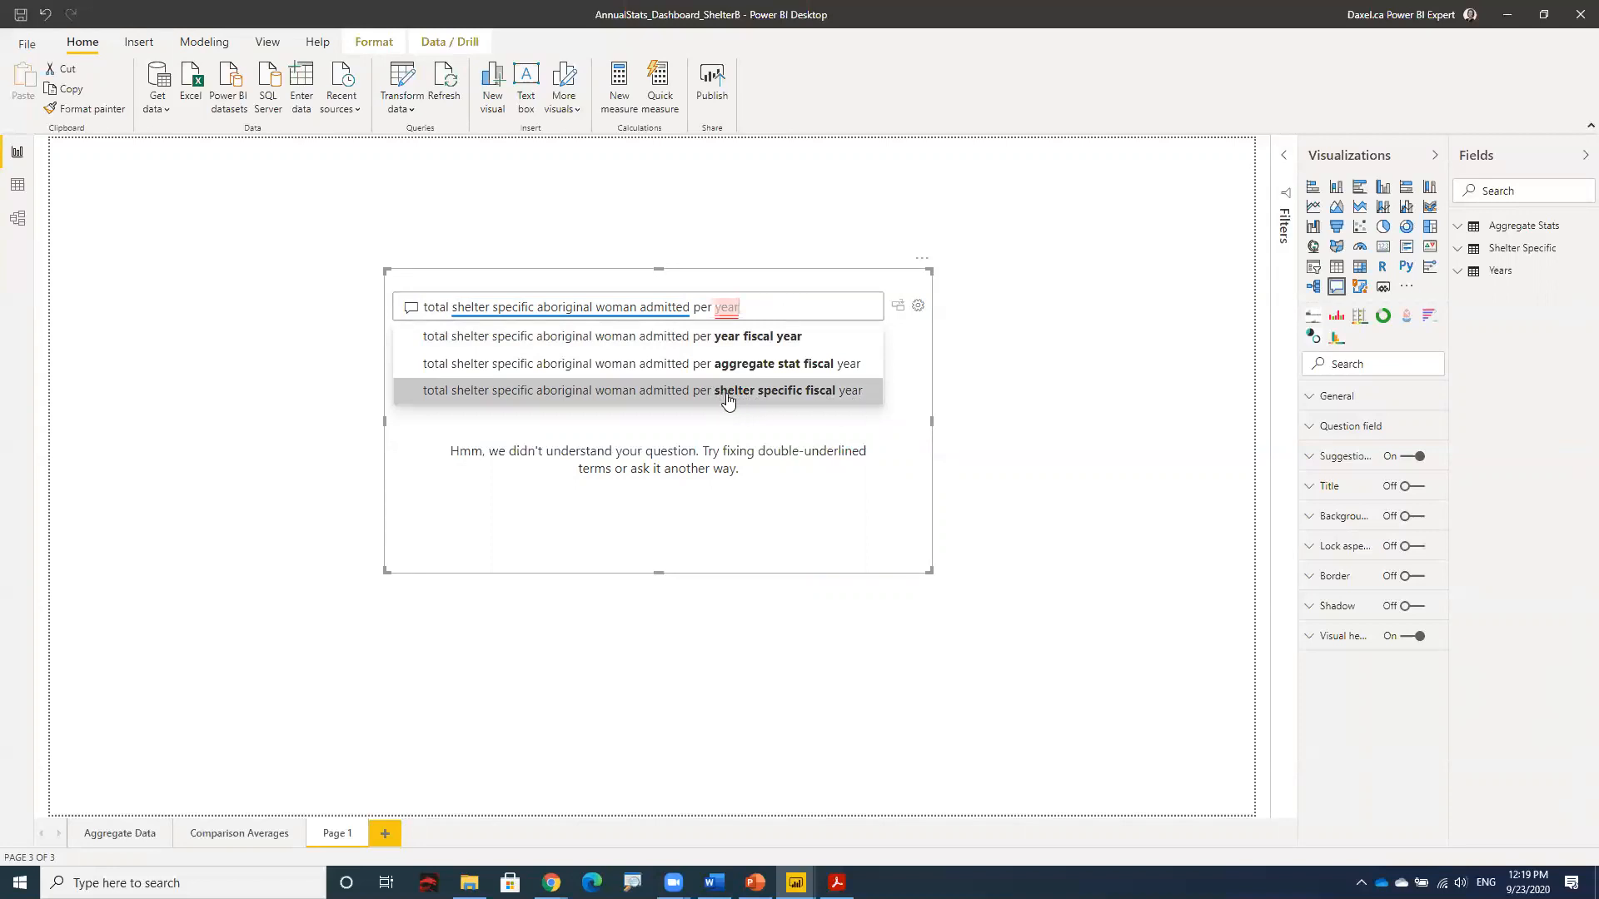
{"action": "left_click", "coordinate": [812, 391]}
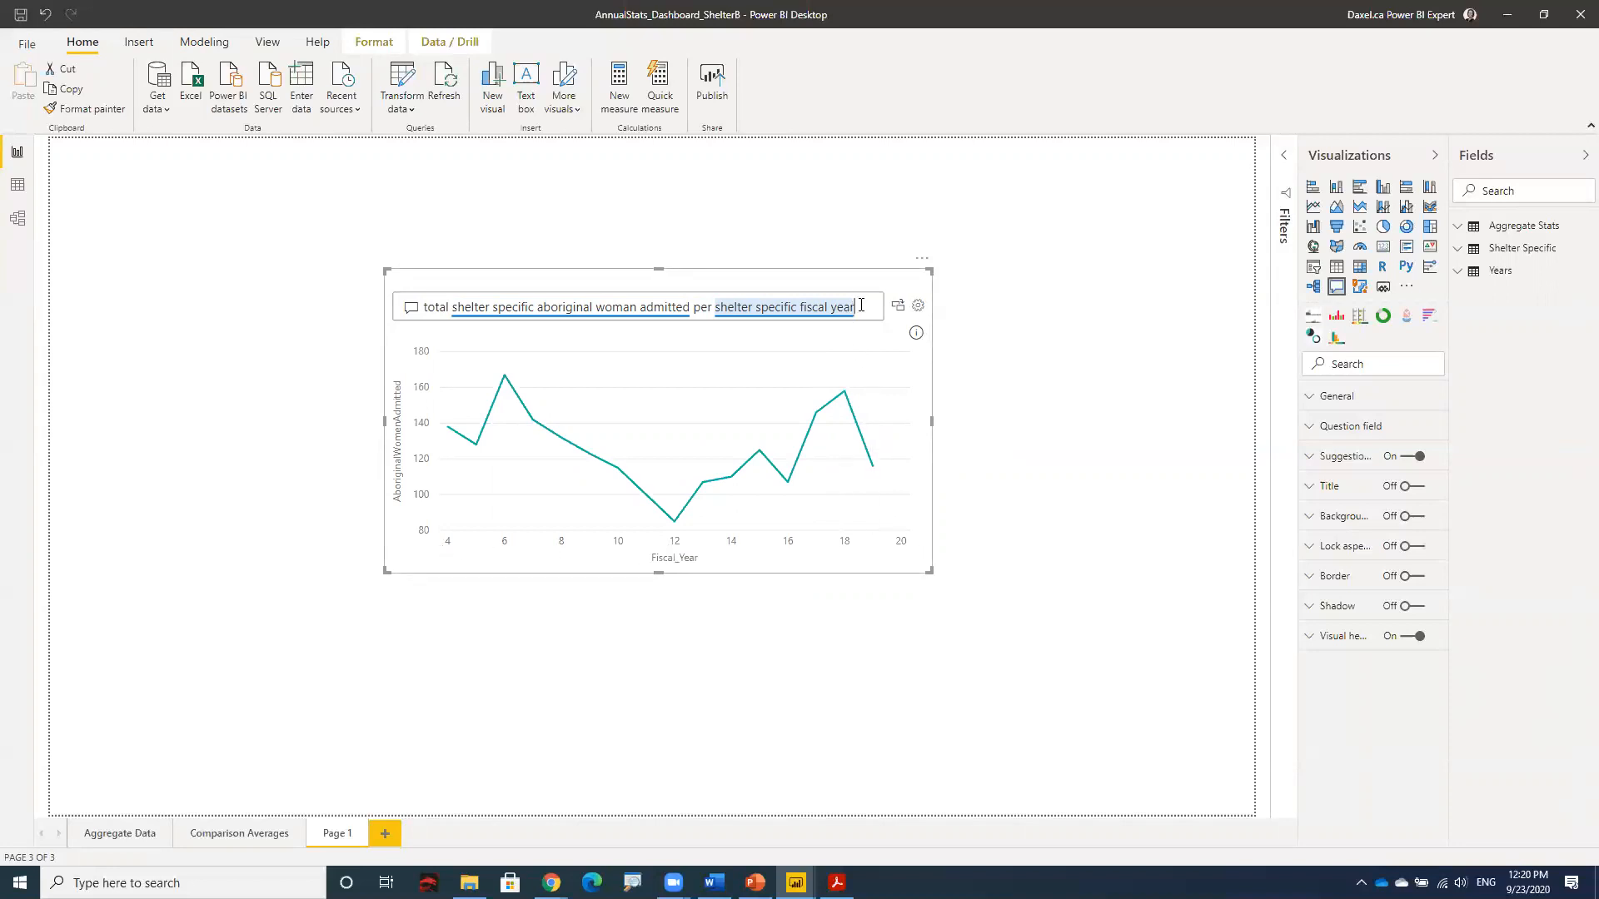
Step: Replace "shelter specific fiscal year" in the Q&A question with the suggested "year fiscal year"
{"action": "left_click_drag", "start_coordinate": [861, 305], "coordinate": [714, 293]}
{"action": "key", "text": "BackSpace"}
{"action": "type", "text": "year"}
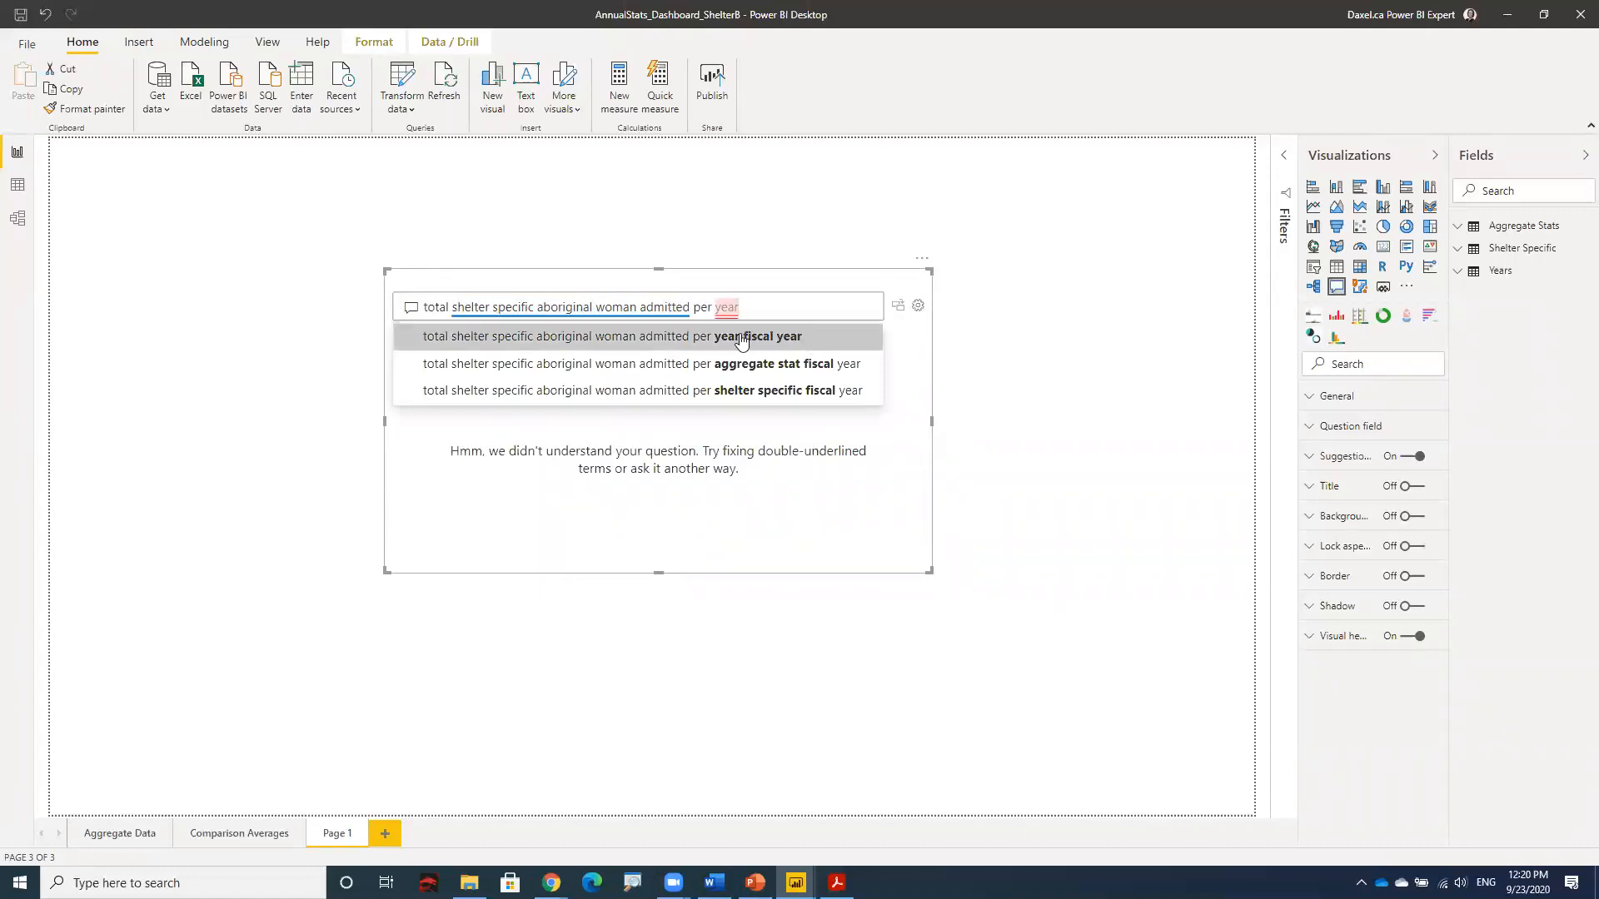
{"action": "left_click", "coordinate": [793, 338]}
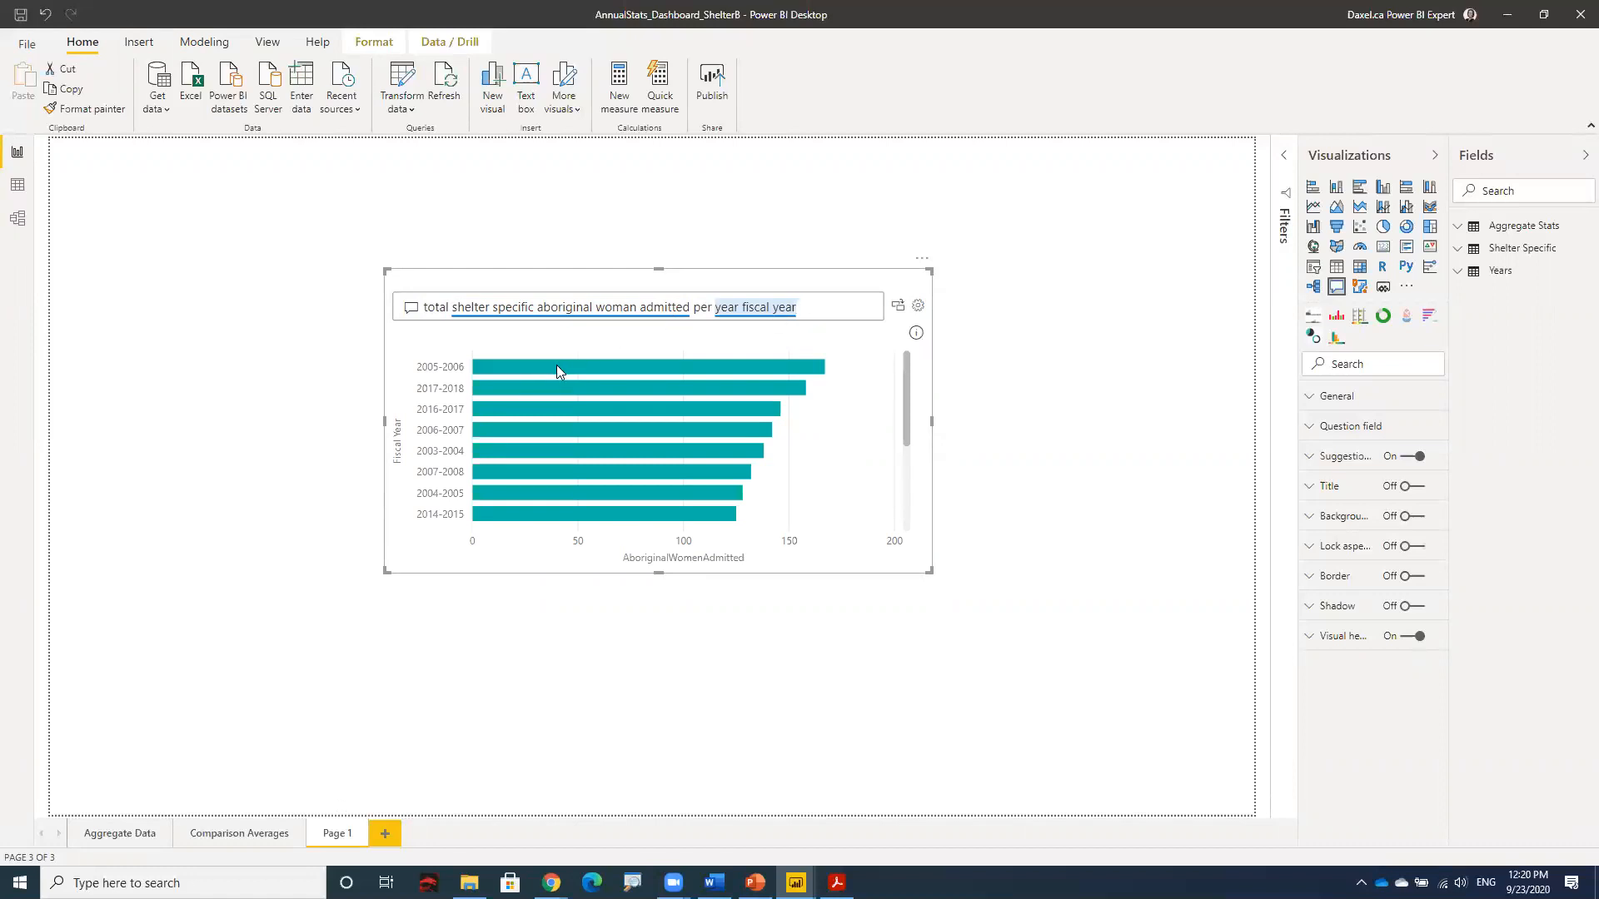
Step: Add "sorted" to the end of the Q&A question and turn the result into a standard visual
{"action": "mouse_move", "coordinate": [557, 372]}
{"action": "type", "text": "sorted"}
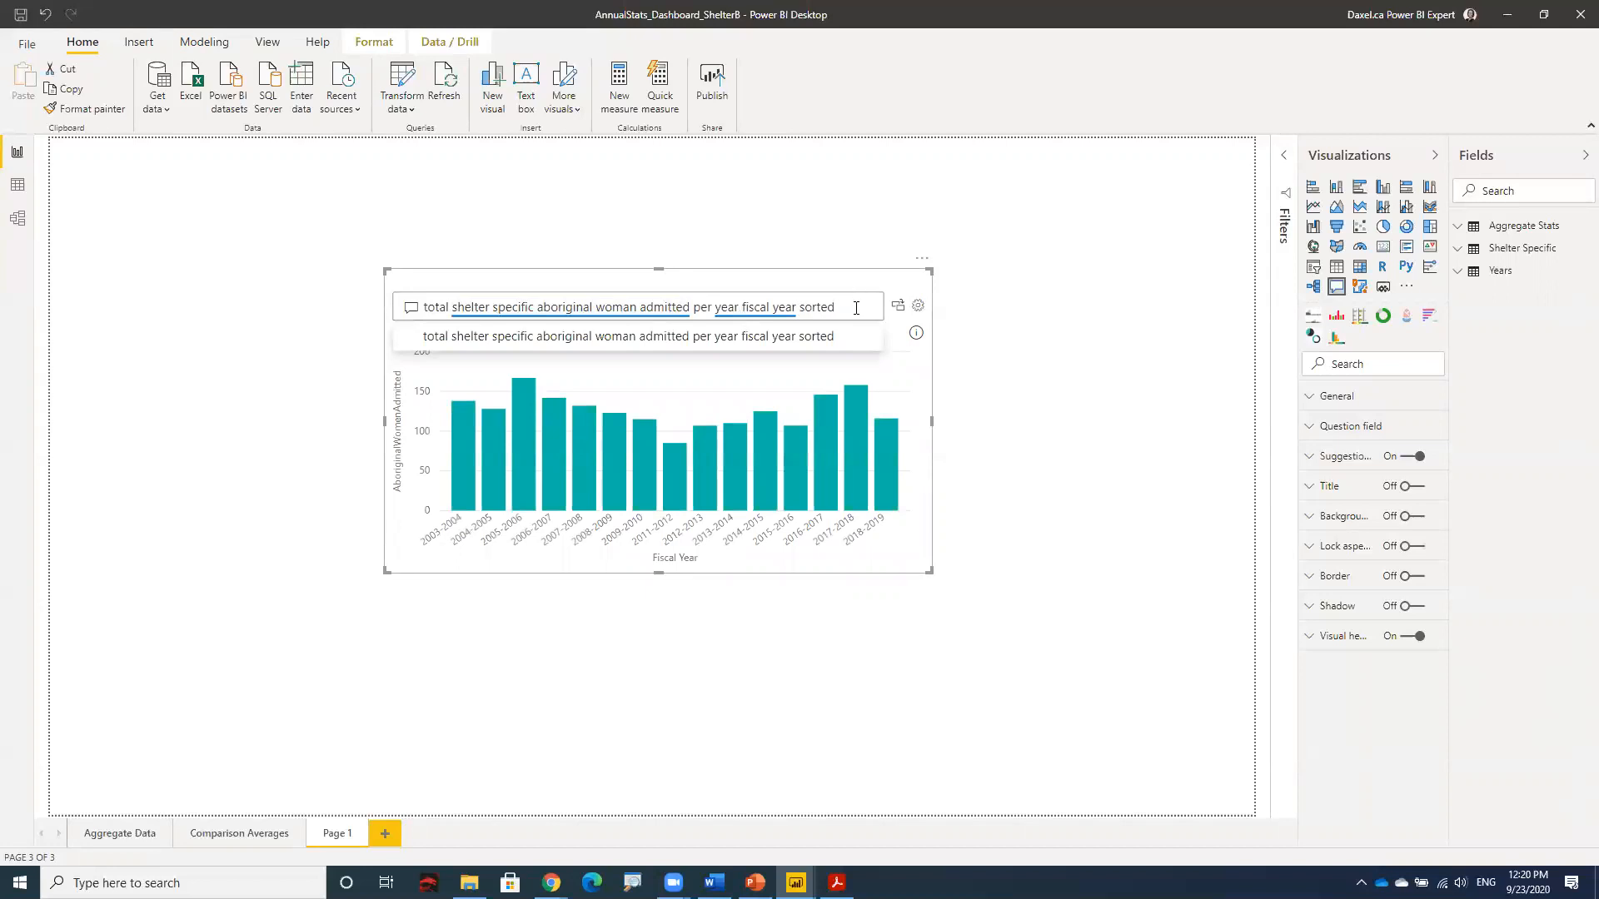
{"action": "left_click", "coordinate": [855, 280]}
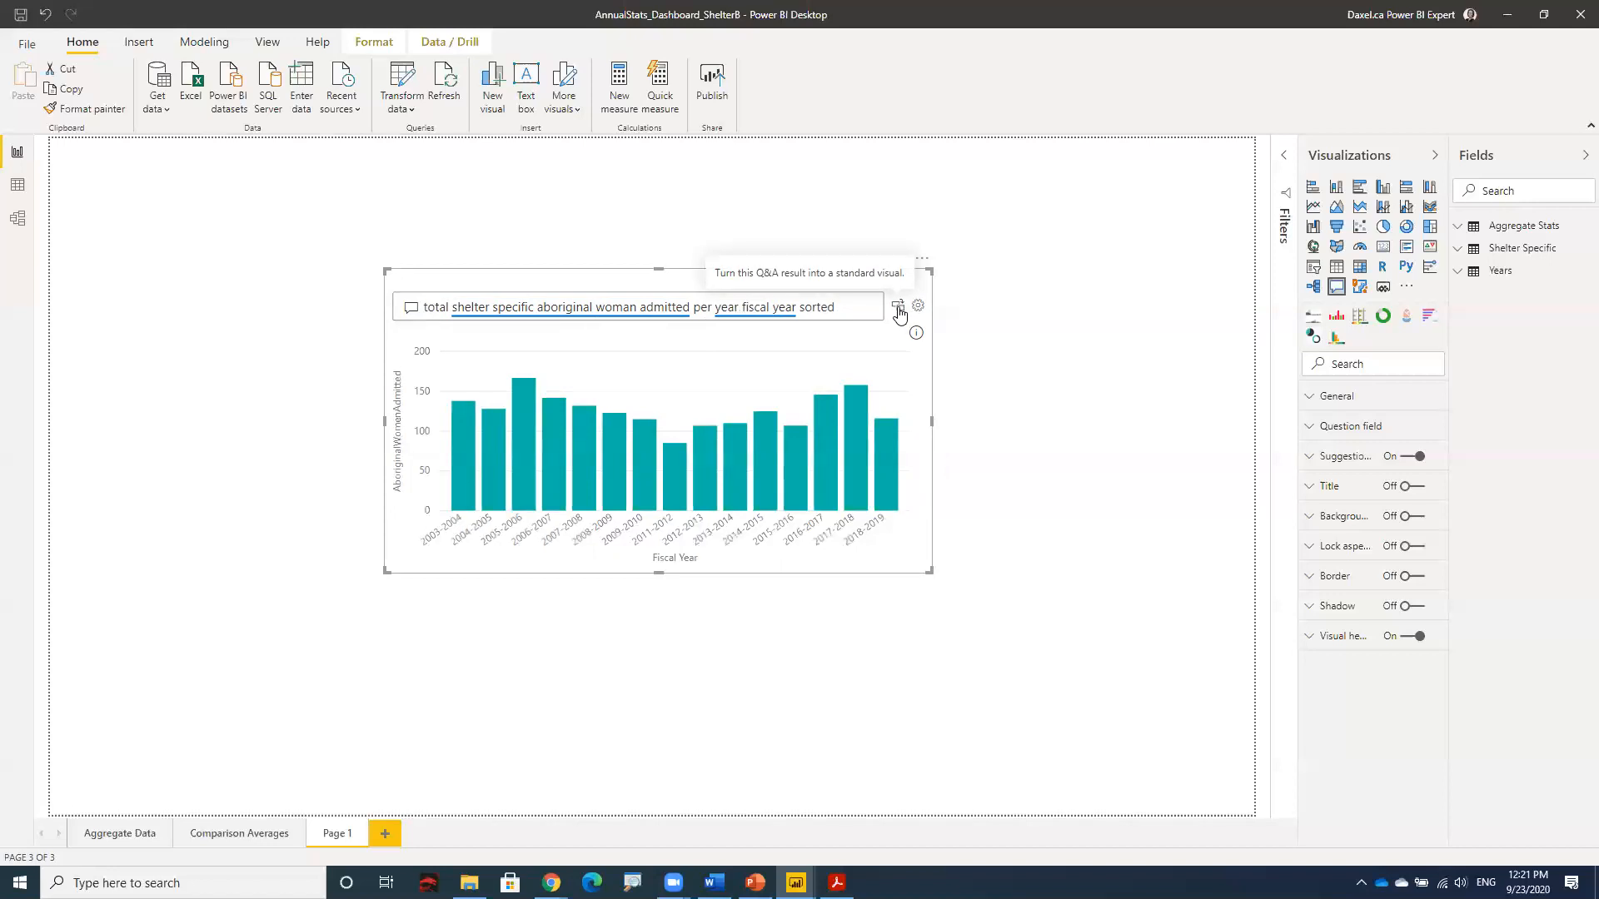
{"action": "left_click", "coordinate": [898, 311]}
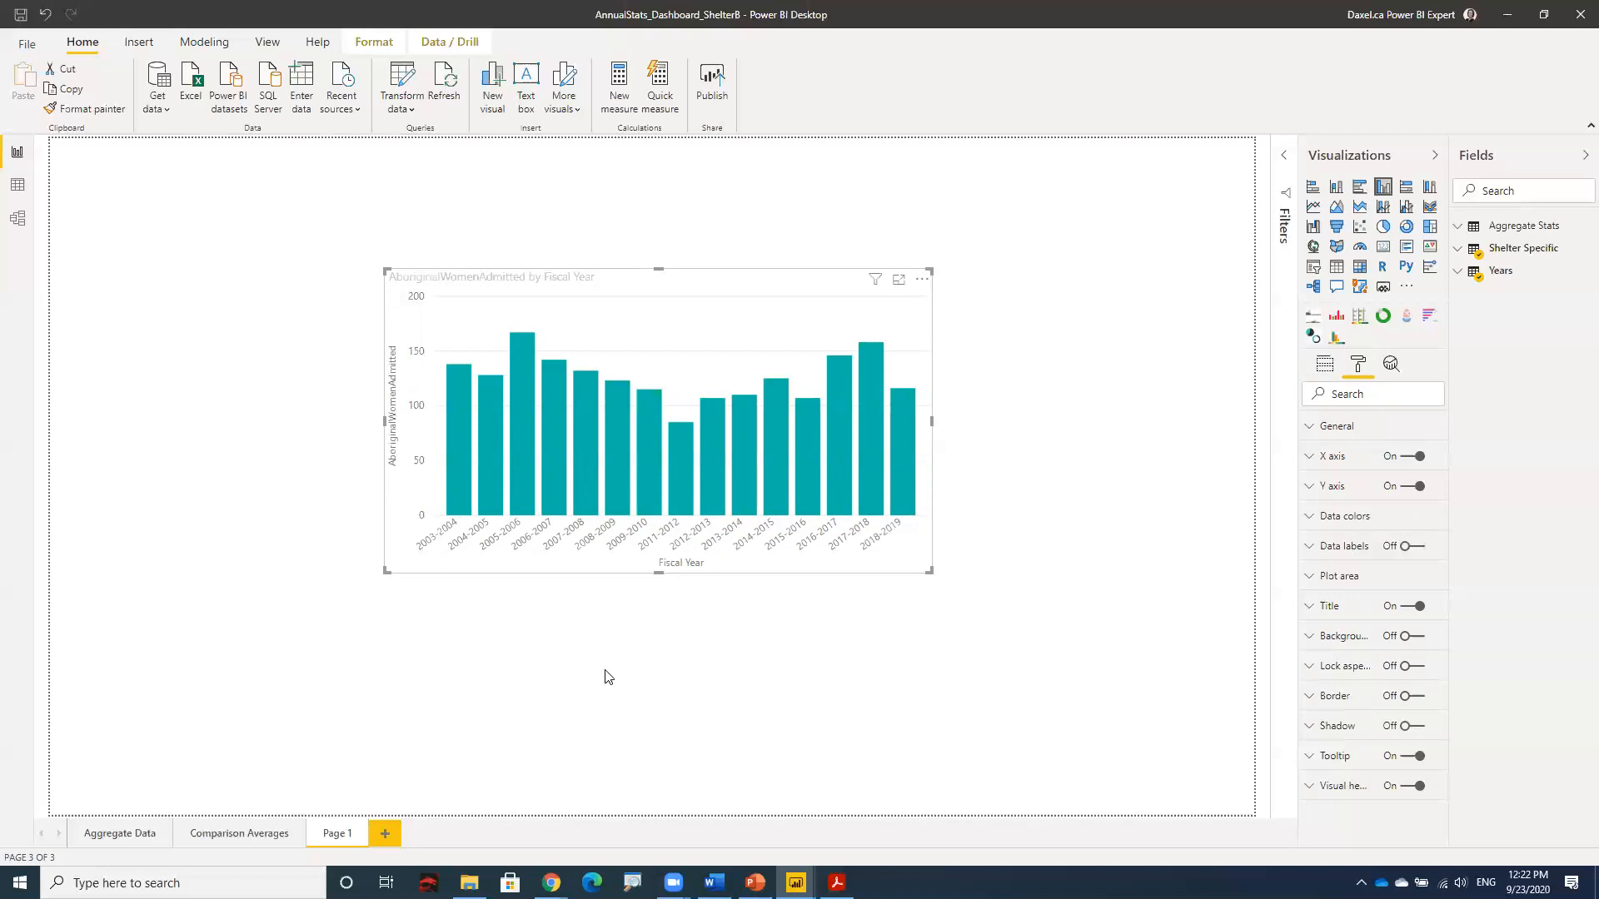
{"action": "left_click", "coordinate": [231, 327]}
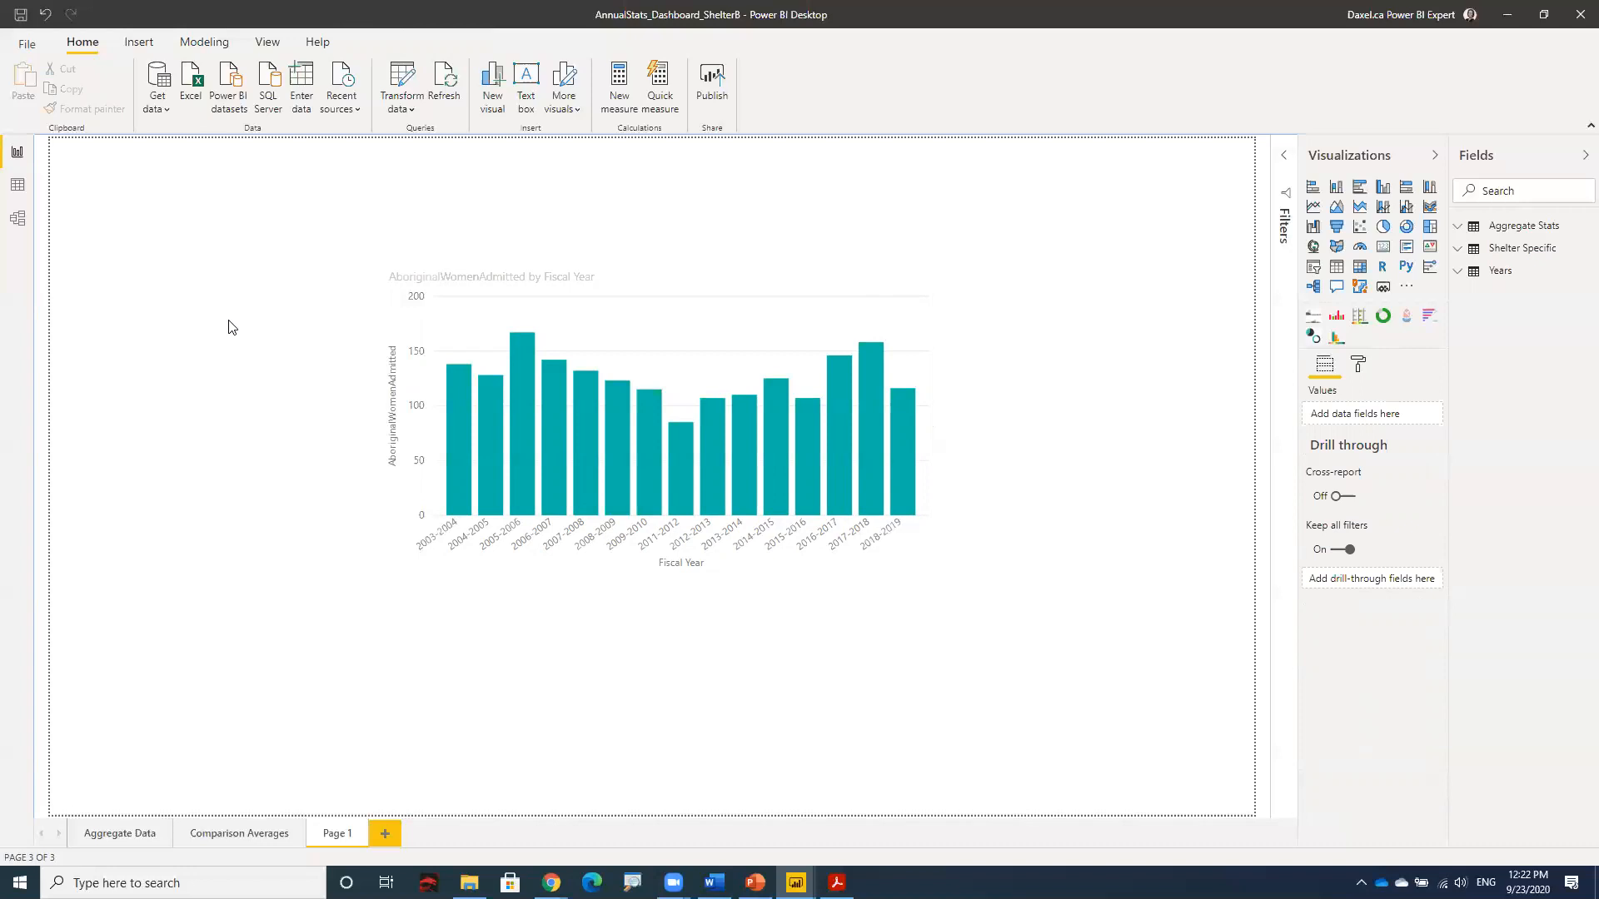
Step: Inspect the Fiscal Year column of the Years table in the data view, and return to the report page
{"action": "left_click", "coordinate": [15, 195]}
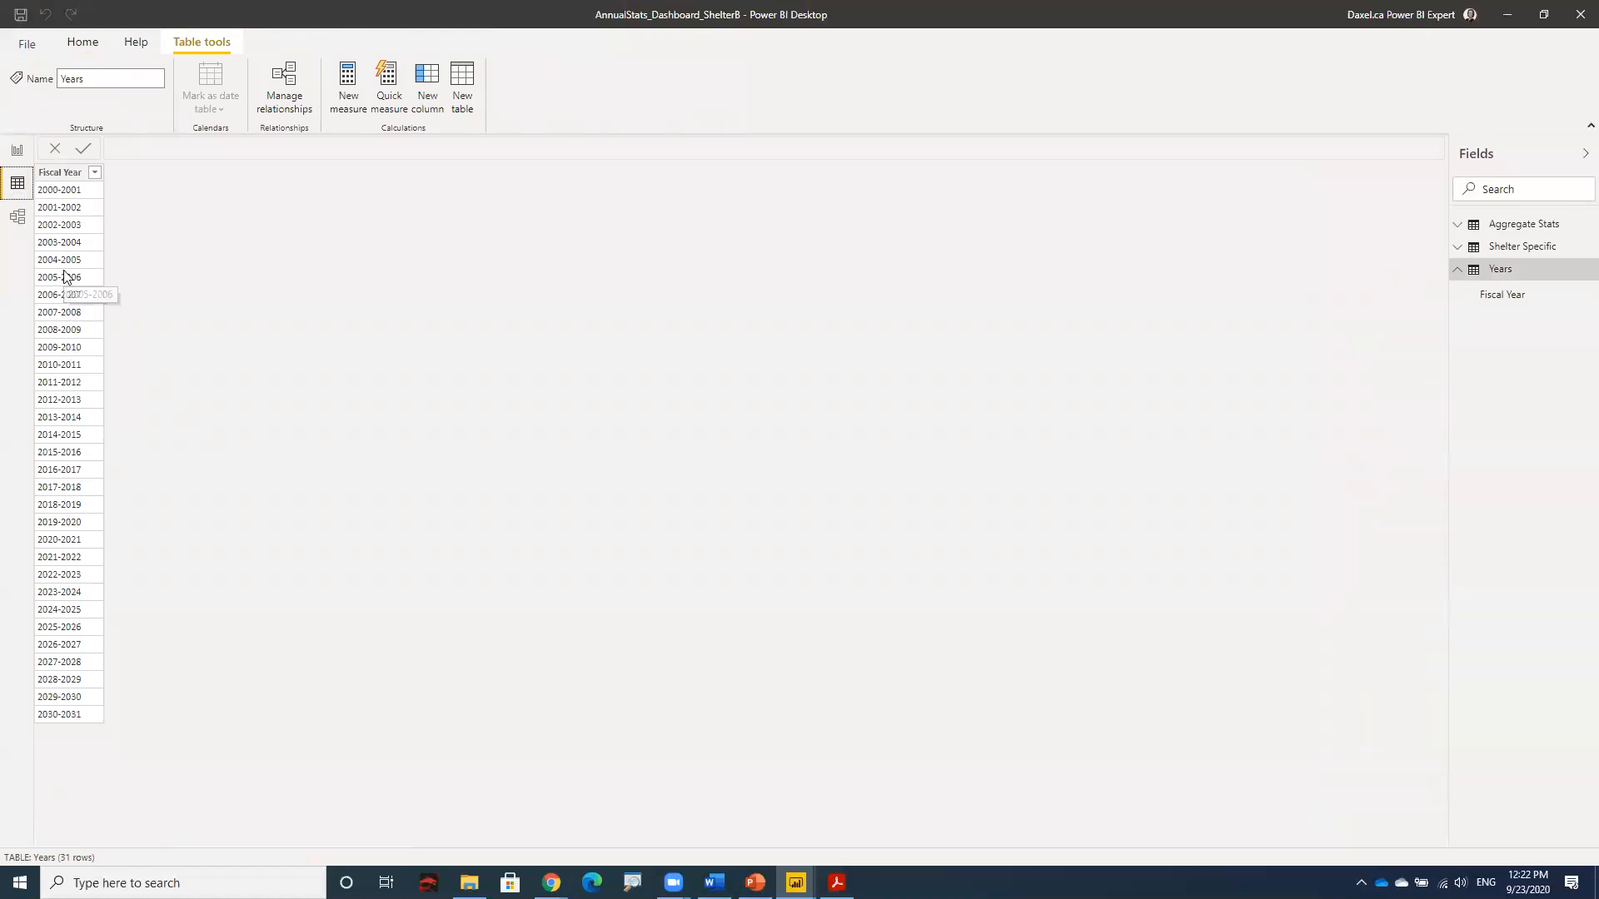
{"action": "left_click", "coordinate": [87, 230]}
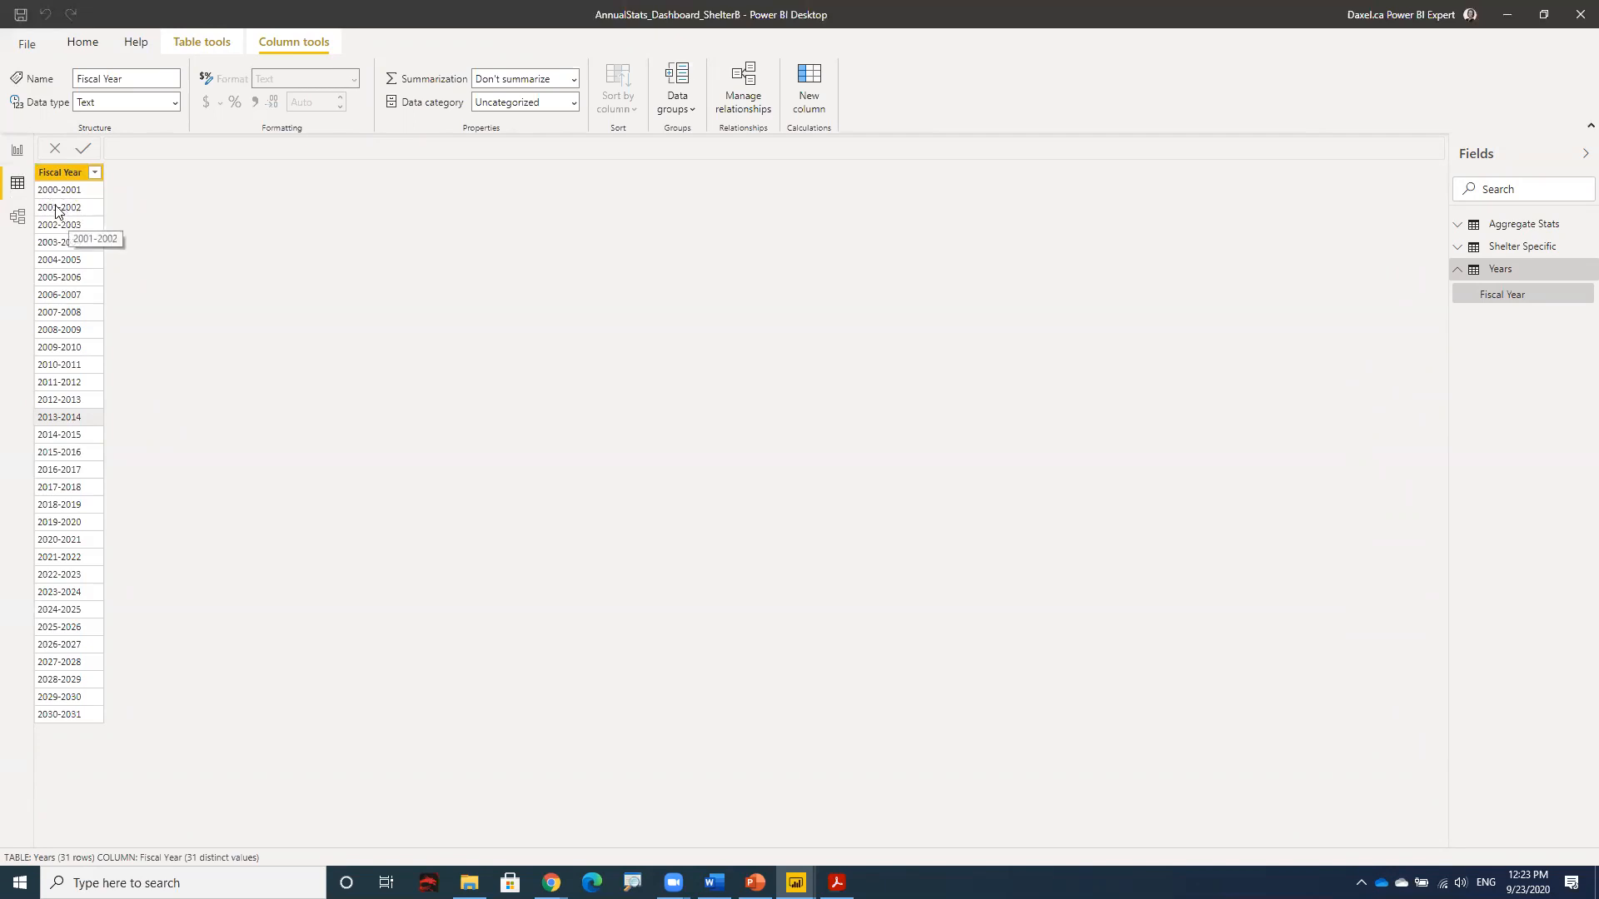
{"action": "left_click", "coordinate": [17, 151]}
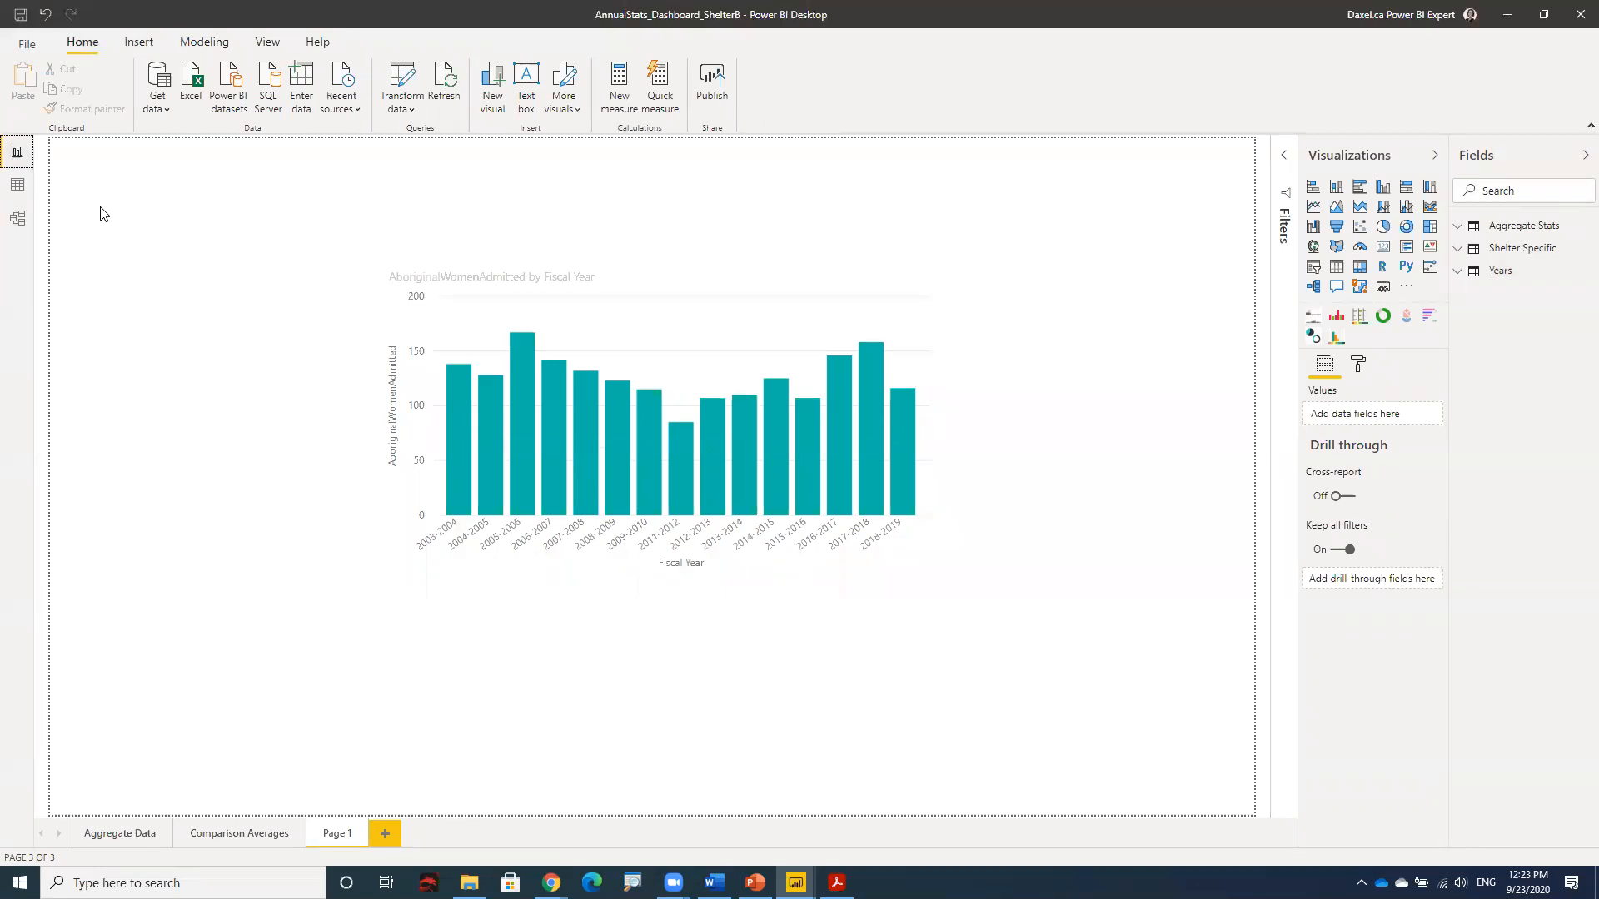
Step: On the Aggregate Data page, move the Table 2 visual, the Total Turnaways (Capacity) chart and the Fiscal Year slicer to other spots
{"action": "left_click", "coordinate": [117, 834]}
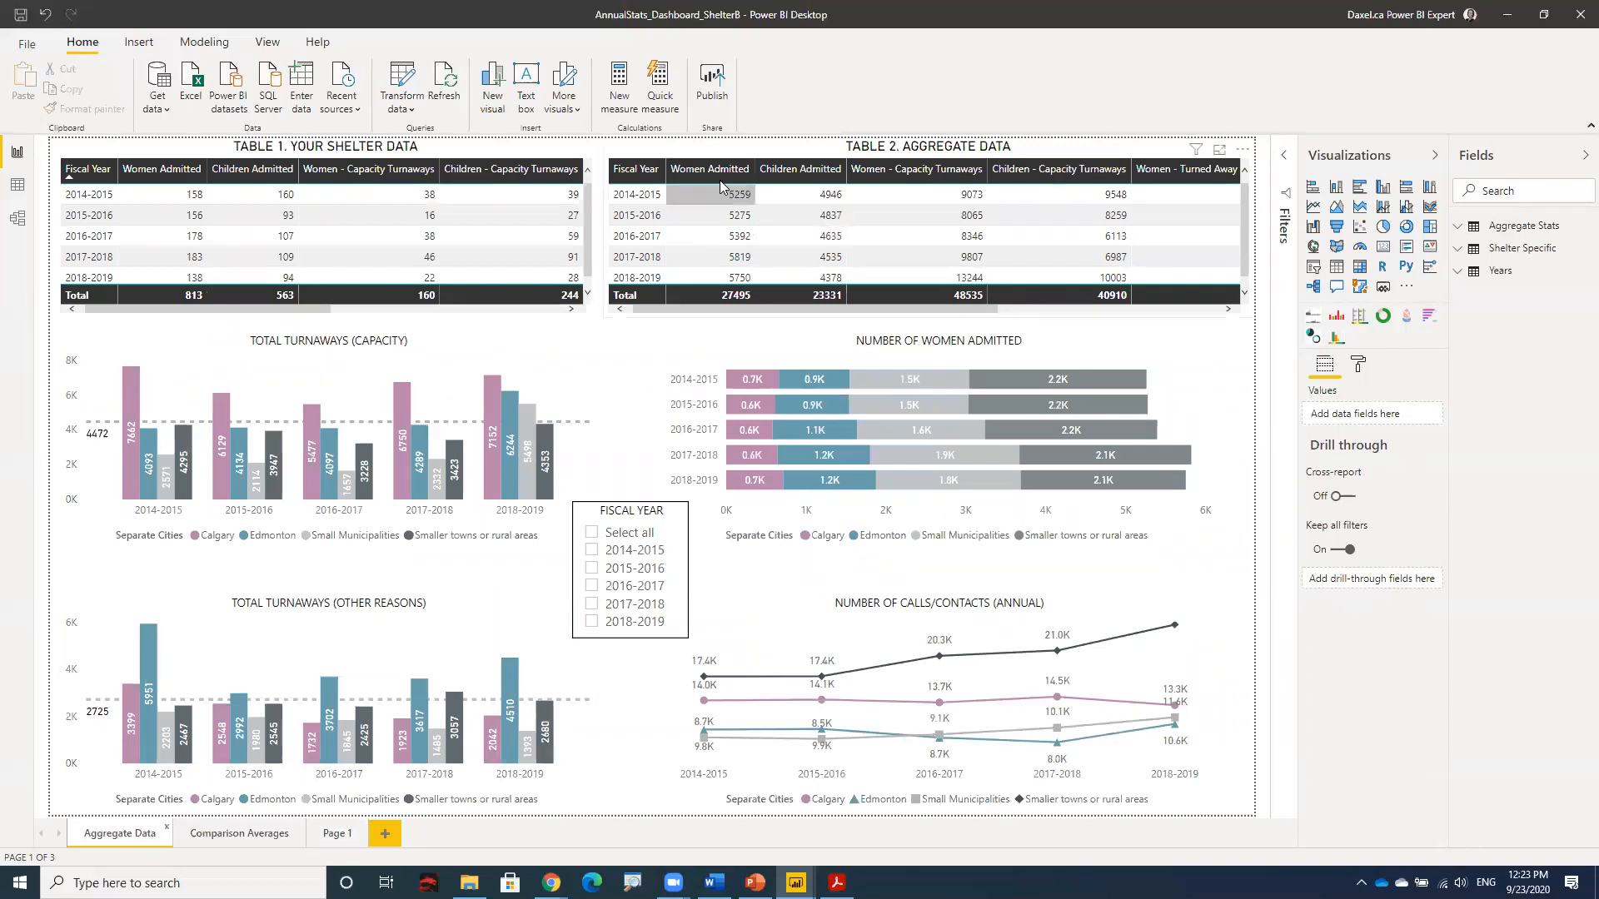
{"action": "left_click_drag", "start_coordinate": [690, 163], "coordinate": [690, 346]}
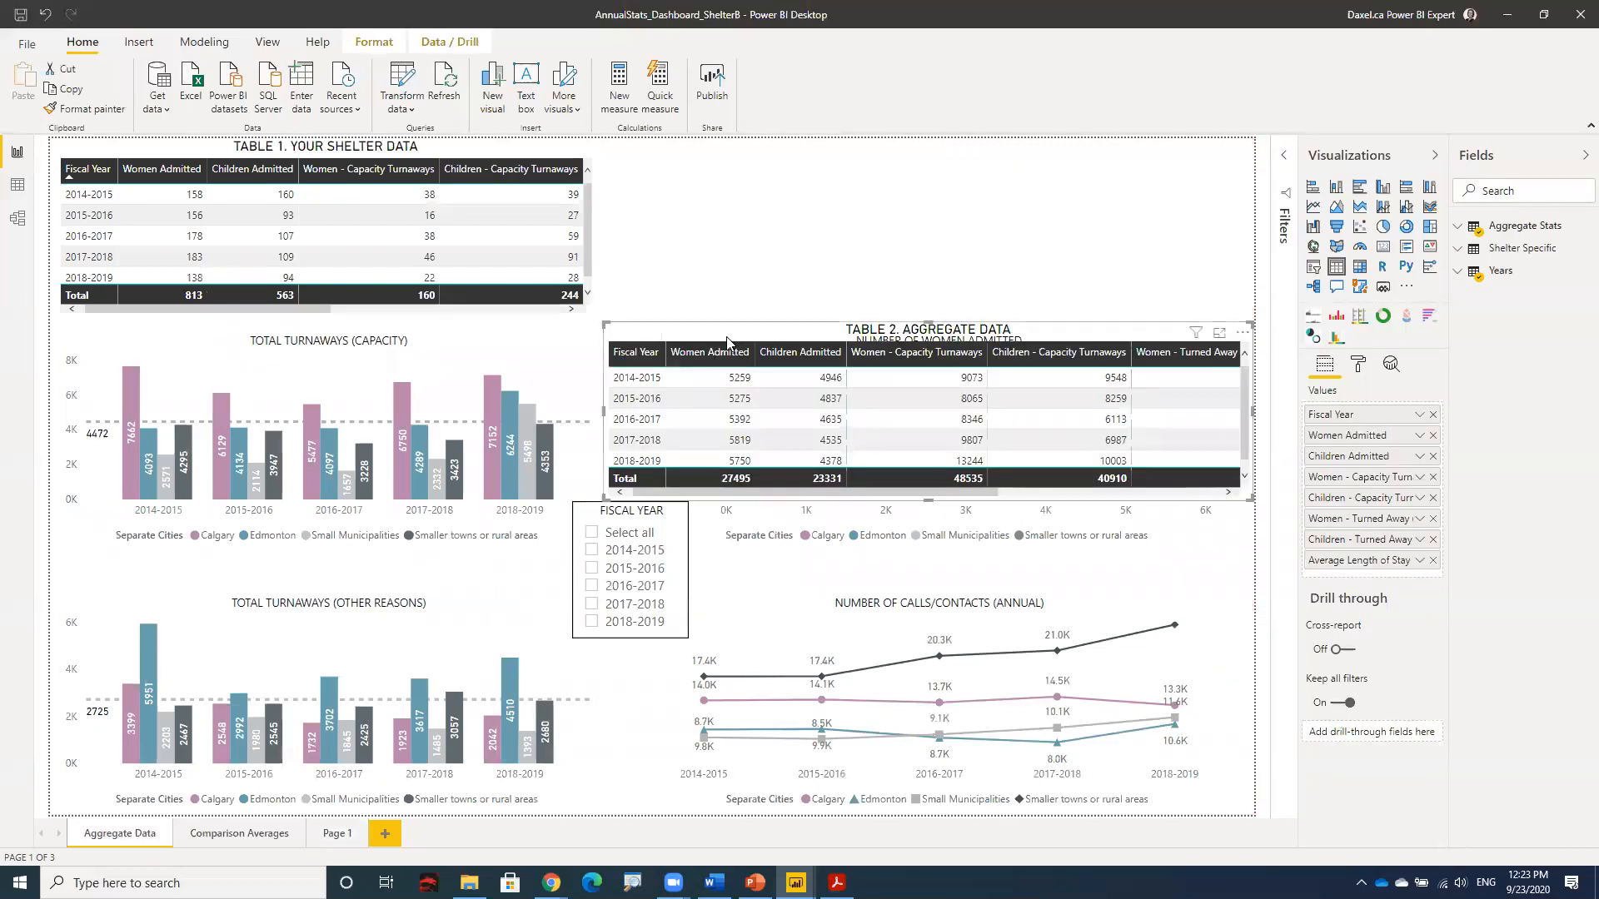
{"action": "left_click_drag", "start_coordinate": [350, 350], "coordinate": [815, 267]}
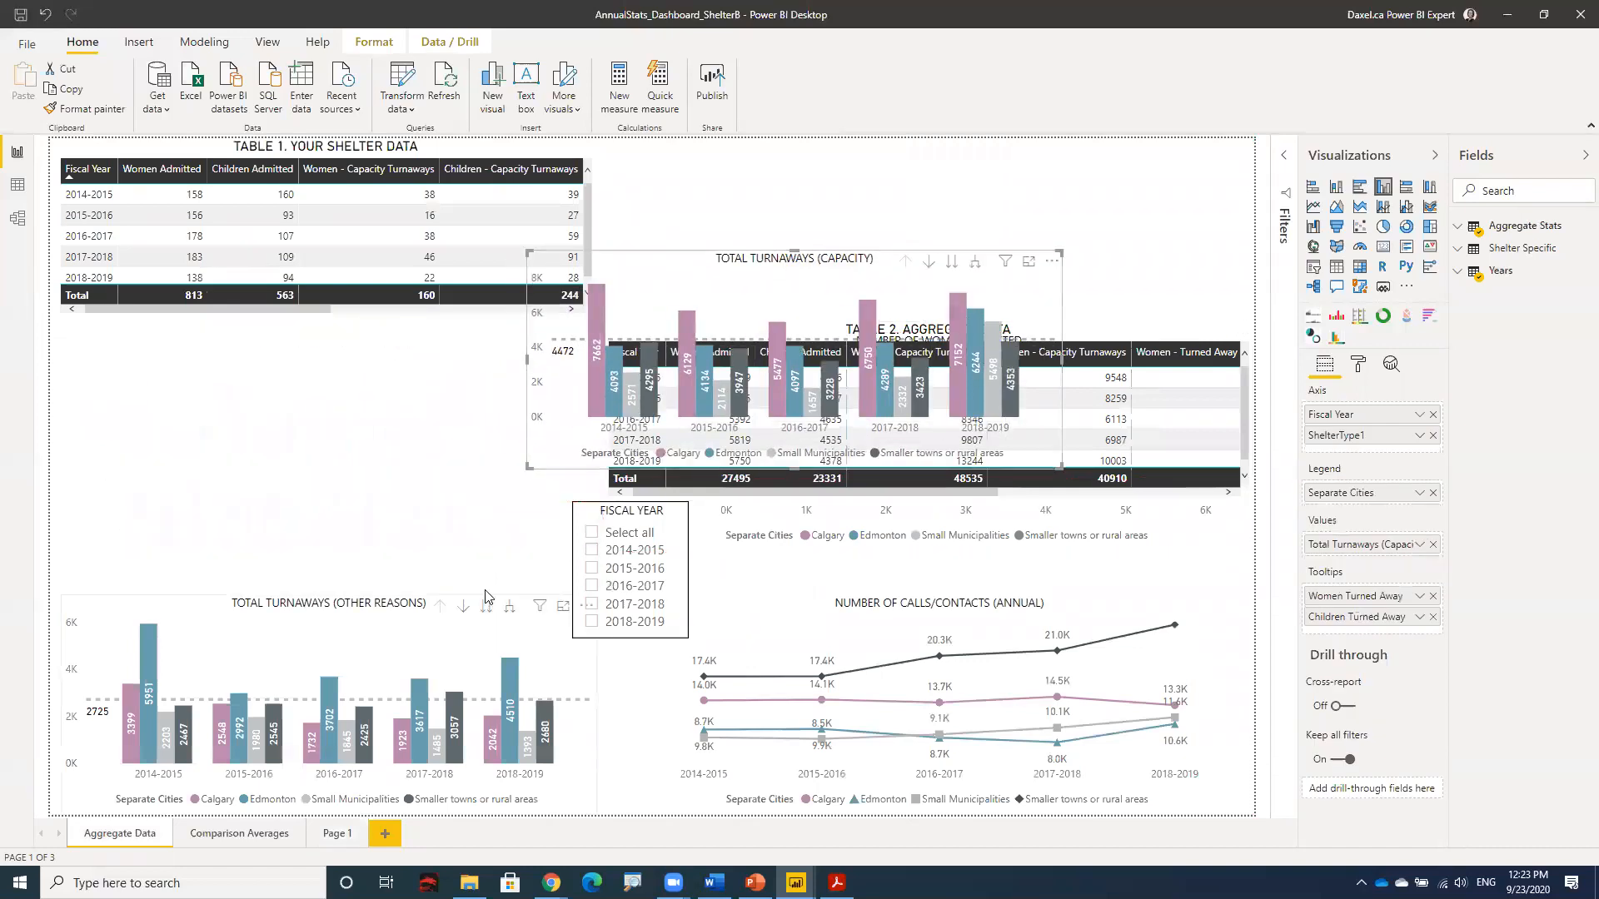
{"action": "left_click_drag", "start_coordinate": [582, 514], "coordinate": [400, 502]}
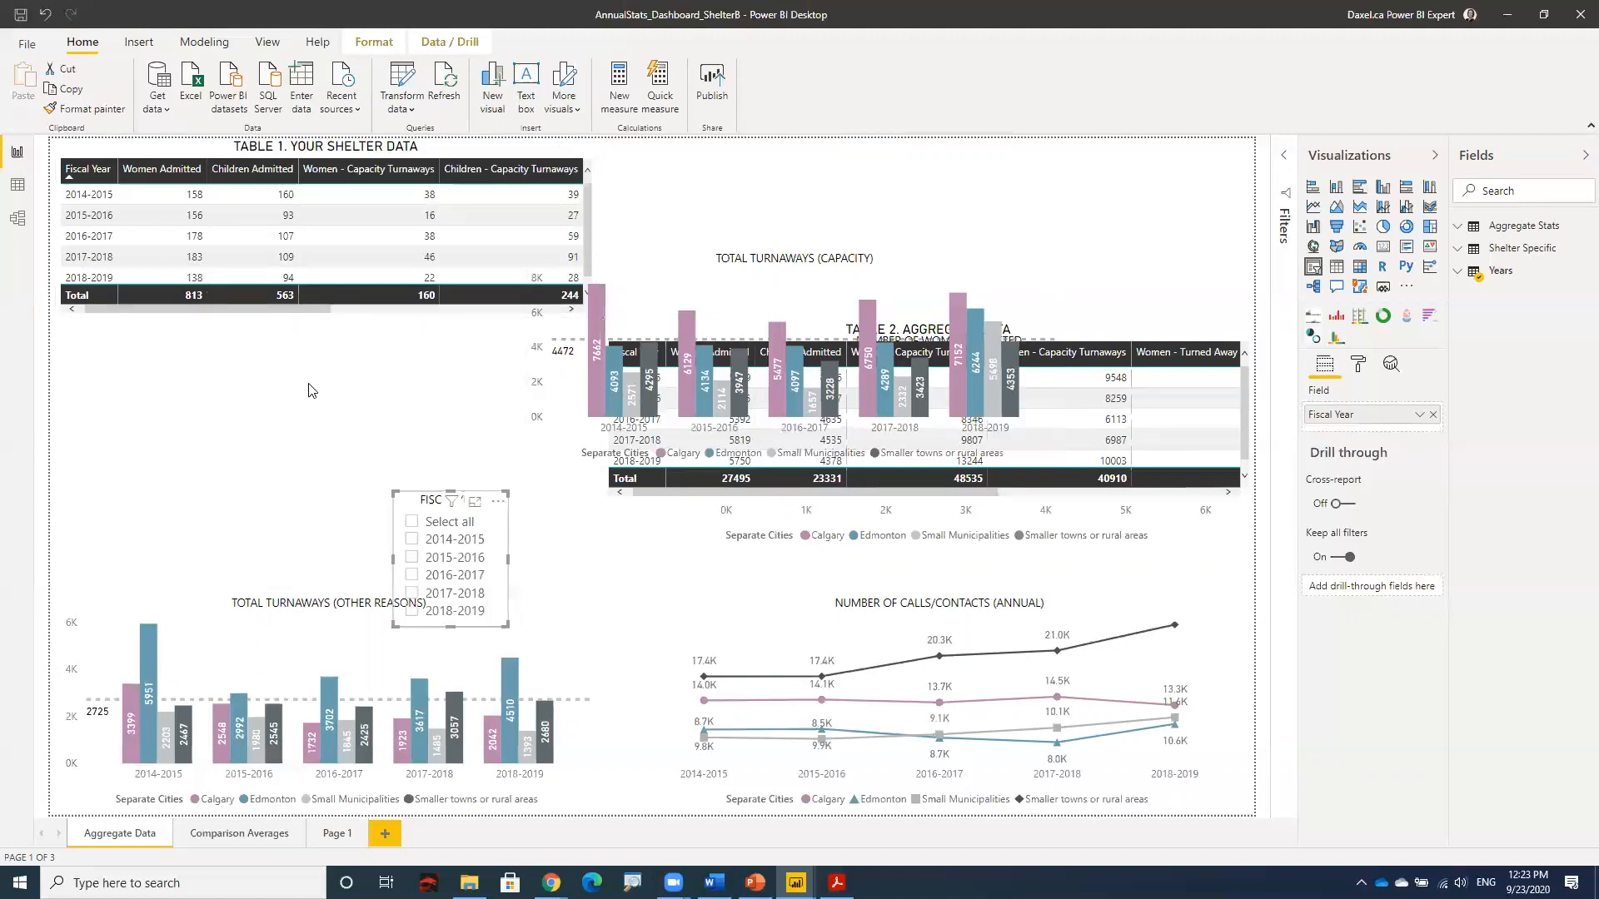
Step: Undo the moves of the Fiscal Year slicer, the Total Turnaways (Capacity) chart and the Table 2 visual
{"action": "left_click", "coordinate": [46, 21]}
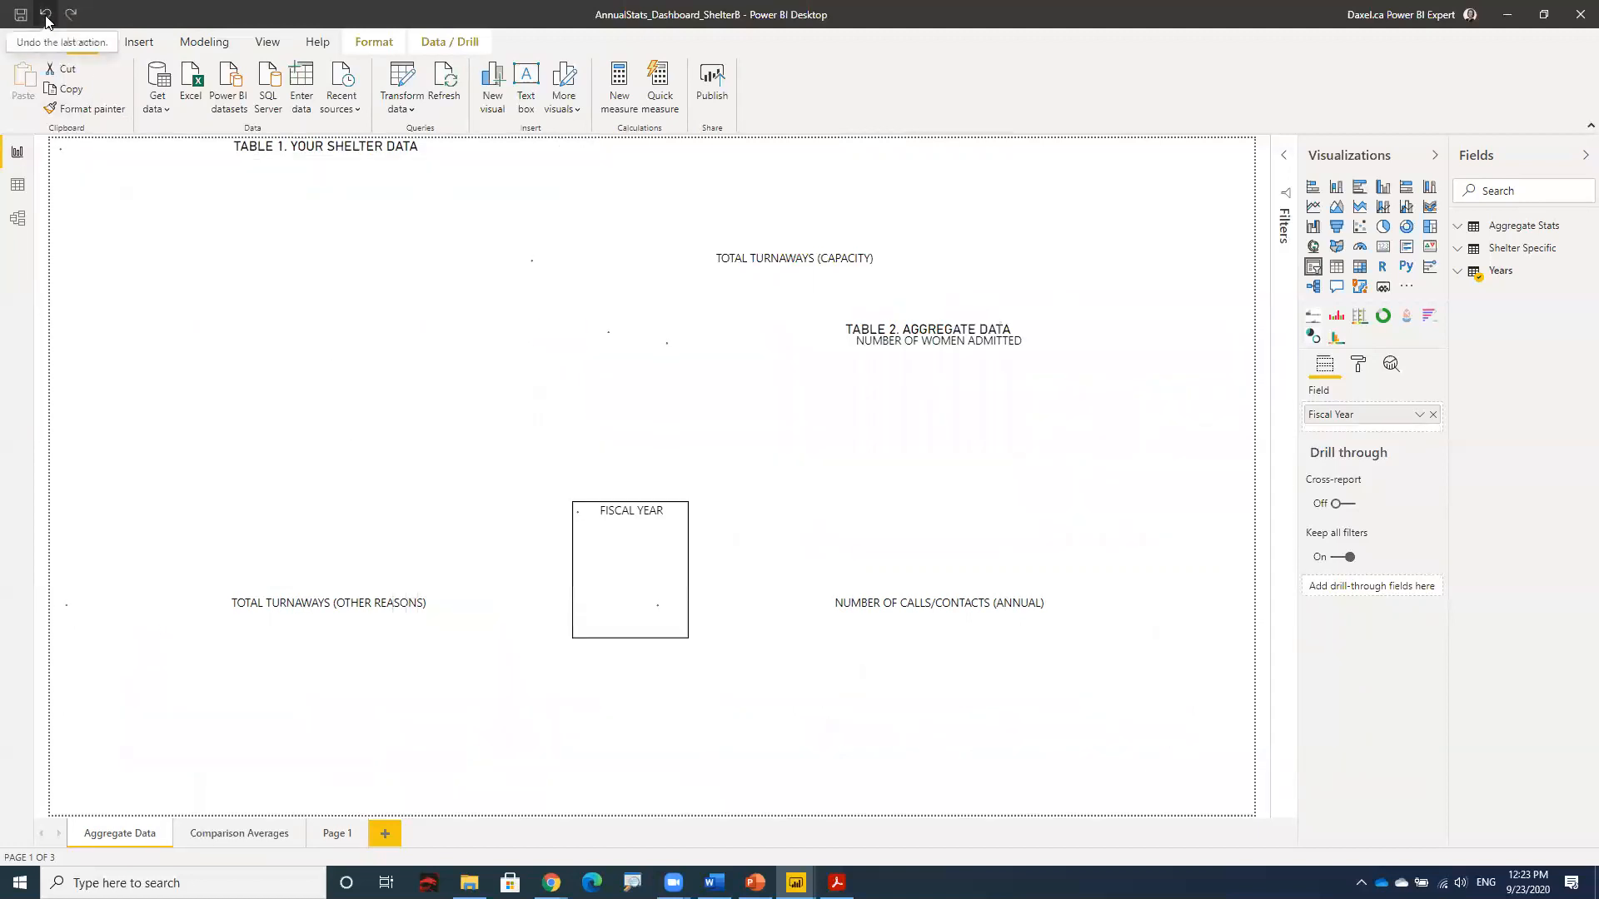
{"action": "left_click", "coordinate": [46, 21]}
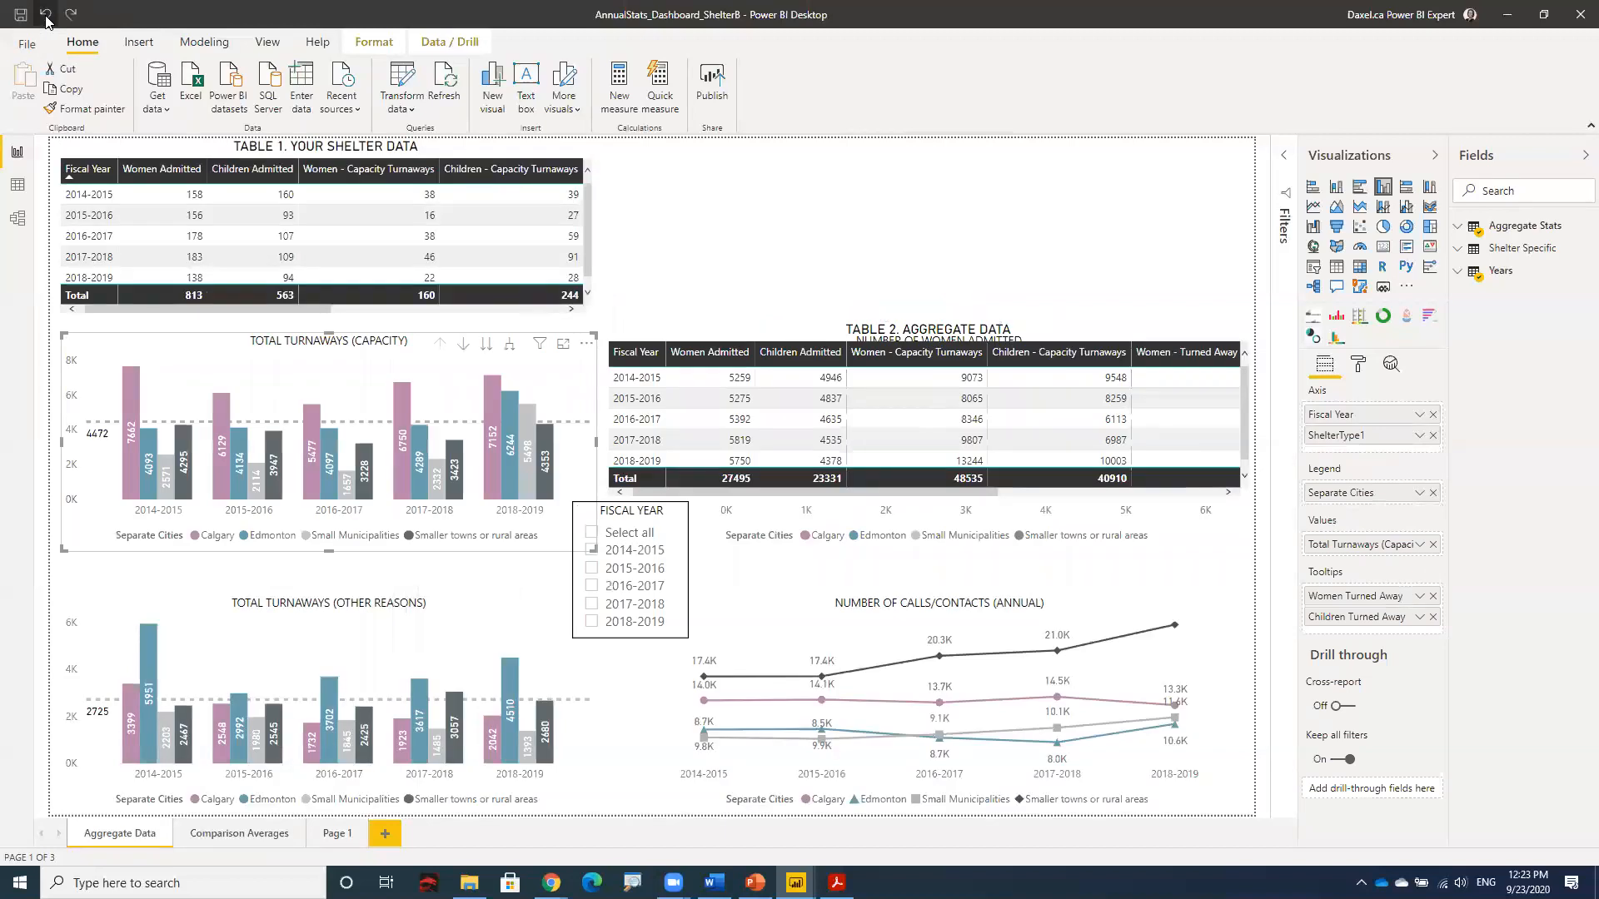
{"action": "left_click", "coordinate": [46, 21]}
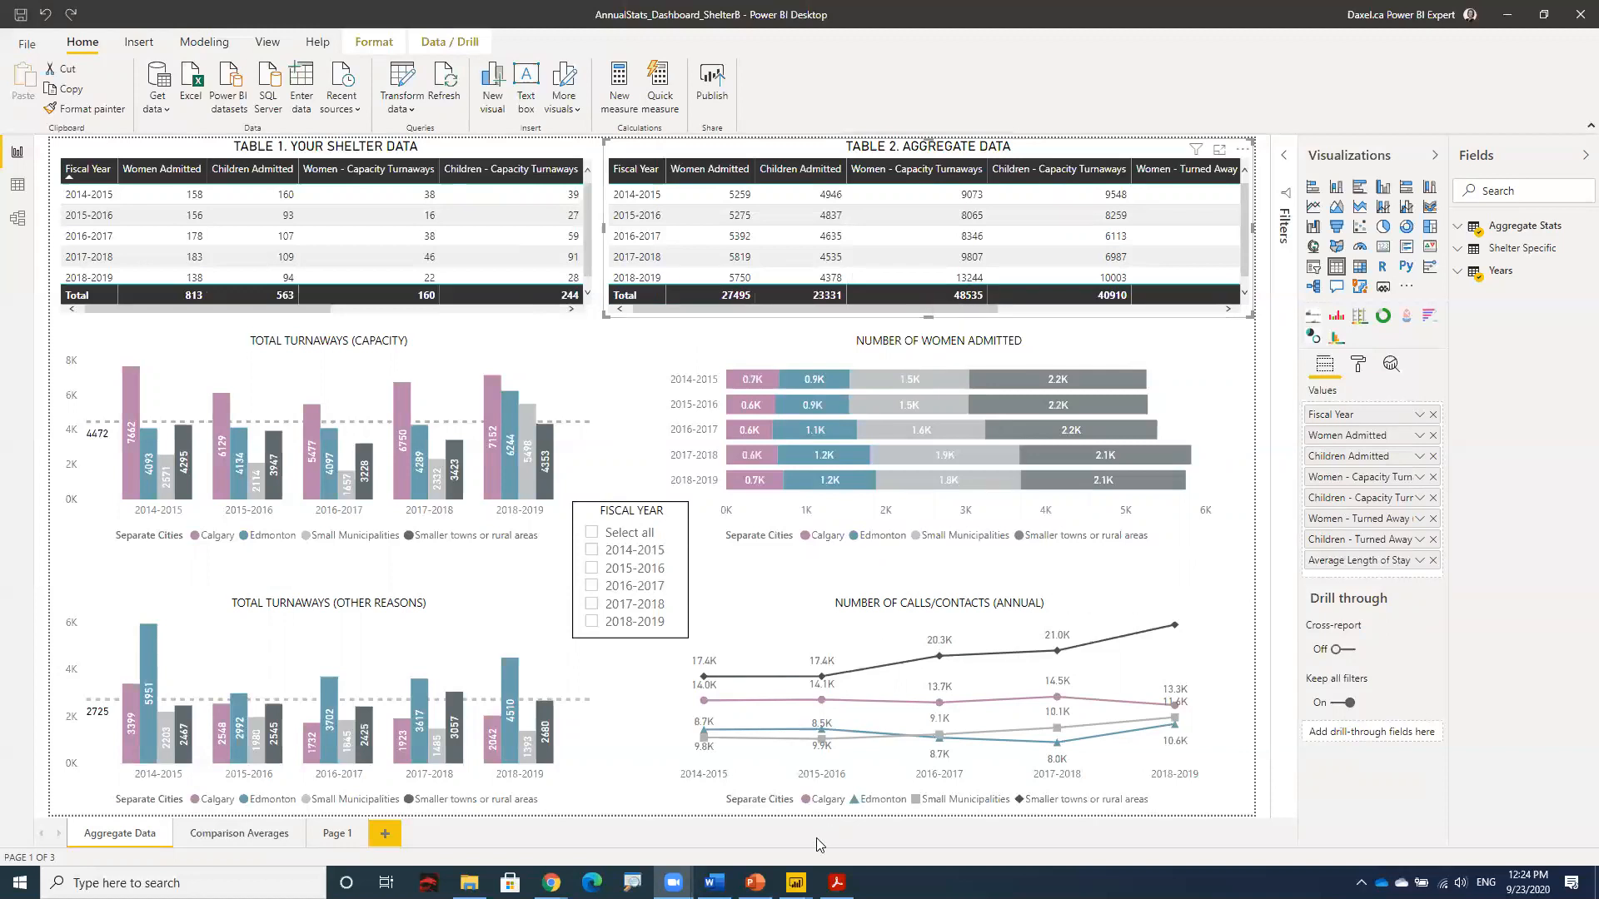
Step: Switch to the Session 1 report window and view its file options for creating a new report
{"action": "mouse_move", "coordinate": [796, 883]}
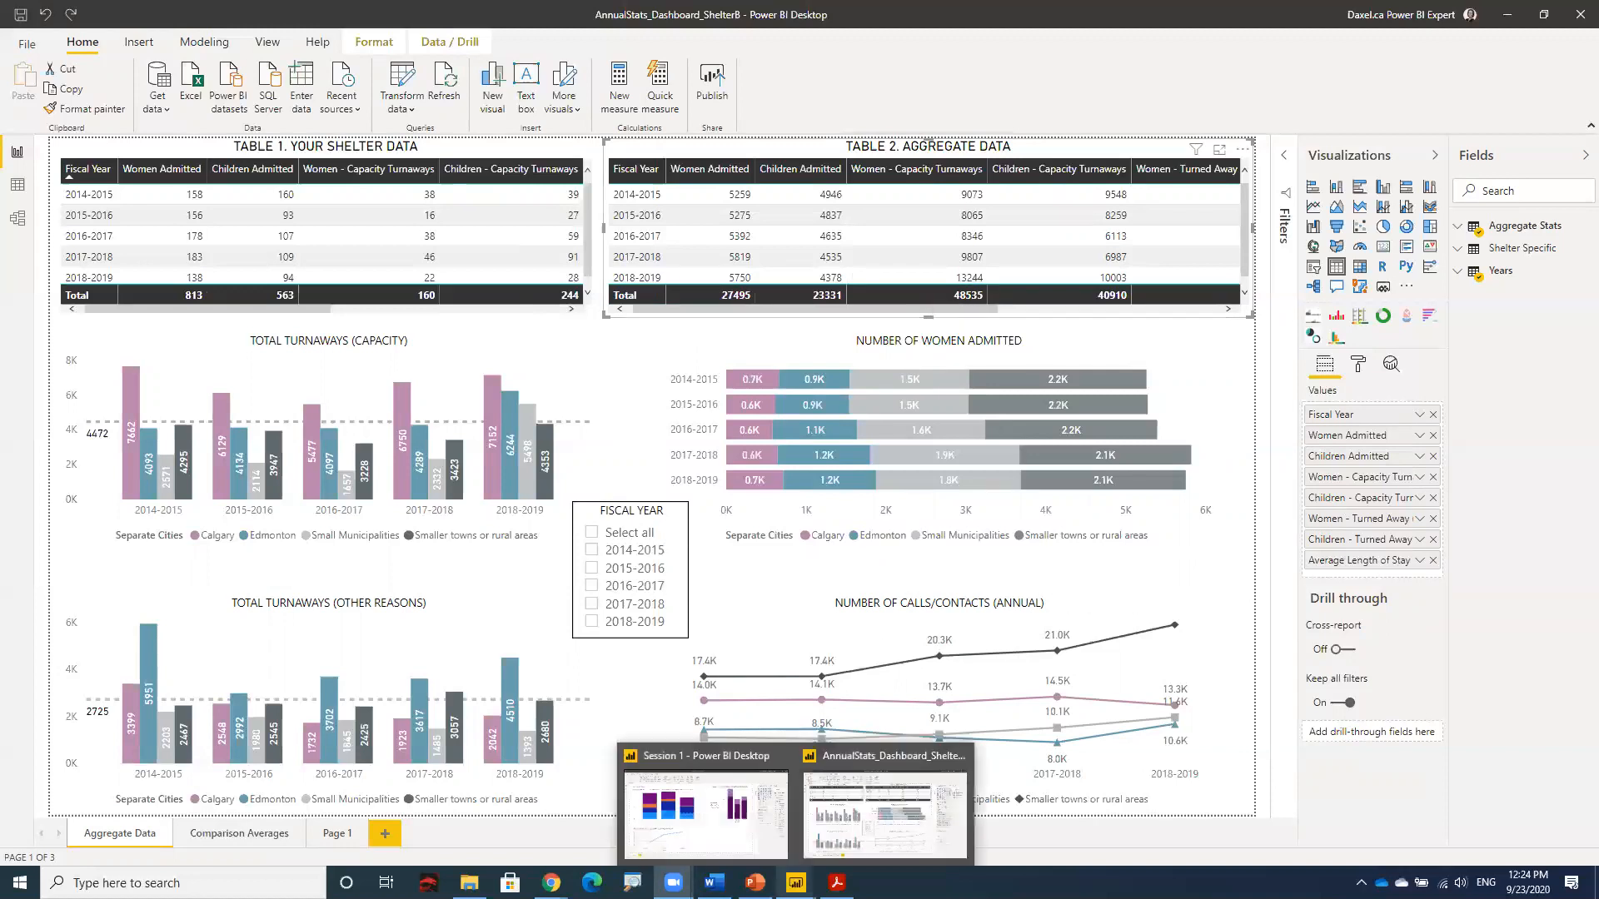
{"action": "left_click", "coordinate": [761, 846]}
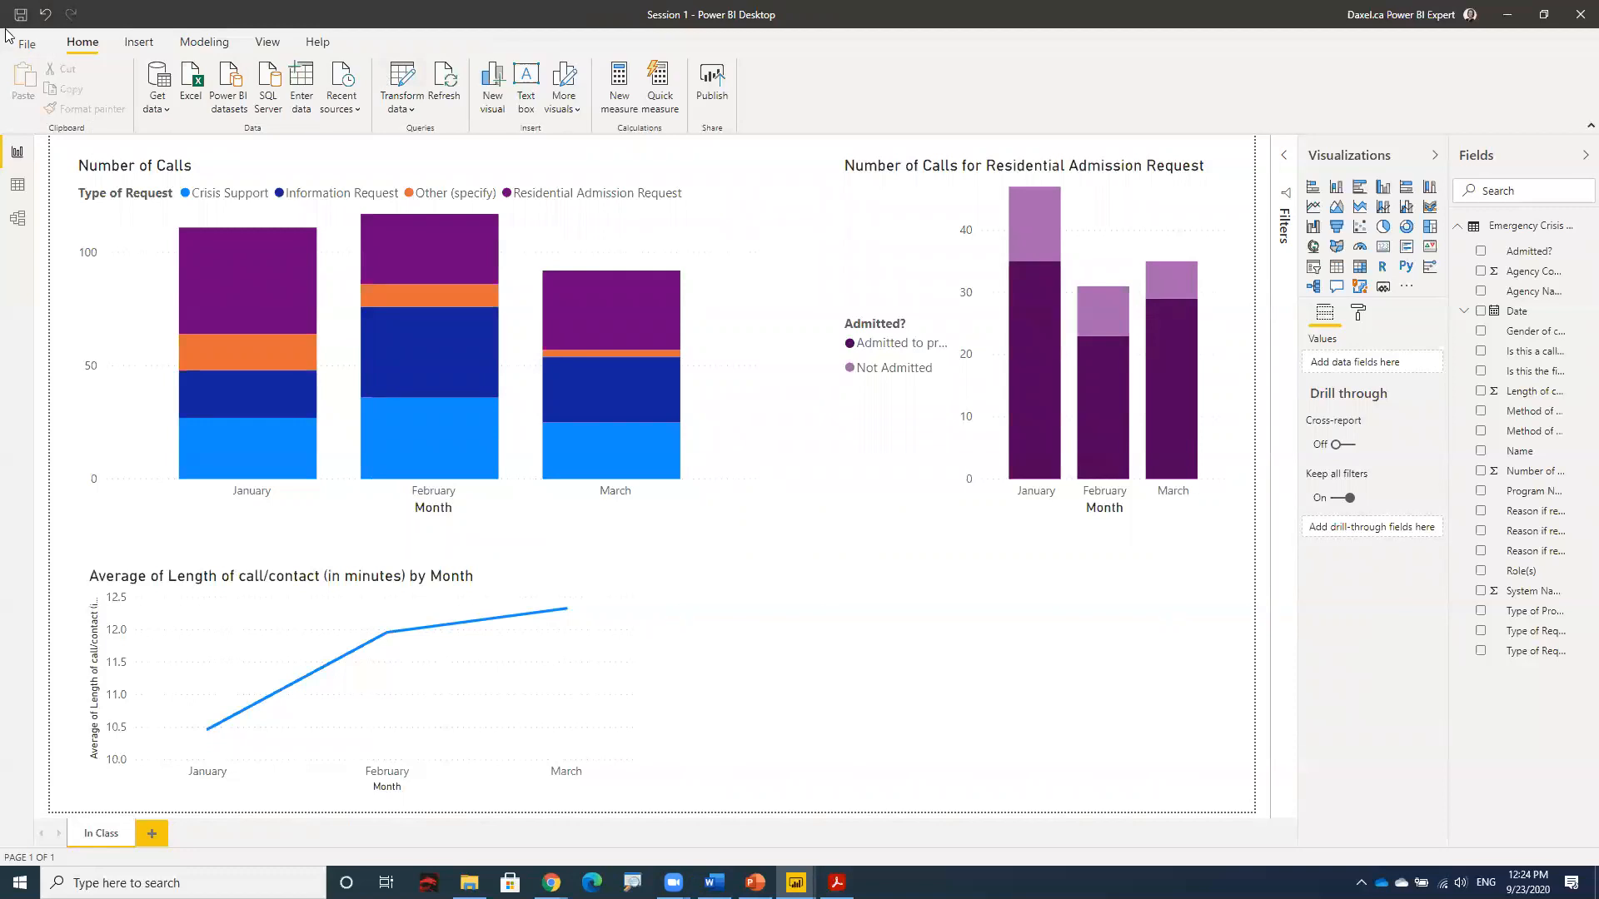
{"action": "left_click", "coordinate": [27, 48]}
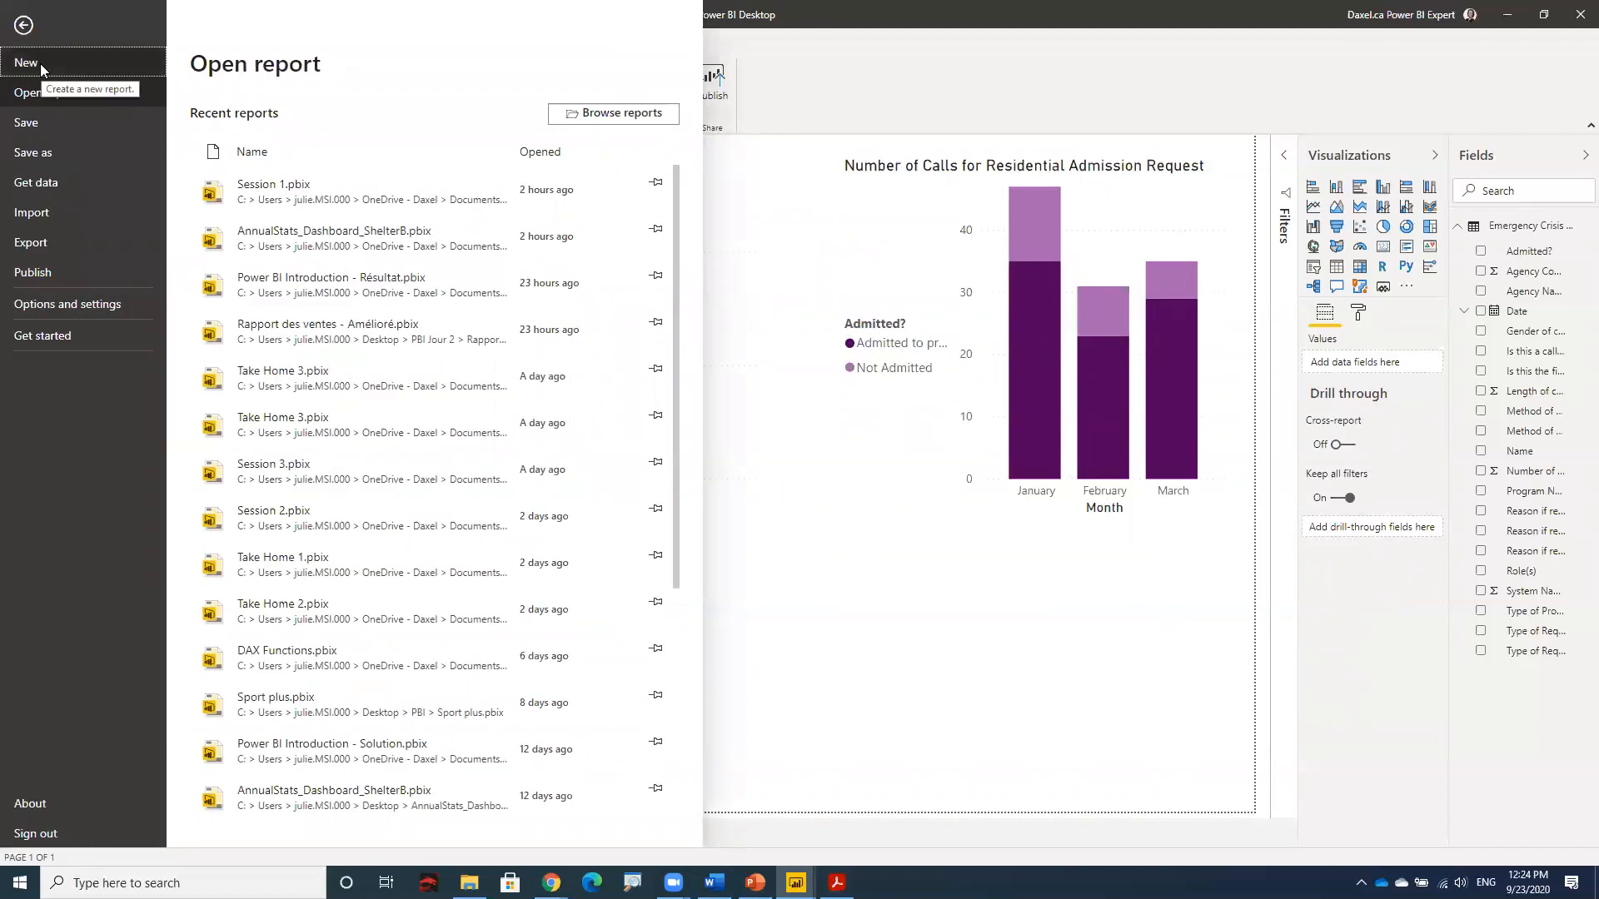
{"action": "left_click", "coordinate": [20, 27]}
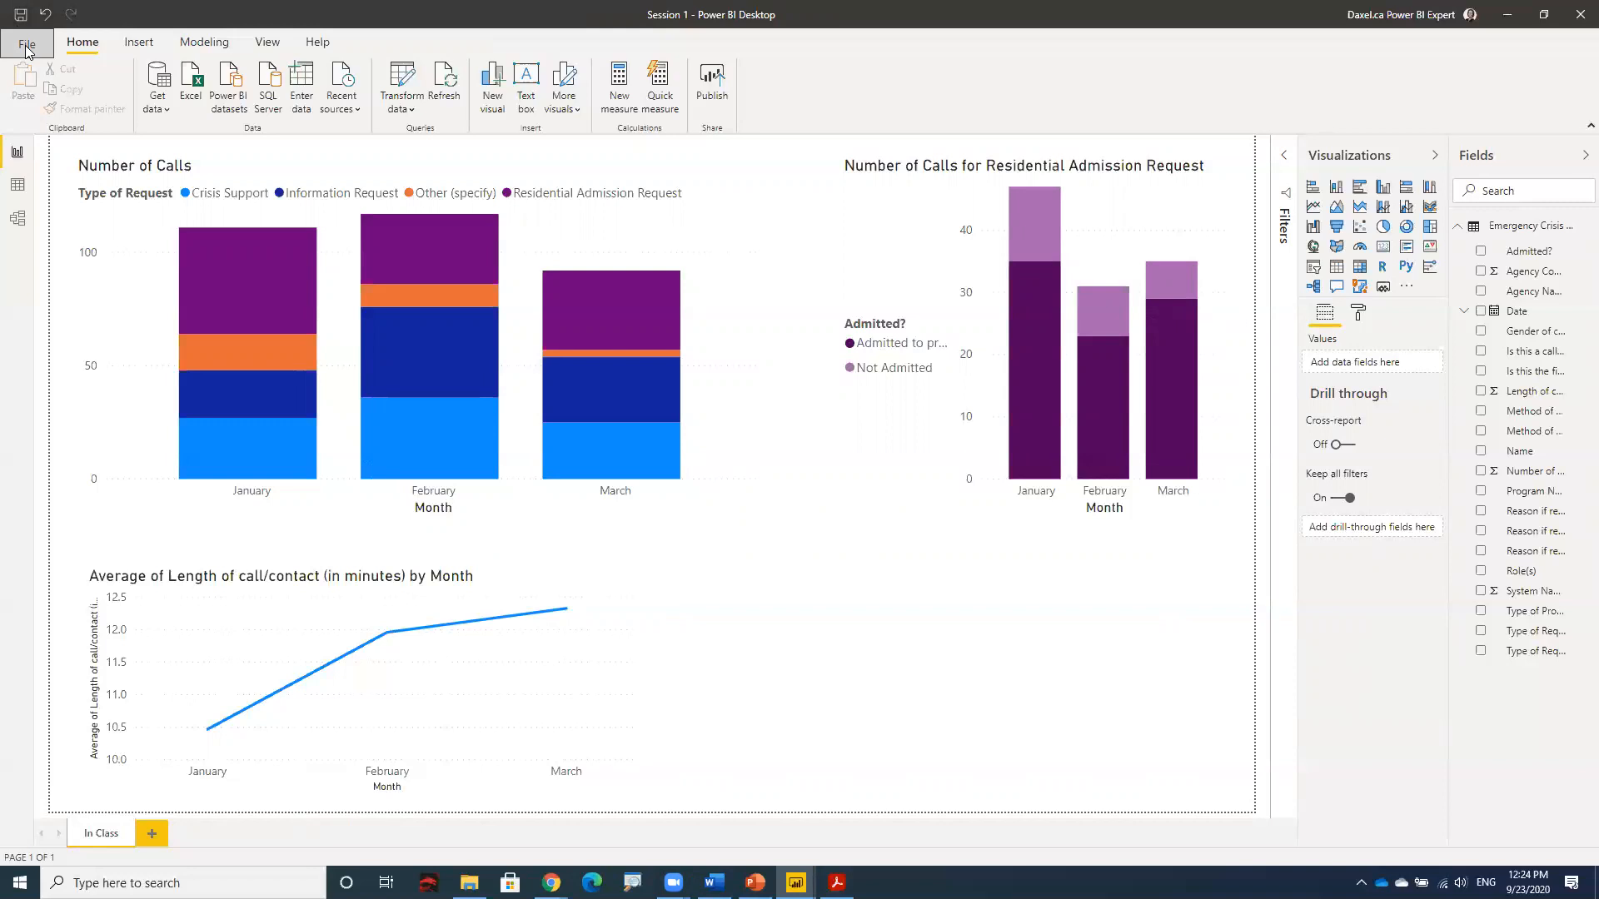
{"action": "left_click", "coordinate": [27, 45]}
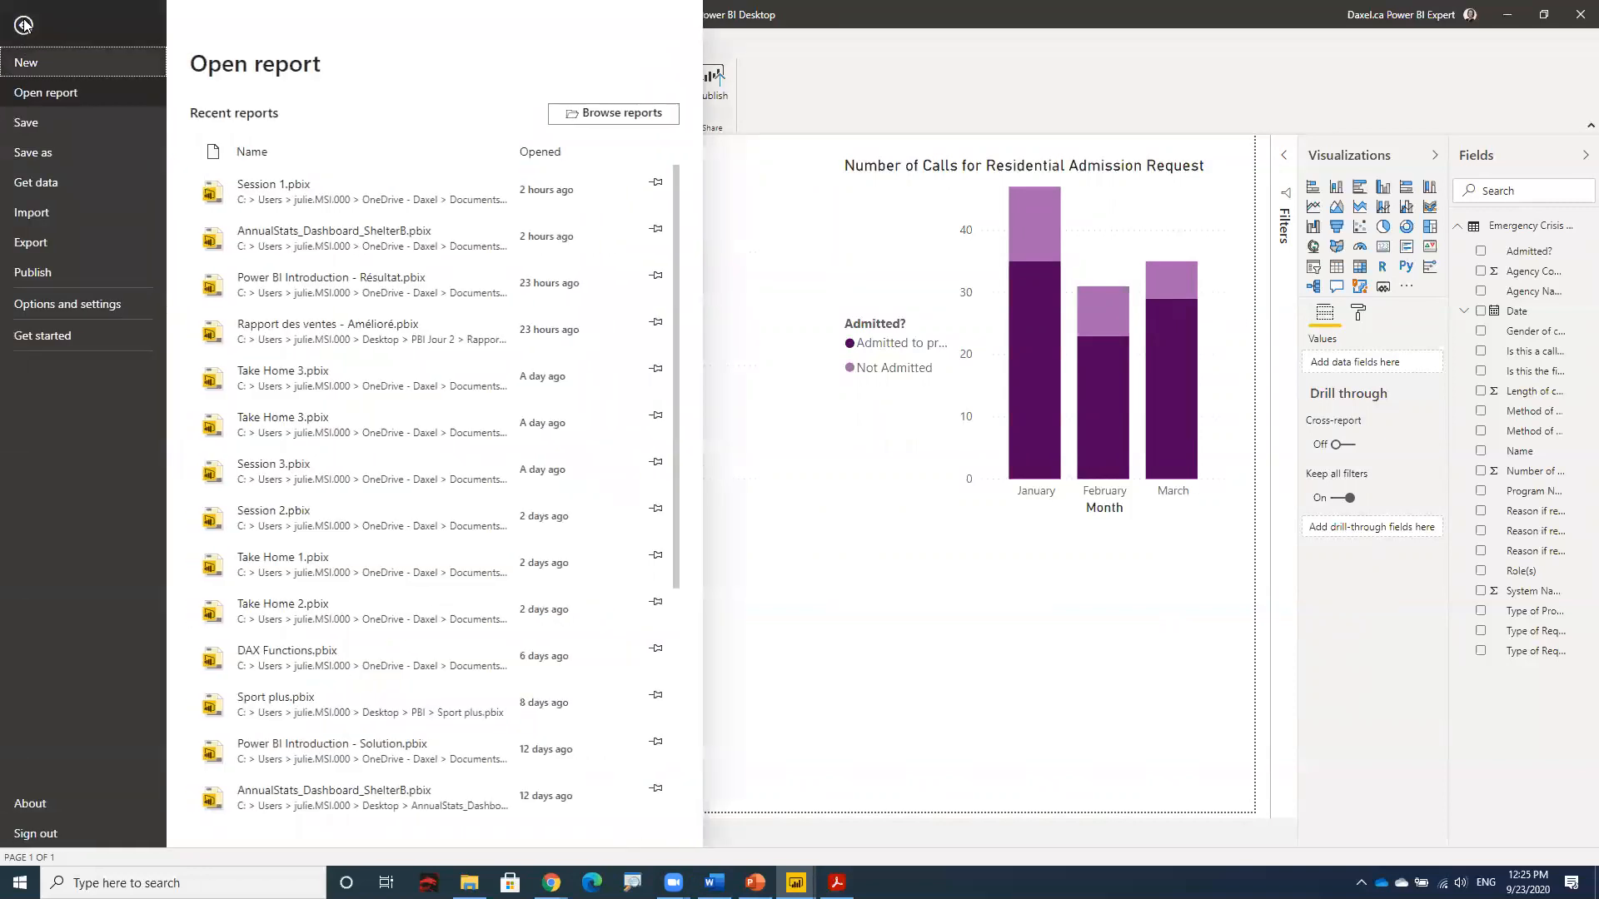
{"action": "left_click", "coordinate": [23, 25]}
Step: Look up the Power BI Desktop app in the Windows search with "power bi", and dismiss the results
{"action": "mouse_move", "coordinate": [203, 231]}
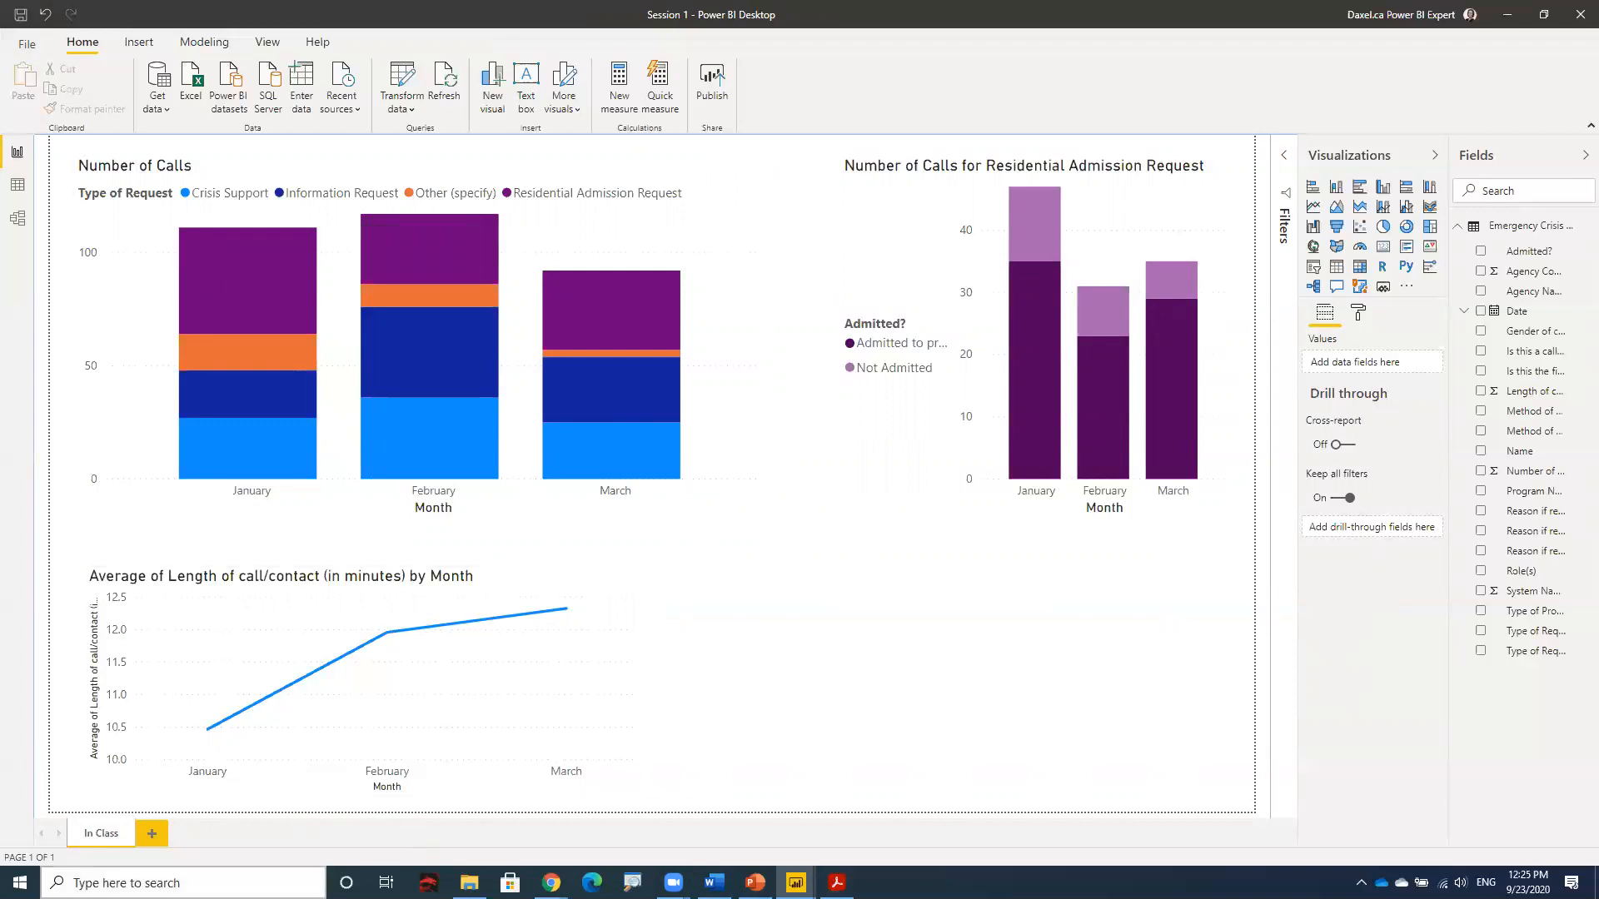
{"action": "left_click", "coordinate": [167, 883]}
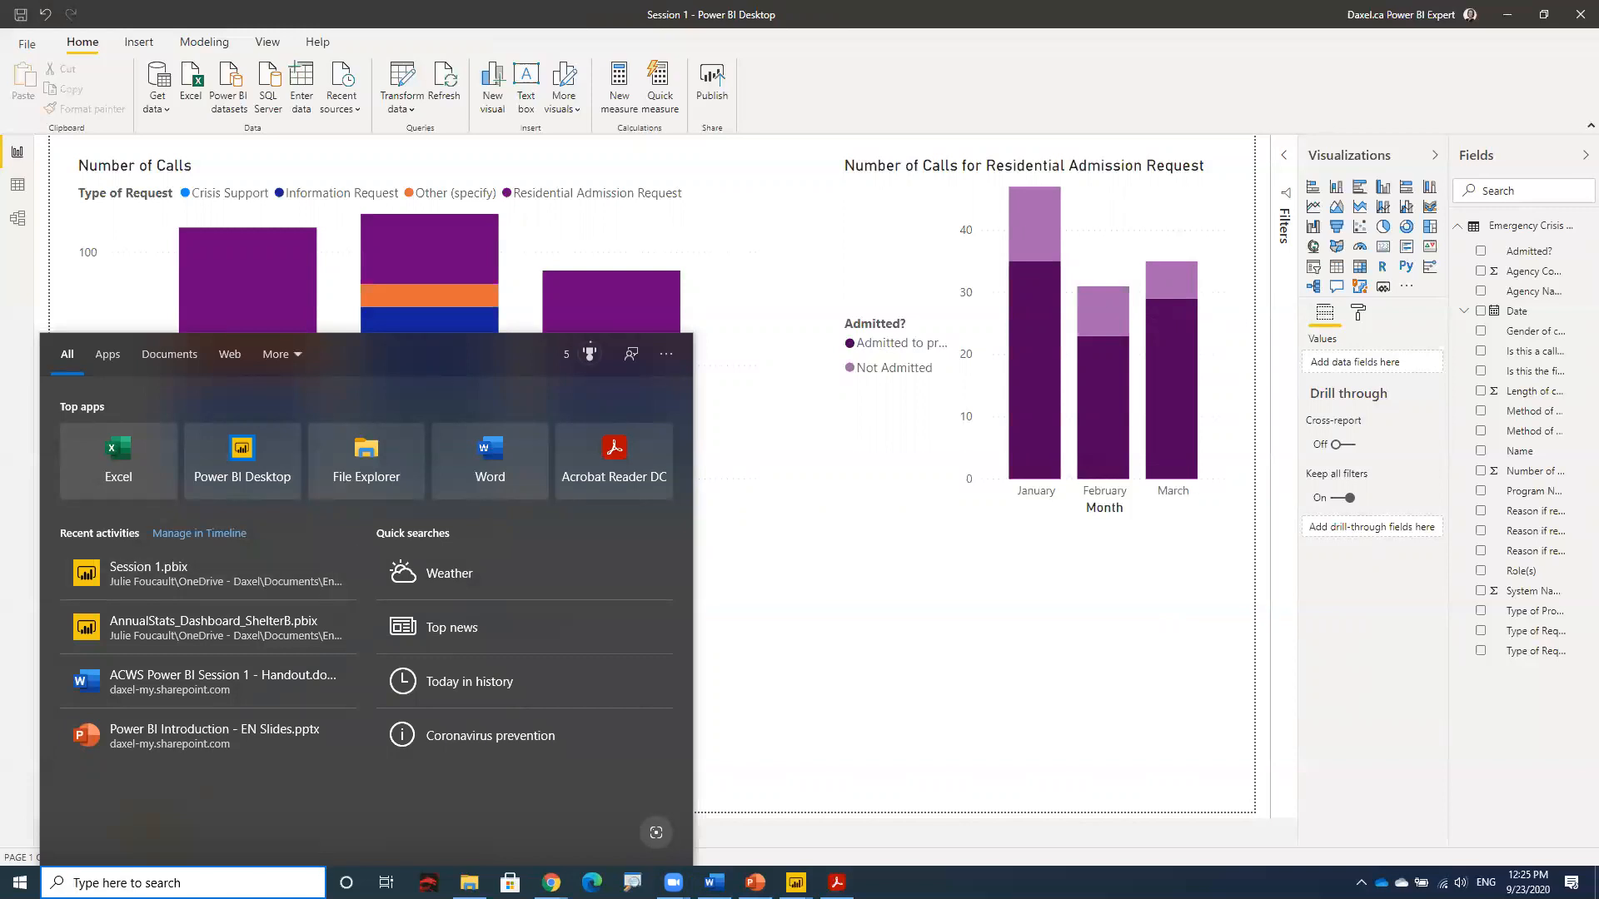
{"action": "type", "text": "power bi"}
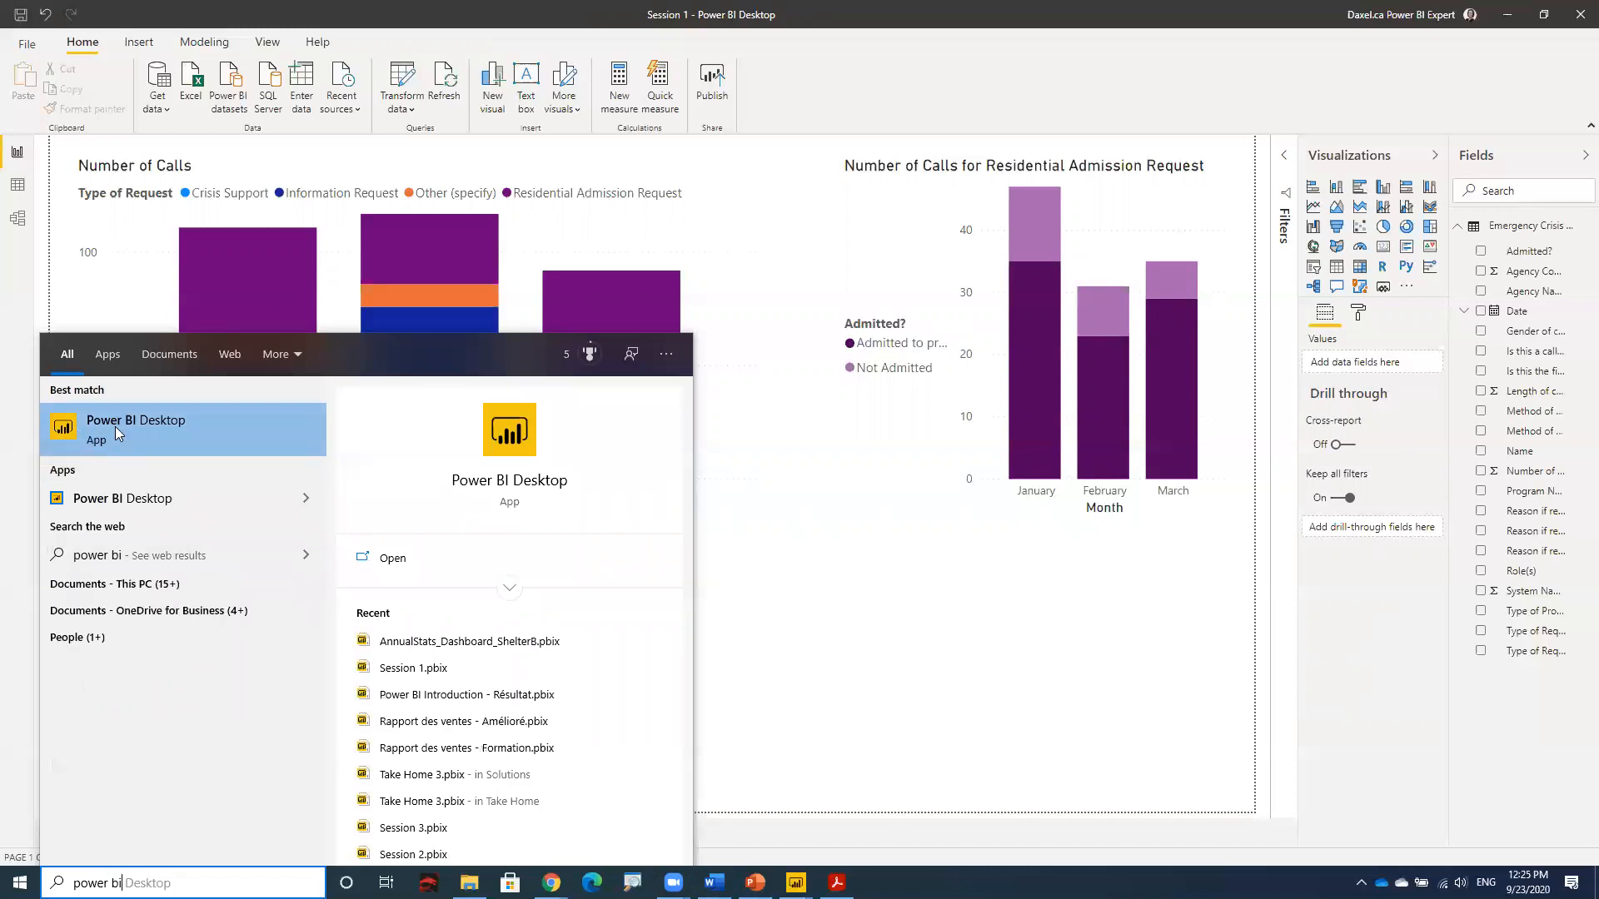
{"action": "left_click", "coordinate": [833, 744]}
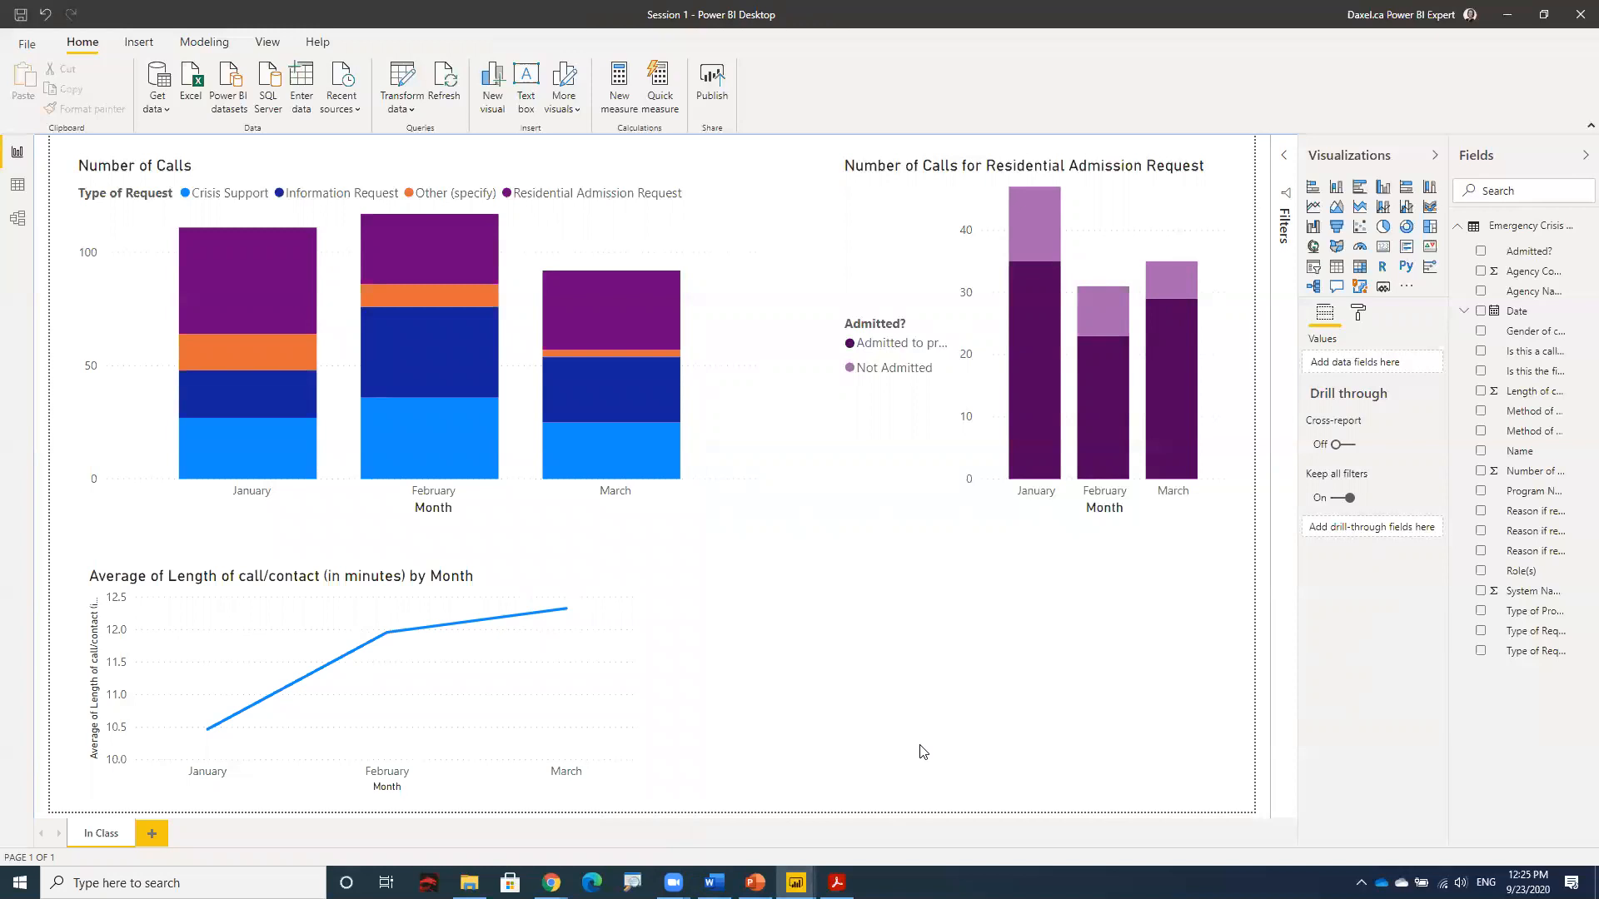
Step: Create a new blank report and dismiss its start screen
{"action": "left_click", "coordinate": [26, 43]}
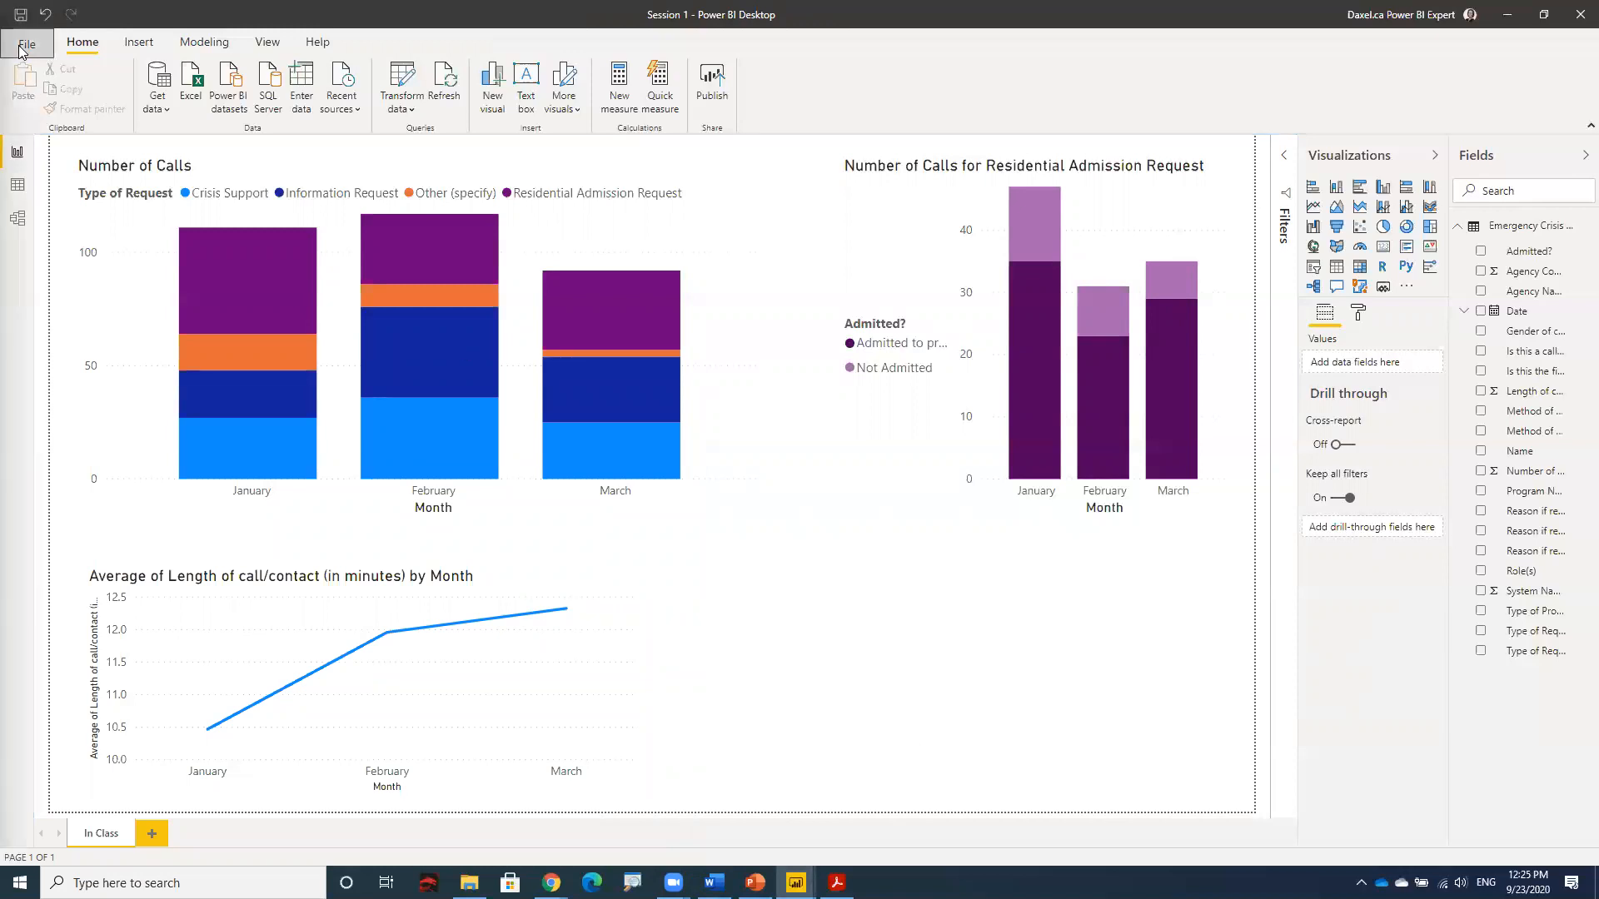
{"action": "left_click", "coordinate": [23, 63]}
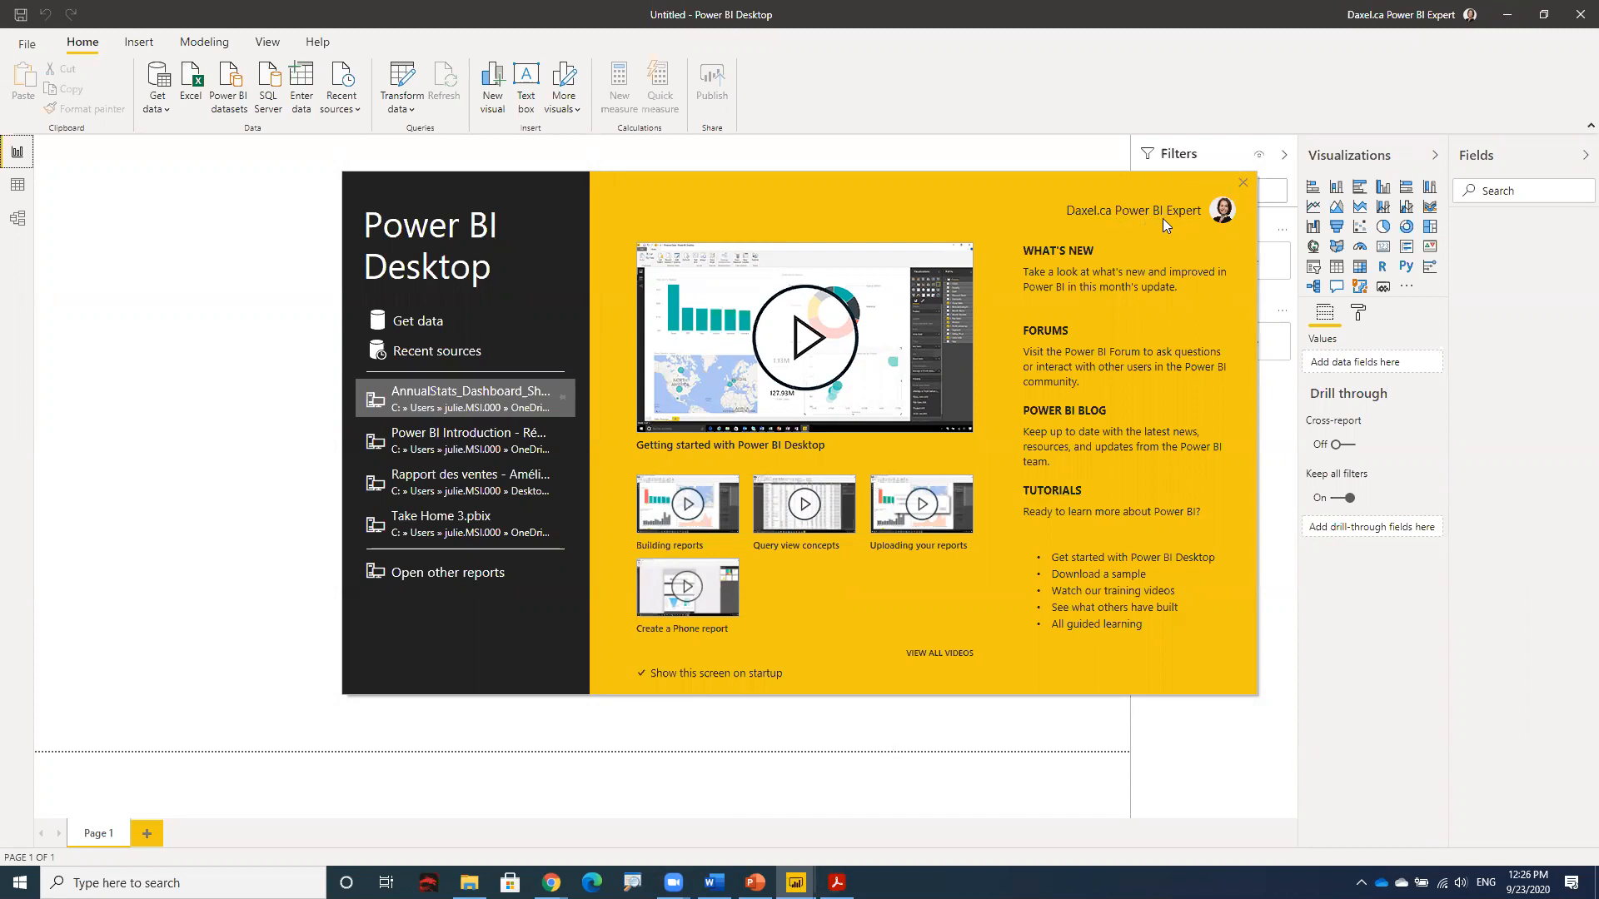
{"action": "left_click", "coordinate": [1243, 183]}
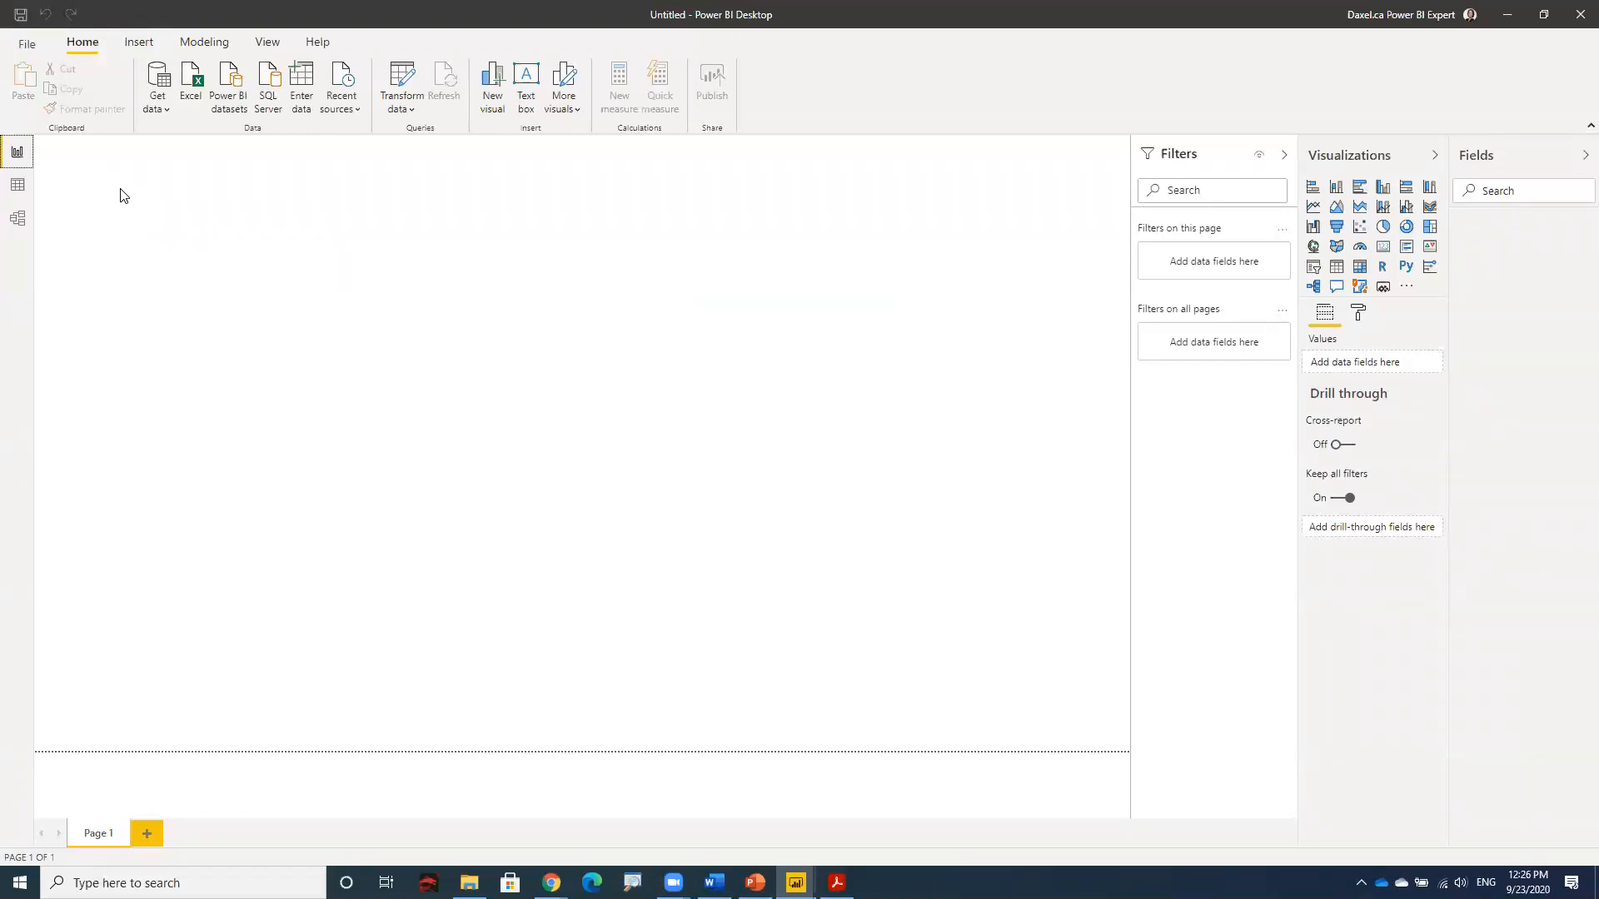
Step: Save the blank report as "Created during Training AM" in the Session 1 folder
{"action": "left_click", "coordinate": [22, 19]}
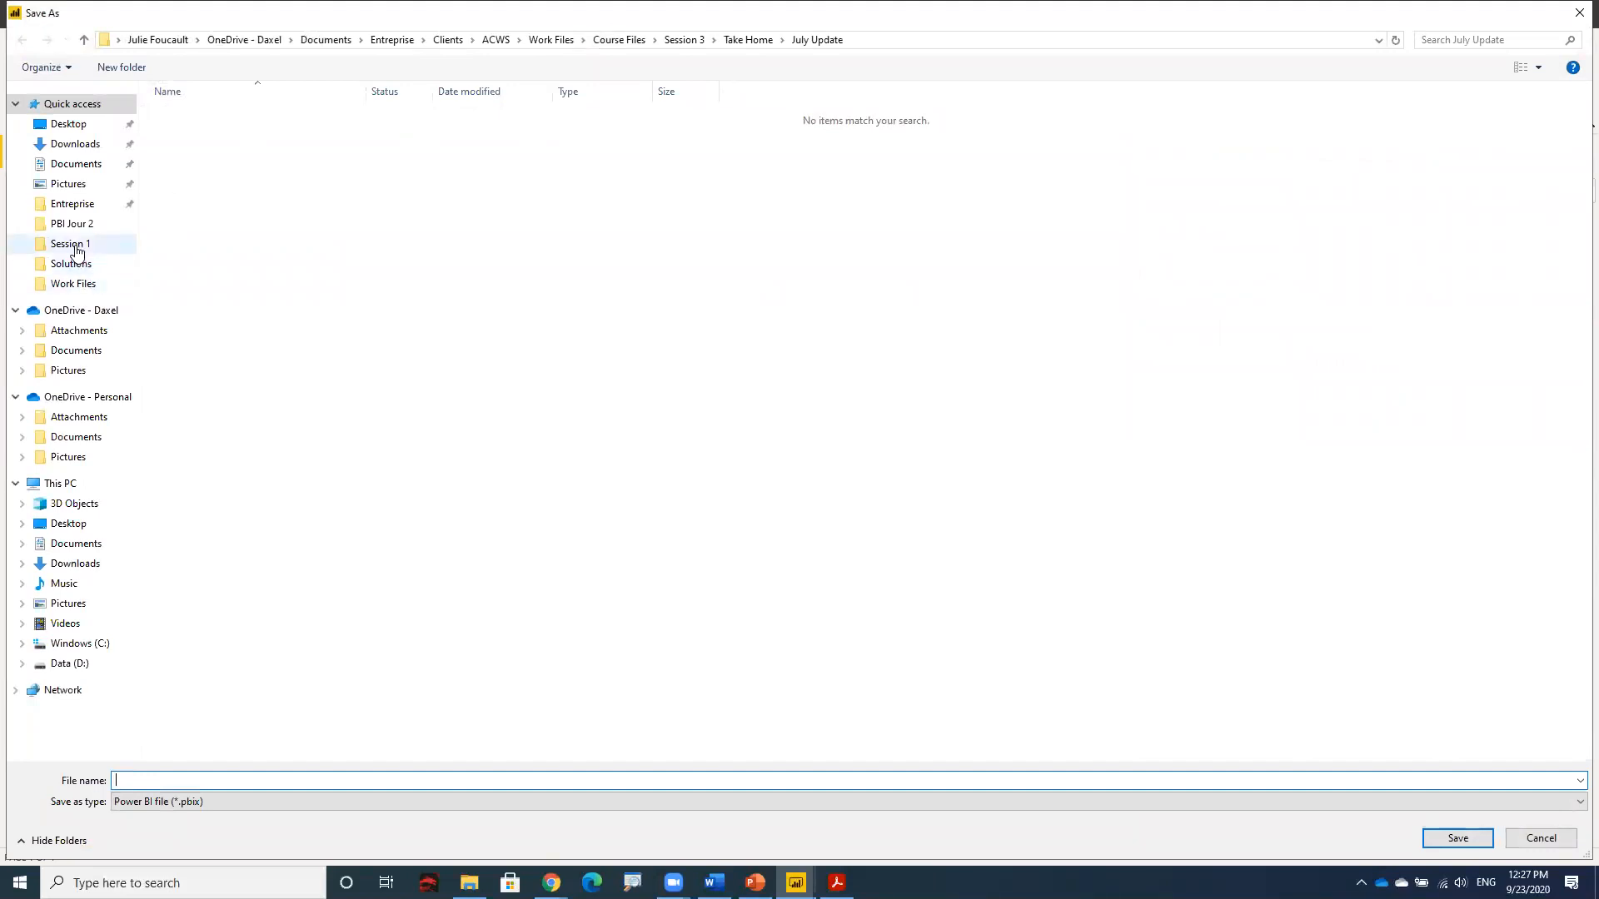
{"action": "left_click", "coordinate": [72, 243]}
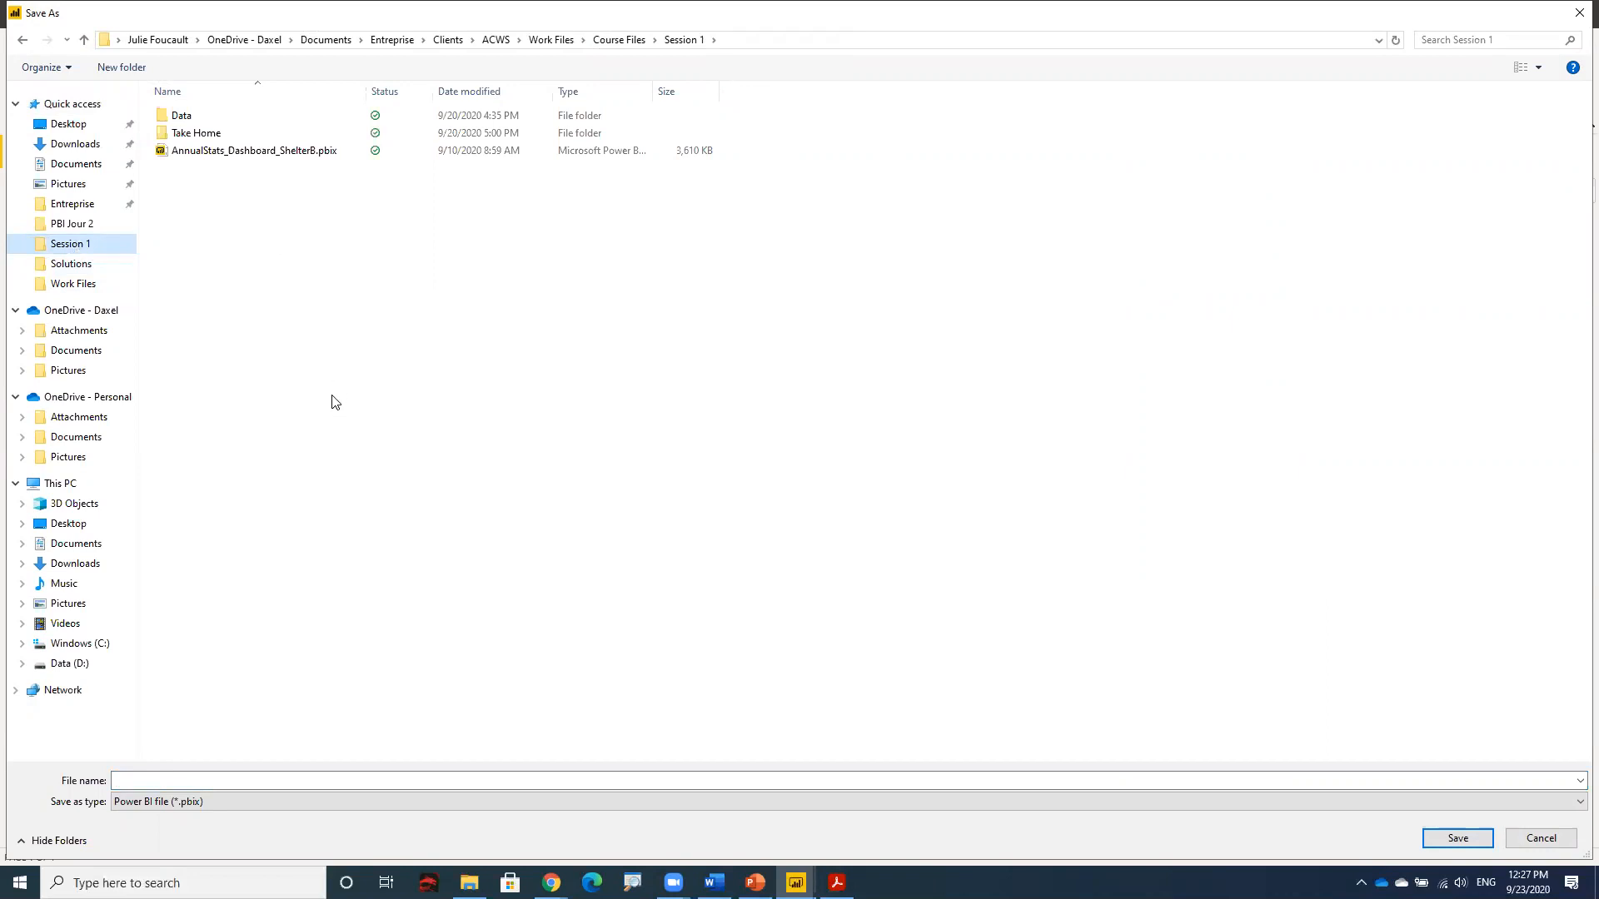
{"action": "left_click", "coordinate": [237, 780]}
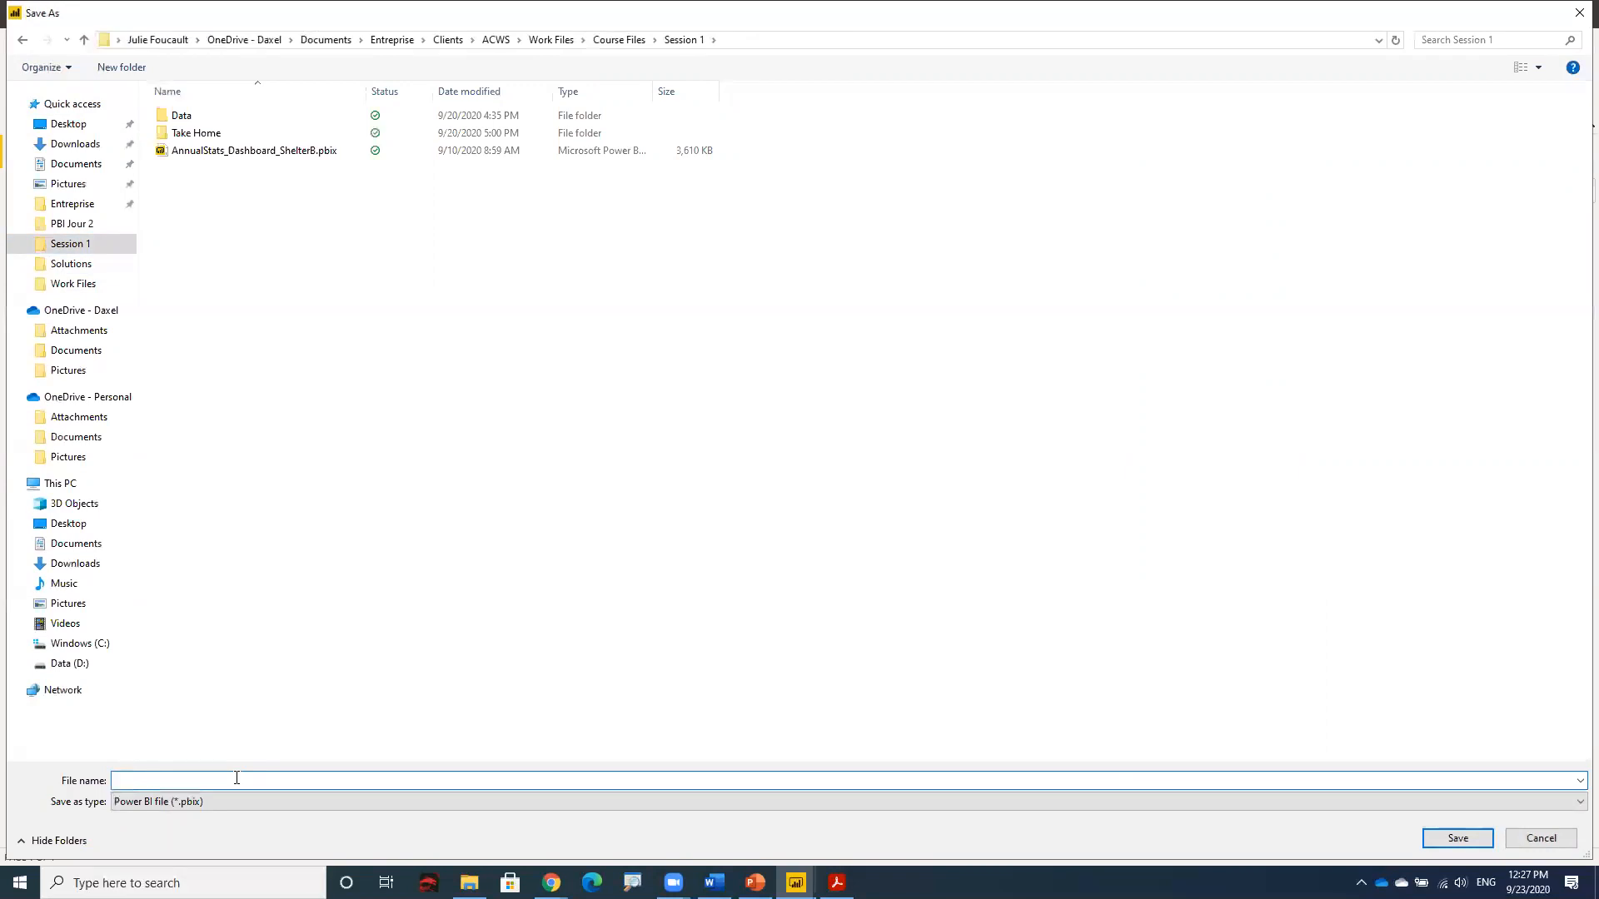
{"action": "type", "text": "Created during Training AM"}
{"action": "key", "text": "Return"}
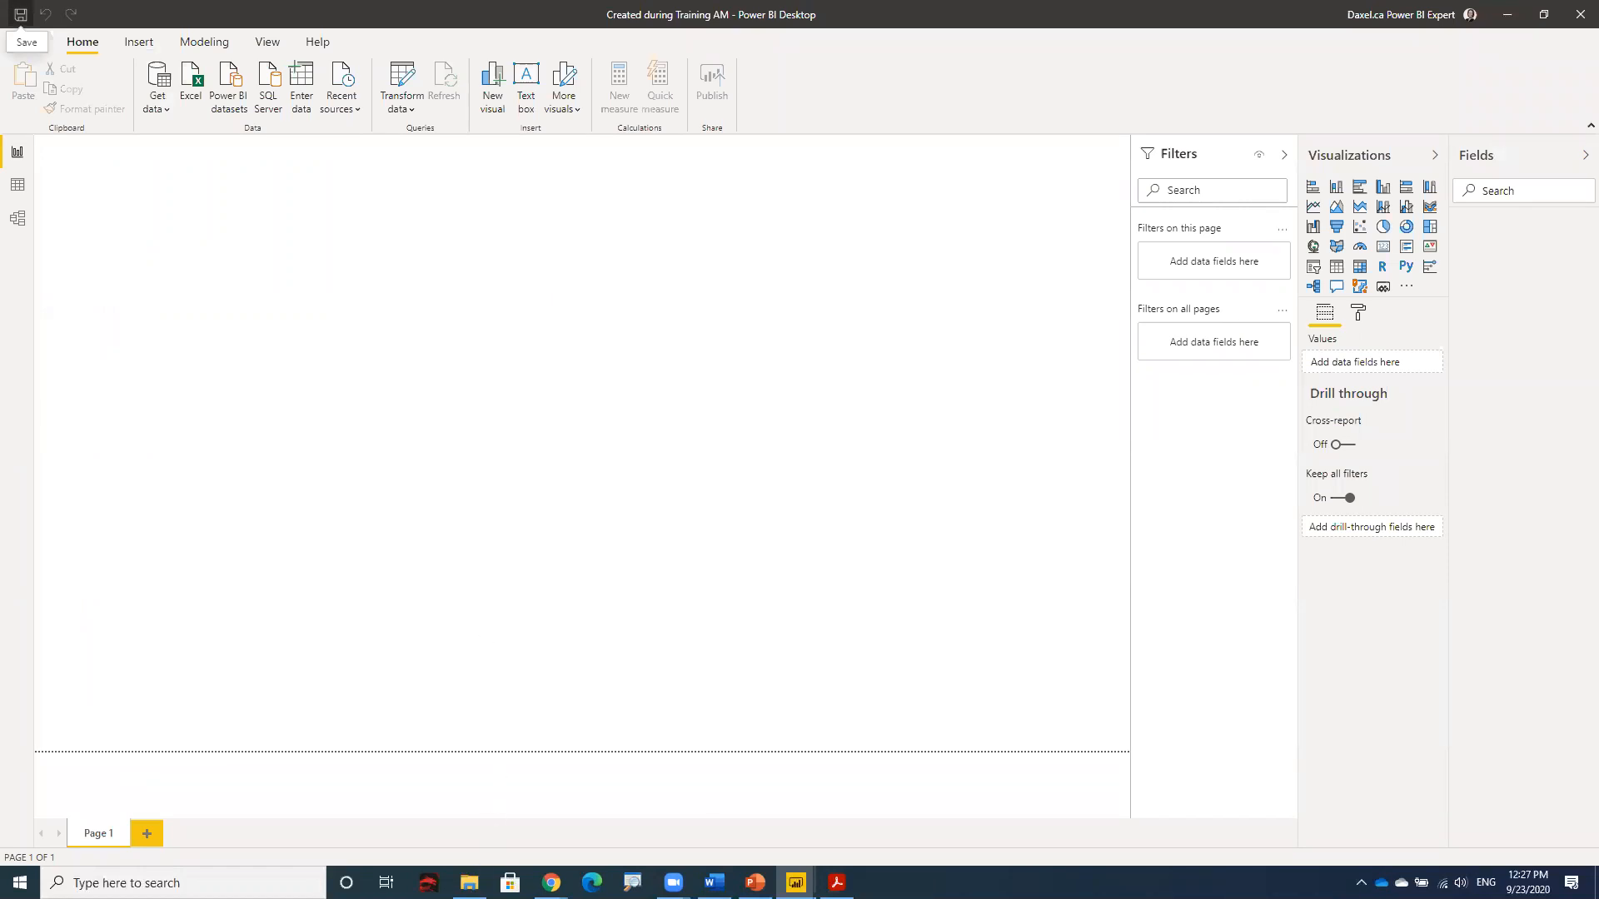
Step: Switch to File Explorer and open Call Contact Report - Q1.csv from the Session 1 Data folder in Excel
{"action": "left_click", "coordinate": [468, 883]}
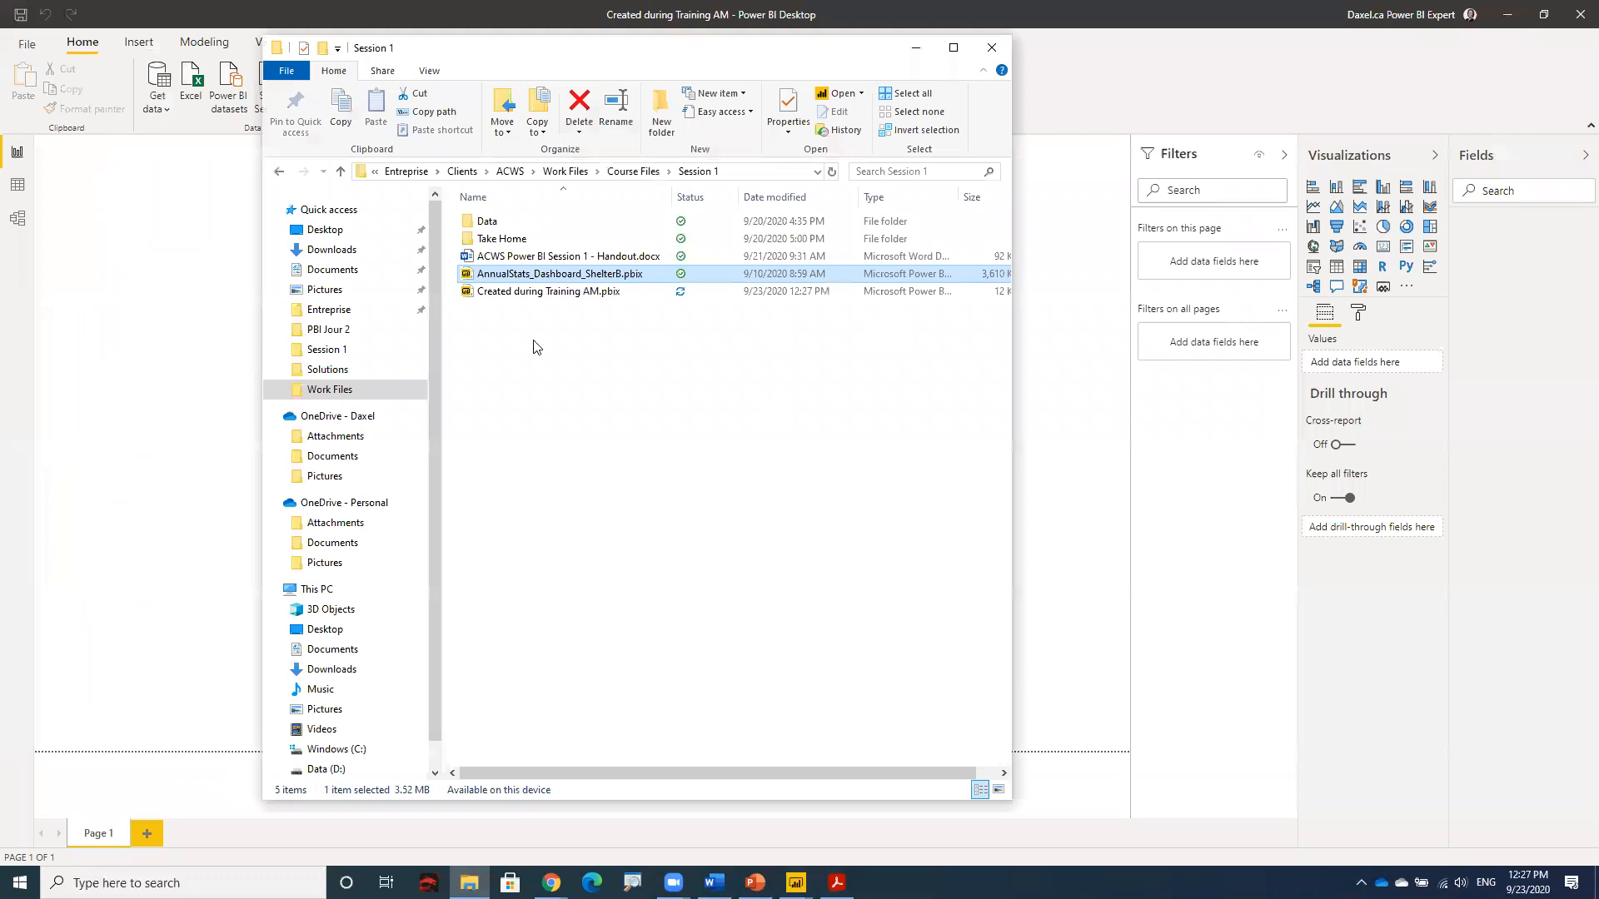
{"action": "double_click", "coordinate": [486, 222]}
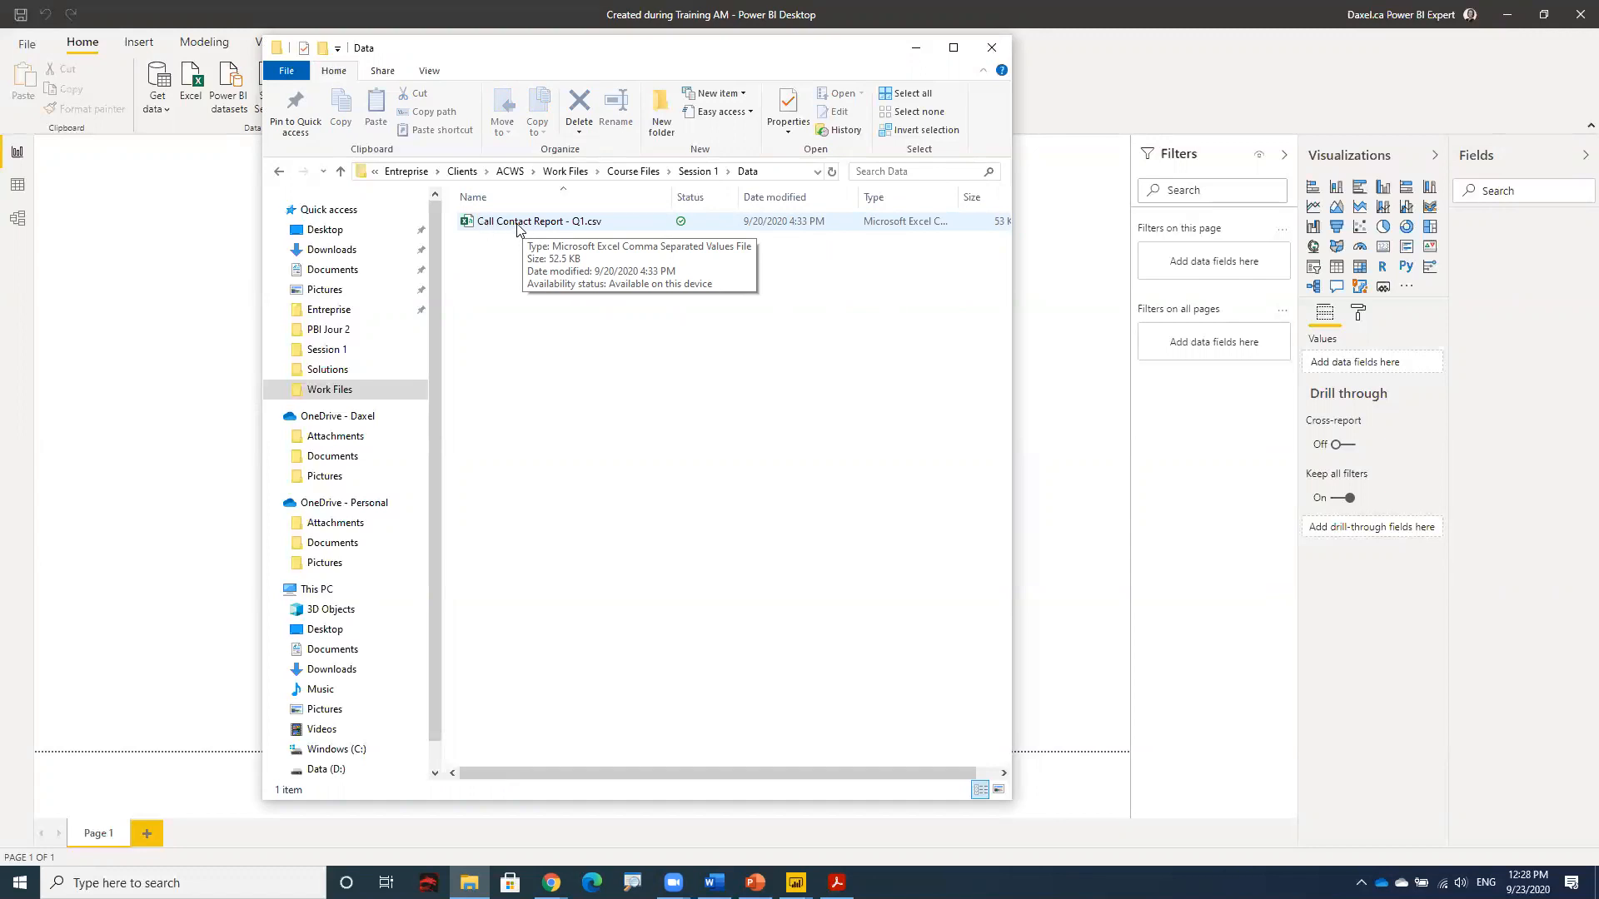
{"action": "double_click", "coordinate": [517, 223]}
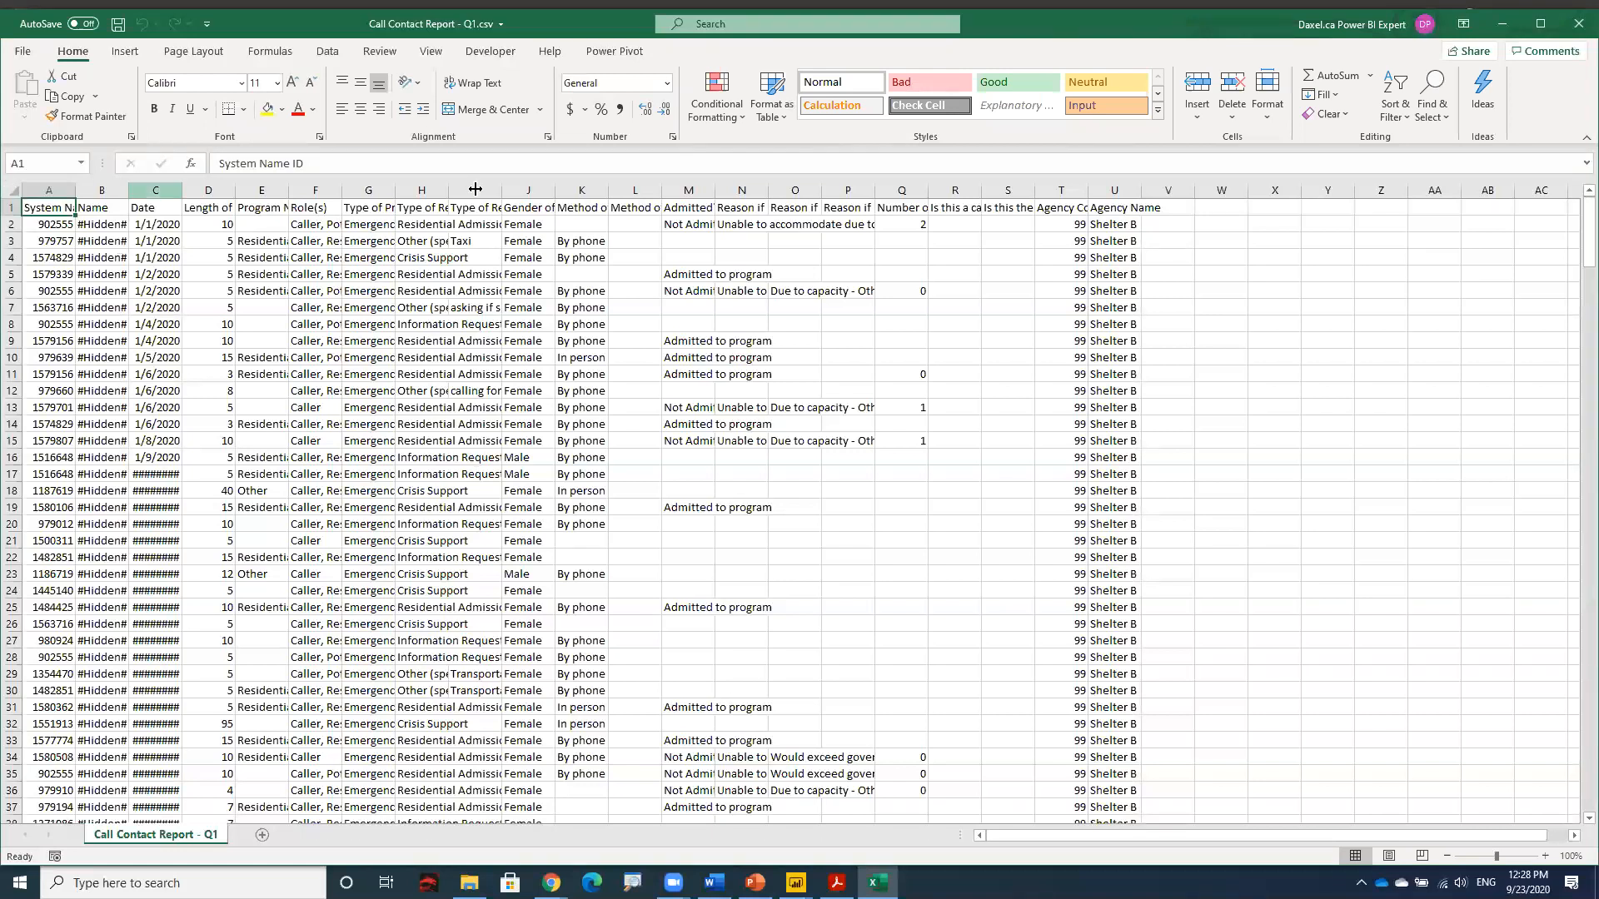
Step: Widen and select the Agency Name column, and close the CSV file without saving
{"action": "left_click_drag", "start_coordinate": [1141, 190], "coordinate": [1212, 190]}
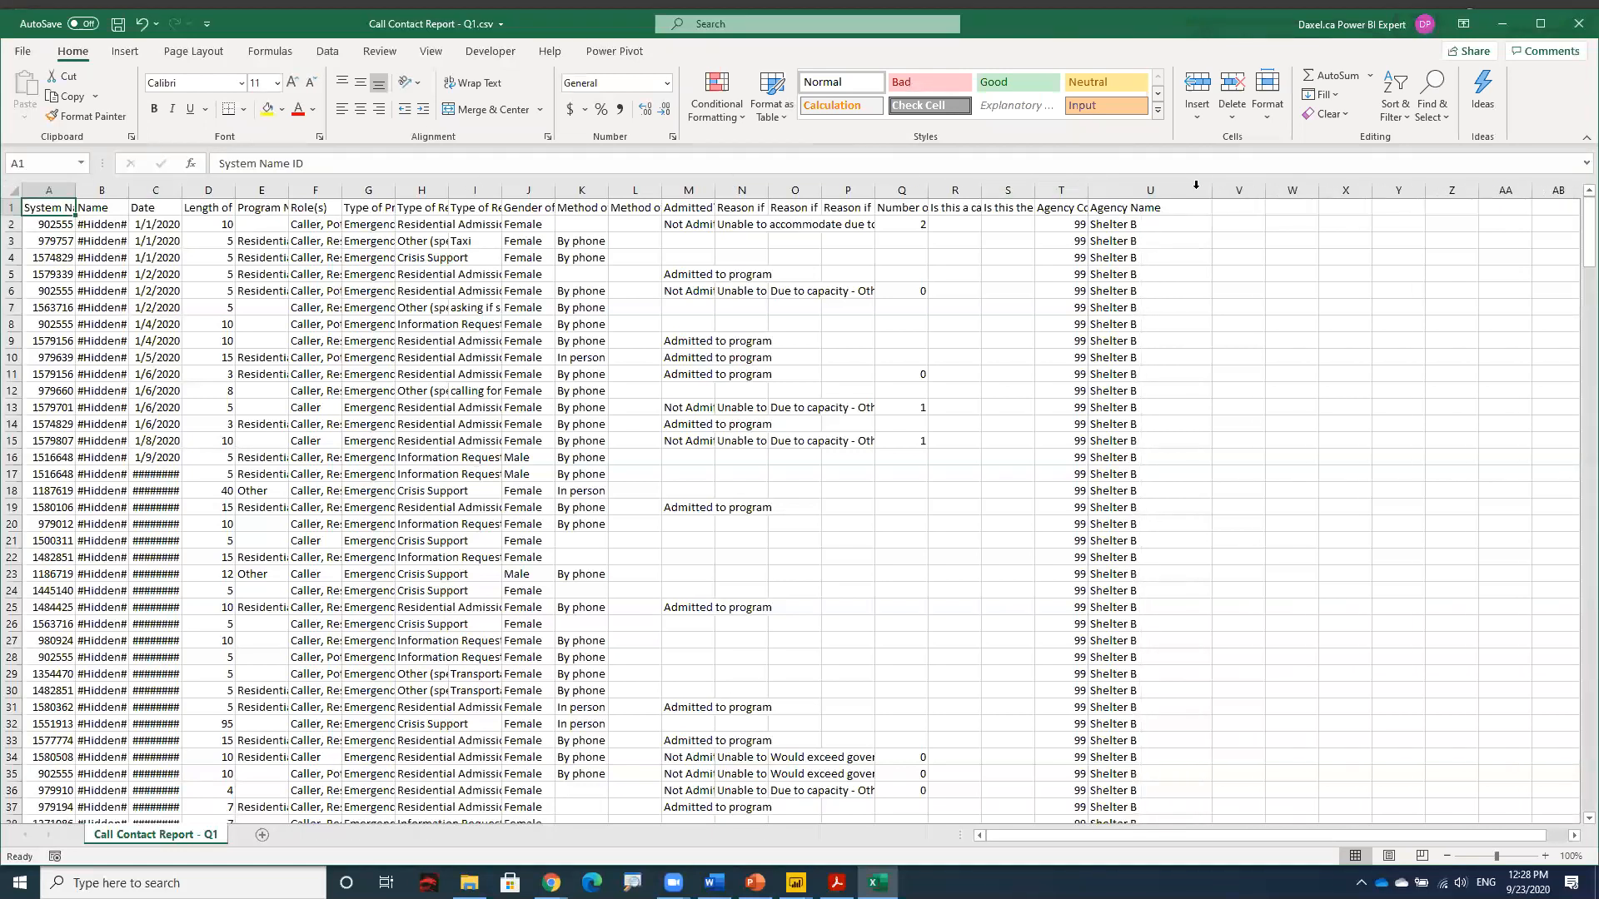
{"action": "left_click", "coordinate": [1196, 188]}
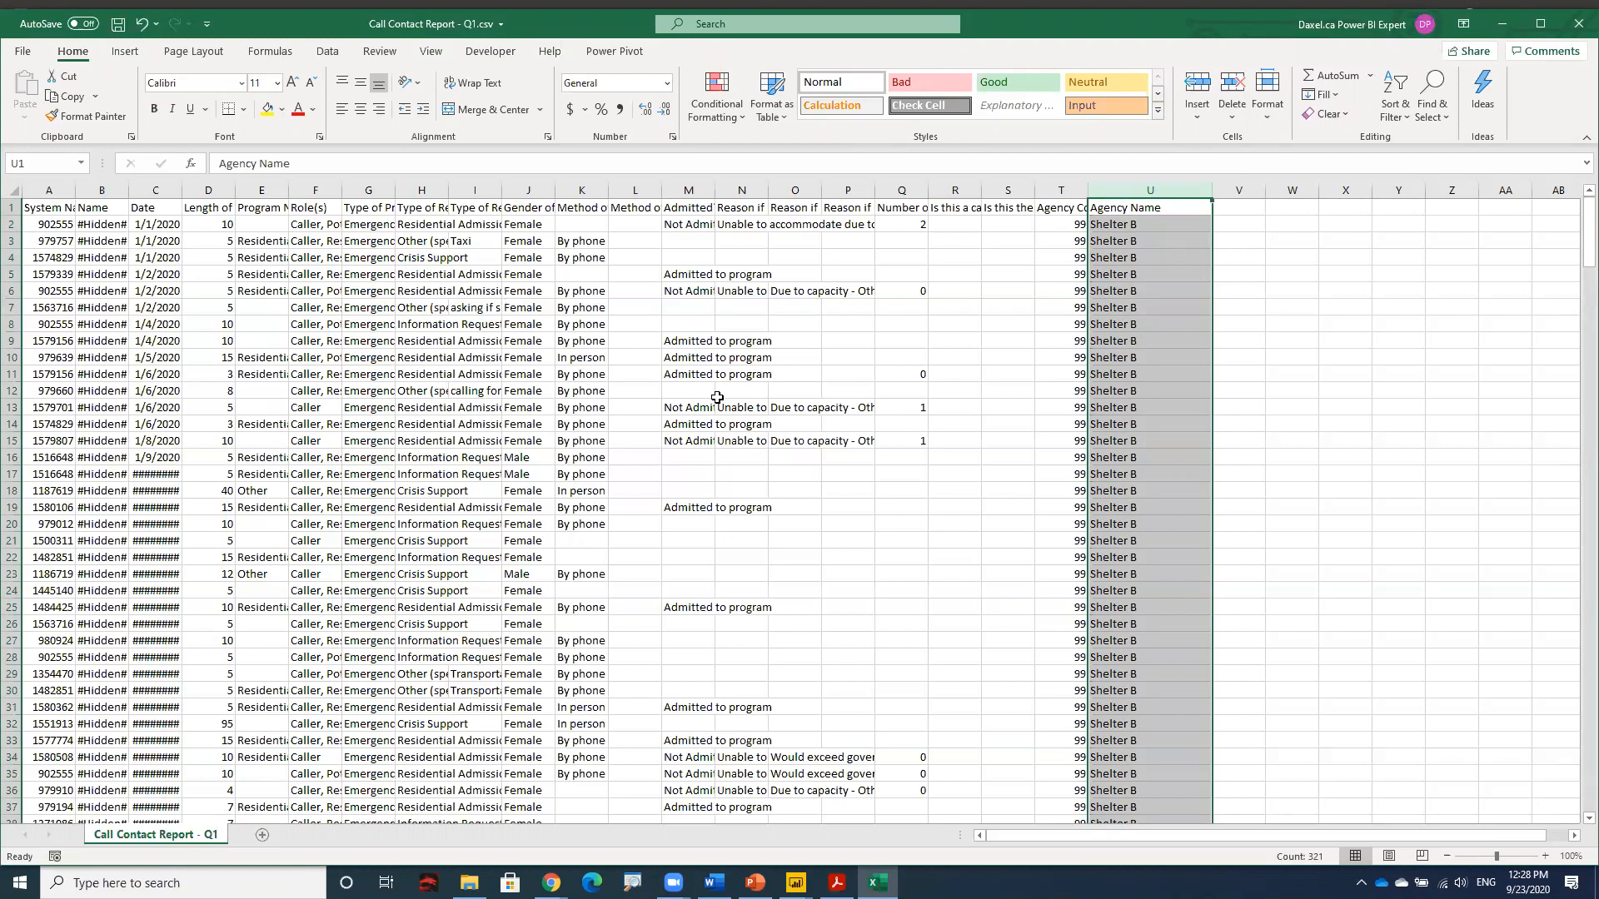
{"action": "left_click", "coordinate": [1574, 31]}
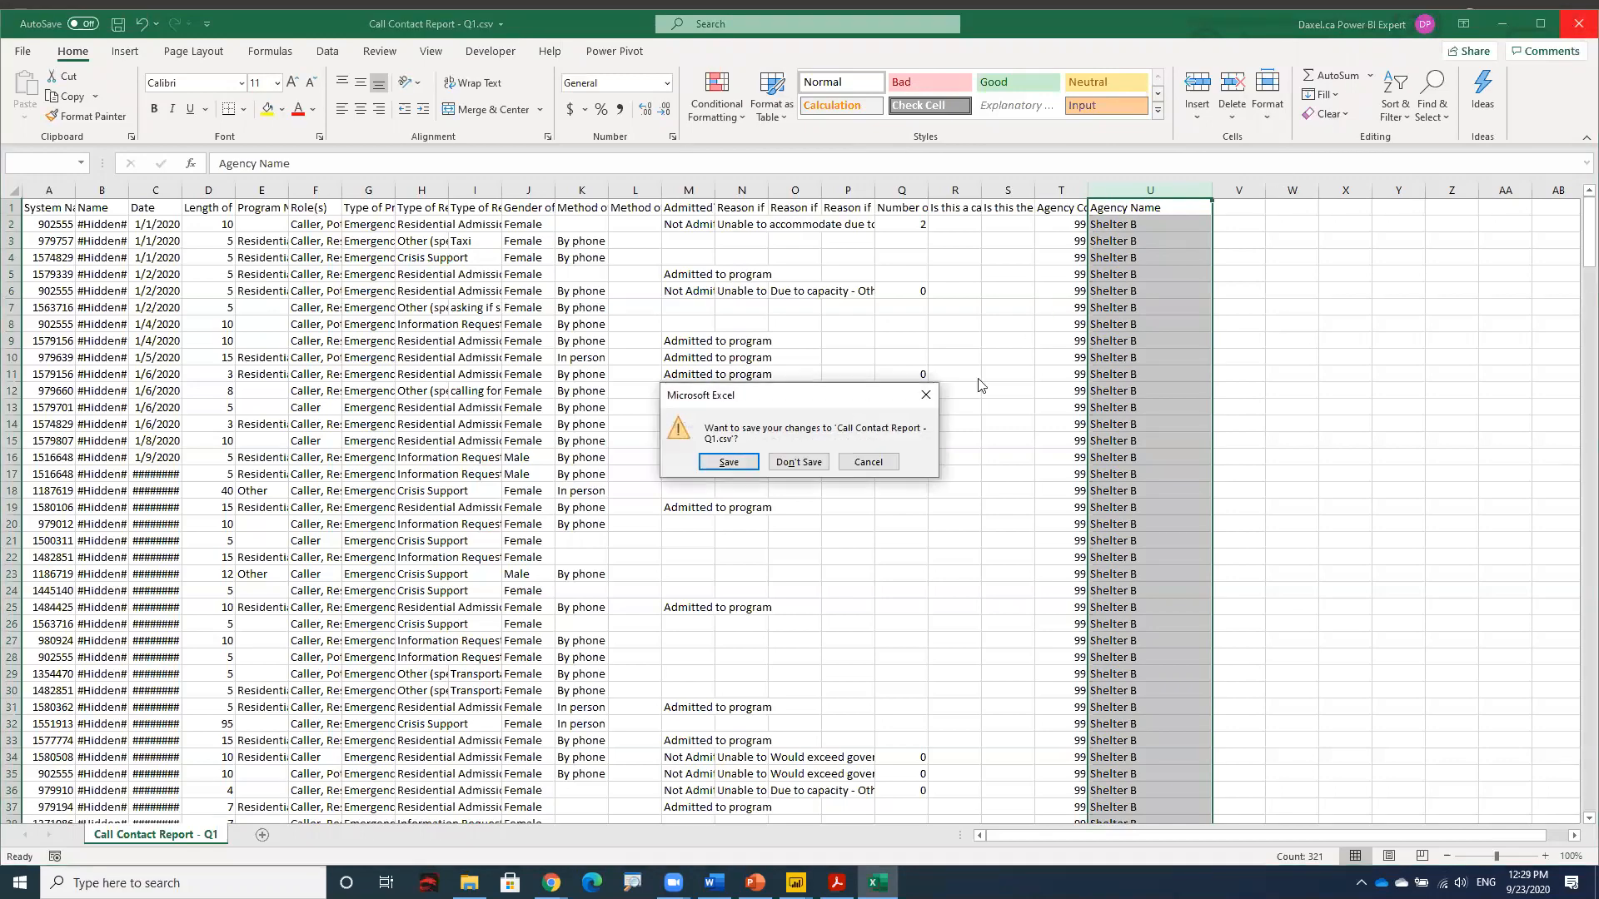
{"action": "left_click", "coordinate": [797, 463]}
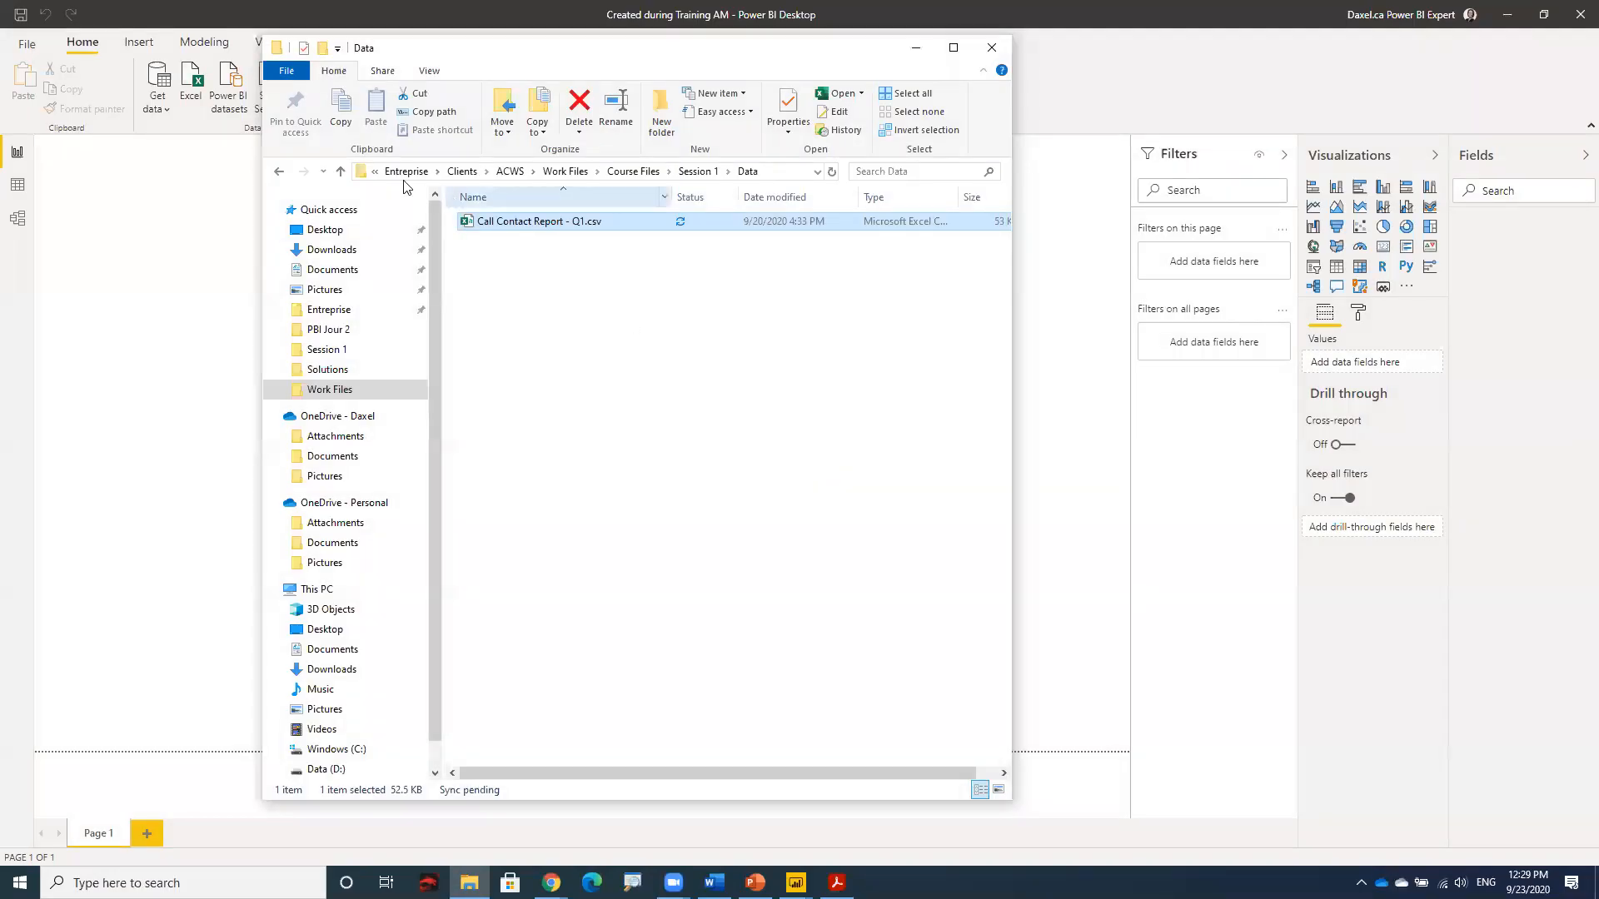
Step: Go up from the Data folder to Course Files in File Explorer, and return to the blank Power BI report
{"action": "left_click", "coordinate": [341, 172]}
{"action": "left_click", "coordinate": [341, 172]}
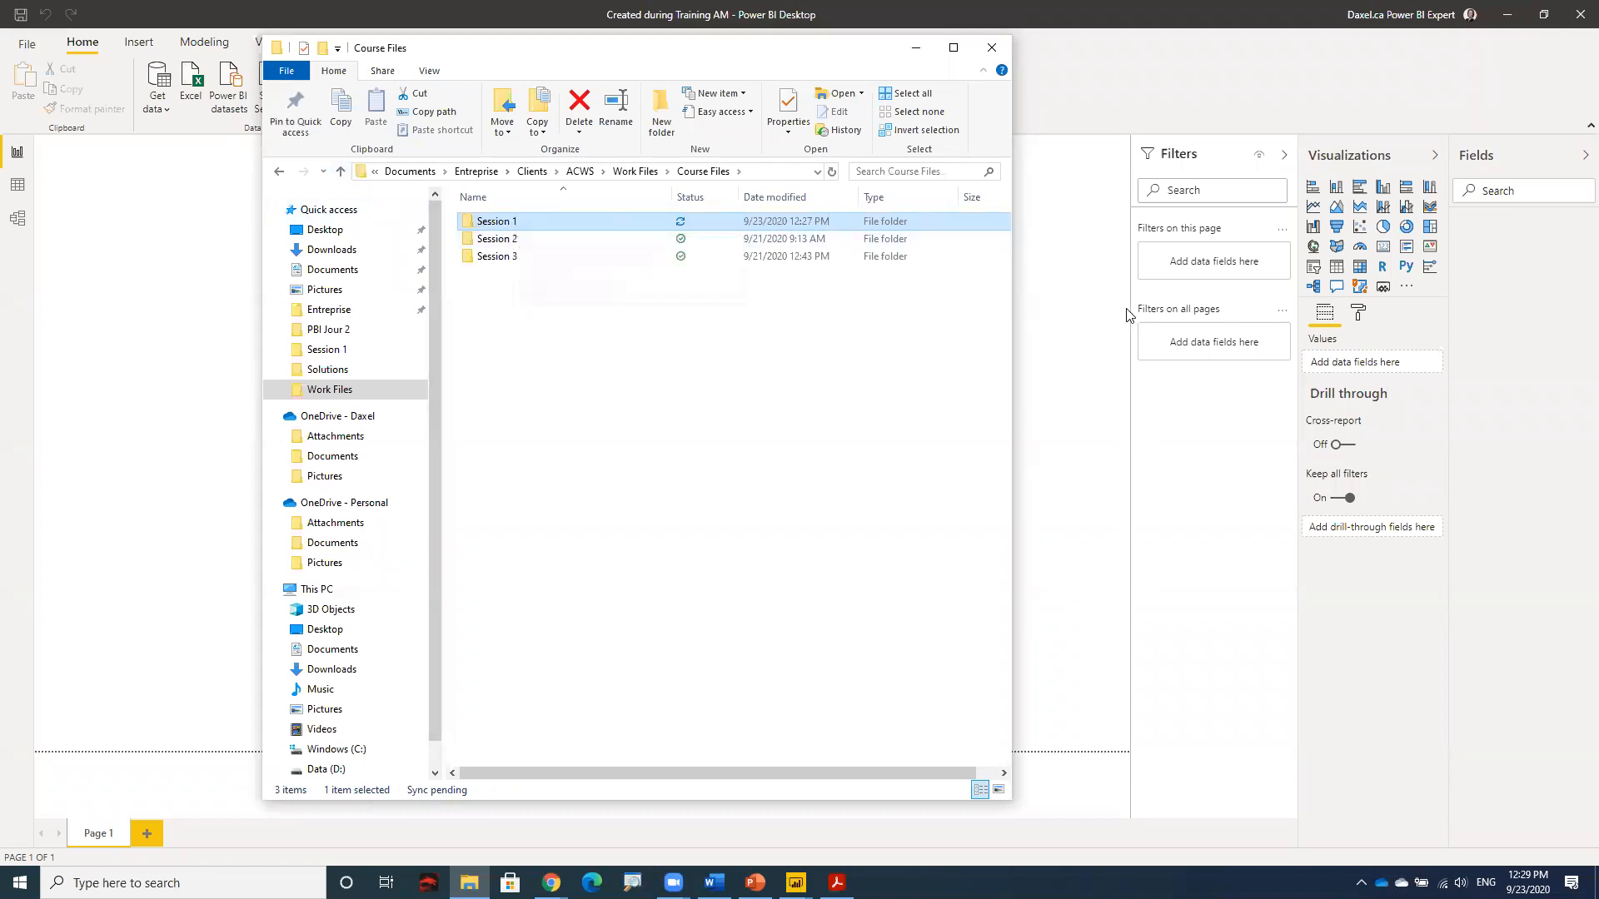
{"action": "left_click", "coordinate": [1055, 320]}
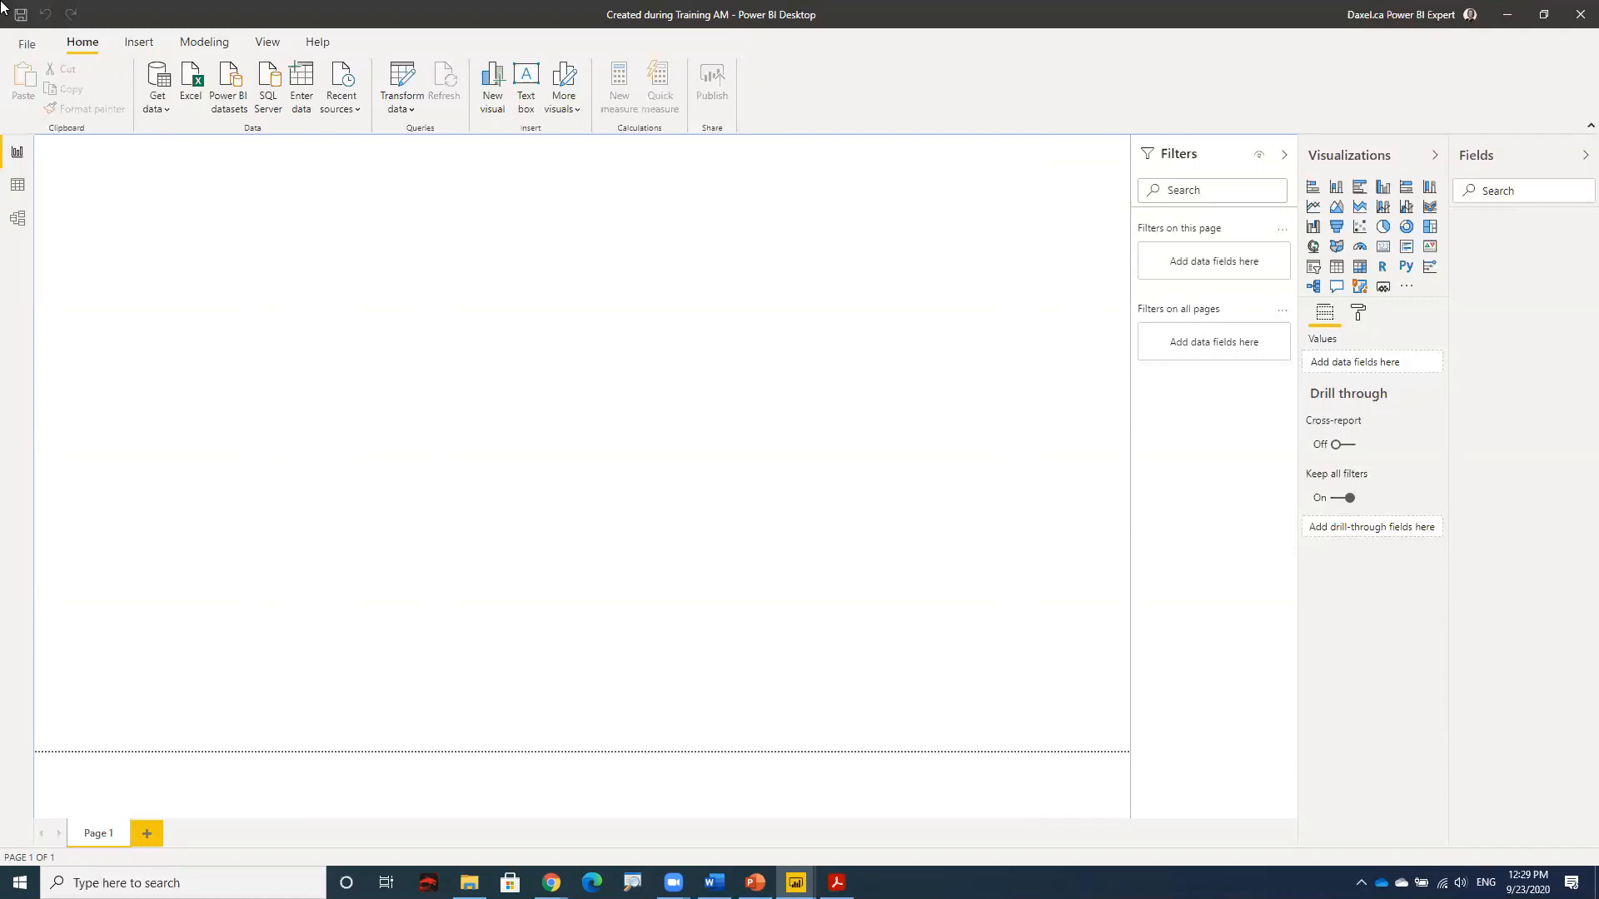
Step: Import Call Contact Report - Q1.csv from the Session 1 Data folder as a Text/CSV source and review the loaded table's rows
{"action": "left_click", "coordinate": [164, 117]}
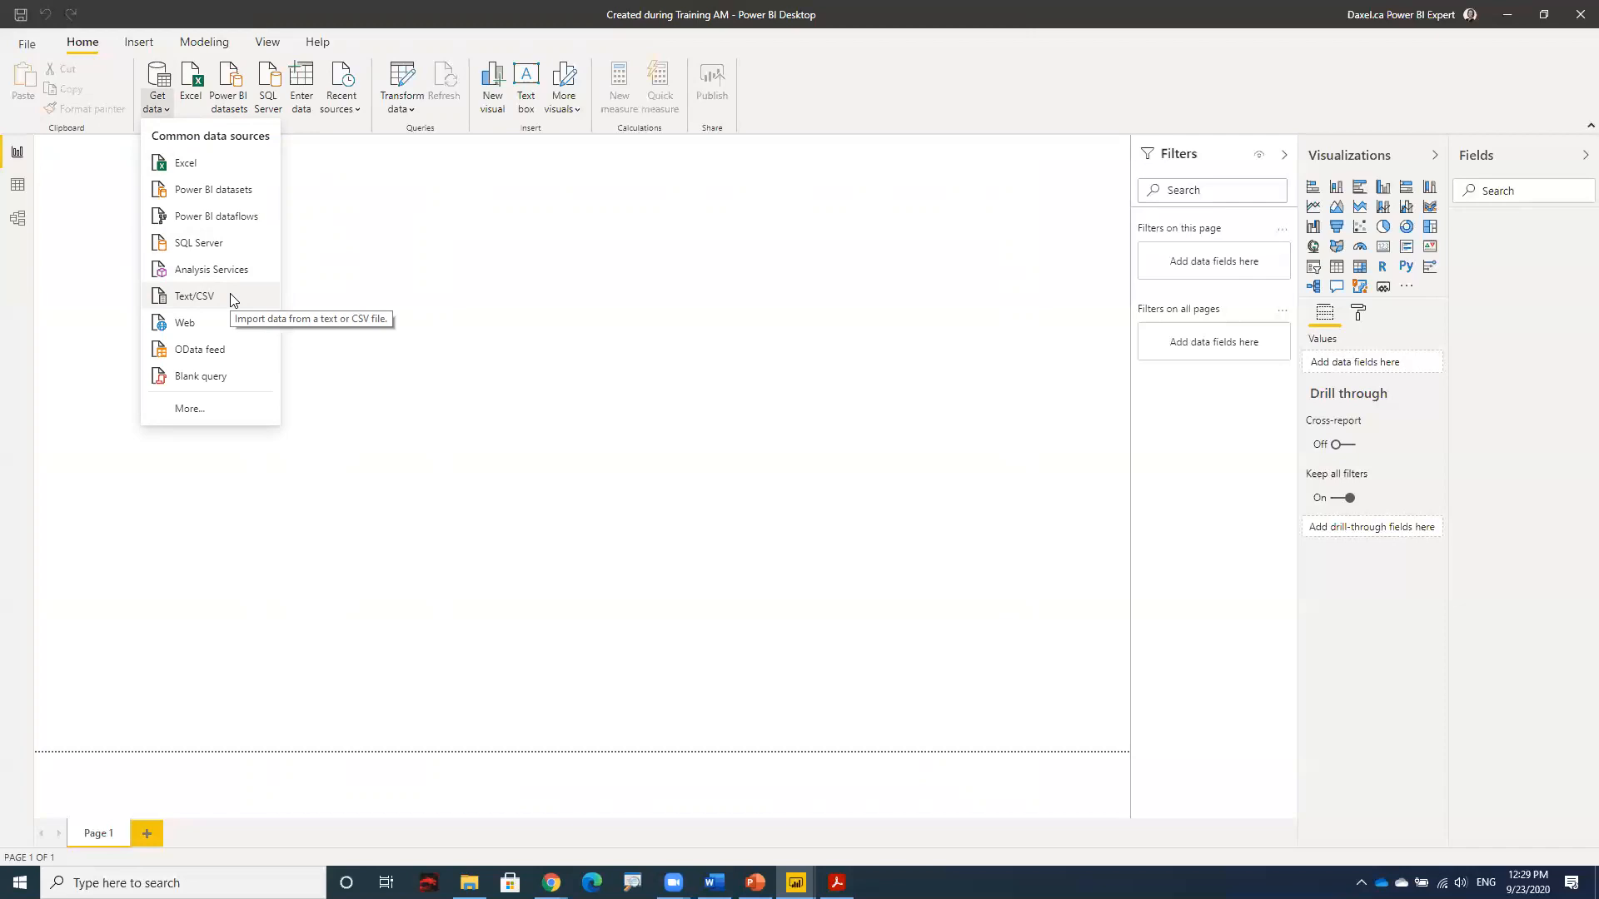
{"action": "left_click", "coordinate": [194, 296]}
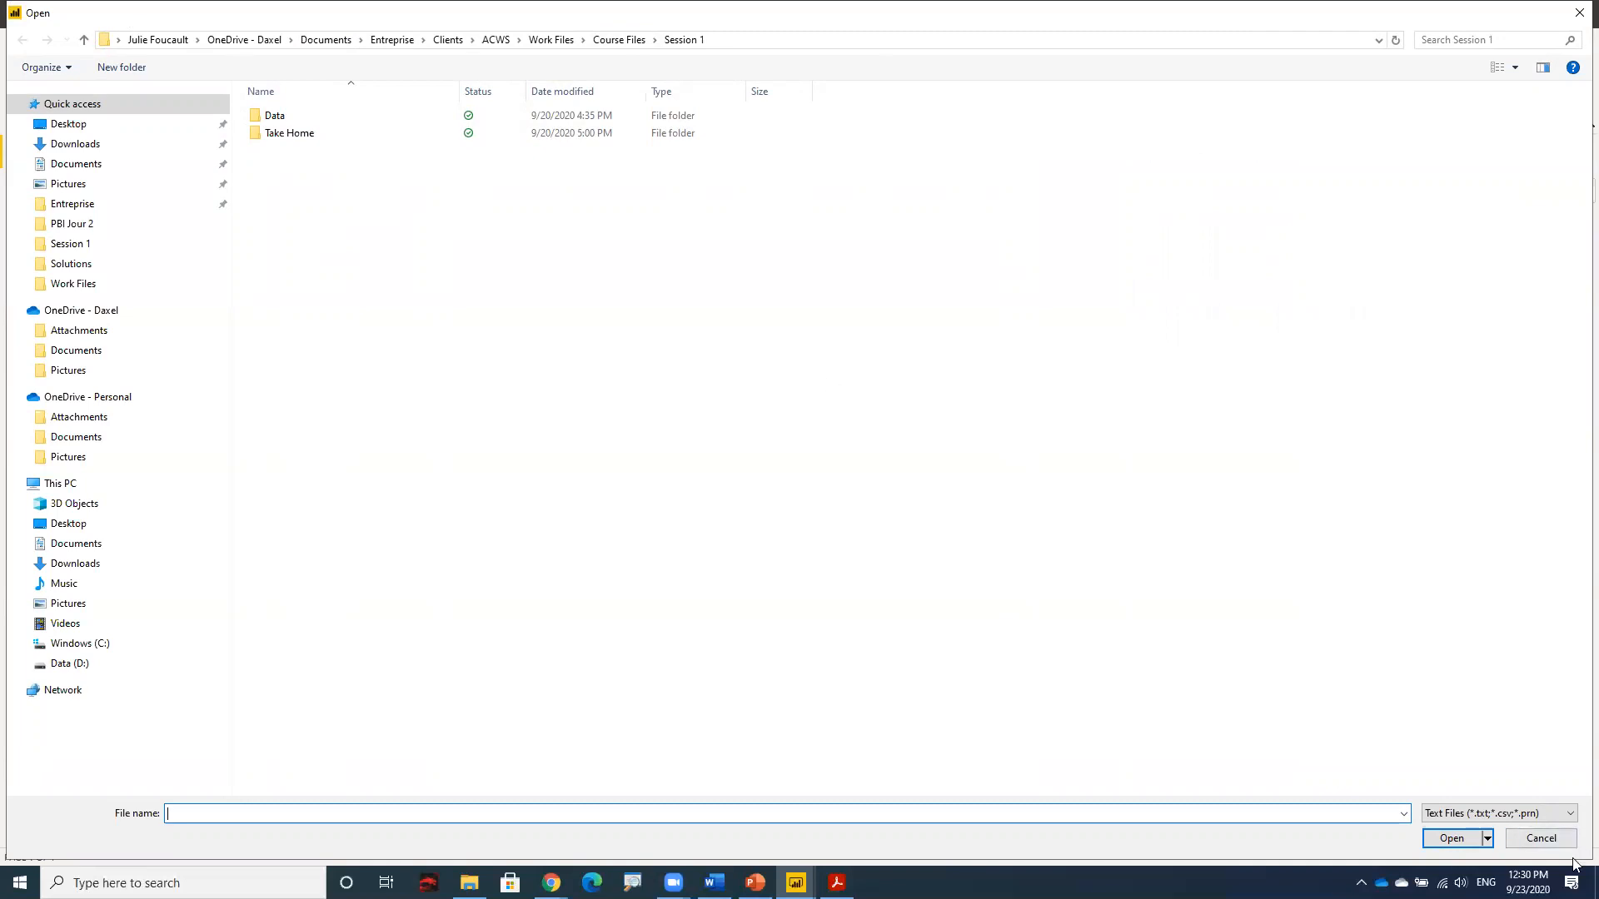
{"action": "double_click", "coordinate": [269, 122]}
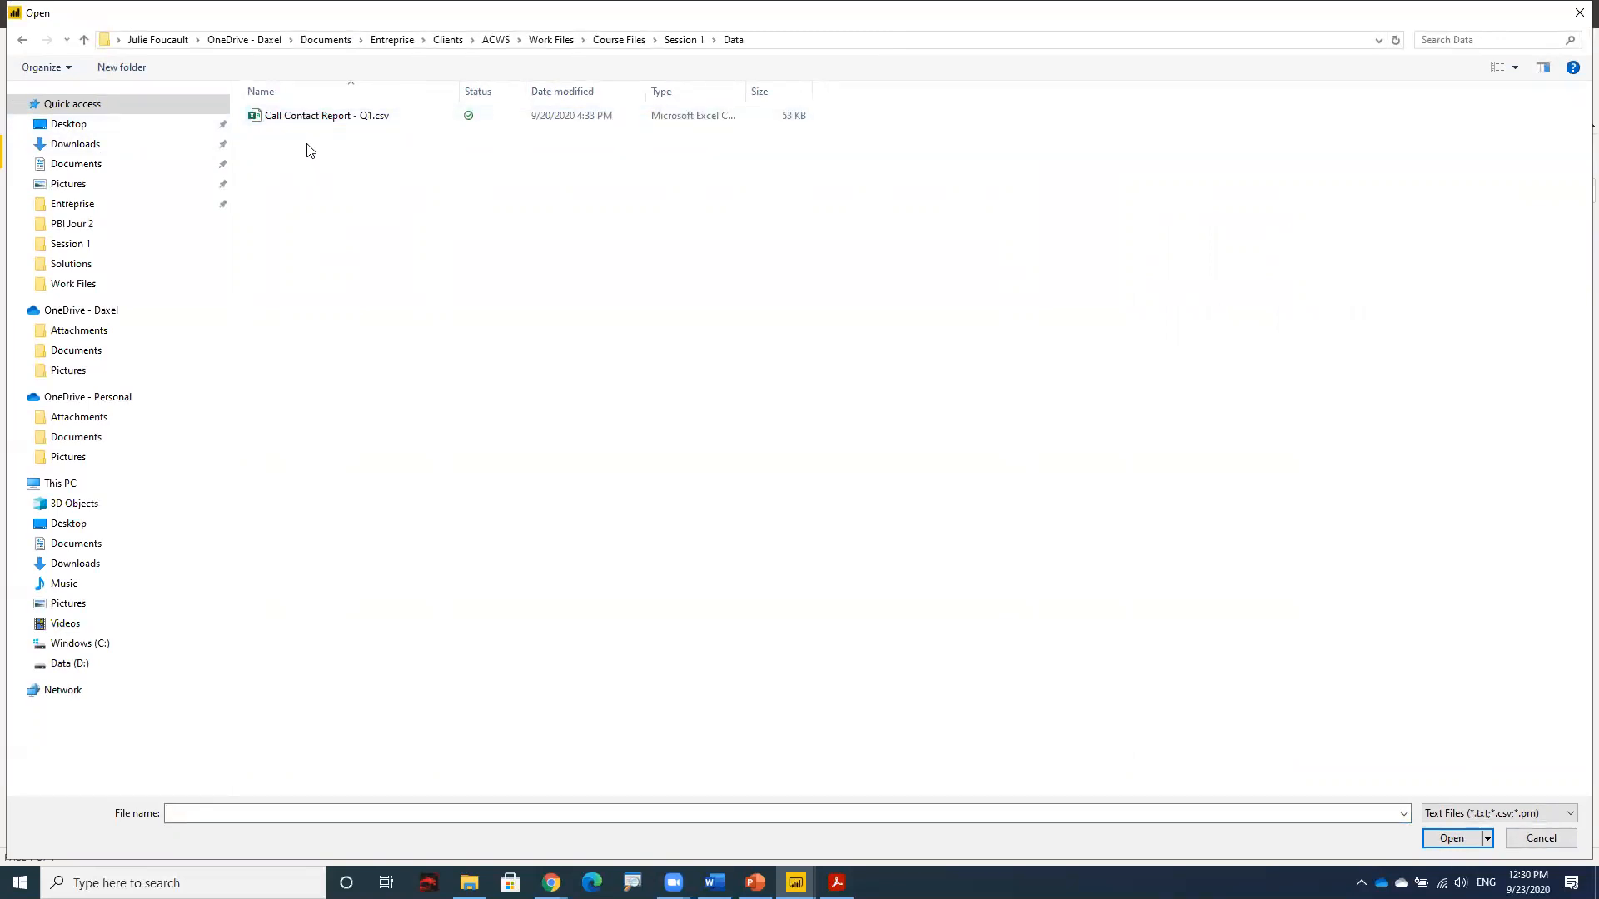
{"action": "left_click", "coordinate": [303, 123]}
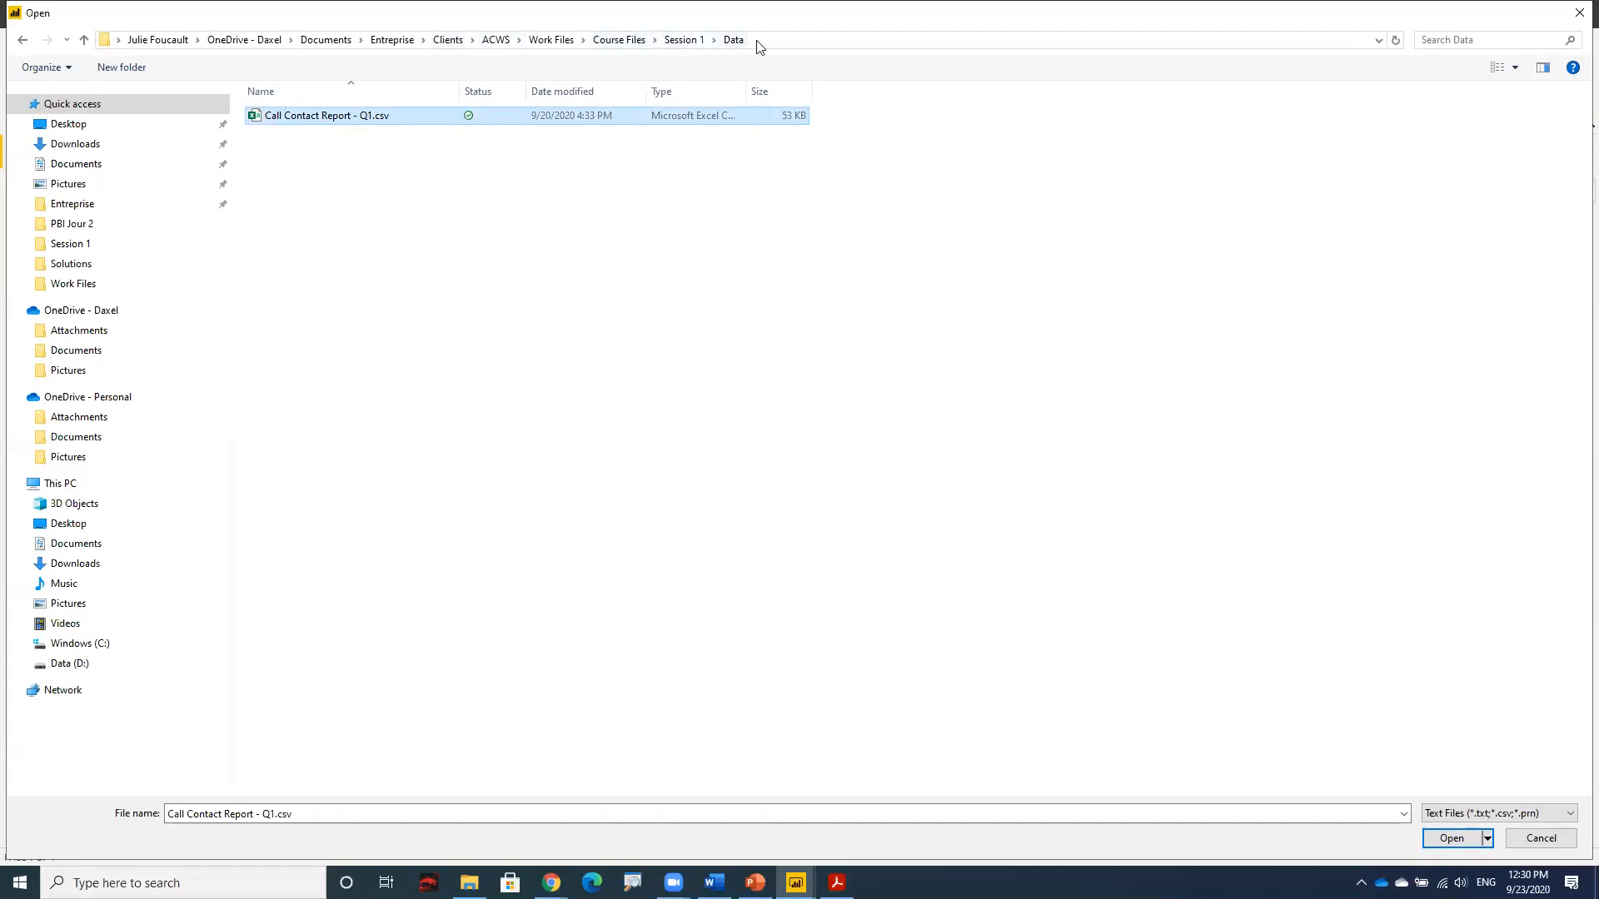
{"action": "double_click", "coordinate": [311, 121]}
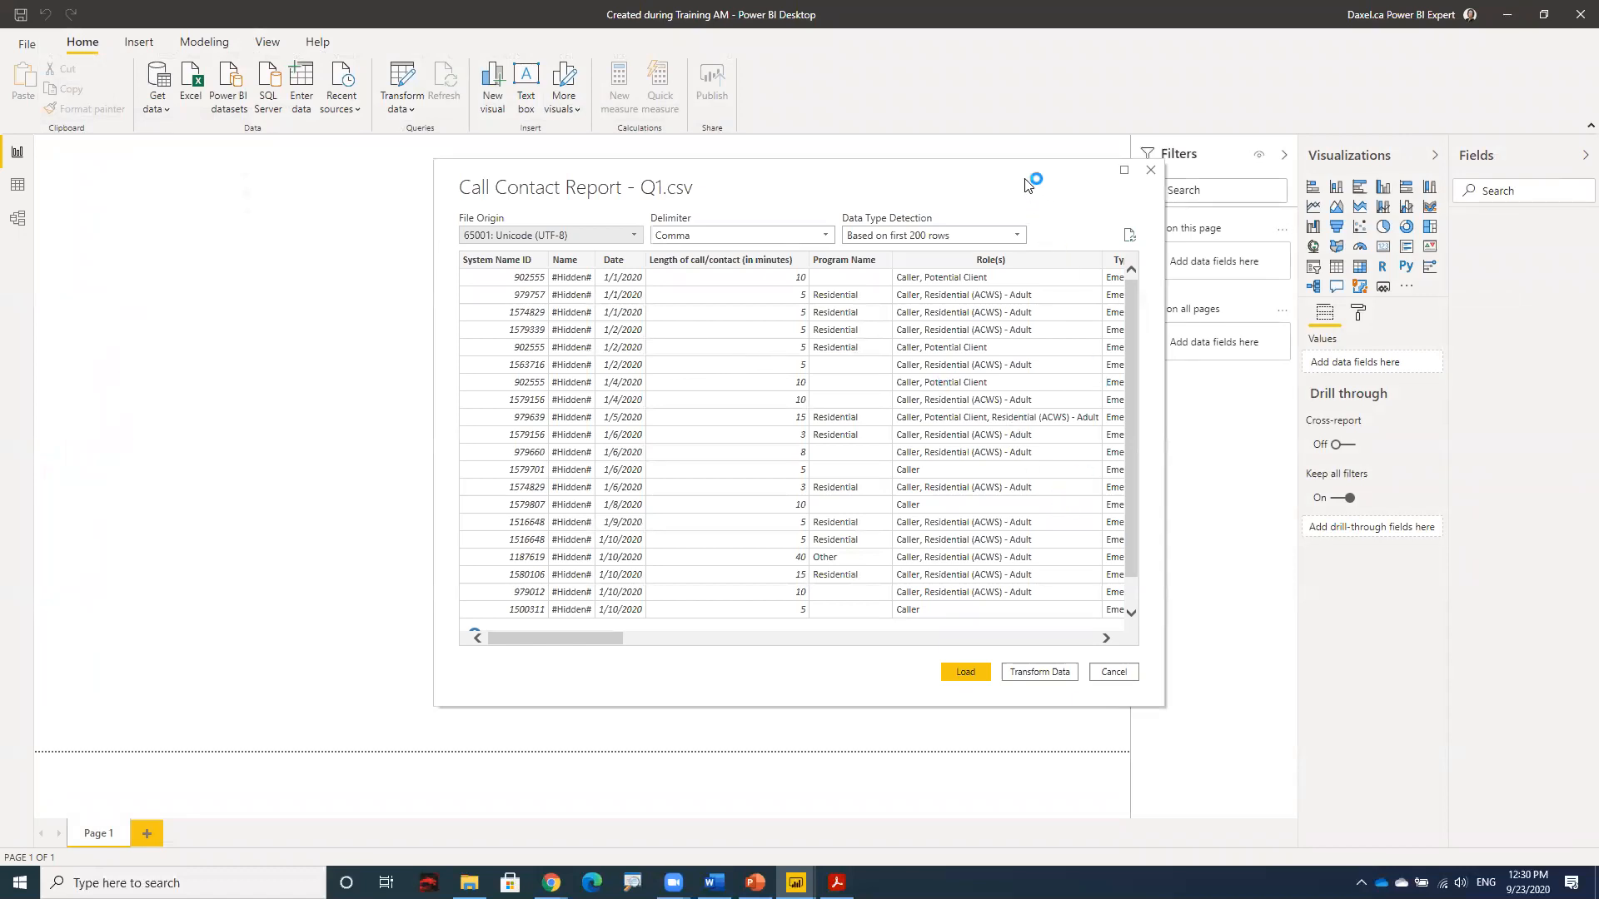
{"action": "left_click_drag", "start_coordinate": [1027, 183], "coordinate": [851, 186]}
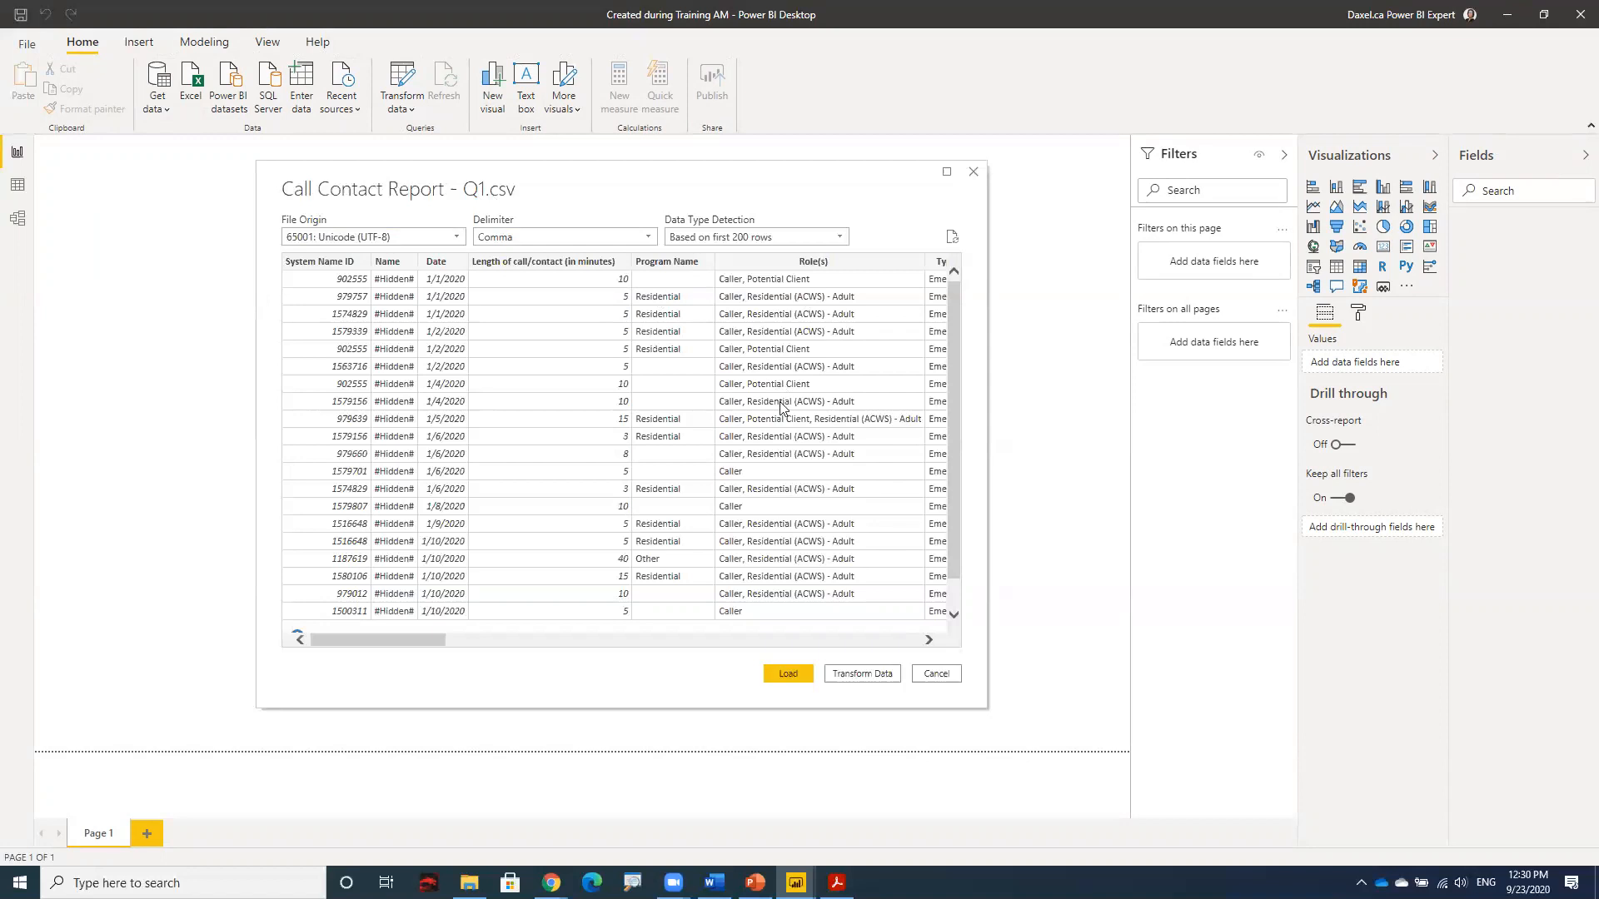
{"action": "left_click", "coordinate": [789, 674]}
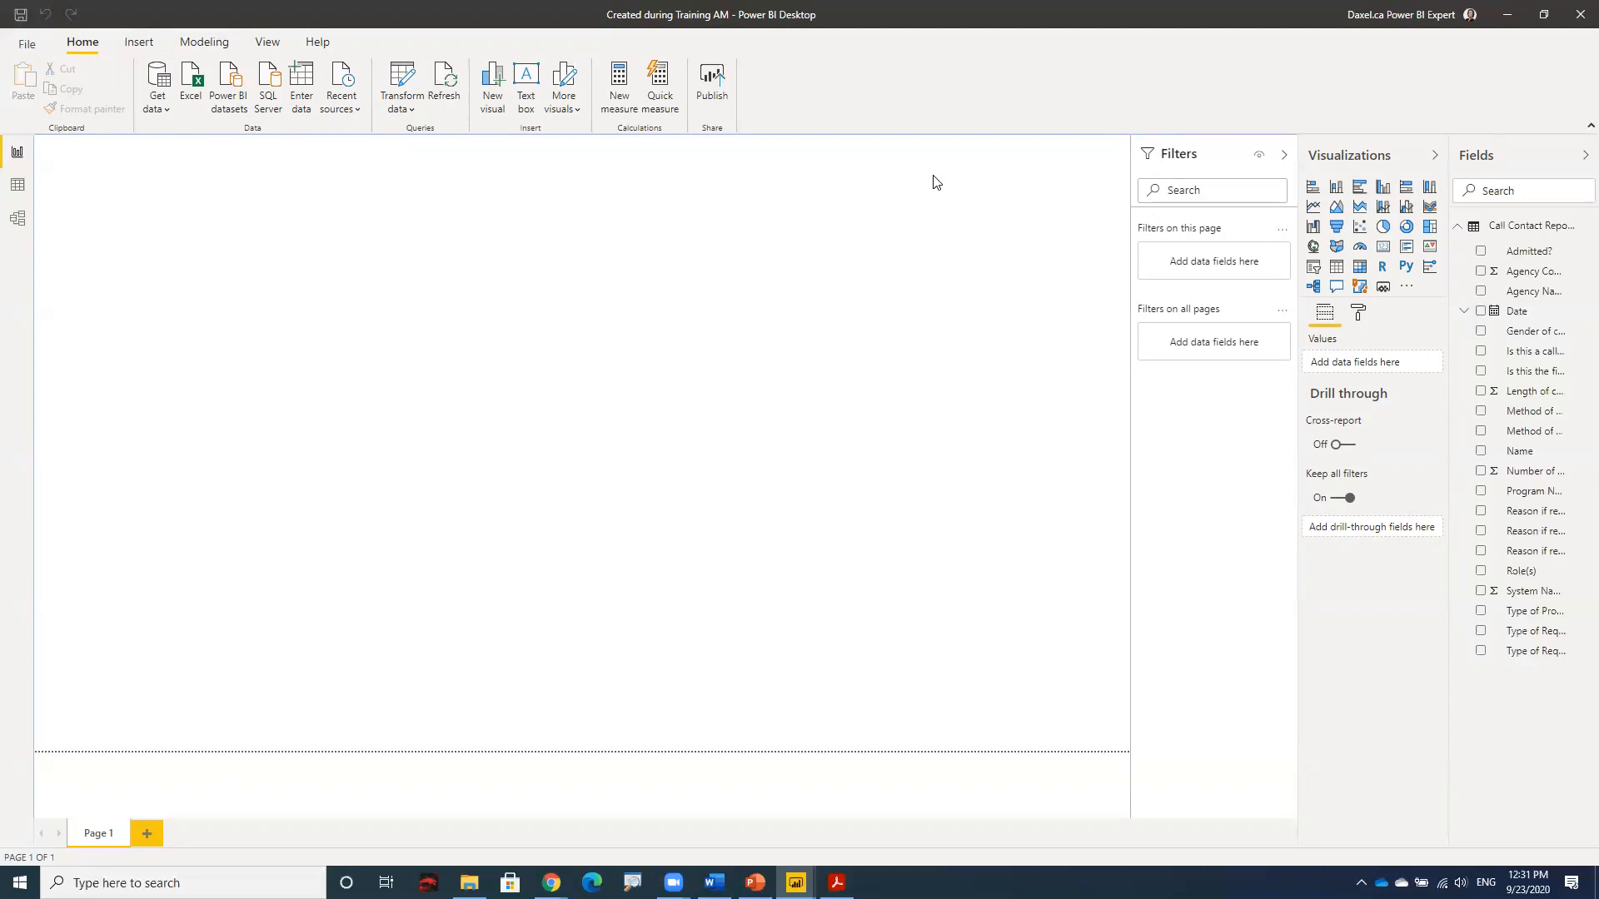
{"action": "left_click", "coordinate": [17, 194]}
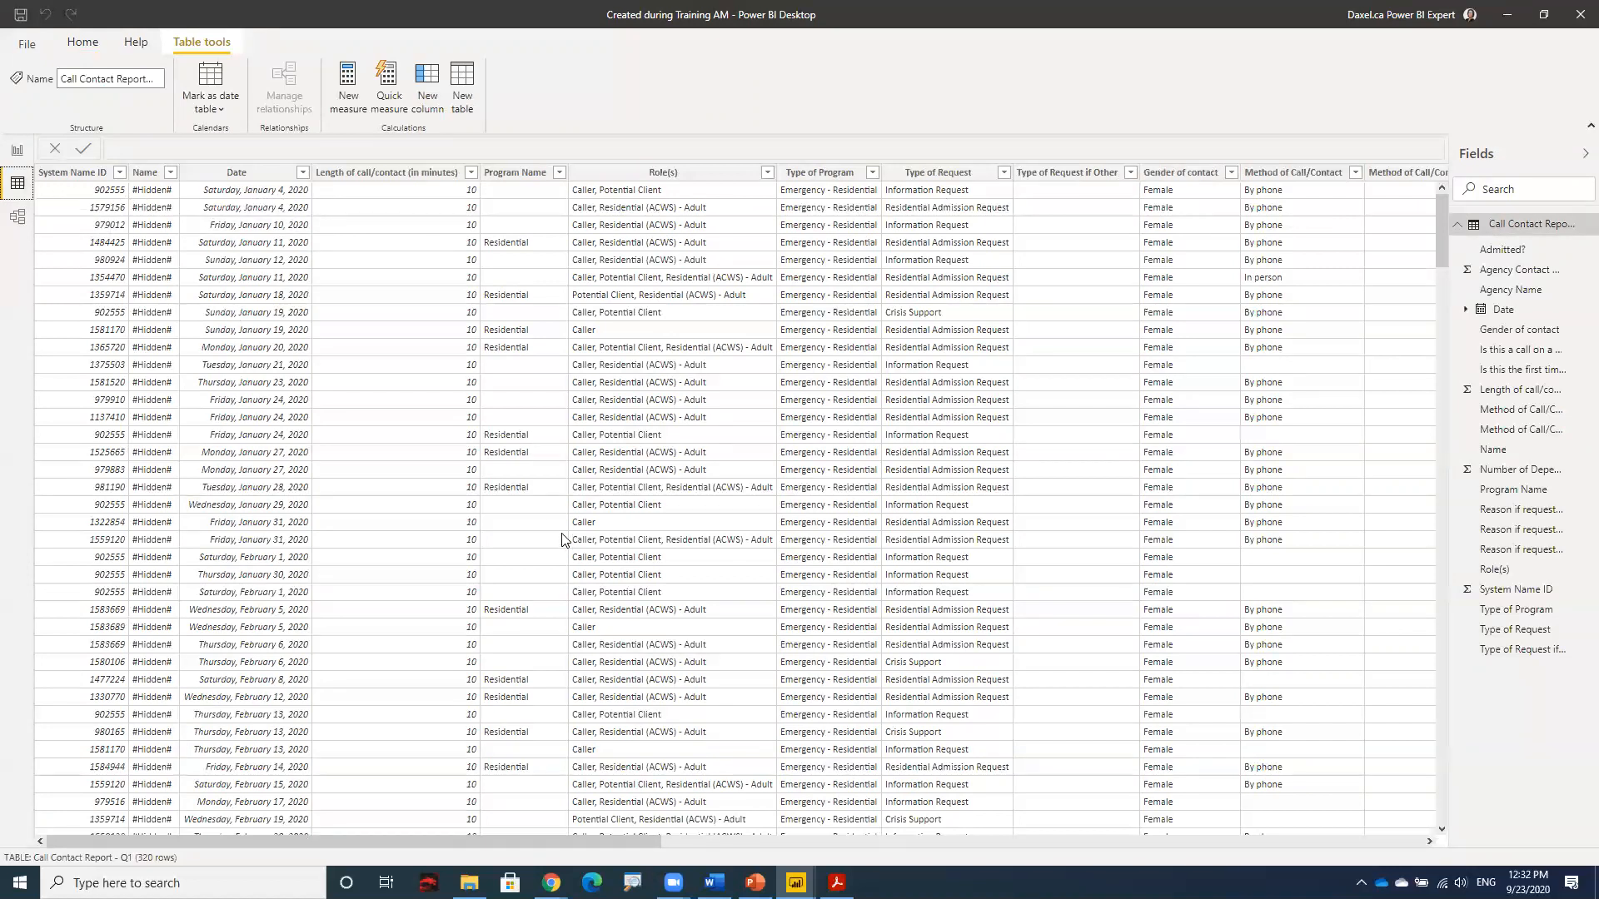
{"action": "left_click", "coordinate": [18, 153]}
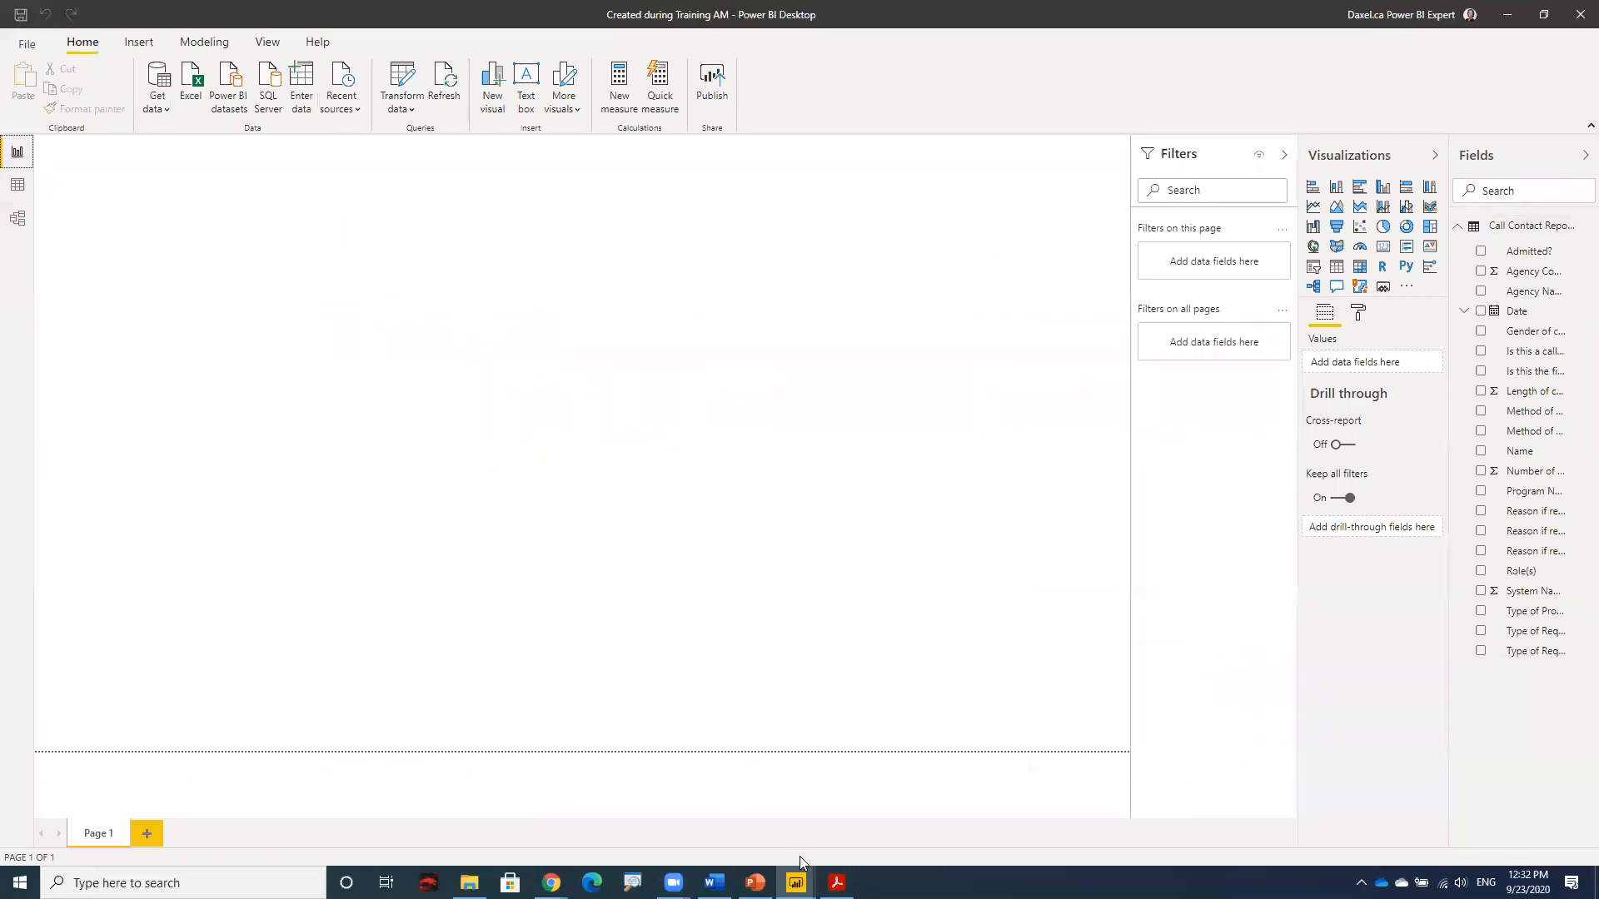
Step: Switch to the Session 1 report, spotlight the Number of Calls chart, and return to the blank Created during Training AM report
{"action": "mouse_move", "coordinate": [796, 882]}
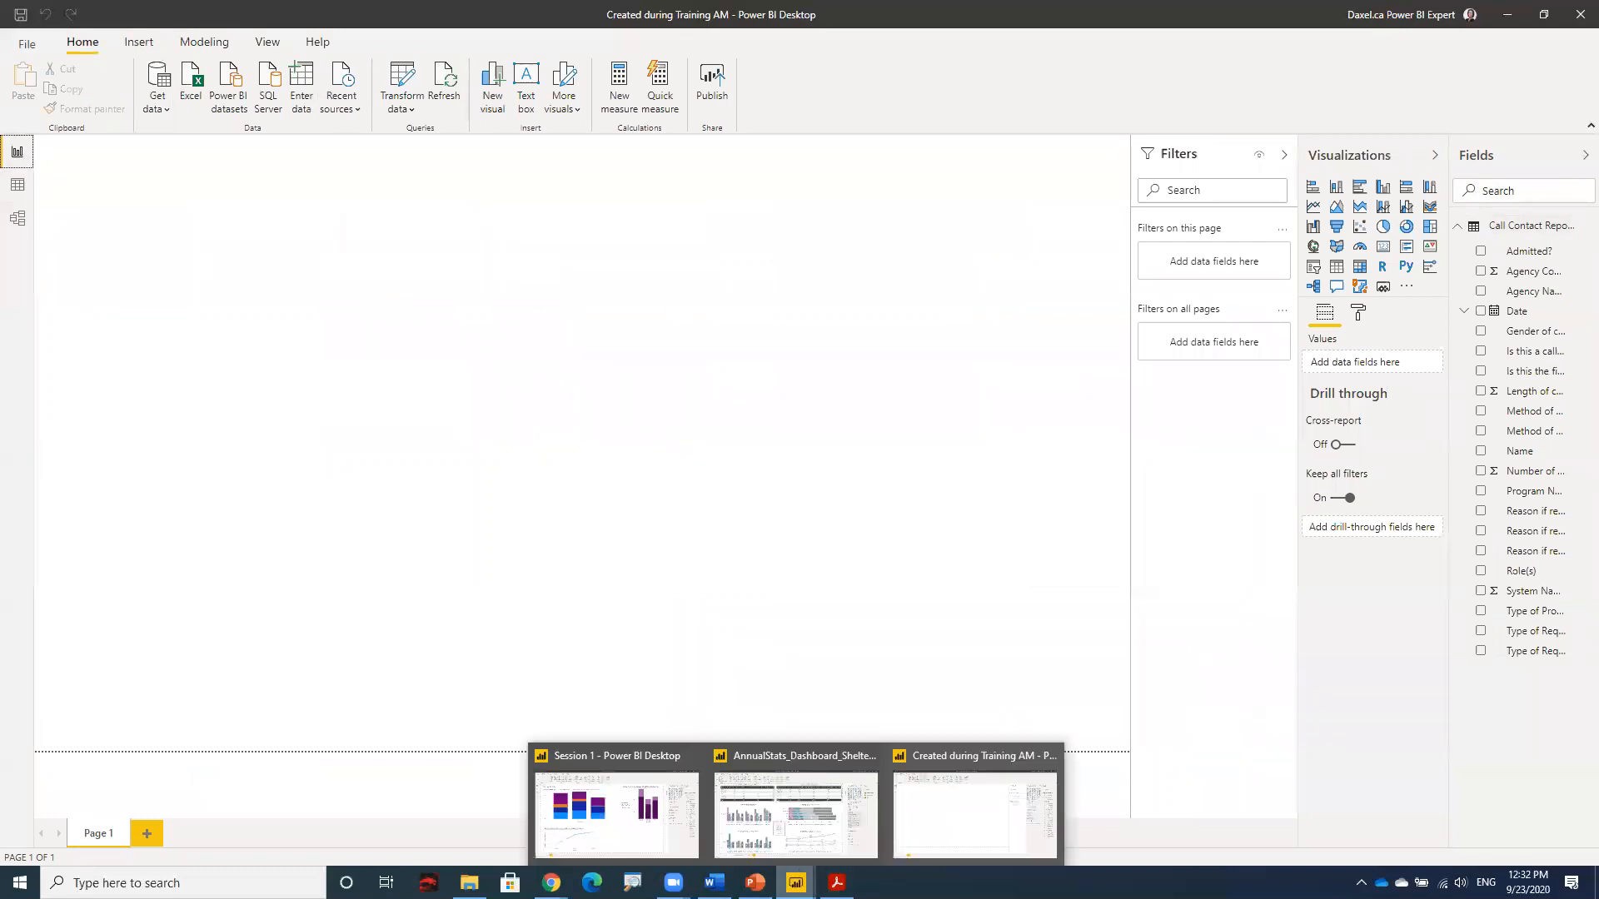
{"action": "left_click", "coordinate": [660, 820]}
{"action": "left_click", "coordinate": [752, 172]}
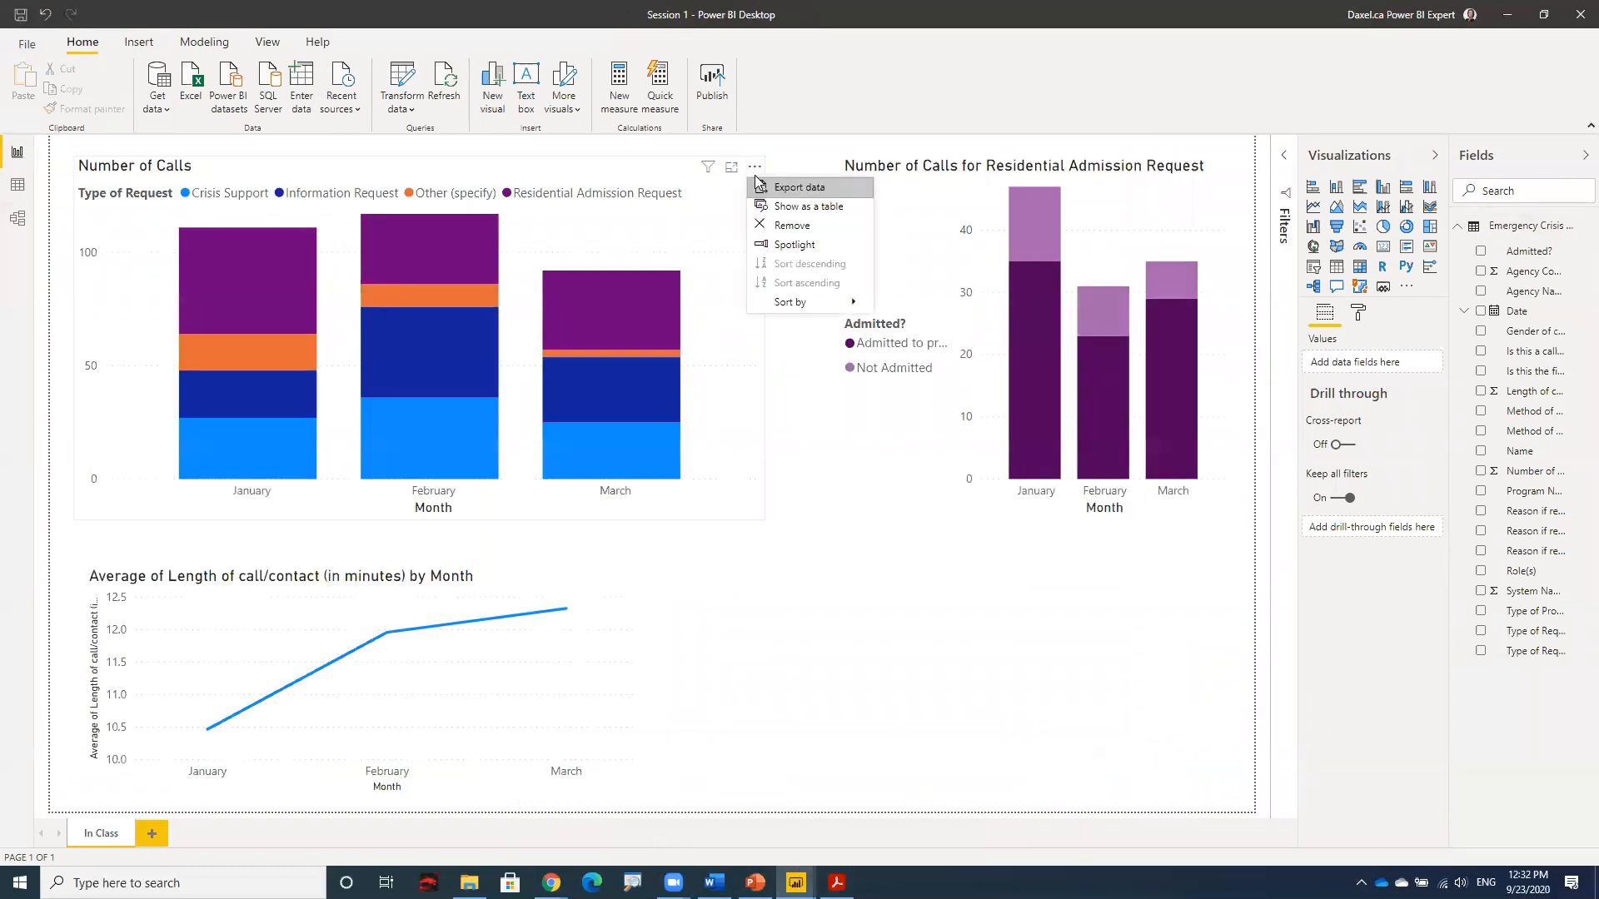
{"action": "left_click", "coordinate": [782, 252]}
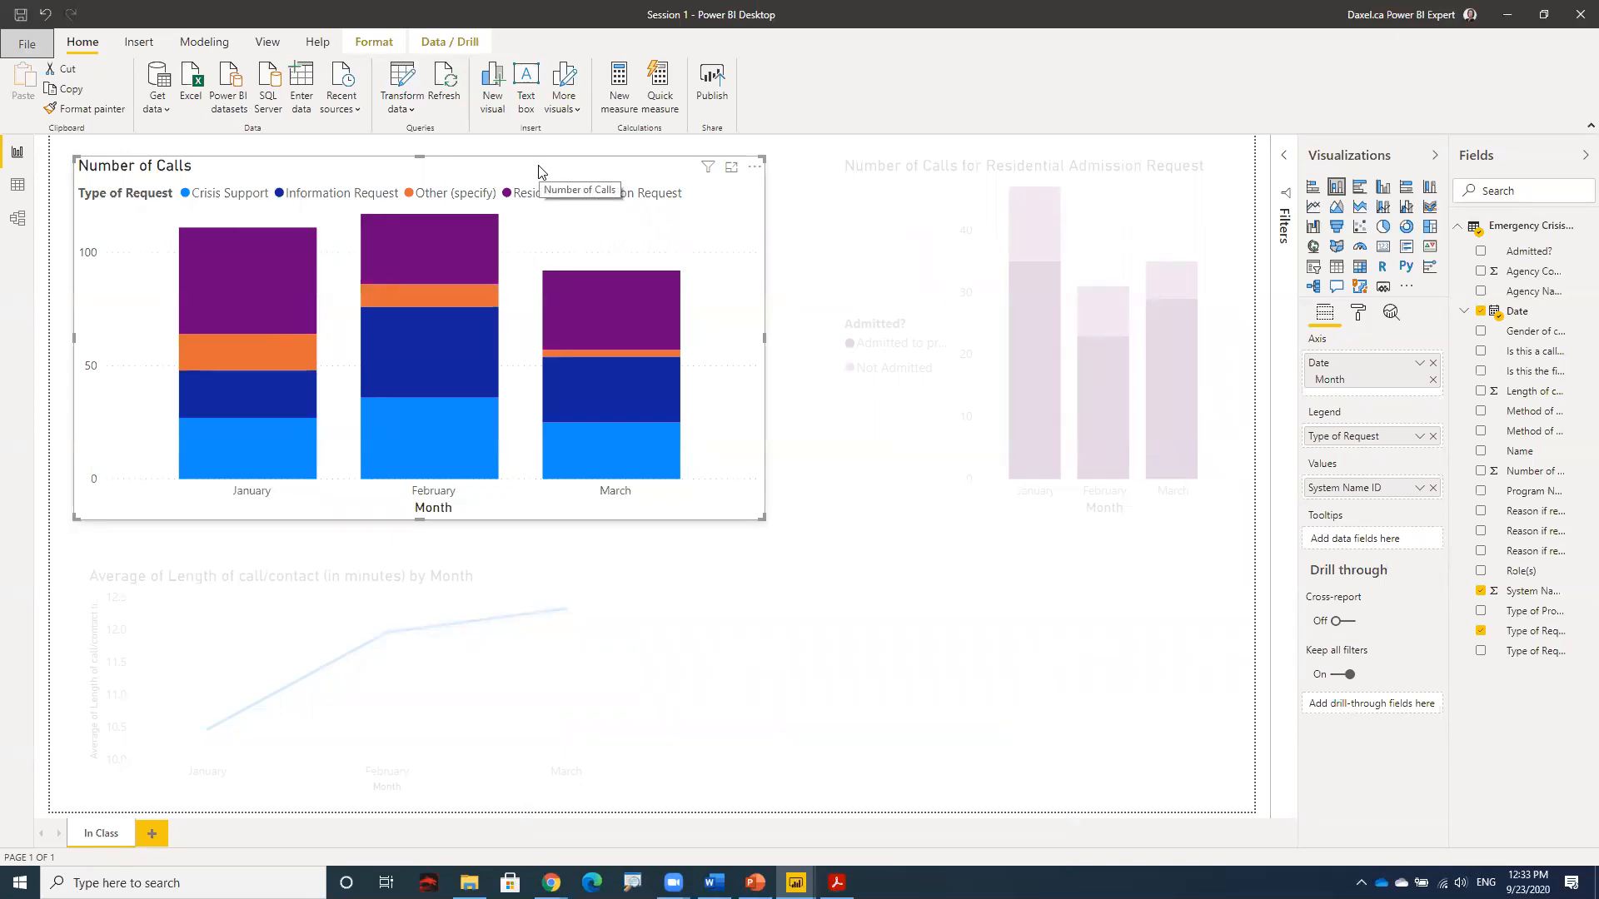
{"action": "left_click", "coordinate": [790, 152]}
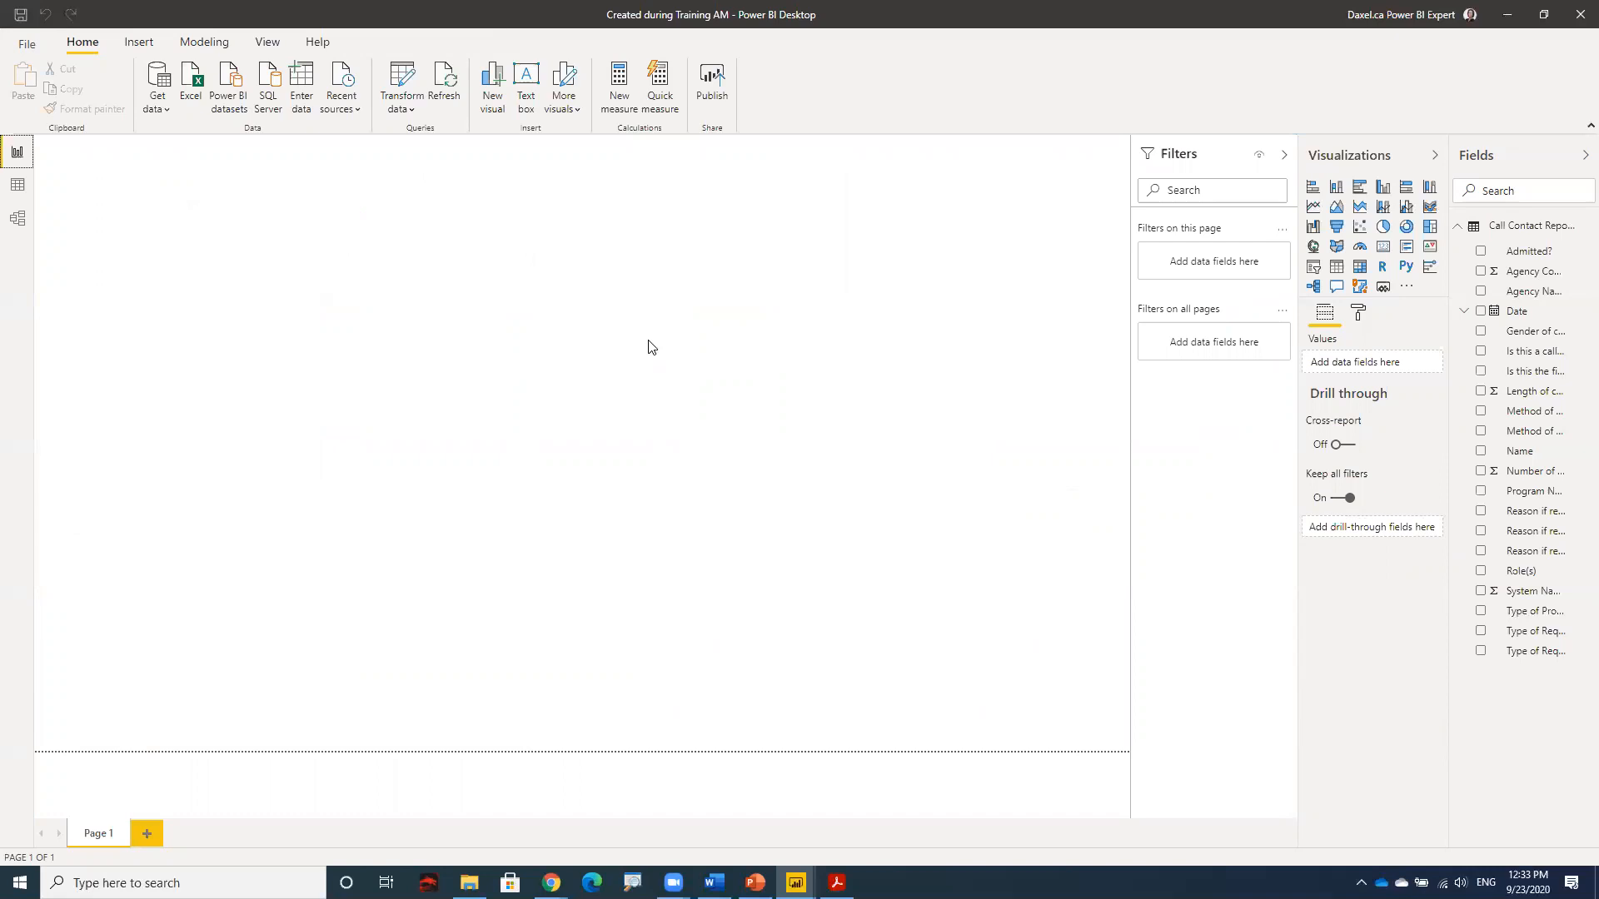
Step: Add a stacked column chart to Page 1, and check the Type of Request column's distinct values in the data table
{"action": "left_click", "coordinate": [1336, 188]}
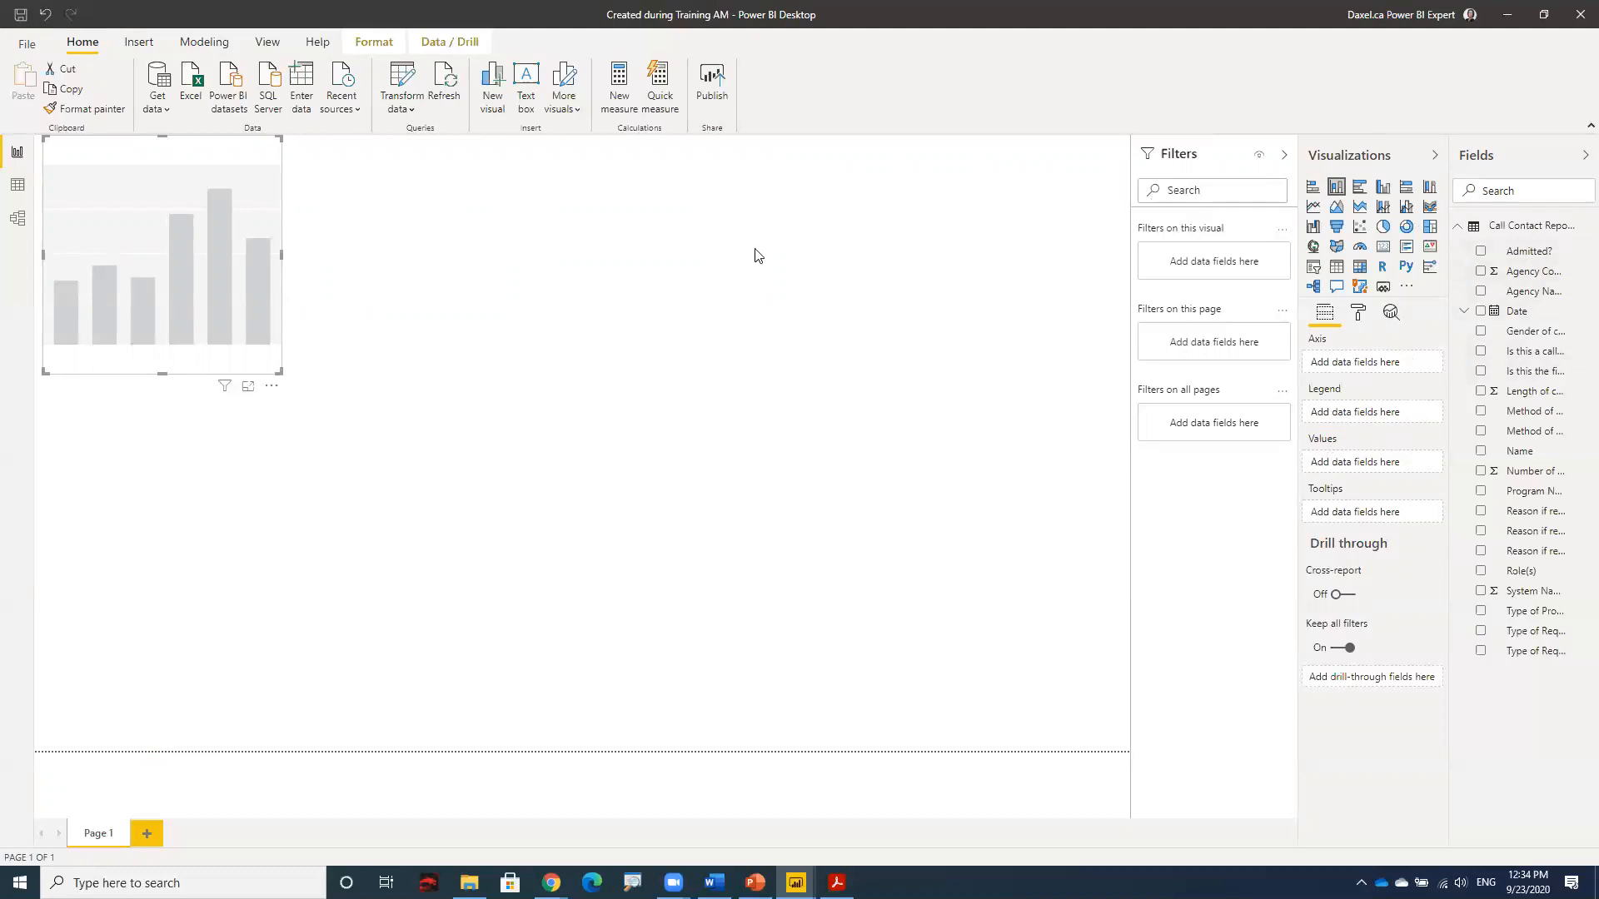
{"action": "left_click", "coordinate": [17, 186]}
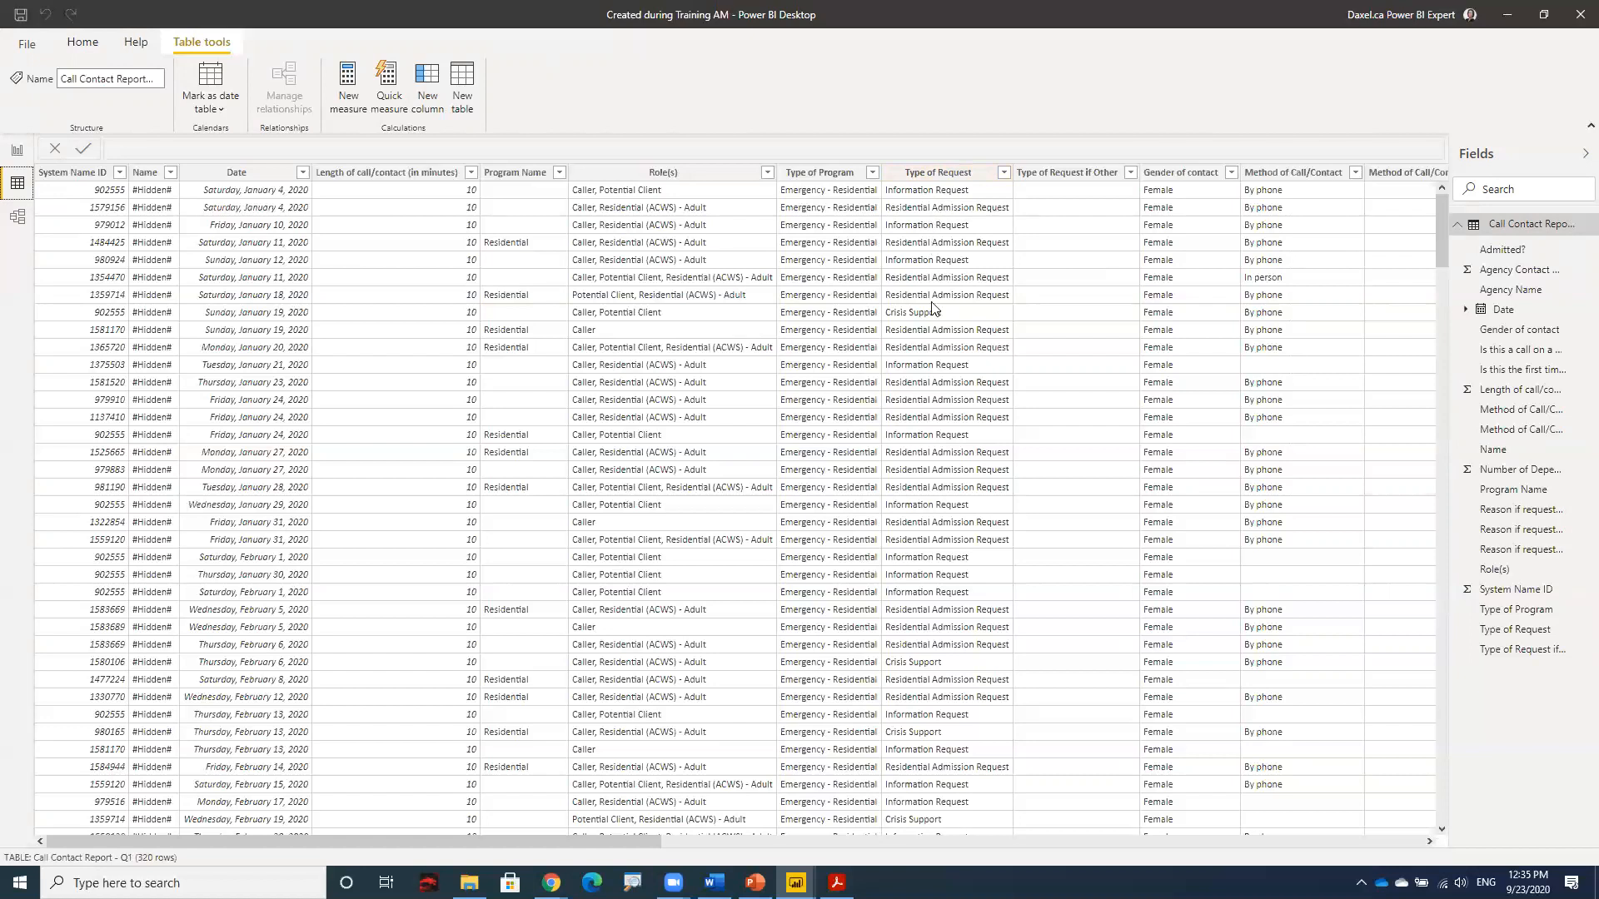
{"action": "left_click", "coordinate": [1004, 174]}
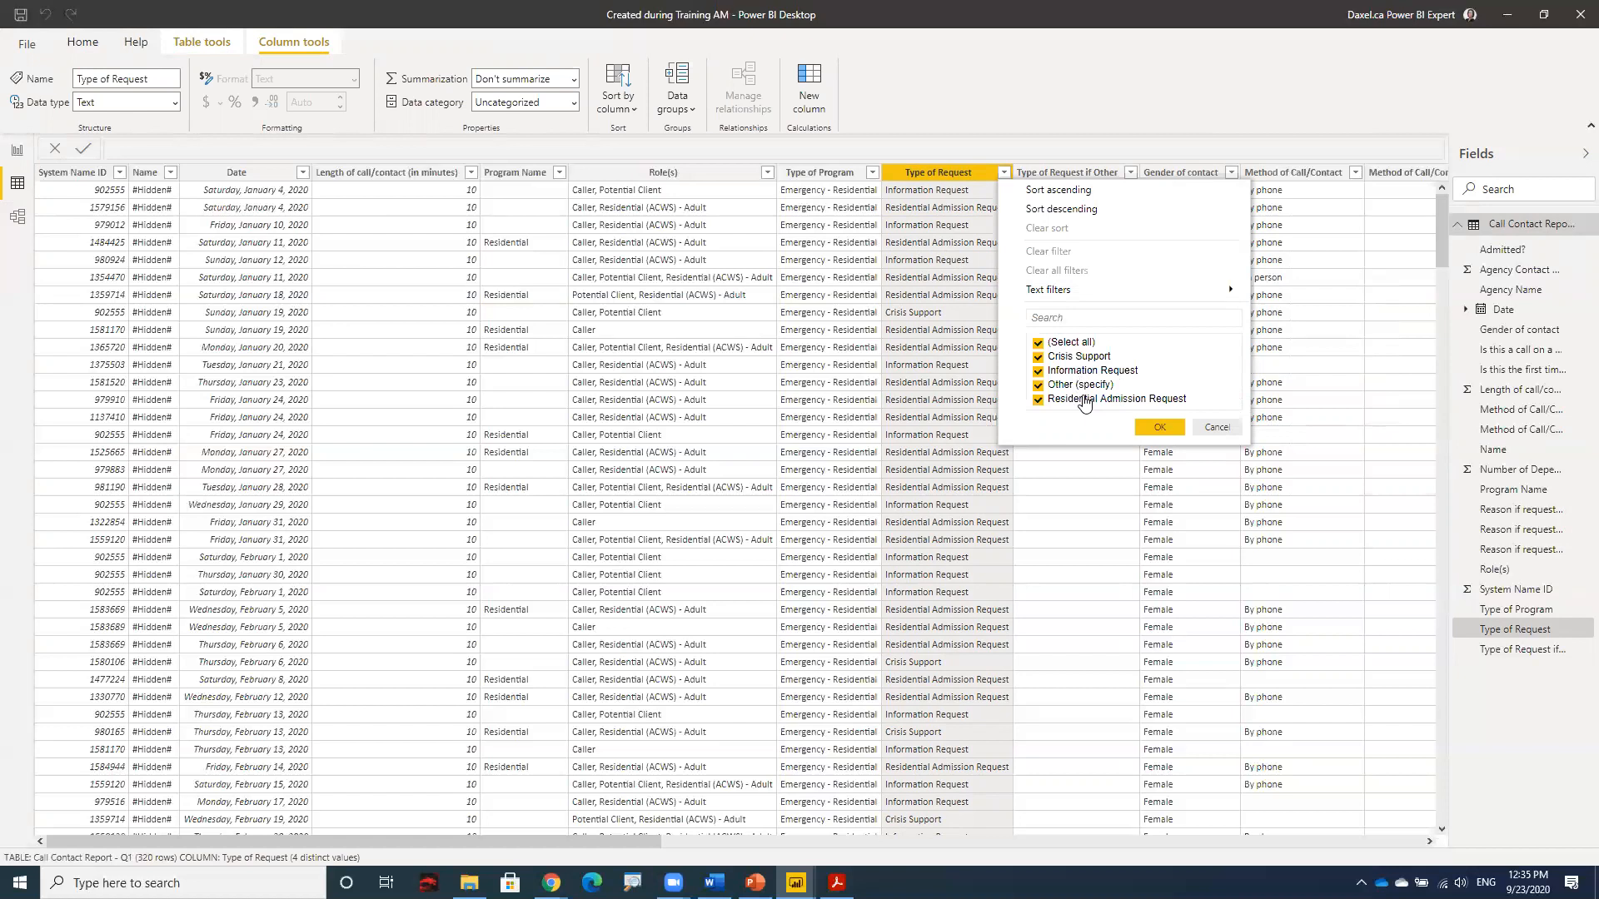
{"action": "left_click", "coordinate": [1205, 431]}
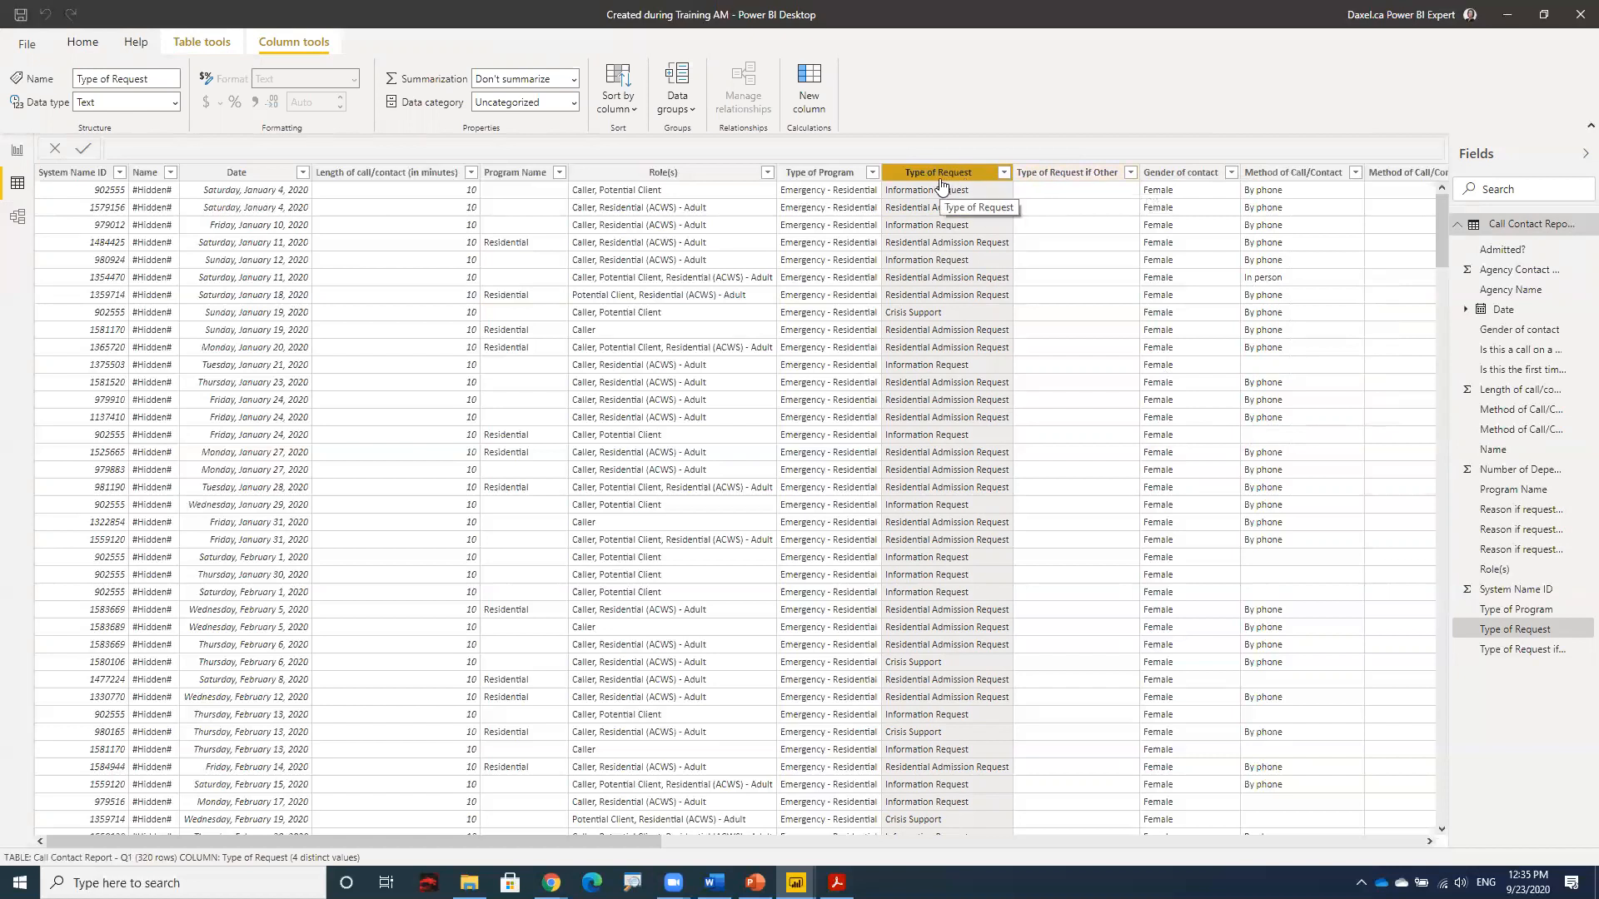
{"action": "left_click", "coordinate": [18, 152]}
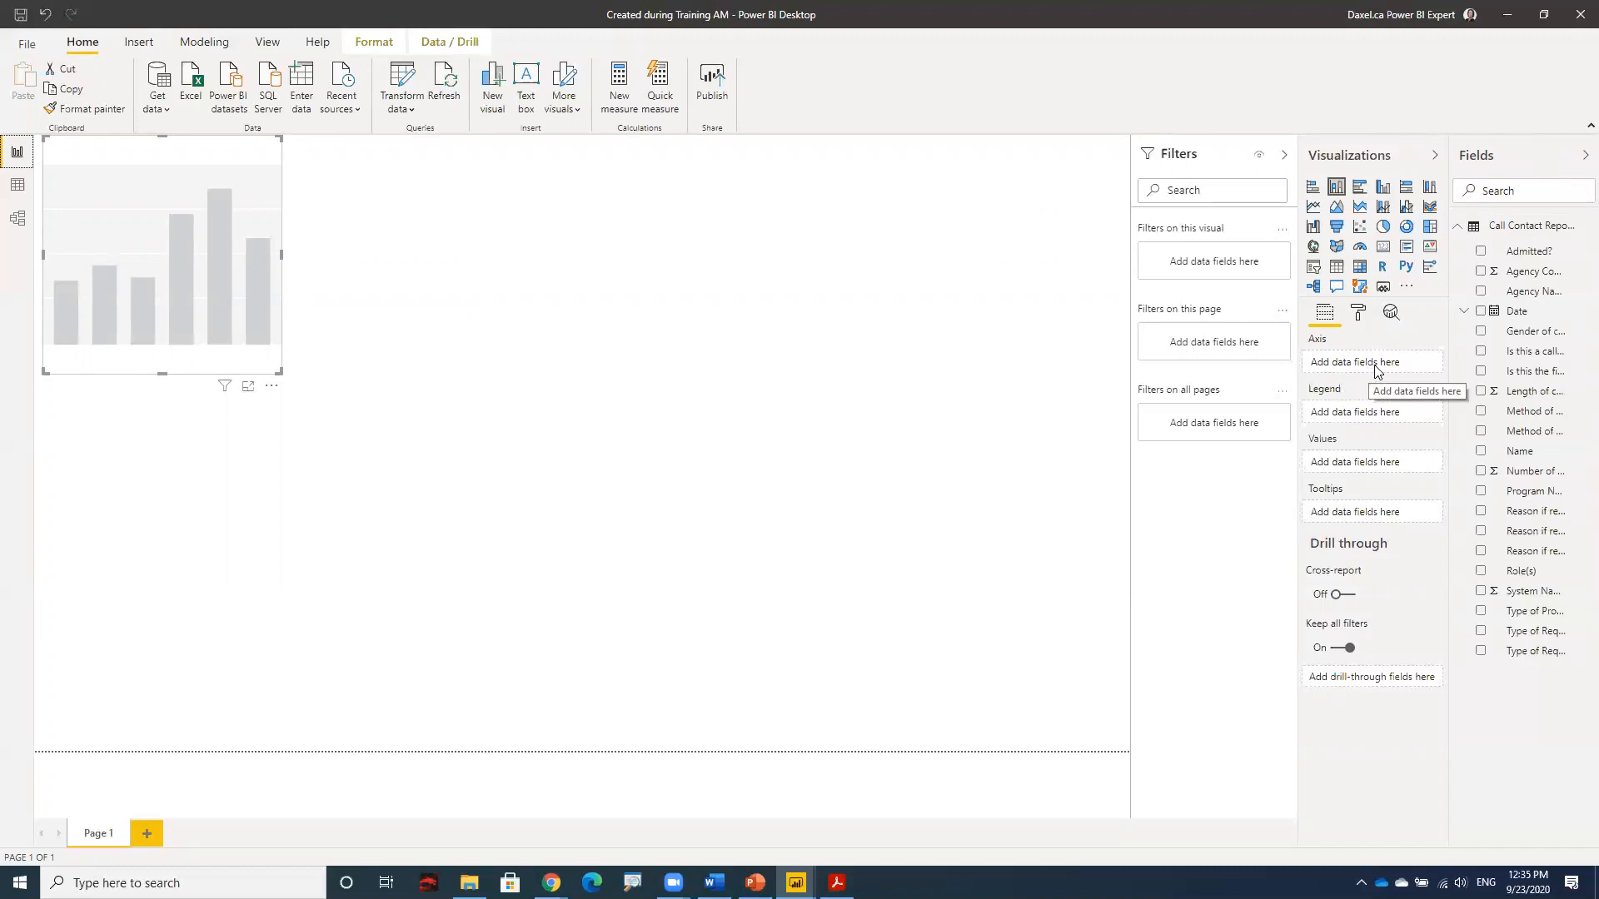
Step: Set the chart's axis to Month from the Date hierarchy and its values to System Name ID
{"action": "left_click", "coordinate": [1464, 313]}
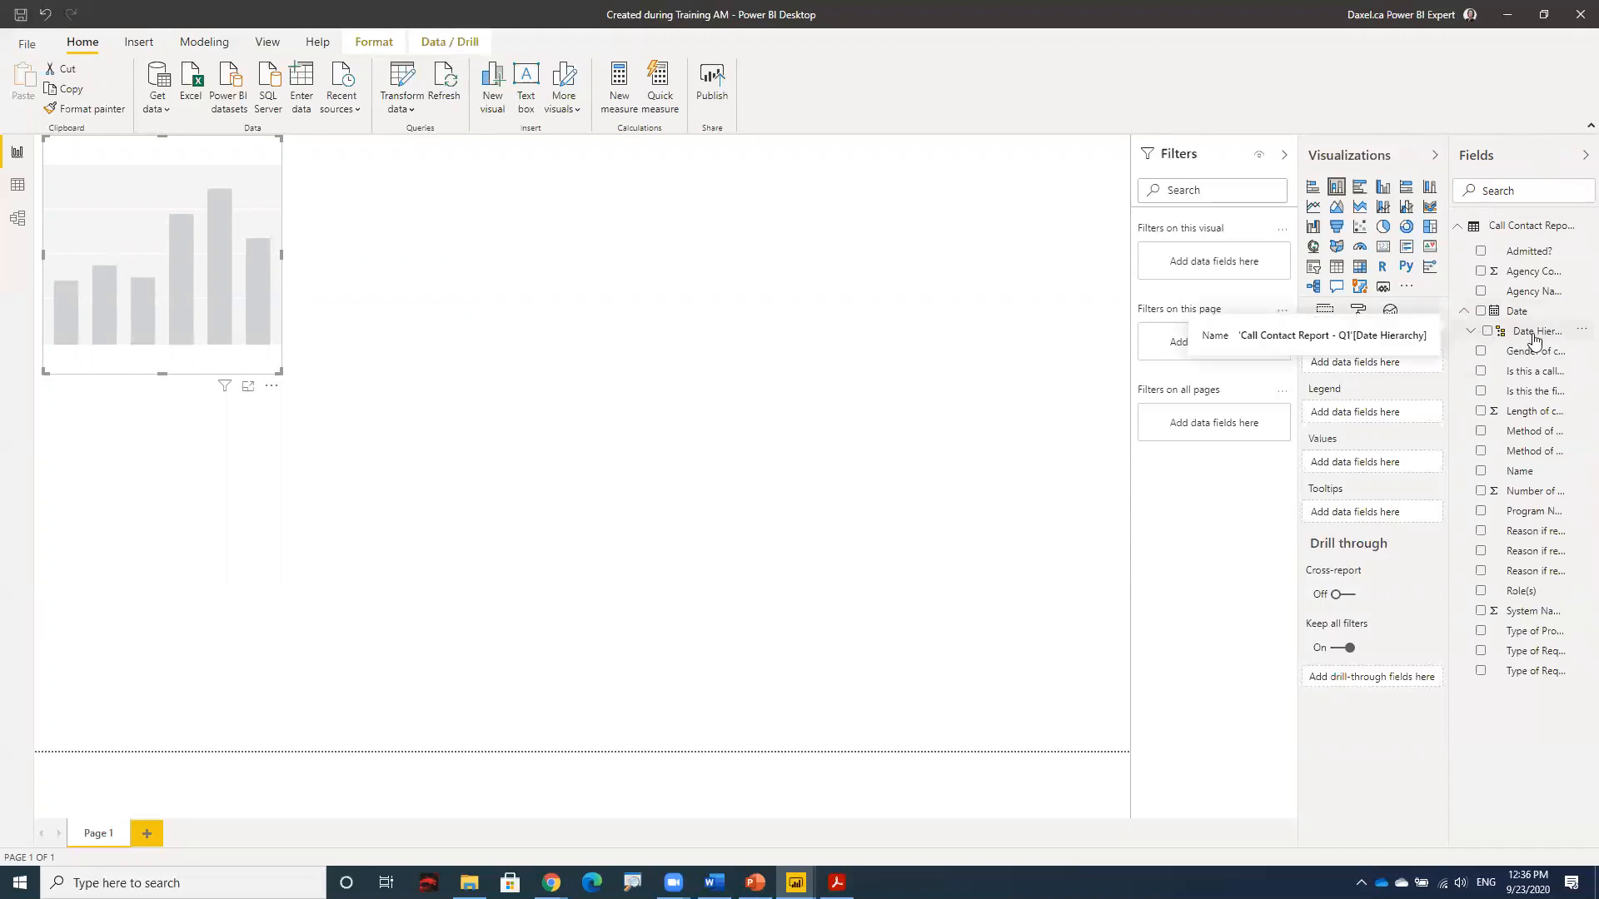
{"action": "left_click", "coordinate": [1469, 333]}
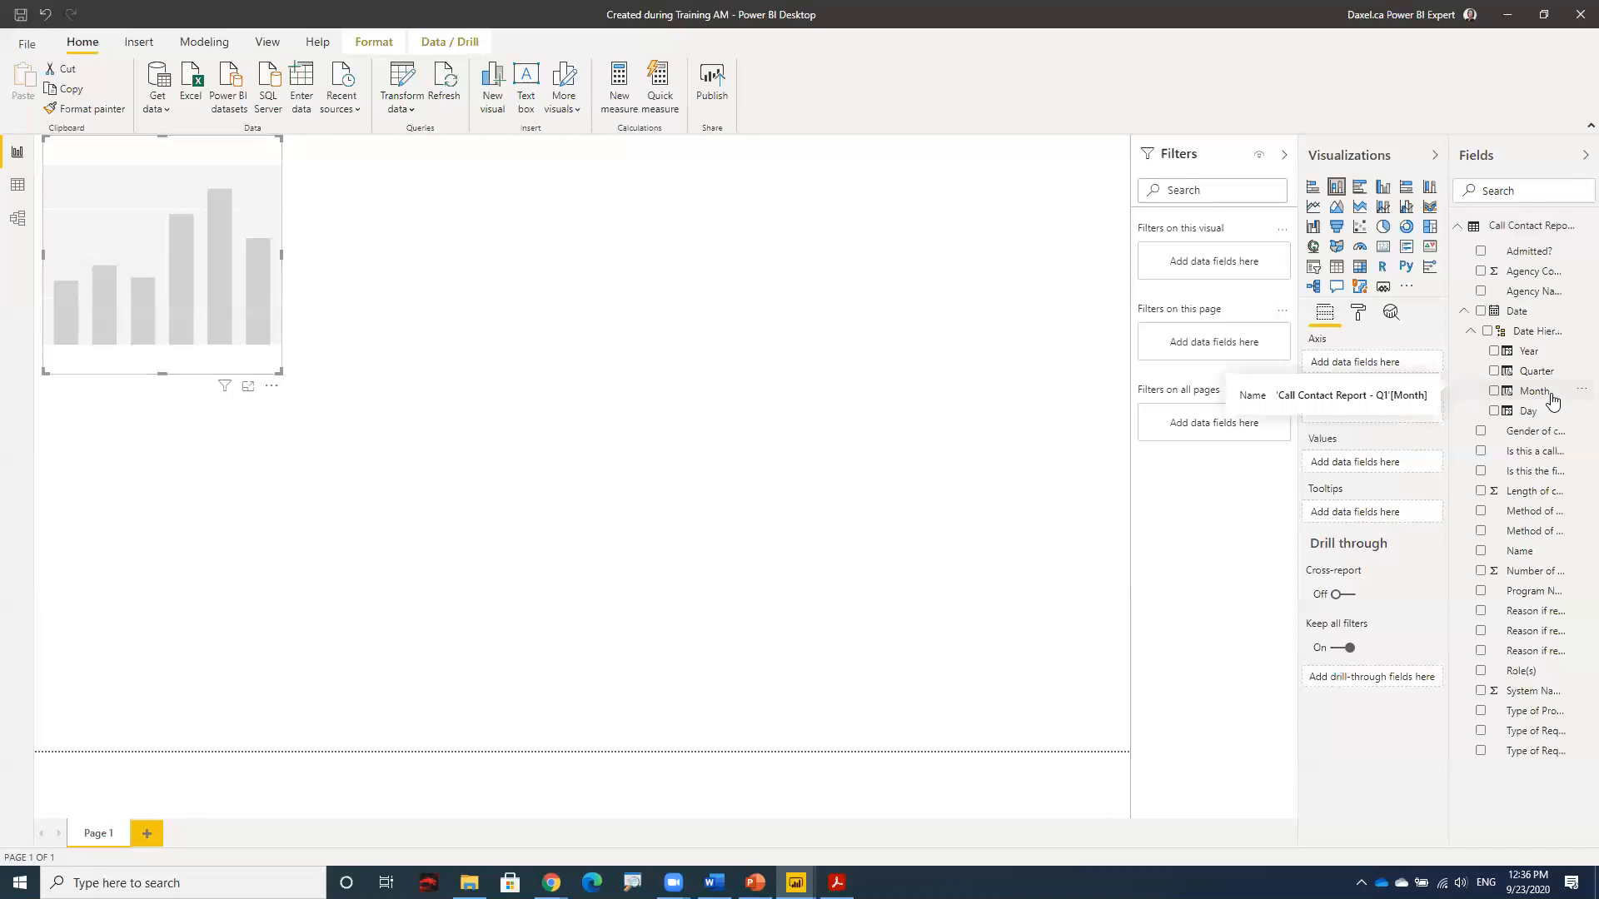
{"action": "left_click", "coordinate": [1494, 392]}
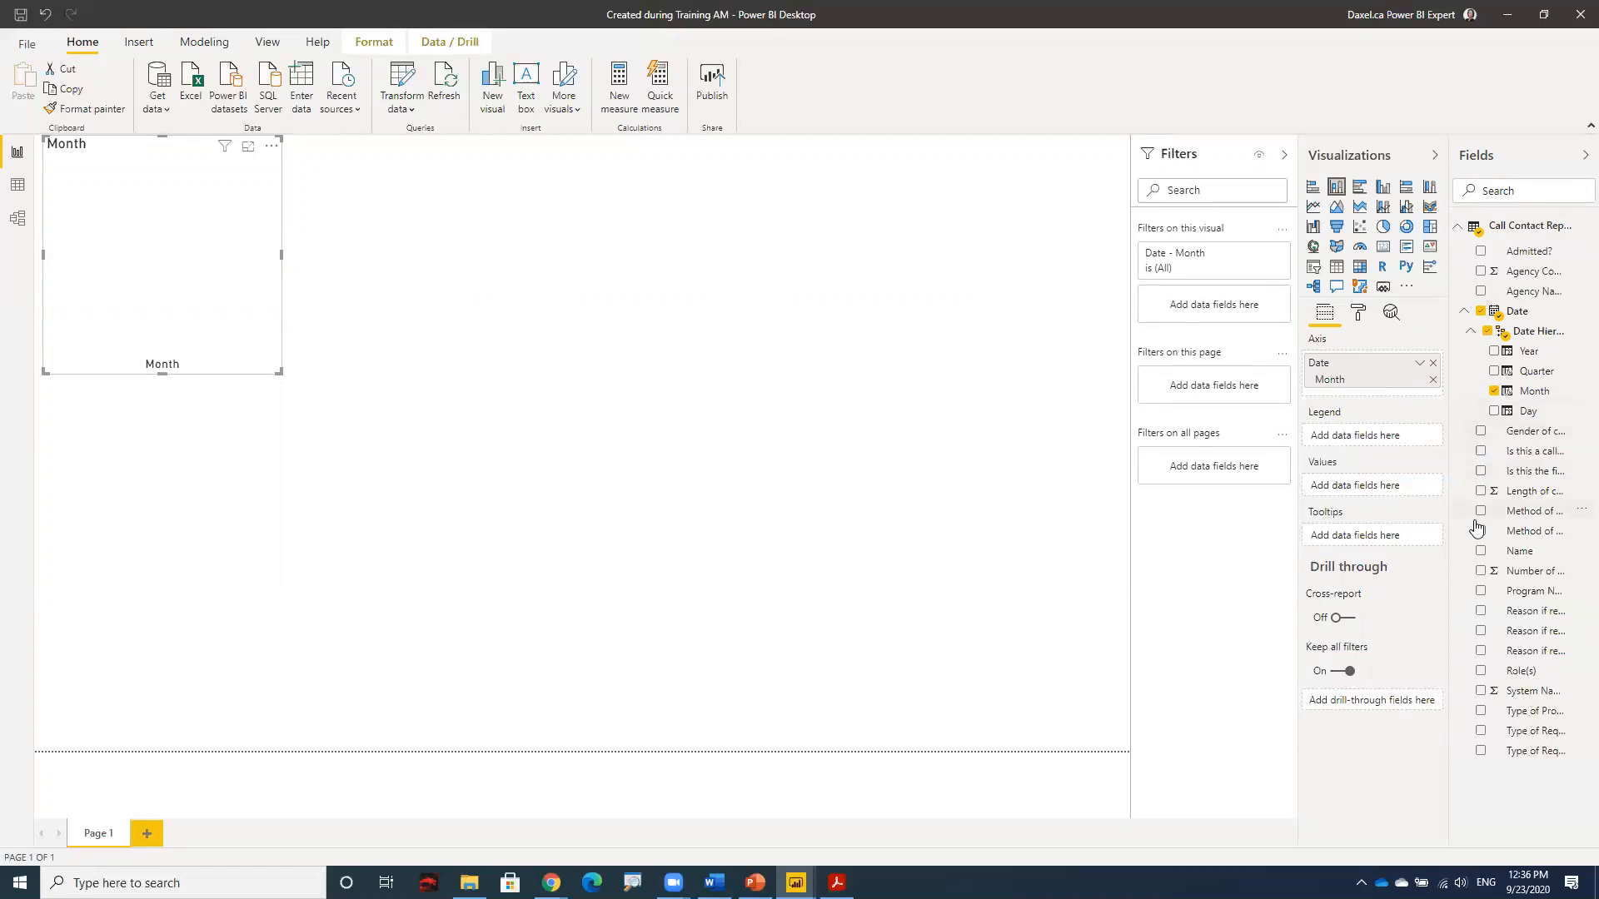
{"action": "left_click", "coordinate": [1480, 693]}
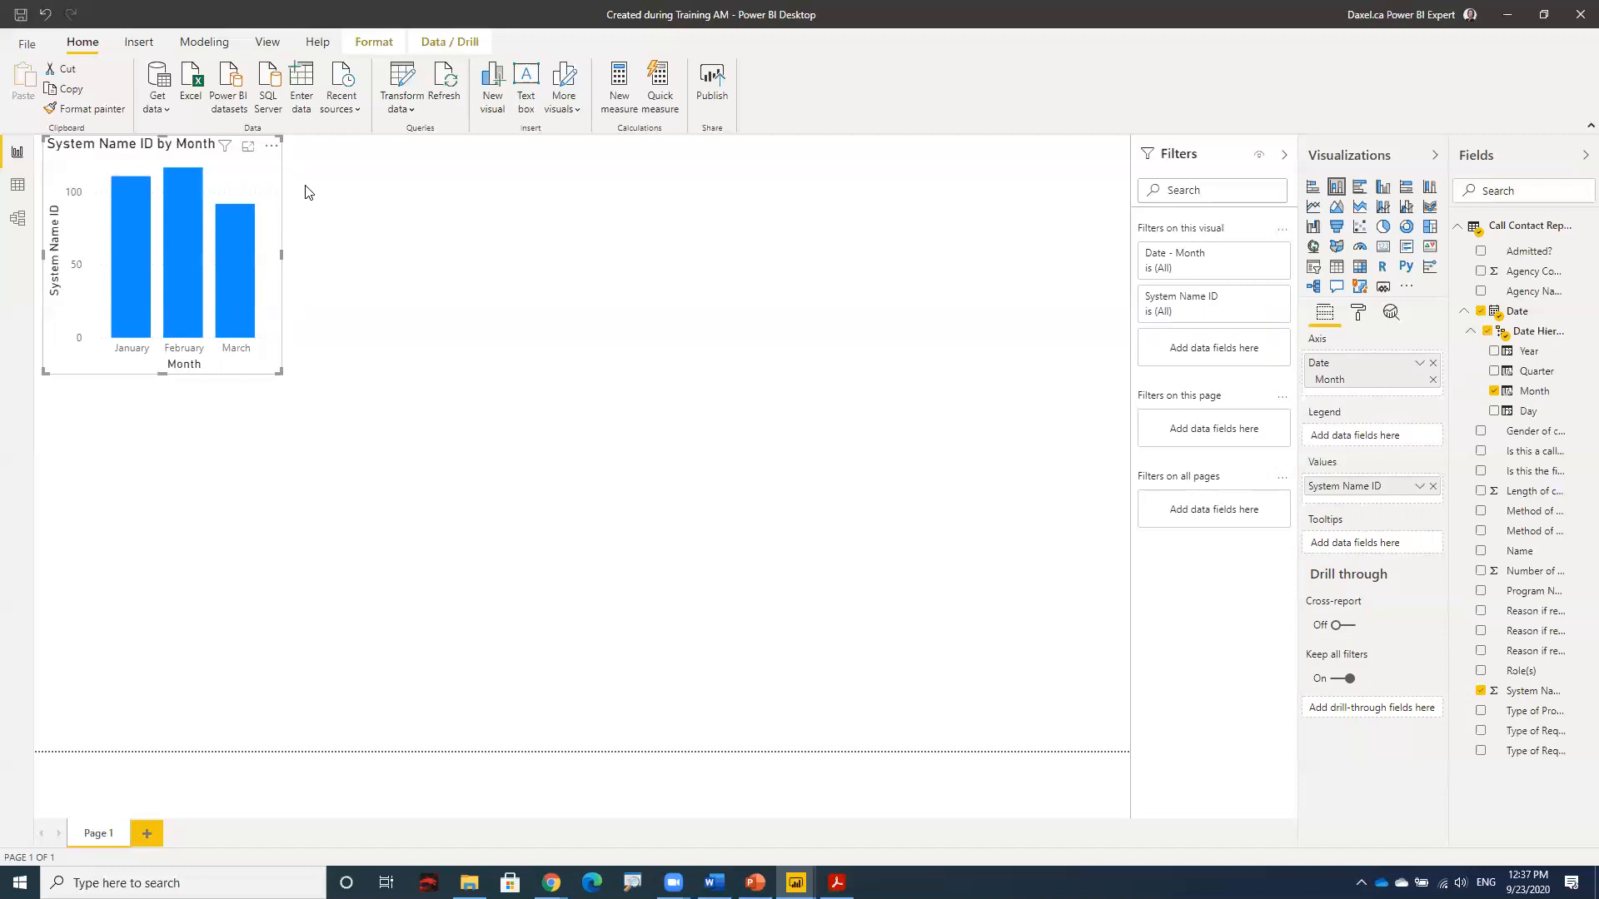
Step: Review the source data table, return to the report page, and enlarge the column chart and move it slightly inward from the page corner
{"action": "left_click", "coordinate": [16, 193]}
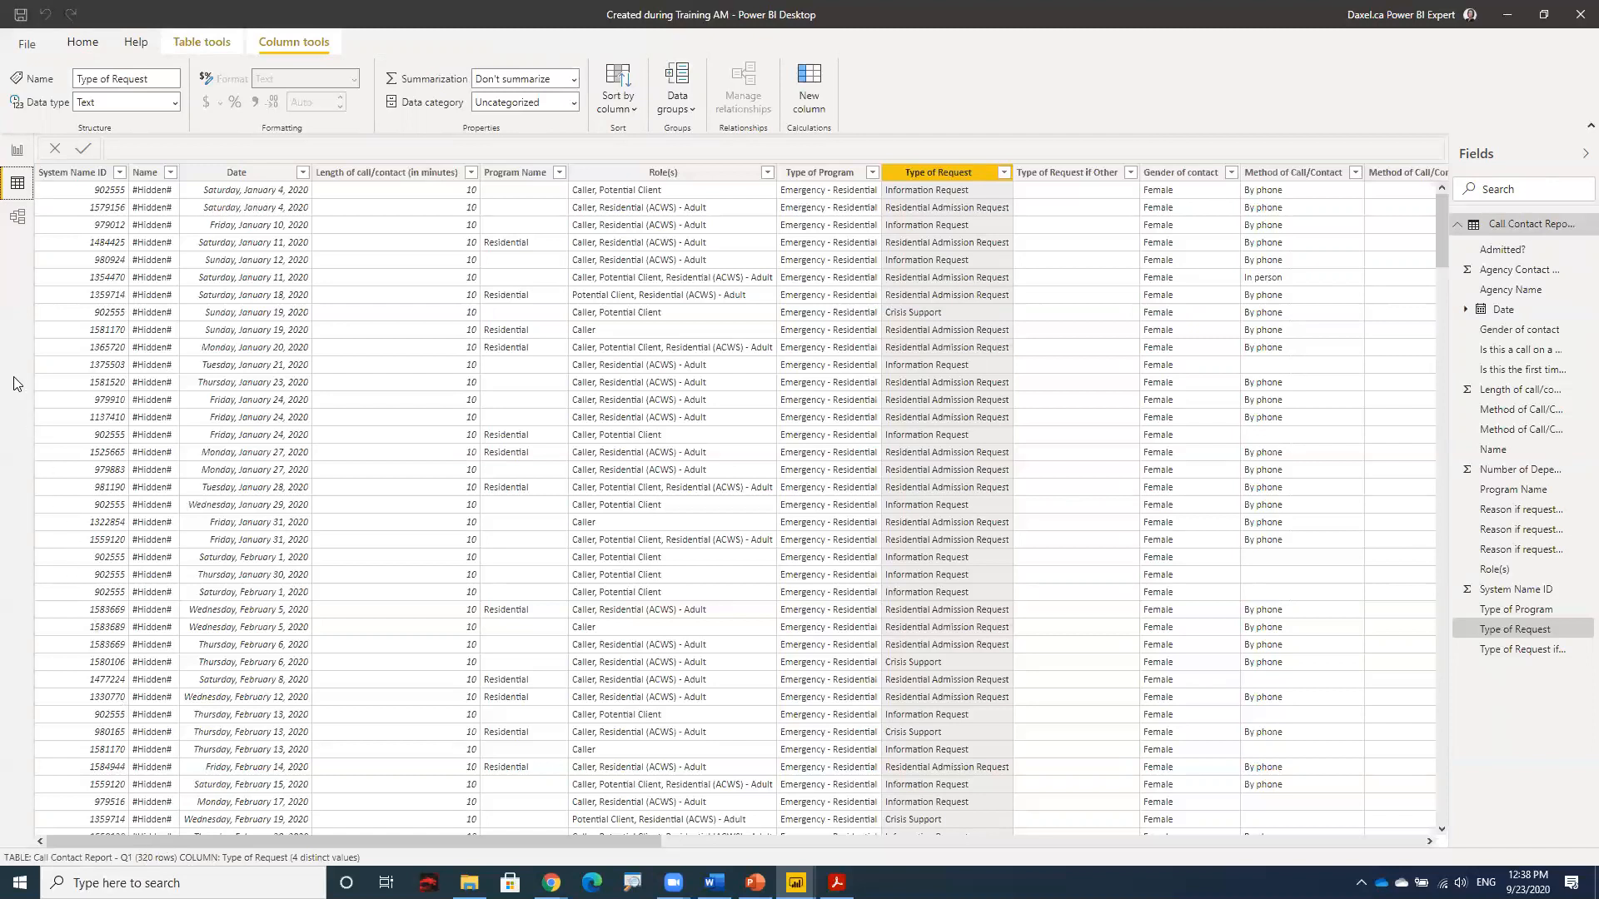
{"action": "left_click", "coordinate": [16, 151]}
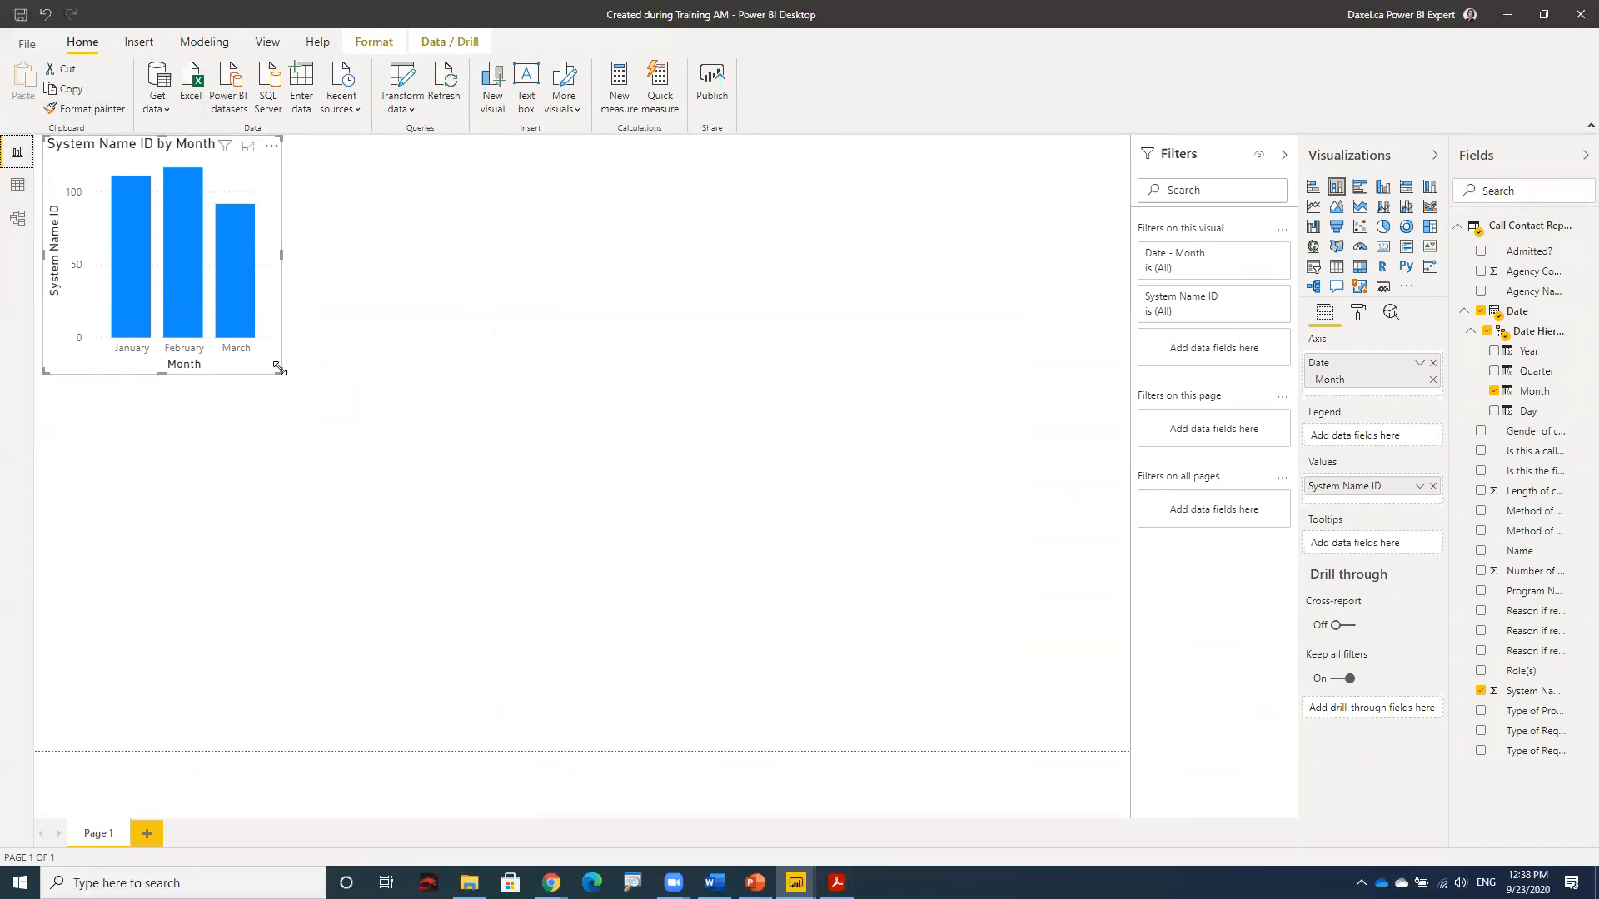
{"action": "left_click_drag", "start_coordinate": [284, 259], "coordinate": [424, 257]}
{"action": "left_click_drag", "start_coordinate": [234, 374], "coordinate": [234, 487]}
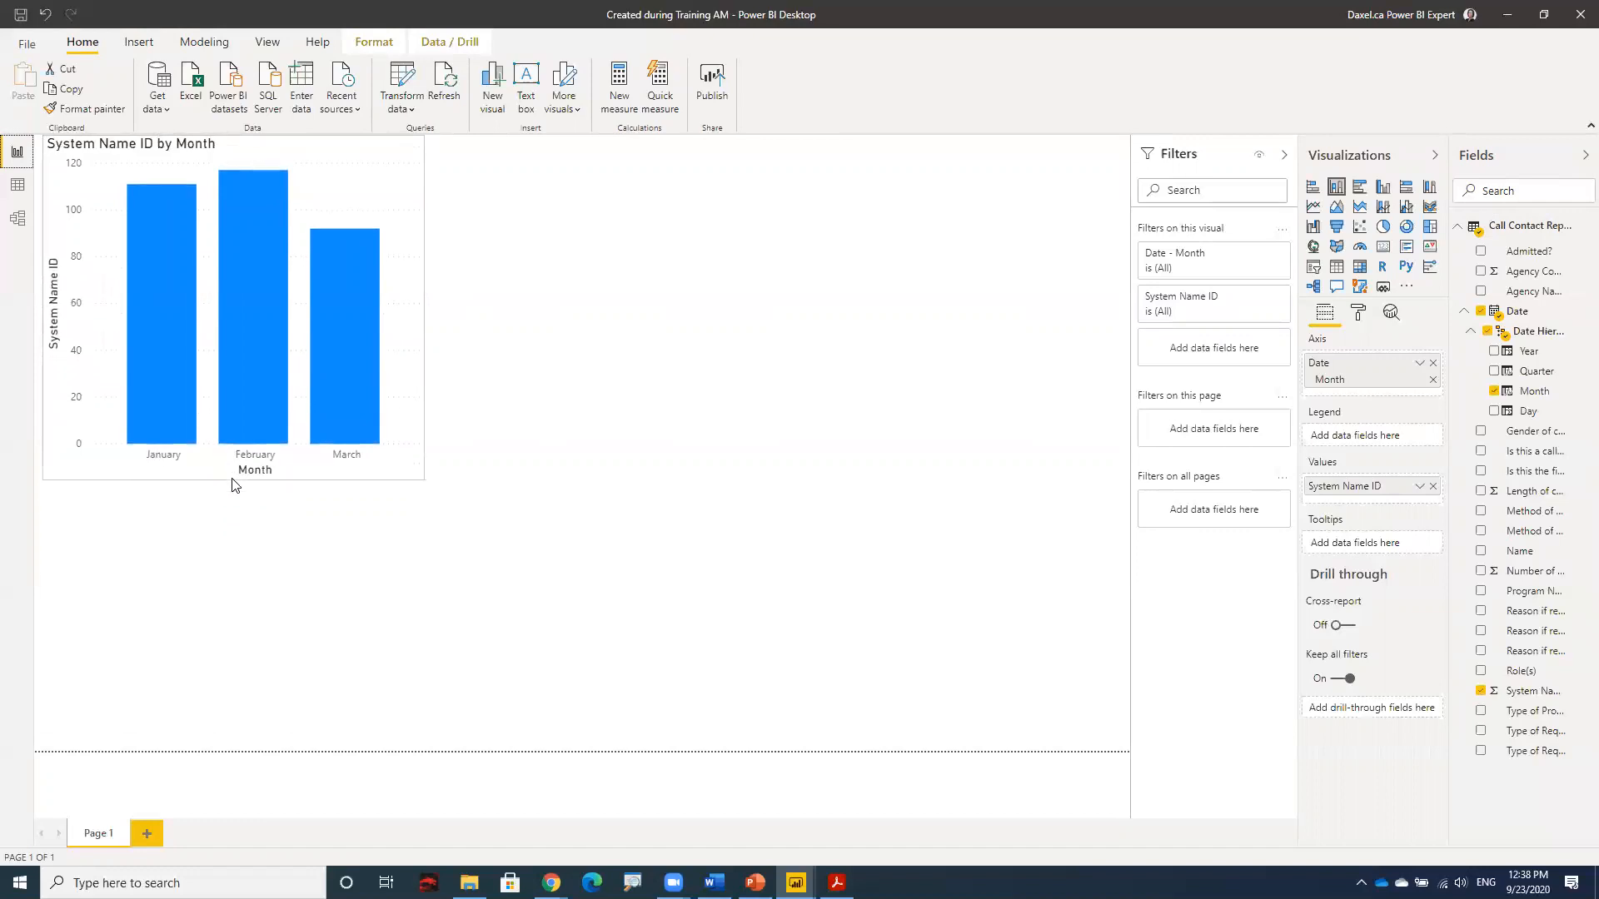
{"action": "left_click_drag", "start_coordinate": [220, 151], "coordinate": [230, 165]}
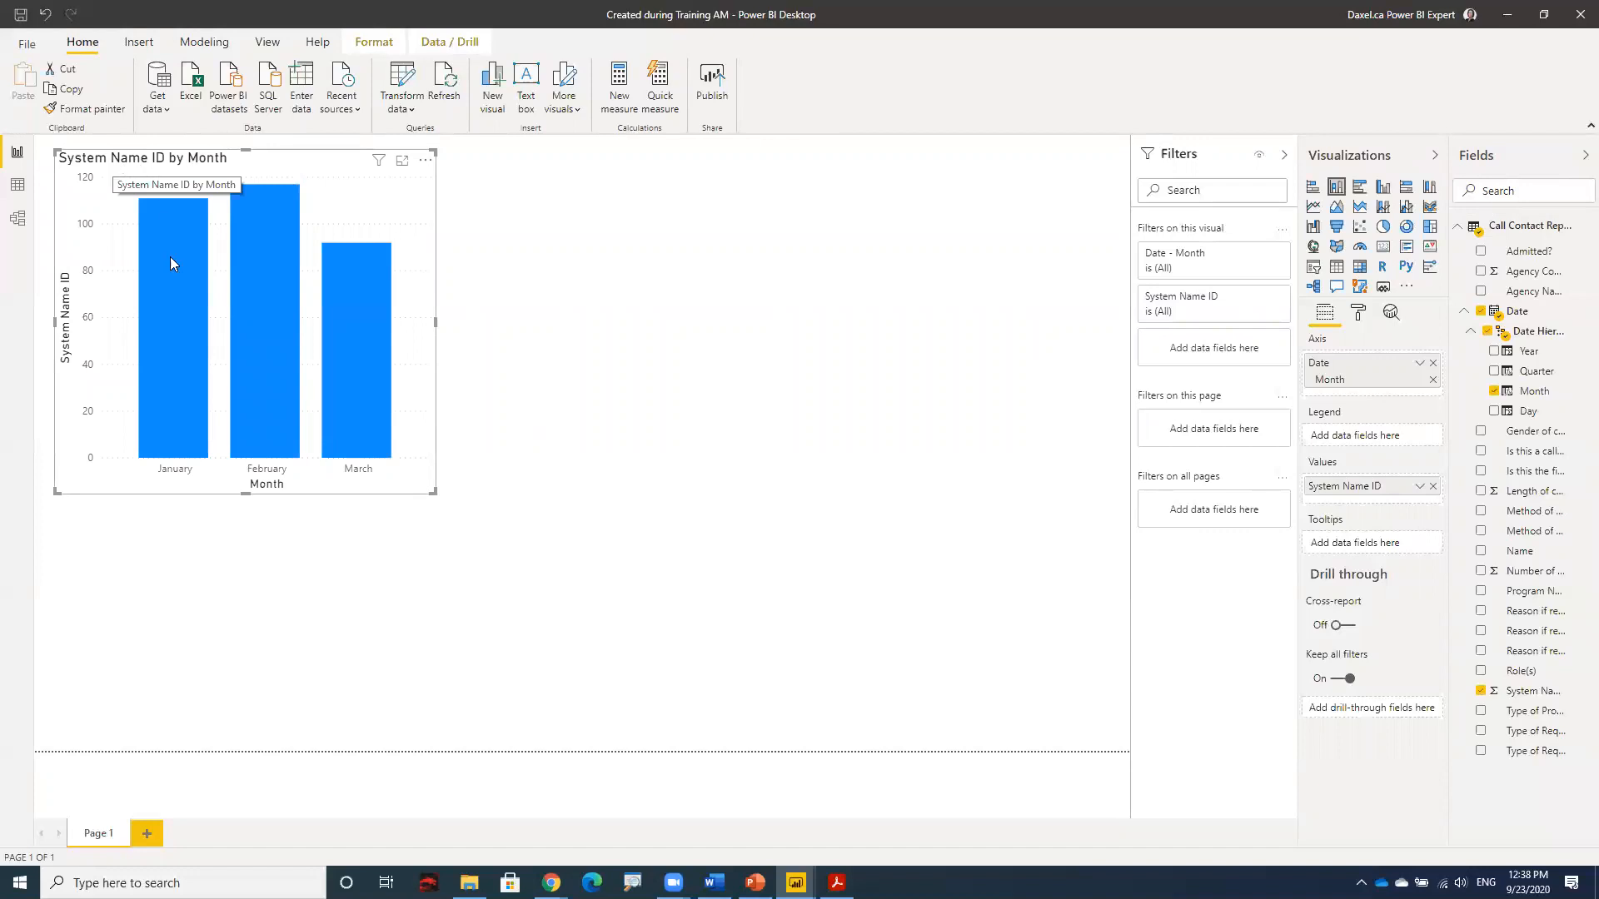
Step: Highlight the January and February columns in turn, examine the monthly System Name ID values, and clear the highlight
{"action": "left_click", "coordinate": [173, 298]}
{"action": "left_click", "coordinate": [268, 324]}
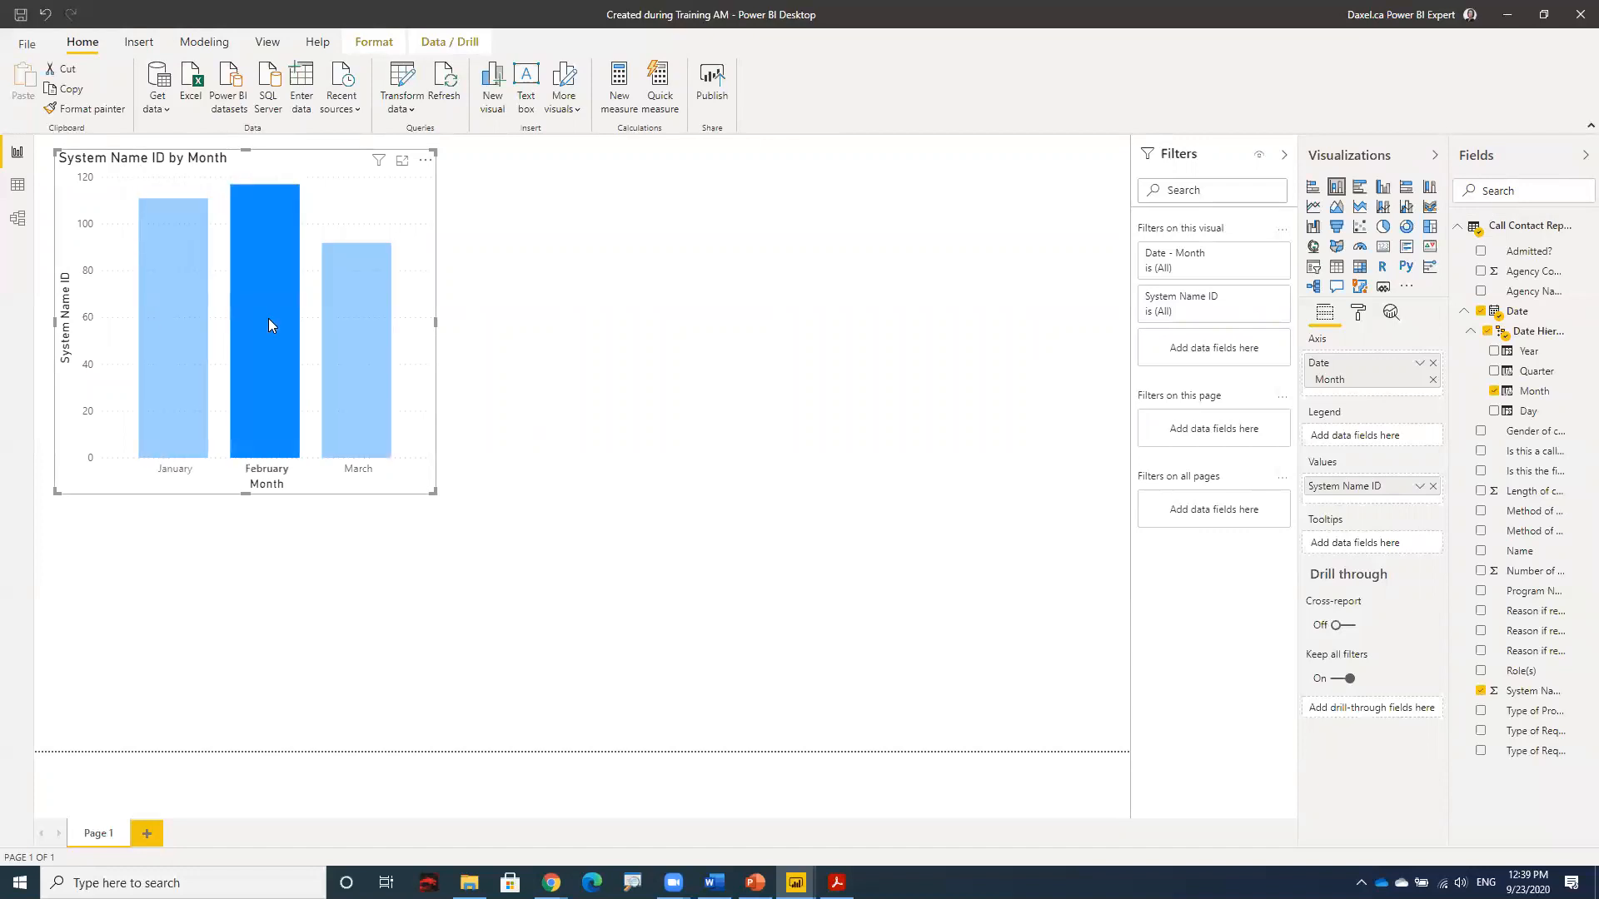
{"action": "left_click", "coordinate": [194, 330]}
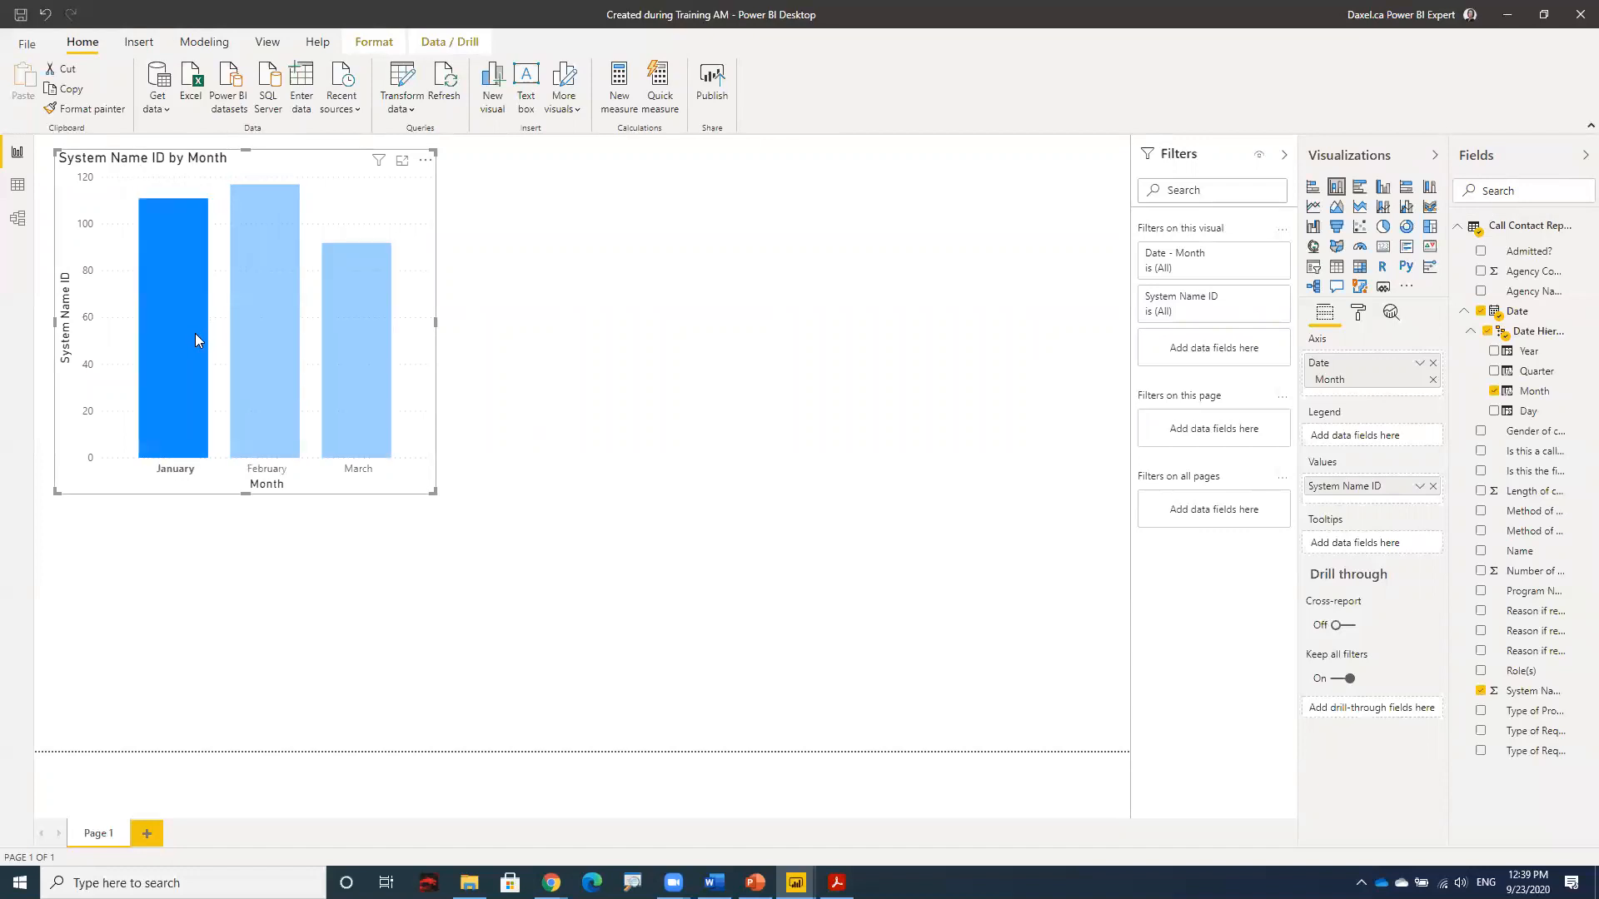
{"action": "mouse_move", "coordinate": [200, 338]}
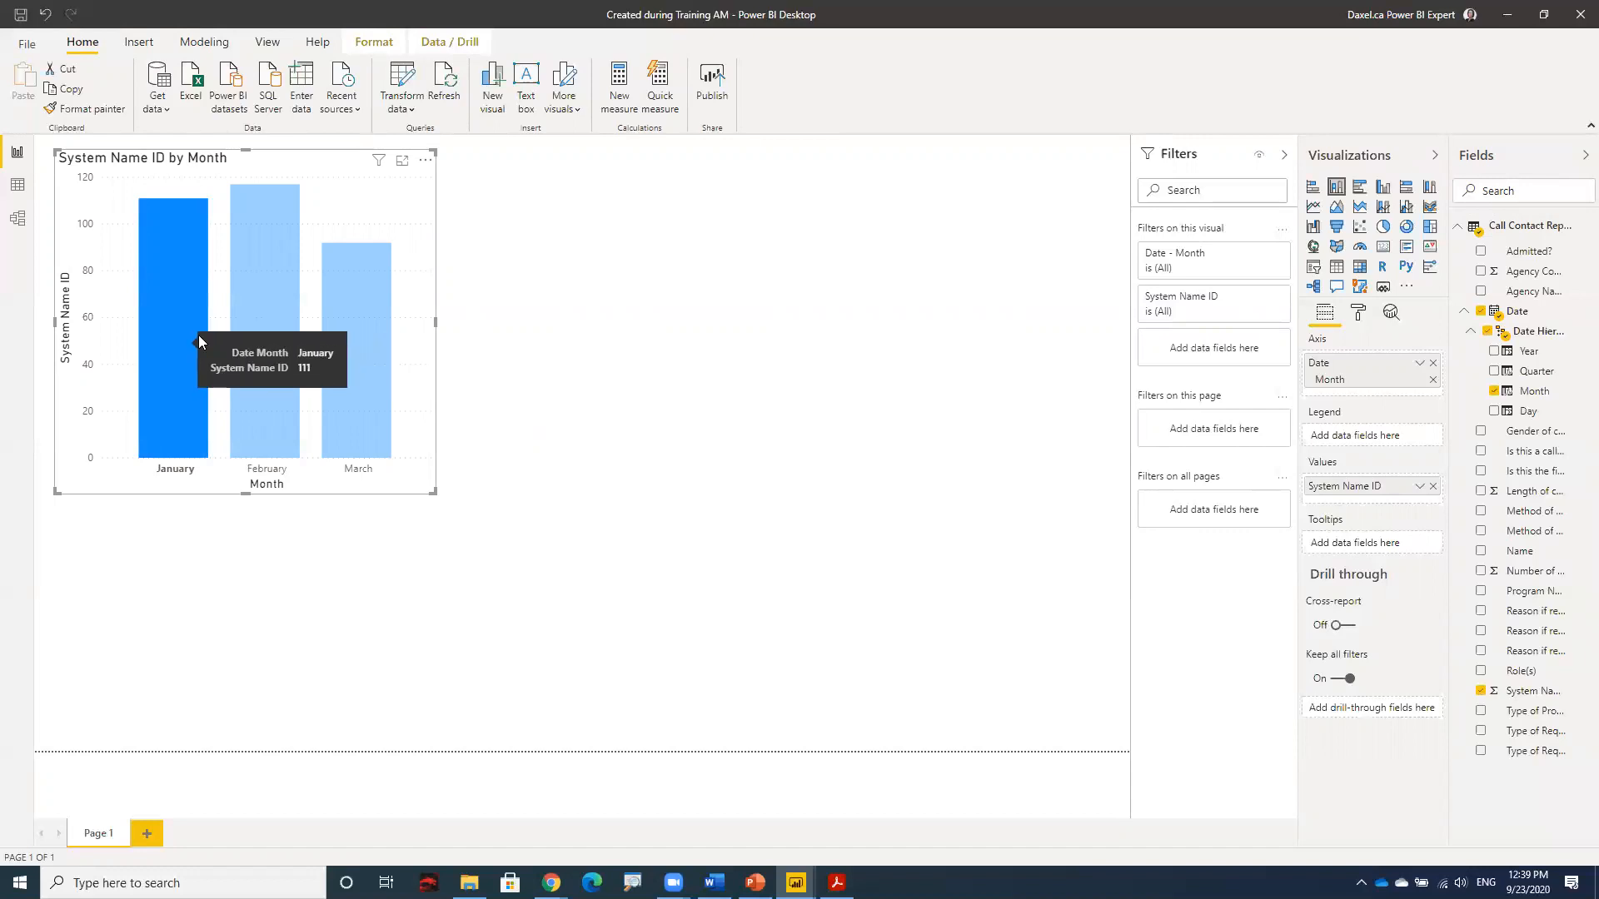
{"action": "left_click", "coordinate": [278, 333]}
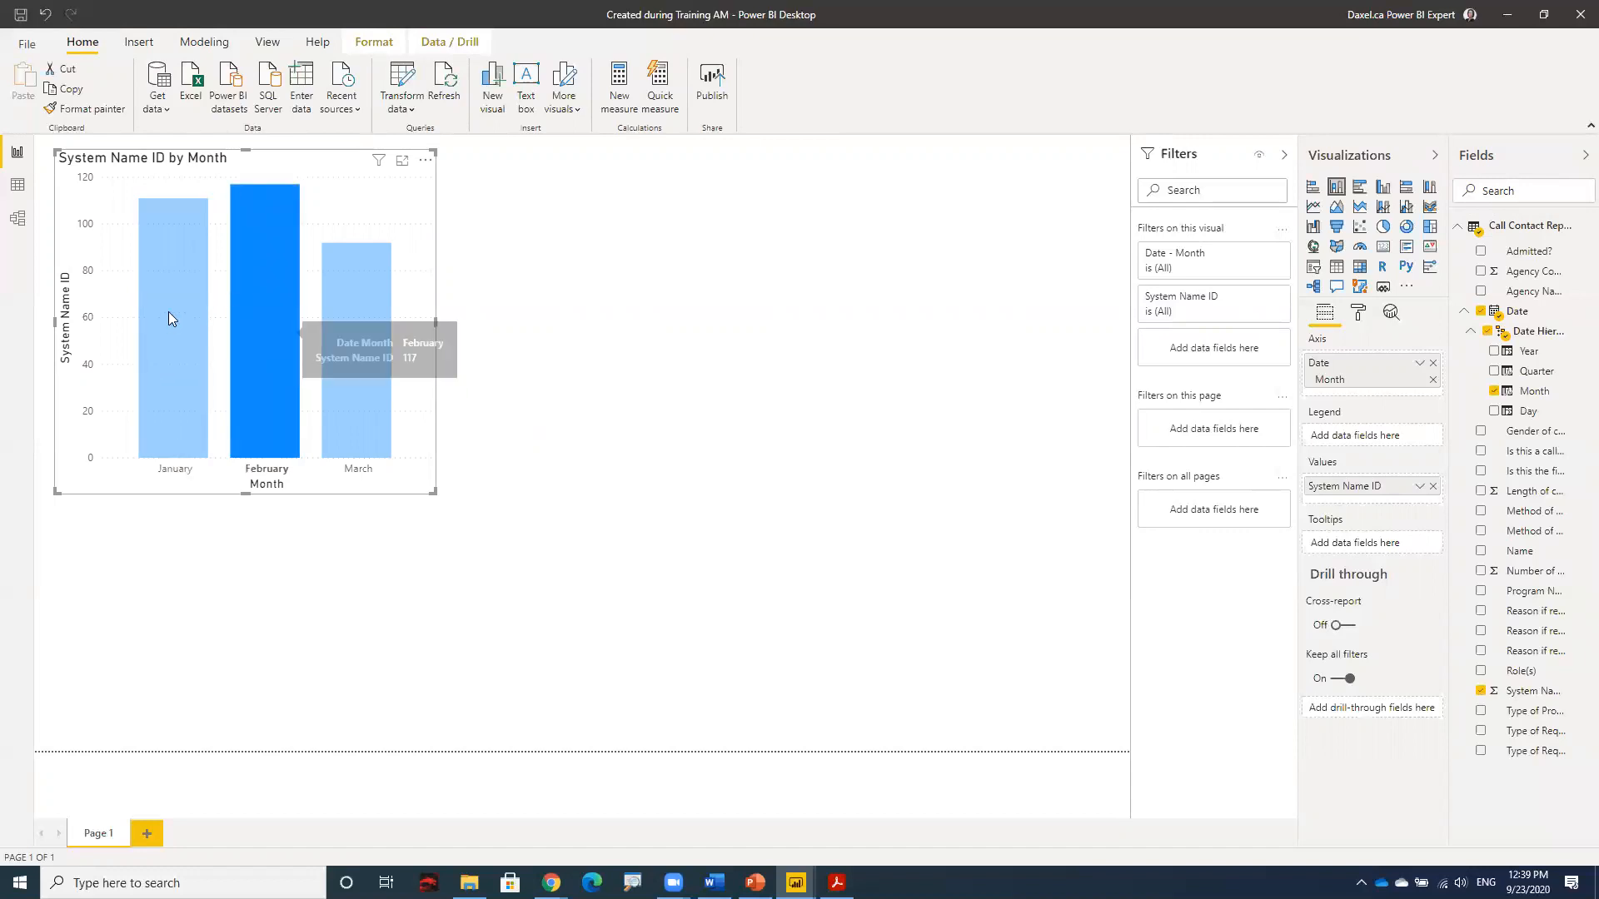
{"action": "mouse_move", "coordinate": [373, 335]}
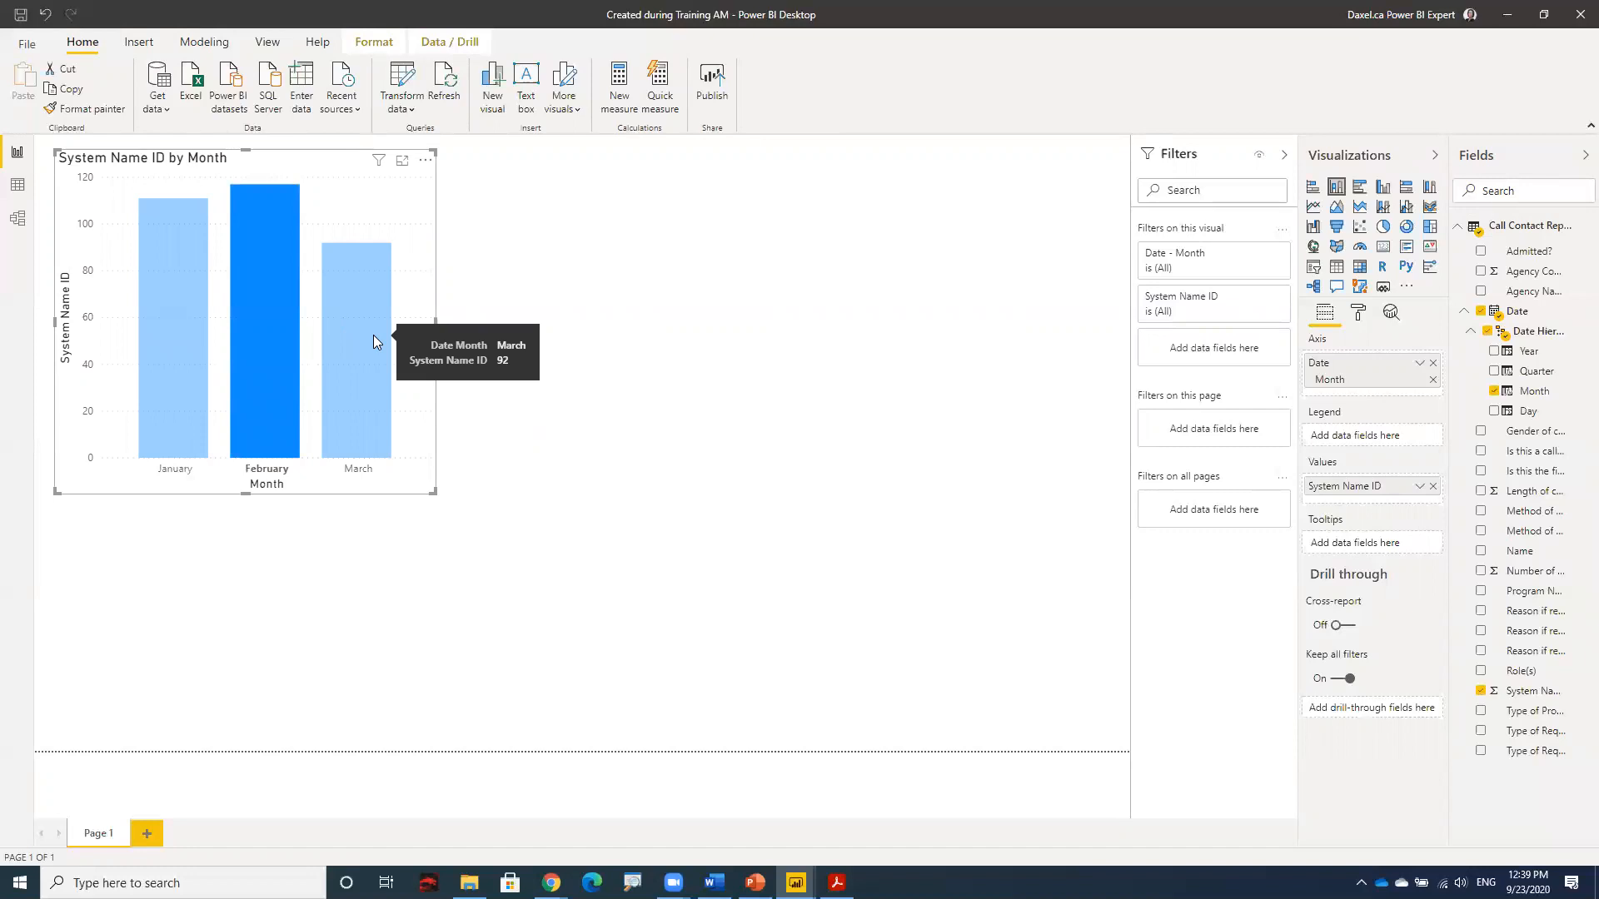
{"action": "left_click", "coordinate": [258, 334]}
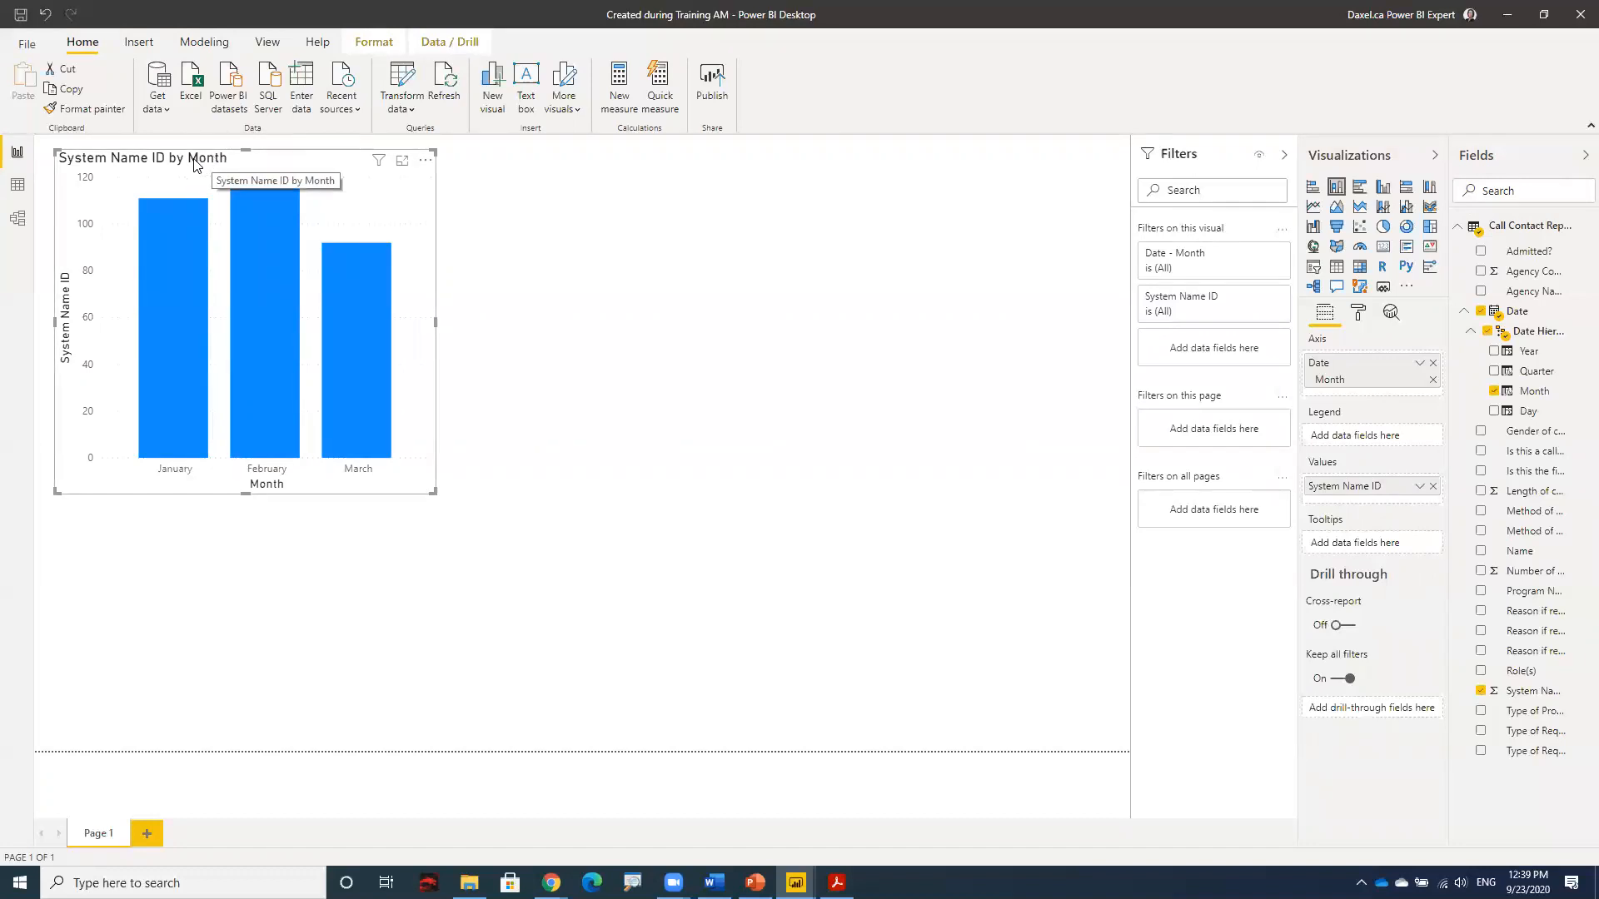
Step: Reposition and widen the column chart, using Type of Request as its legend
{"action": "mouse_move", "coordinate": [187, 156]}
{"action": "left_mouse_down"}
{"action": "mouse_move", "coordinate": [623, 217]}
{"action": "mouse_move", "coordinate": [262, 310]}
{"action": "mouse_move", "coordinate": [229, 189]}
{"action": "mouse_move", "coordinate": [204, 165]}
{"action": "left_mouse_up"}
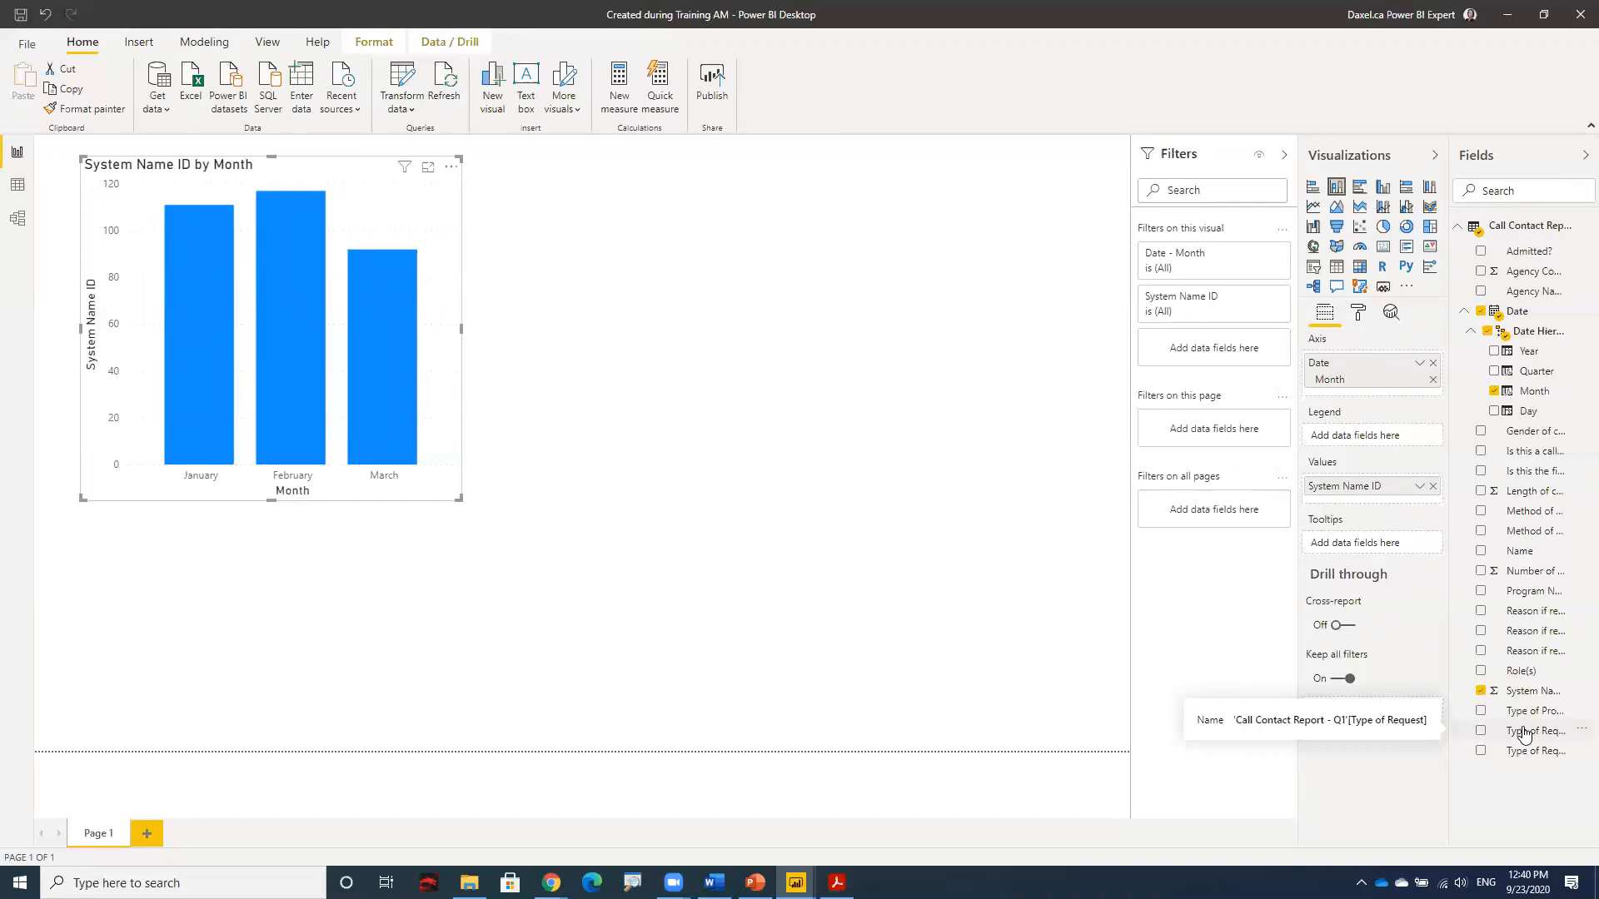
{"action": "left_click_drag", "start_coordinate": [1524, 734], "coordinate": [1370, 439]}
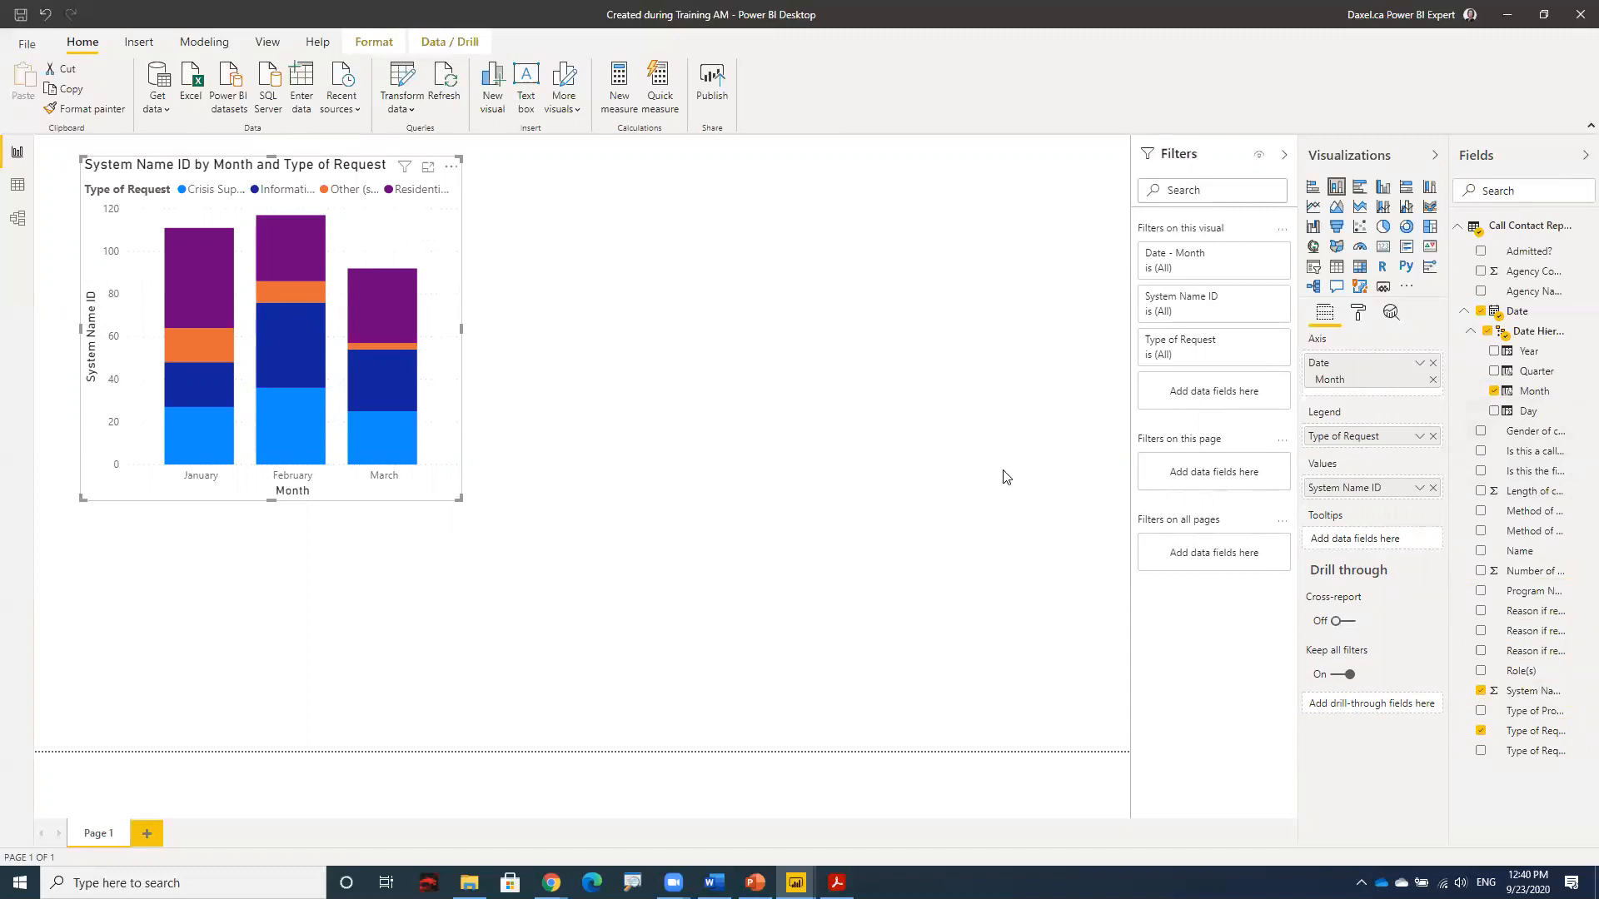
{"action": "left_click_drag", "start_coordinate": [461, 499], "coordinate": [659, 507]}
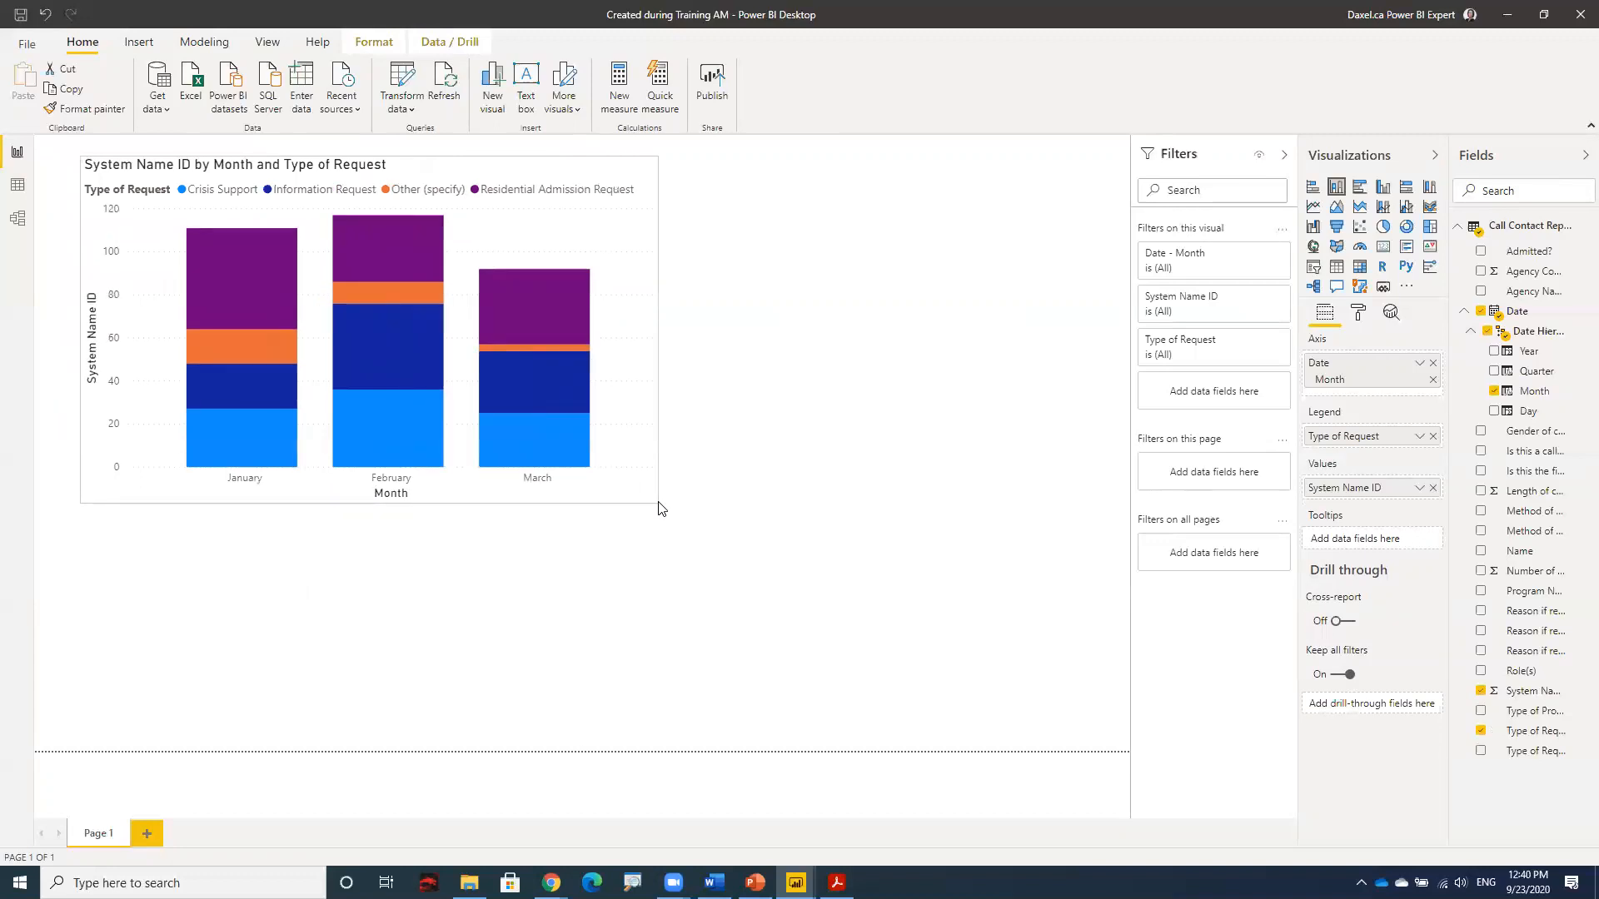
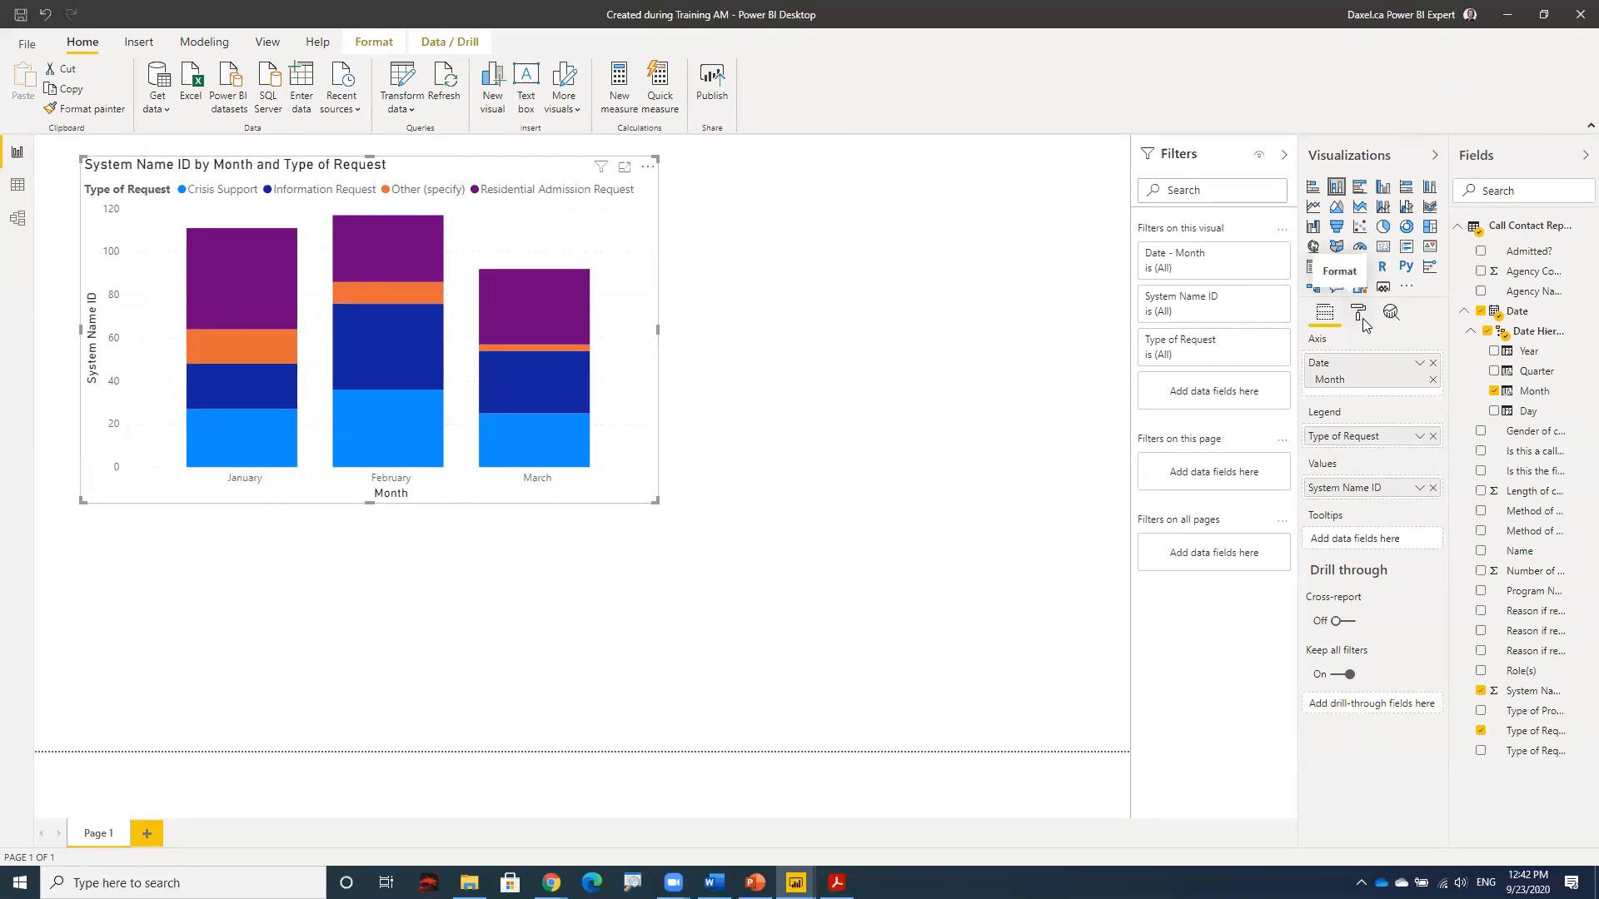
Step: Set the column chart's title to "Number of Calls" and deselect the chart
{"action": "left_click", "coordinate": [1359, 315]}
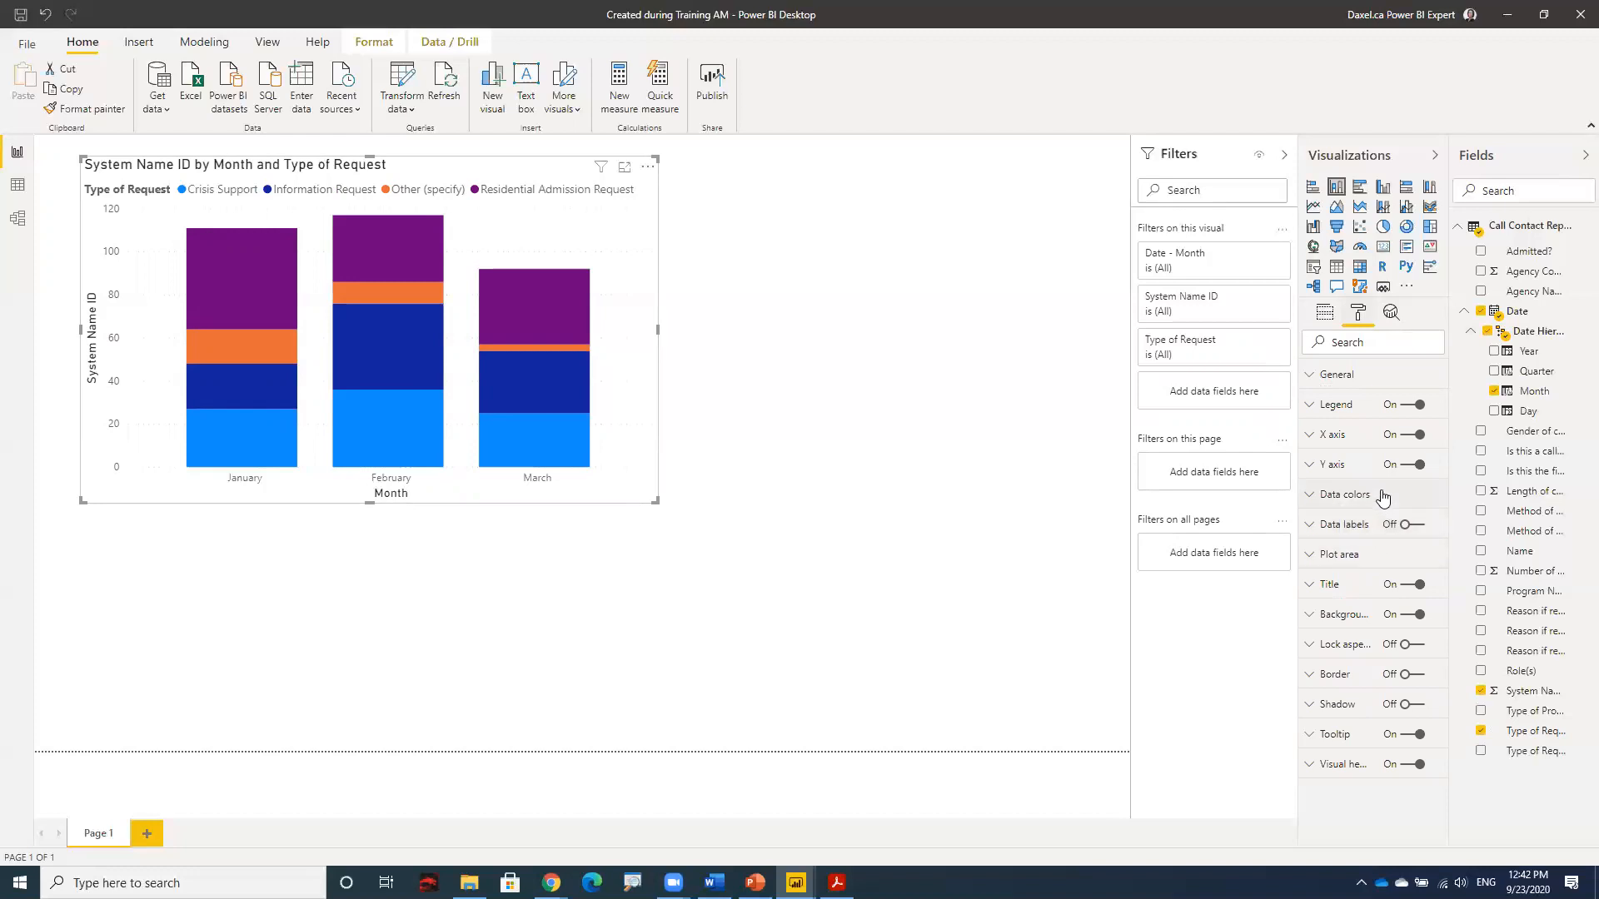
{"action": "left_click", "coordinate": [1312, 588]}
{"action": "left_click", "coordinate": [1357, 633]}
{"action": "type", "text": "Nu"}
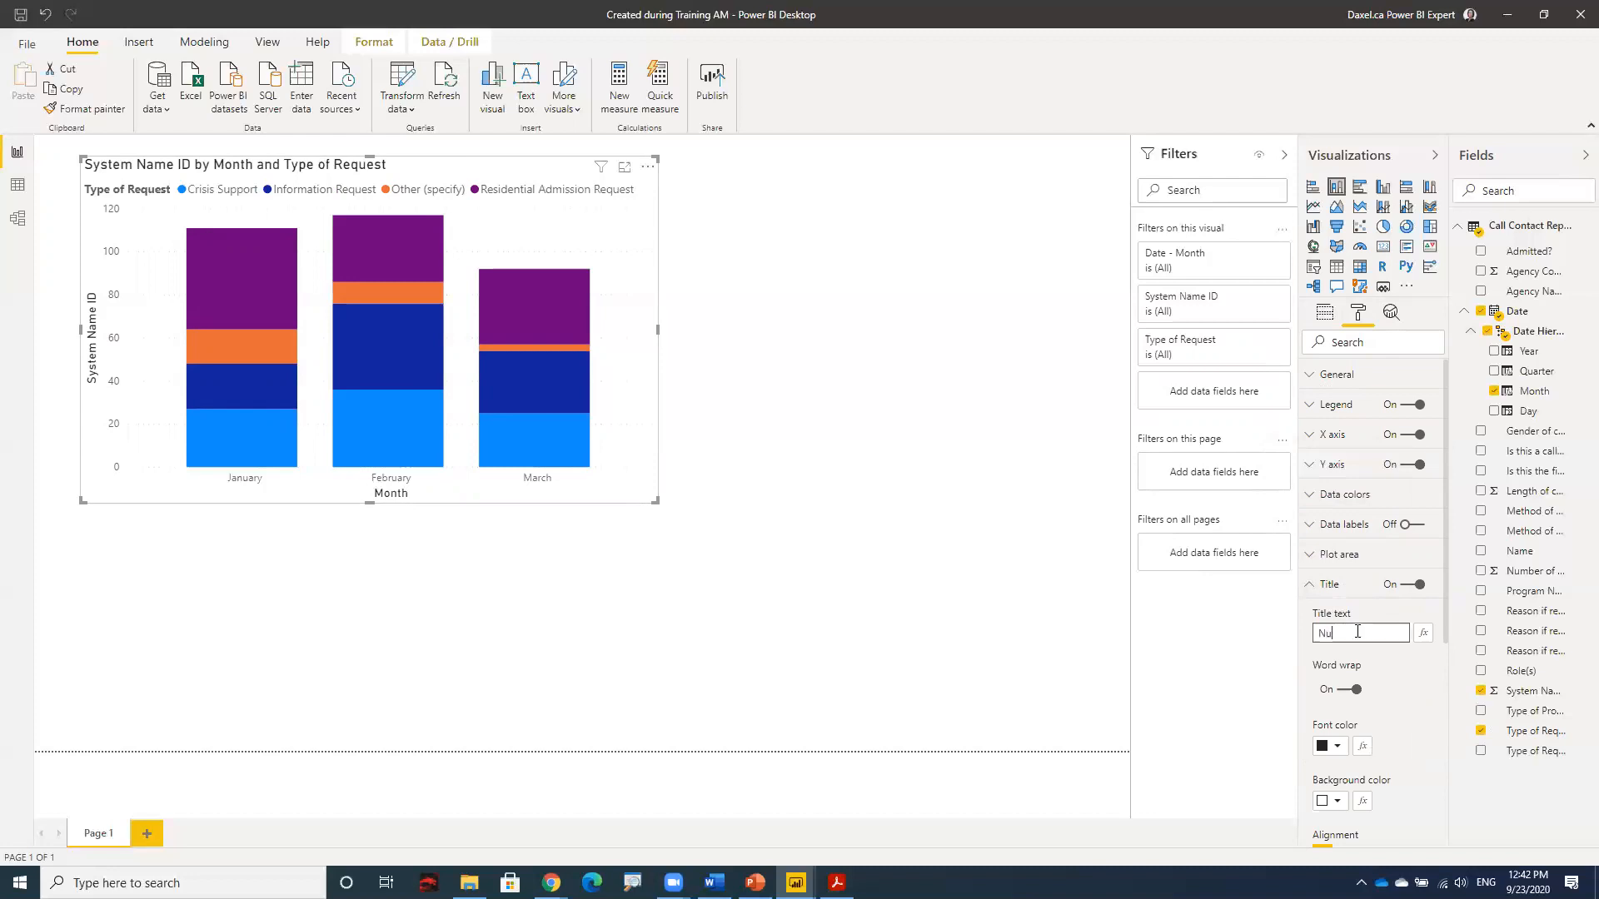
{"action": "type", "text": "mber of Calls"}
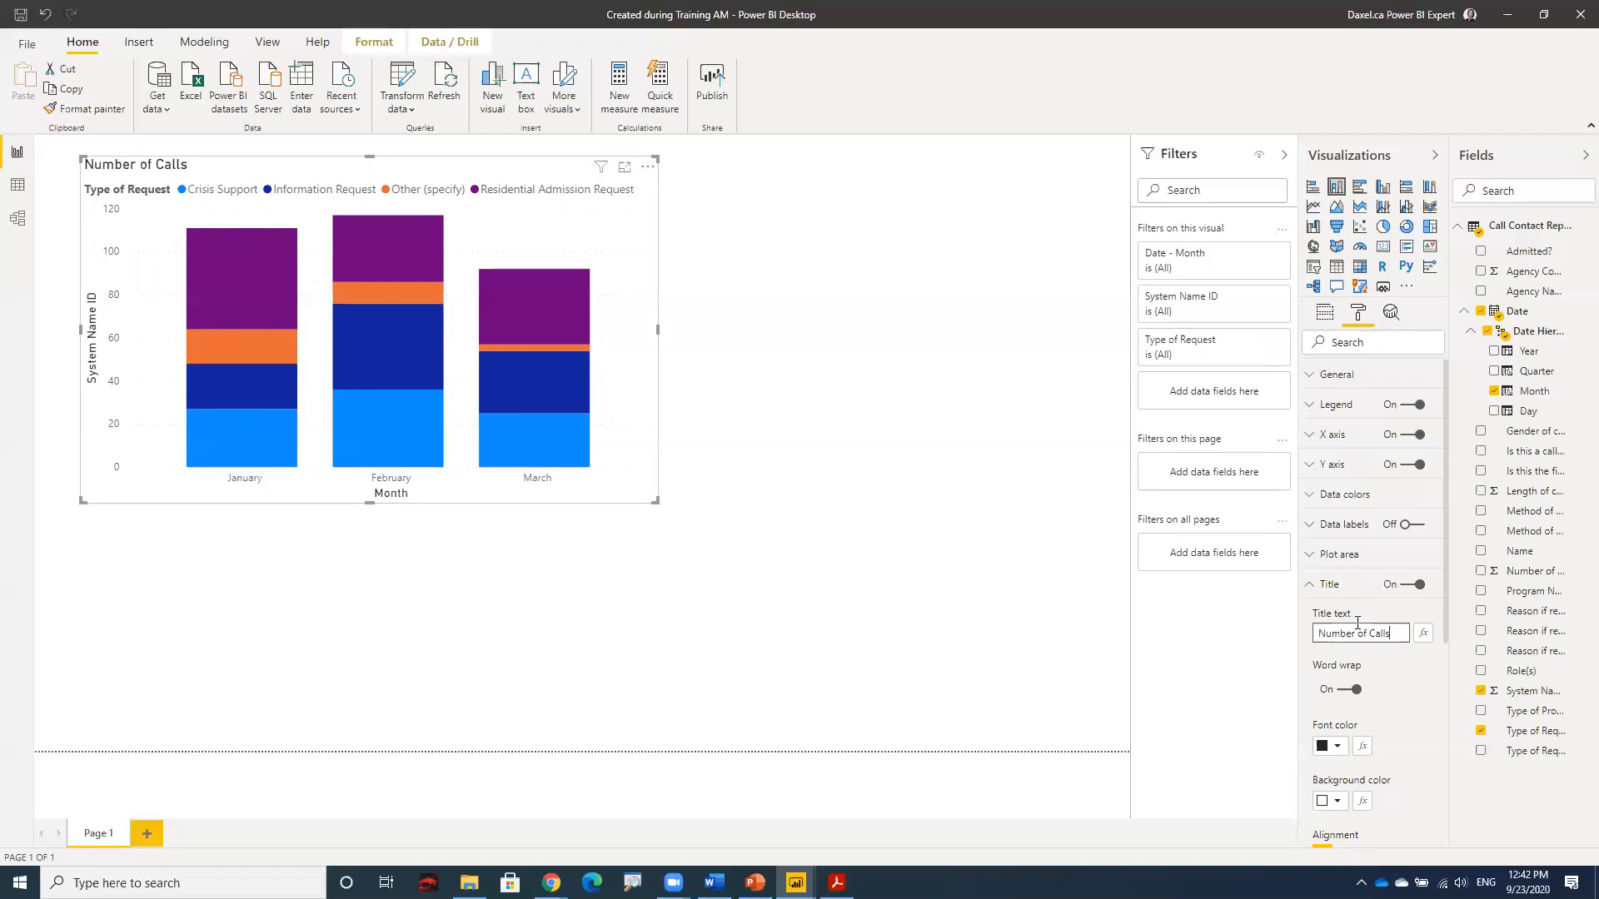
{"action": "left_click", "coordinate": [1322, 587]}
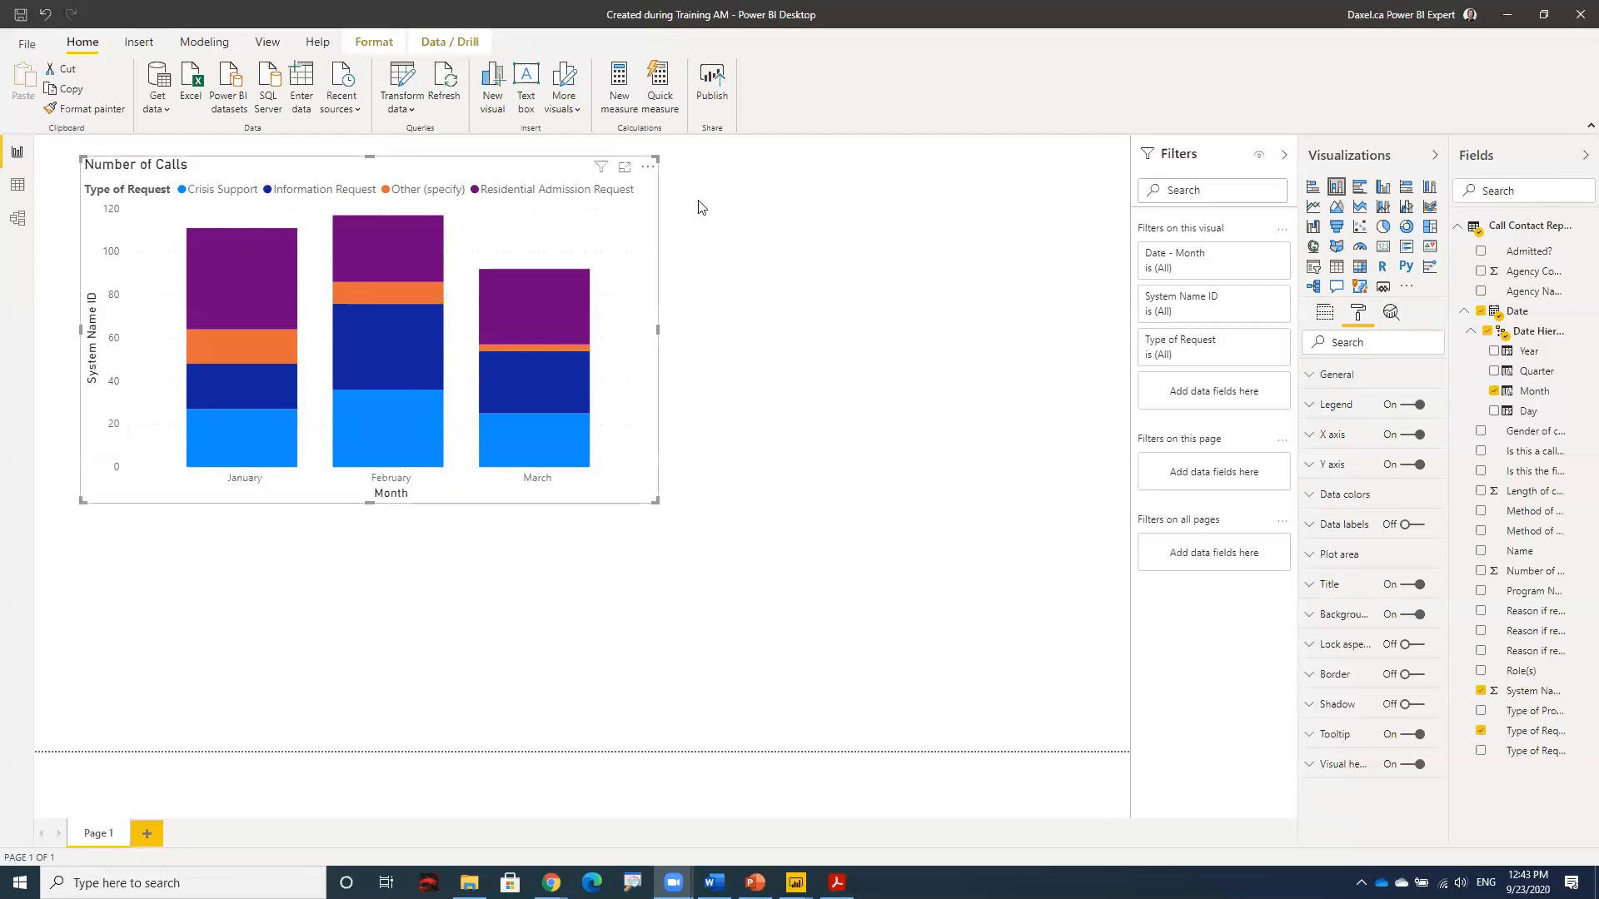
{"action": "left_click", "coordinate": [782, 218]}
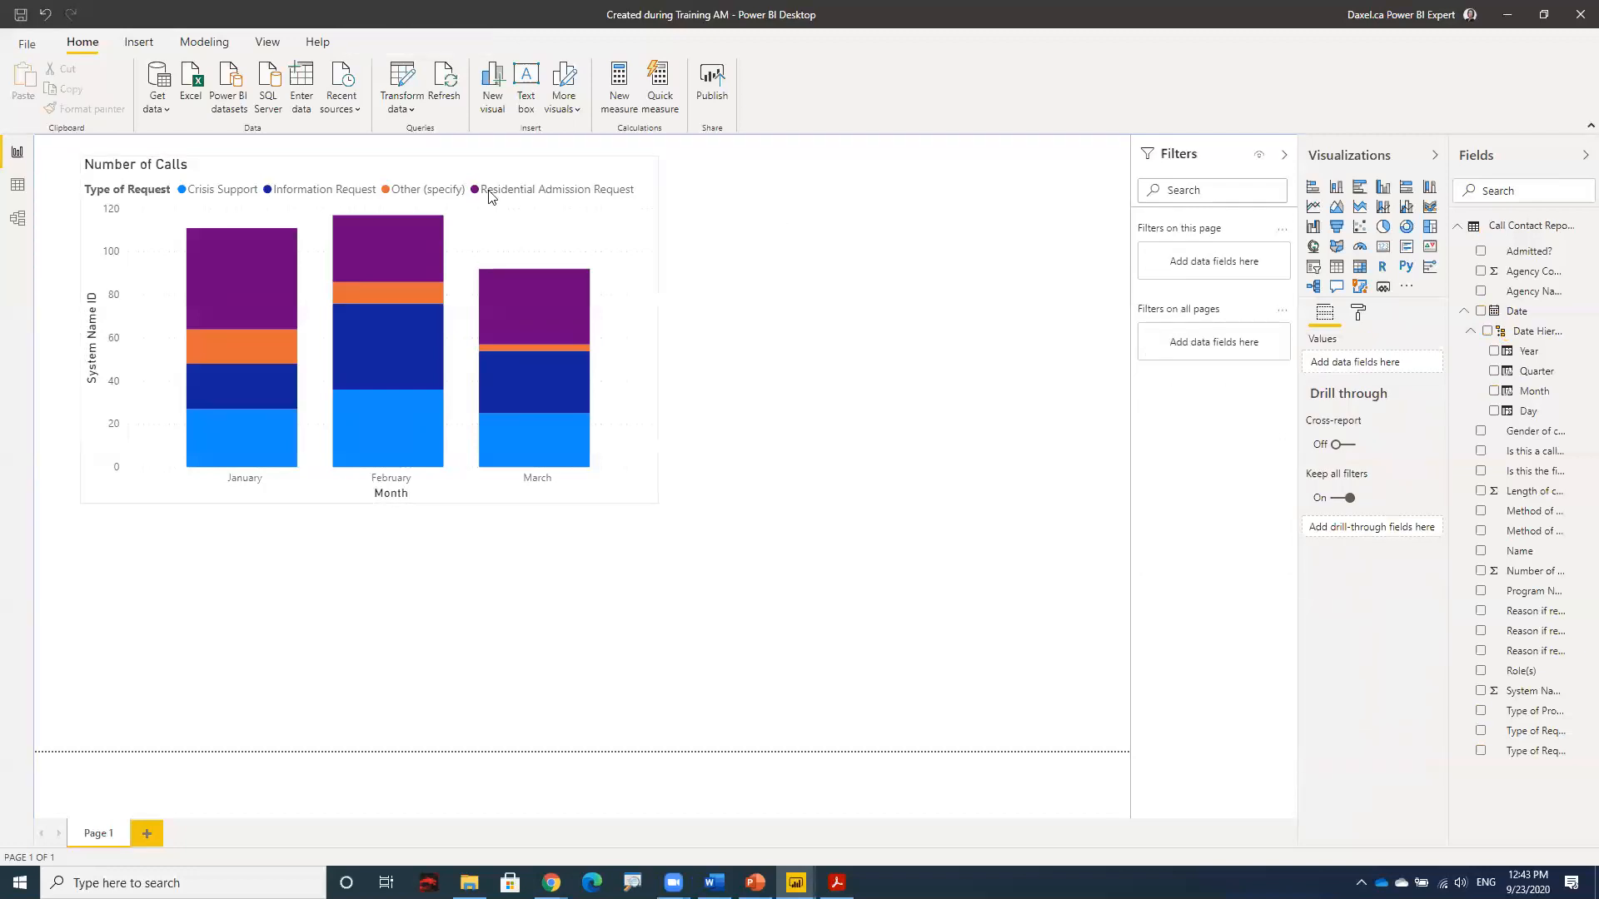
Step: Copy the Number of Calls chart and paste a duplicate onto the same report page
{"action": "left_click", "coordinate": [158, 172]}
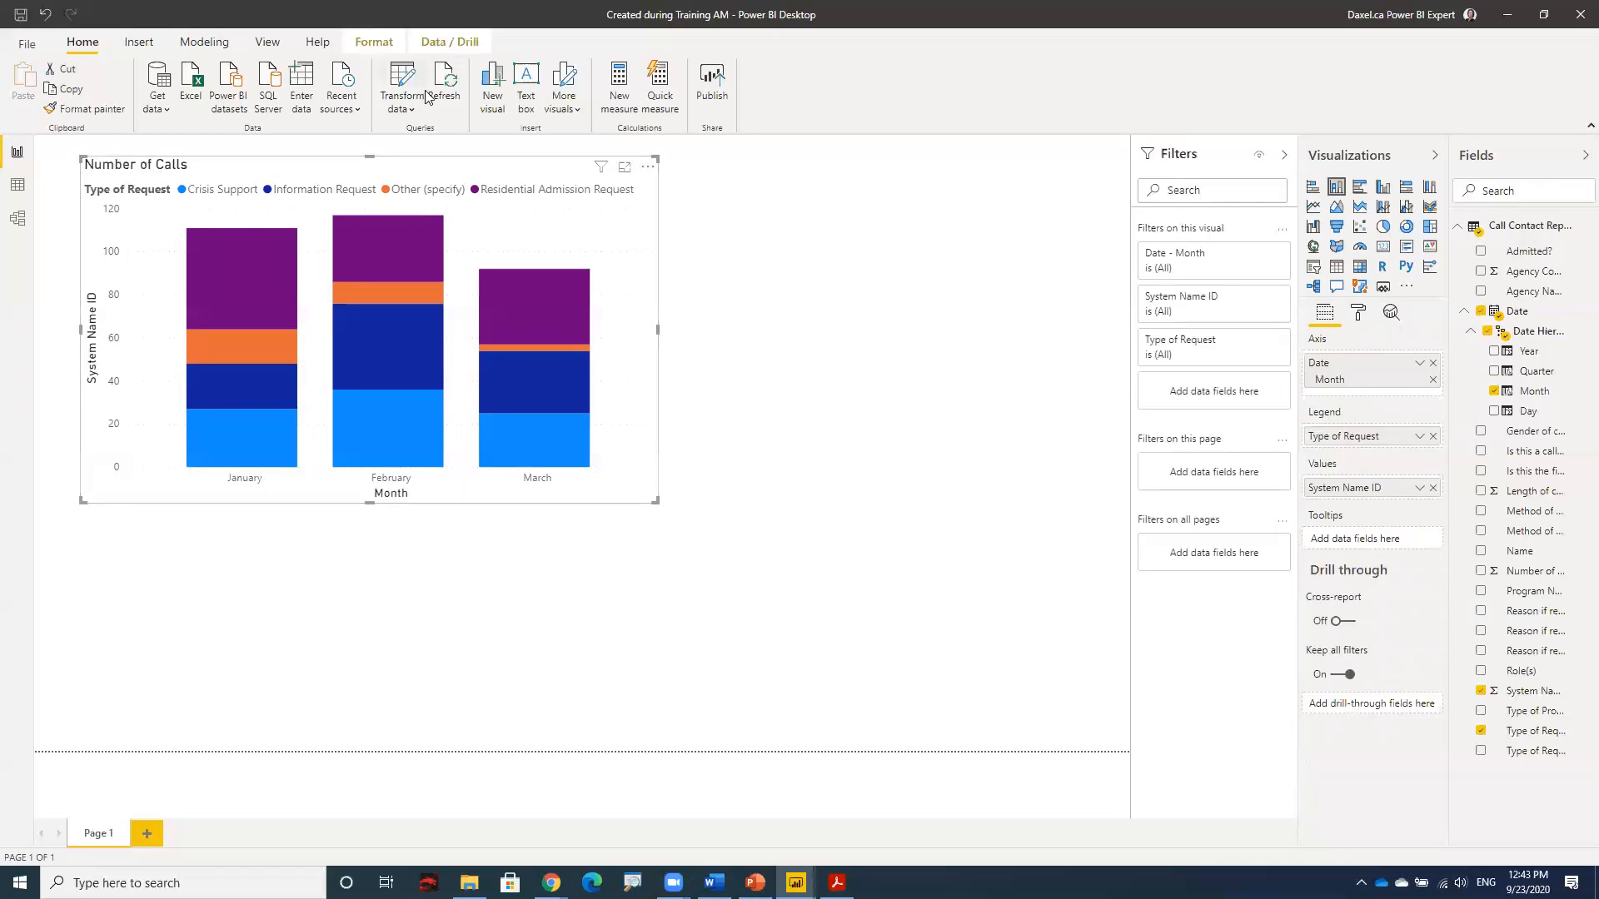
{"action": "right_click", "coordinate": [434, 166]}
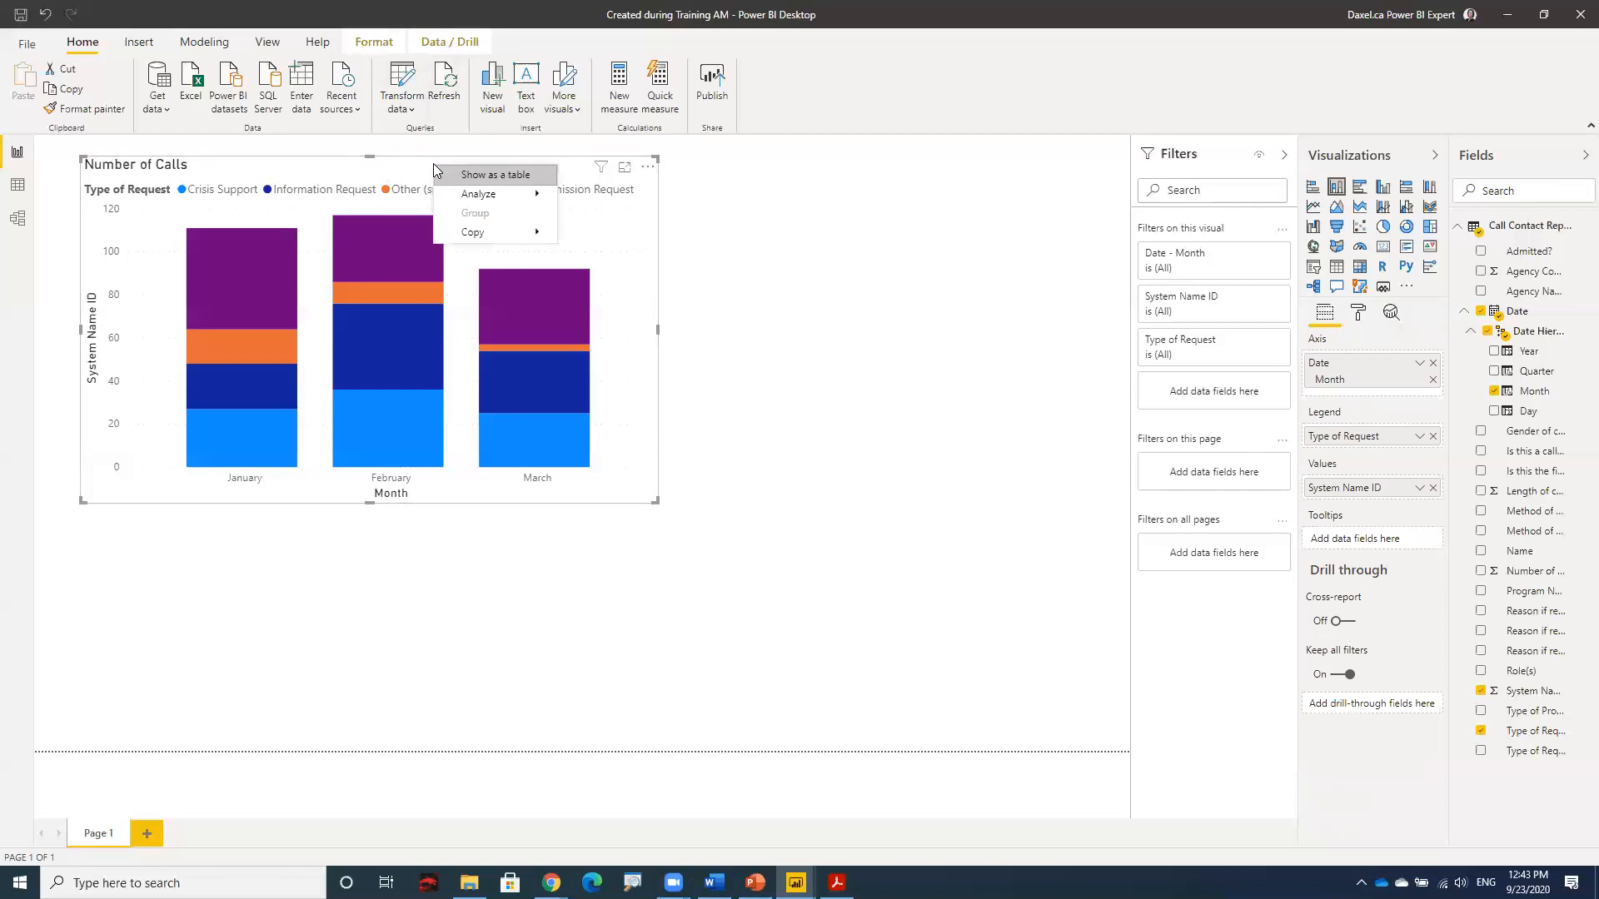
{"action": "mouse_move", "coordinate": [462, 234]}
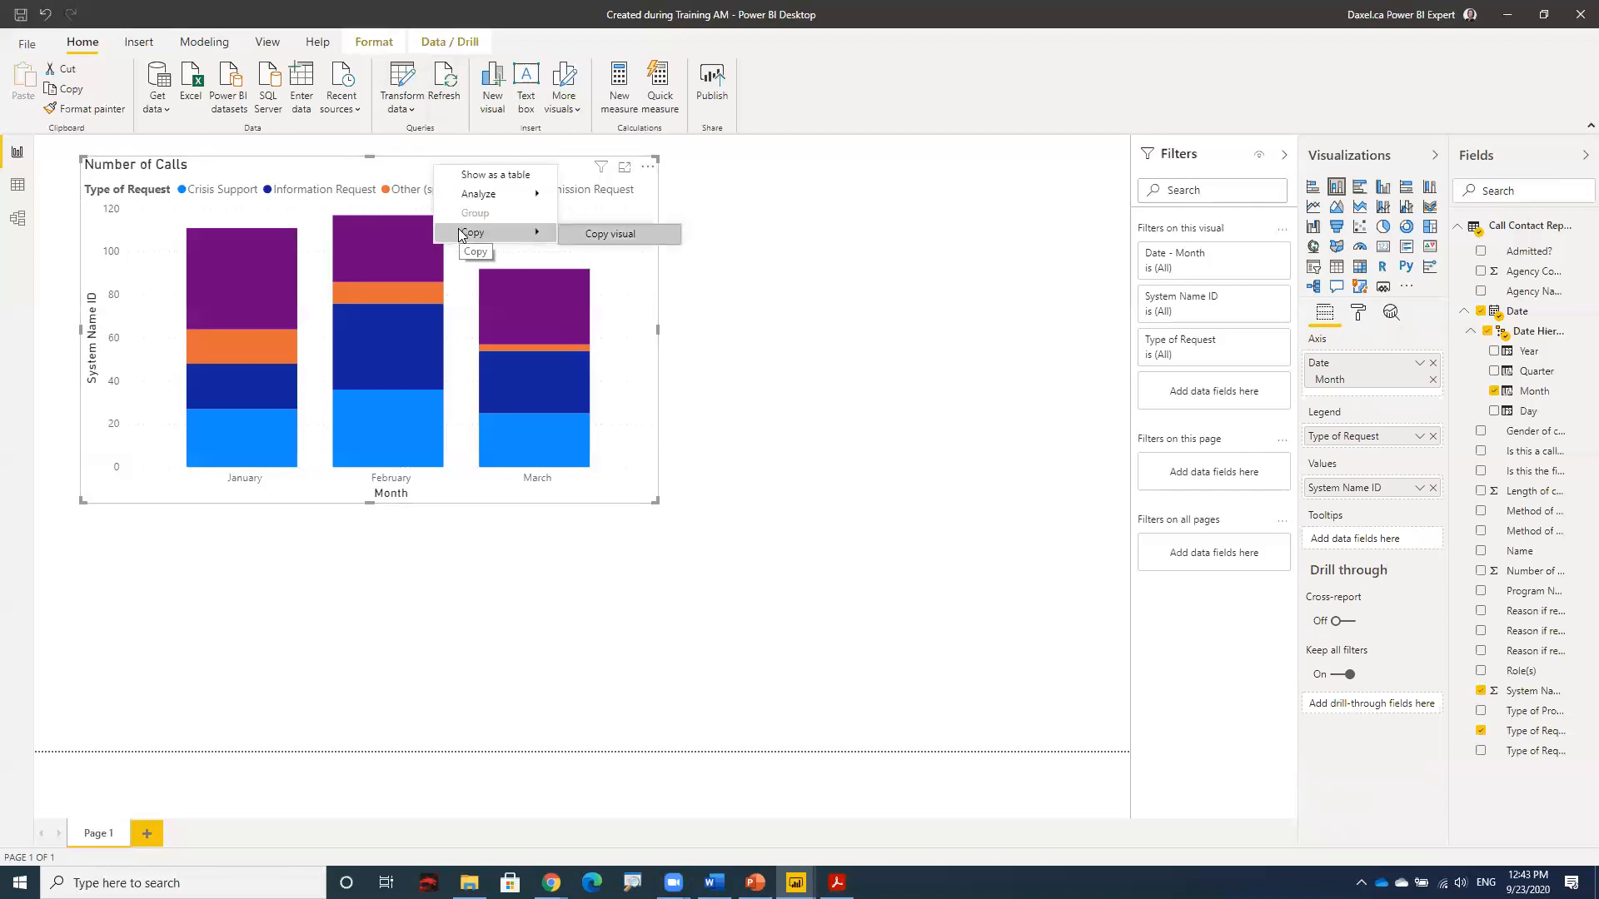
{"action": "left_click", "coordinate": [463, 236]}
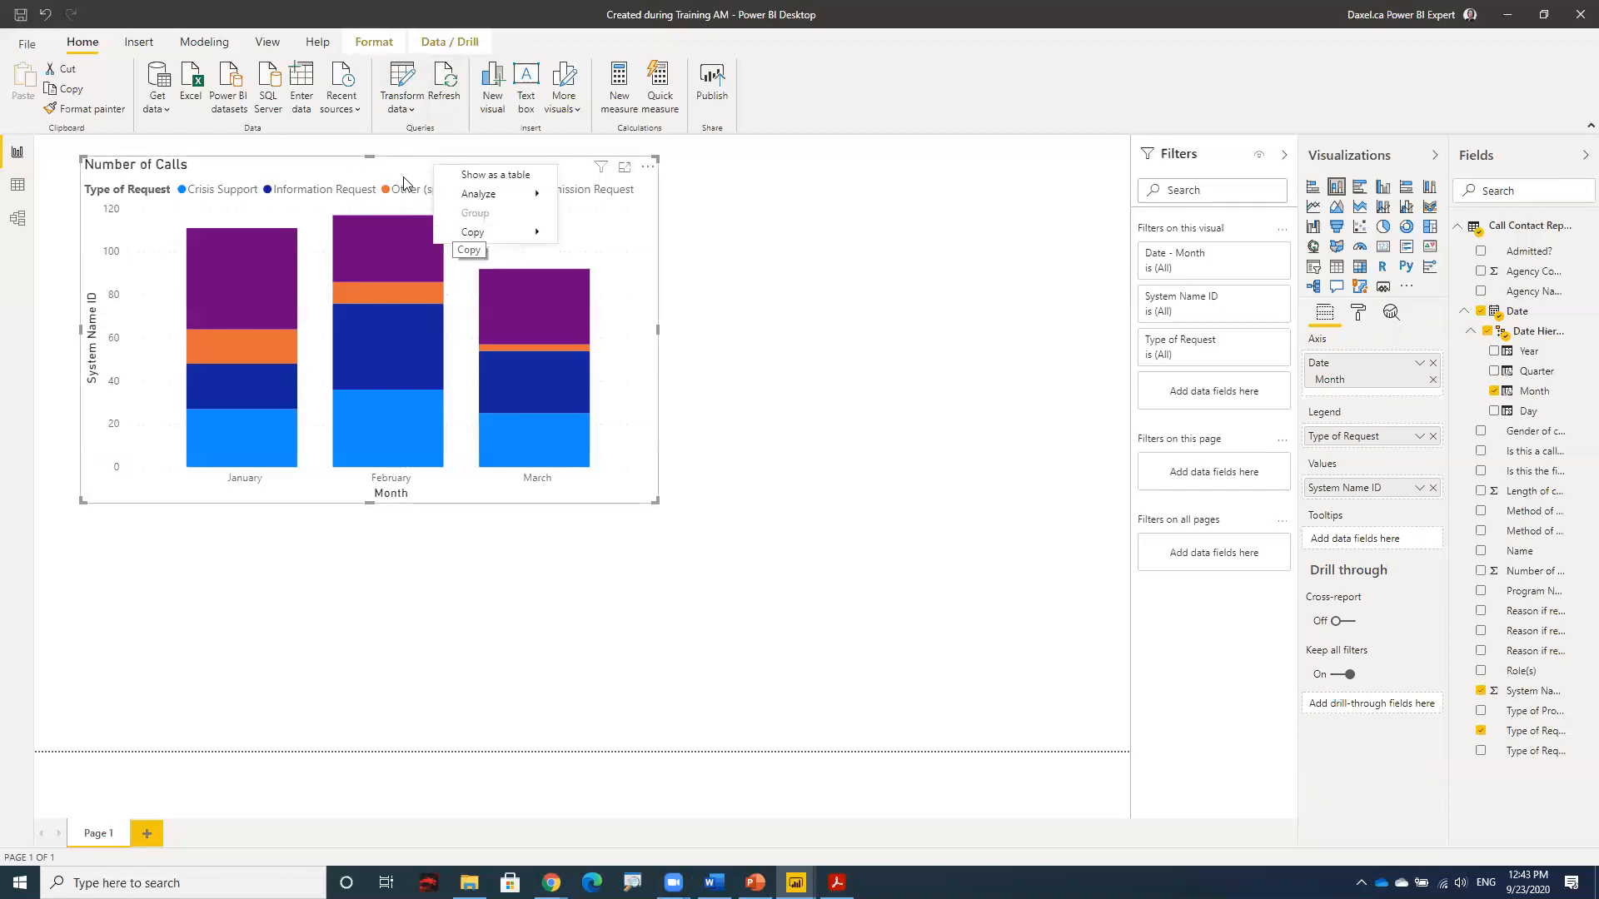
{"action": "left_click", "coordinate": [463, 235]}
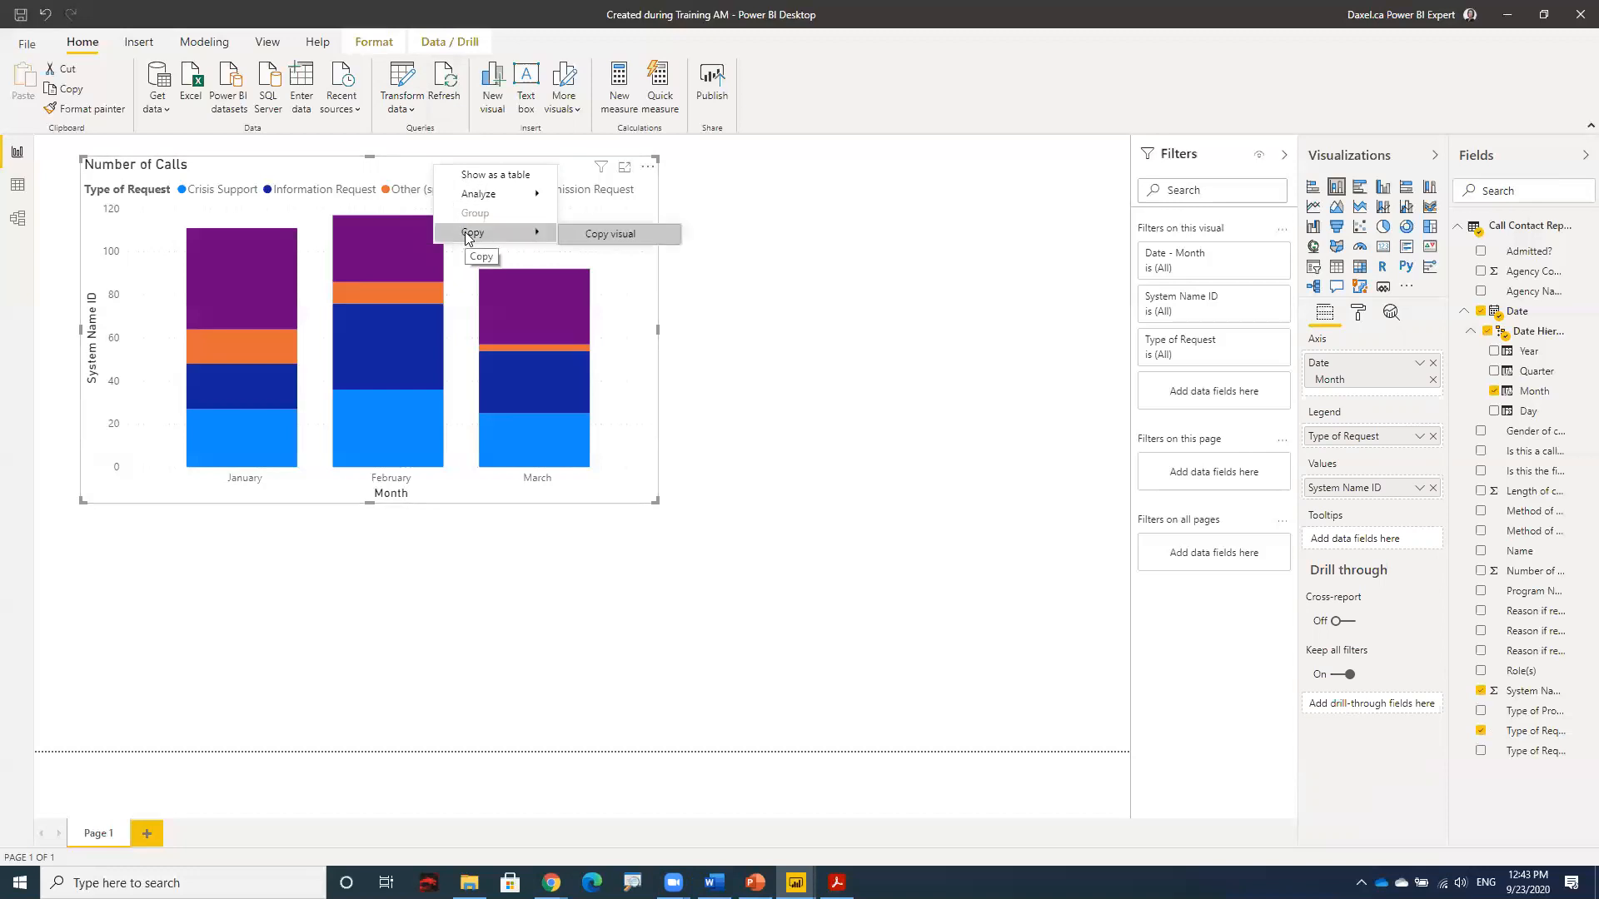
{"action": "left_click", "coordinate": [592, 236]}
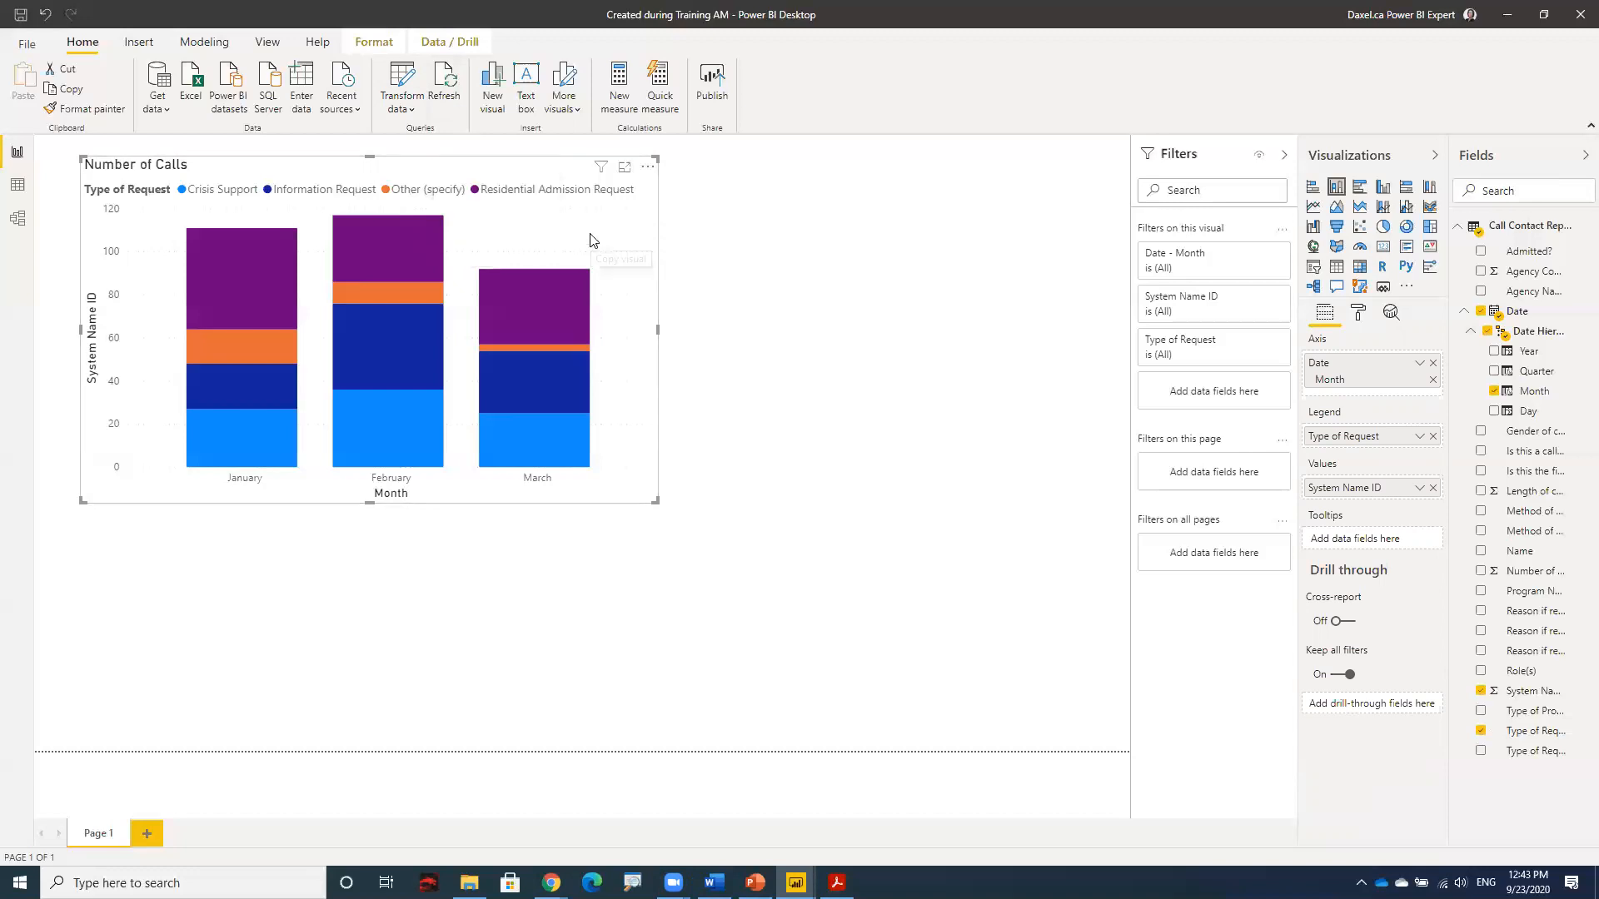
{"action": "left_click", "coordinate": [889, 227]}
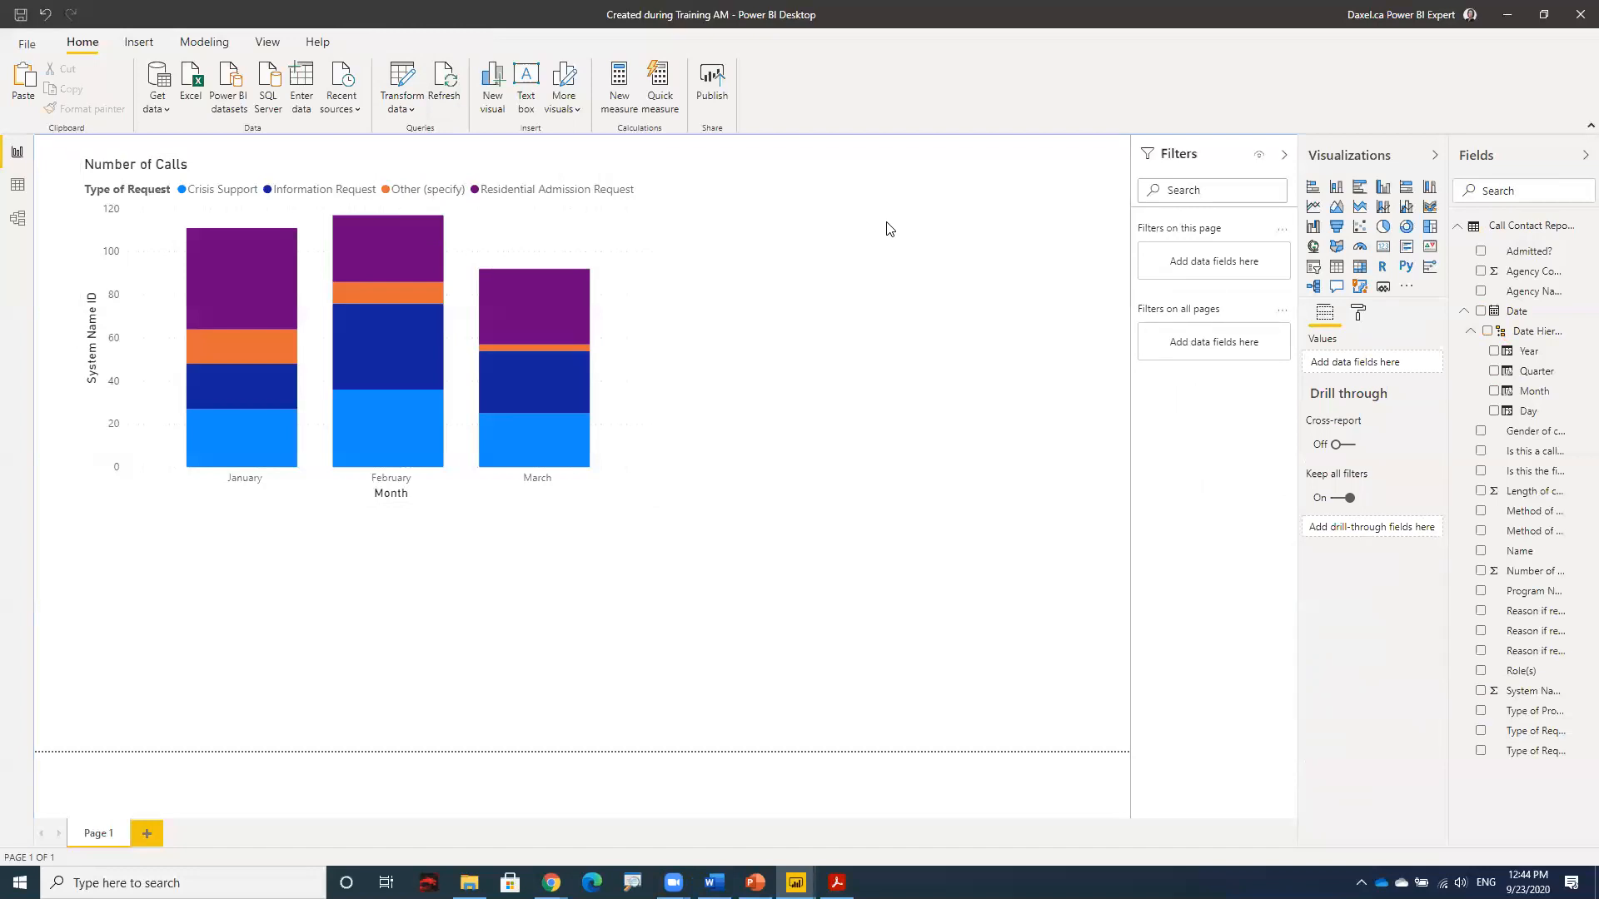
{"action": "key", "text": "ctrl+v"}
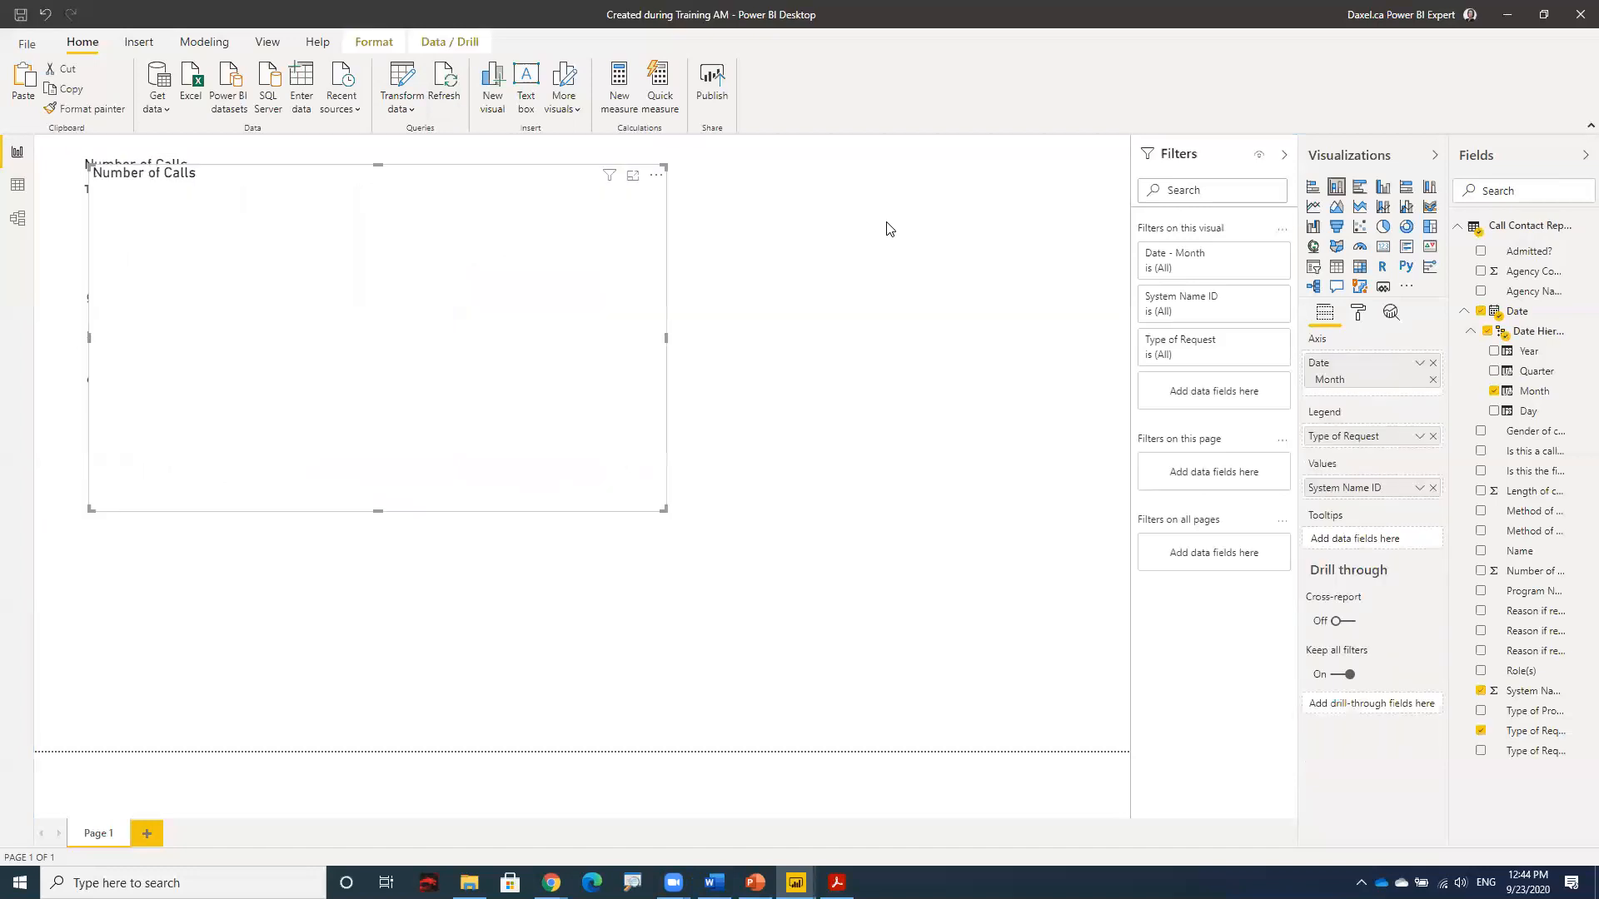
Step: Place the duplicate chart beside the original, narrow it to fit the page, and nudge the original chart to separate the two
{"action": "left_click_drag", "start_coordinate": [207, 169], "coordinate": [603, 226]}
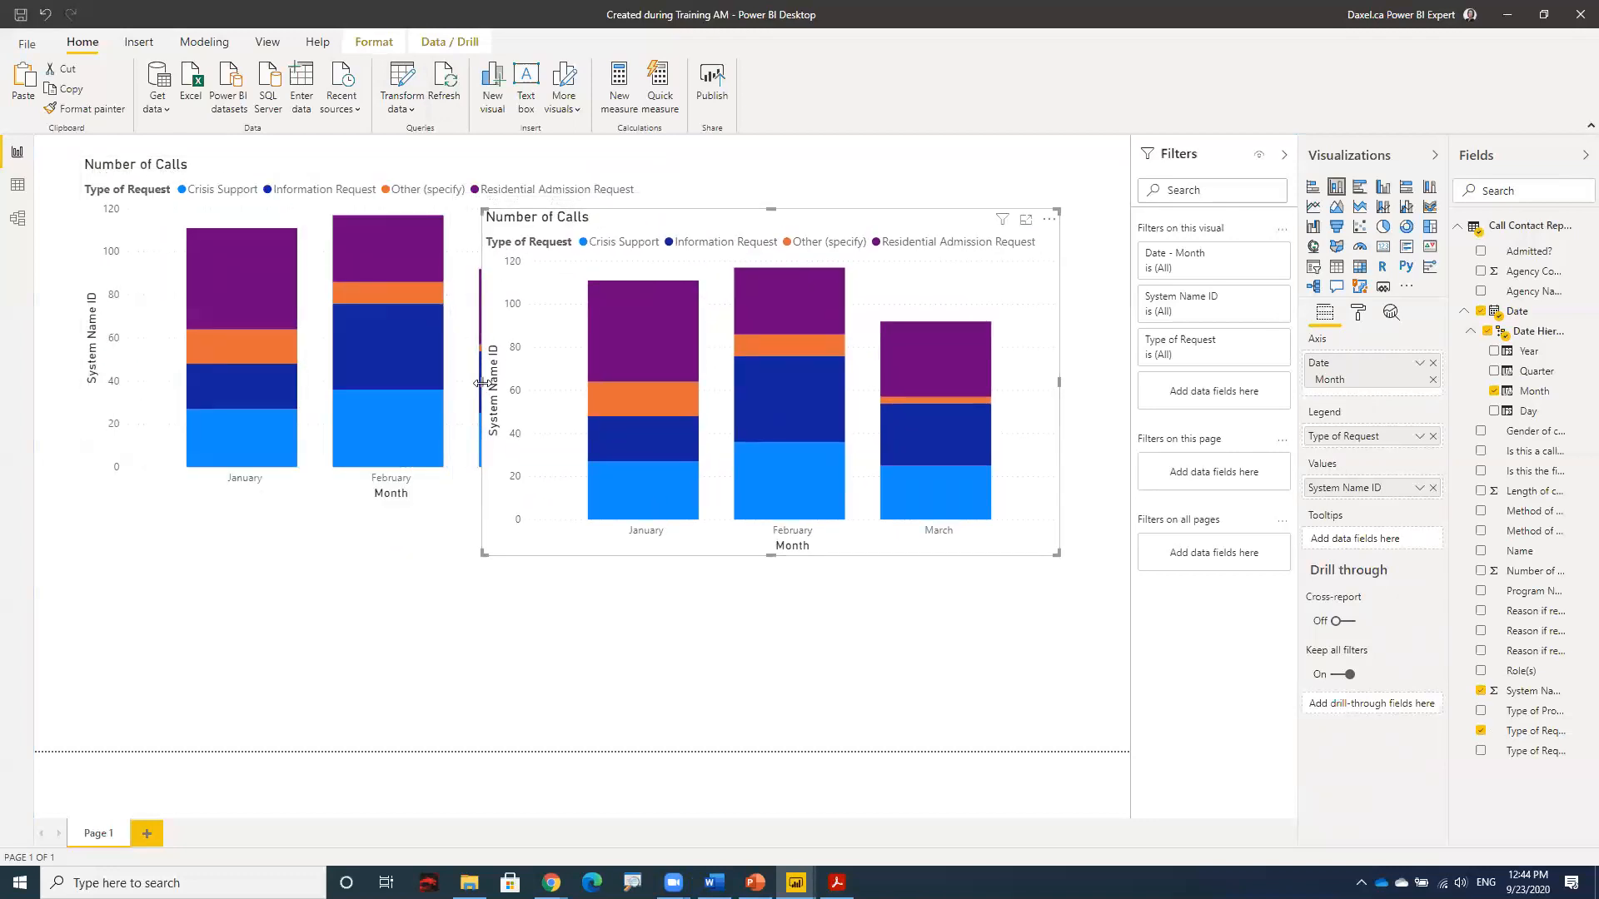
{"action": "left_click_drag", "start_coordinate": [481, 384], "coordinate": [681, 382]}
{"action": "mouse_move", "coordinate": [477, 203]}
{"action": "left_mouse_down"}
{"action": "mouse_move", "coordinate": [476, 279]}
{"action": "mouse_move", "coordinate": [459, 214]}
{"action": "left_mouse_up"}
{"action": "left_click_drag", "start_coordinate": [794, 210], "coordinate": [842, 174]}
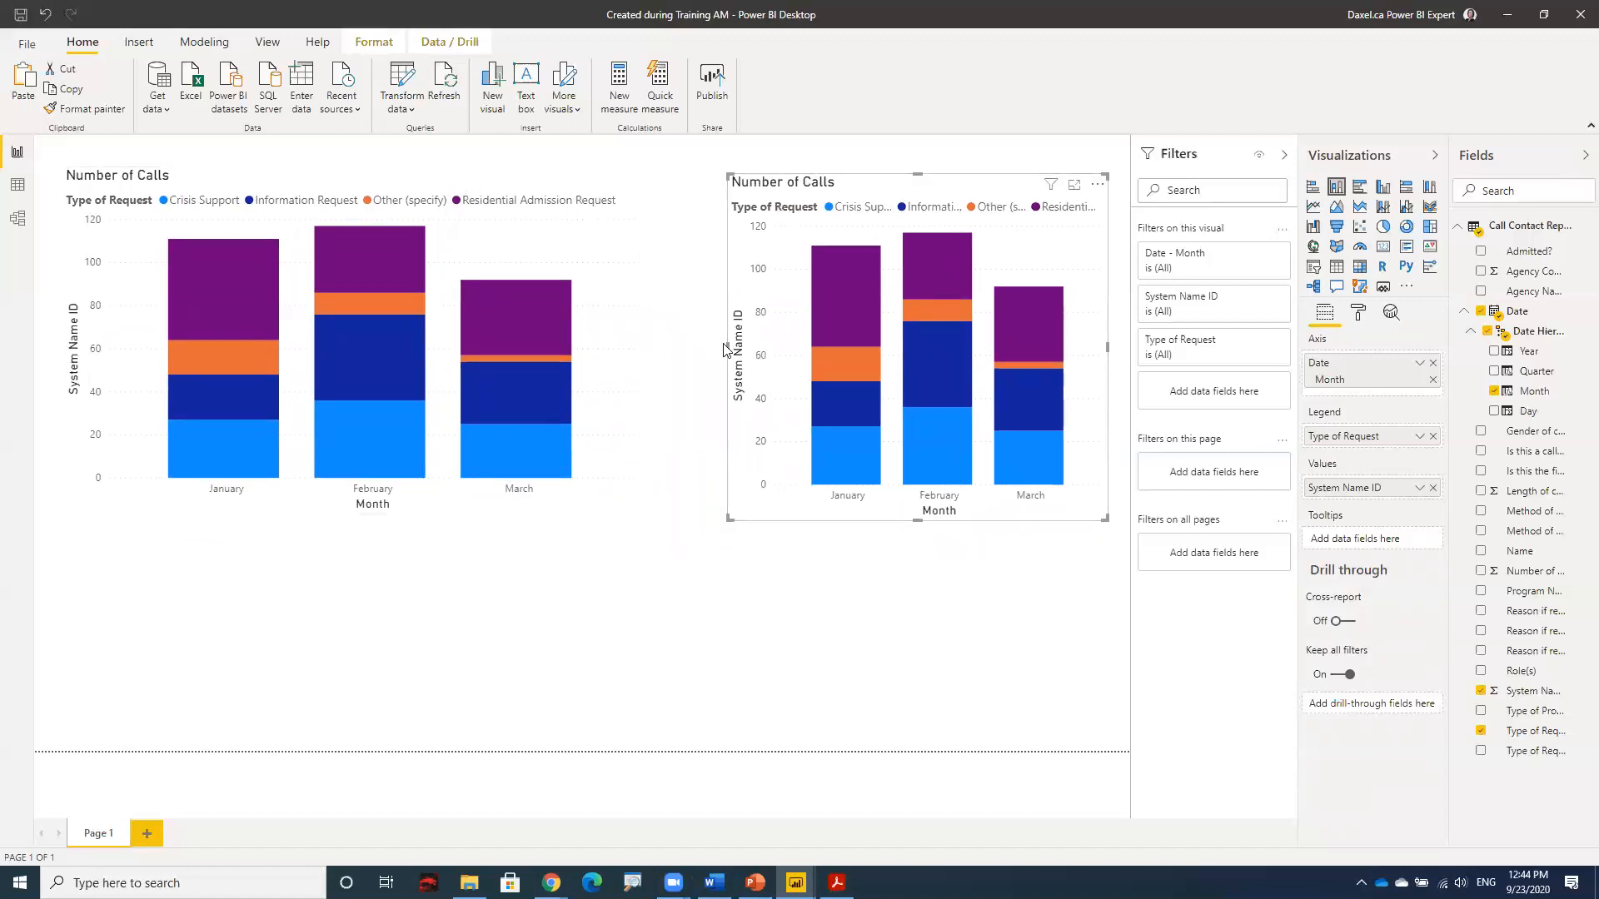
{"action": "left_click_drag", "start_coordinate": [729, 348], "coordinate": [751, 351]}
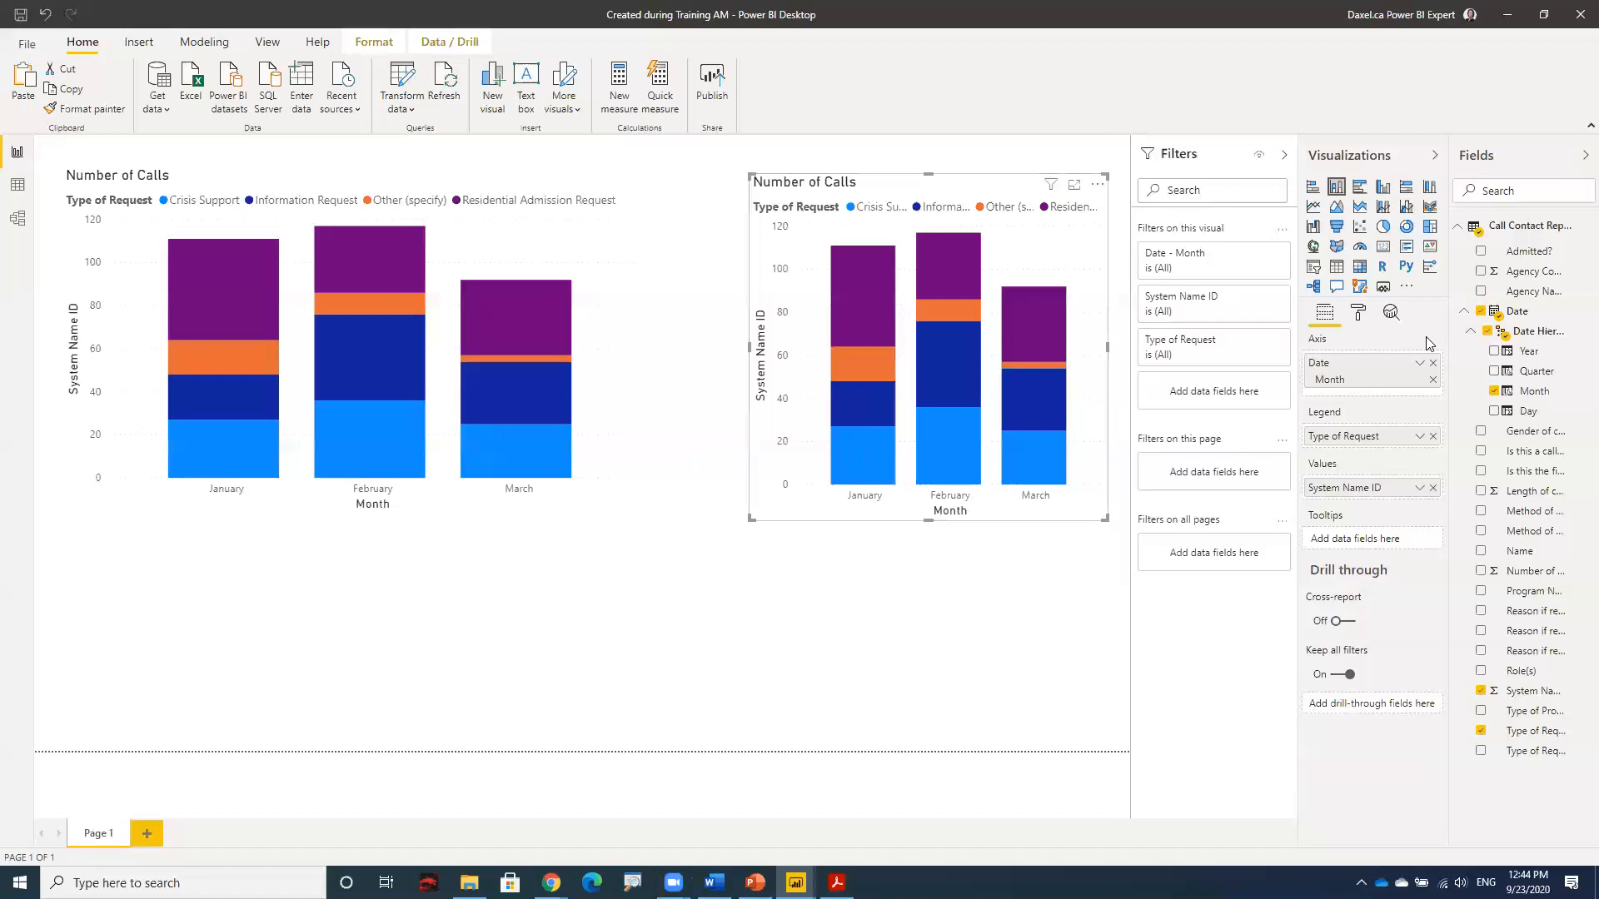
Step: Replace Type of Request with Admitted? as the duplicate chart's legend
{"action": "left_click", "coordinate": [1432, 439]}
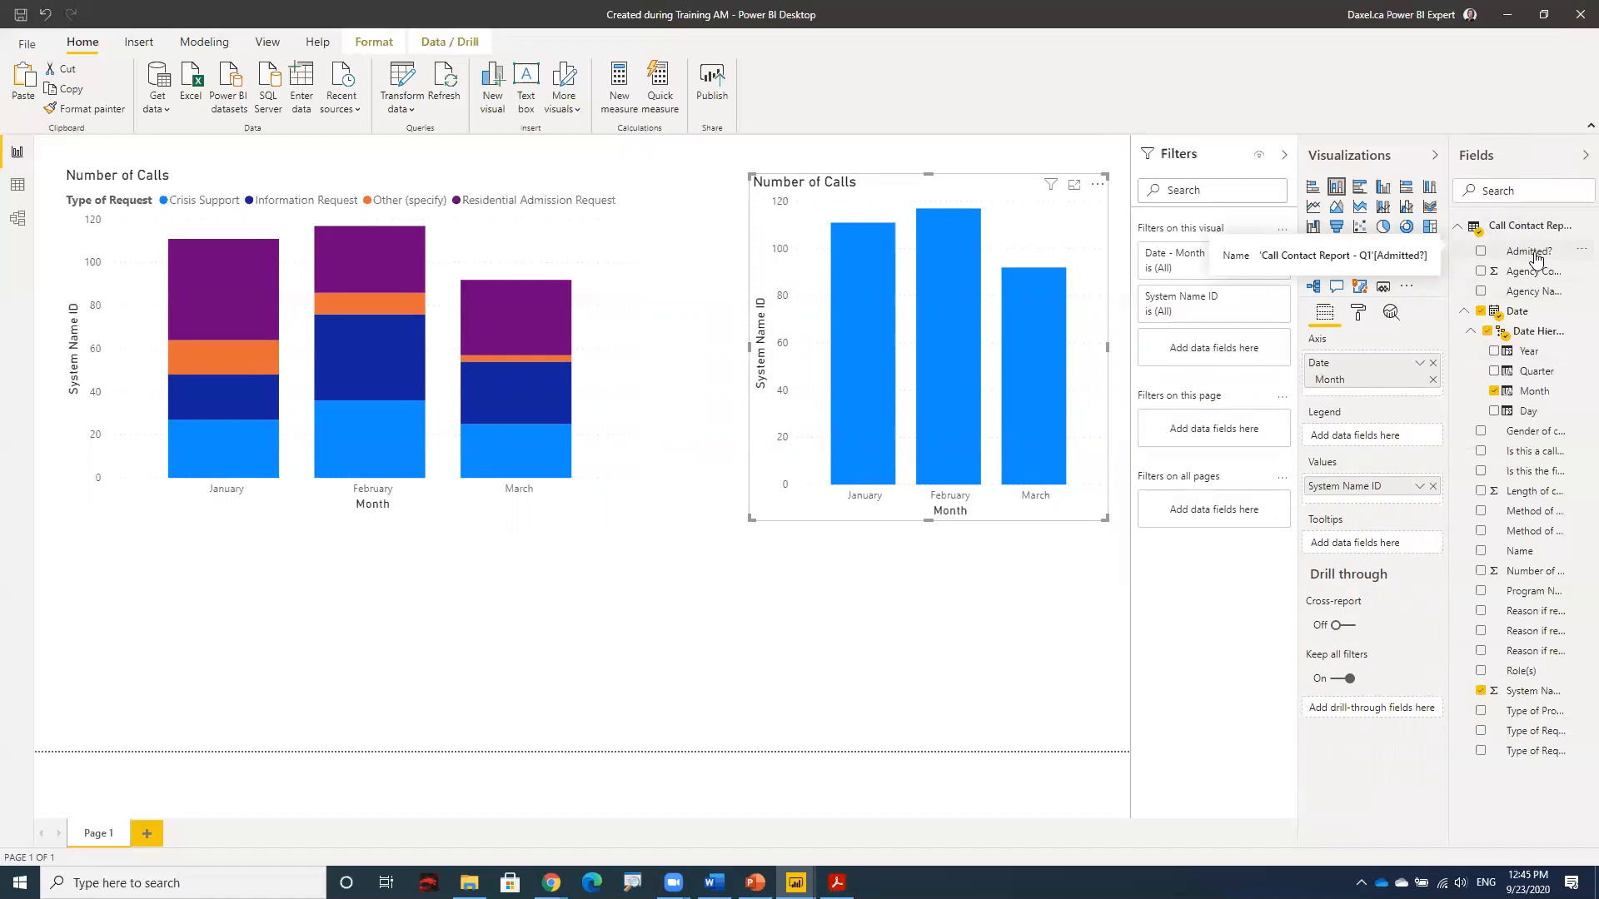
{"action": "left_click_drag", "start_coordinate": [1522, 255], "coordinate": [1372, 439]}
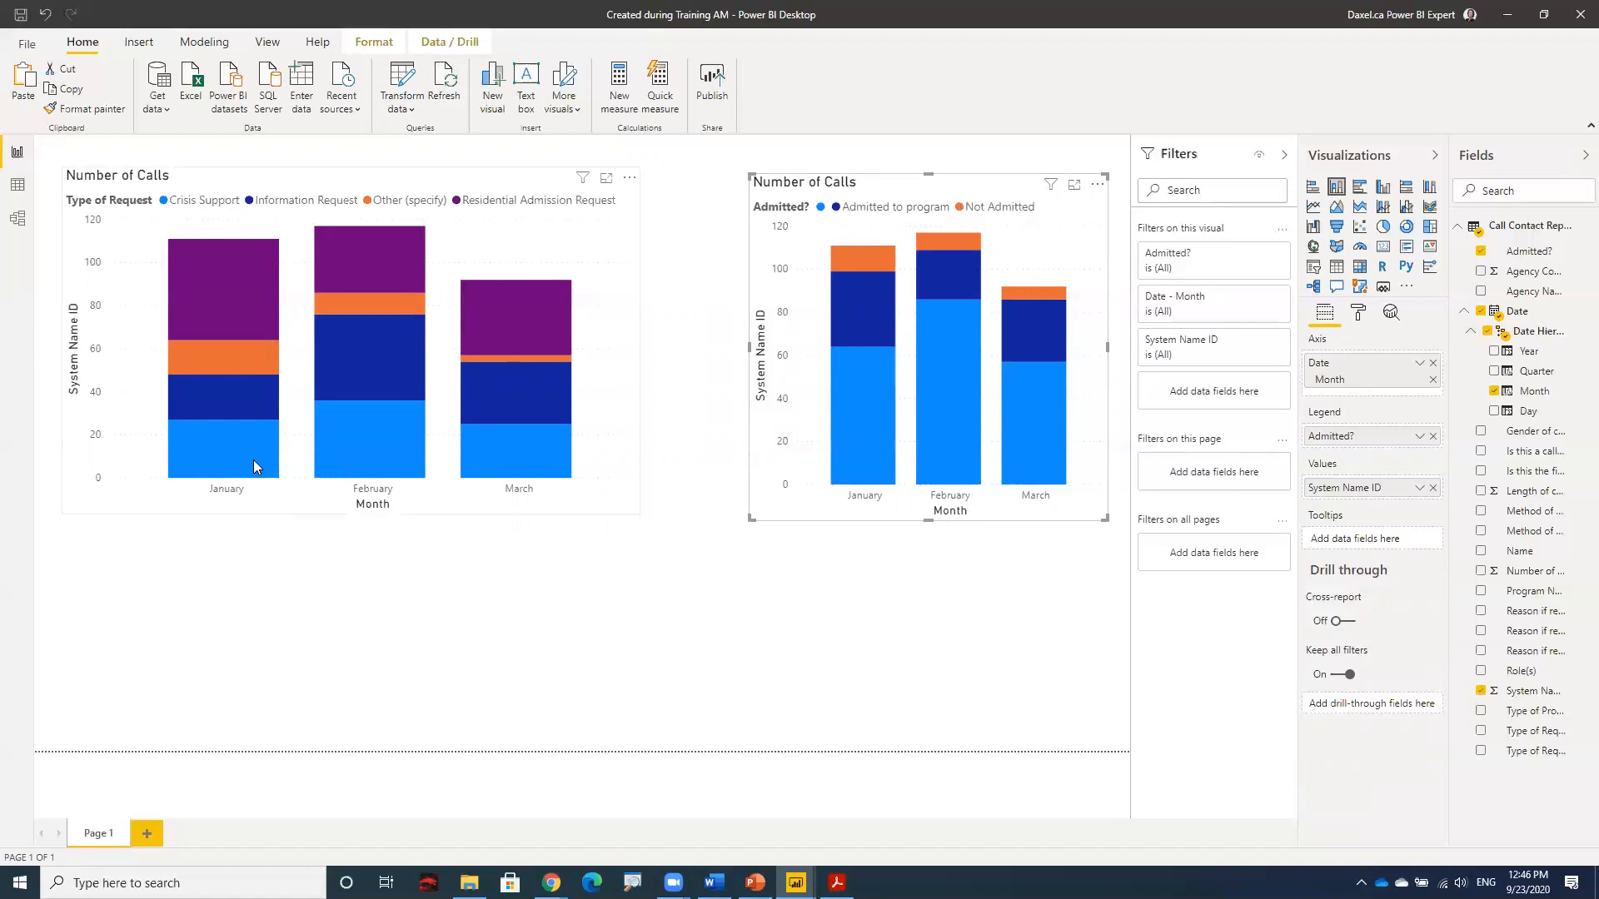
{"action": "mouse_move", "coordinate": [255, 466]}
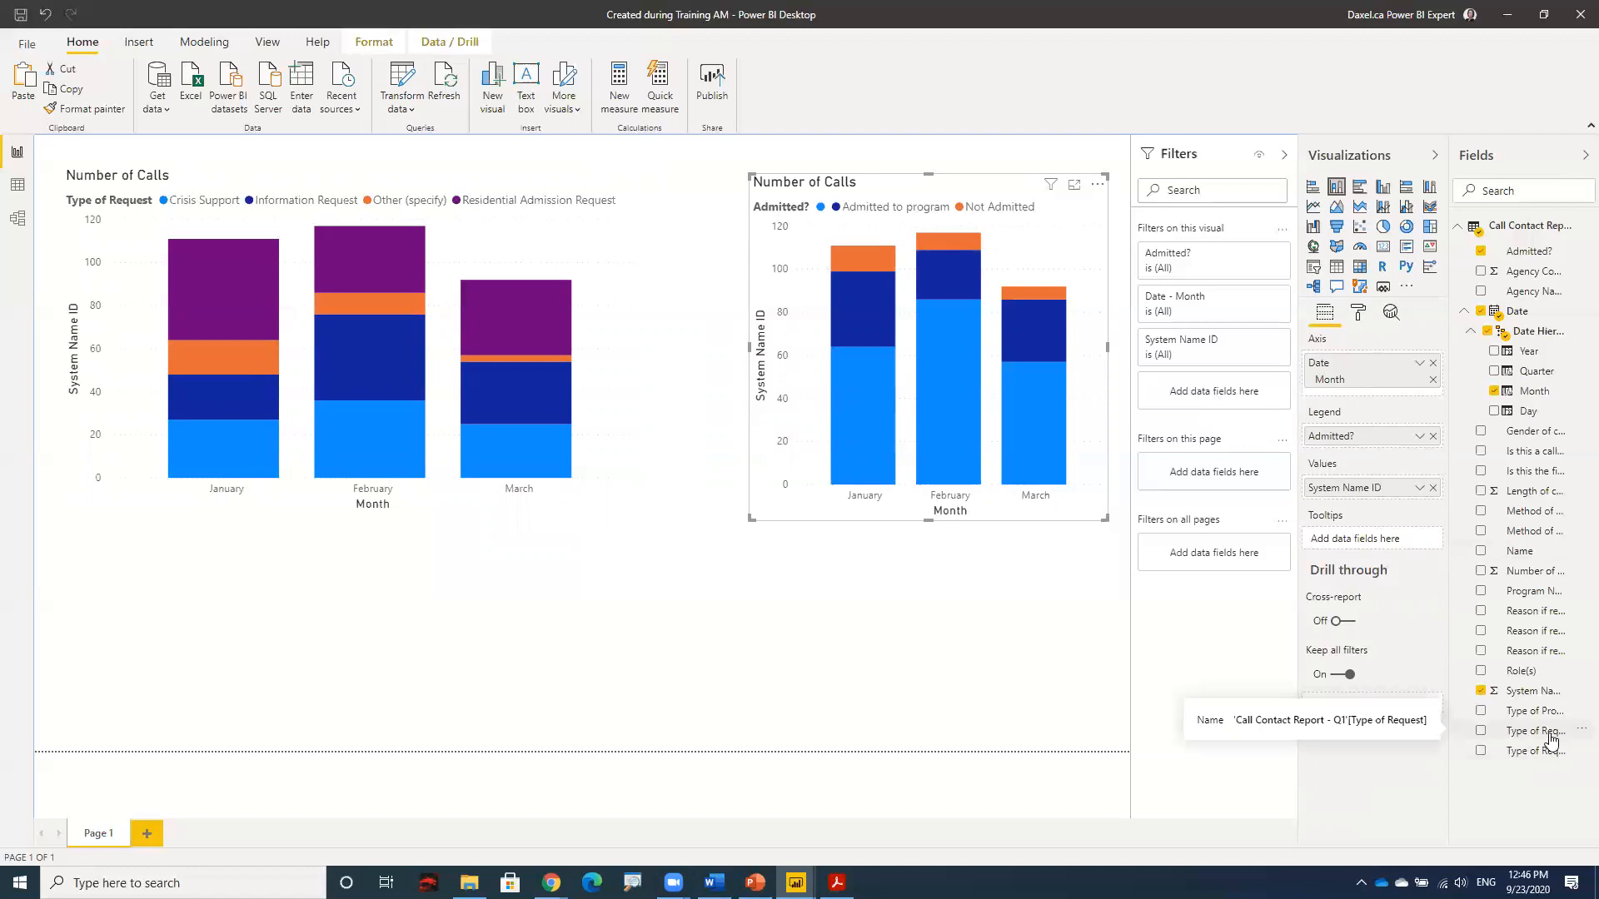
Step: Filter the duplicate chart by Type of Request to Residential Admission Request only, and inspect January's Admitted to program and Not Admitted values
{"action": "left_click_drag", "start_coordinate": [1550, 740], "coordinate": [1249, 405]}
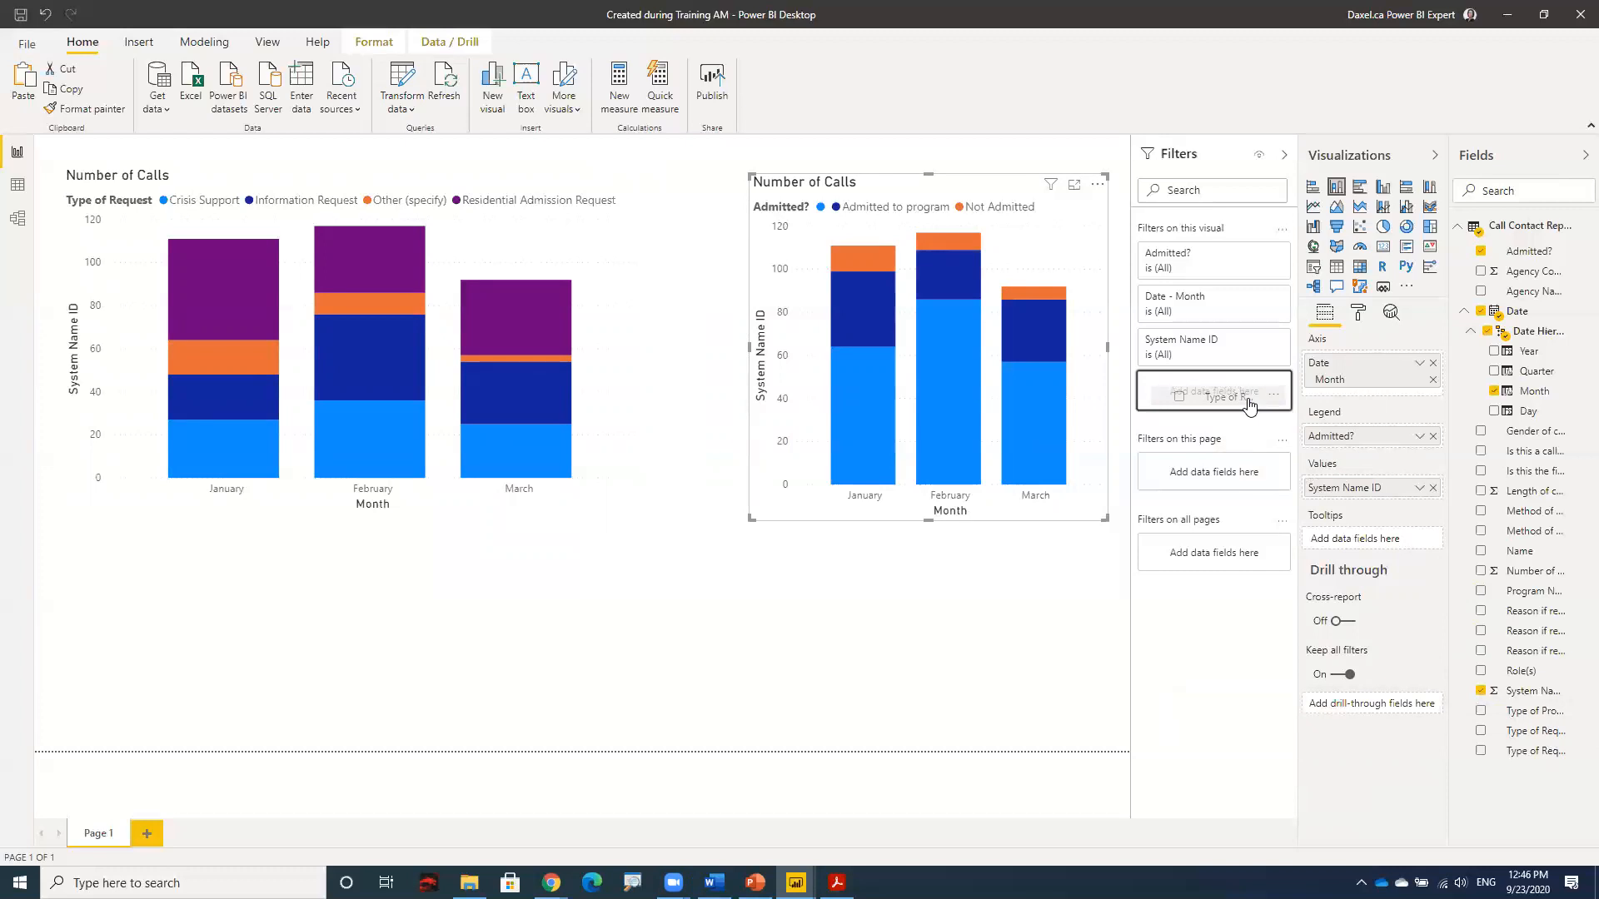
{"action": "left_click_drag", "start_coordinate": [1249, 406], "coordinate": [1247, 407]}
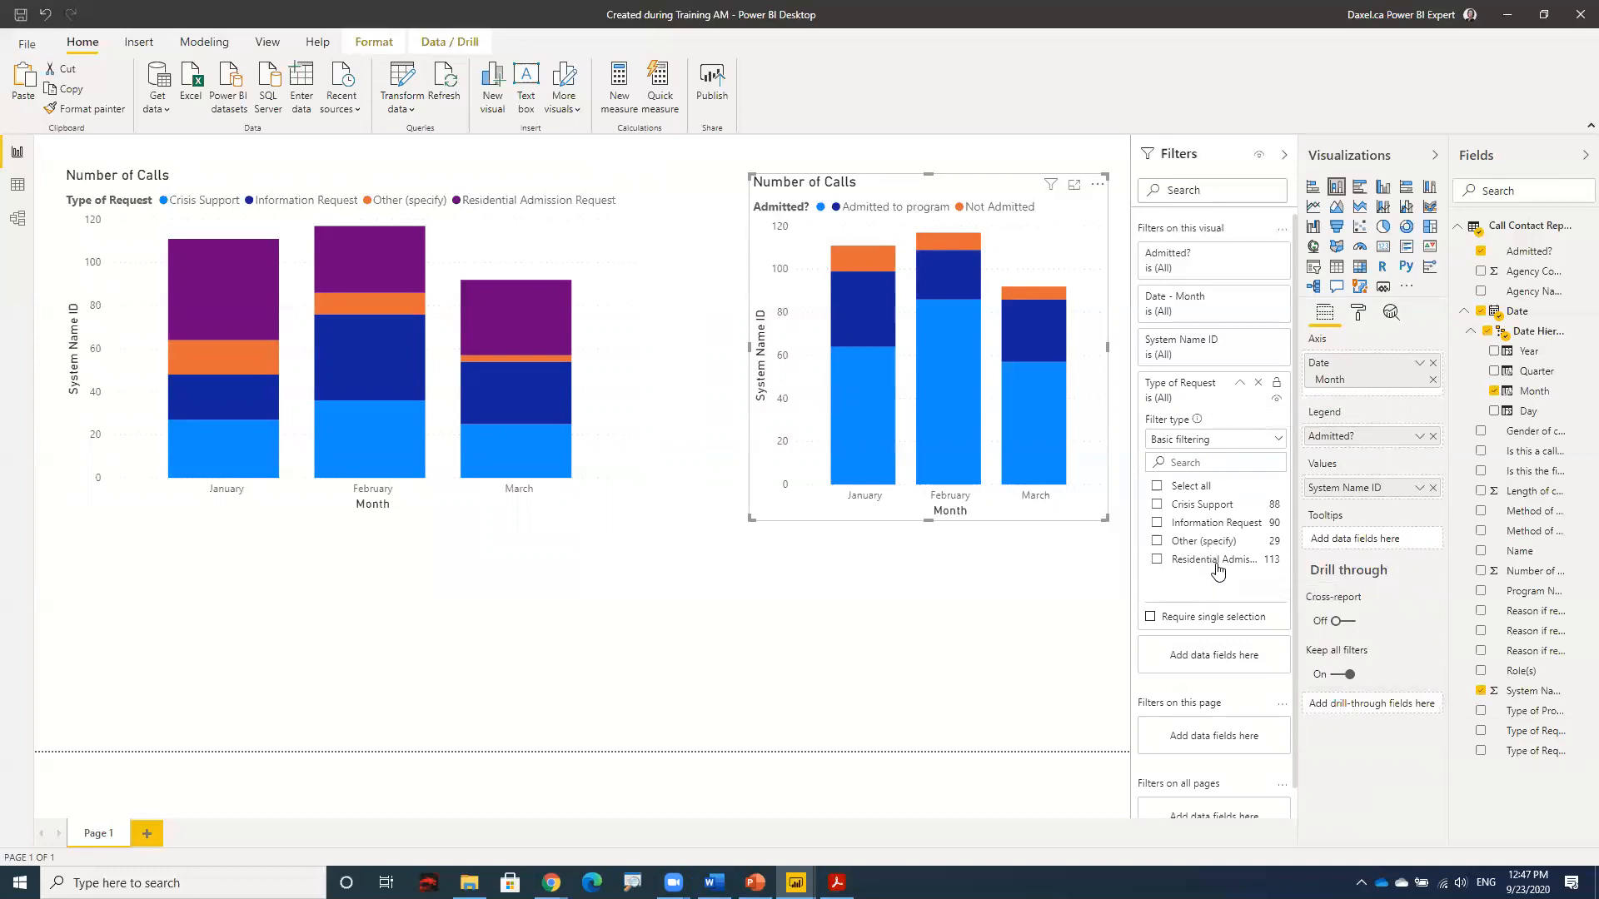
{"action": "left_click", "coordinate": [1156, 561]}
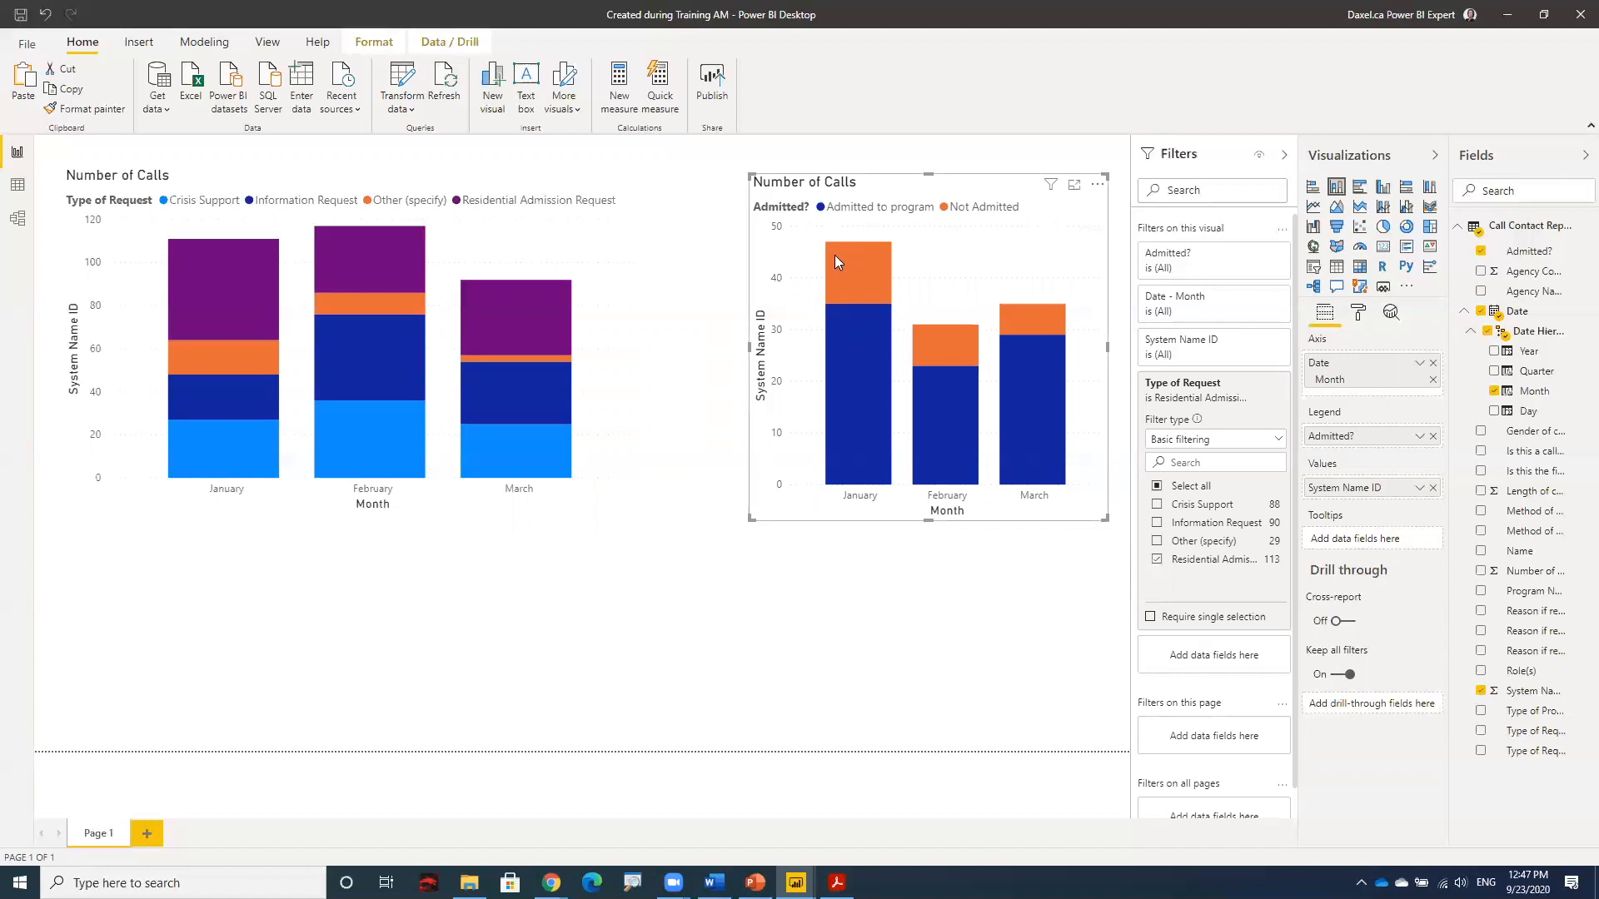
{"action": "mouse_move", "coordinate": [826, 254]}
{"action": "mouse_move", "coordinate": [843, 367]}
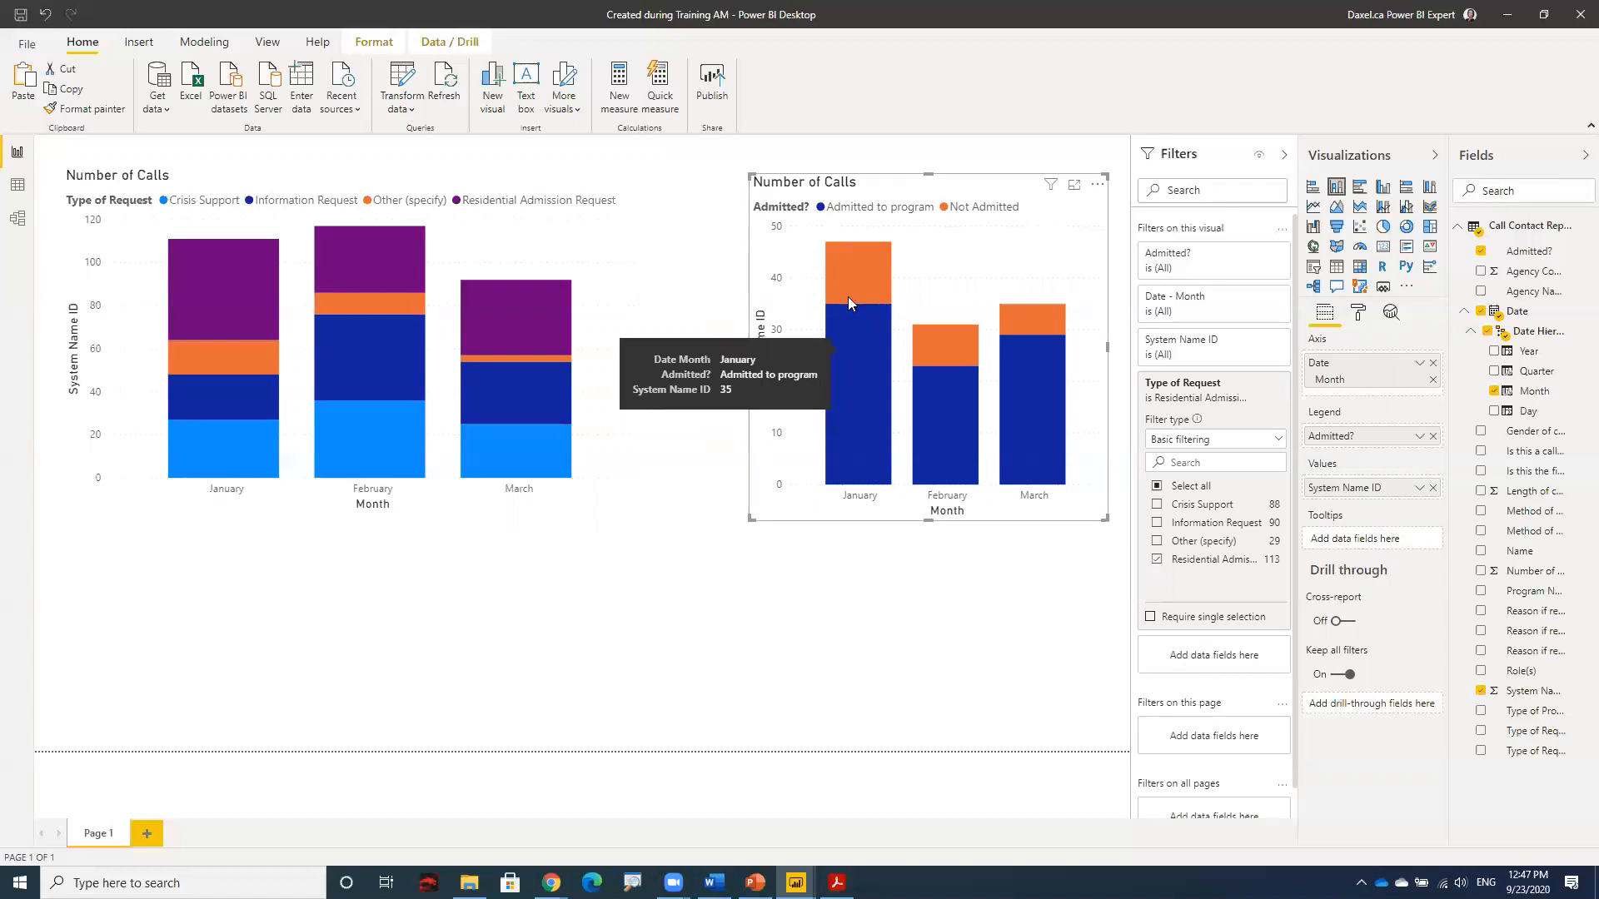
{"action": "mouse_move", "coordinate": [849, 289]}
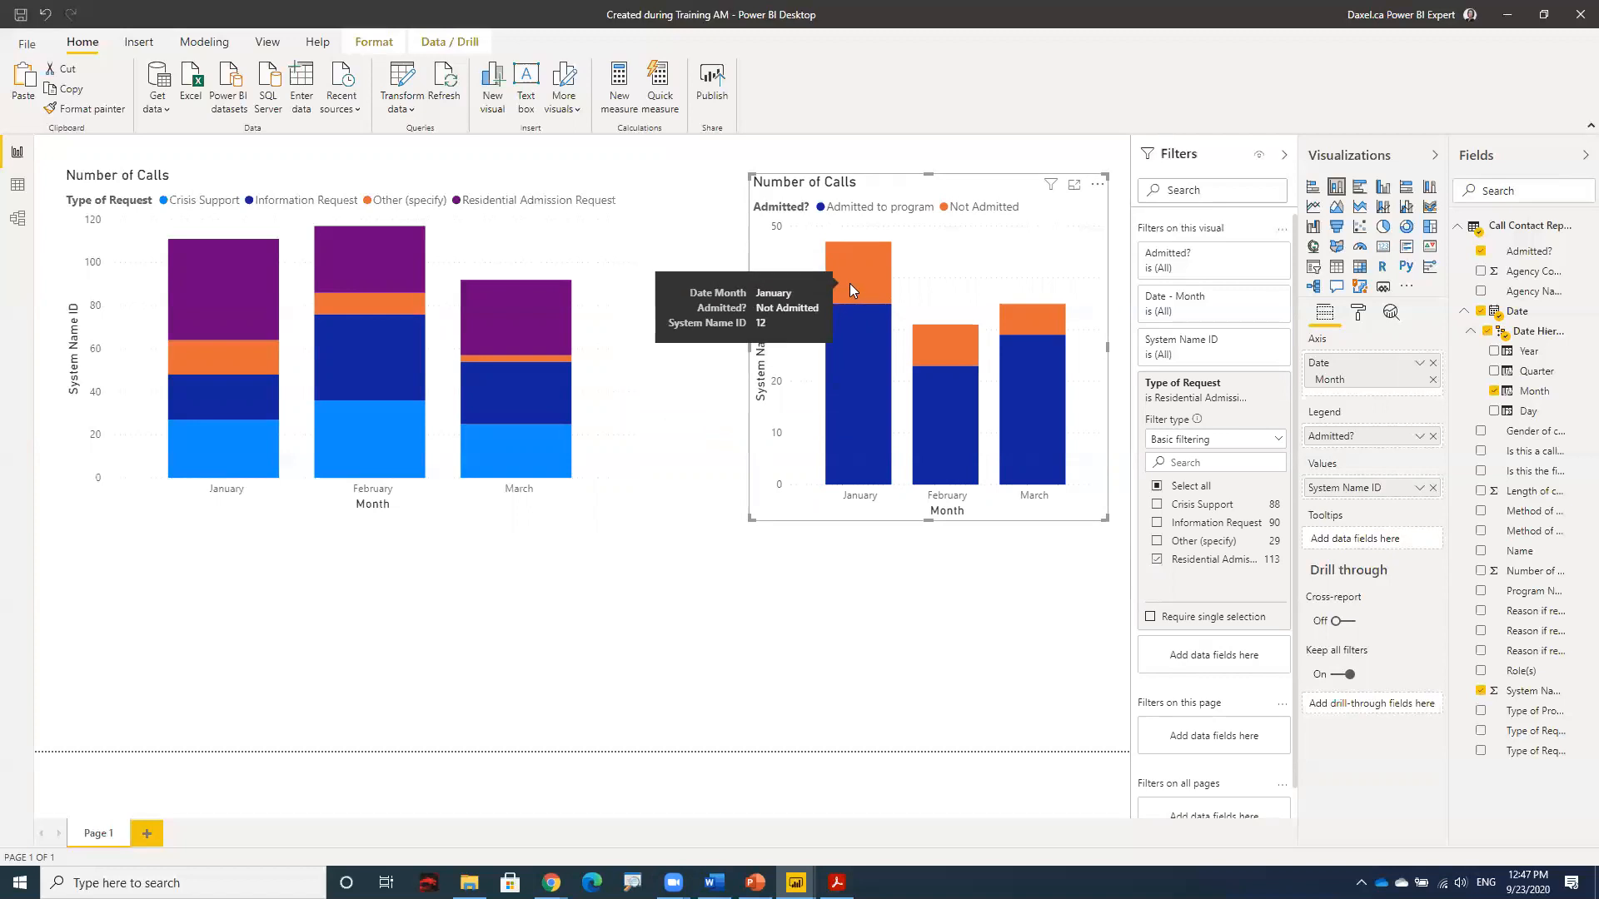
{"action": "mouse_move", "coordinate": [855, 328]}
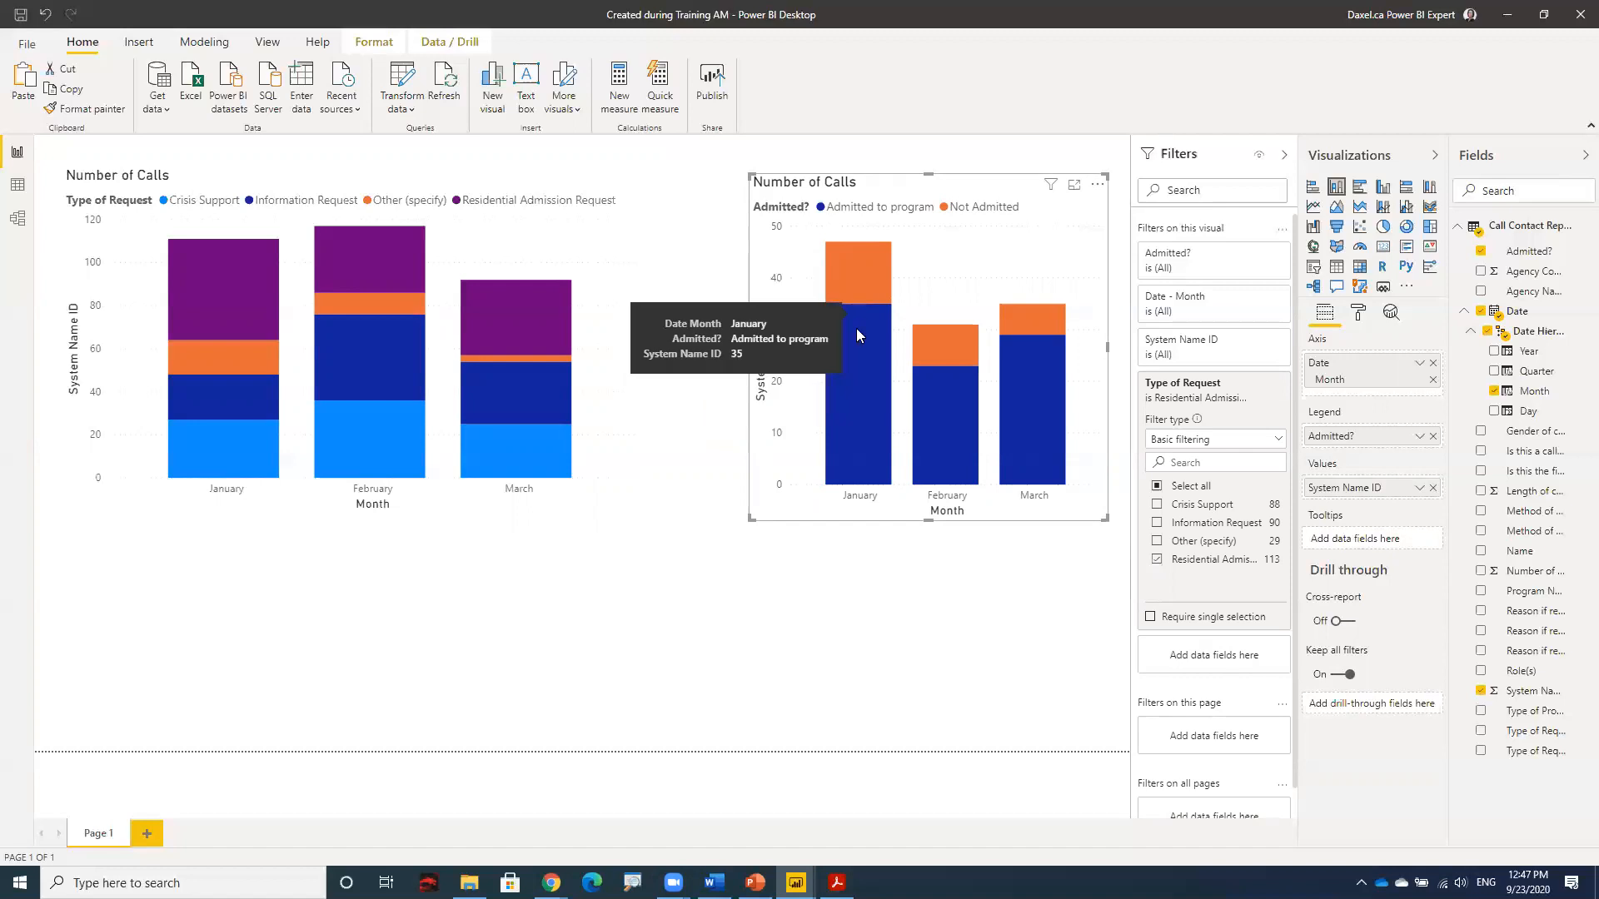
{"action": "mouse_move", "coordinate": [199, 289]}
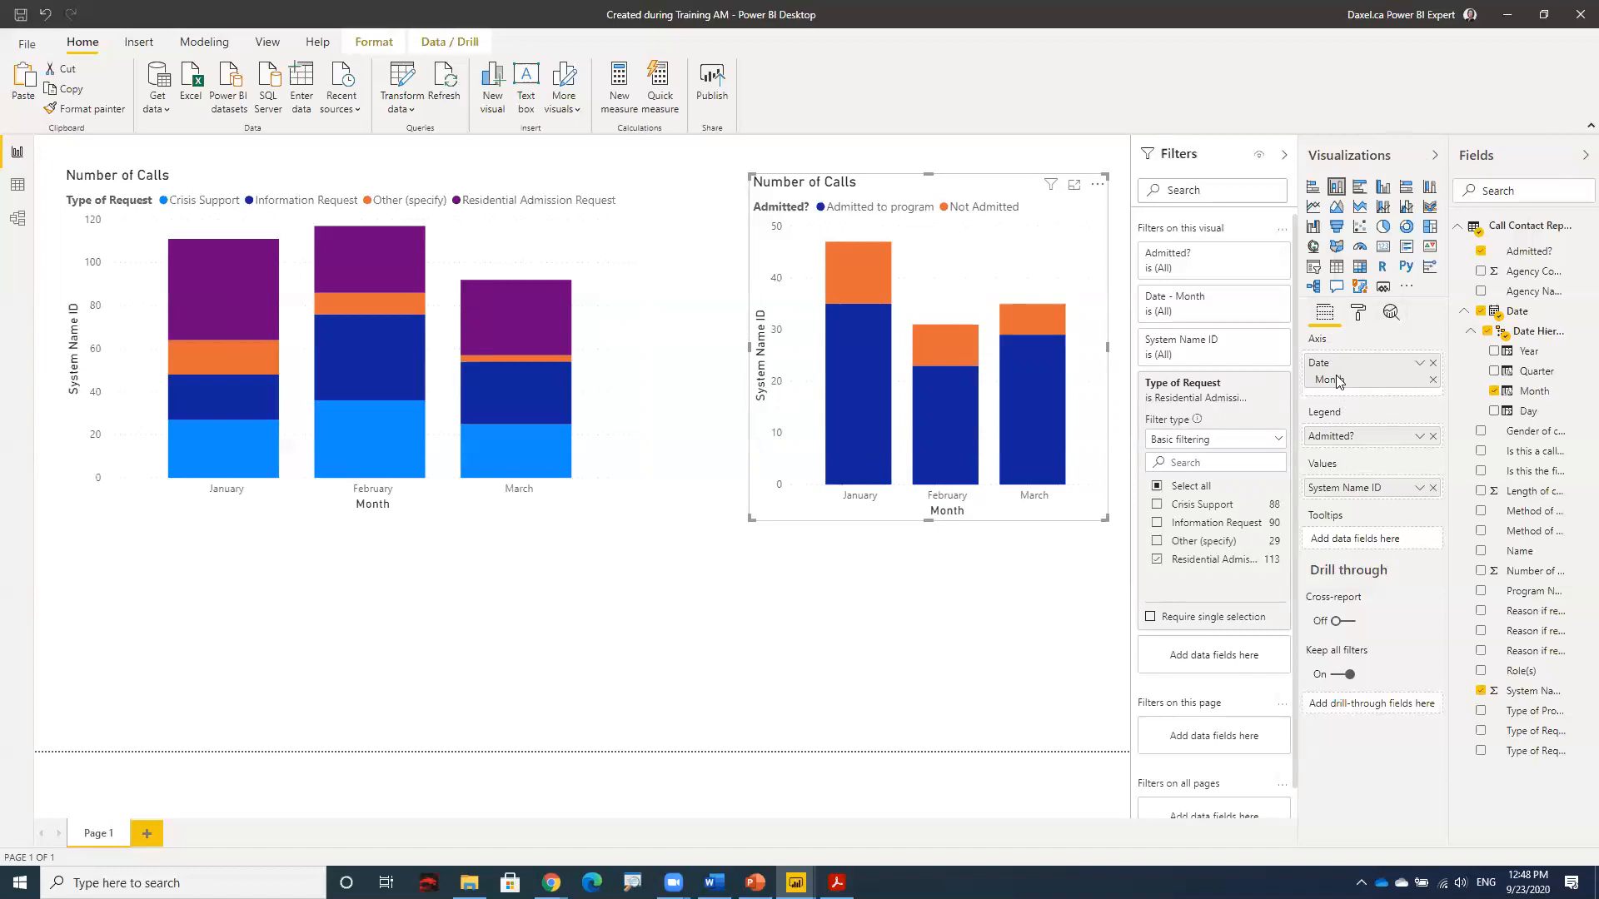
Step: Change the duplicate chart's title to "Residential Admission Request Number of Calls" and deselect the chart
{"action": "left_click", "coordinate": [1358, 315]}
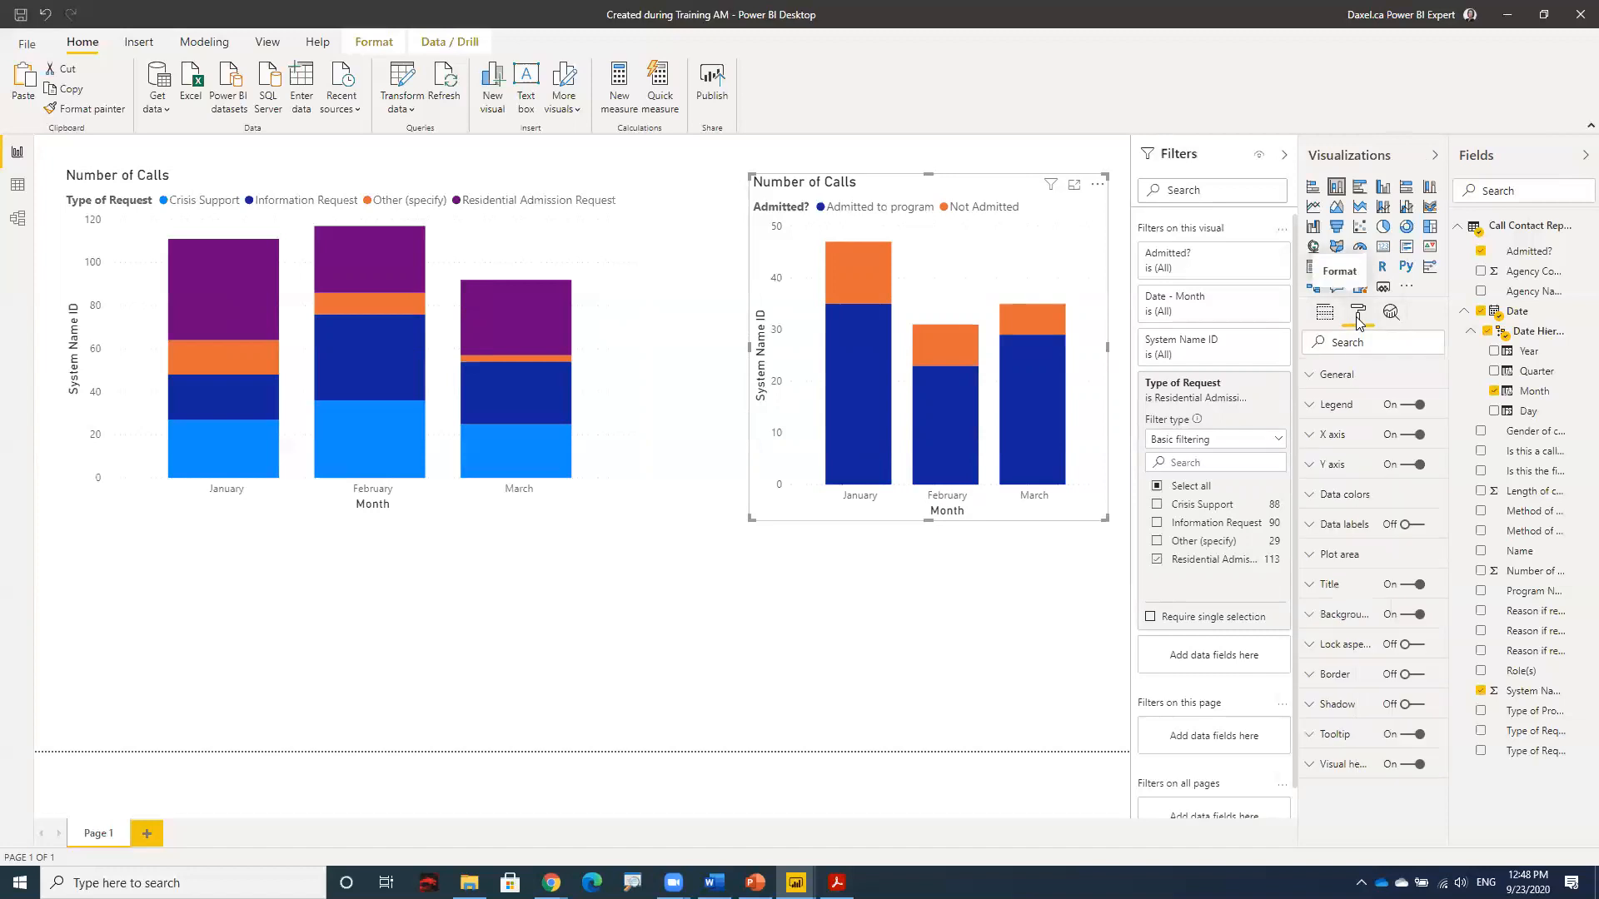
{"action": "left_click", "coordinate": [1317, 589]}
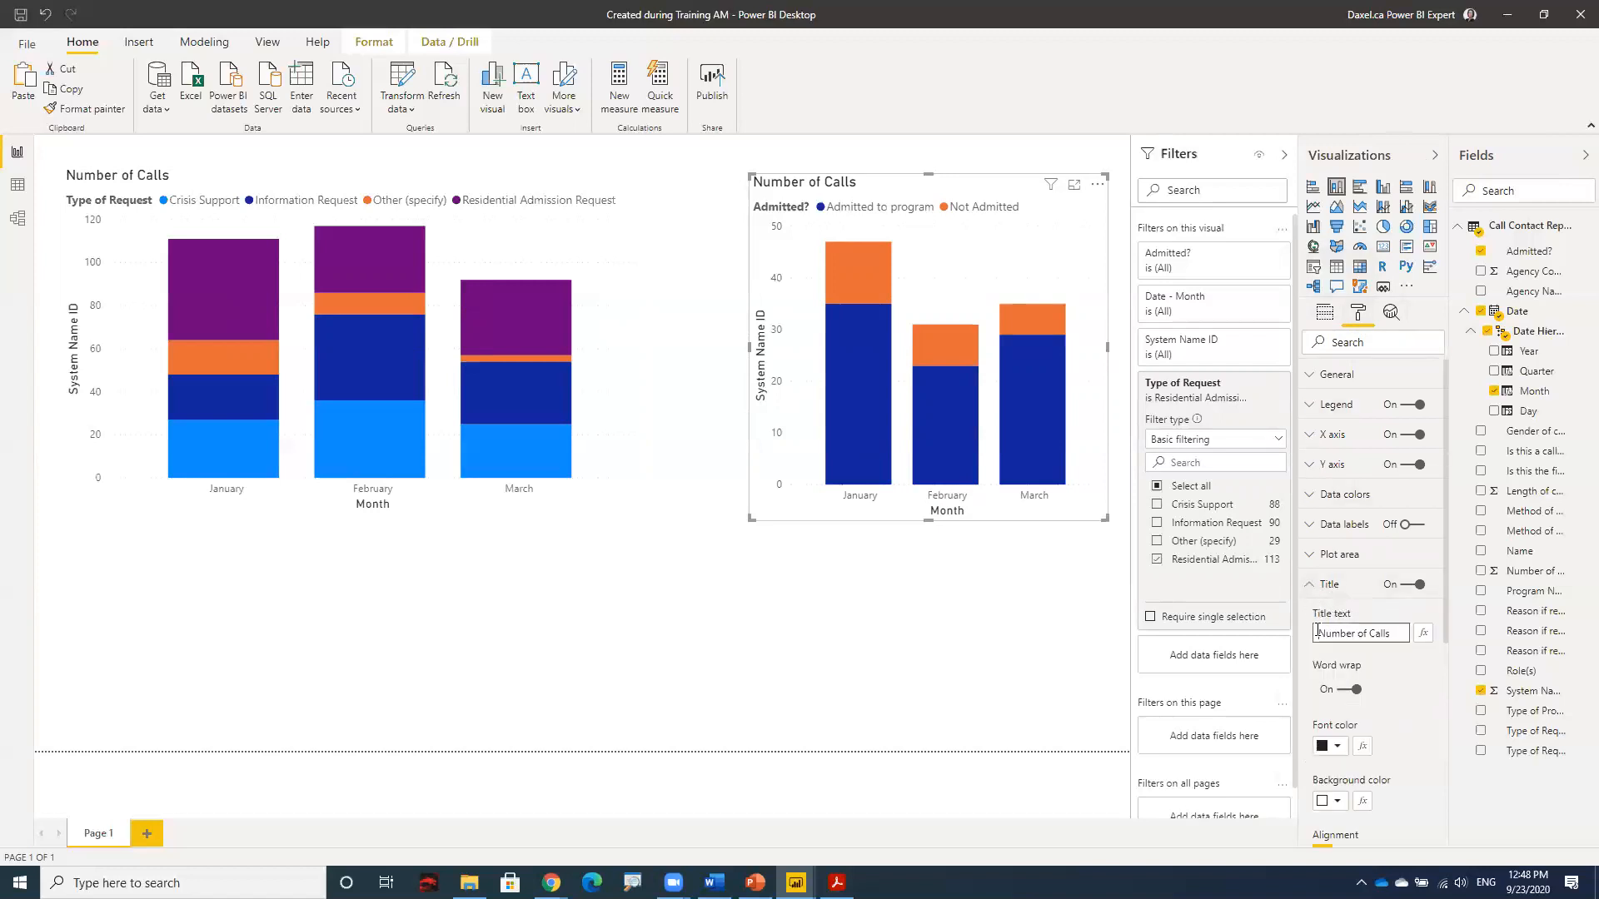
{"action": "type", "text": "Resid"}
{"action": "type", "text": "ential Adm"}
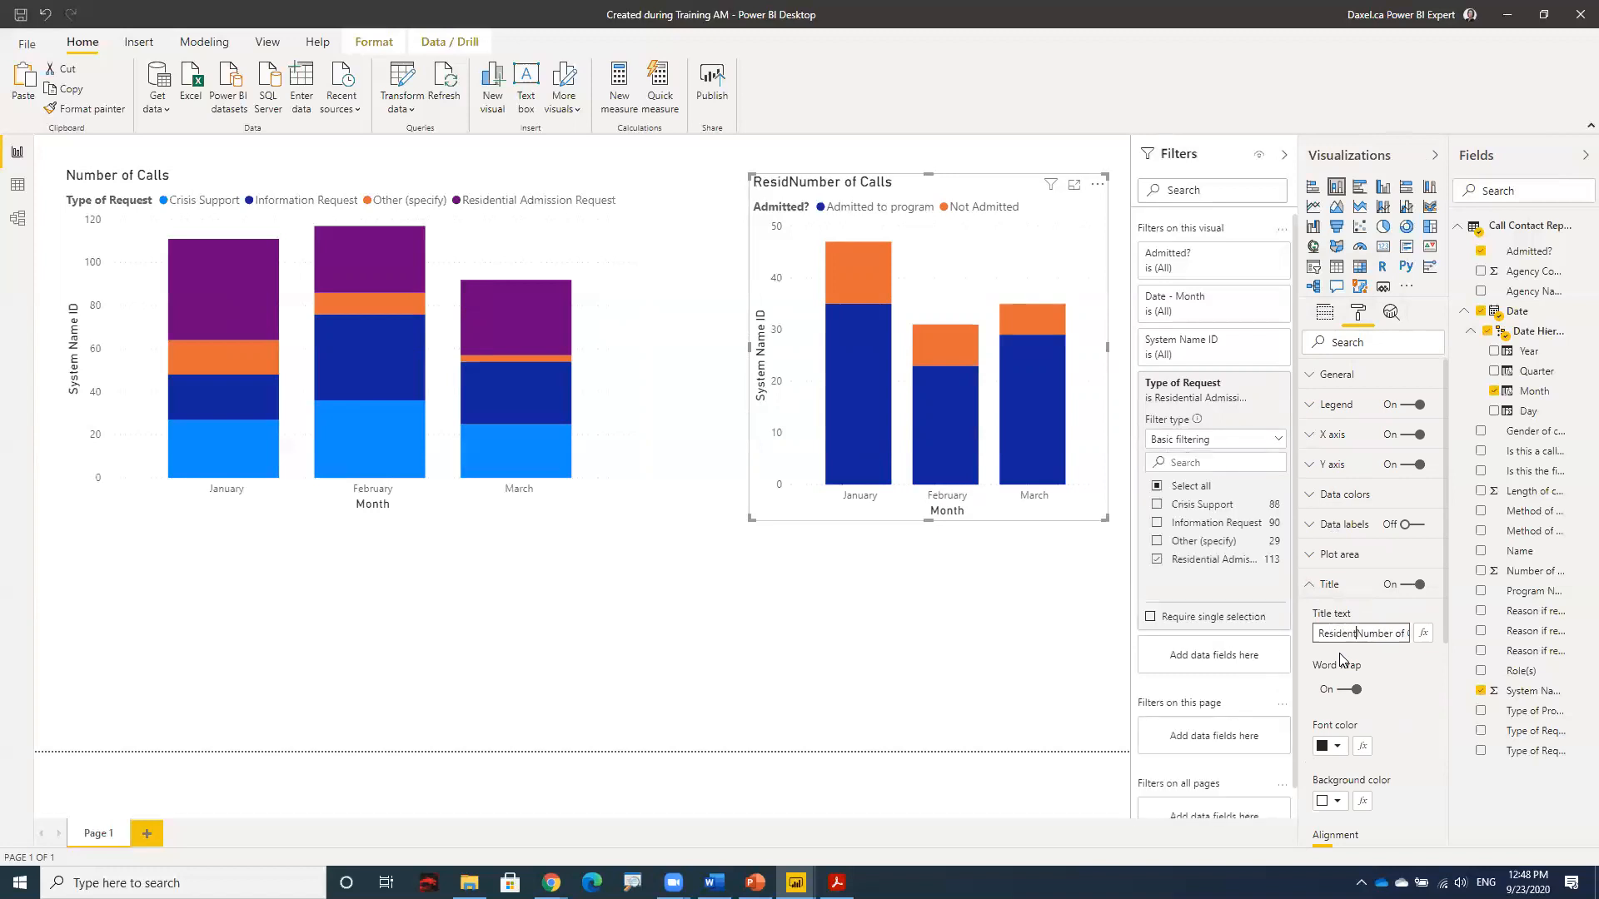
{"action": "type", "text": "ission Request"}
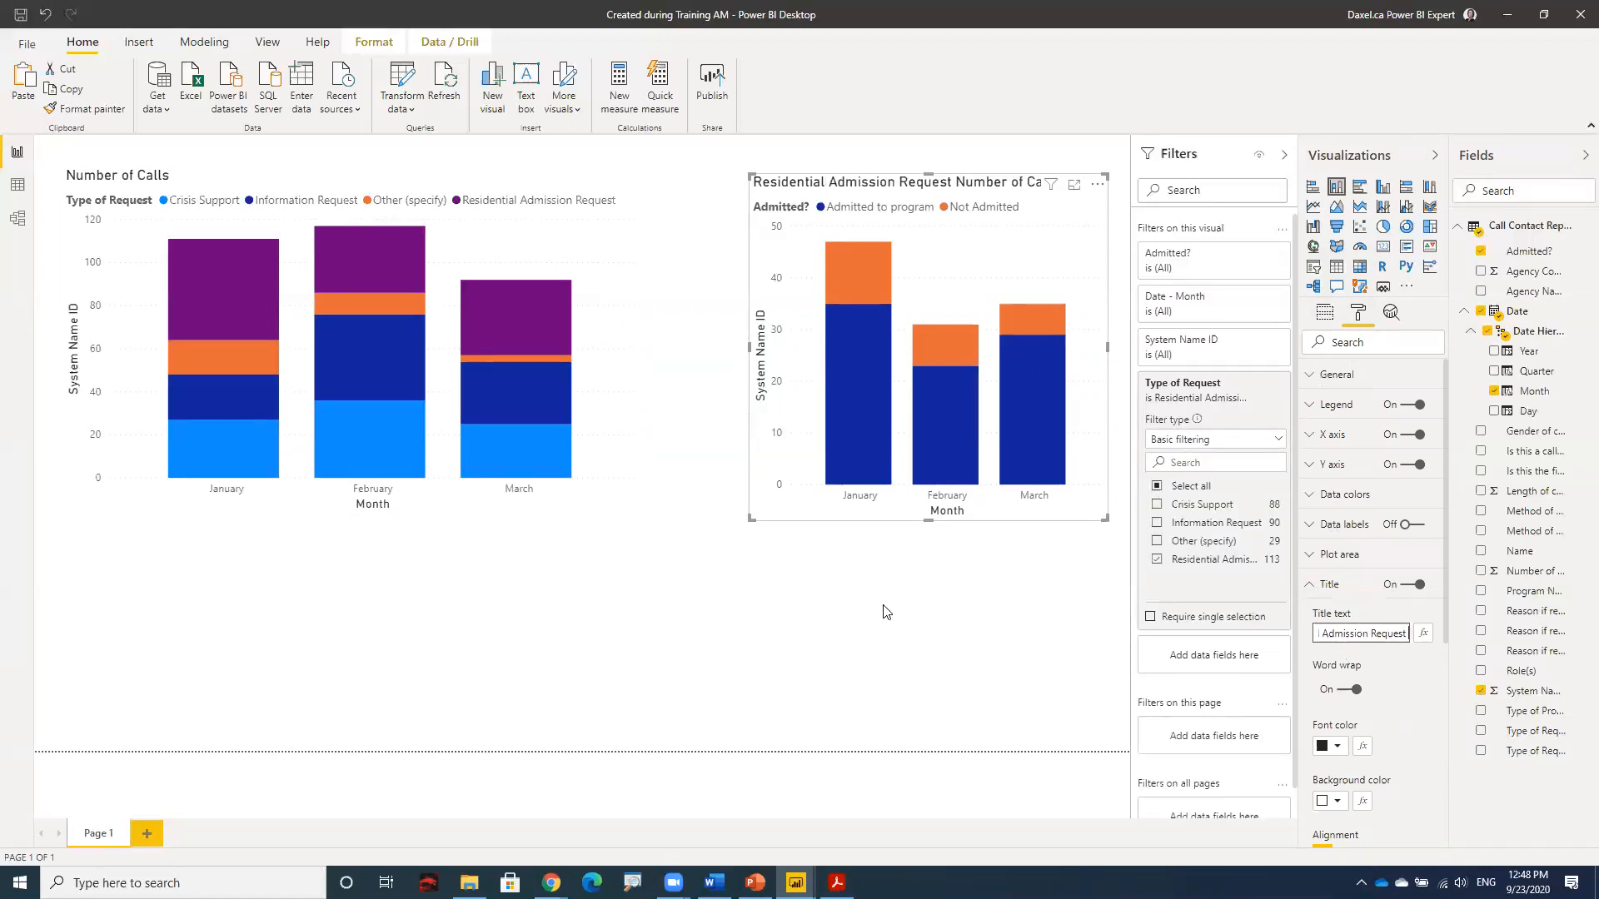
{"action": "left_click", "coordinate": [781, 614]}
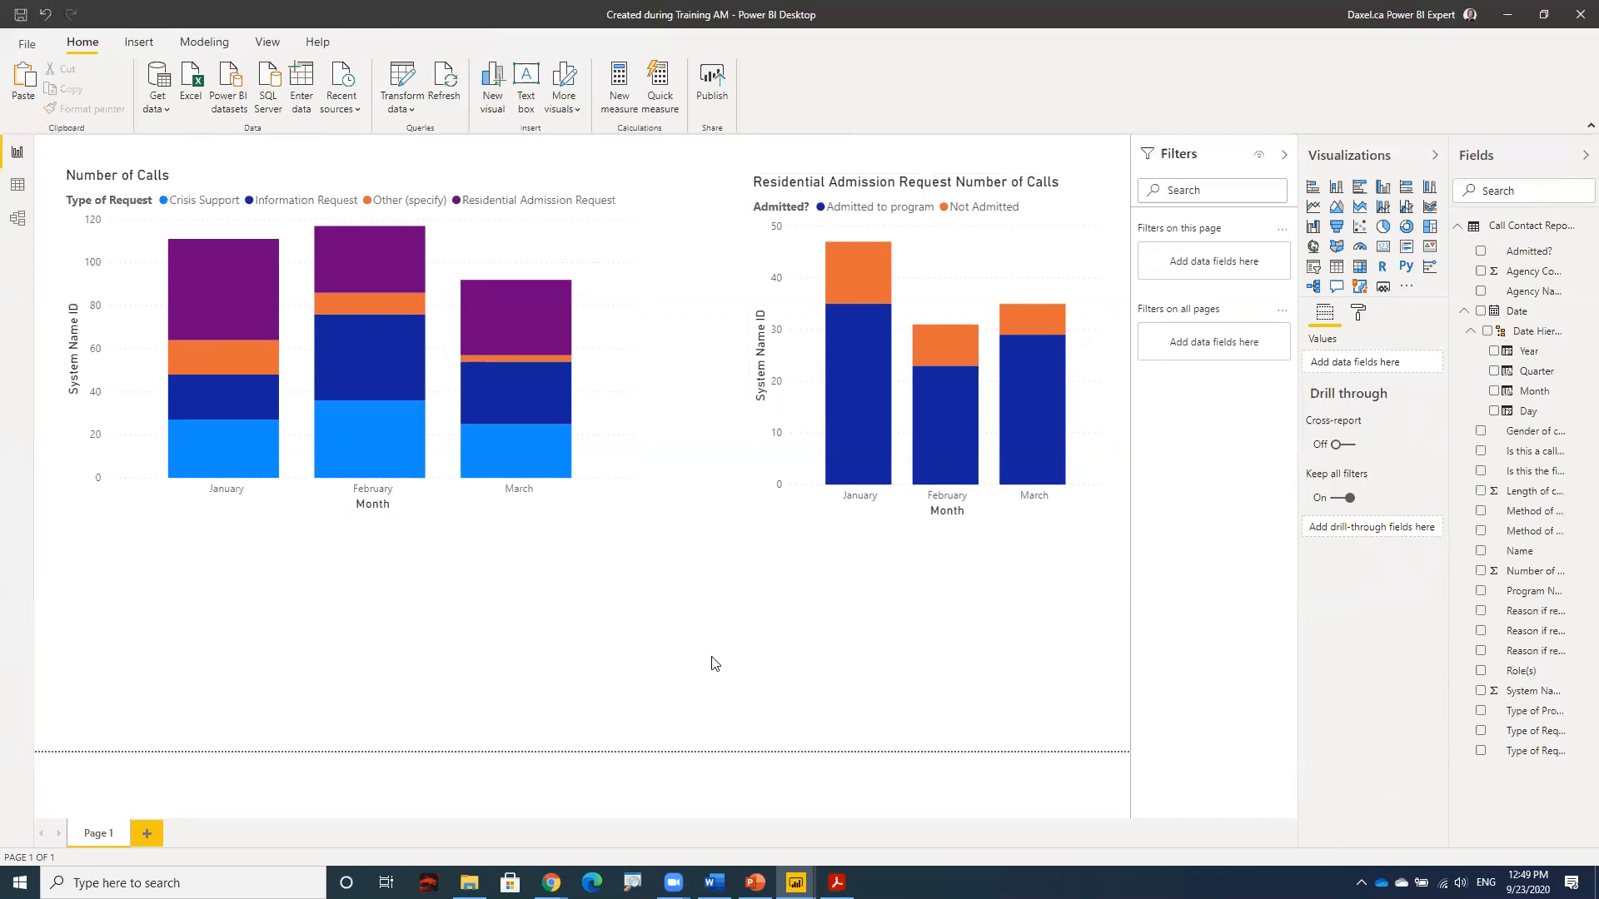
Step: Review the average call length line chart in the Session 1 report, and return to the Created during Training AM report
{"action": "mouse_move", "coordinate": [796, 881]}
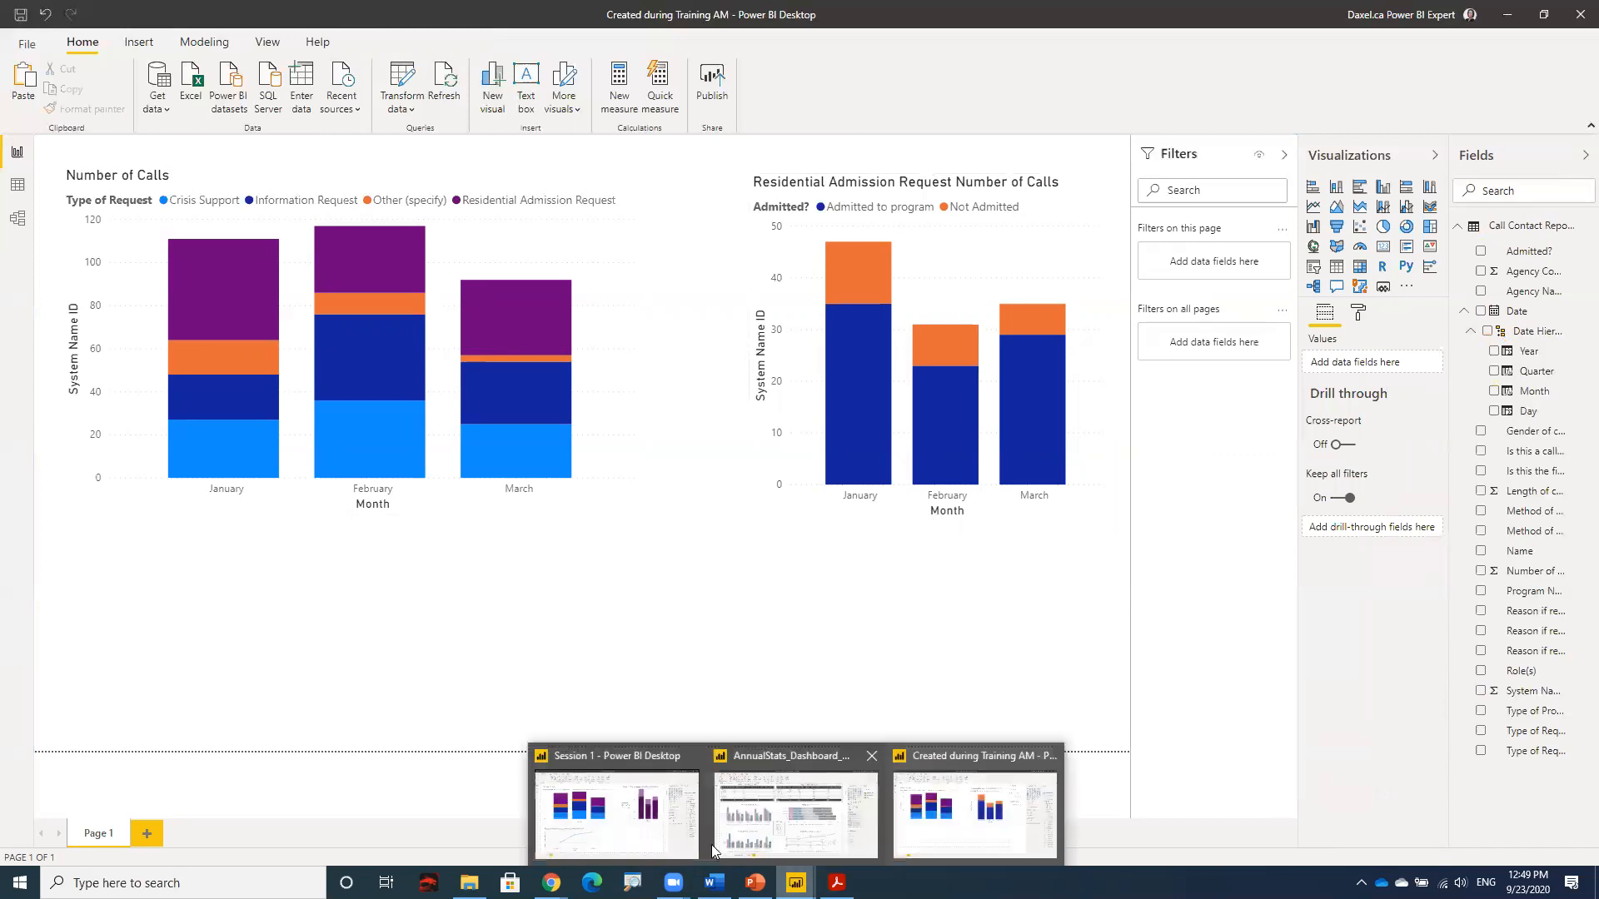
{"action": "left_click", "coordinate": [657, 826]}
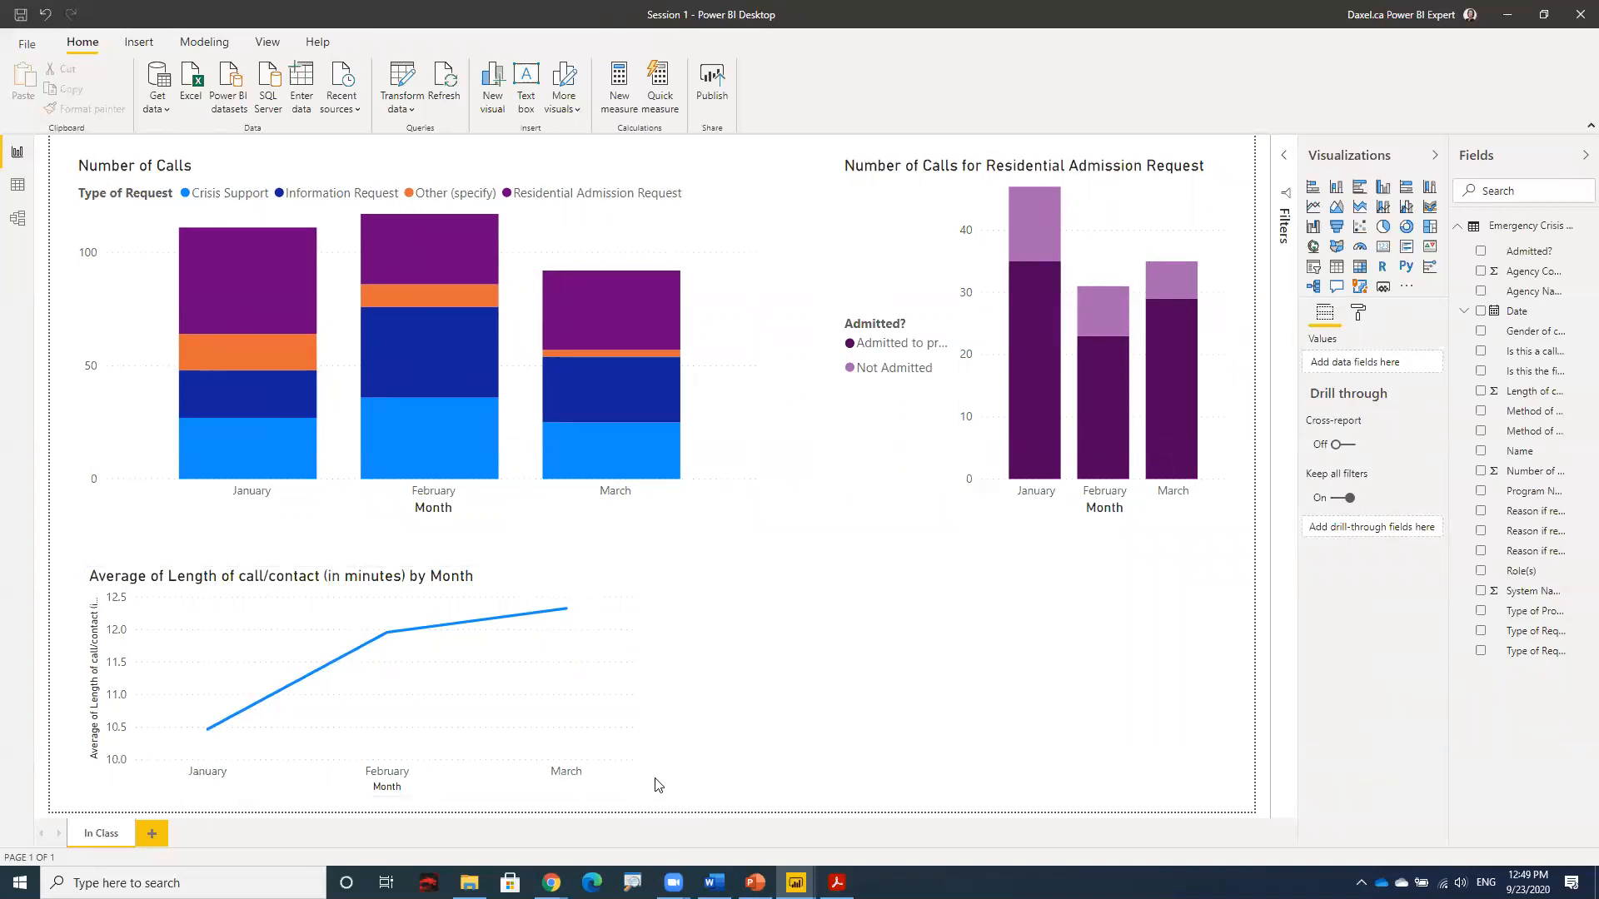
{"action": "mouse_move", "coordinate": [251, 741]}
{"action": "mouse_move", "coordinate": [796, 882]}
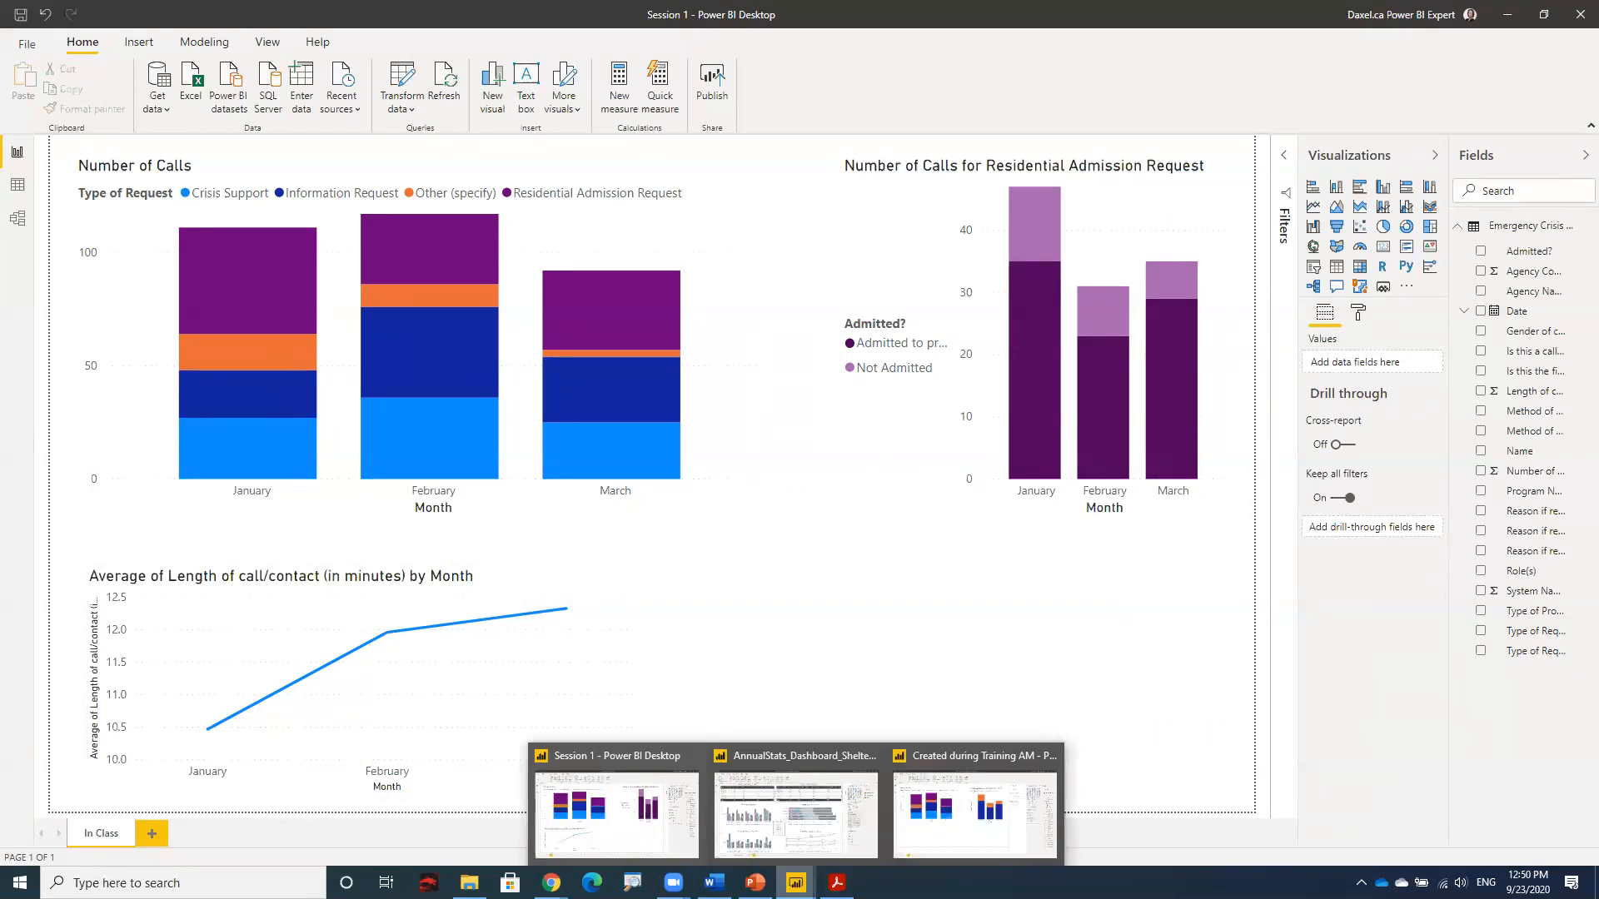
{"action": "left_click", "coordinate": [924, 845]}
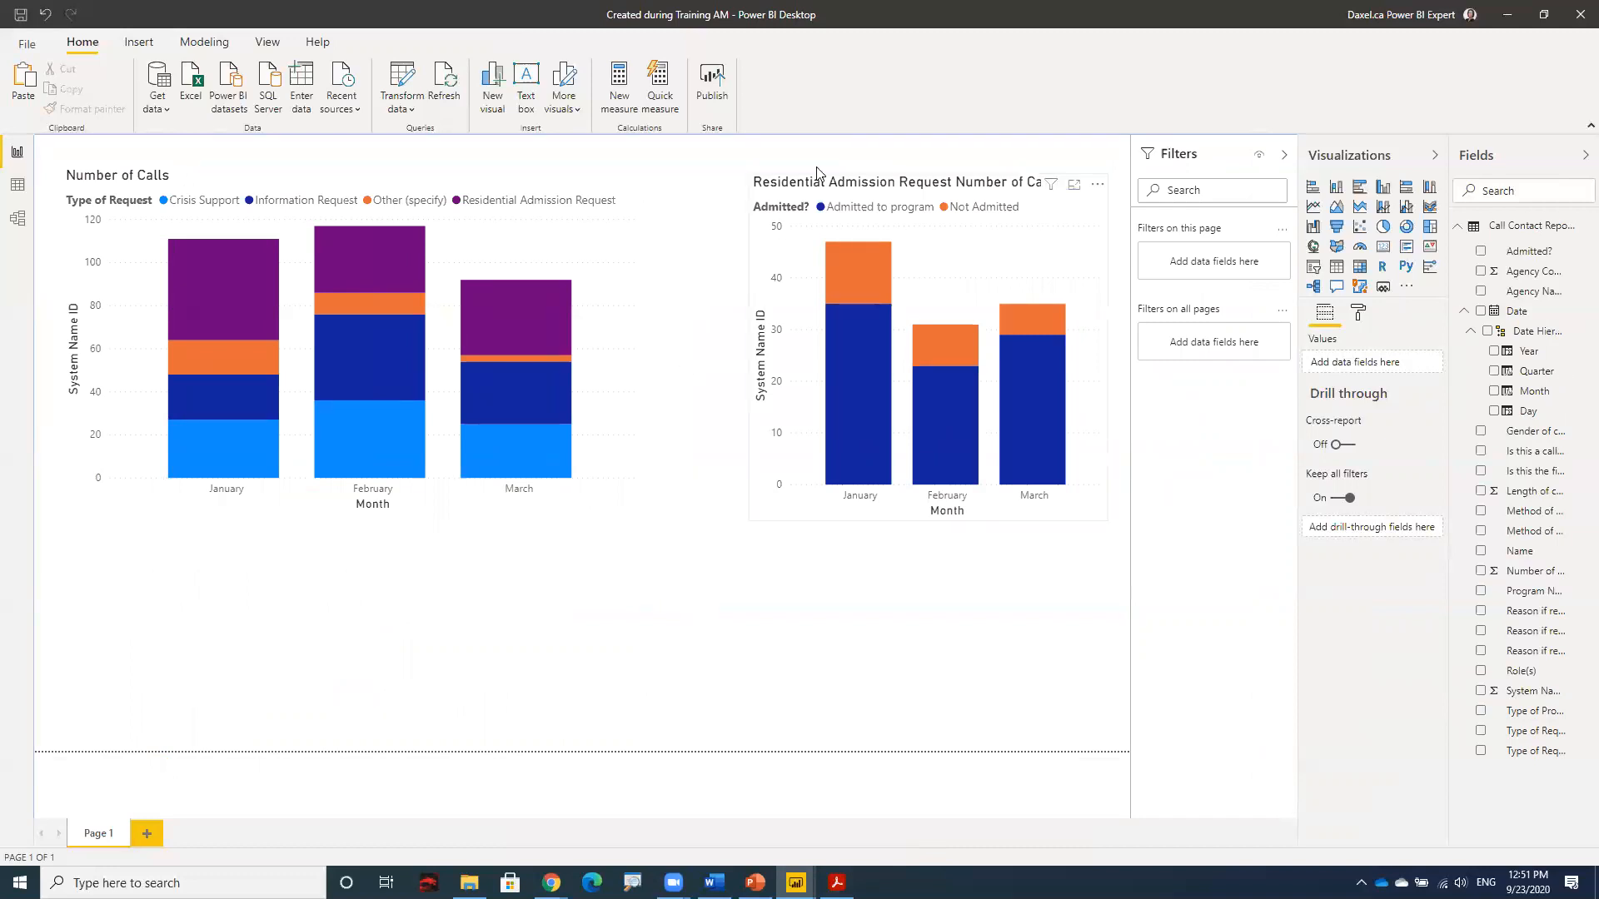
{"action": "left_click", "coordinate": [800, 181]}
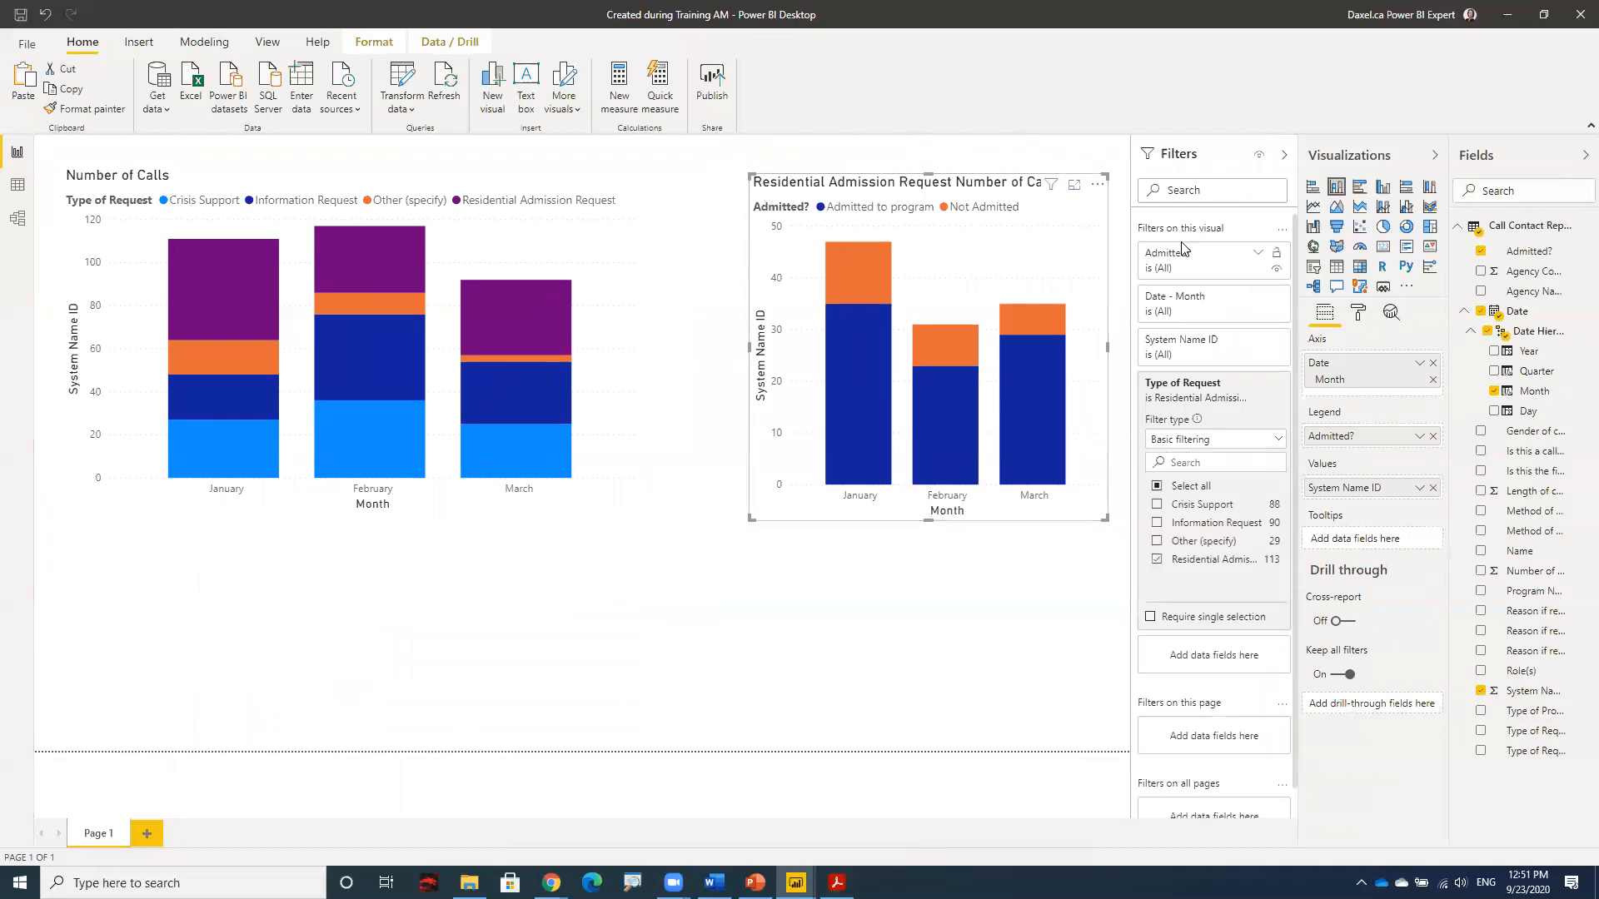
{"action": "left_click", "coordinate": [1313, 208]}
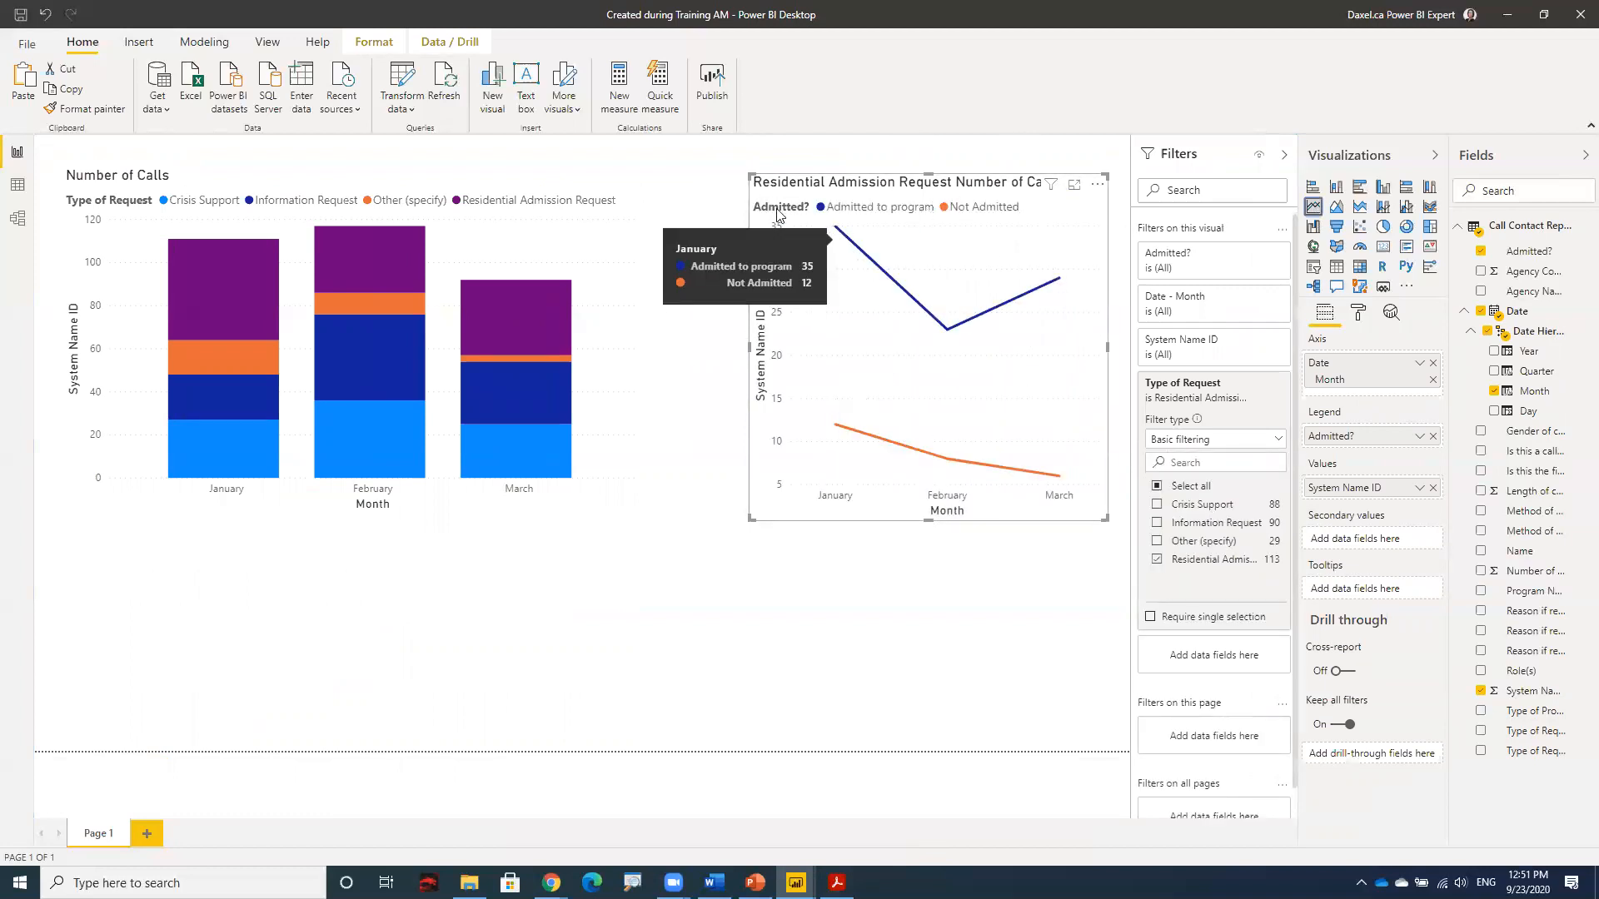
{"action": "left_click", "coordinate": [44, 17]}
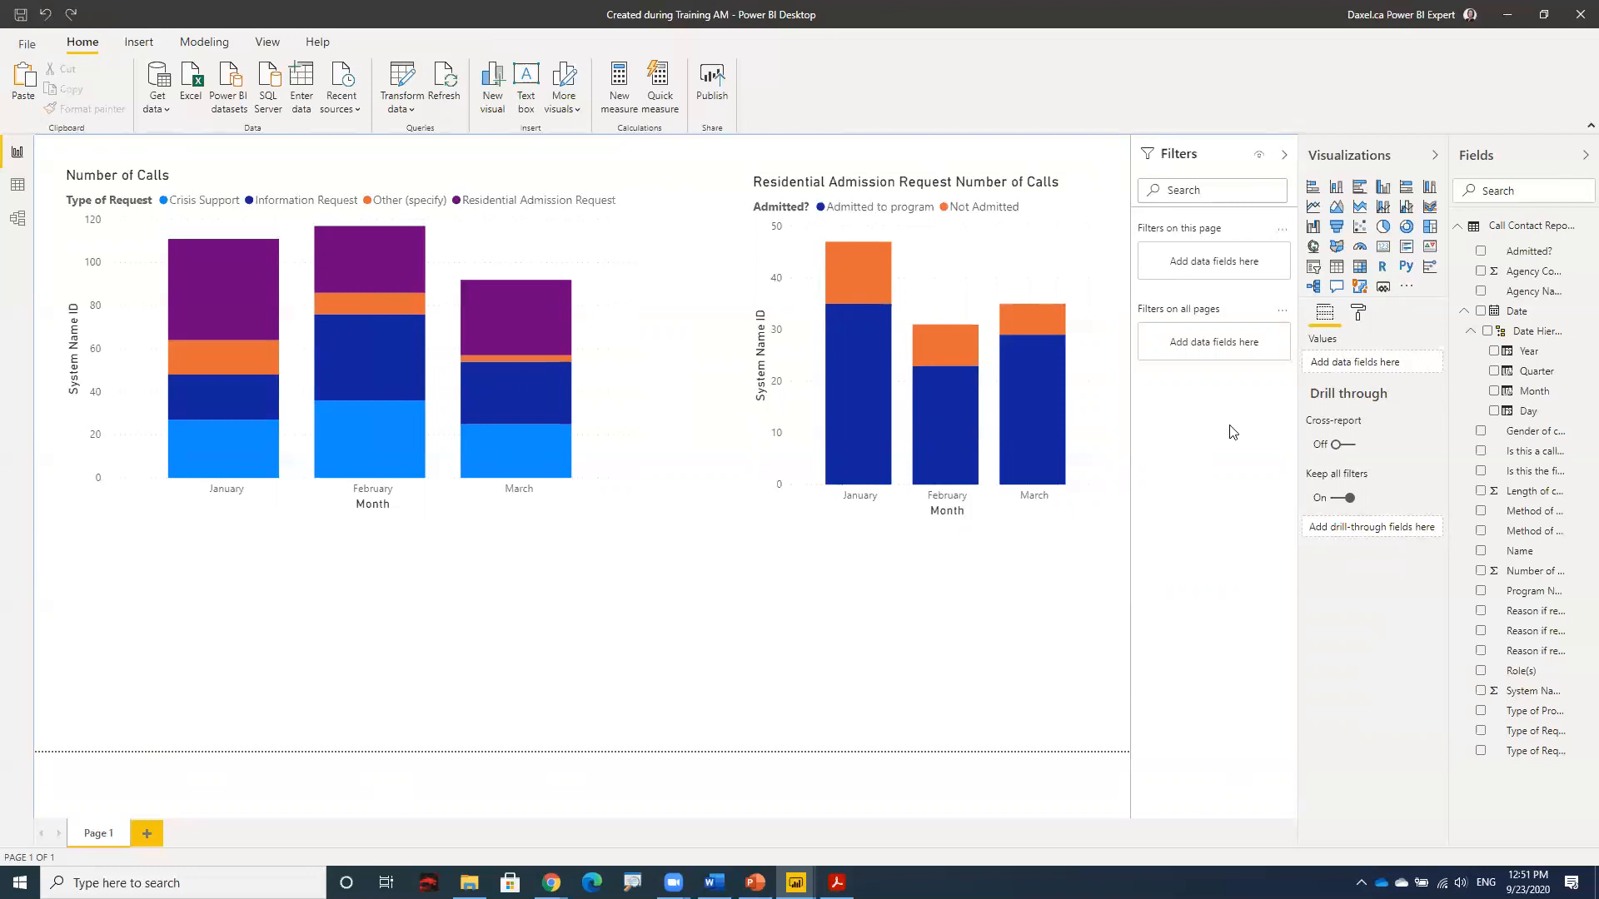
Step: Add a line chart of Length of call/contact (in minutes) by Month below the Number of Calls chart, and inspect January's value
{"action": "left_click", "coordinate": [1314, 208]}
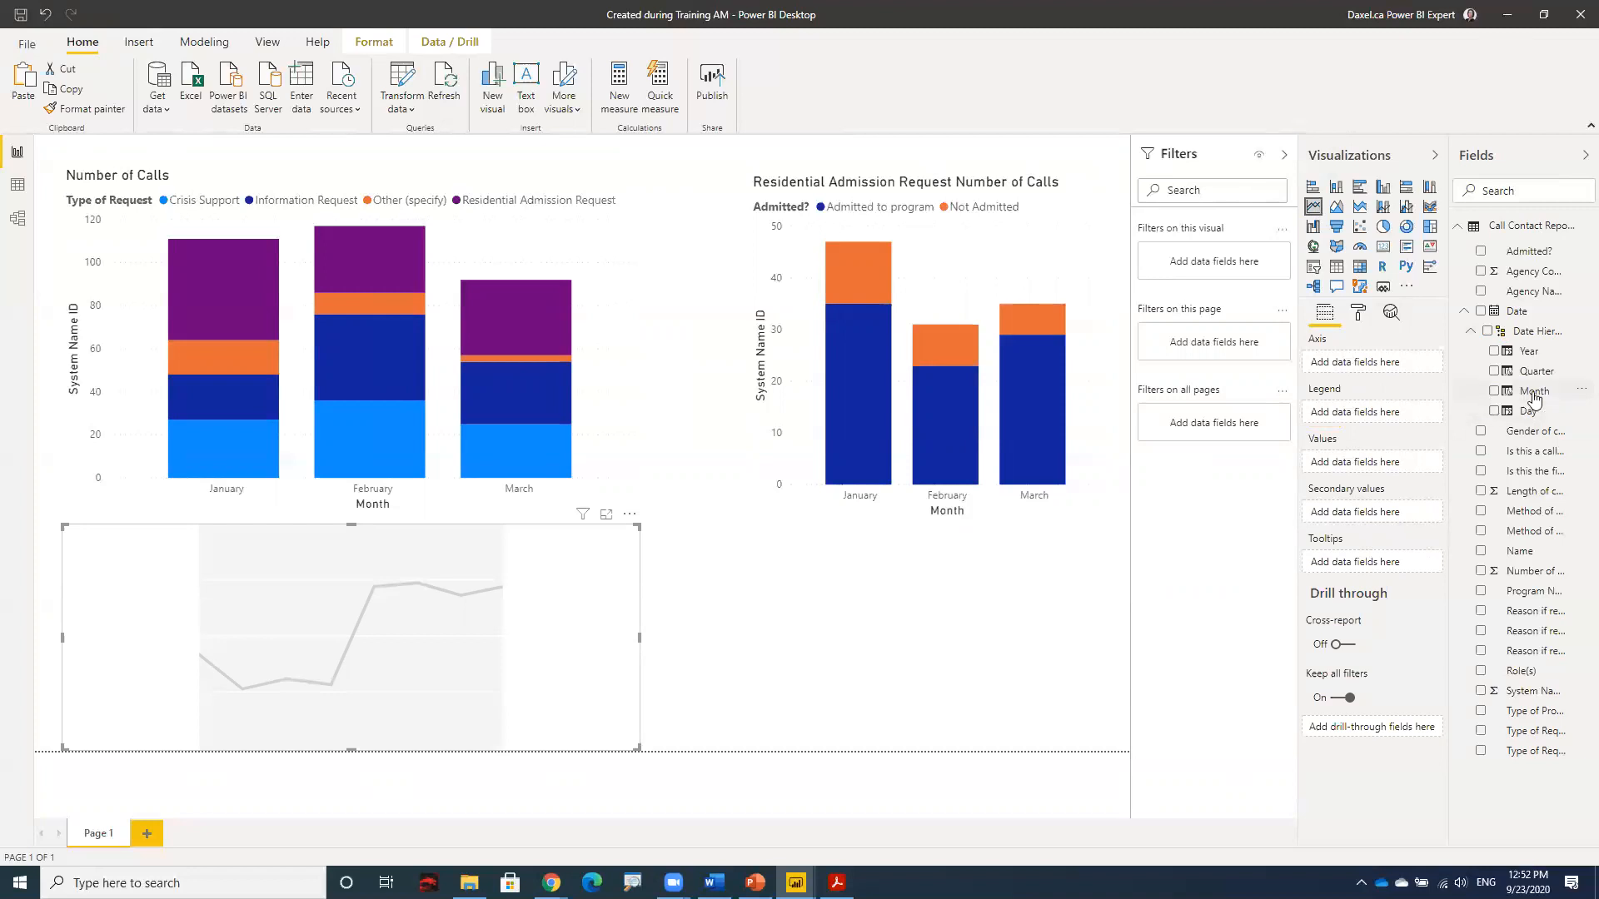
{"action": "left_click_drag", "start_coordinate": [1535, 393], "coordinate": [1427, 367]}
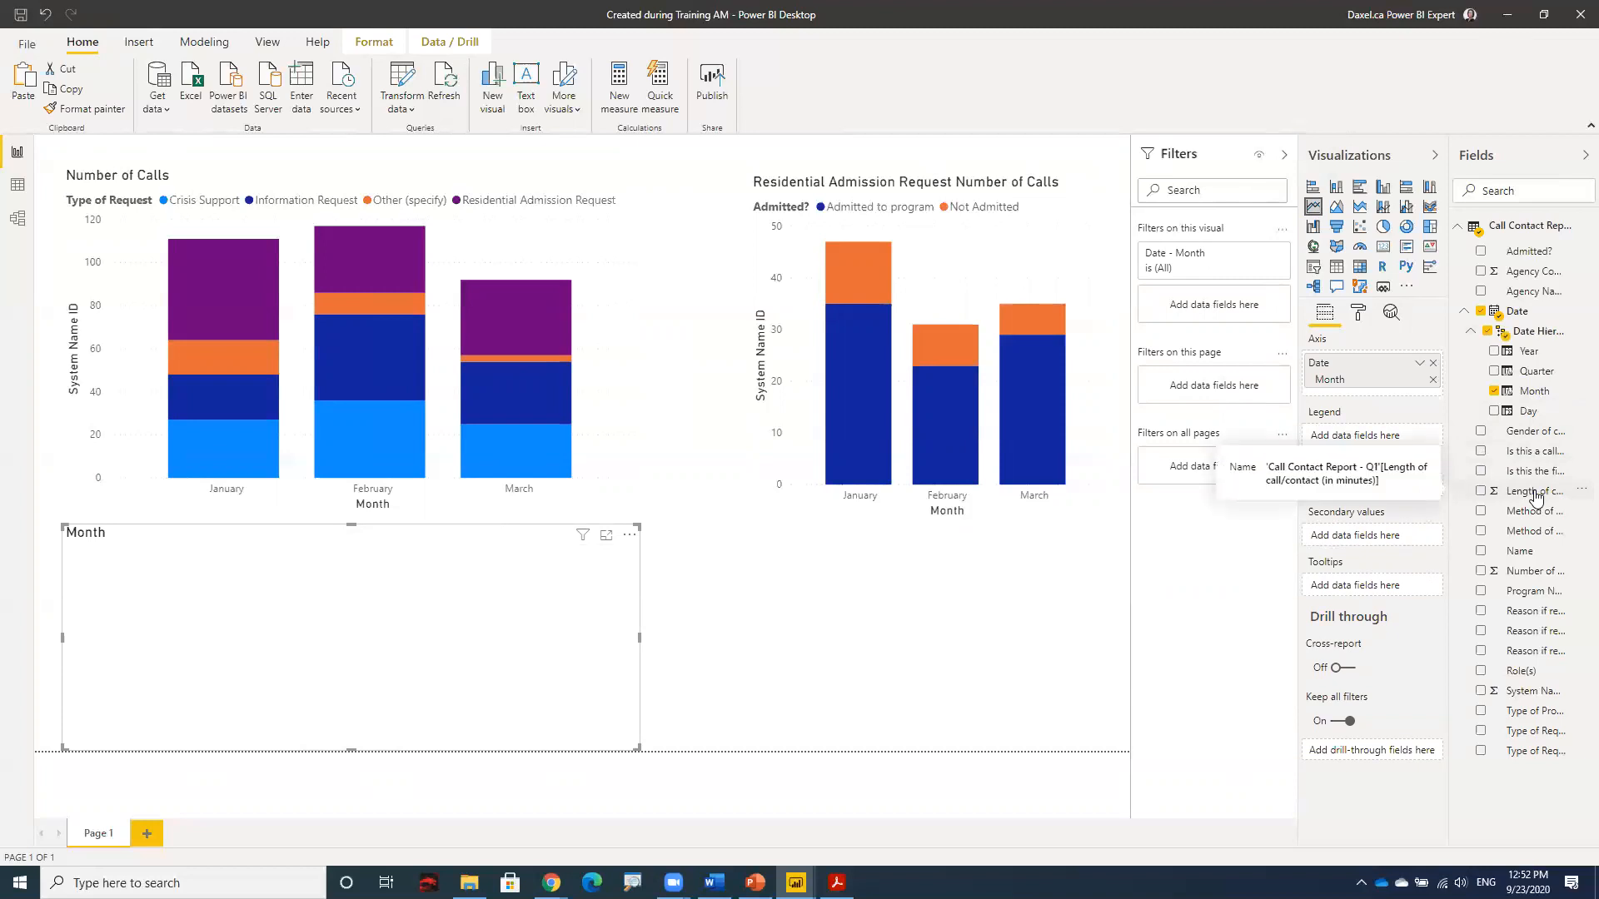
{"action": "left_click_drag", "start_coordinate": [1536, 493], "coordinate": [1387, 493]}
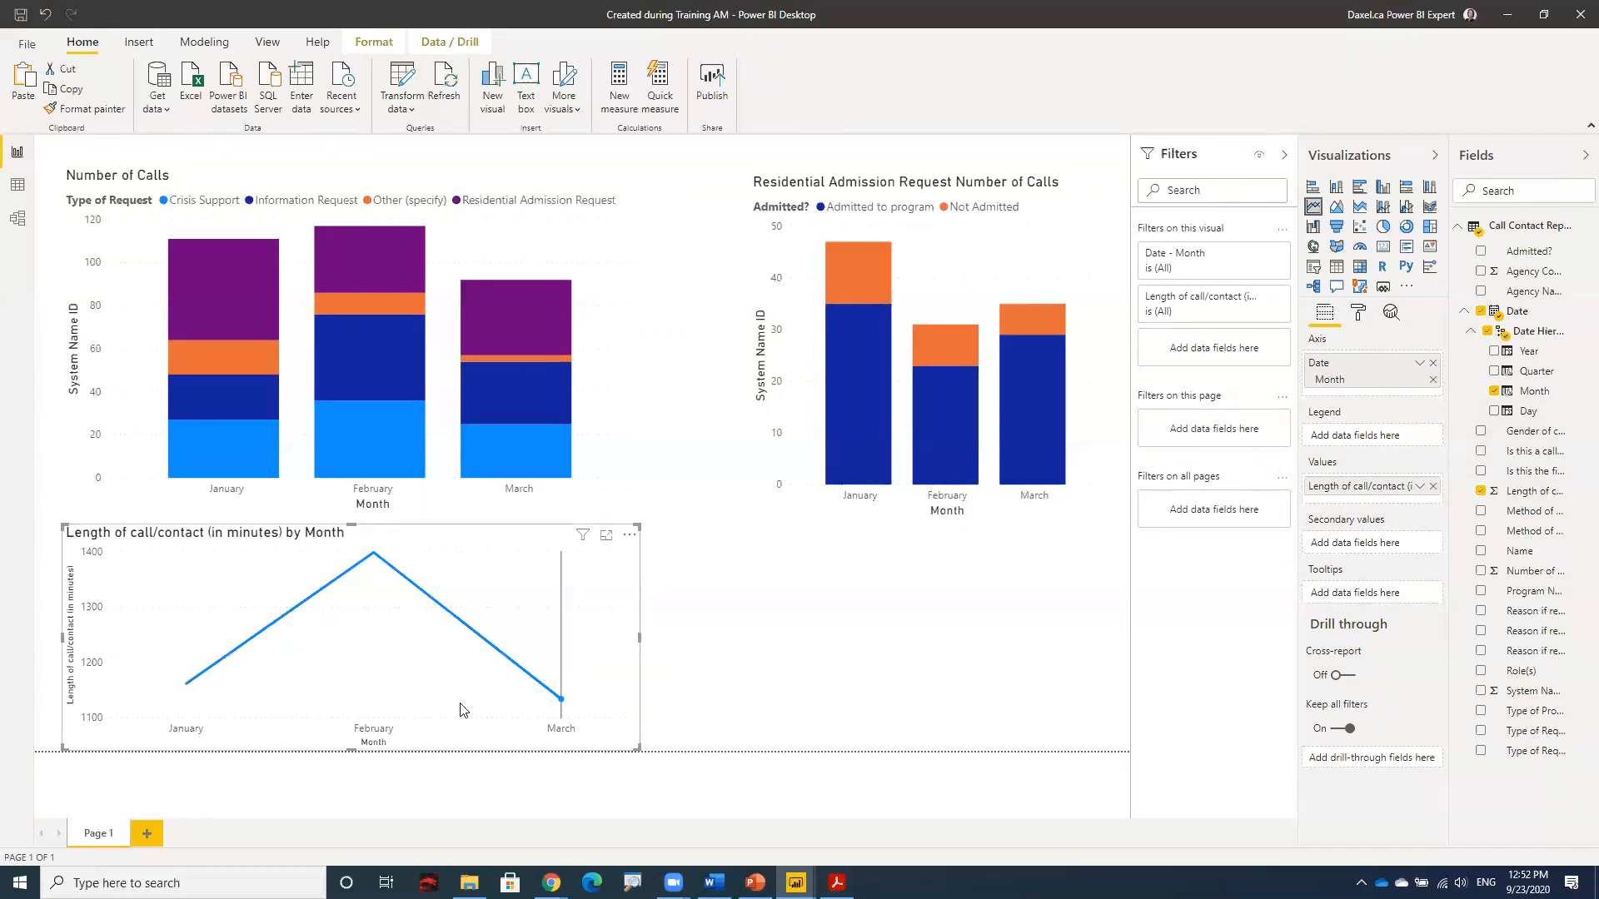
{"action": "mouse_move", "coordinate": [184, 692]}
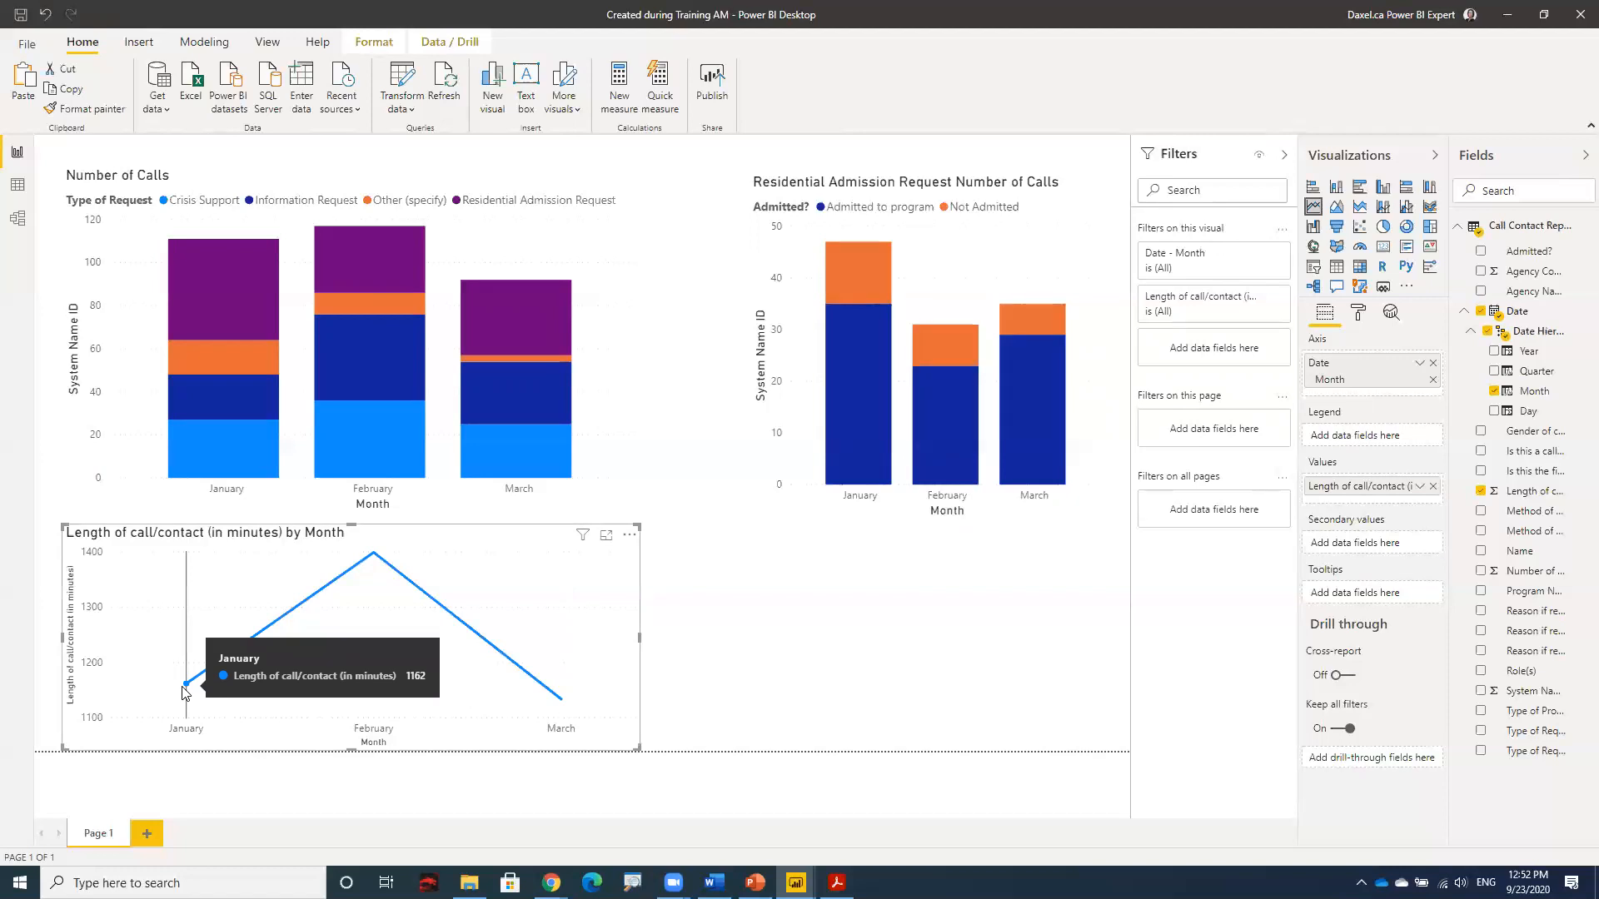
{"action": "left_click", "coordinate": [739, 700]}
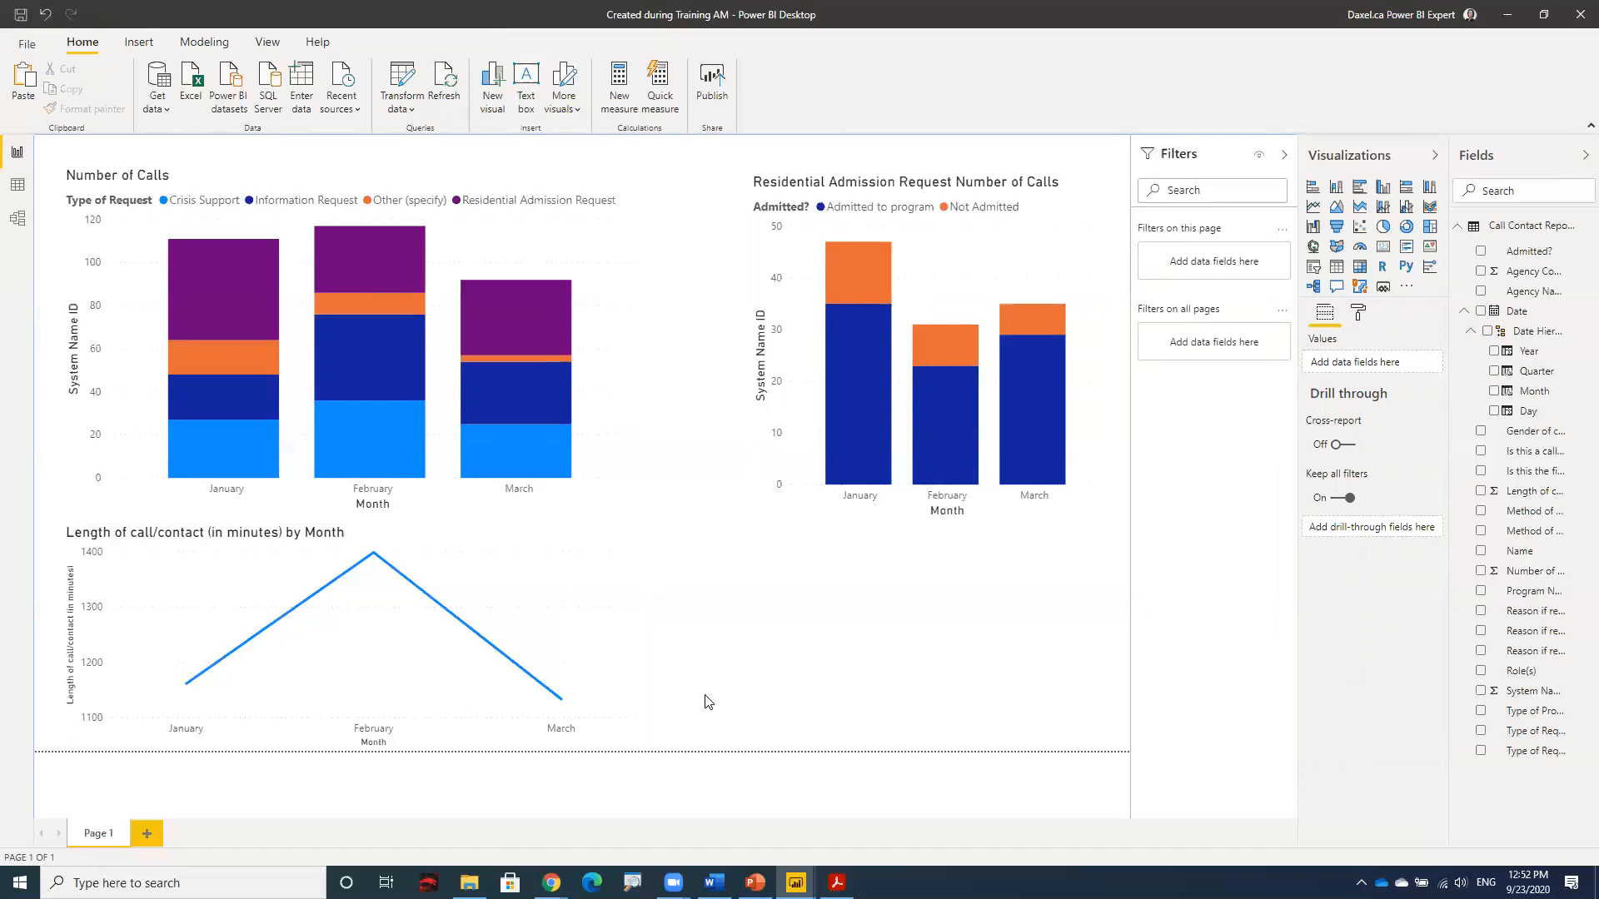
Step: Examine the Length of call/contact (in minutes) column in the data table, and return to the report page
{"action": "left_click", "coordinate": [17, 185]}
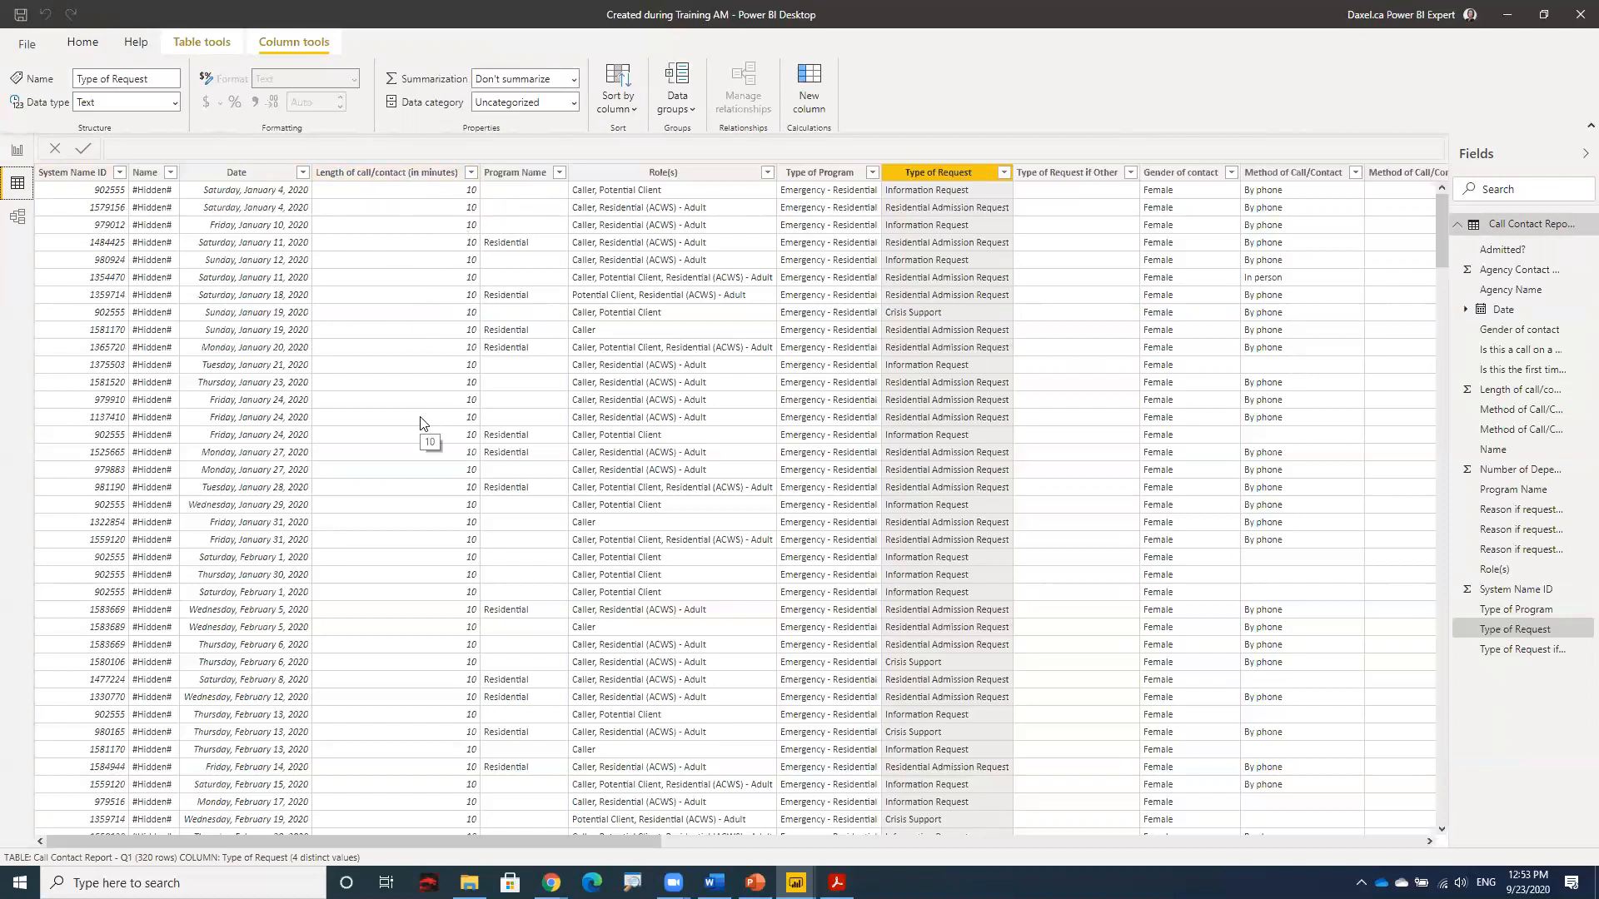
{"action": "left_click", "coordinate": [370, 175]}
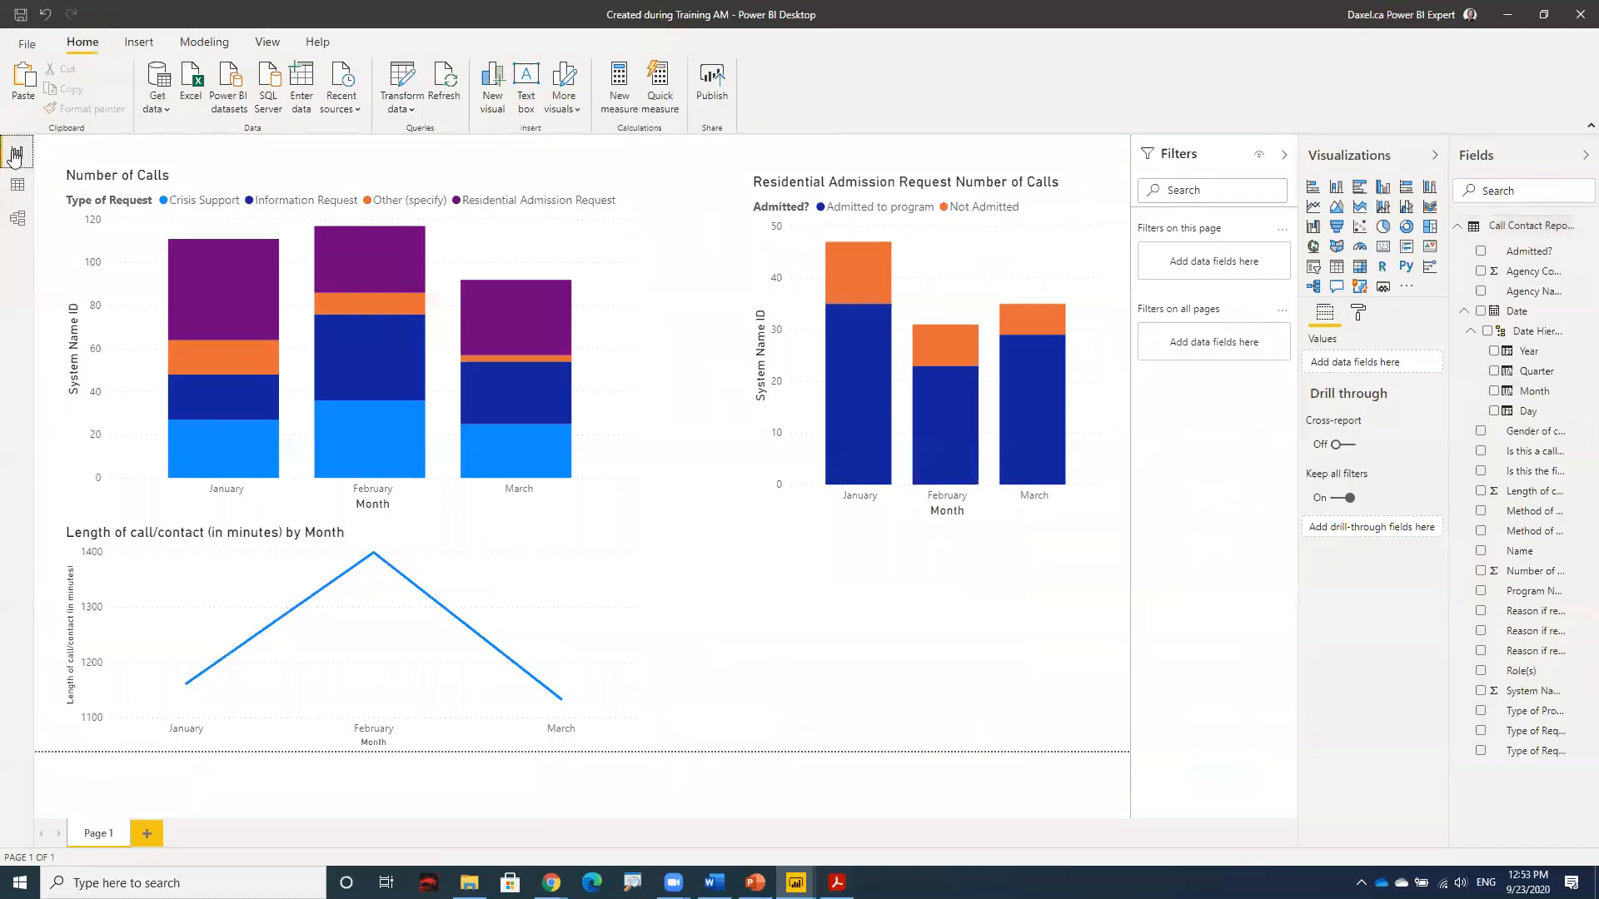
{"action": "left_click", "coordinate": [12, 153]}
Step: Summarize the line chart's Length of call/contact (in minutes) values by Average, inspect the plotted monthly values, and deselect the chart
{"action": "left_click", "coordinate": [220, 539]}
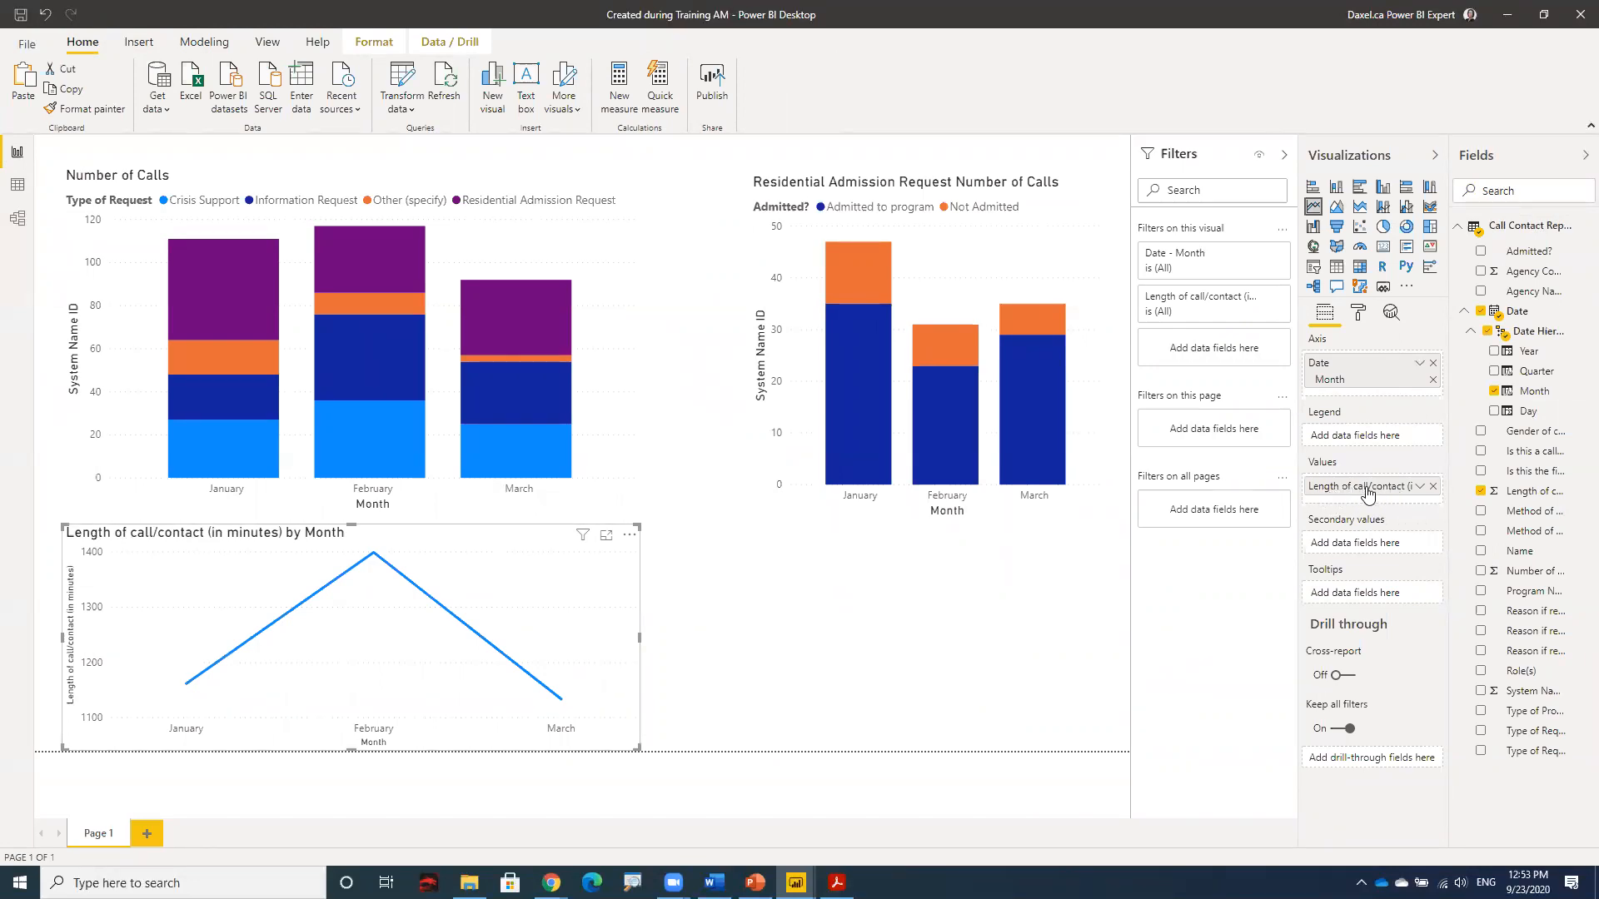
{"action": "left_click", "coordinate": [1420, 487]}
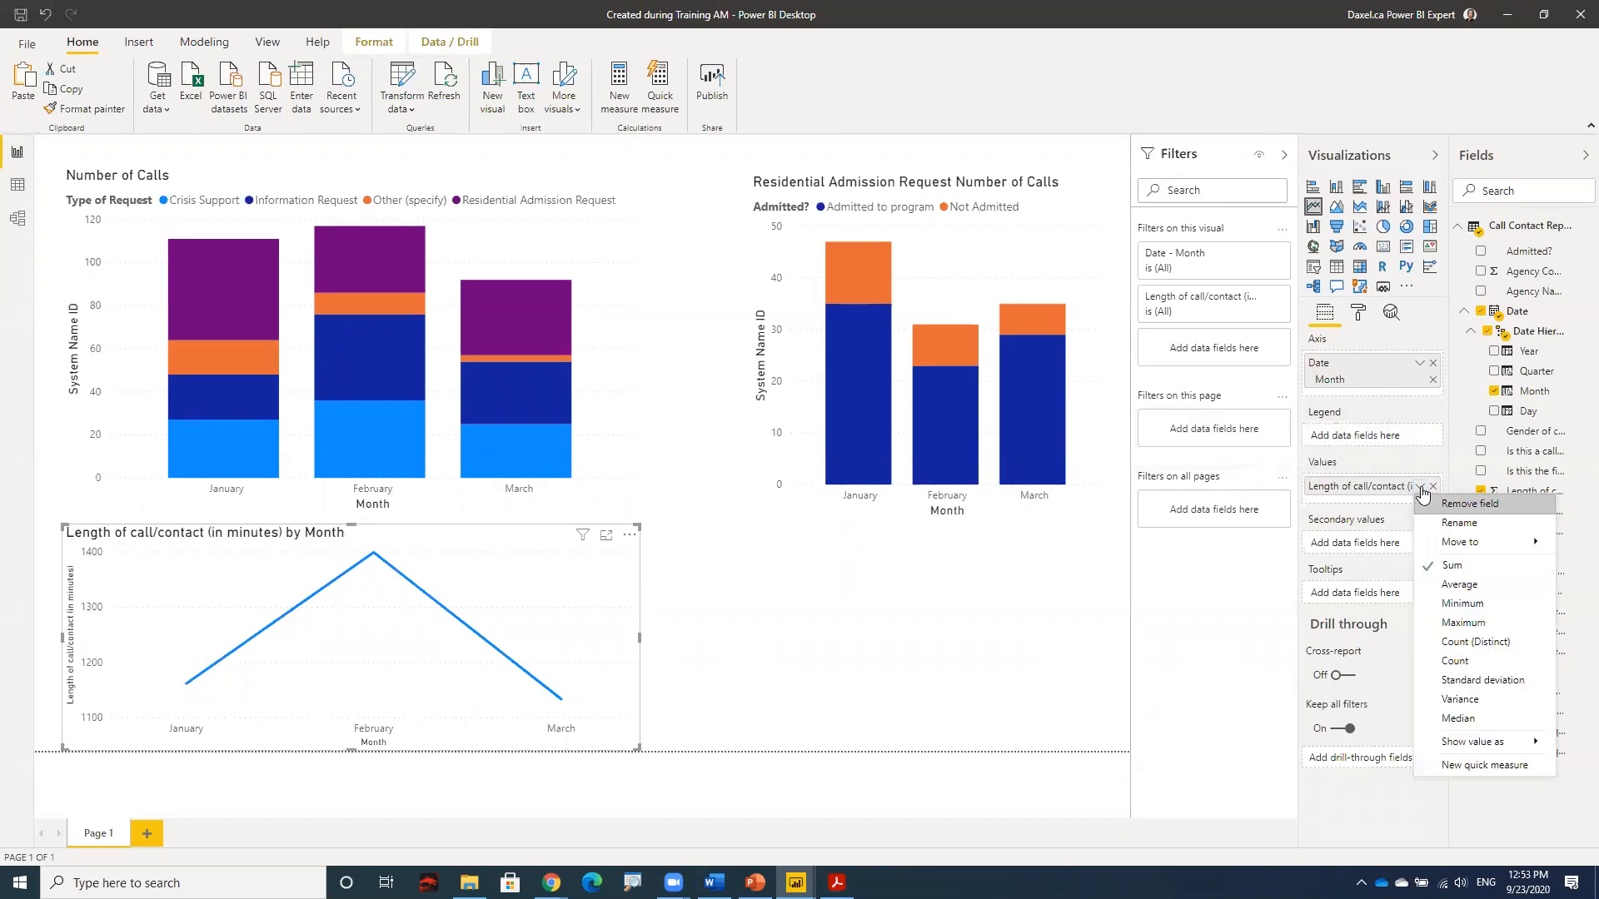
{"action": "left_click", "coordinate": [1481, 591]}
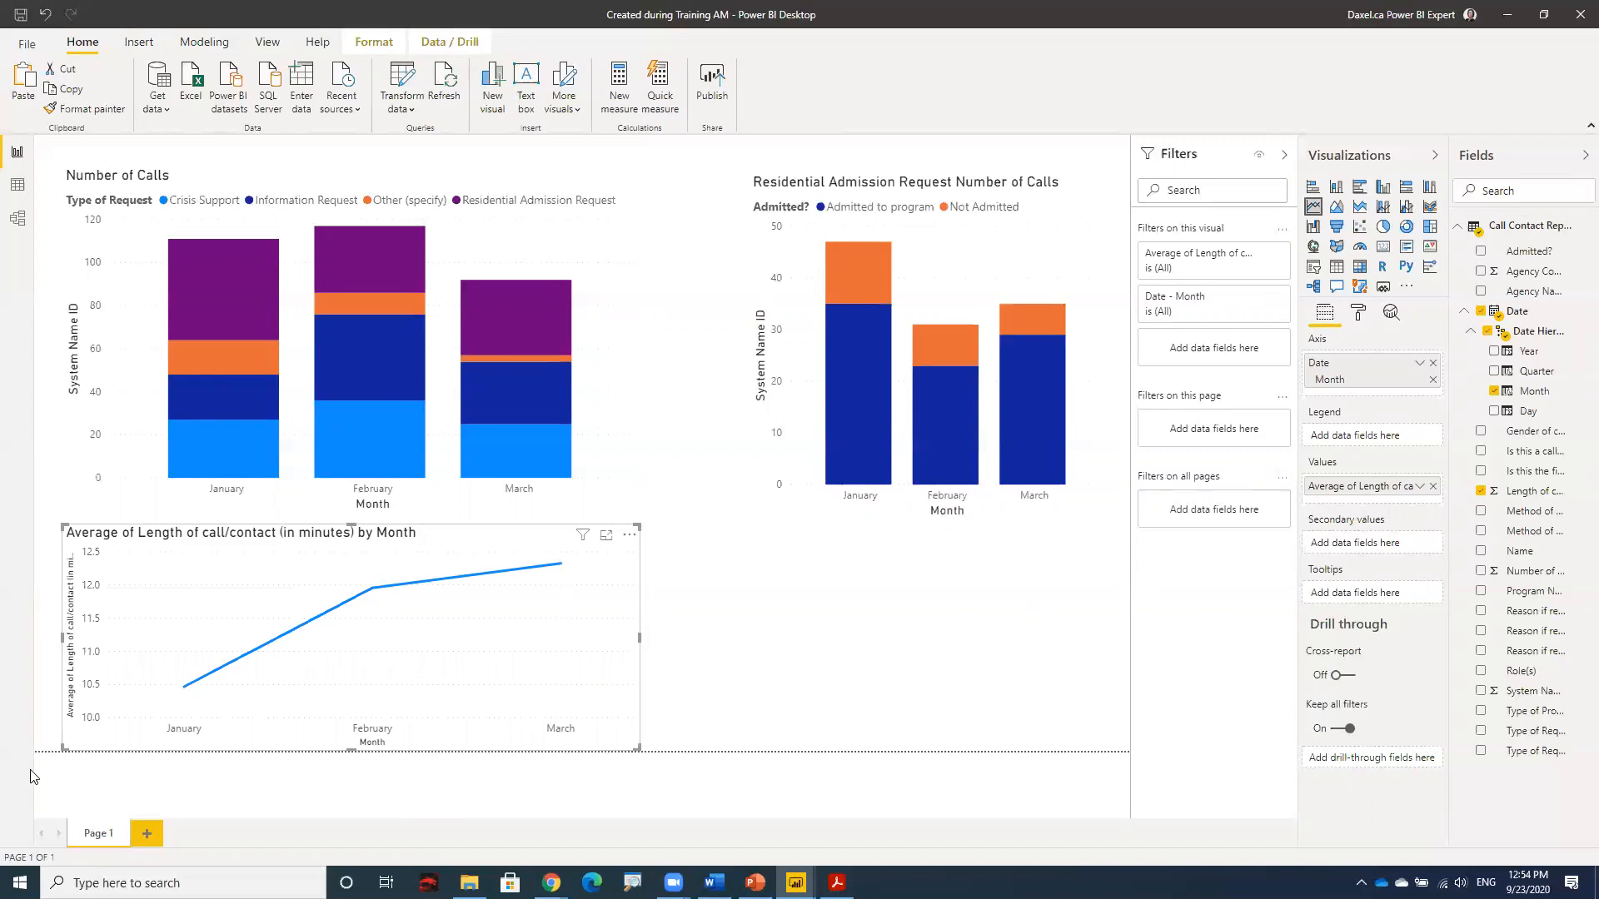
{"action": "mouse_move", "coordinate": [184, 691]}
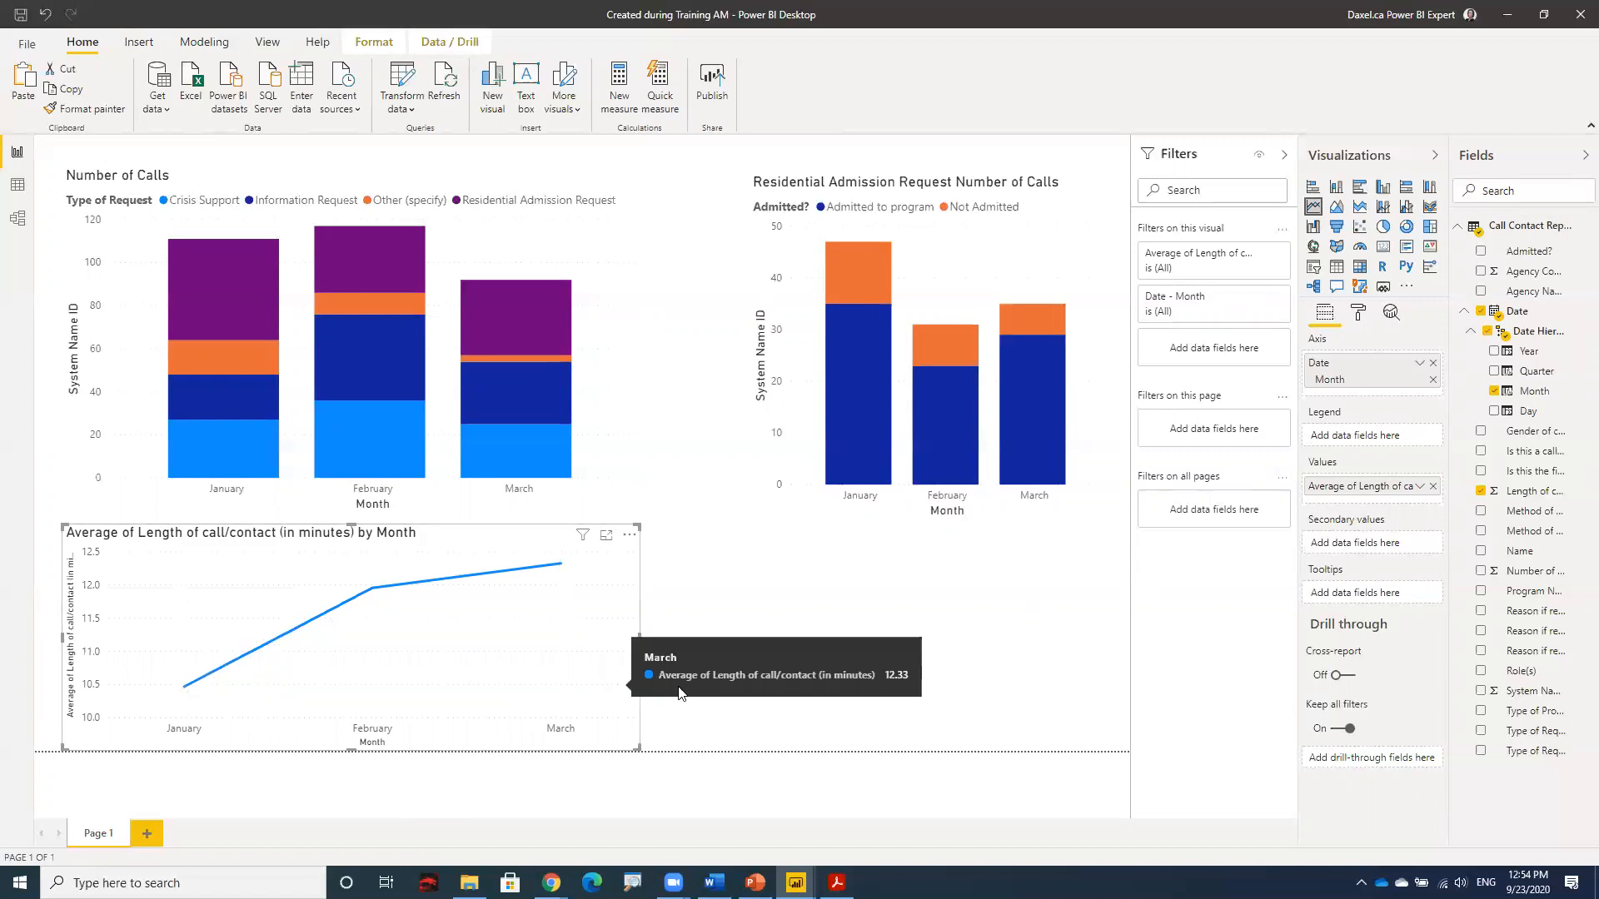
{"action": "left_click", "coordinate": [737, 720]}
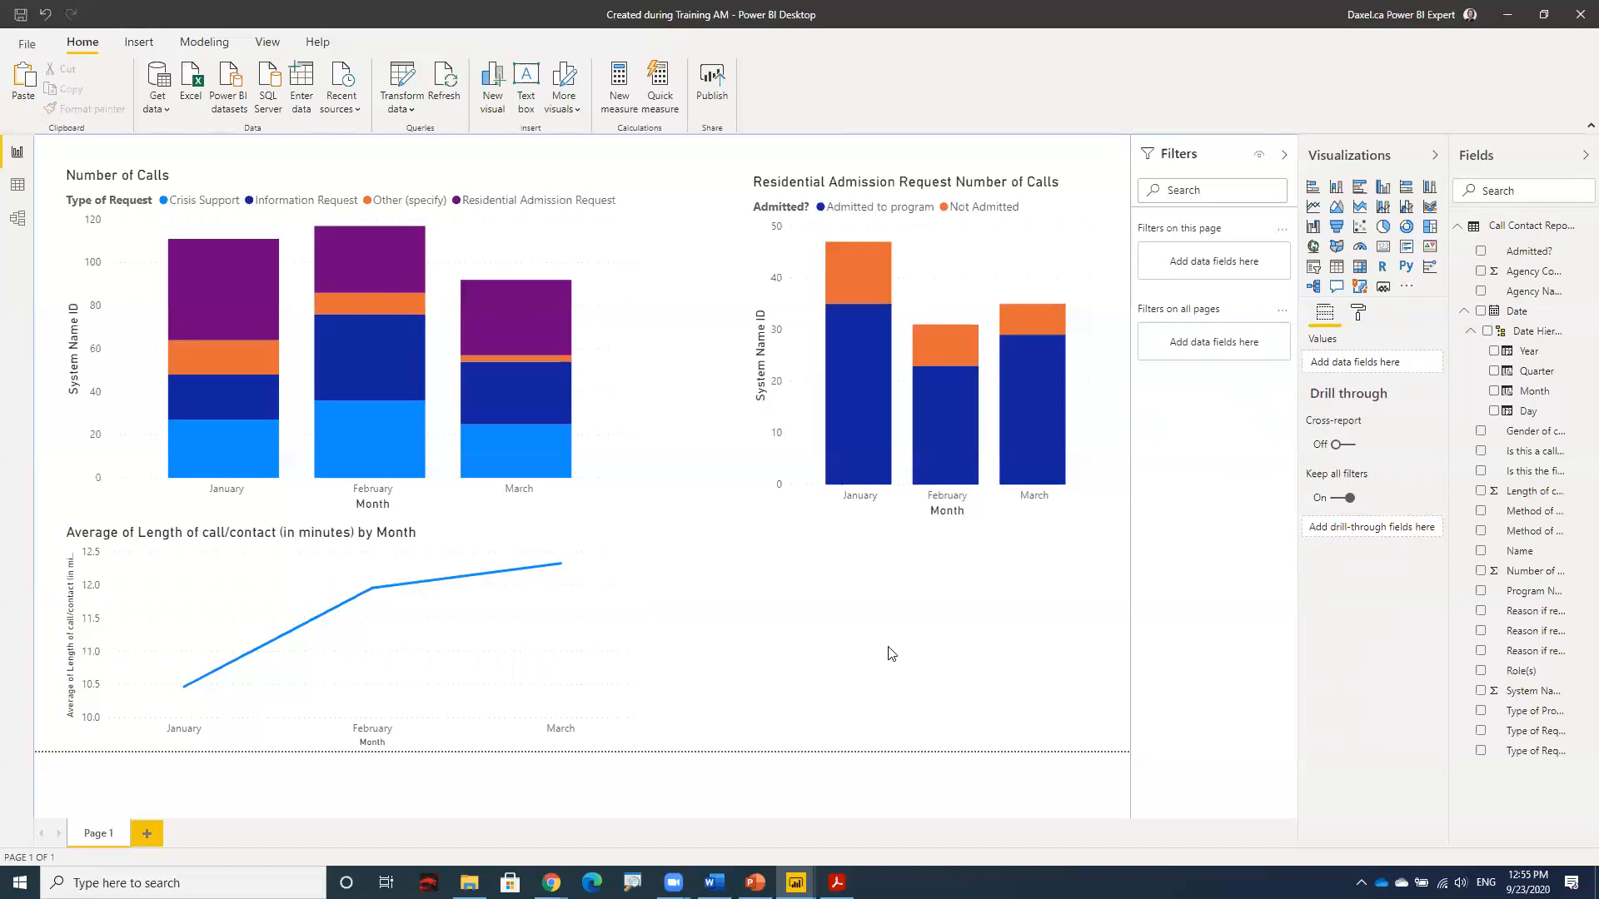
Step: Inspect the line chart's March value, and test cross-highlighting from January's Admitted to program segment before clearing the highlight
{"action": "mouse_move", "coordinate": [541, 635]}
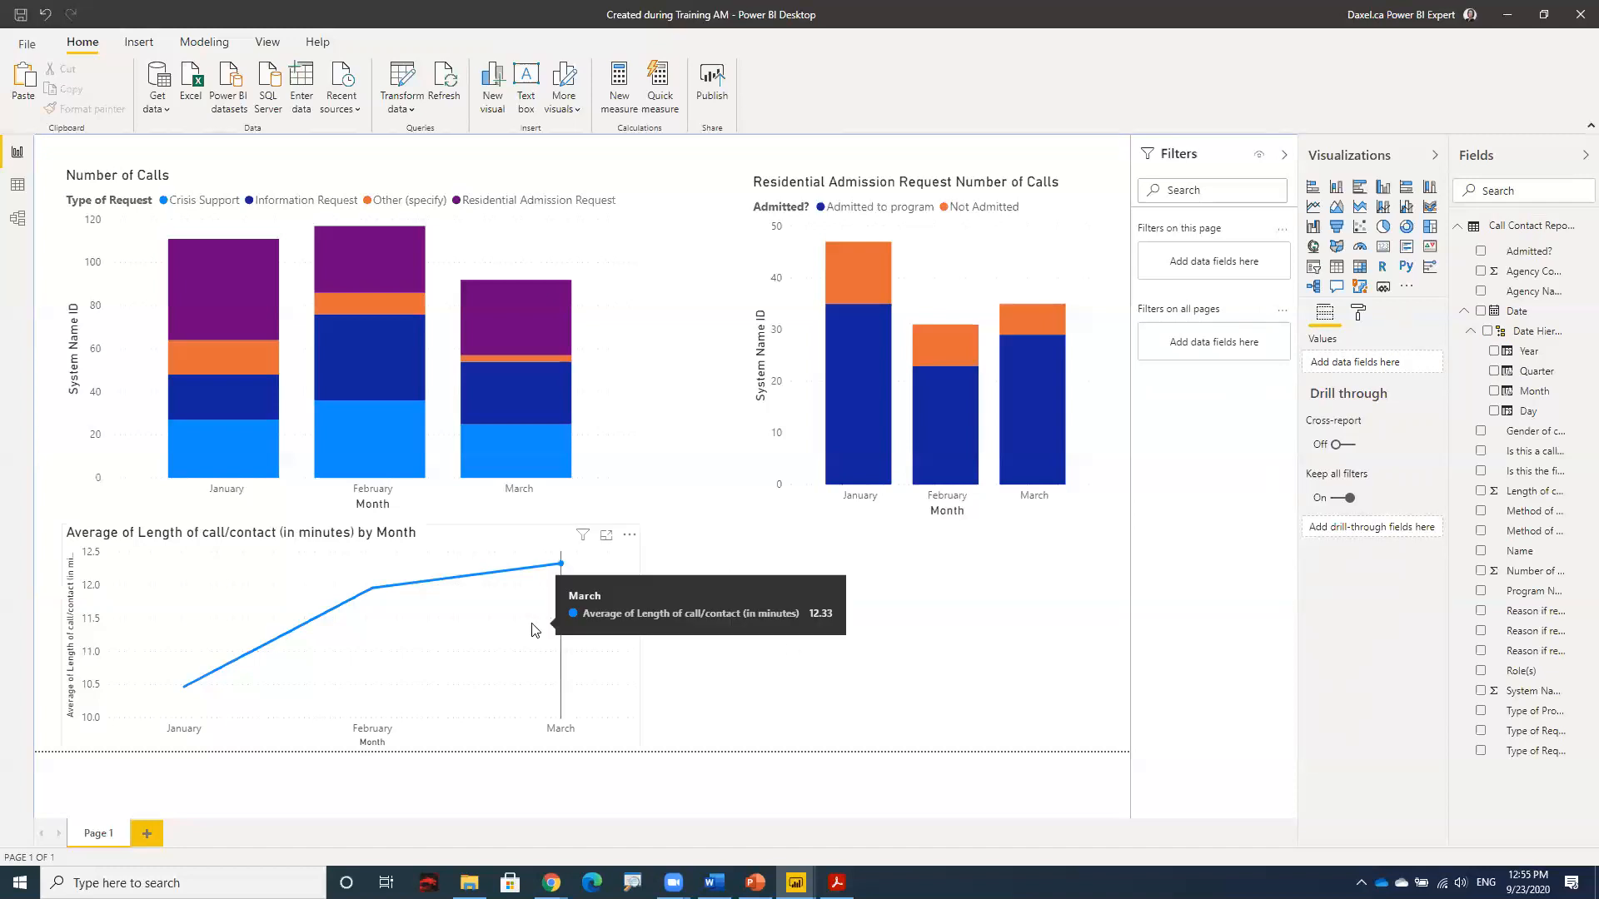
{"action": "left_click", "coordinate": [458, 542]}
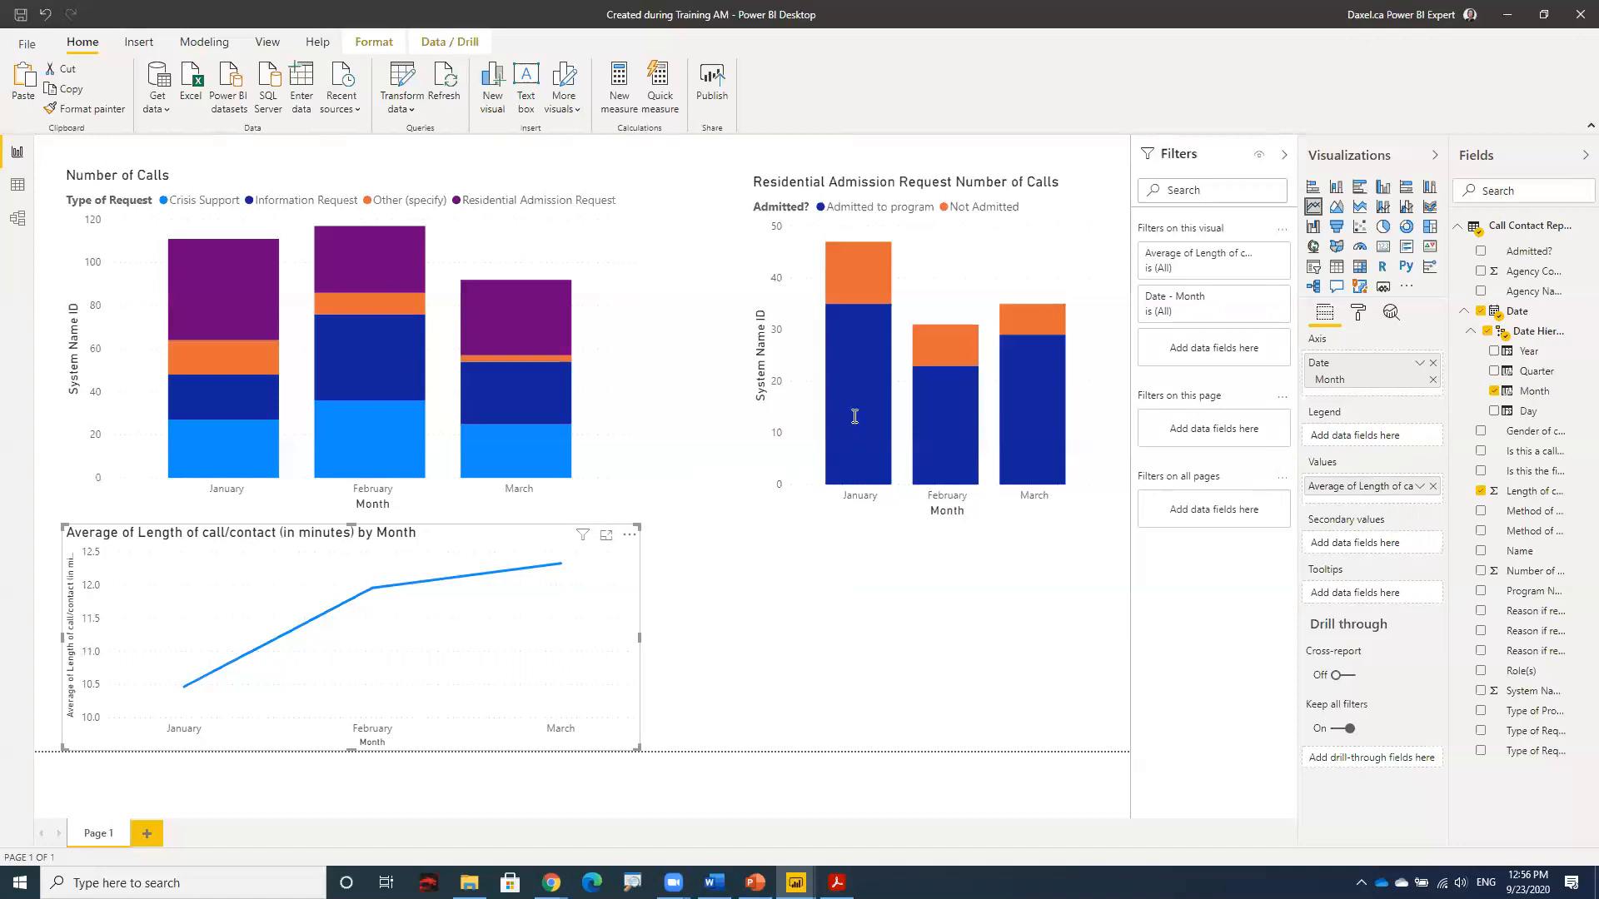
{"action": "left_click", "coordinate": [954, 637]}
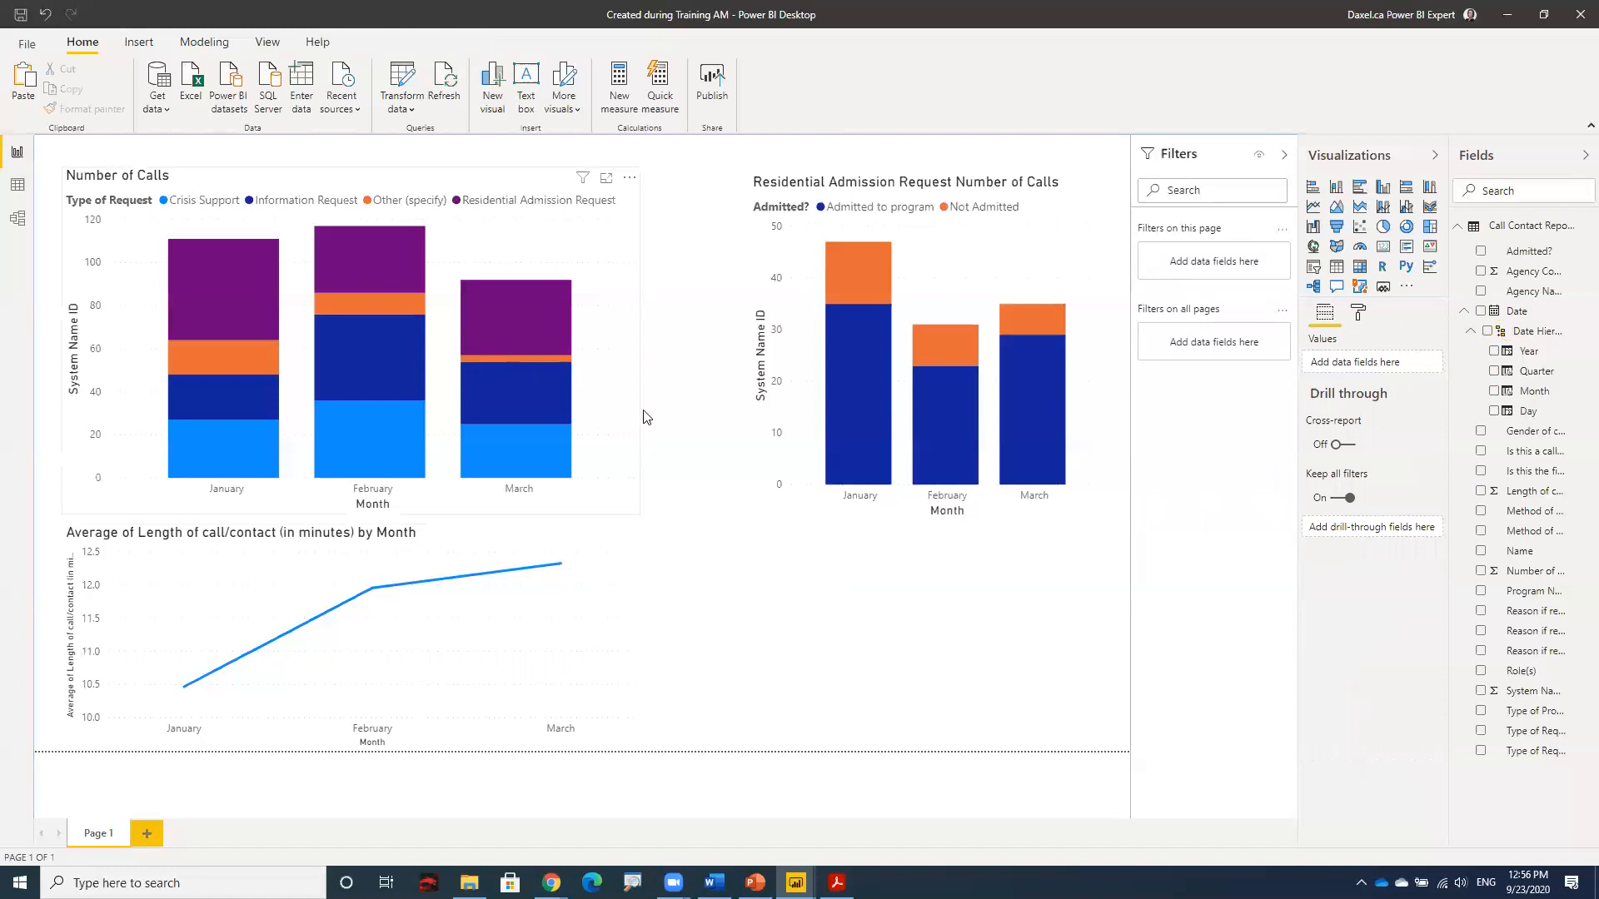
{"action": "left_click", "coordinate": [843, 460]}
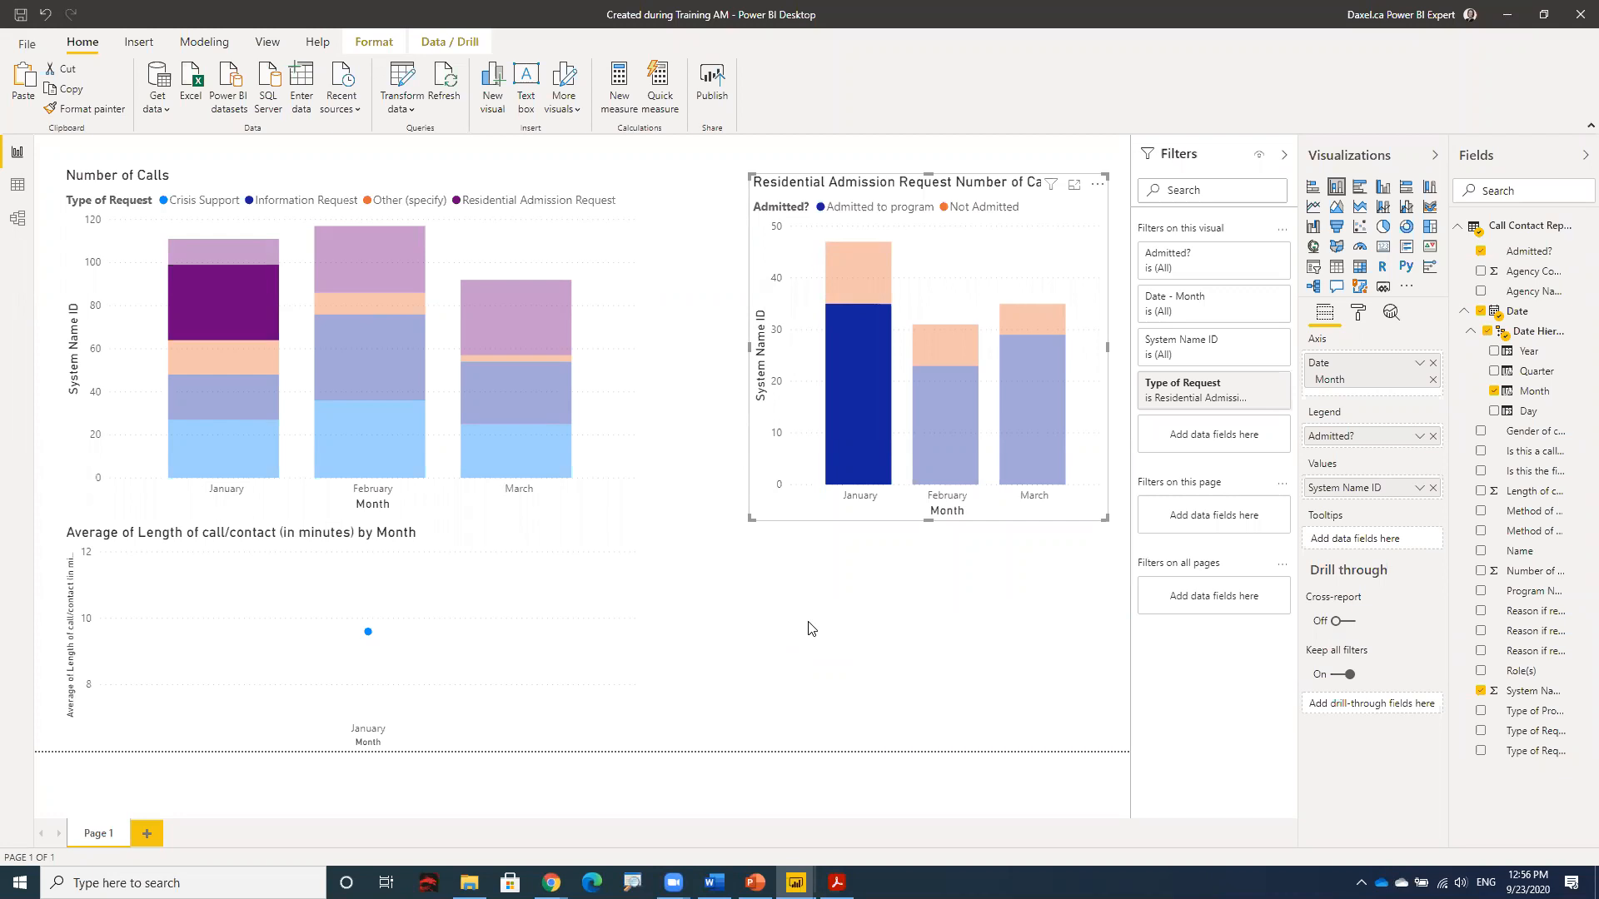
{"action": "left_click", "coordinate": [856, 441]}
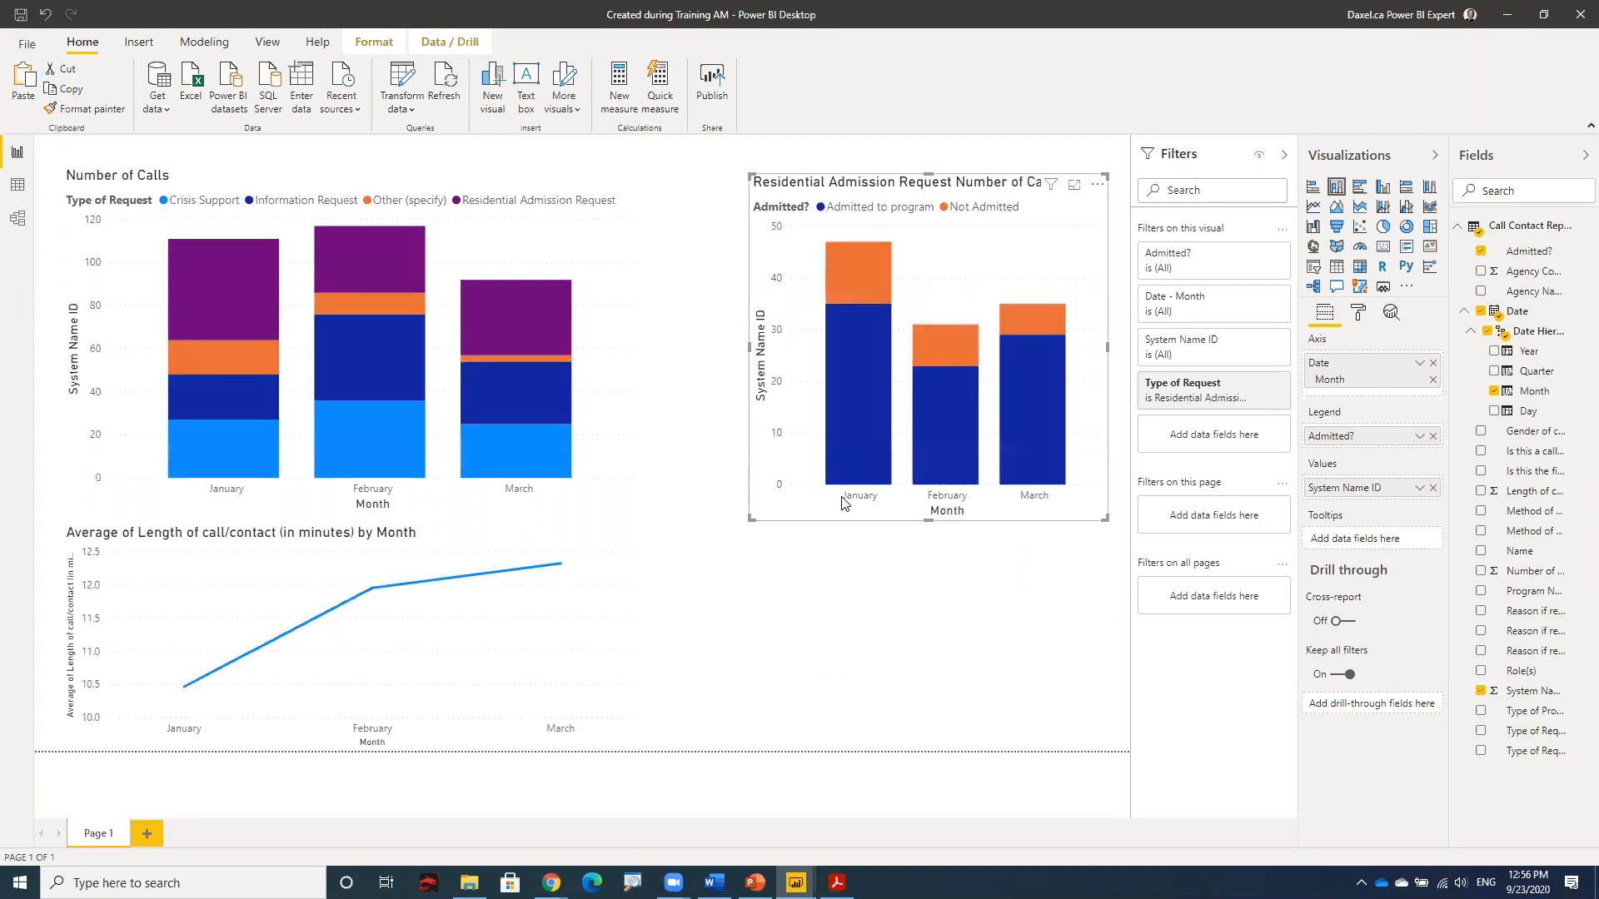
{"action": "mouse_move", "coordinate": [844, 451]}
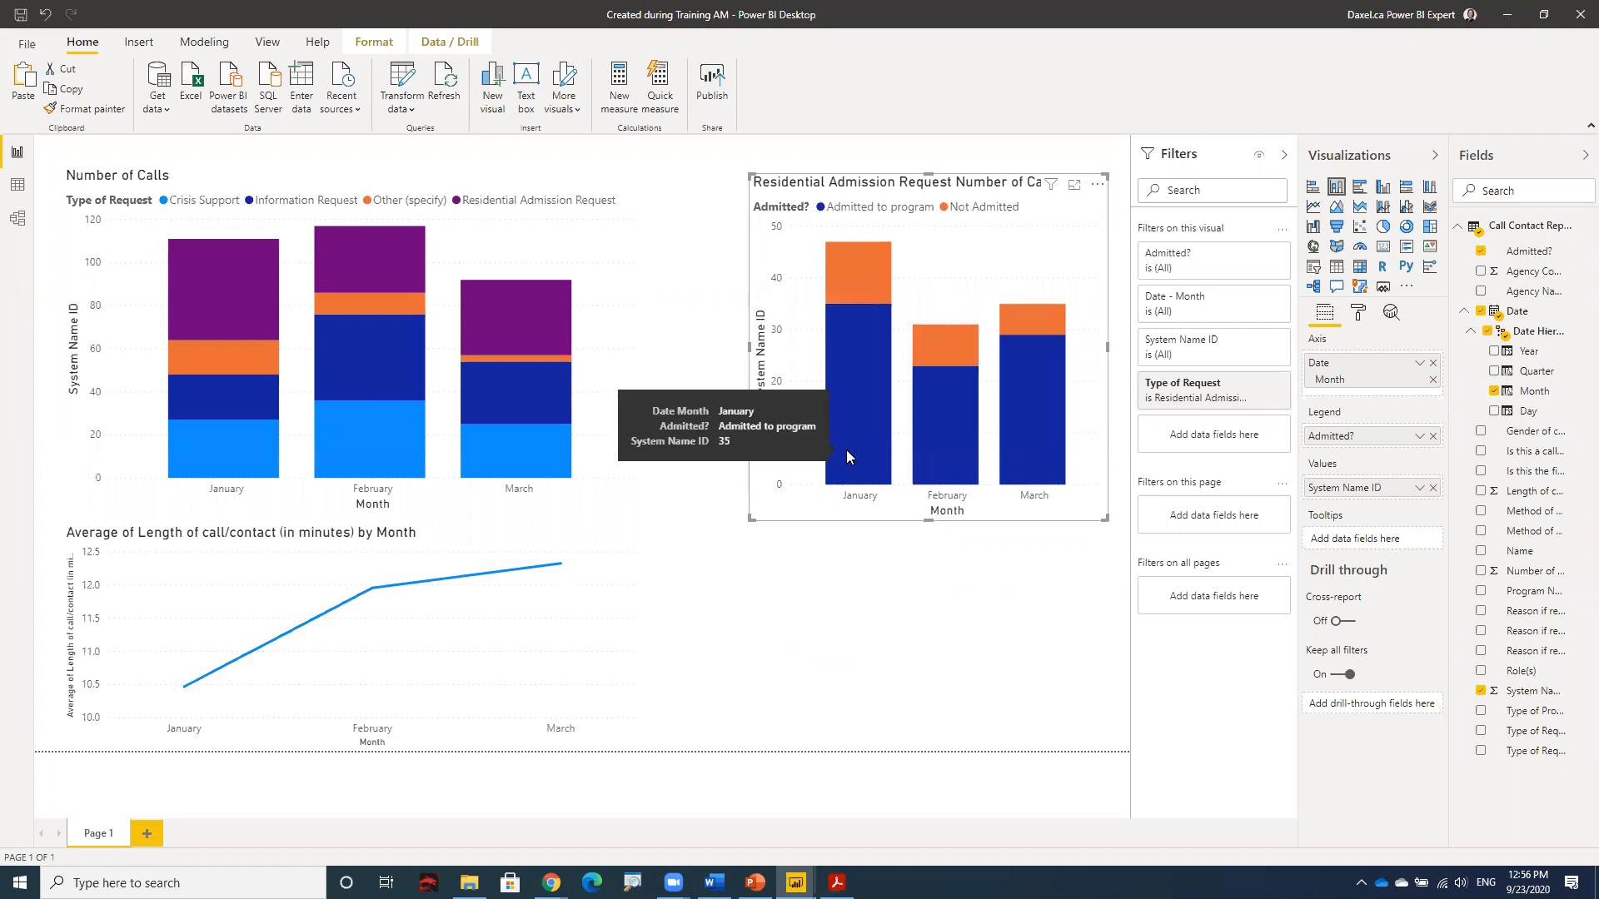
{"action": "left_click", "coordinate": [846, 450]}
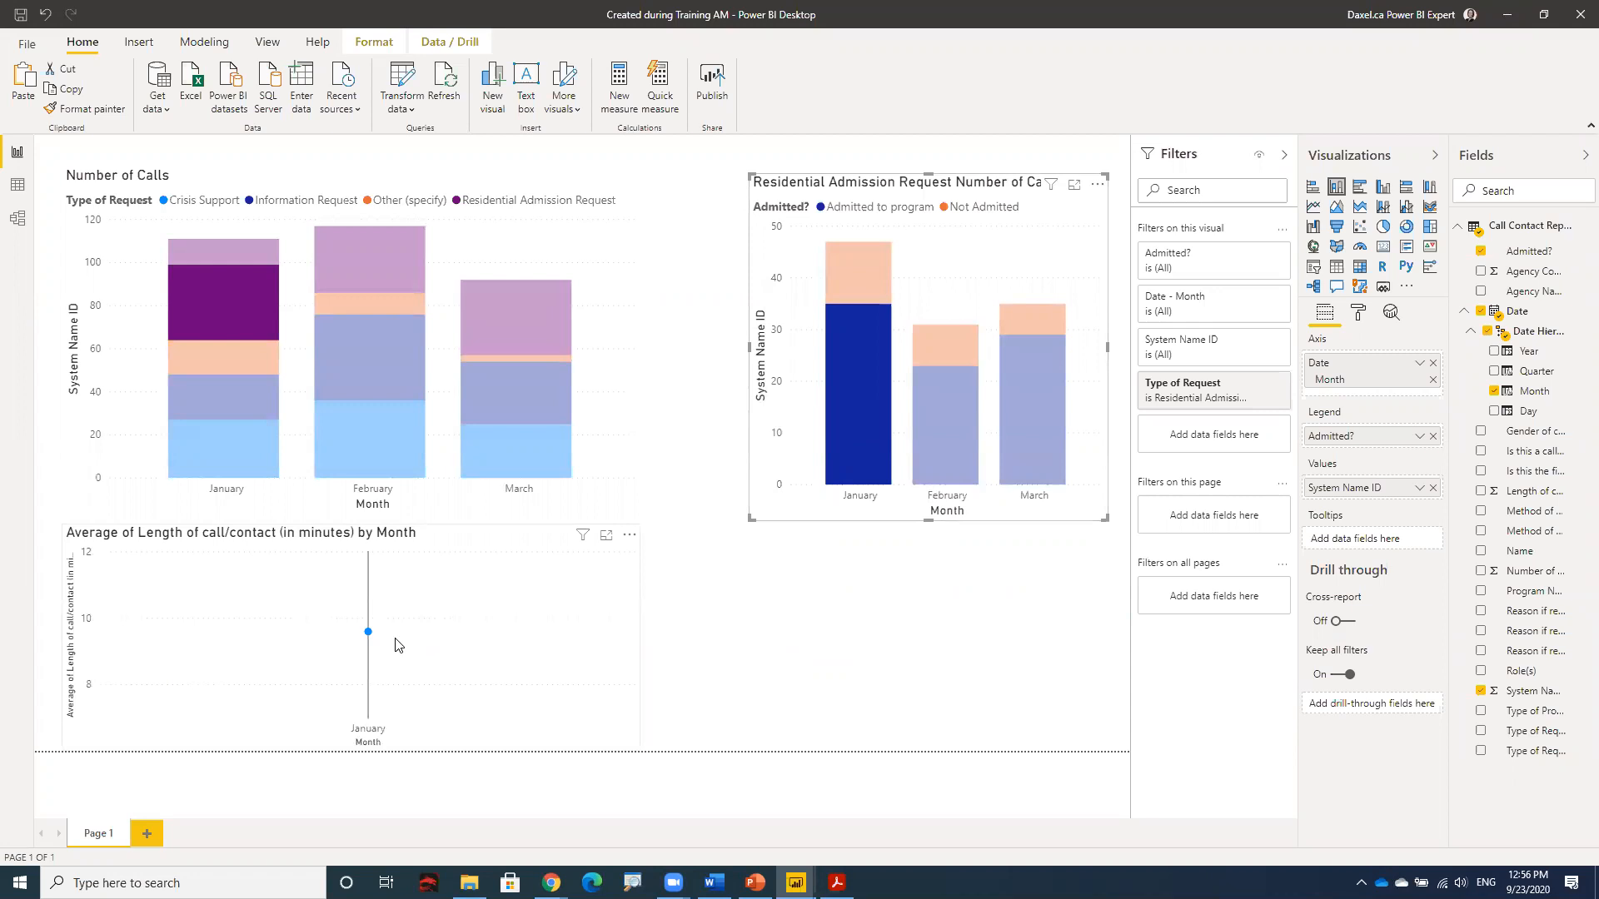
{"action": "mouse_move", "coordinate": [369, 637]}
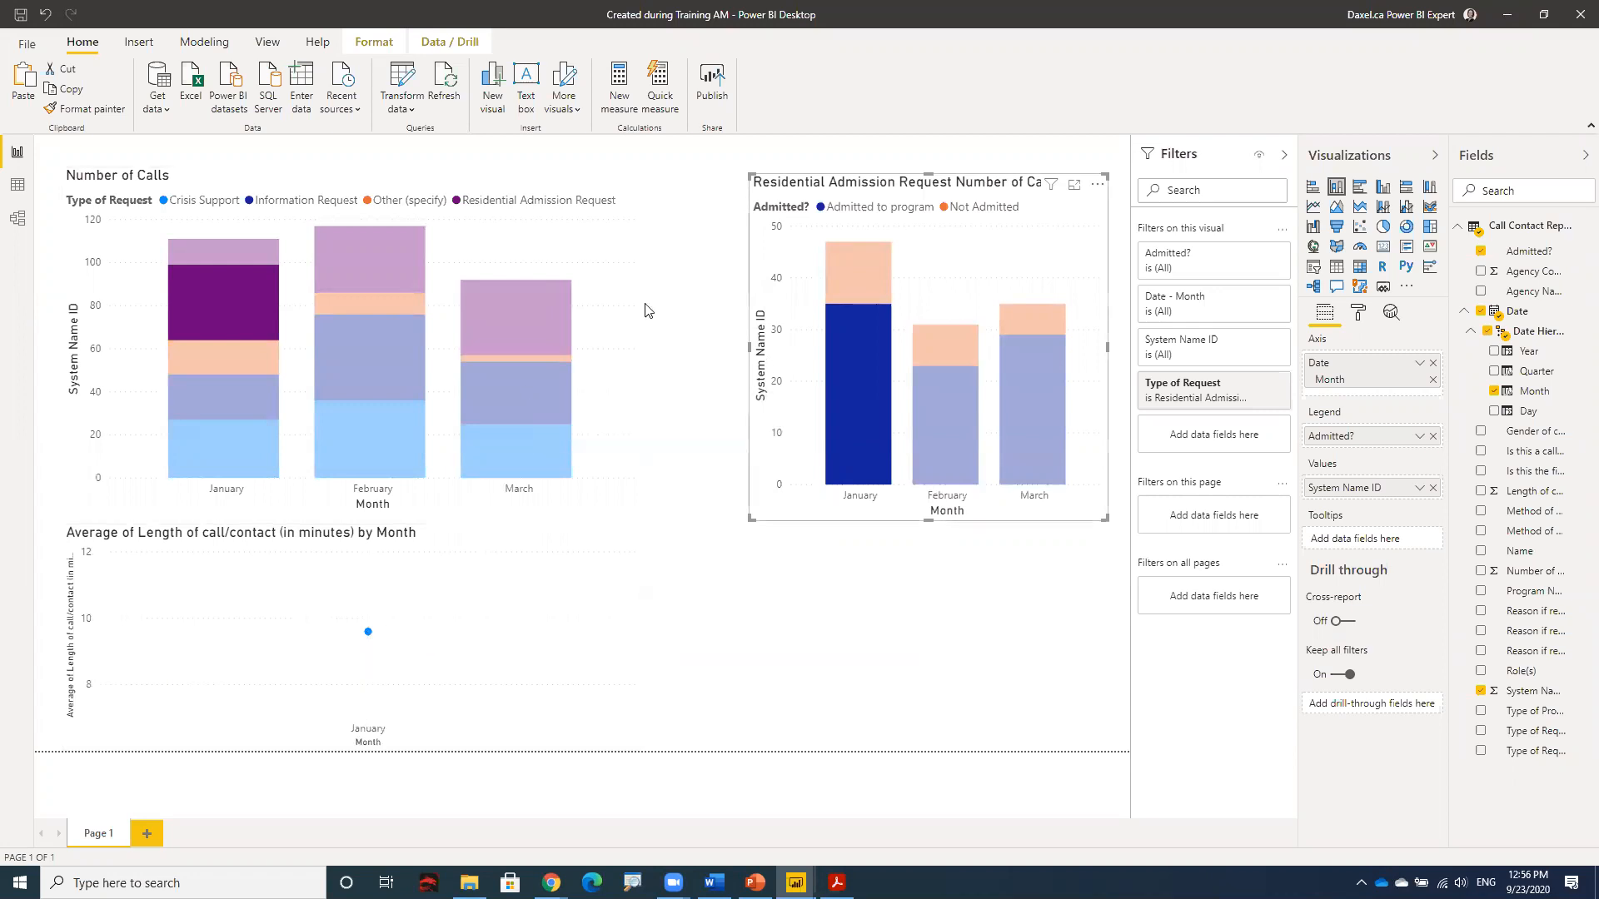
{"action": "left_click", "coordinate": [862, 439]}
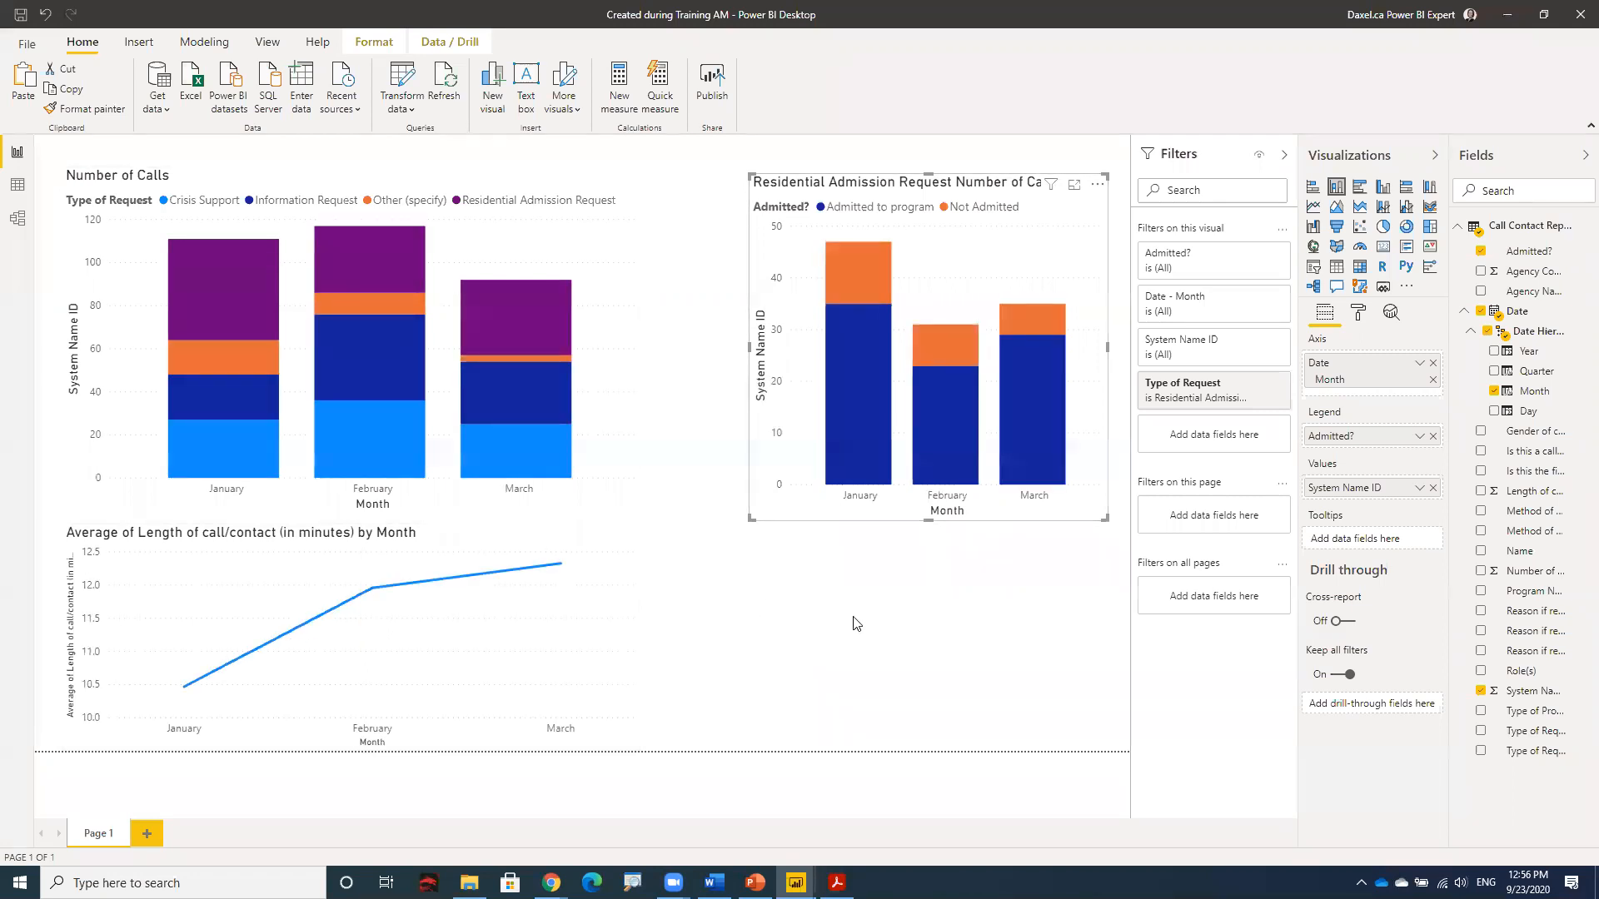
{"action": "left_click", "coordinate": [856, 623]}
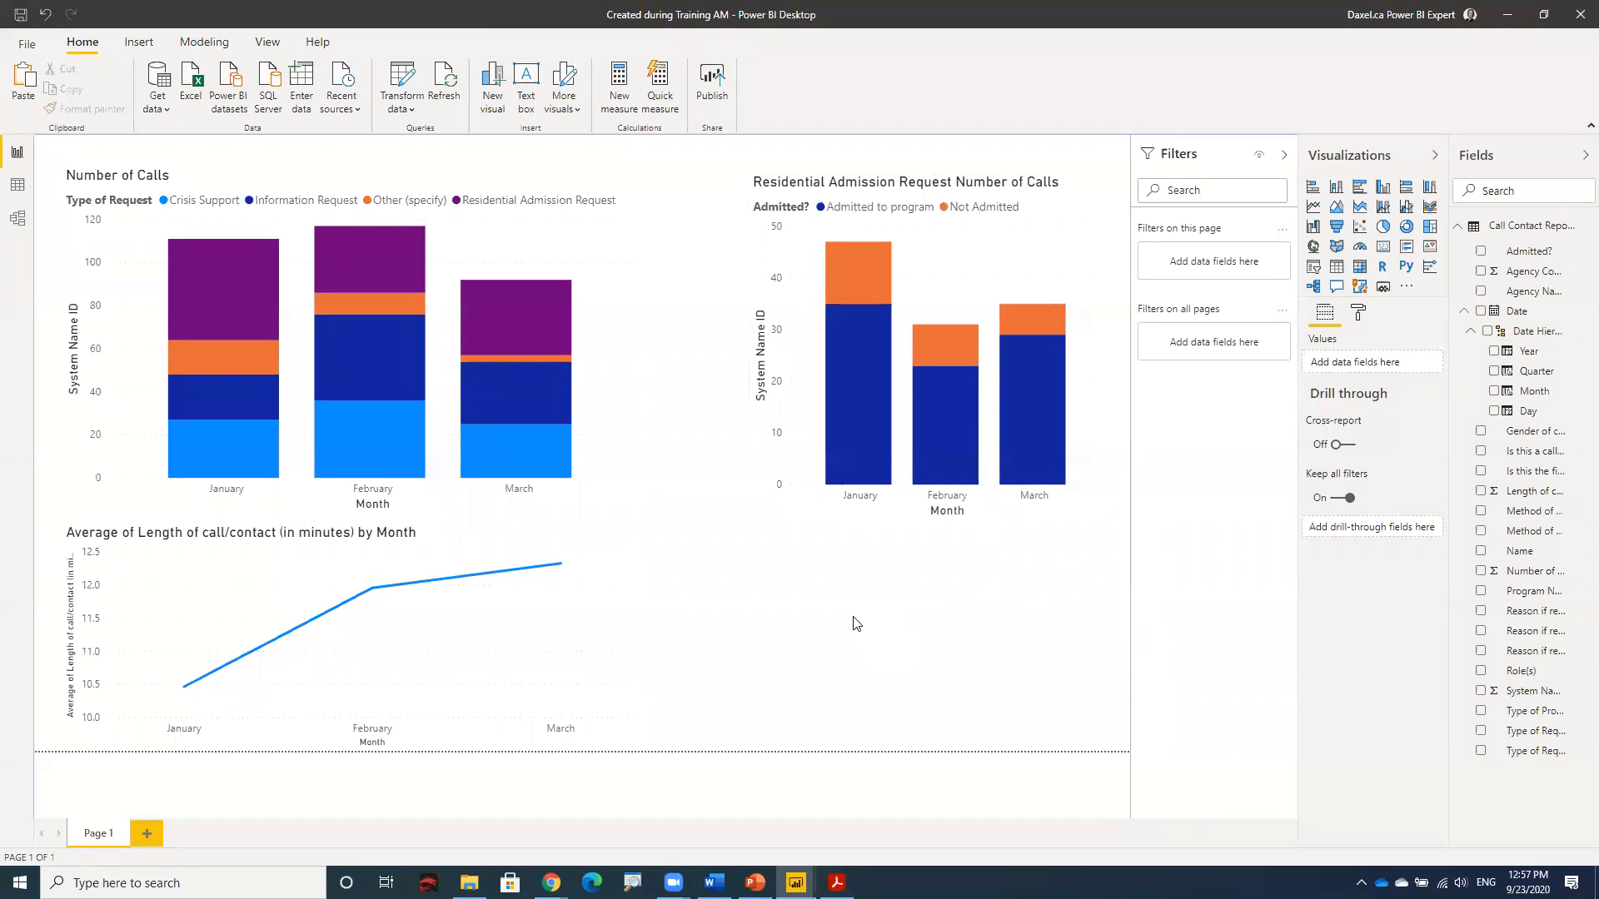
{"action": "mouse_move", "coordinate": [534, 464]}
Step: Switch to the Session 1 handout in Word and review the Take Home 1 instructions, data file name and sample chart
{"action": "left_click", "coordinate": [713, 883]}
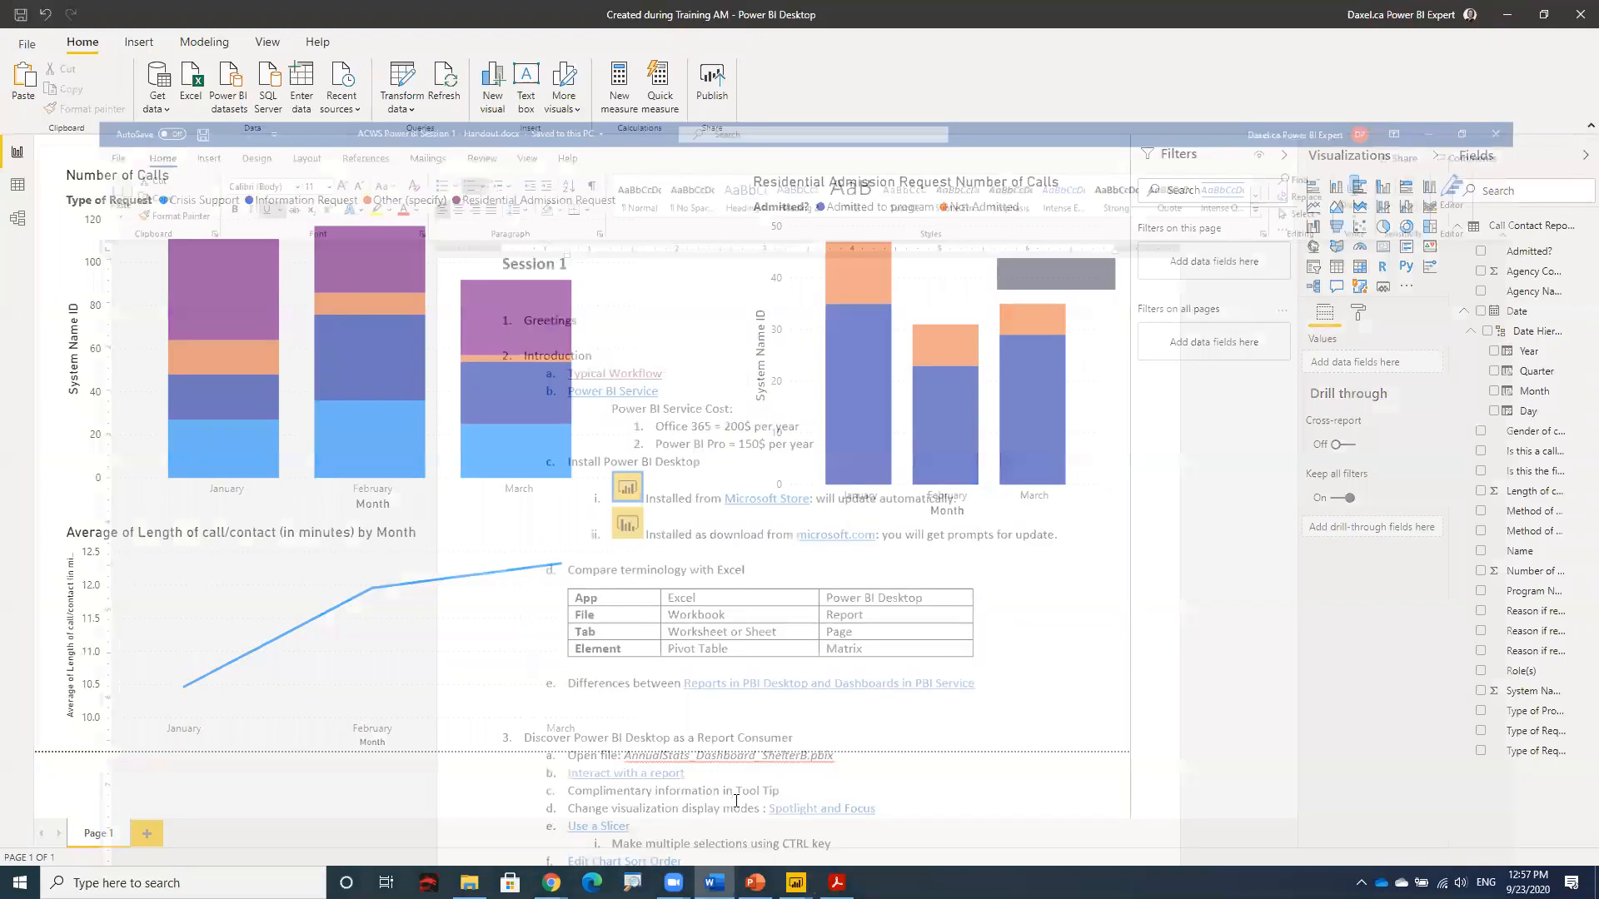
{"action": "scroll", "coordinate": [1029, 691], "scroll_direction": "down", "scroll_amount": 20}
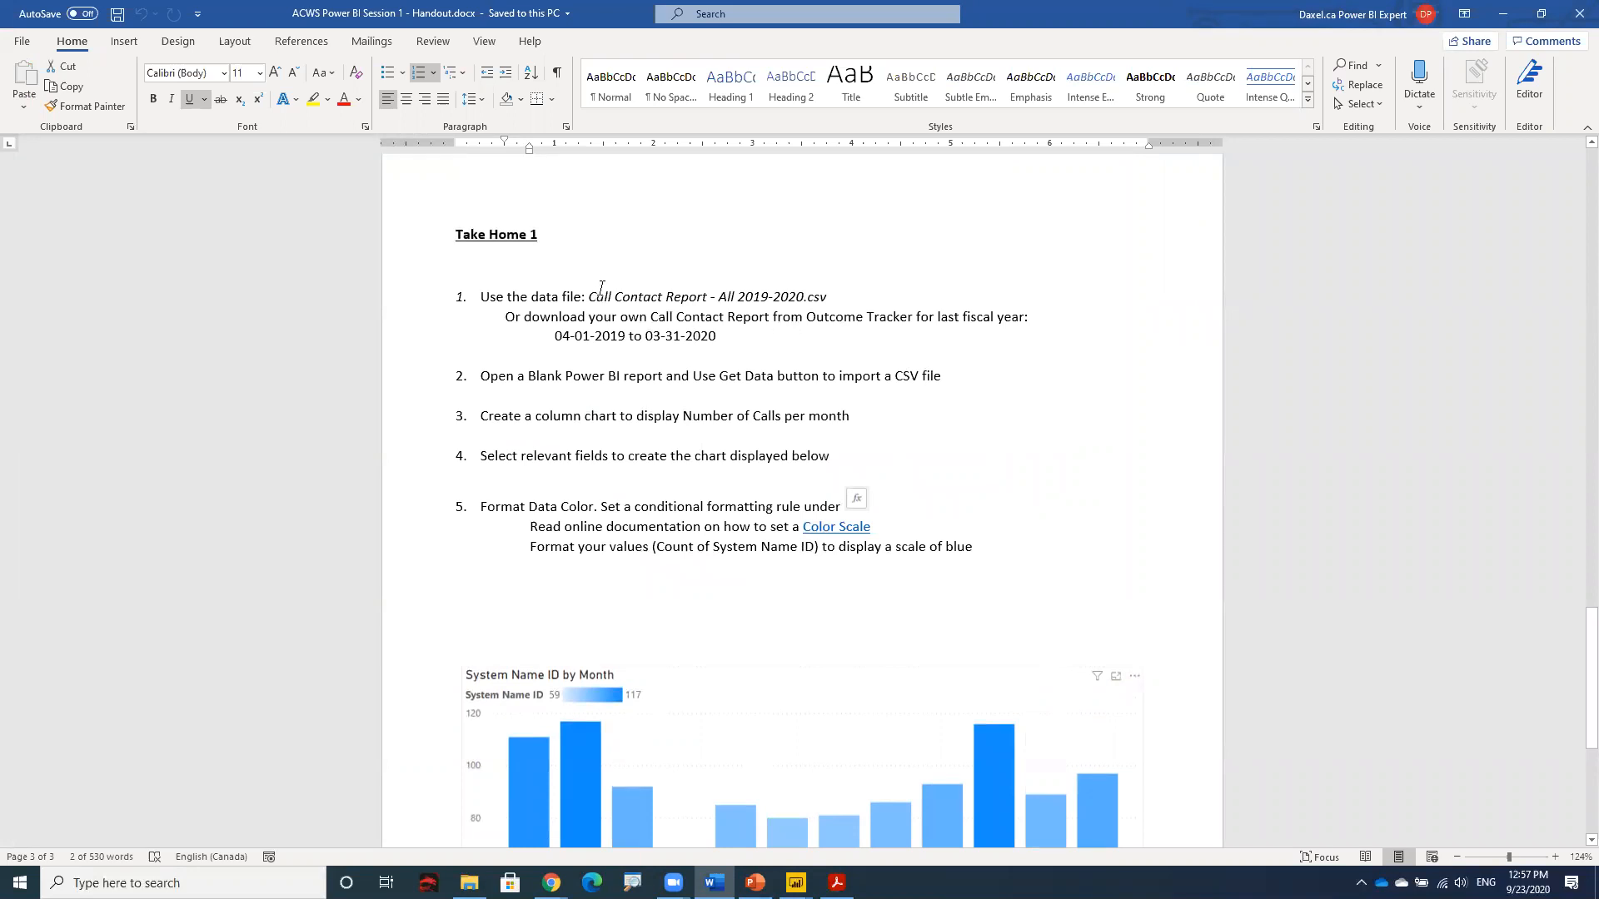
{"action": "left_click_drag", "start_coordinate": [601, 292], "coordinate": [849, 293]}
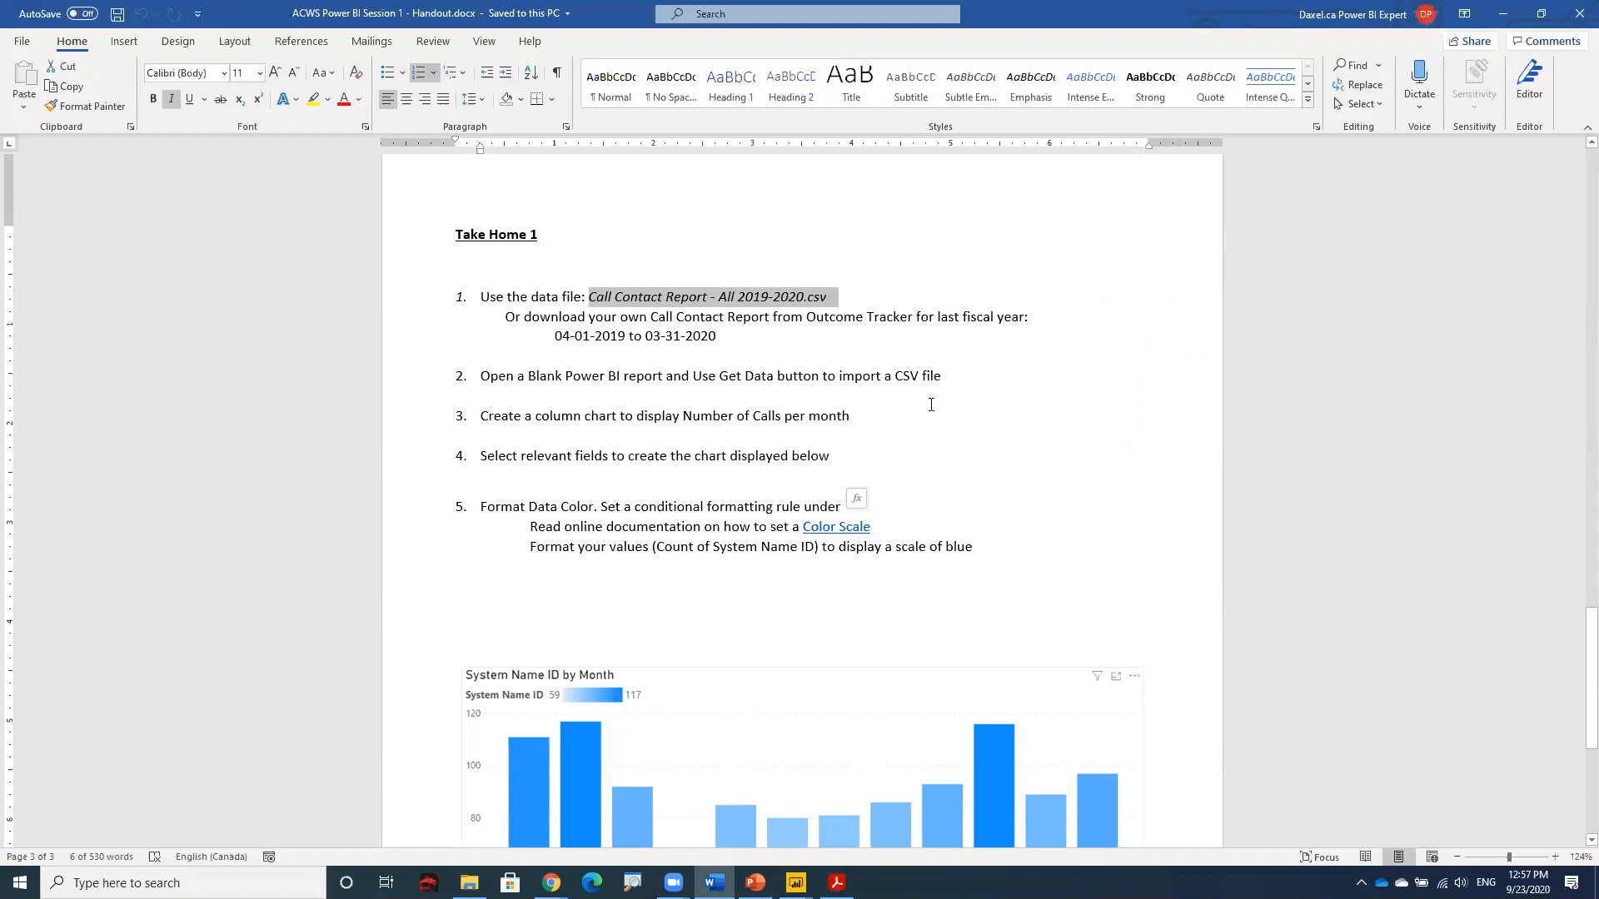
{"action": "scroll", "coordinate": [1147, 451], "scroll_direction": "down", "scroll_amount": 6}
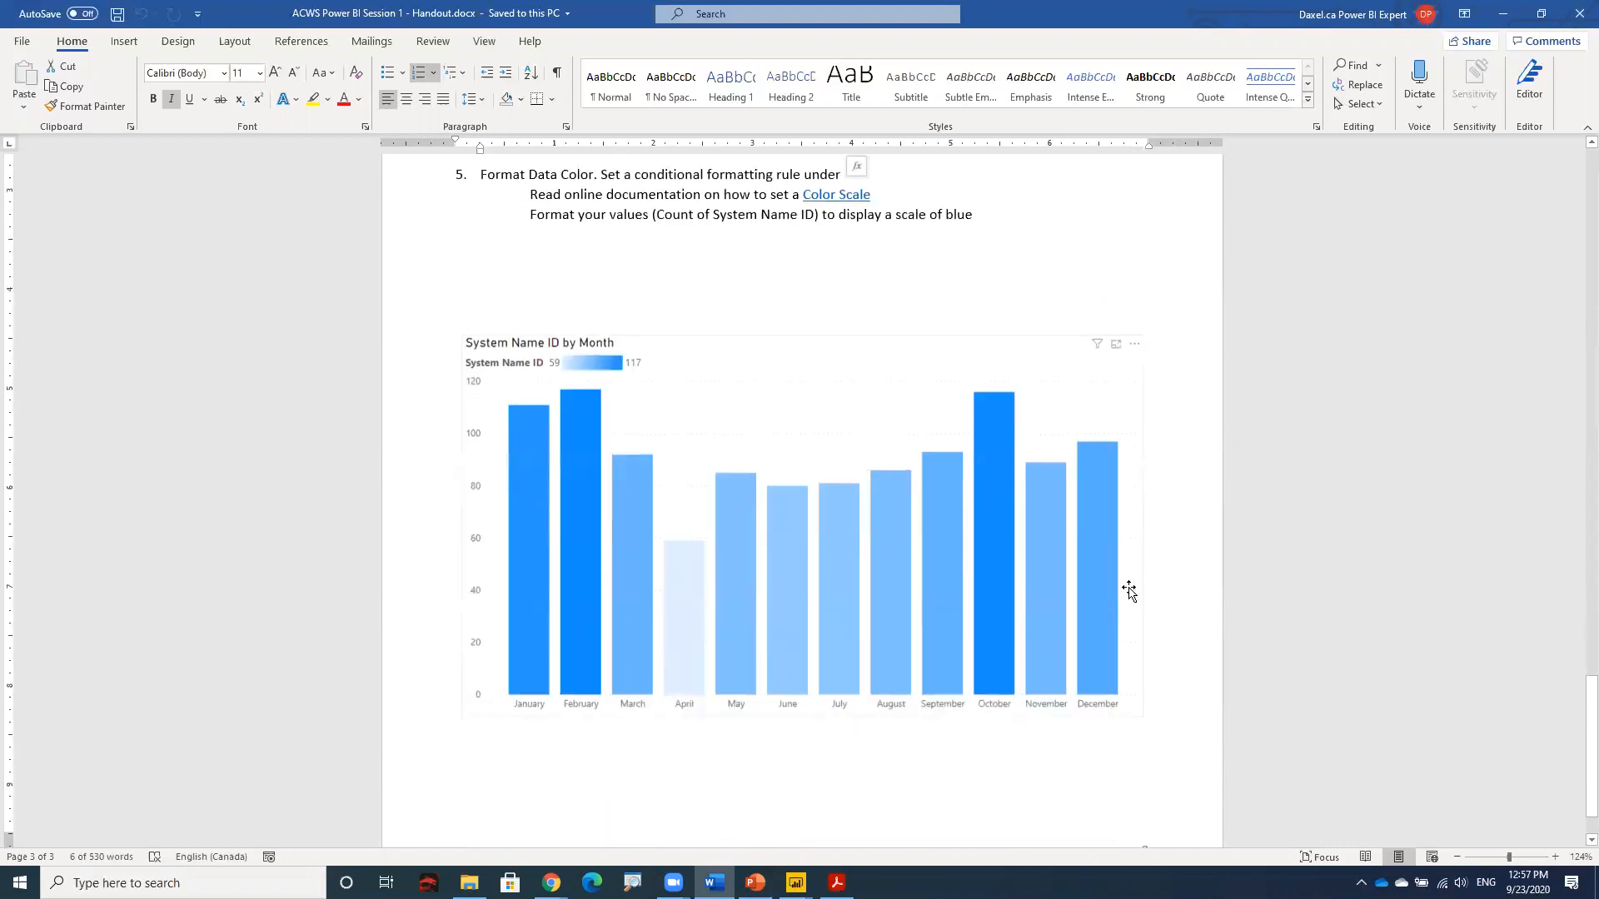
{"action": "scroll", "coordinate": [1320, 528], "scroll_direction": "up", "scroll_amount": 4}
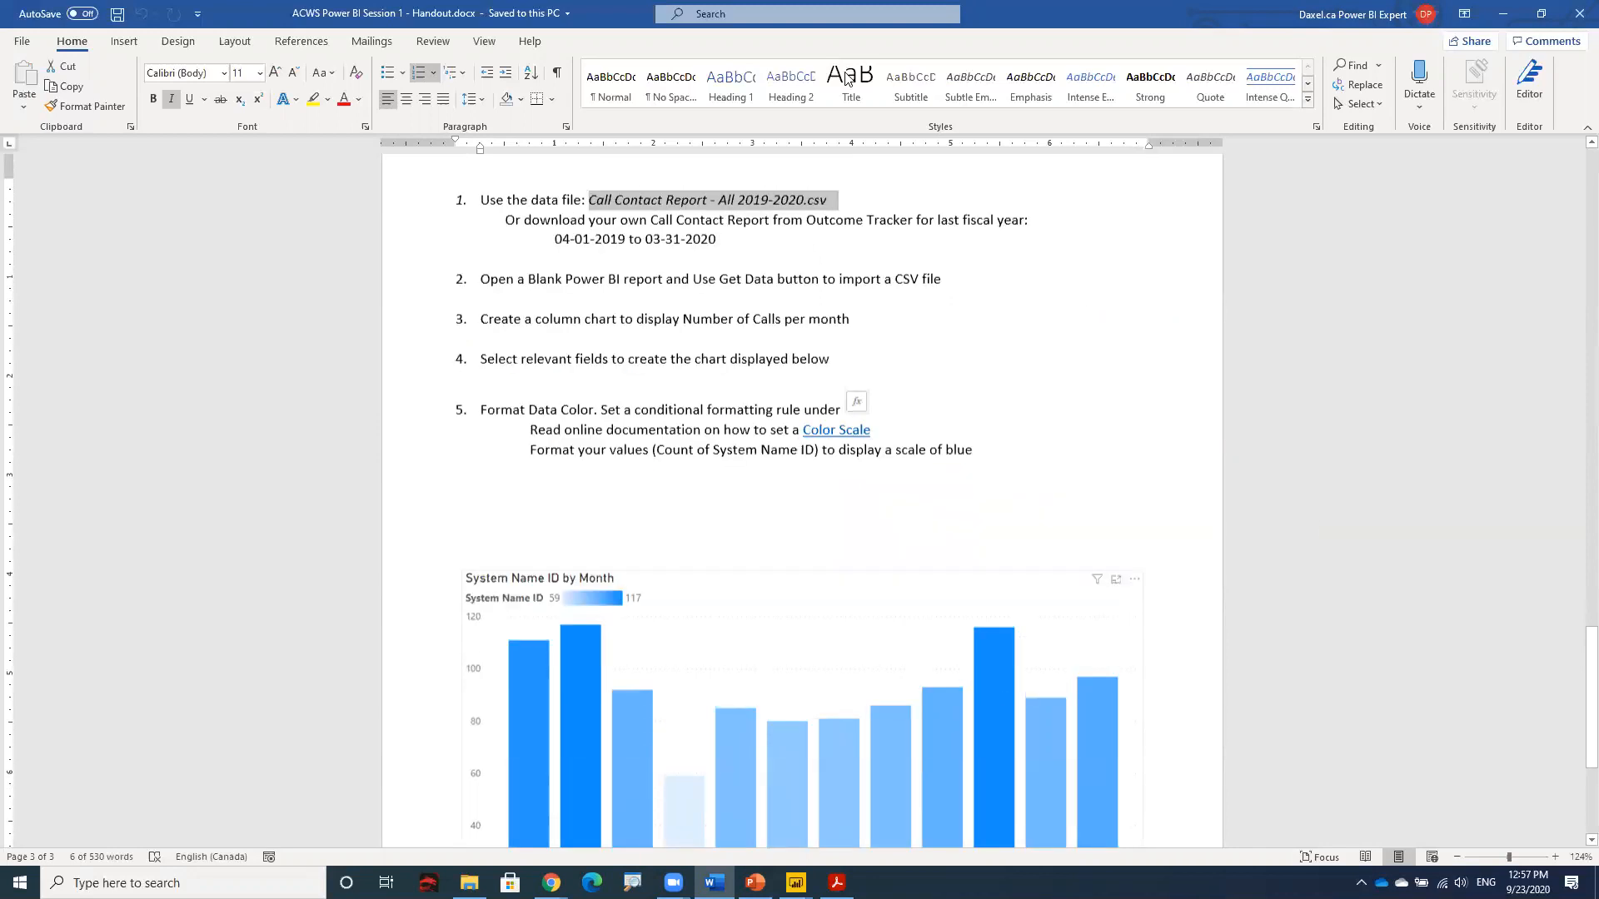
{"action": "scroll", "coordinate": [1242, 340], "scroll_direction": "up", "scroll_amount": 1}
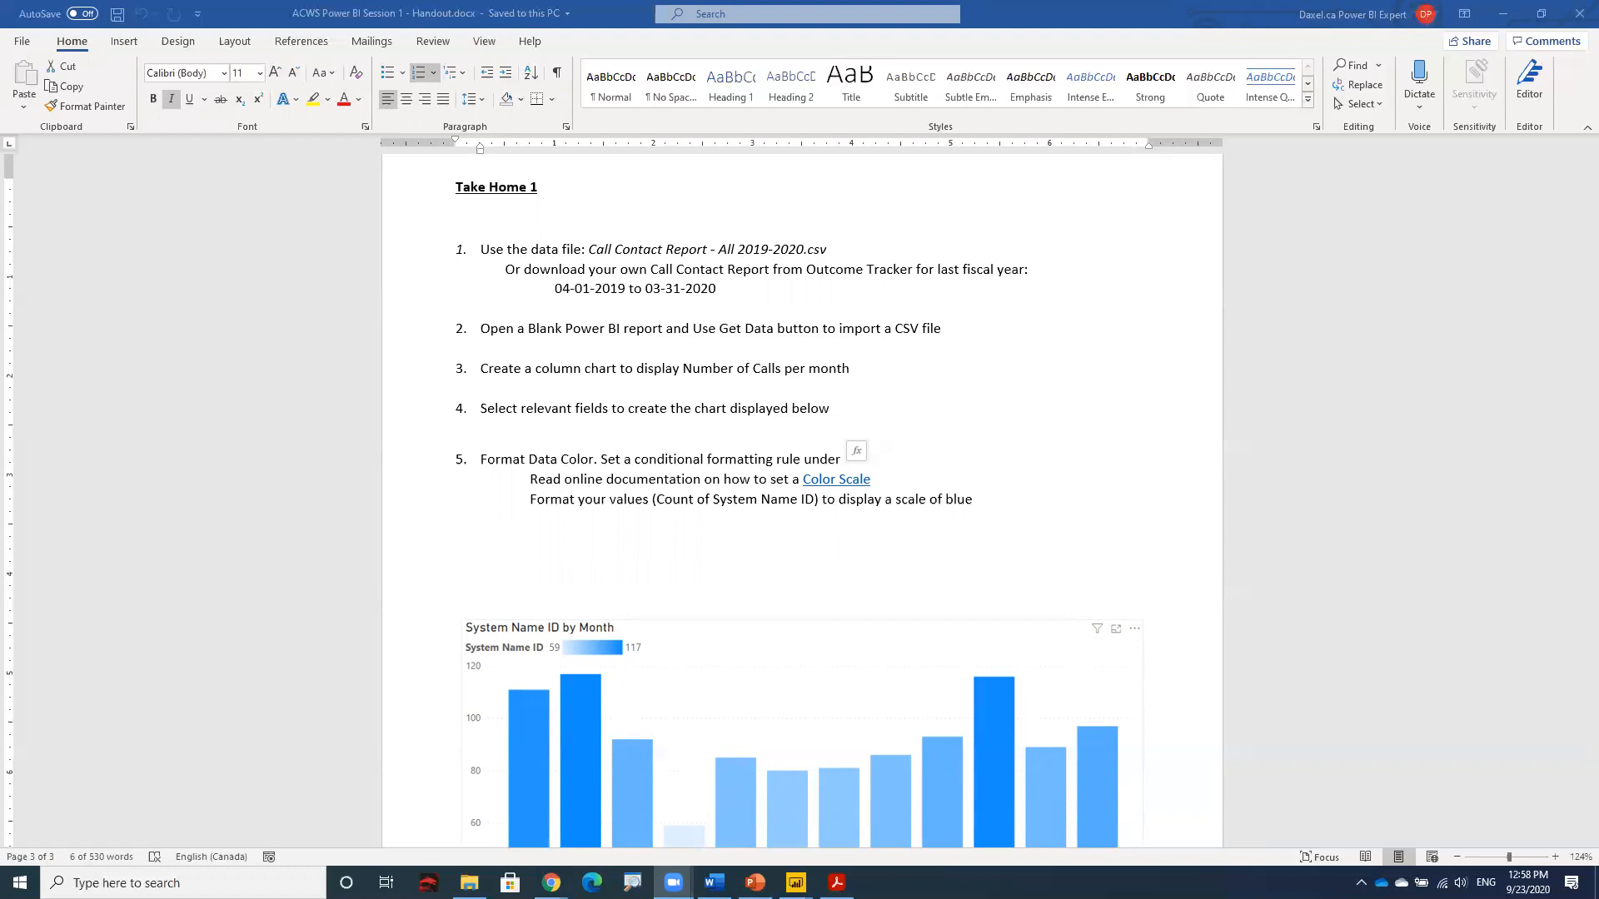
Step: Return to the Created during Training AM report in Power BI and select the average call length line chart
{"action": "mouse_move", "coordinate": [796, 883]}
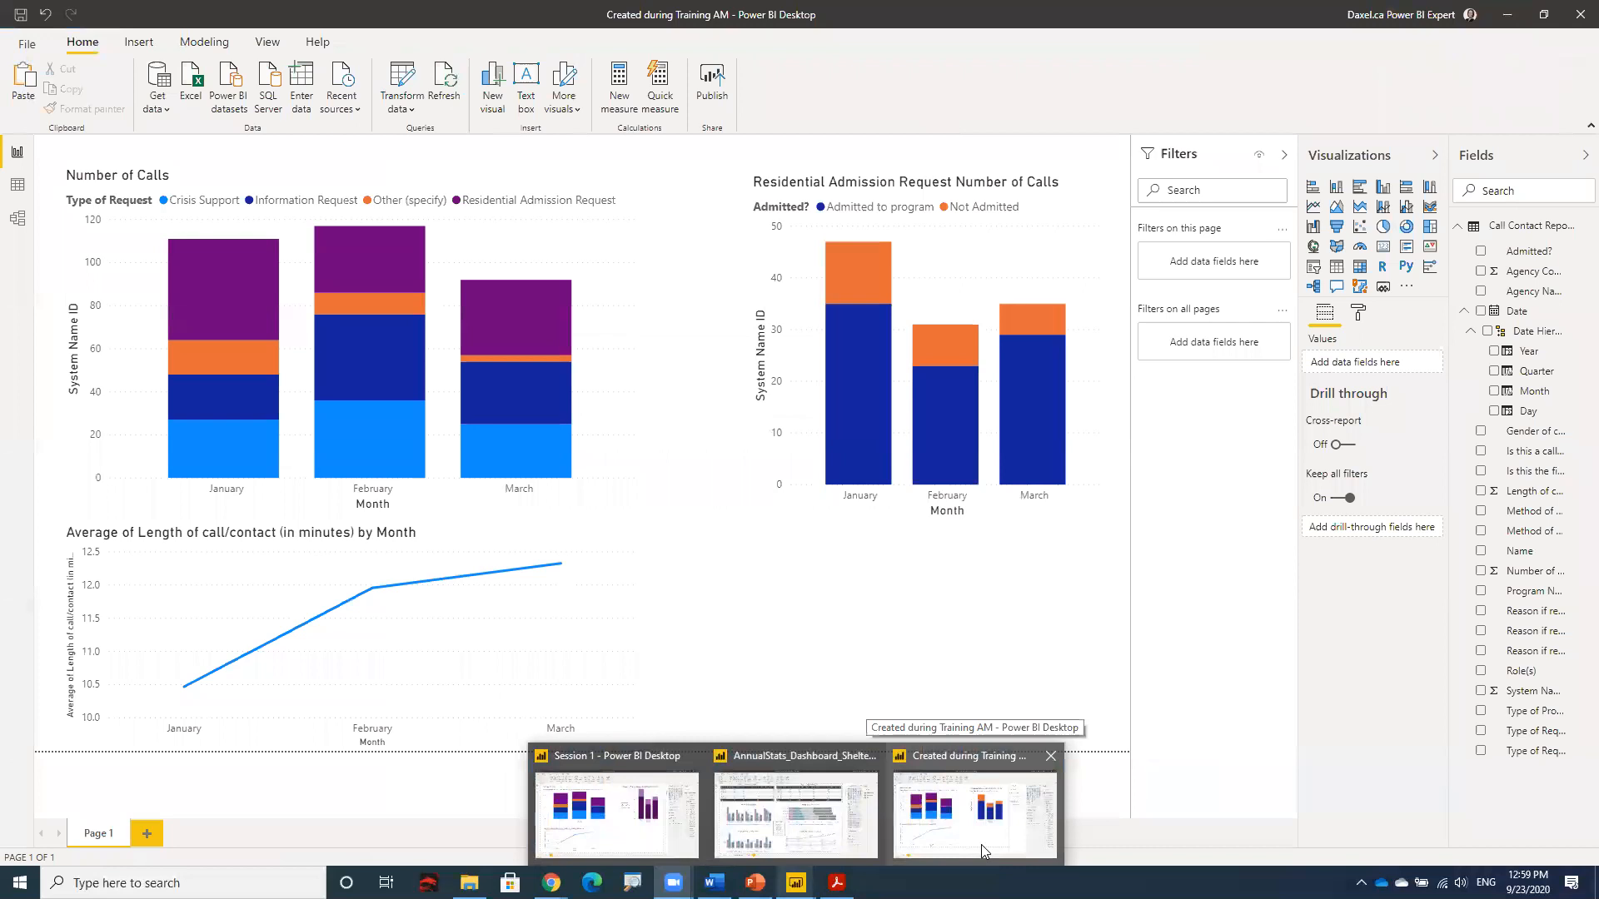
{"action": "left_click", "coordinate": [981, 845]}
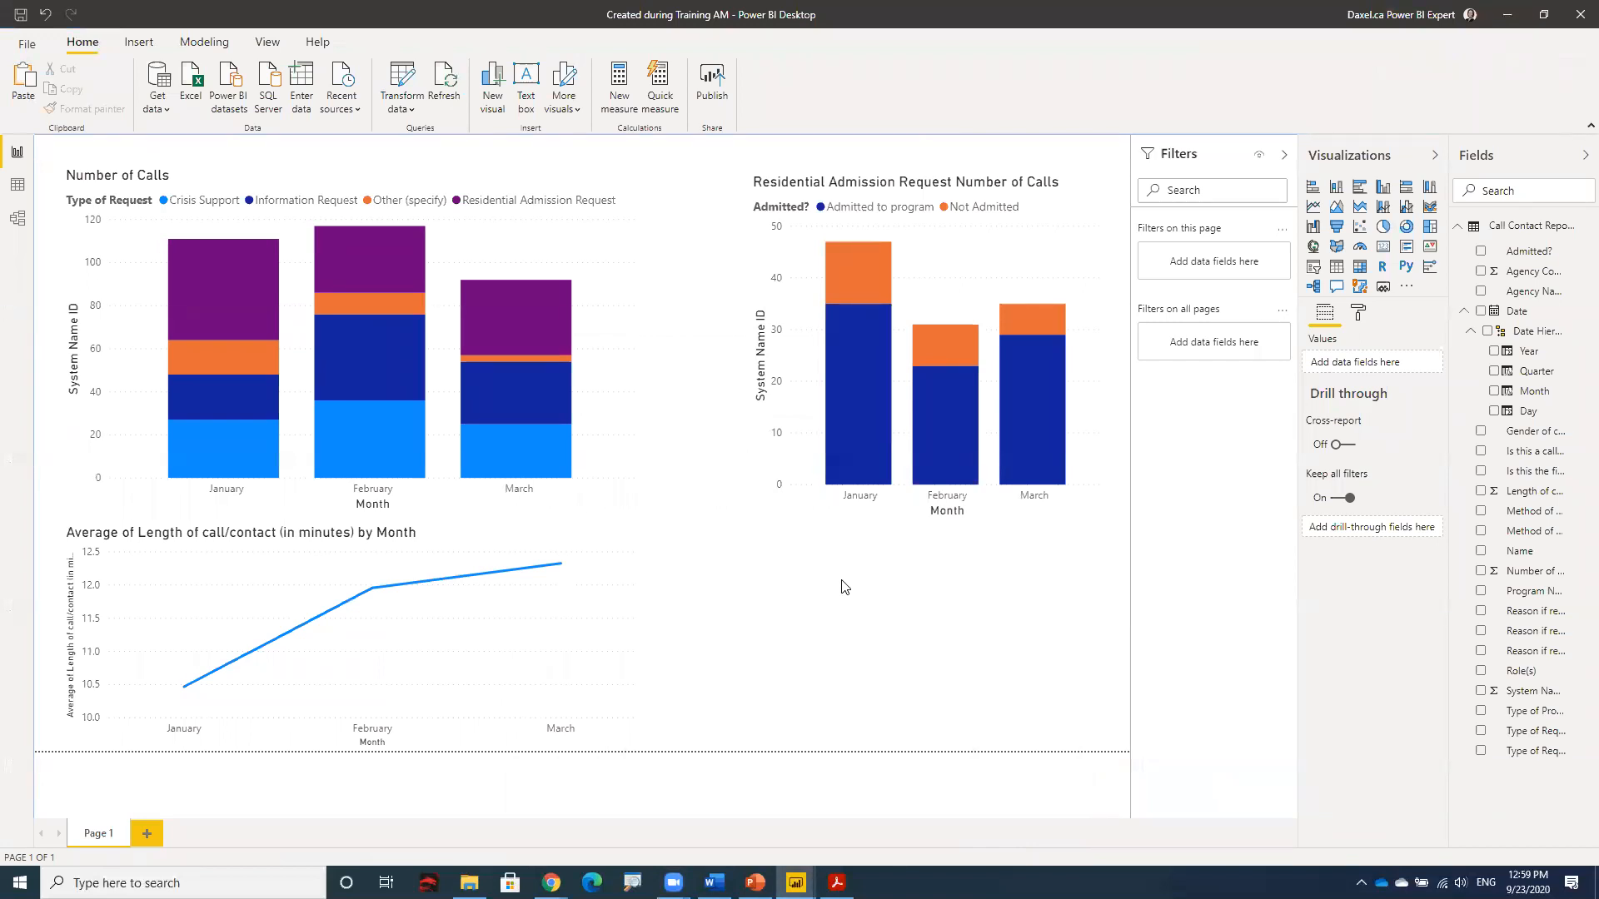
{"action": "left_click", "coordinate": [445, 540]}
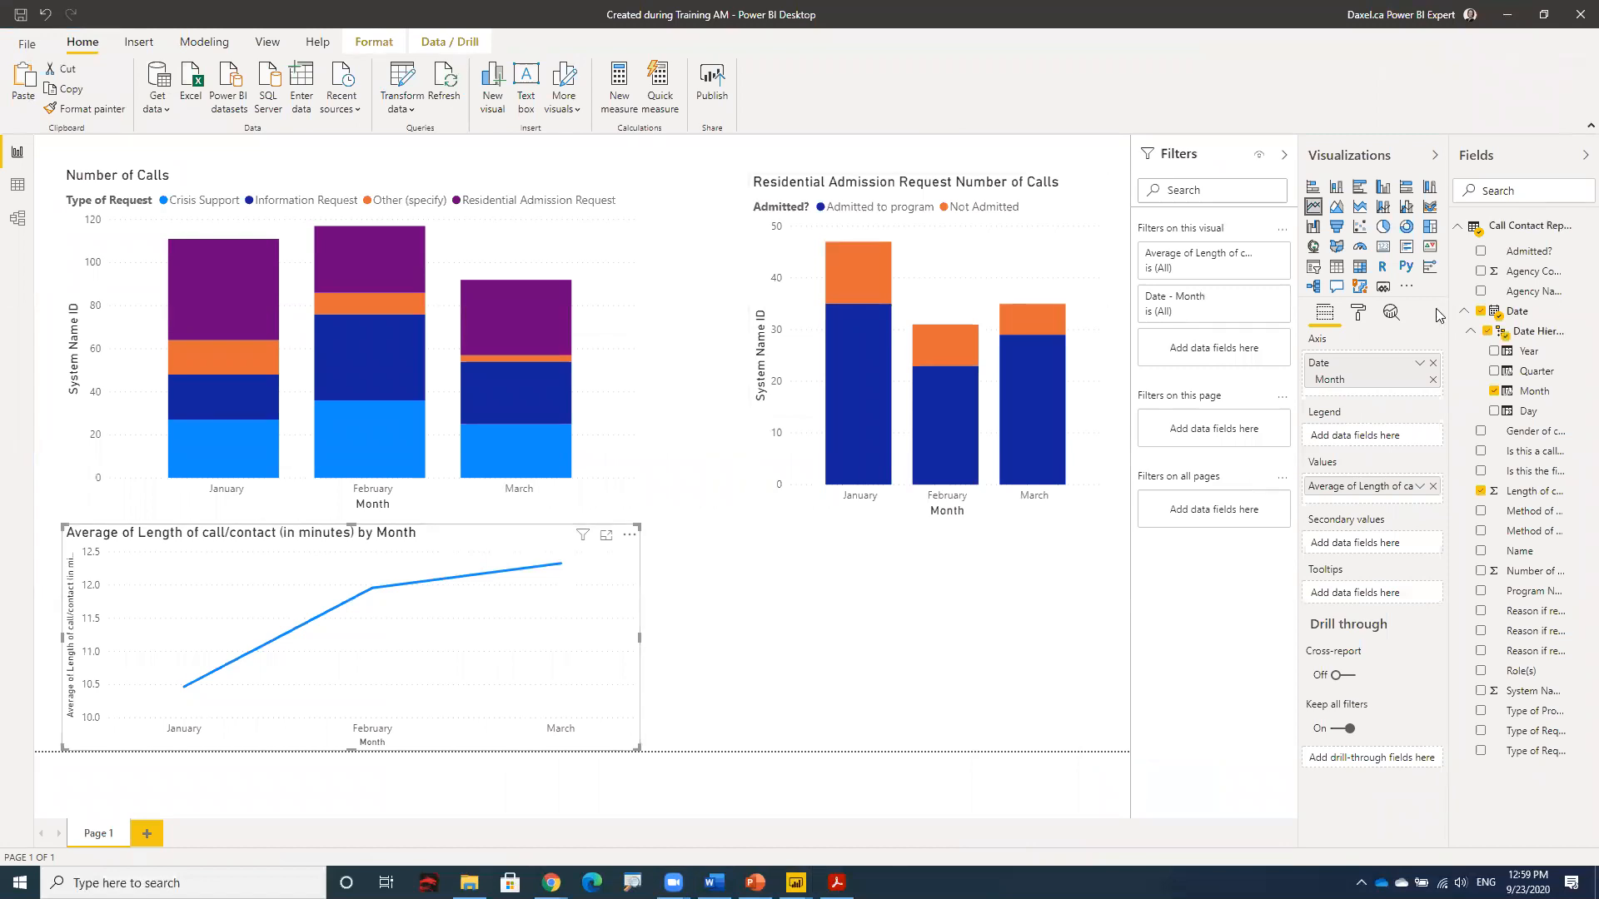